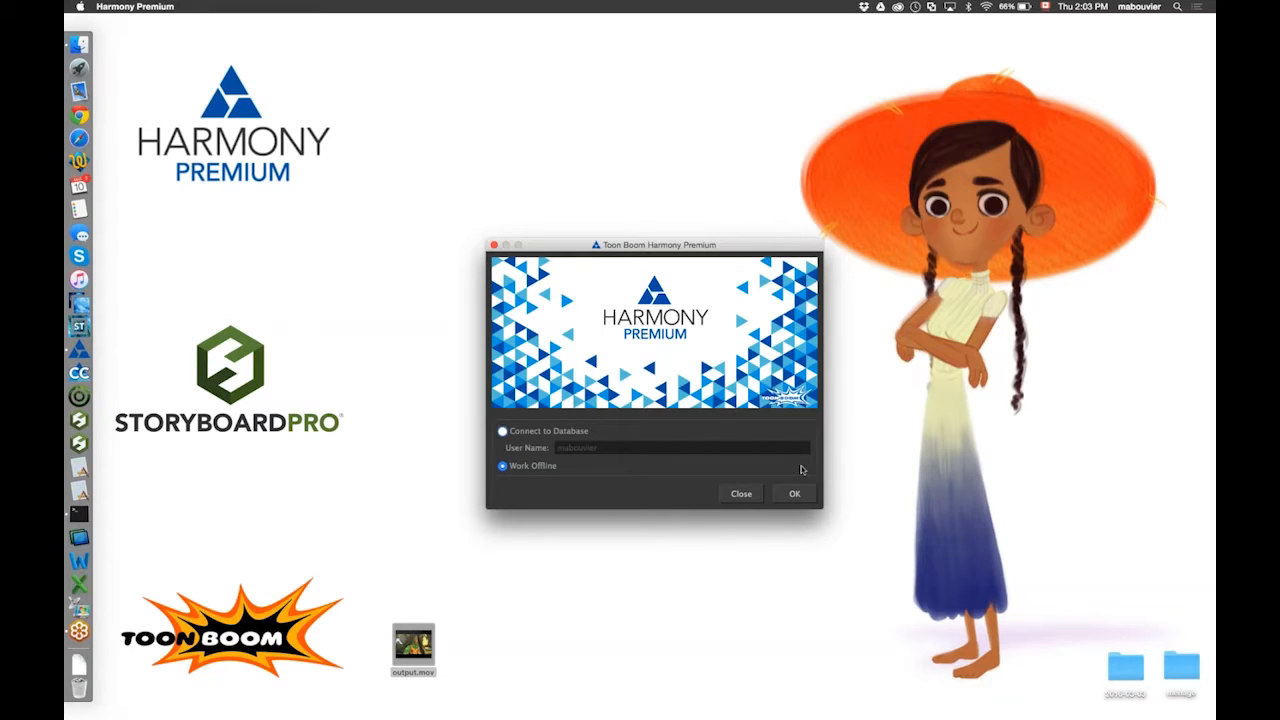
Start Harmony Premium offline, enlarge the Camera and Node views, and scrub the animatic to frame 90 and back to frame 1.
left_click(794, 494)
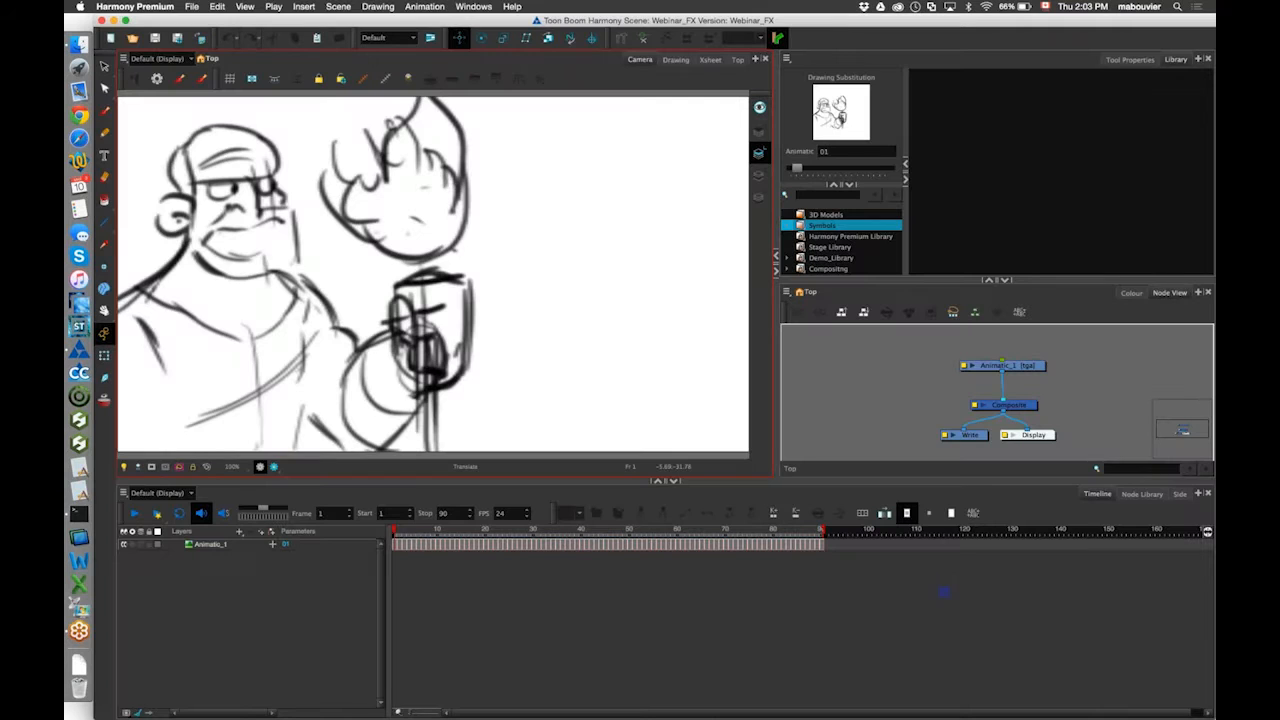
left_click(401, 531)
mouse_move(405, 533)
left_mouse_down()
mouse_move(696, 552)
mouse_move(826, 540)
left_mouse_up()
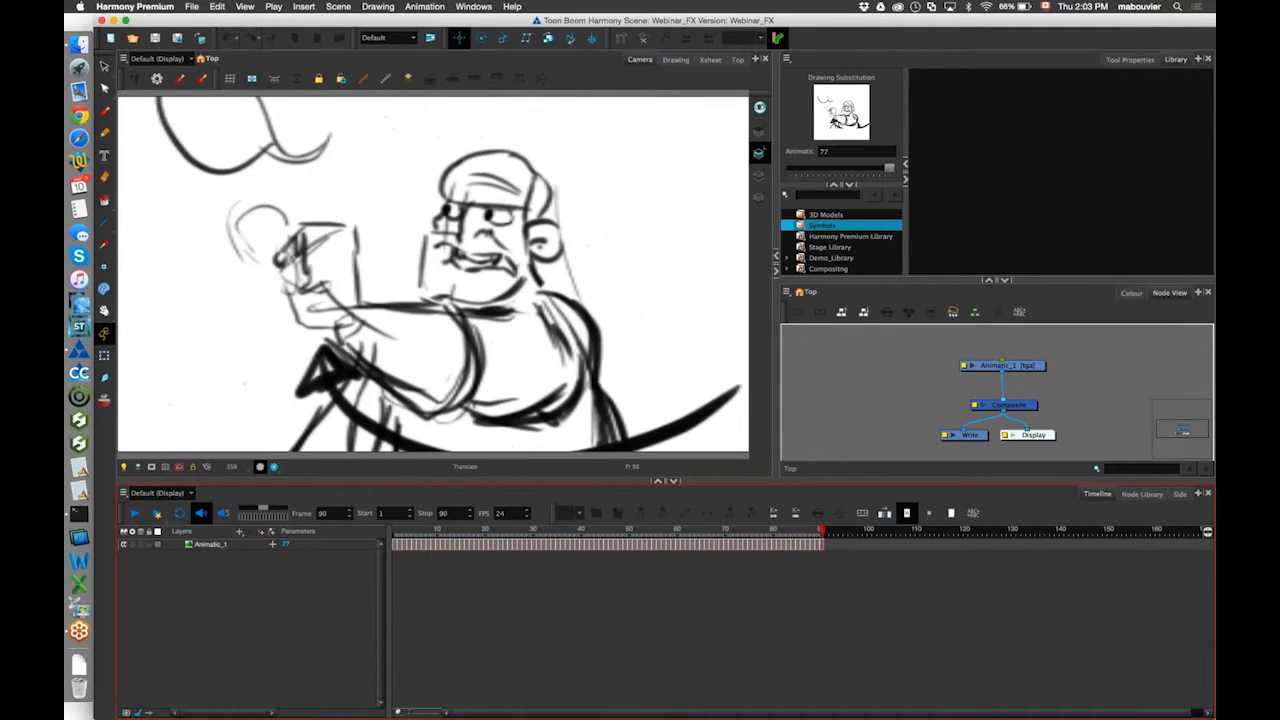
left_click_drag(845, 482, 854, 565)
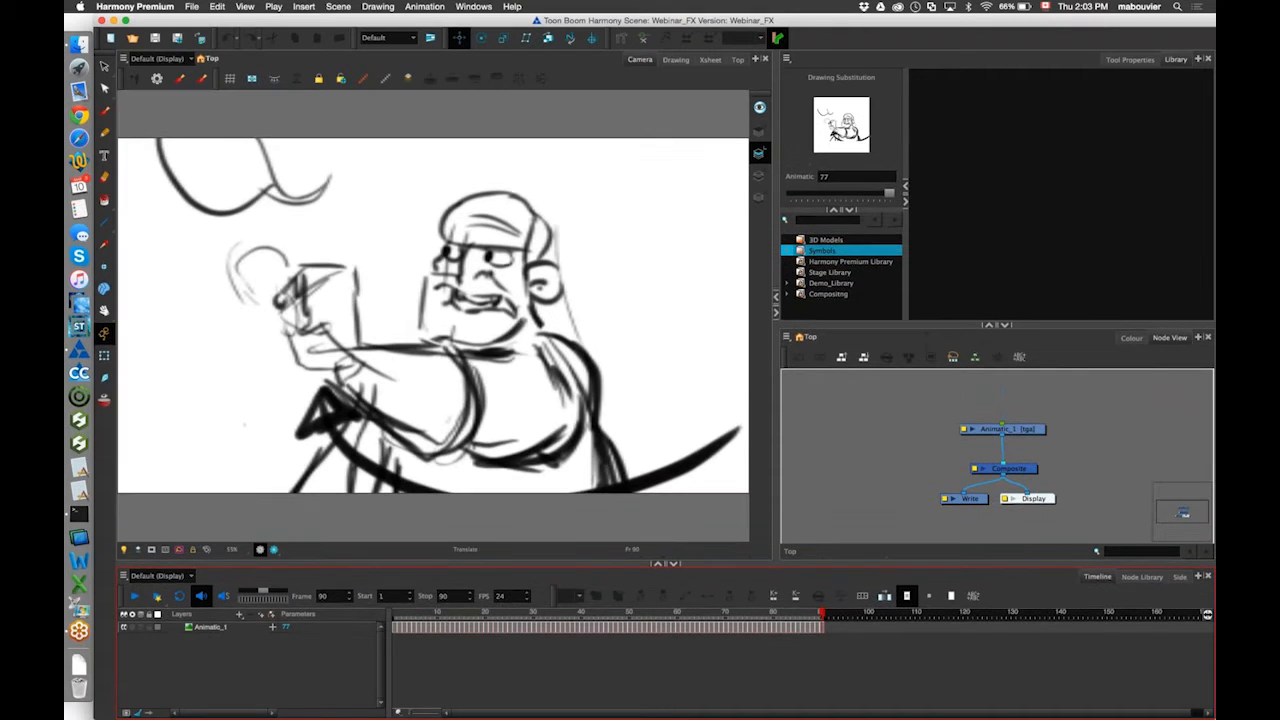
left_click_drag(811, 615, 201, 631)
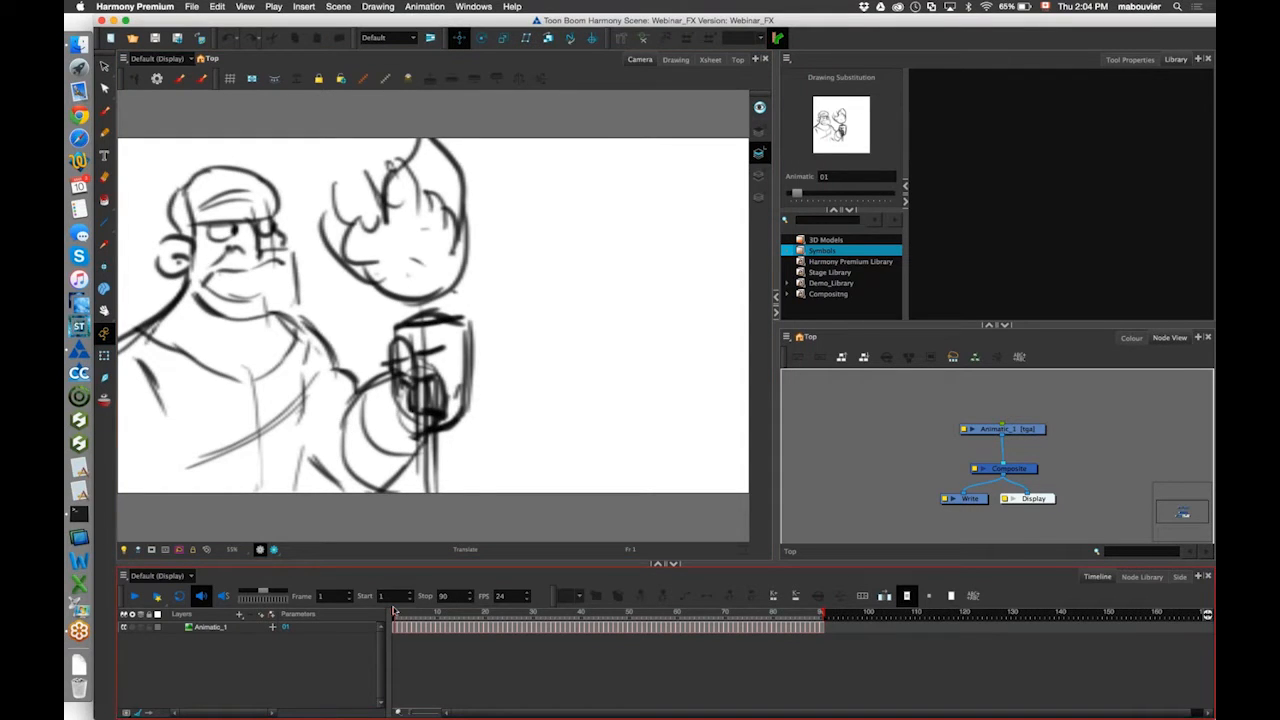
Play the 90-frame animatic several times and return to frame 1.
left_click(132, 598)
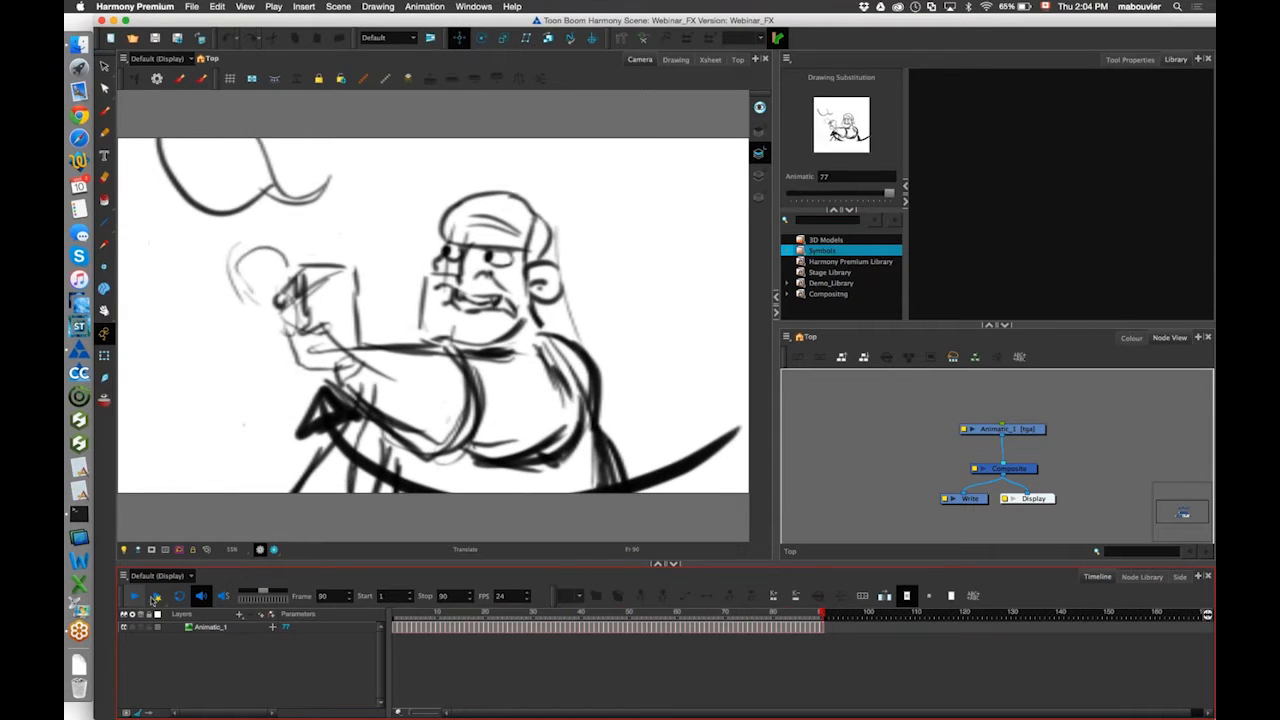
left_click(136, 598)
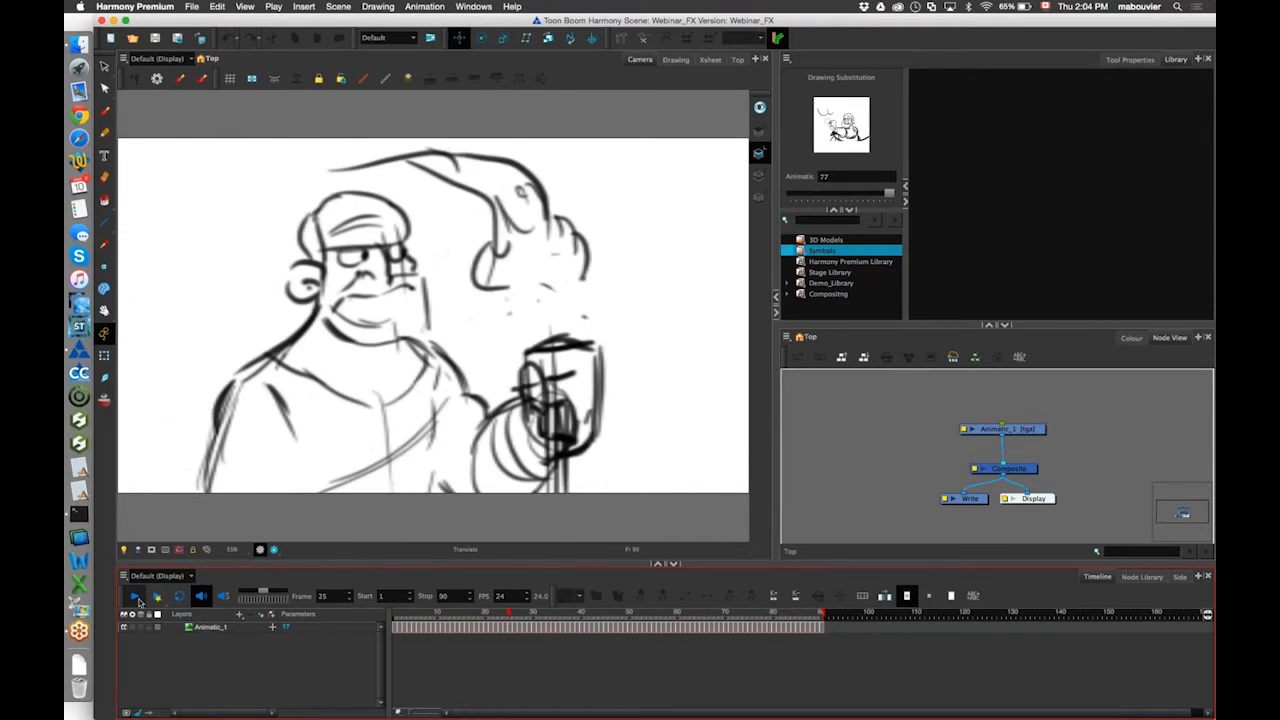
left_click(138, 598)
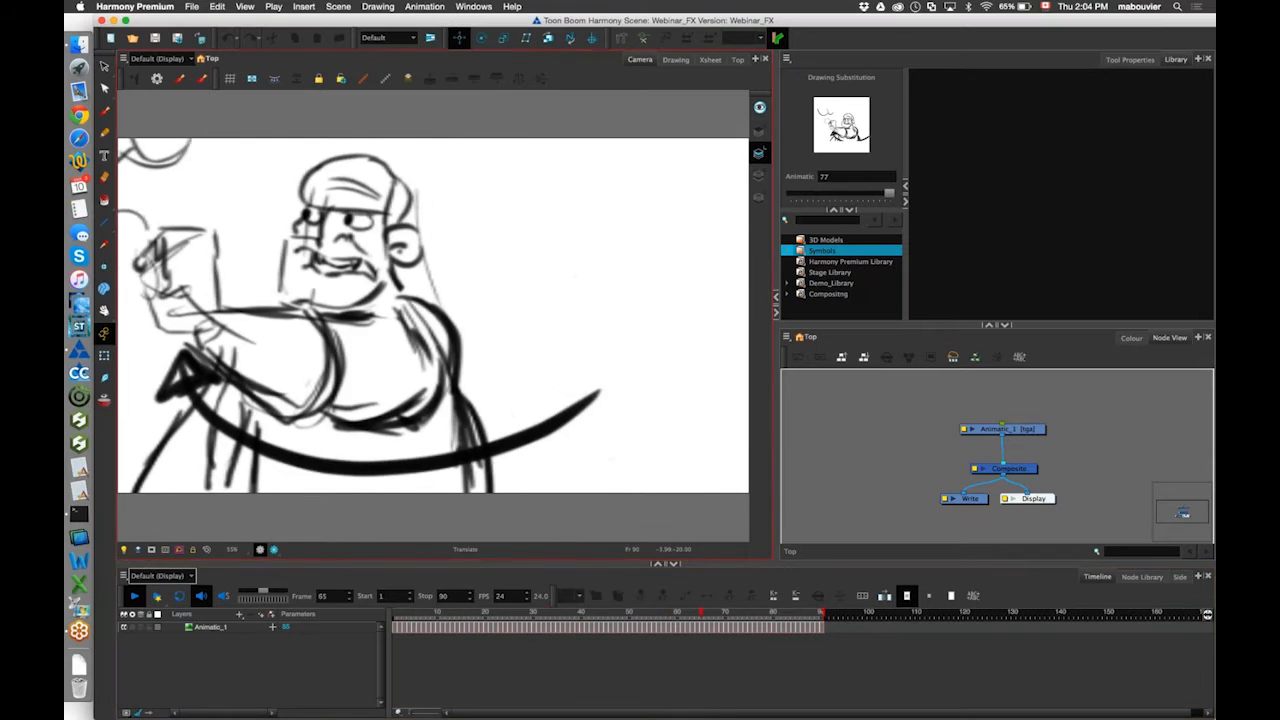
left_click(134, 597)
left_click(134, 597)
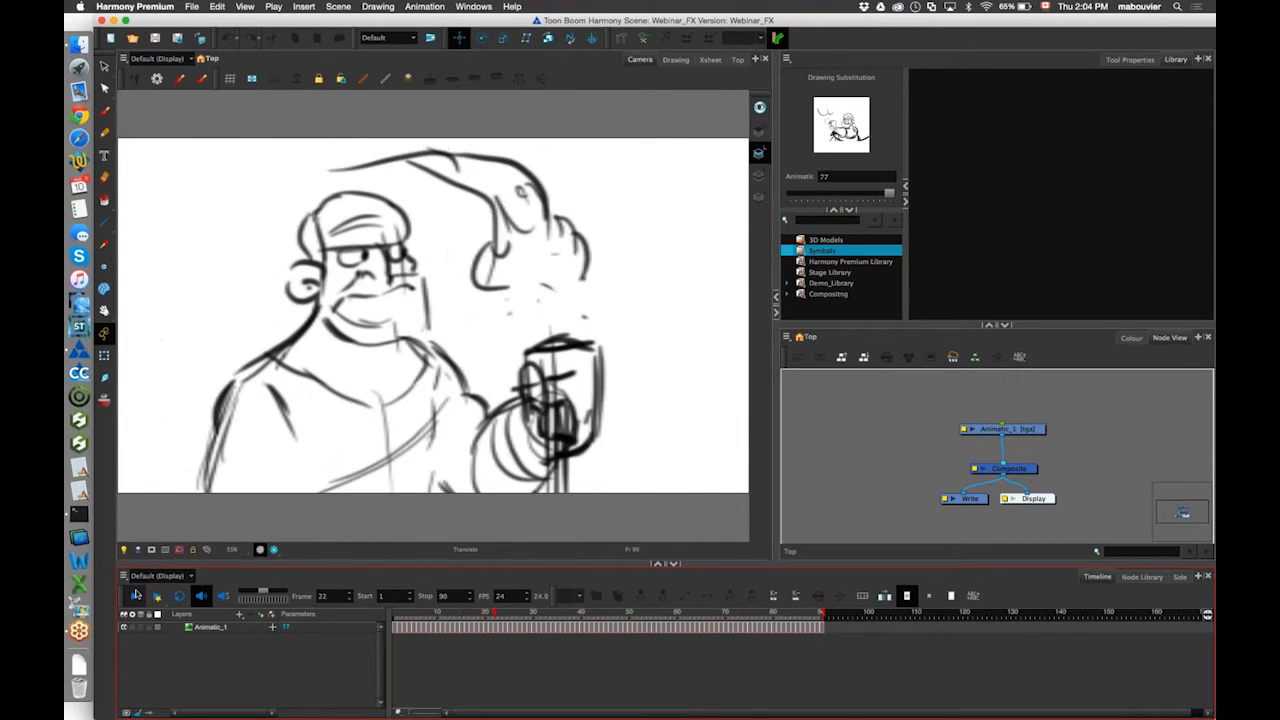
left_click(134, 597)
left_click(395, 612)
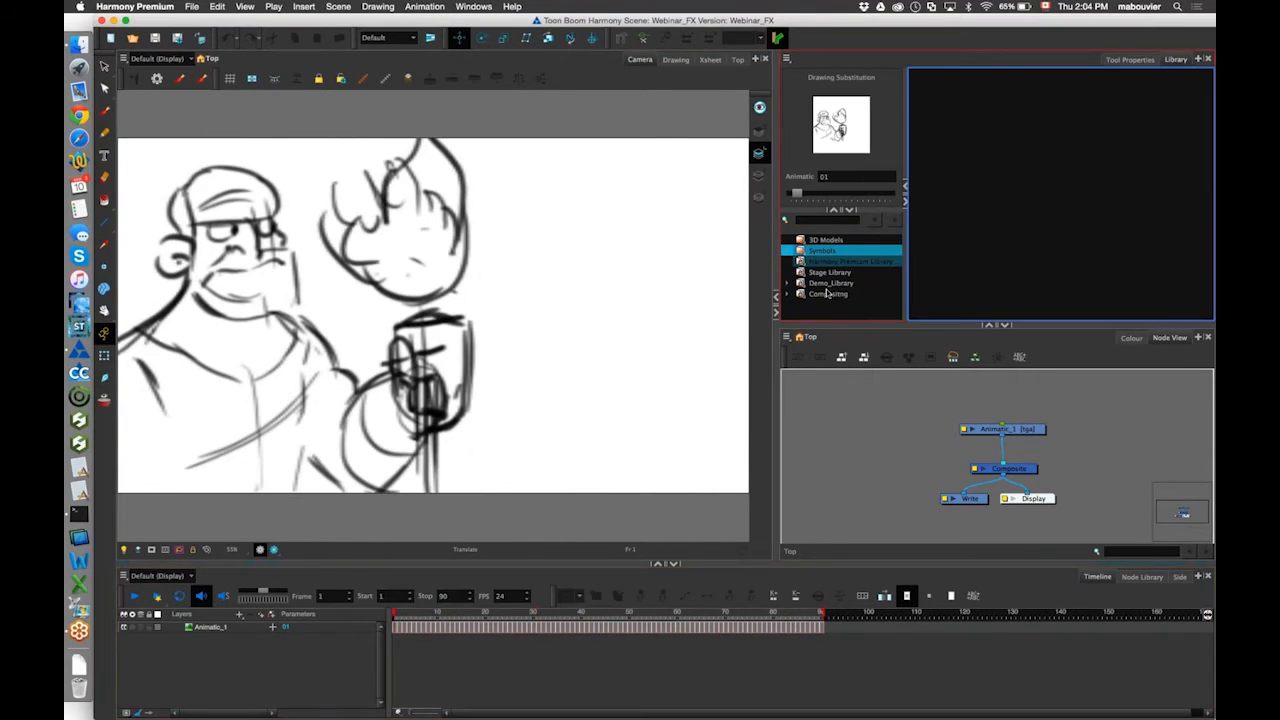
Show the templates in the FX folder of the Compositing library and adjust the height of the library area.
left_click(792, 295)
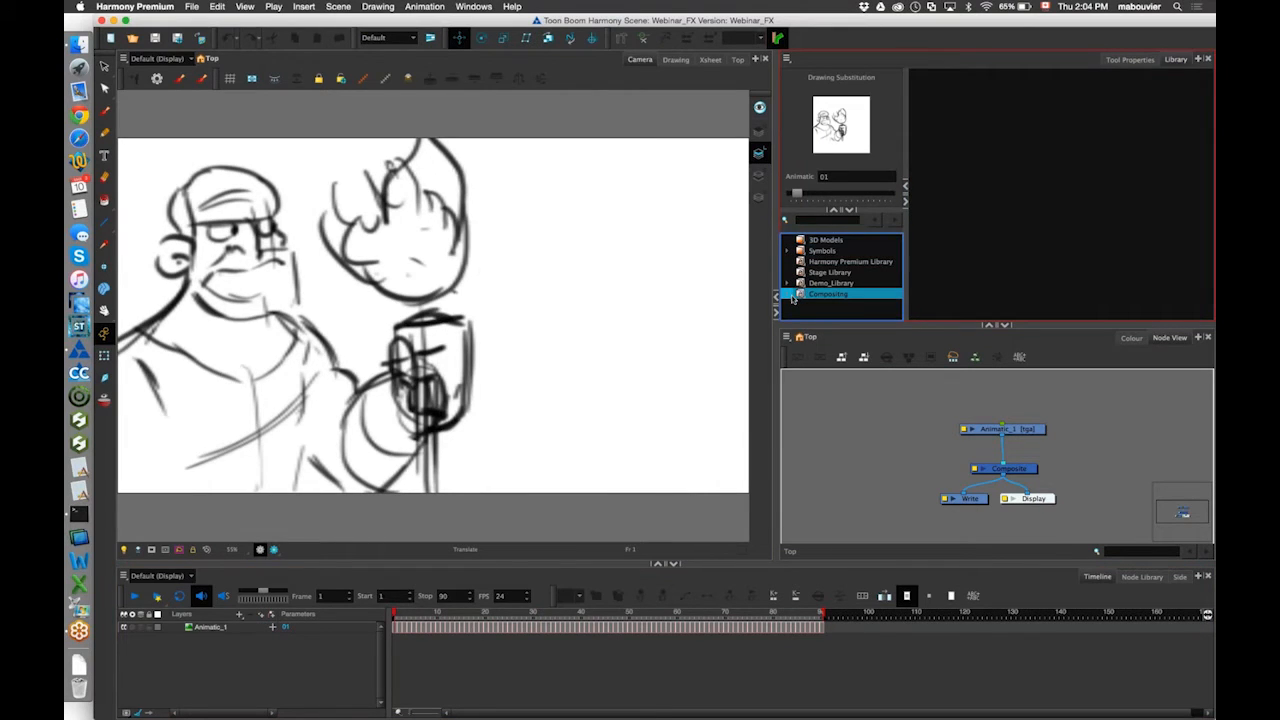
left_click(791, 295)
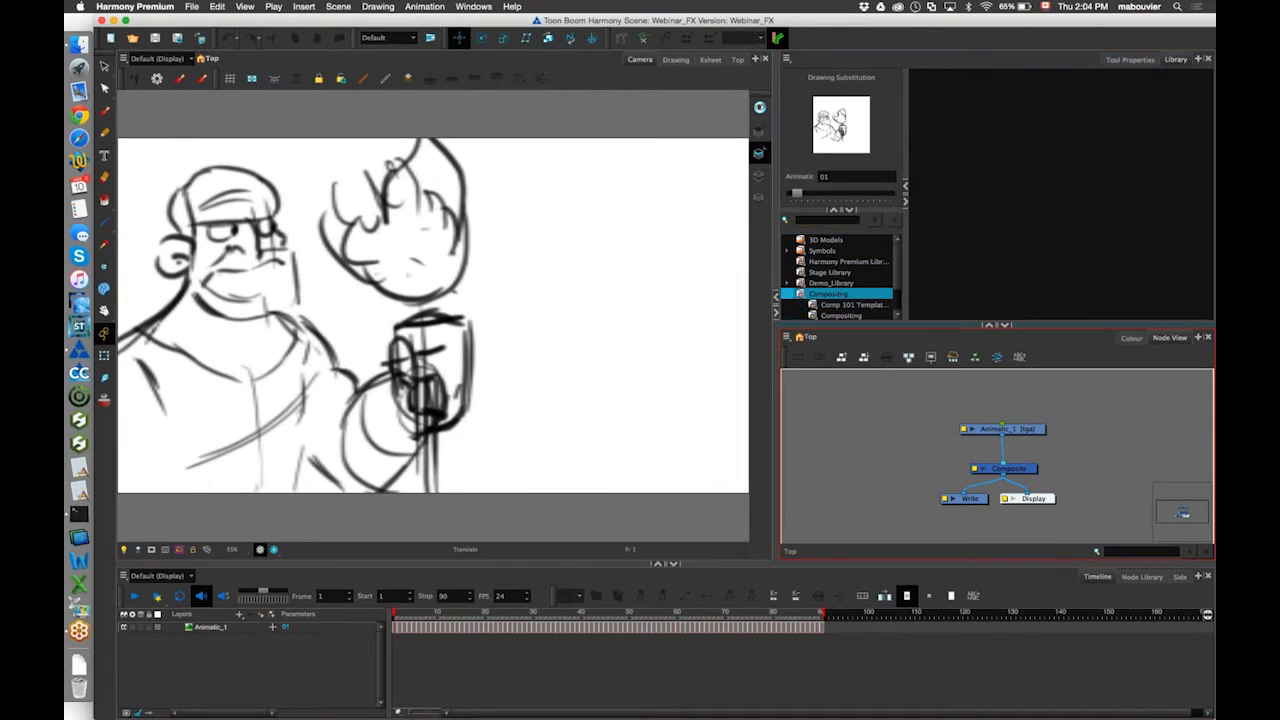
left_click_drag(897, 325, 894, 386)
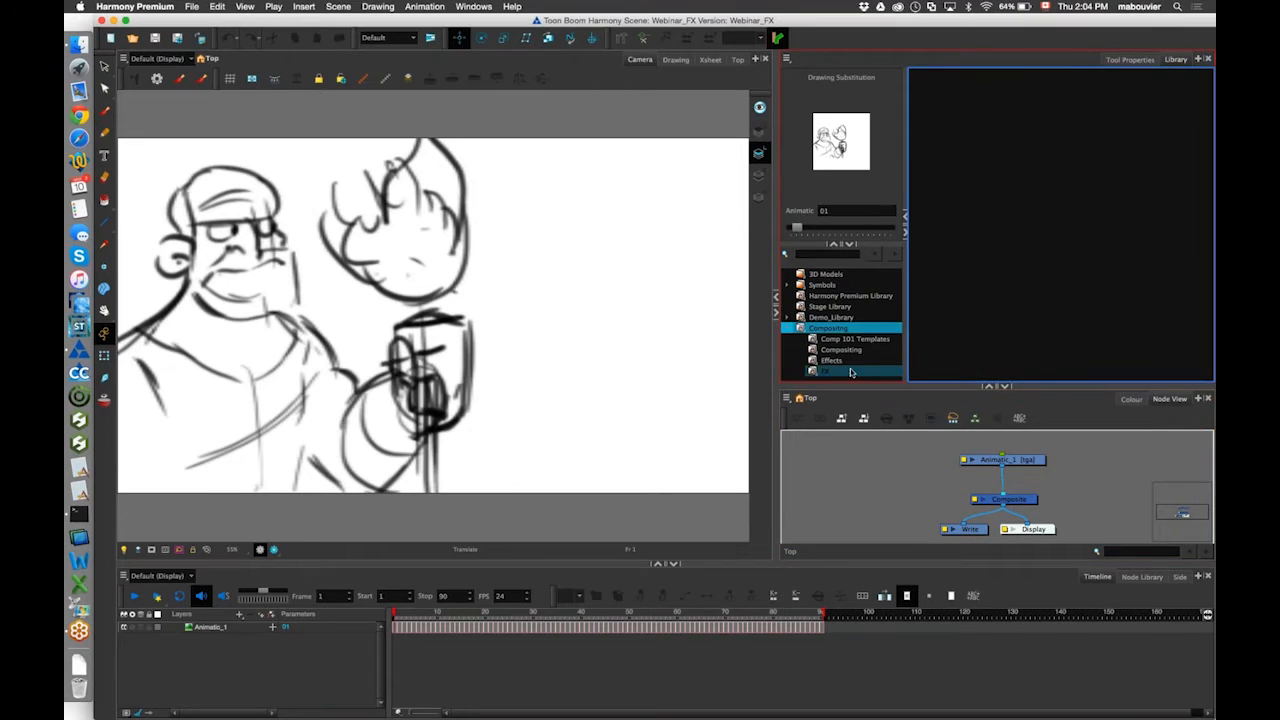
left_click(851, 373)
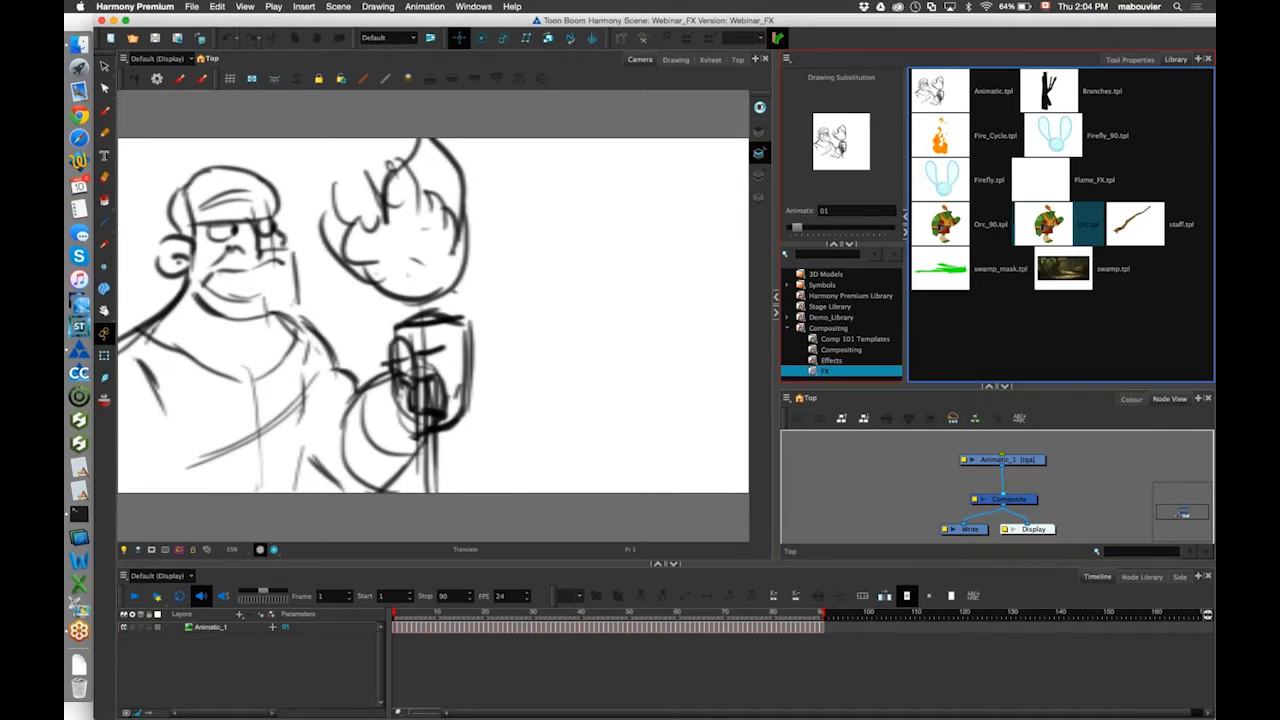
left_click_drag(1129, 386, 1131, 366)
left_click_drag(1138, 316, 1147, 289)
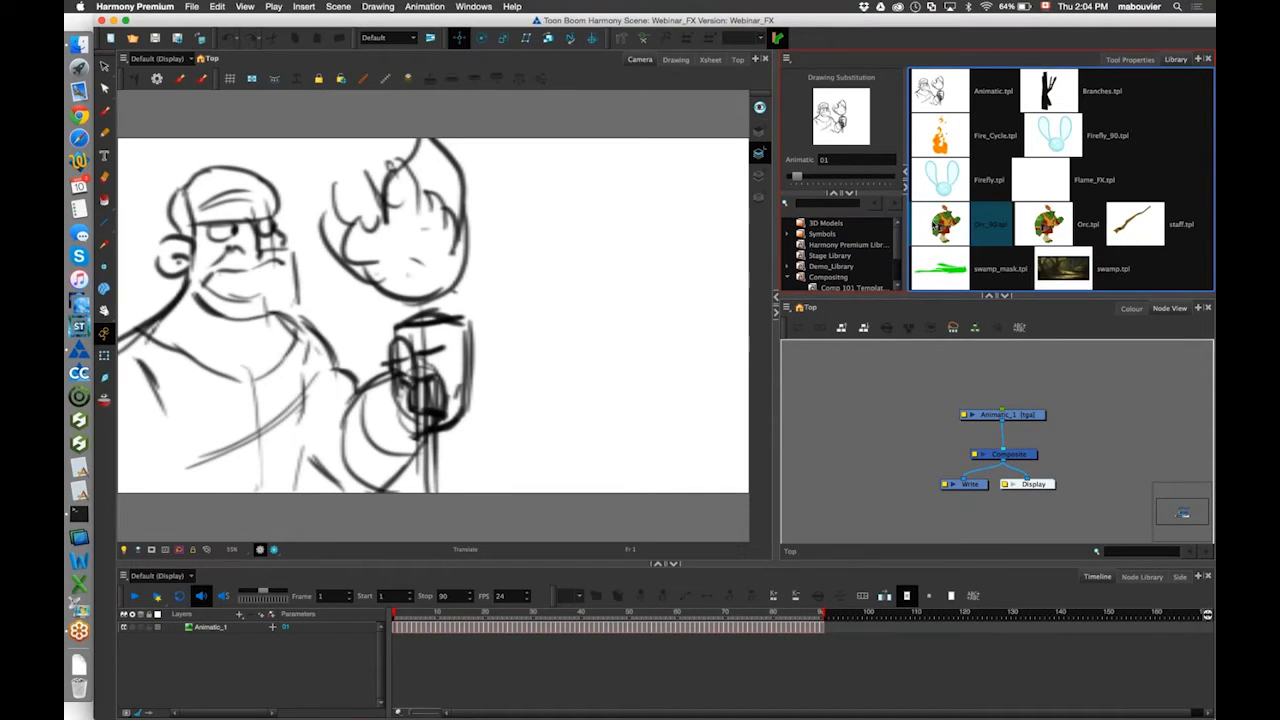
Add the Orc_90.tpl template to the scene, separate its nodes from the Animatic_1 node in the network, and scrub its animation.
left_click(944, 232)
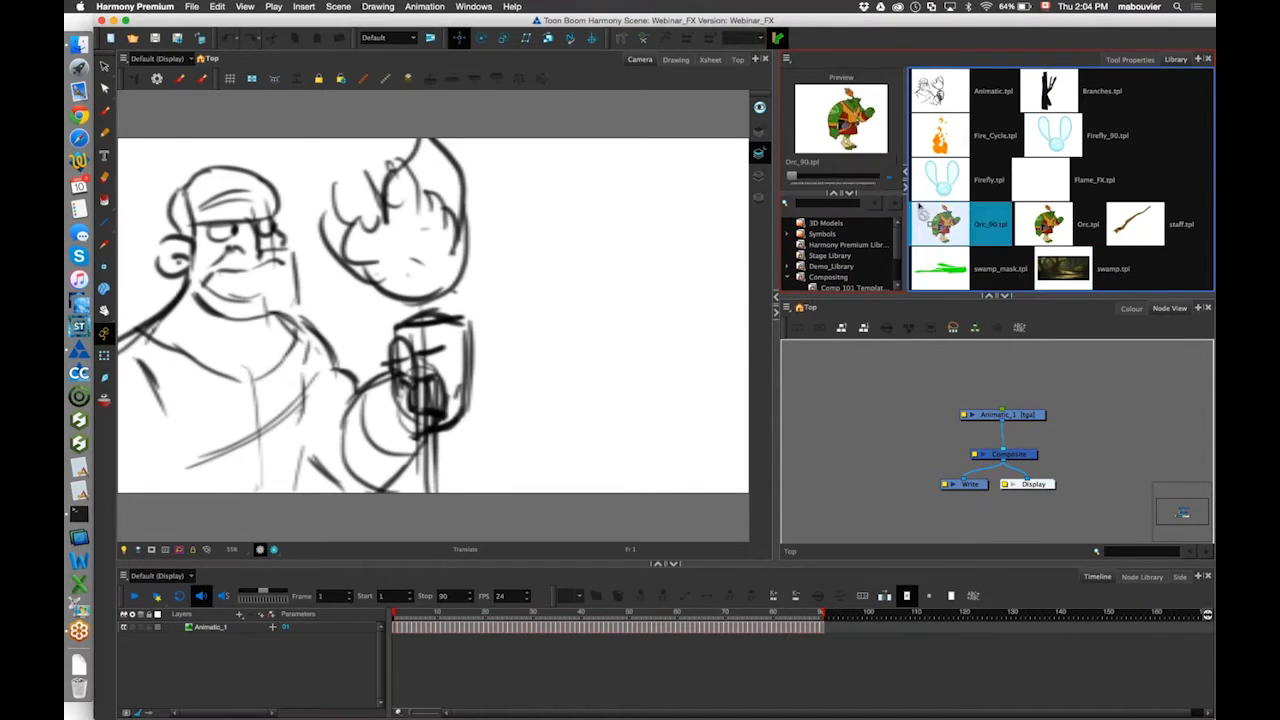
left_click_drag(944, 232, 463, 259)
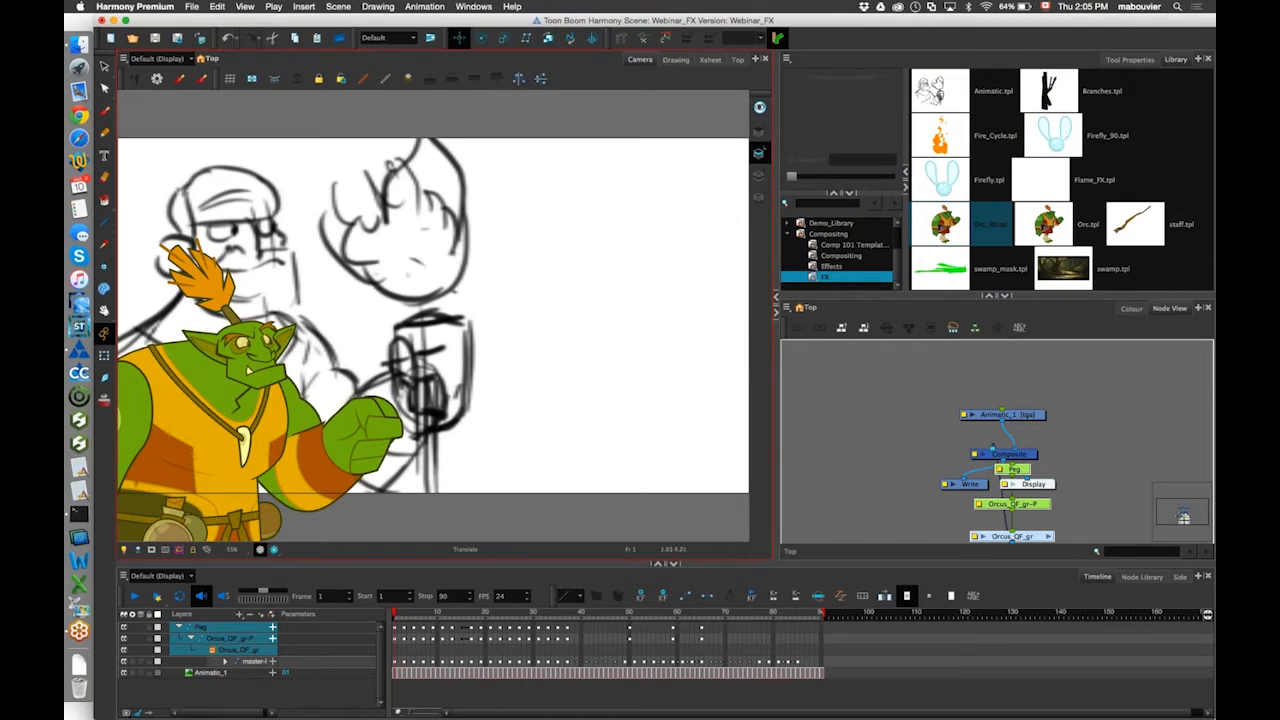
left_click_drag(1042, 508, 924, 394)
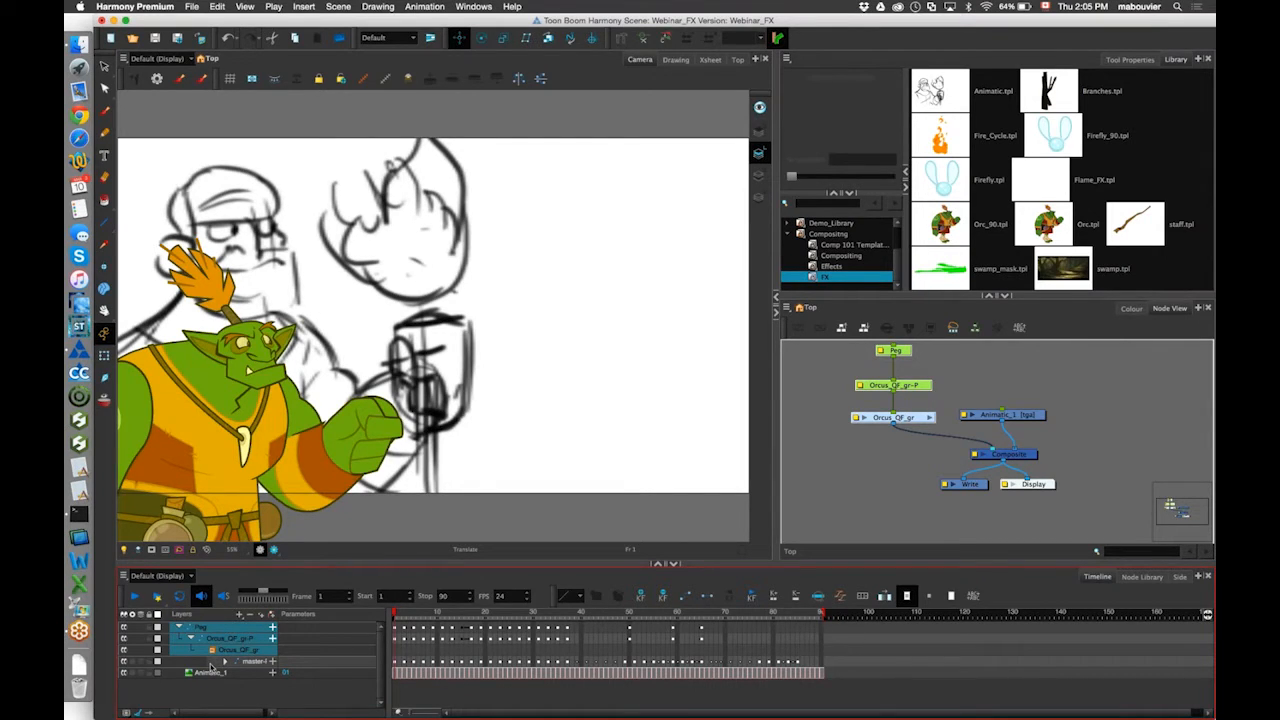
left_click_drag(1032, 418, 1102, 425)
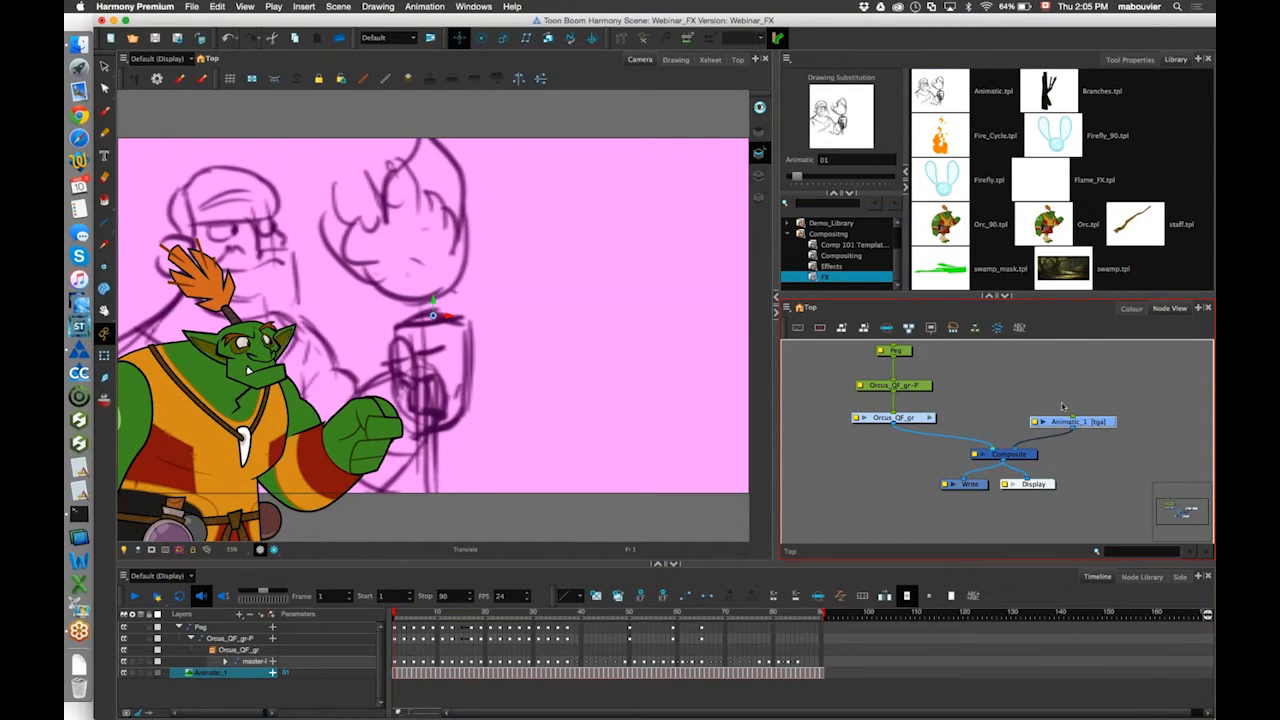
scroll(1040, 380, "up", 2)
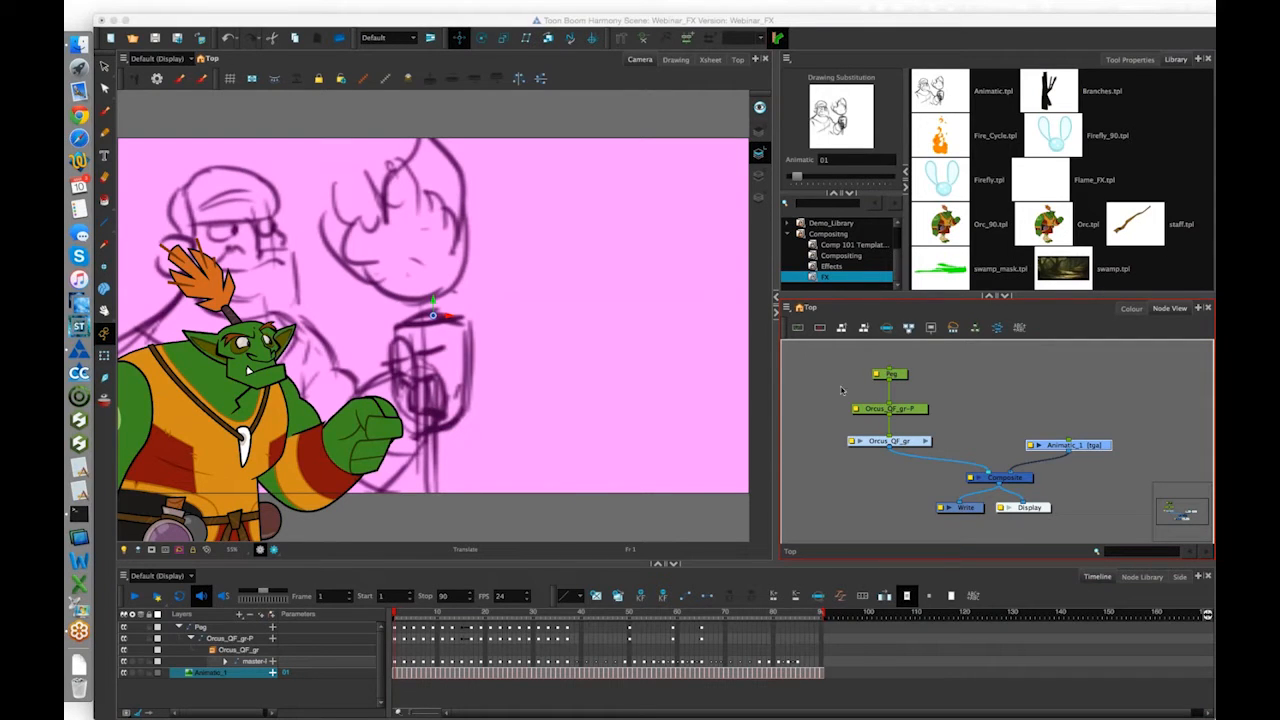
mouse_move(403, 614)
left_mouse_down()
mouse_move(806, 620)
mouse_move(333, 582)
left_mouse_up()
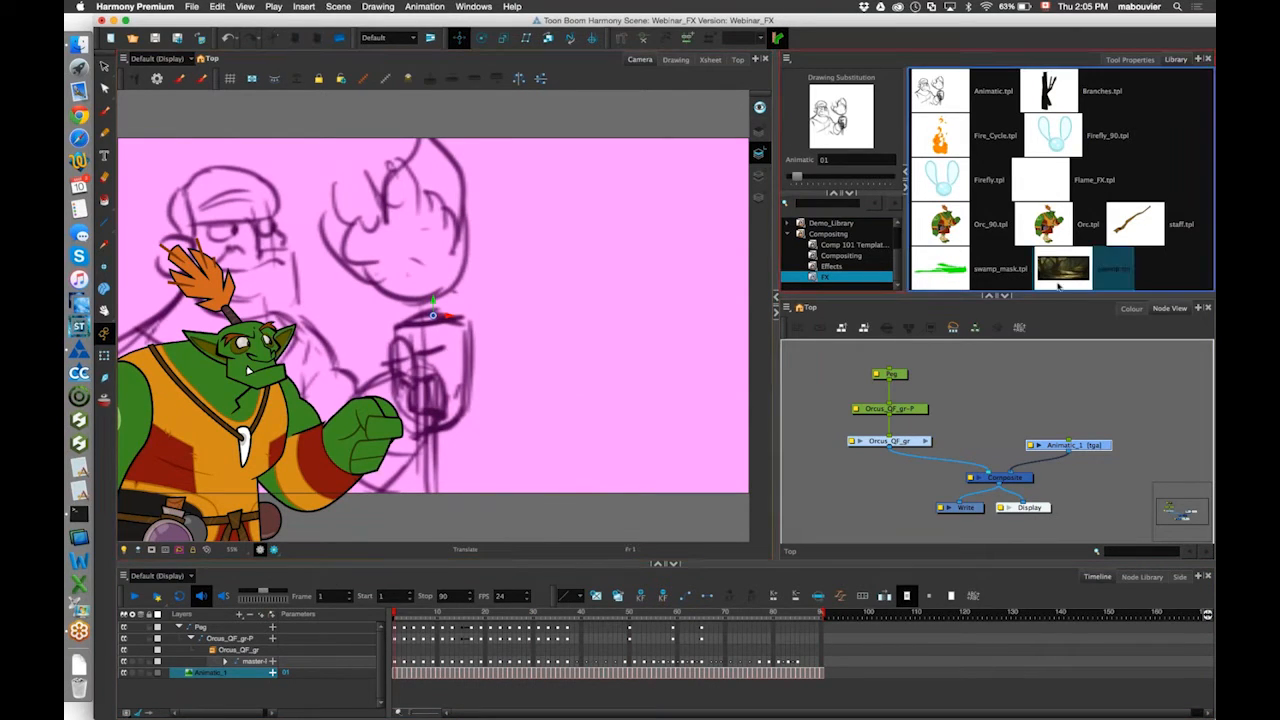
Enlarge the library area and display the FX templates as a list.
left_click(1063, 269)
left_click_drag(1105, 296, 1105, 339)
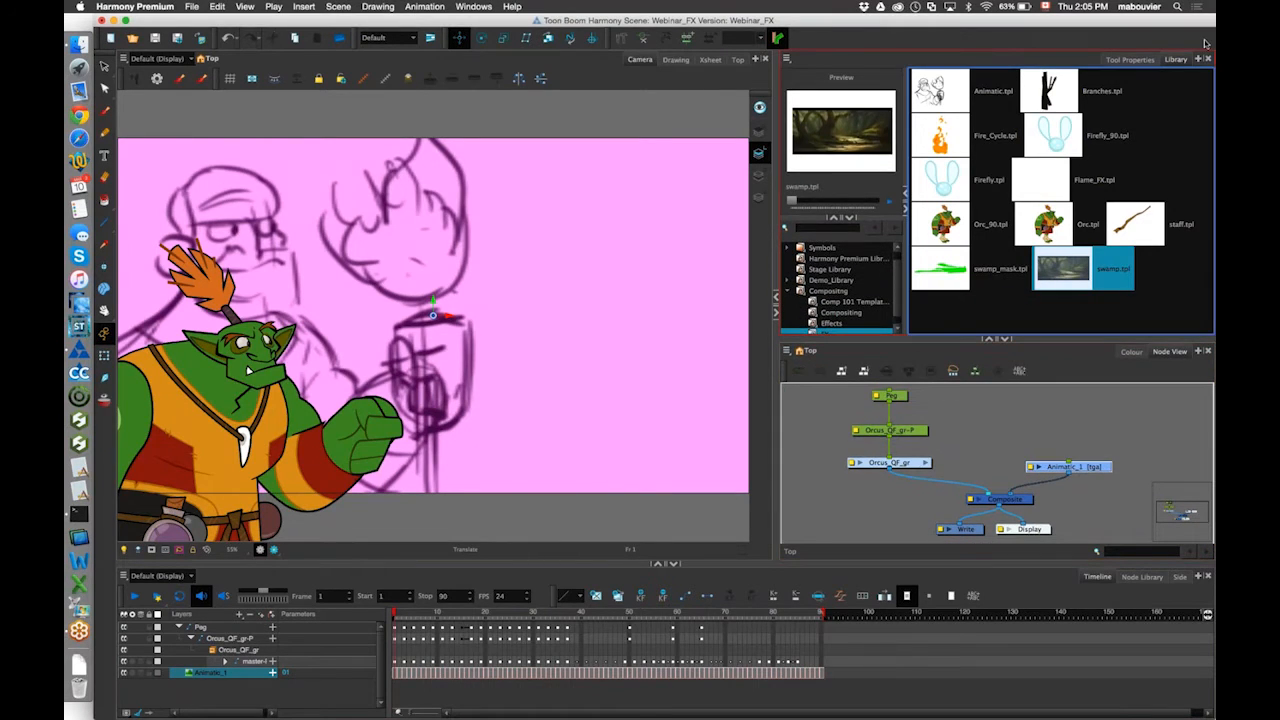
right_click(1003, 310)
mouse_move(1056, 316)
left_click(1140, 318)
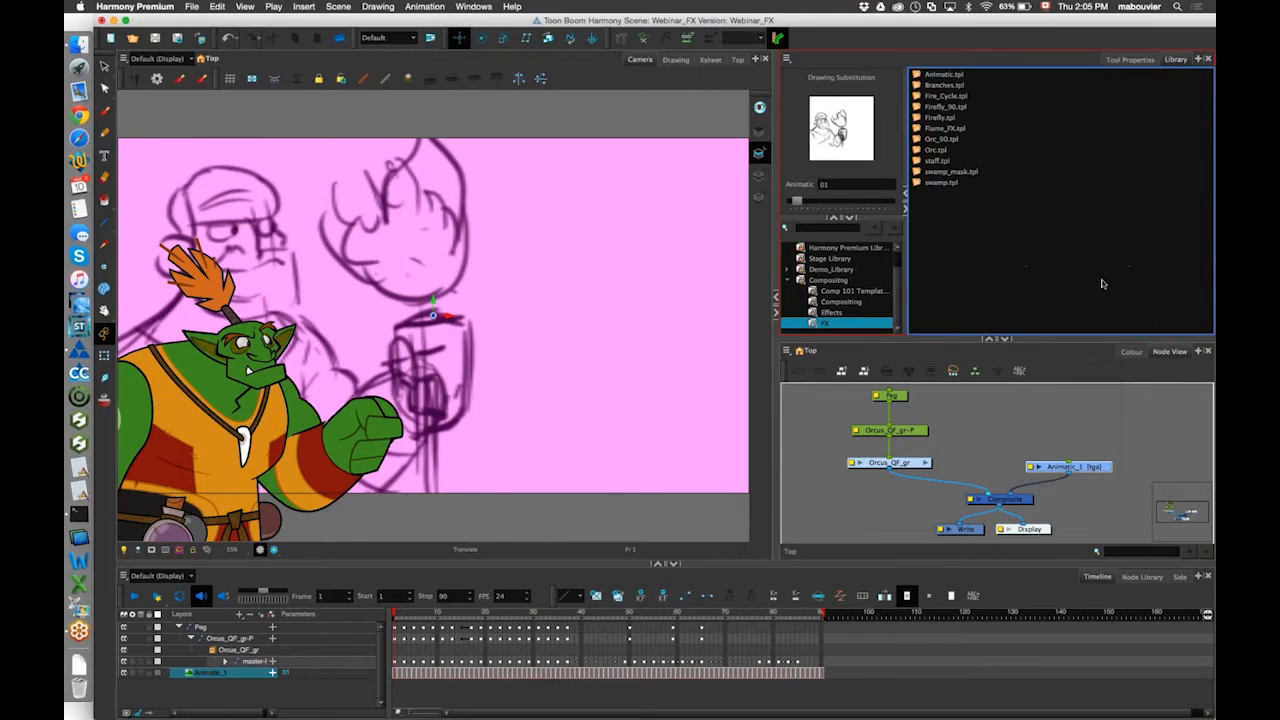
Add the swamp.tpl template to the node network and connect its forest_clearing_bg drawing to the Composite between the orc and the animatic.
left_click(965, 172)
left_click_drag(968, 183, 1018, 432)
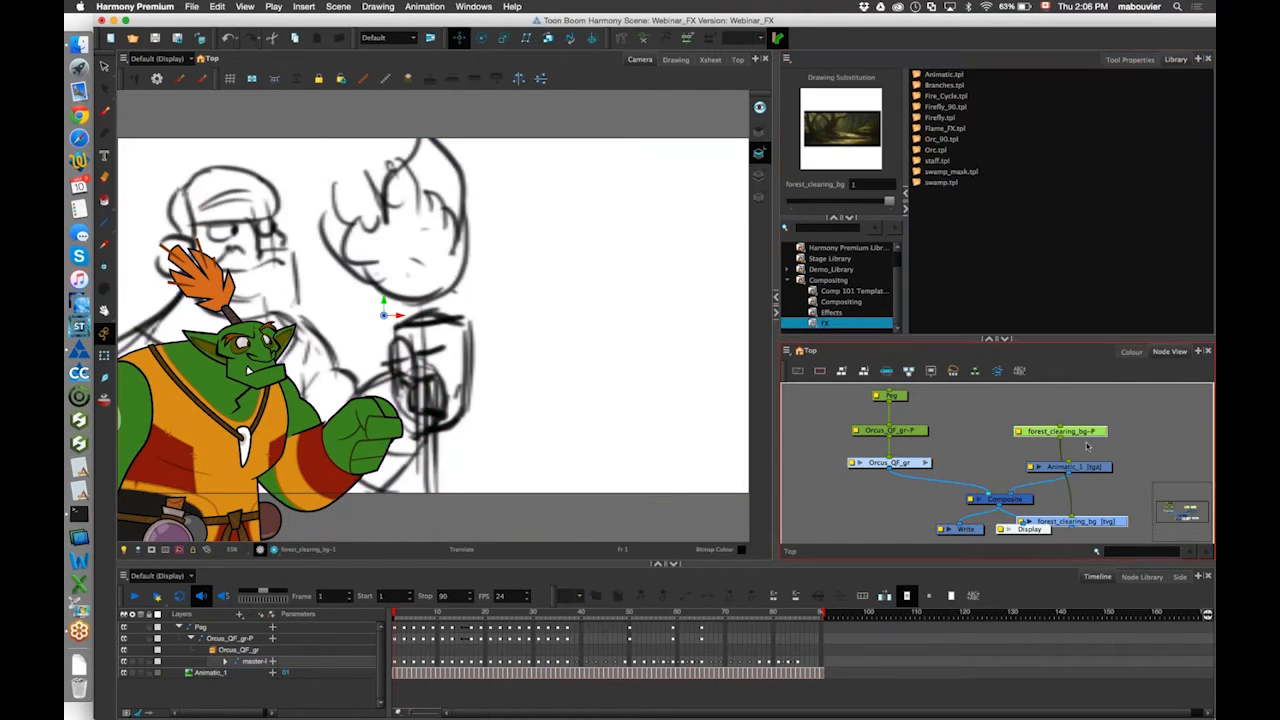
left_click_drag(1032, 477, 999, 528)
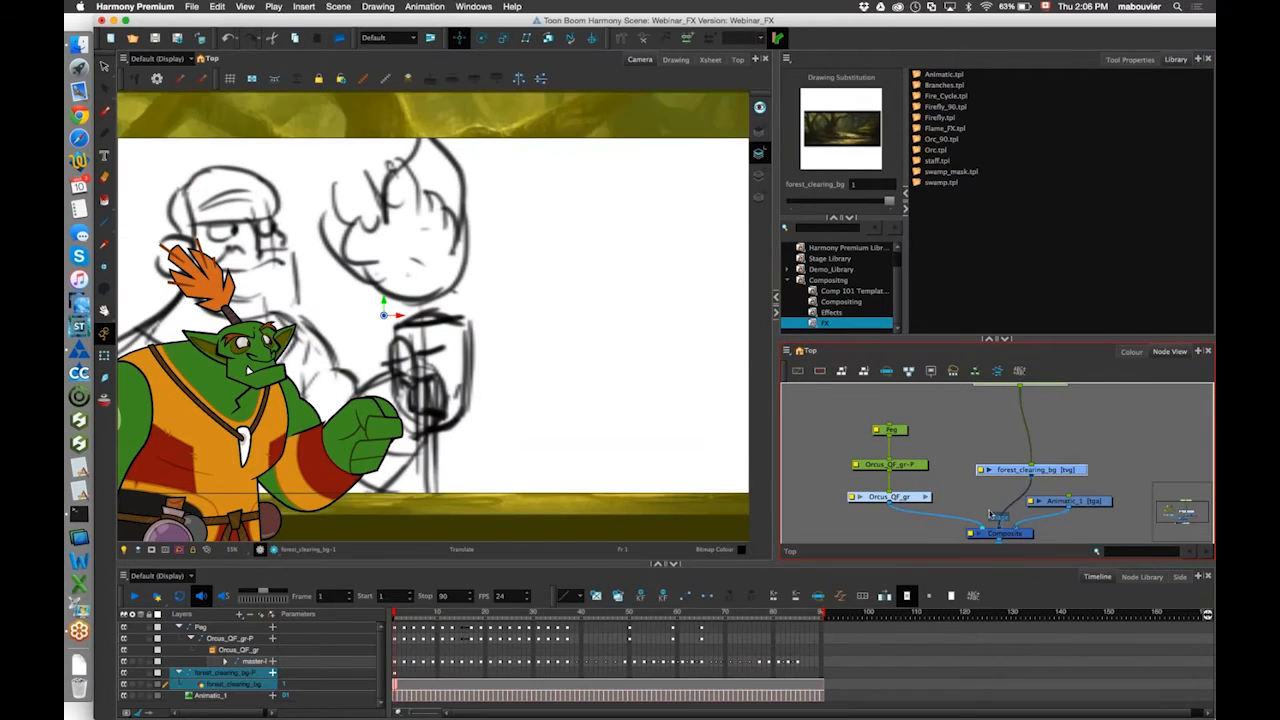
Enlarge the Node View and align the forest_clearing_bg-P peg directly above the forest_clearing_bg drawing node.
left_click_drag(1030, 339, 1030, 242)
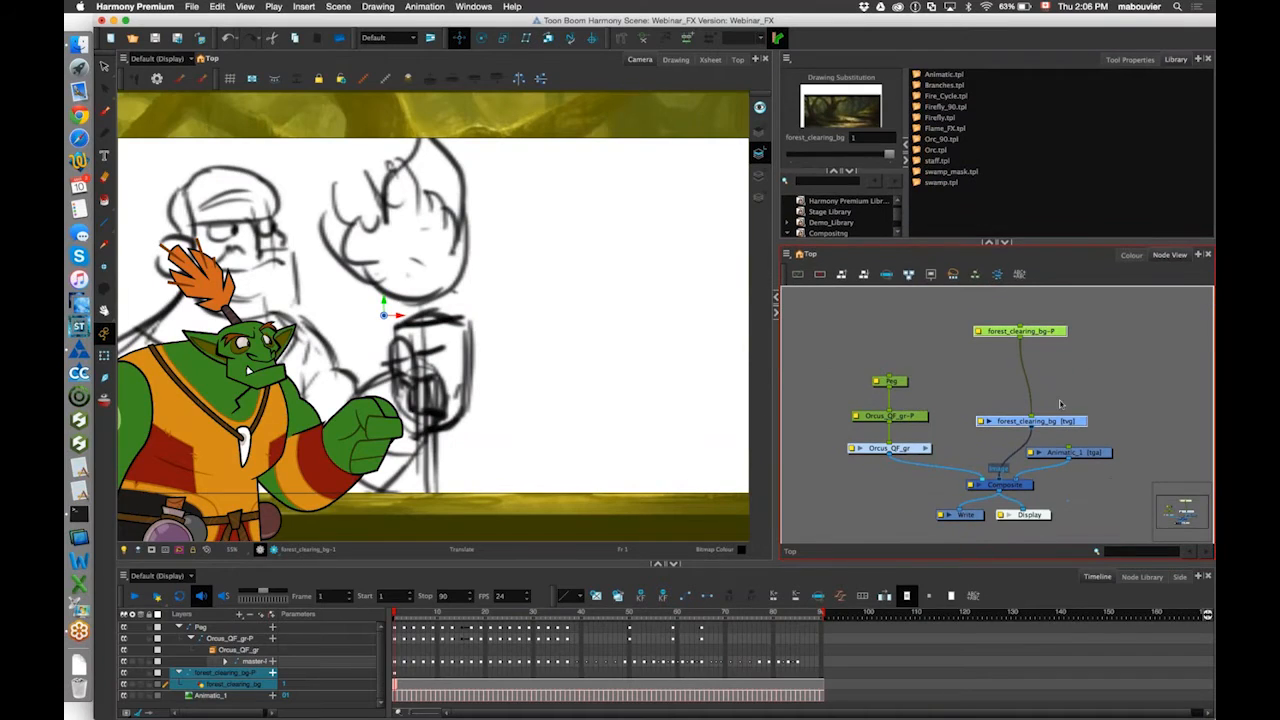
left_click(1063, 335)
left_click_drag(1063, 335, 1074, 361)
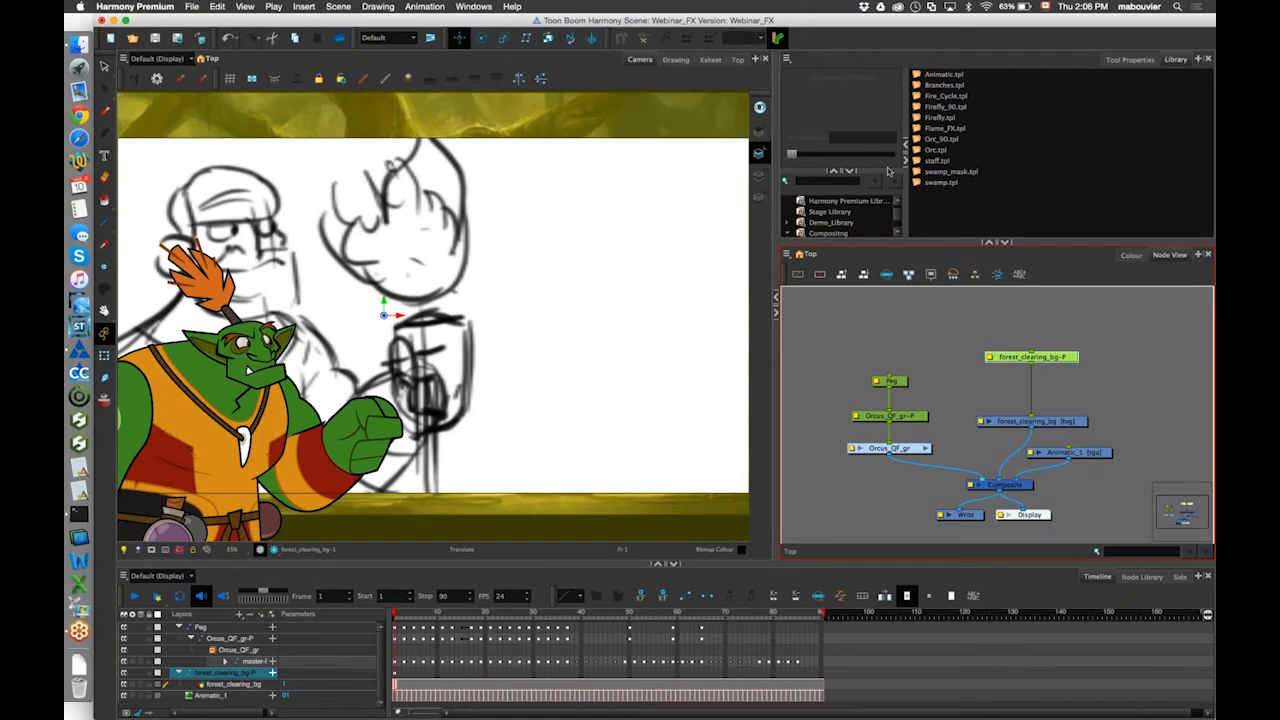
left_click(1063, 424)
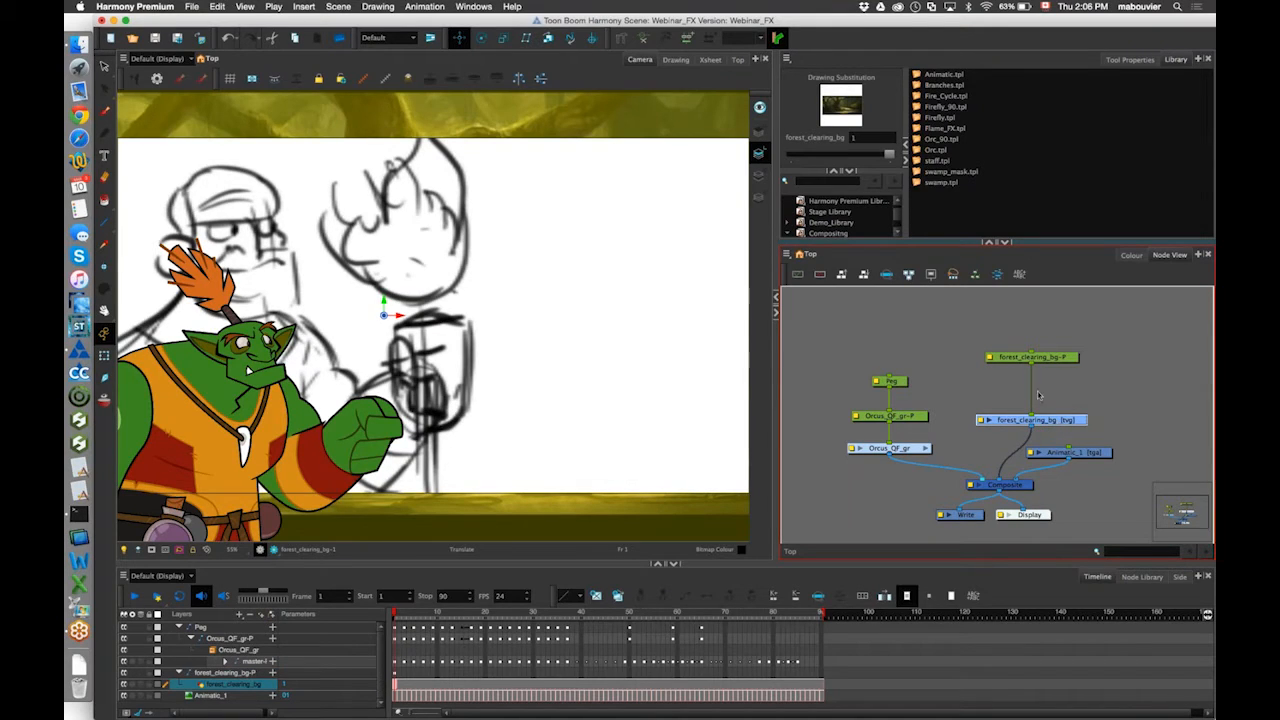
left_click(1030, 322)
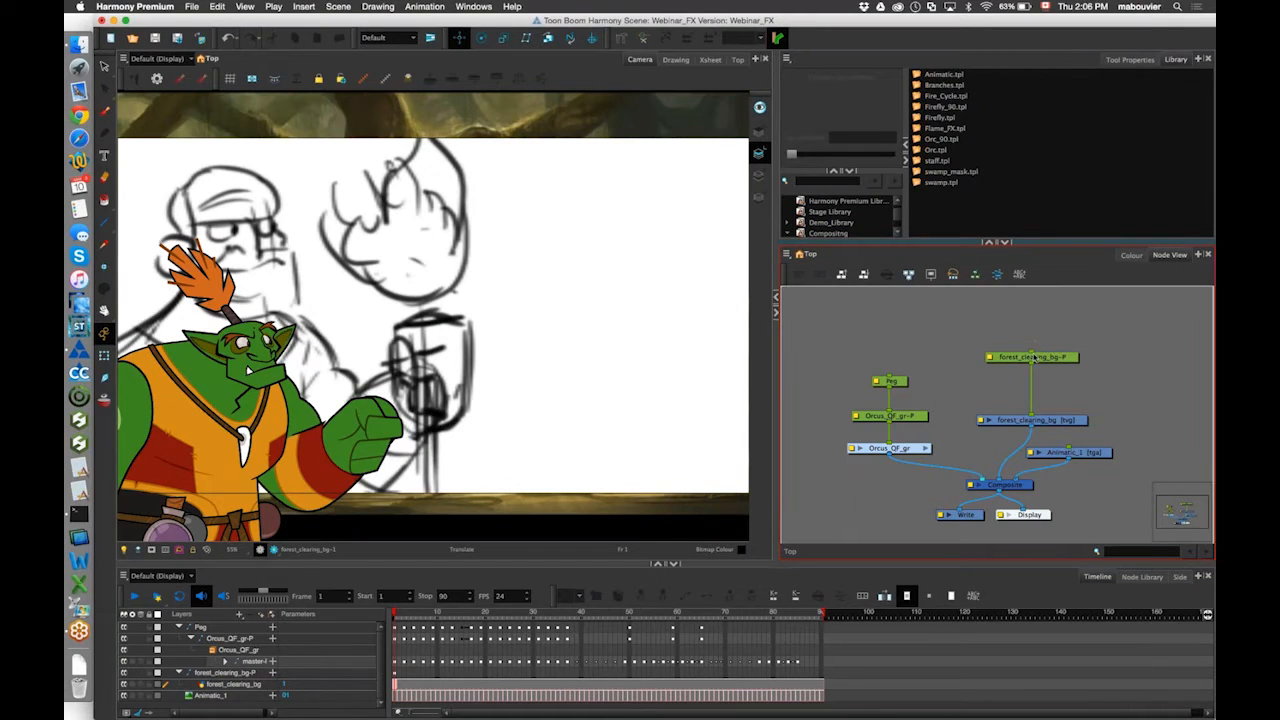
left_click_drag(1056, 360, 1054, 370)
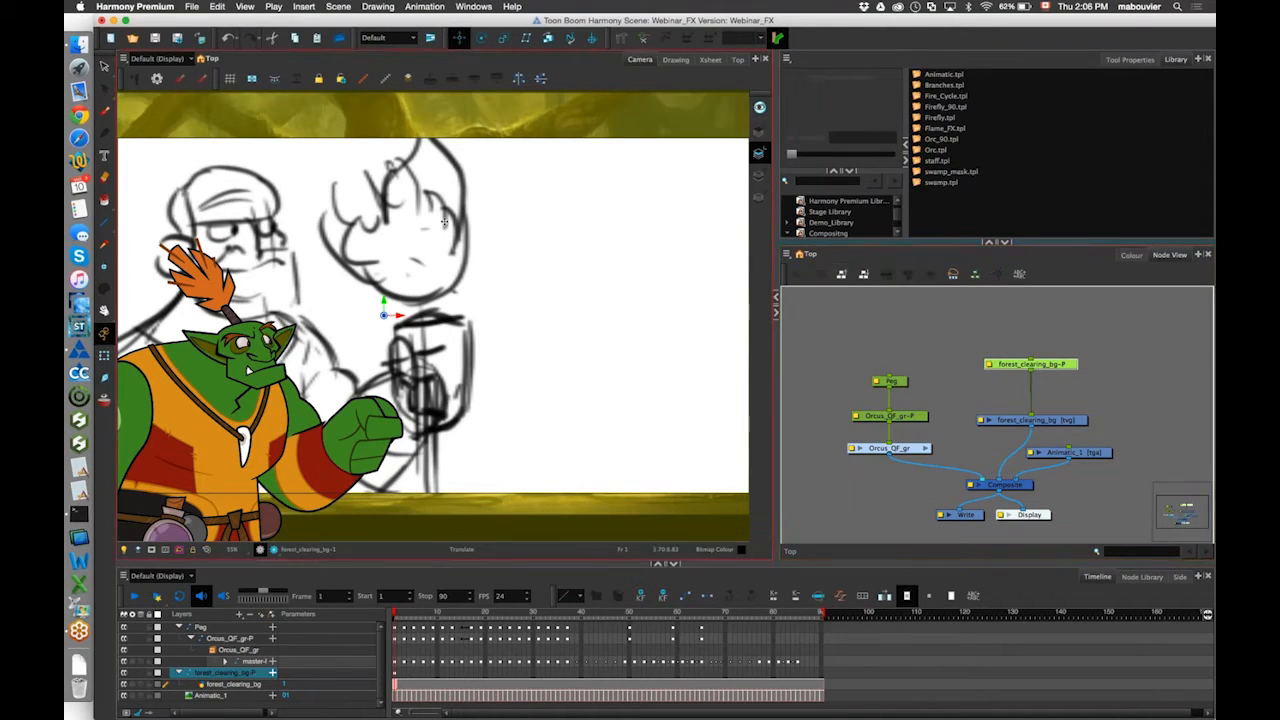
Try moving the whole orc by its top peg with the Translate and Transform tools, and undo the moves.
left_click(268, 292)
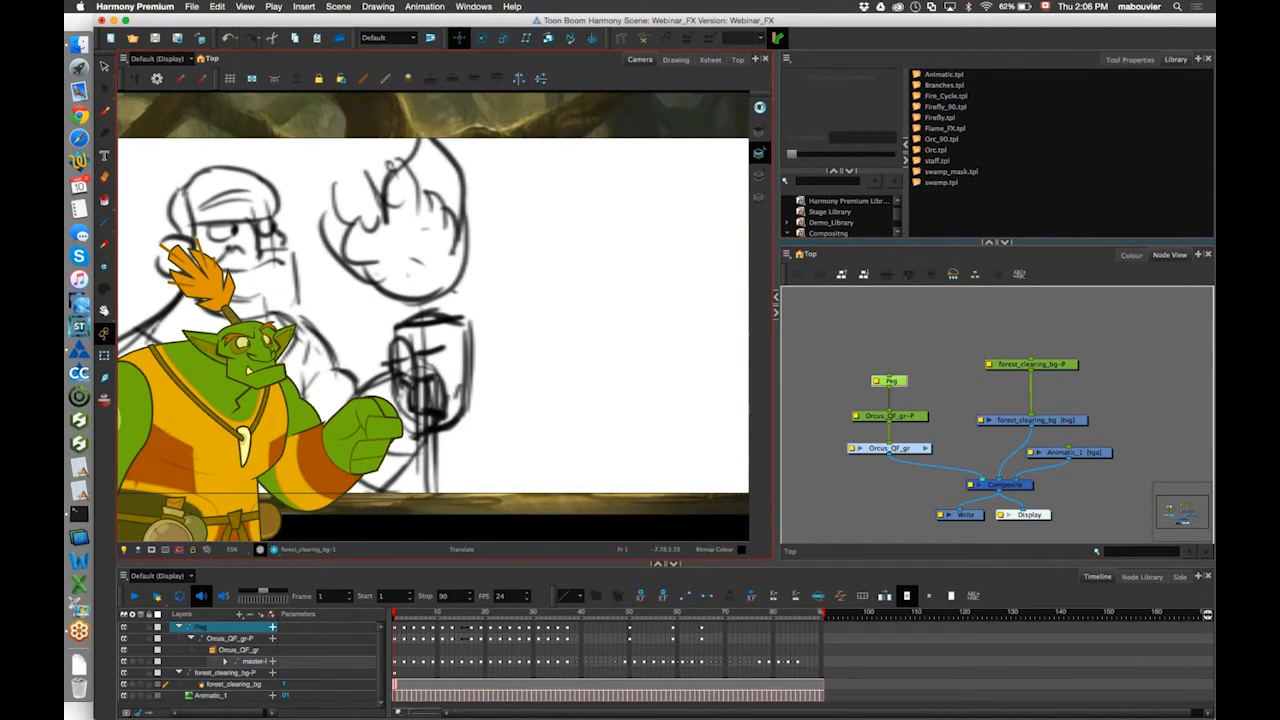
left_click_drag(333, 470, 505, 328)
key("super+z")
key("shift+t")
left_click_drag(447, 263, 470, 198)
key("super+z")
key("super+z")
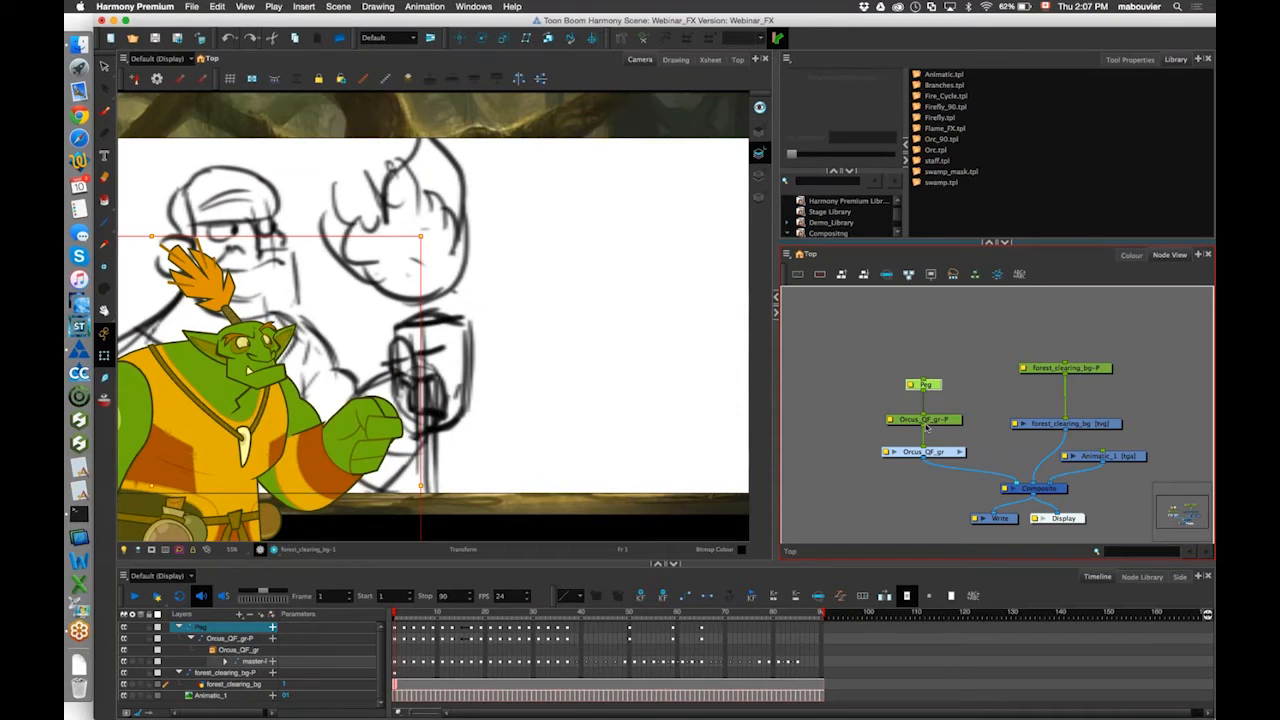
Open the Orcus_QF_gr group and examine the rig's node network across the TORSO, LOWERBODY and LEGS sections.
left_click(933, 455)
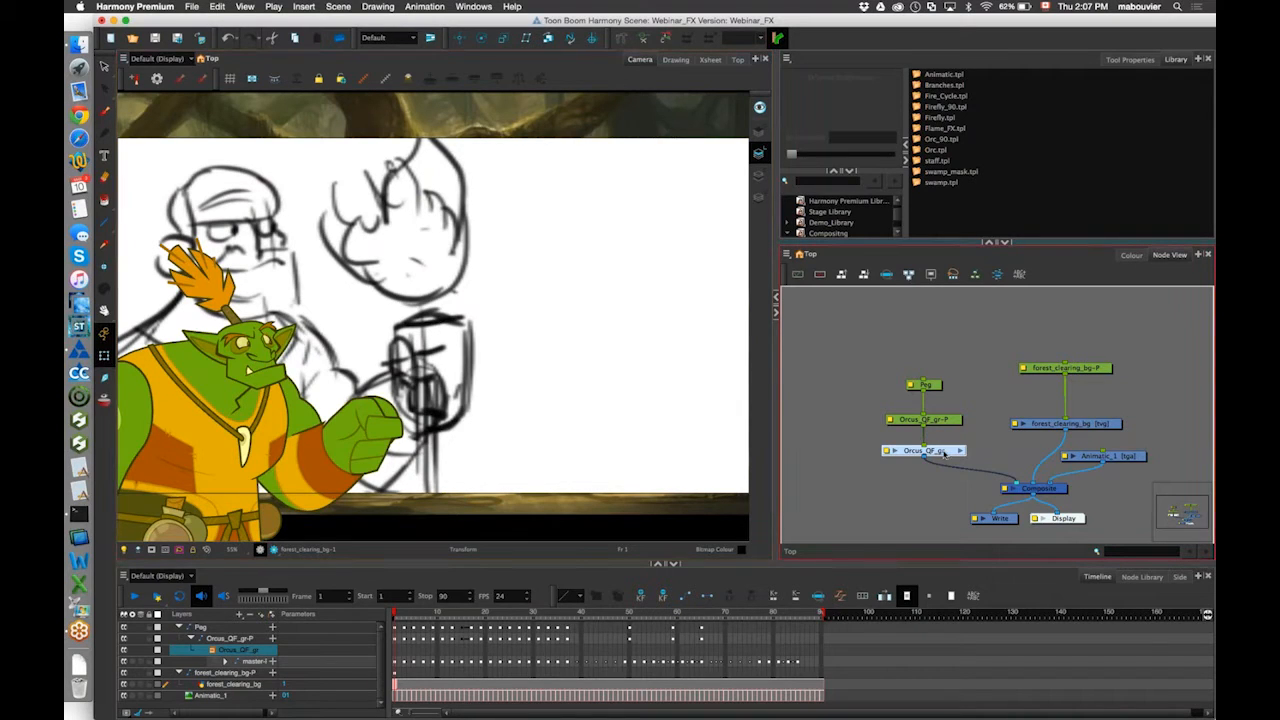
double_click(940, 452)
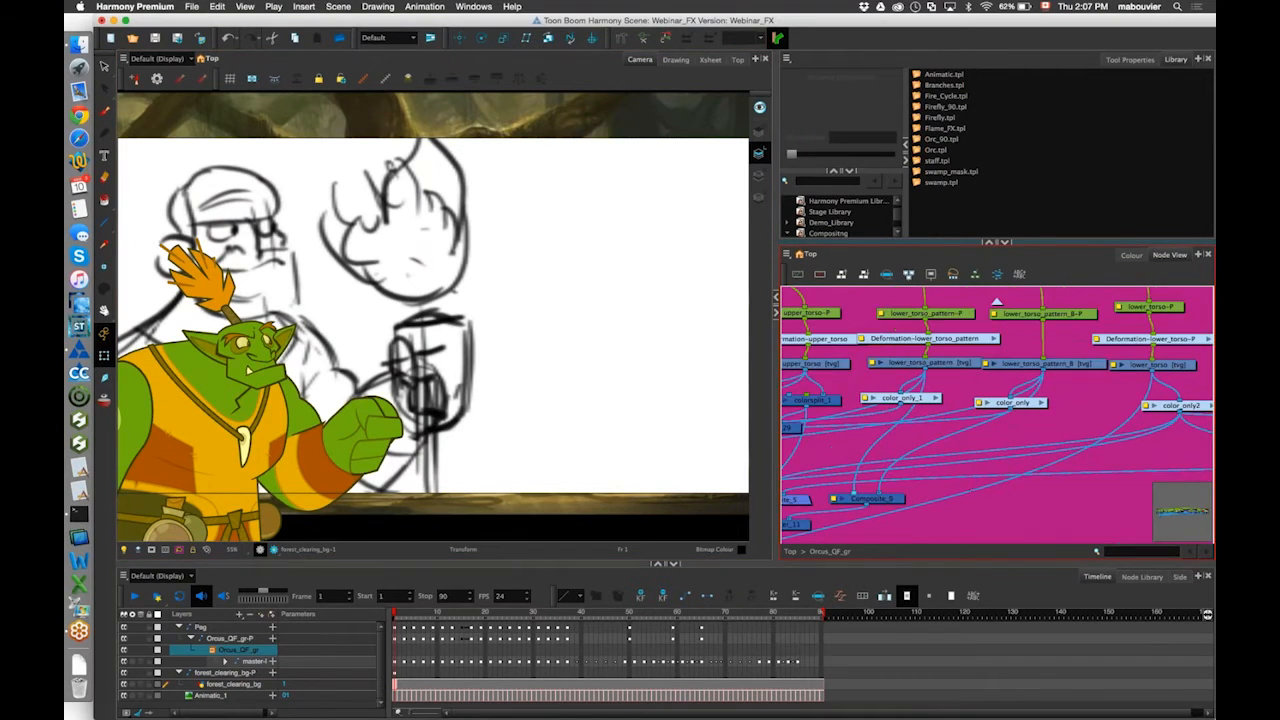
scroll(988, 432, "down", 5)
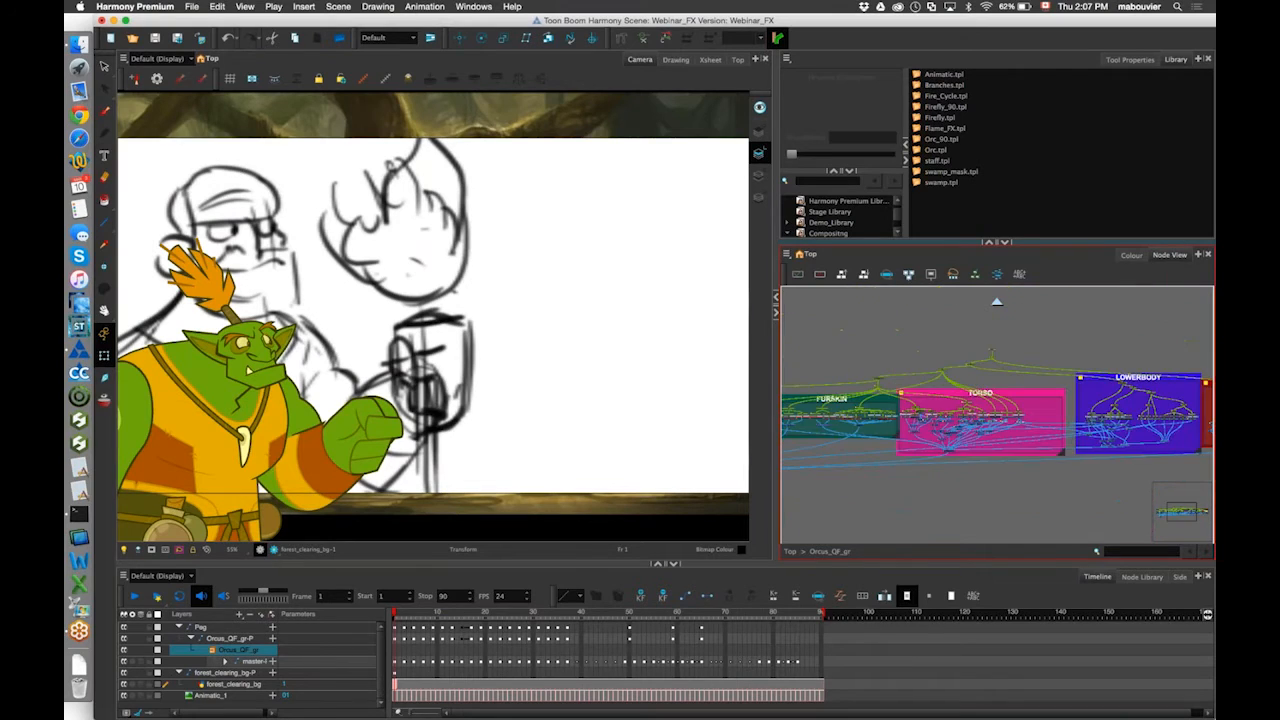
left_click_drag(988, 432, 1042, 410)
left_click_drag(1208, 472, 813, 482)
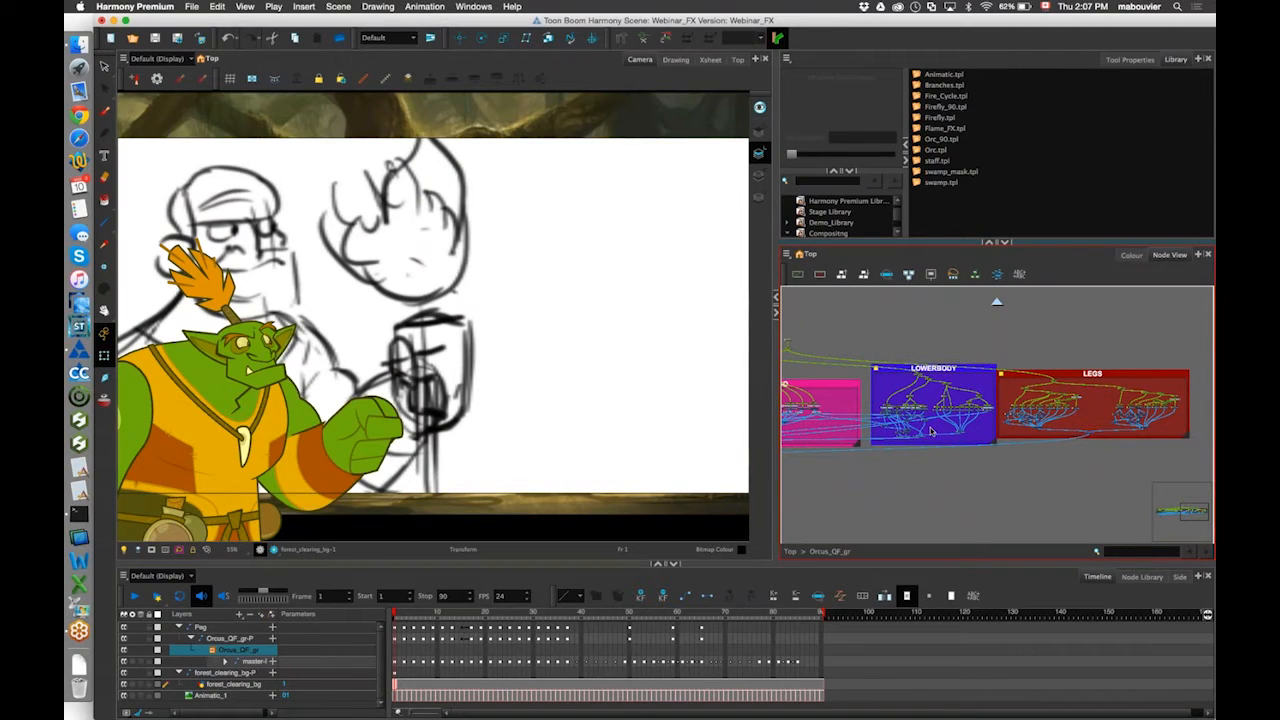
Trace the orc rig's connections from the ARMS section down to the master composites and Multi-Port-Out, and return to the top-level network.
left_click_drag(883, 421, 1091, 413)
left_click_drag(1011, 408, 1187, 395)
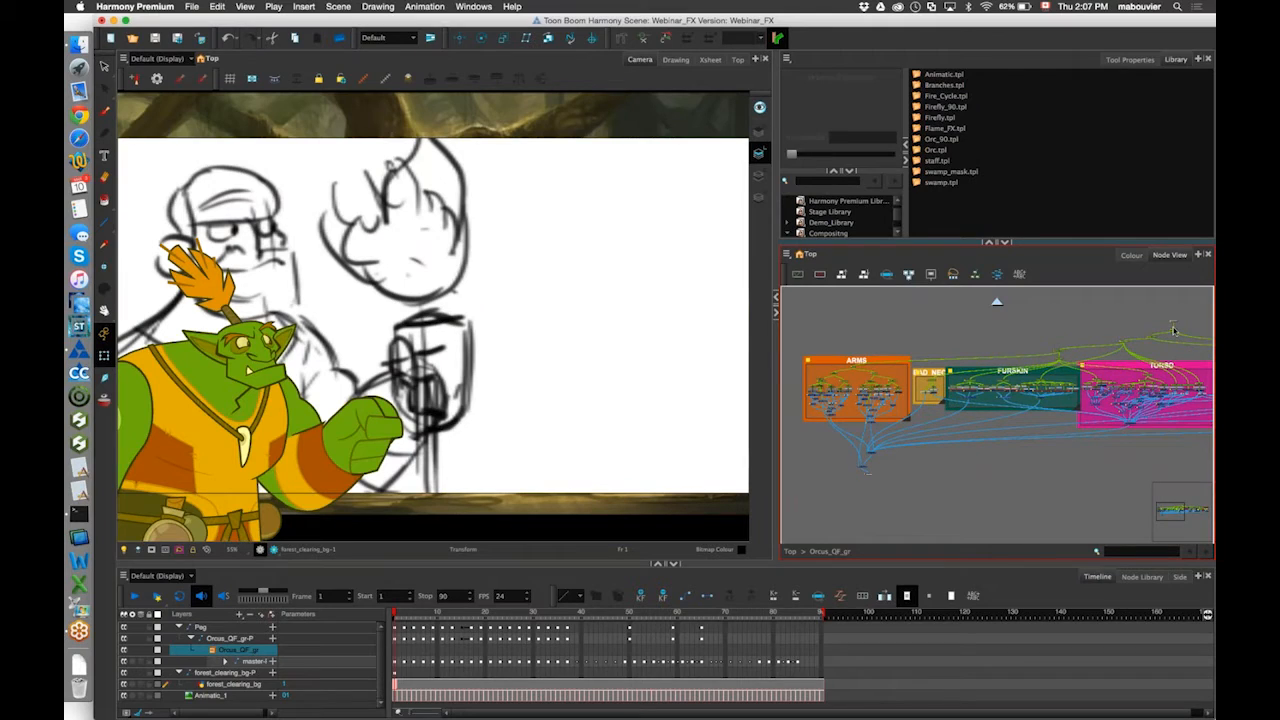
key("2")
left_click_drag(850, 484, 1004, 457)
key("2")
key("2")
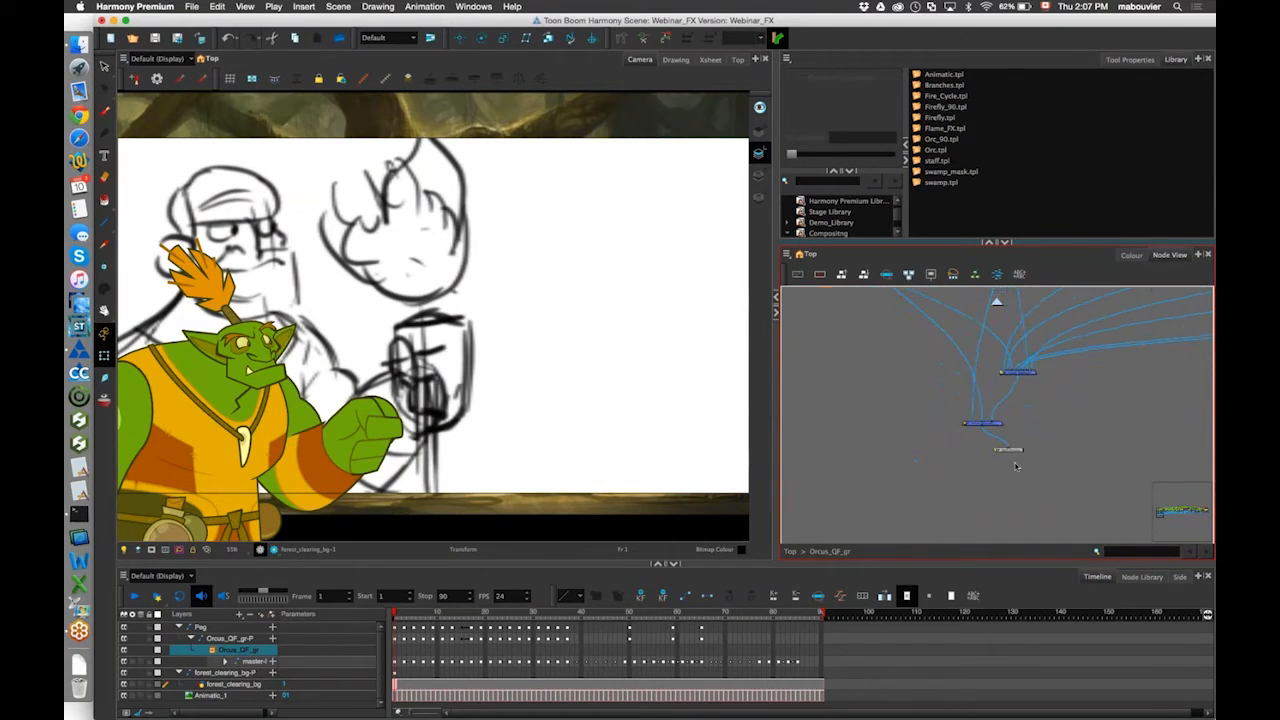
key("2")
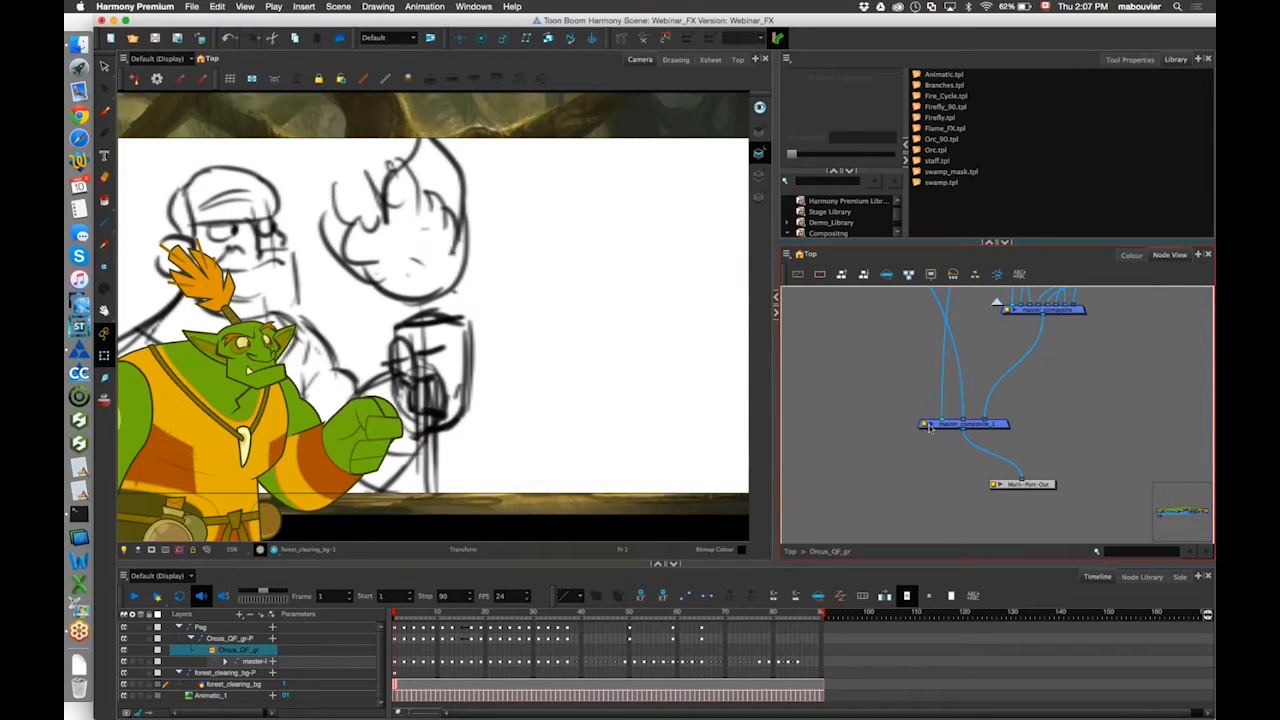
left_click(790, 551)
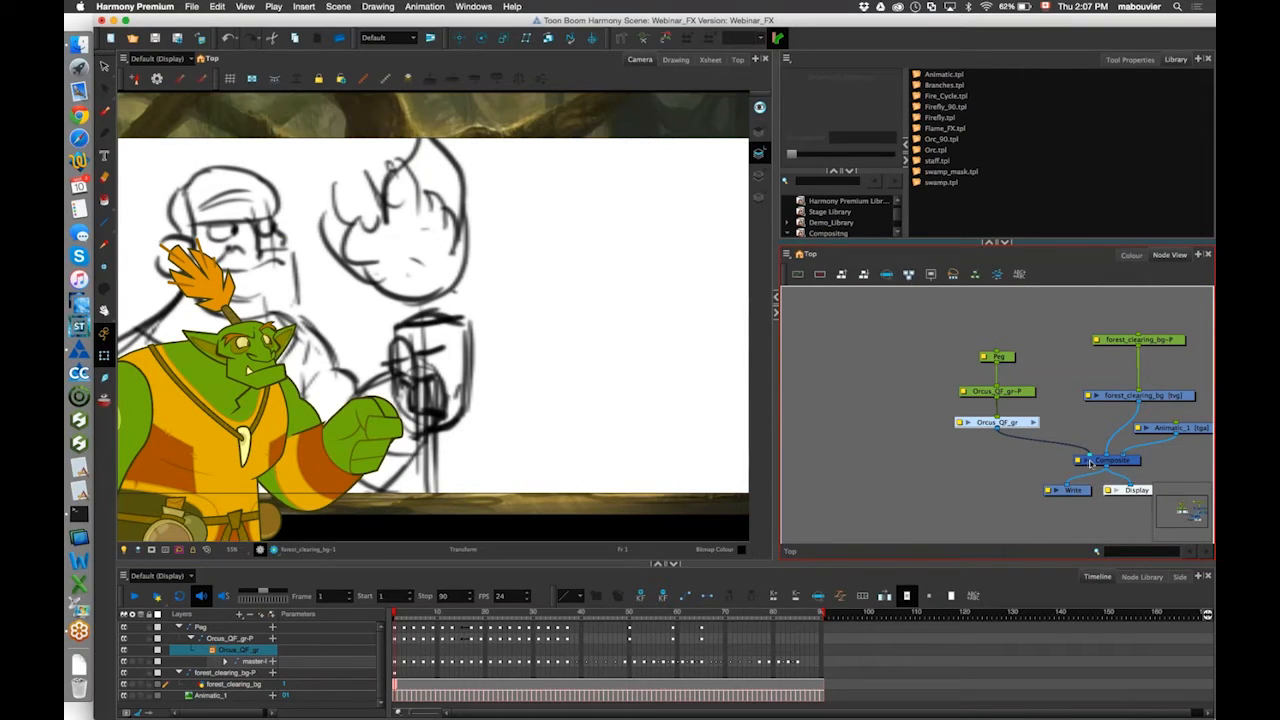
Reorder the Composite inputs so that Animatic_1 is layered between the orc group and forest_clearing_bg.
left_click_drag(1118, 466, 1025, 464)
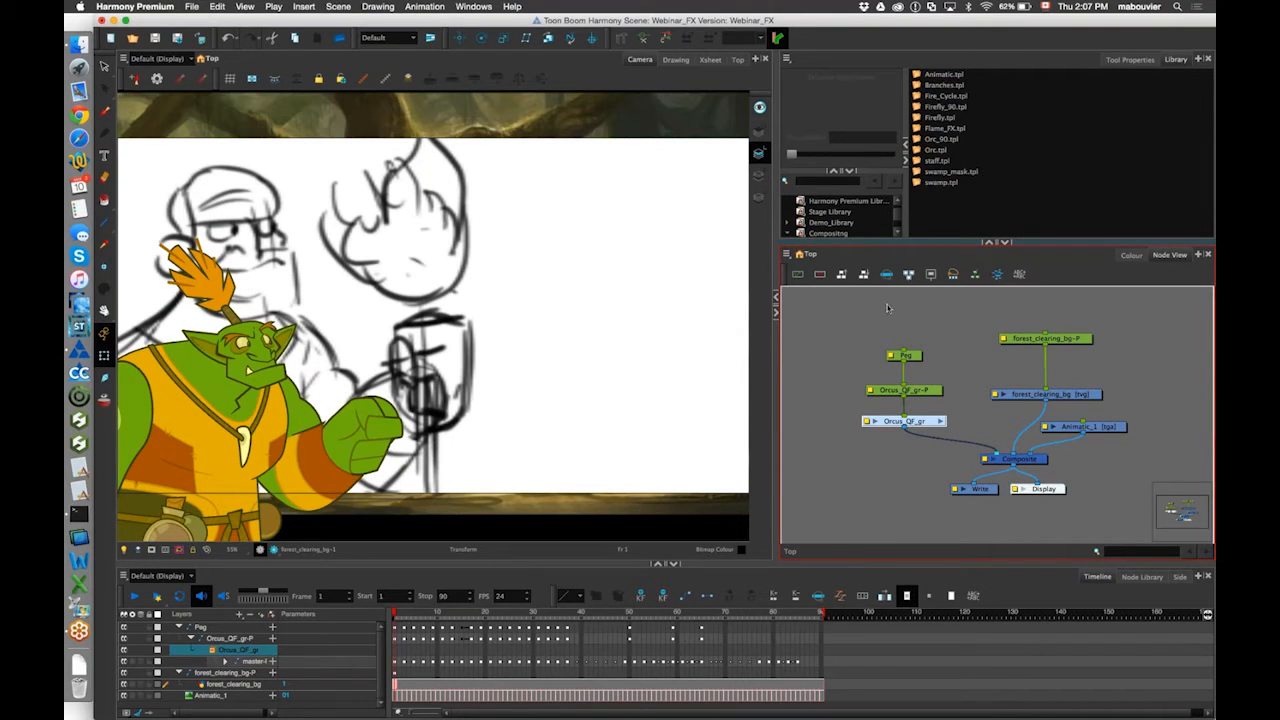
left_click(1110, 428)
left_click(1080, 396)
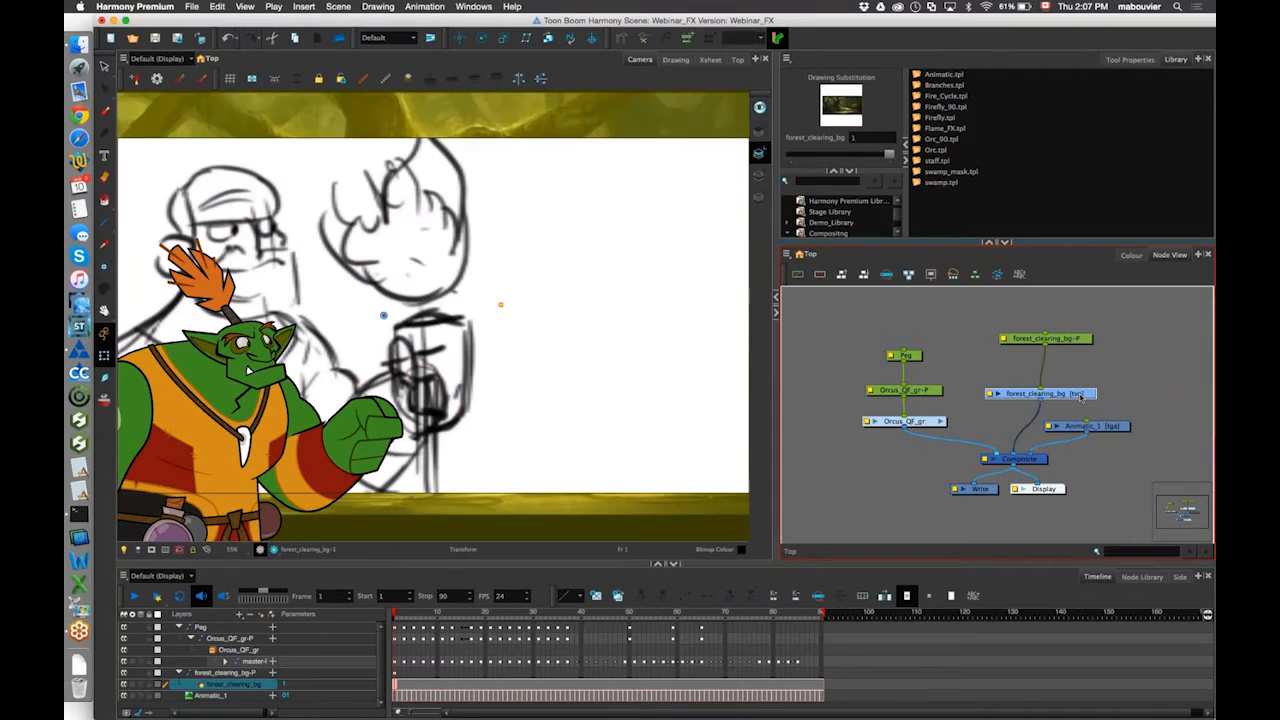
left_click(926, 424)
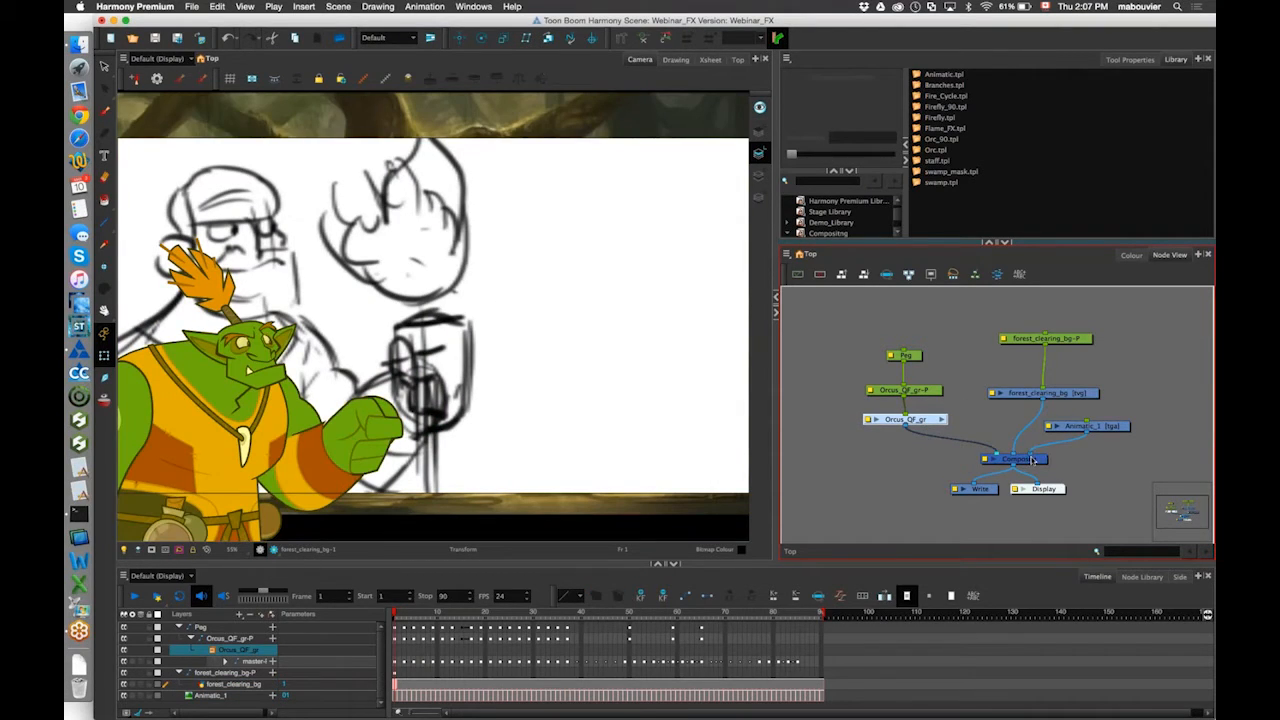
mouse_move(1019, 459)
left_mouse_down()
mouse_move(994, 456)
mouse_move(1010, 457)
mouse_move(1004, 442)
left_mouse_up()
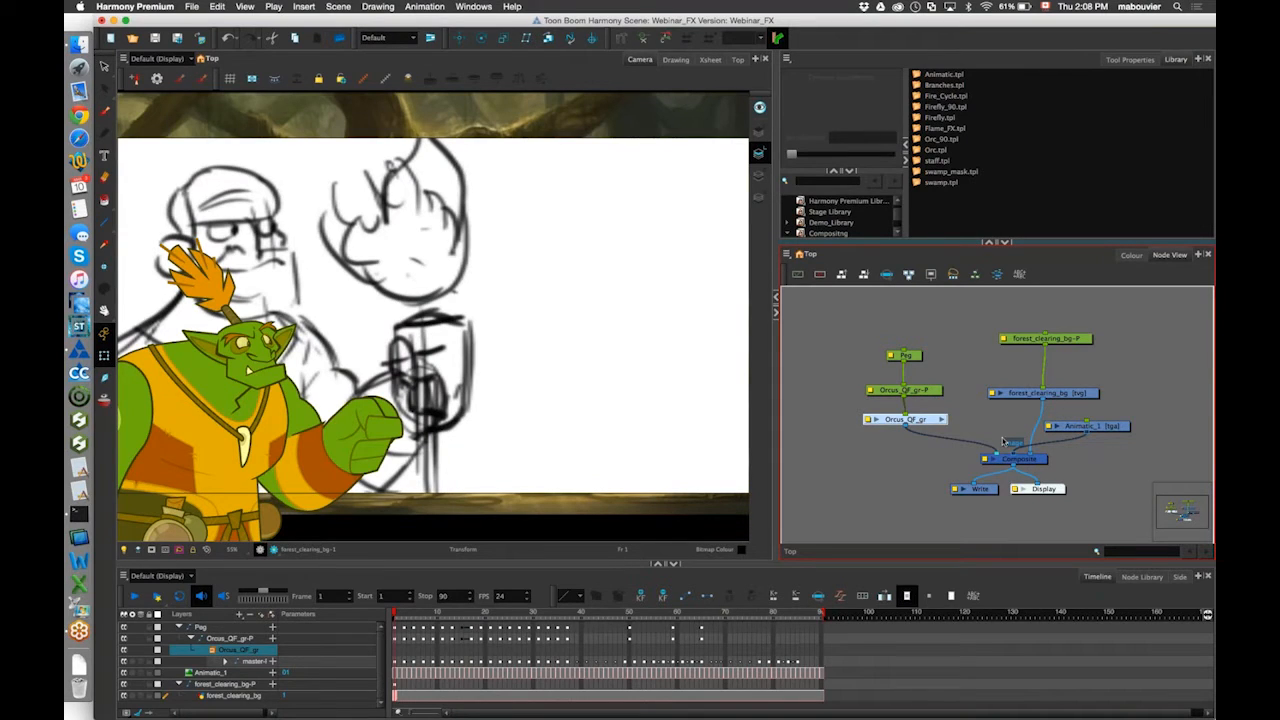
Move the Animatic_1 connection to the Composite's front-most input, ahead of the orc group, and place the node on the orc's other side.
mouse_move(1011, 455)
left_mouse_down()
mouse_move(990, 455)
mouse_move(1013, 454)
left_mouse_up()
left_click_drag(1091, 429, 884, 459)
left_click_drag(907, 308, 934, 383)
left_click_drag(1013, 454, 994, 451)
left_click(893, 456)
left_click_drag(896, 456, 876, 413)
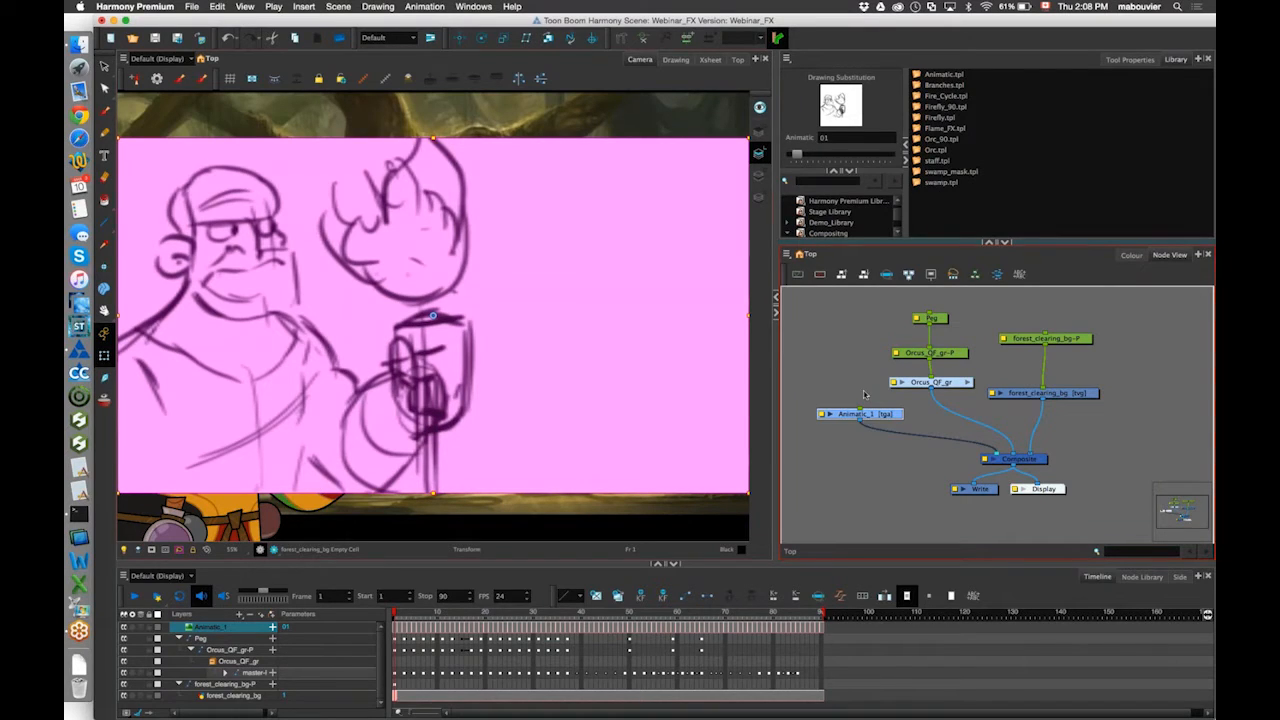
left_click_drag(878, 417, 872, 418)
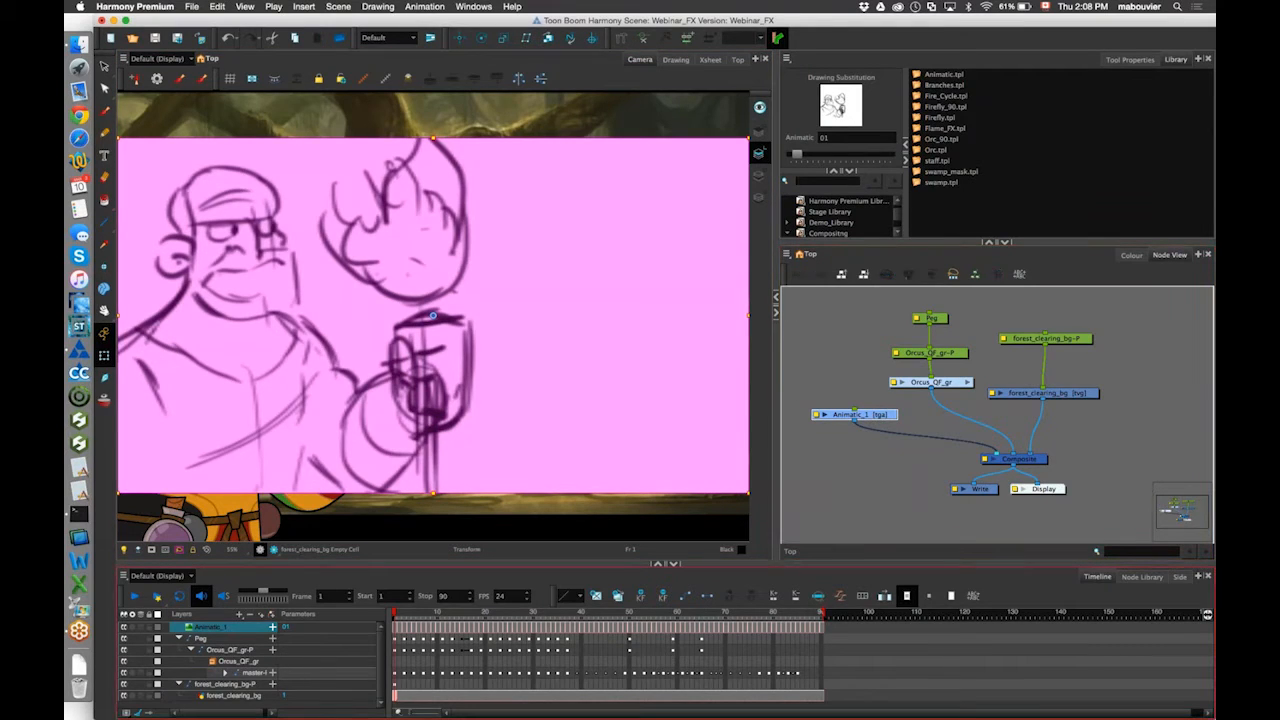
Add a parent peg to Animatic_1, place it directly above the drawing node, and move both nodes clear of the orc group.
left_click(270, 617)
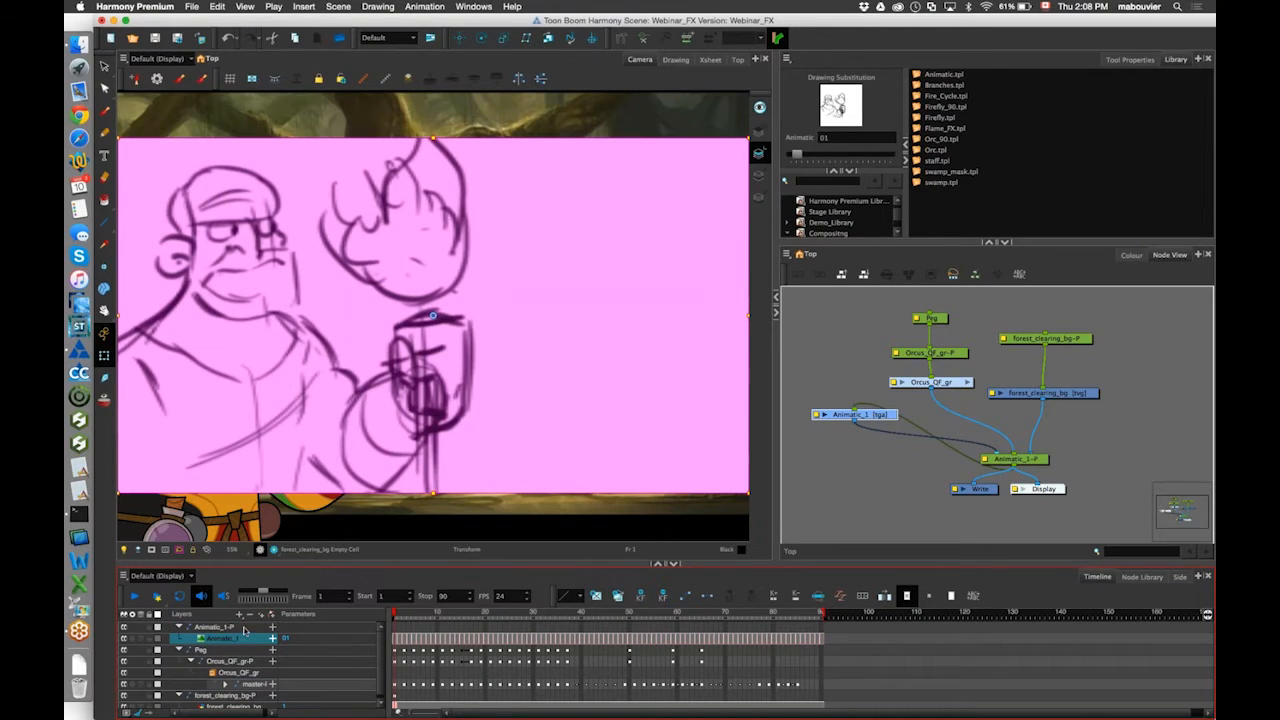
left_click(244, 627)
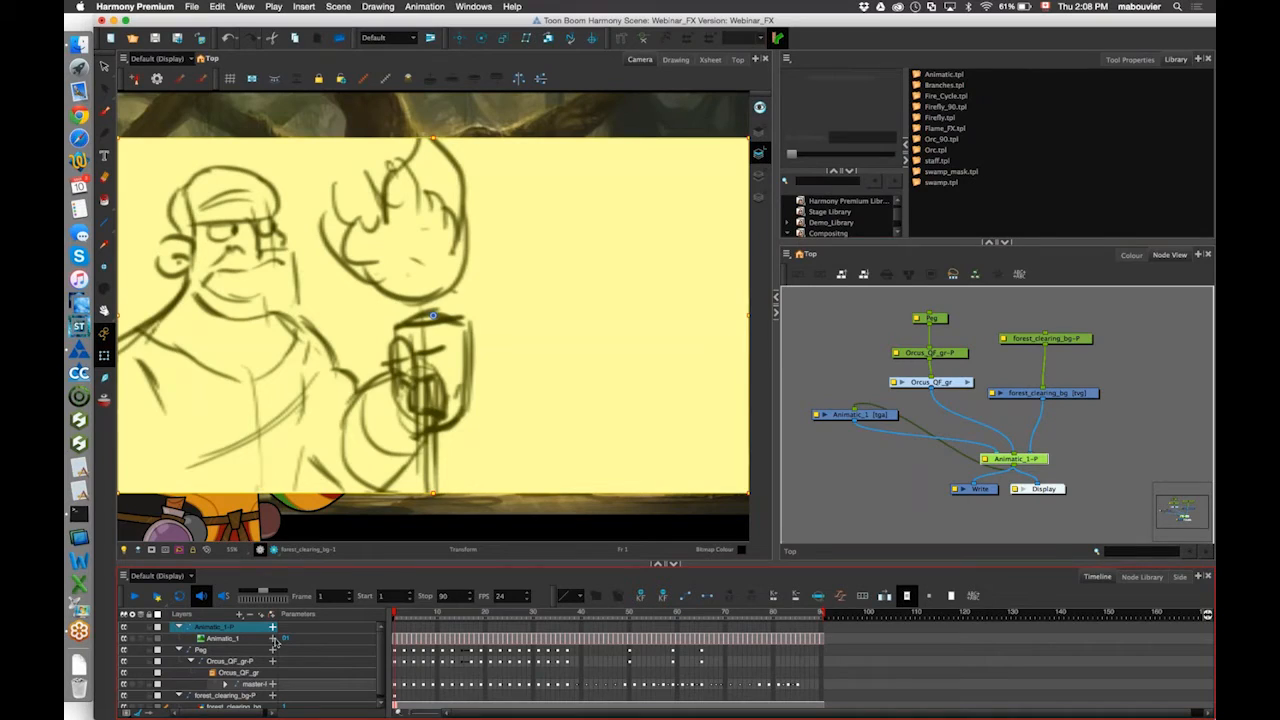
left_click_drag(1040, 463, 879, 390)
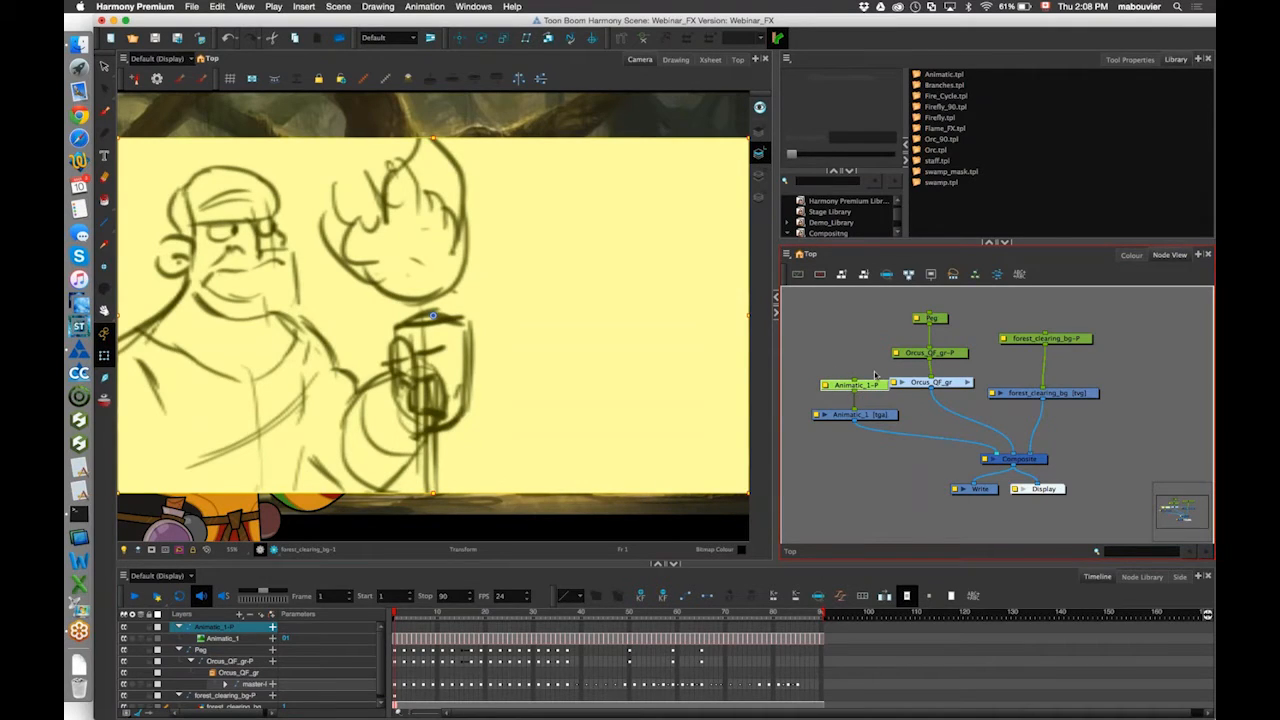
mouse_move(847, 404)
left_mouse_down()
mouse_move(885, 421)
mouse_move(890, 405)
mouse_move(915, 436)
left_mouse_up()
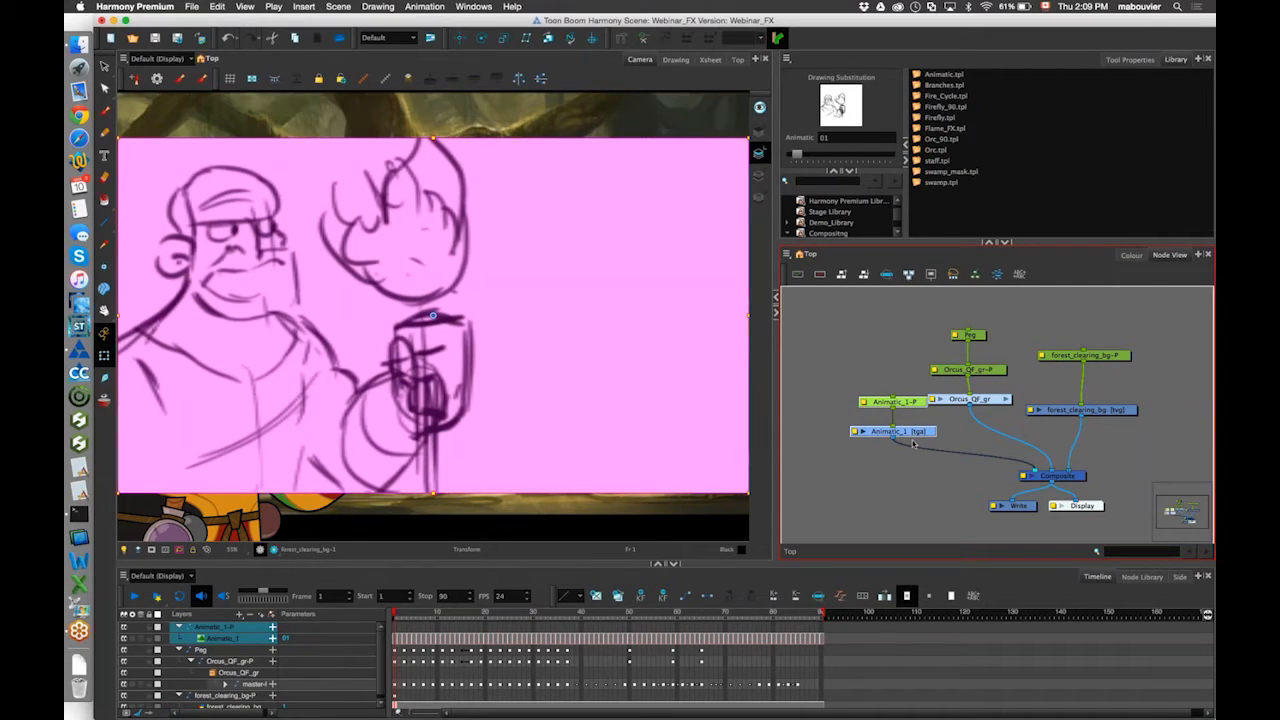
left_click_drag(910, 429, 885, 416)
left_click(898, 369)
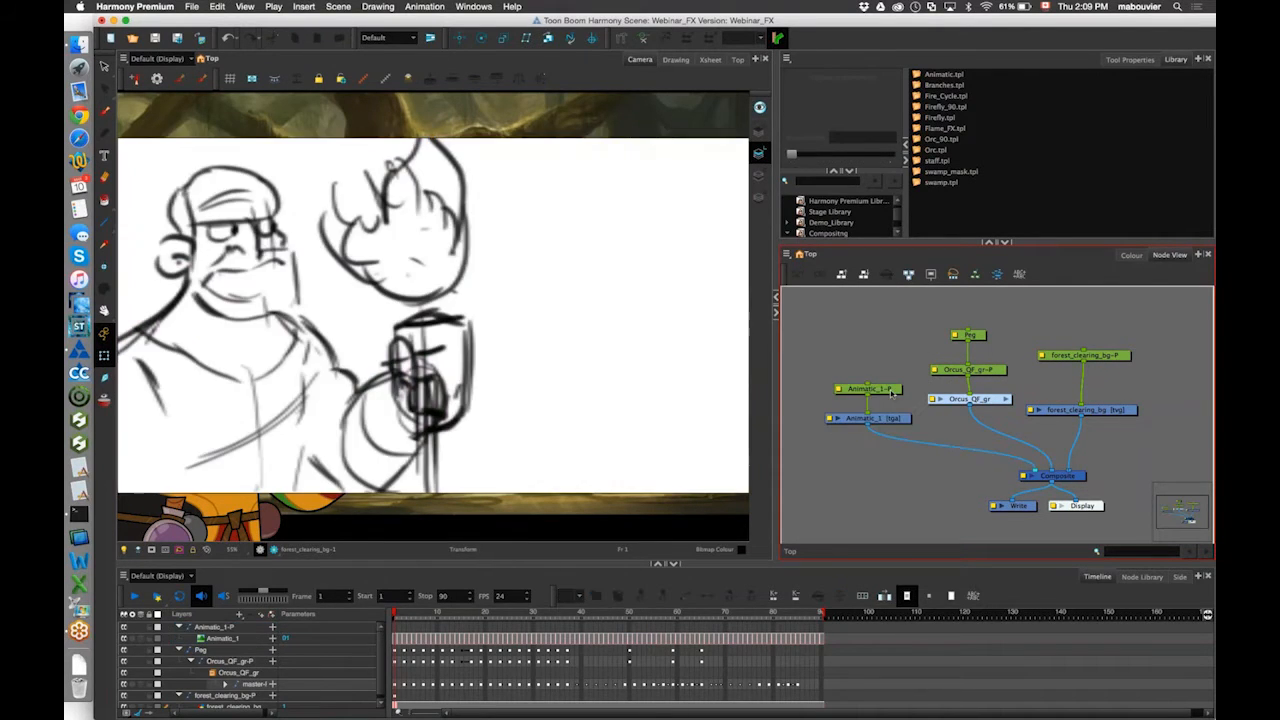
Turn off Animate mode and shrink the animatic through its Animatic_1-P peg to a small thumbnail in the camera frame's upper-right corner.
left_click(878, 389)
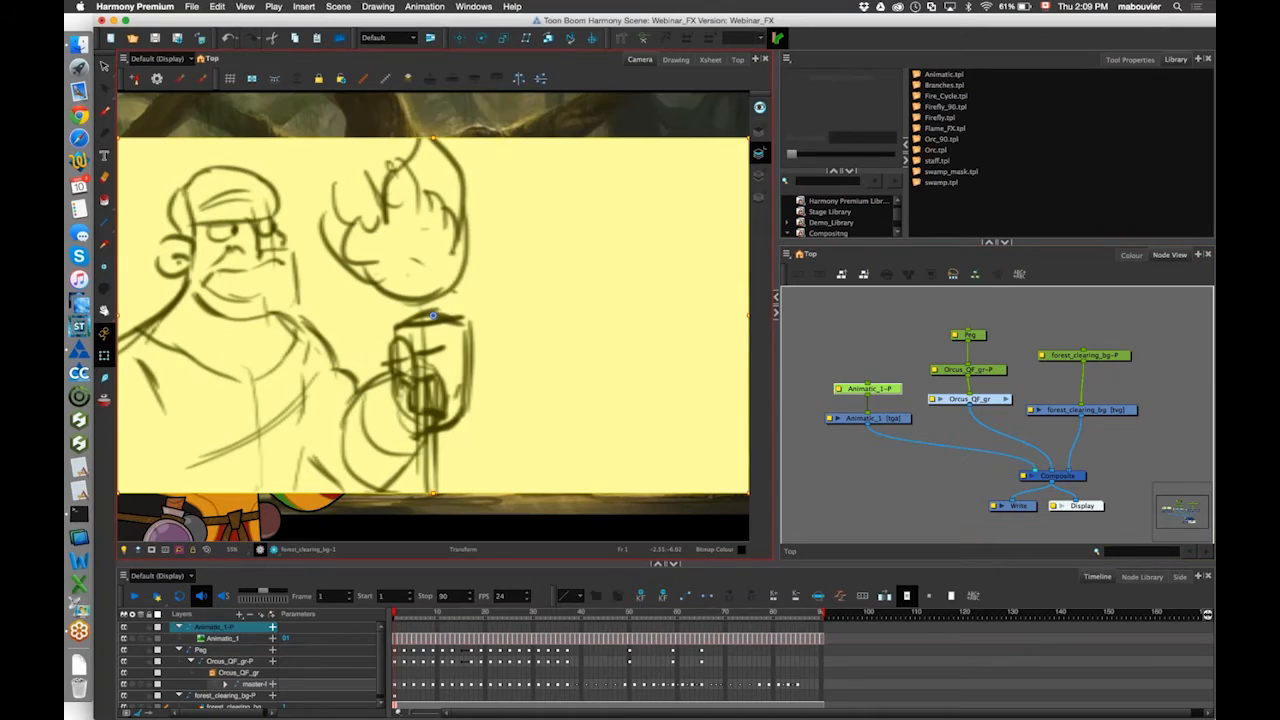
left_click_drag(350, 420, 374, 406)
scroll(350, 390, "down", 3)
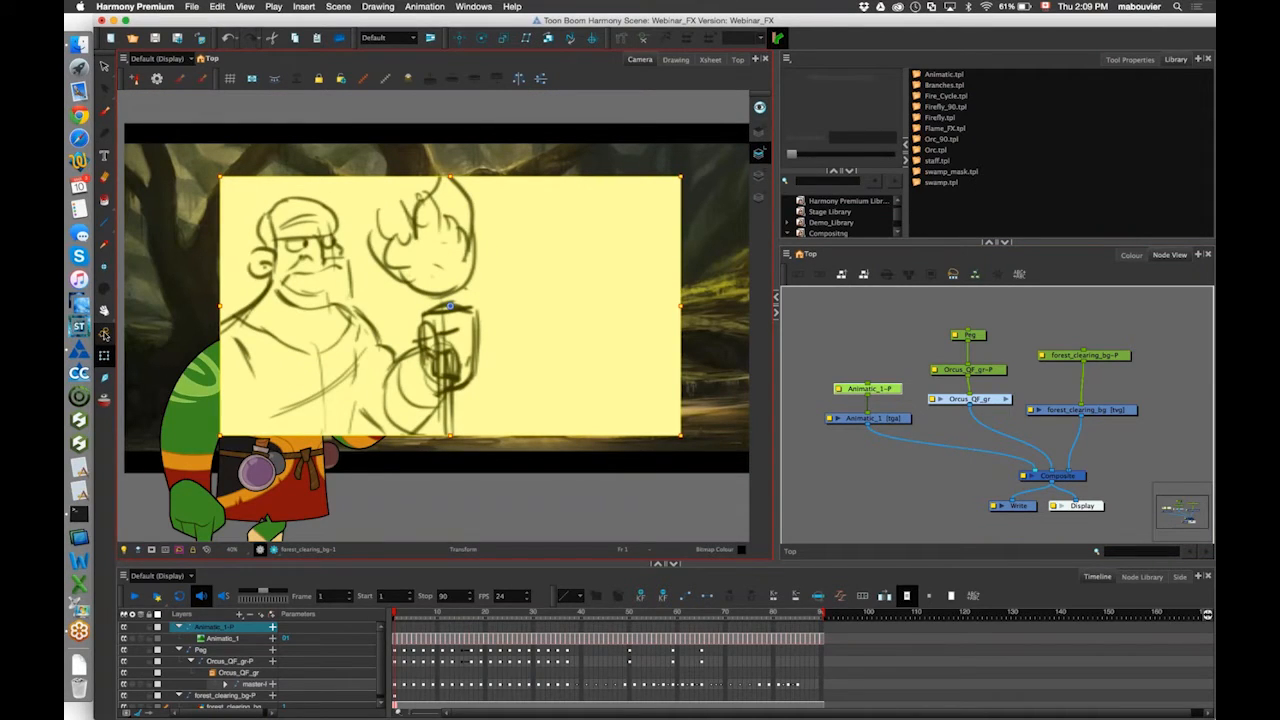
left_click(104, 338)
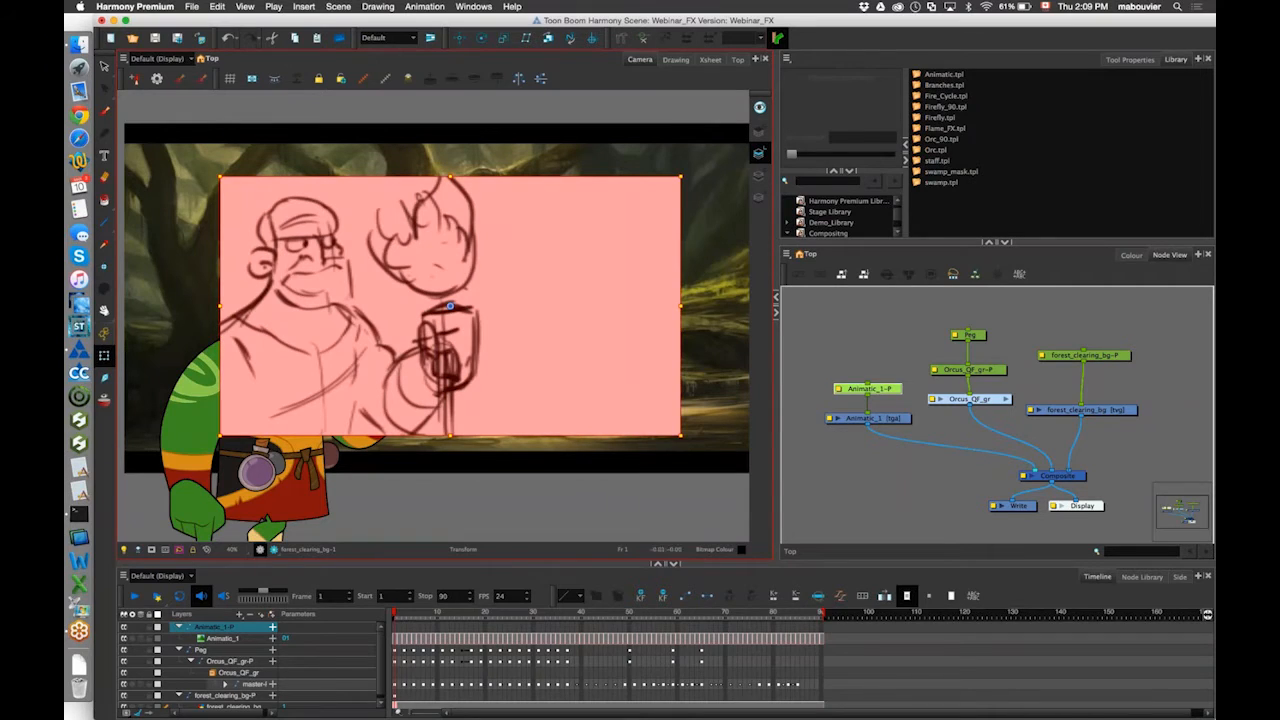
left_click_drag(220, 435, 600, 211)
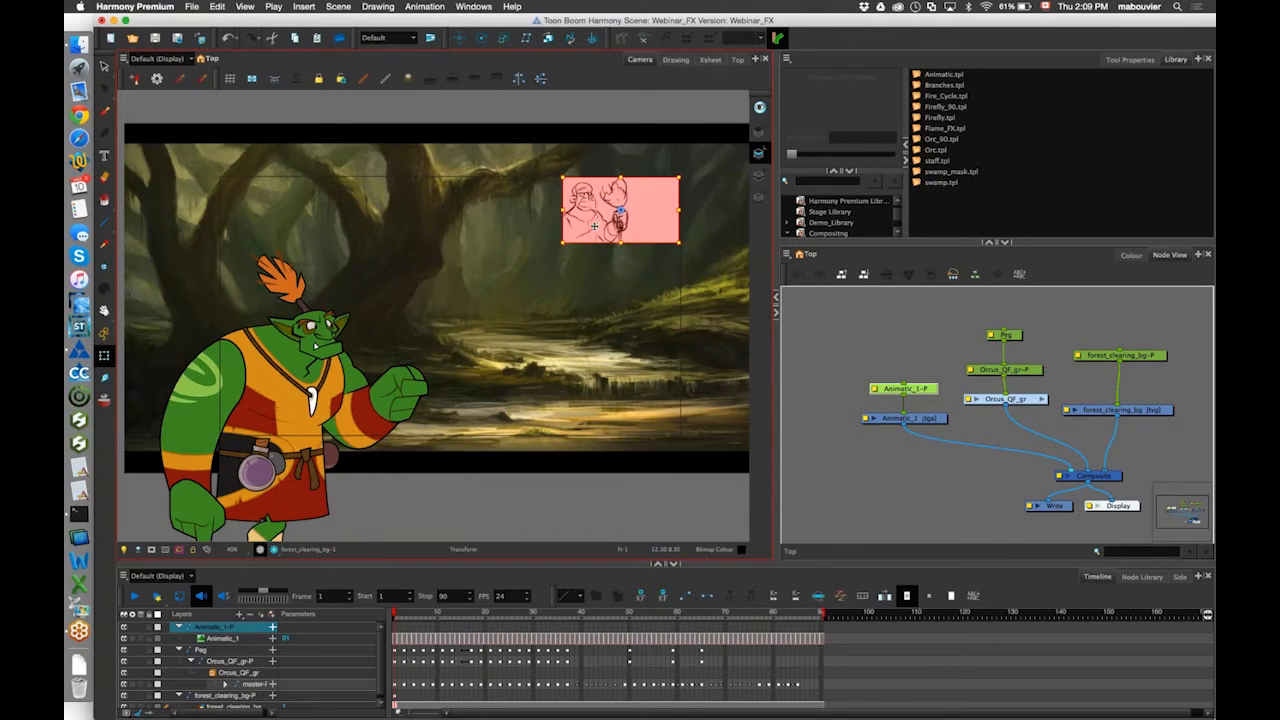
scroll(482, 252, "up", 2)
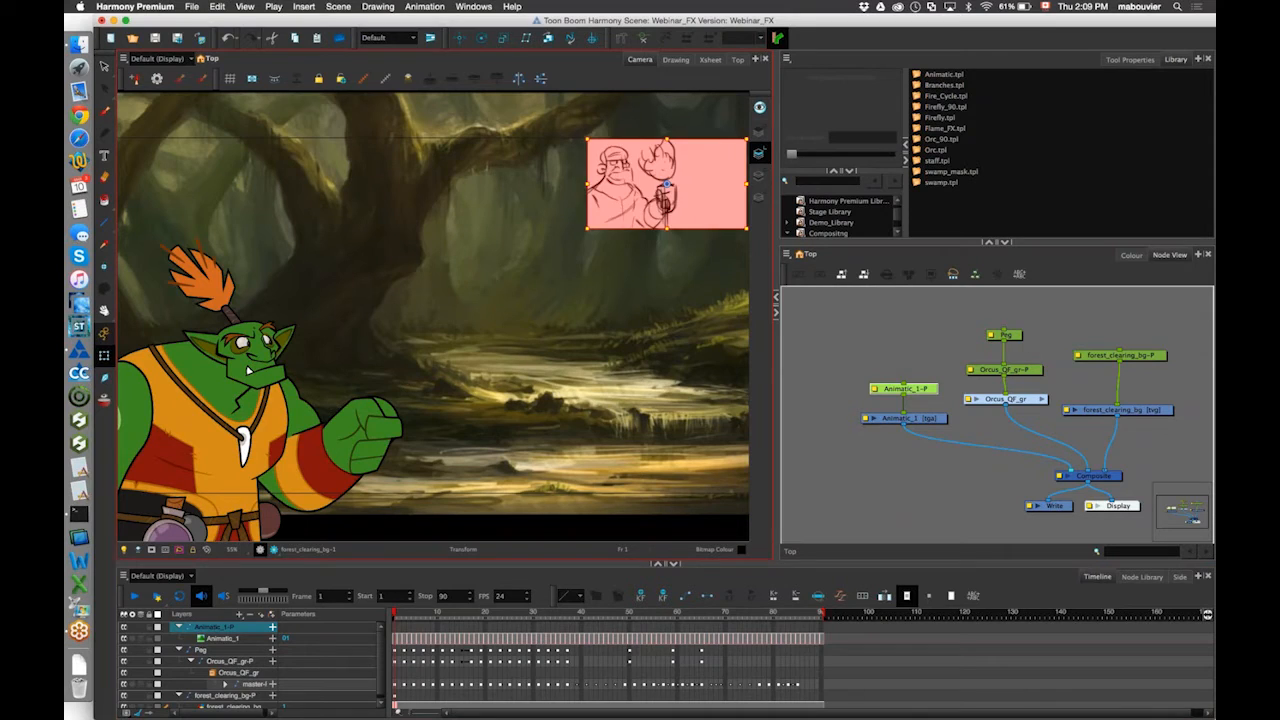
Play the scene and scrub from frame 1 to frame 34 to compare the orc's animation with the animatic thumbnail.
key("period")
key("Return")
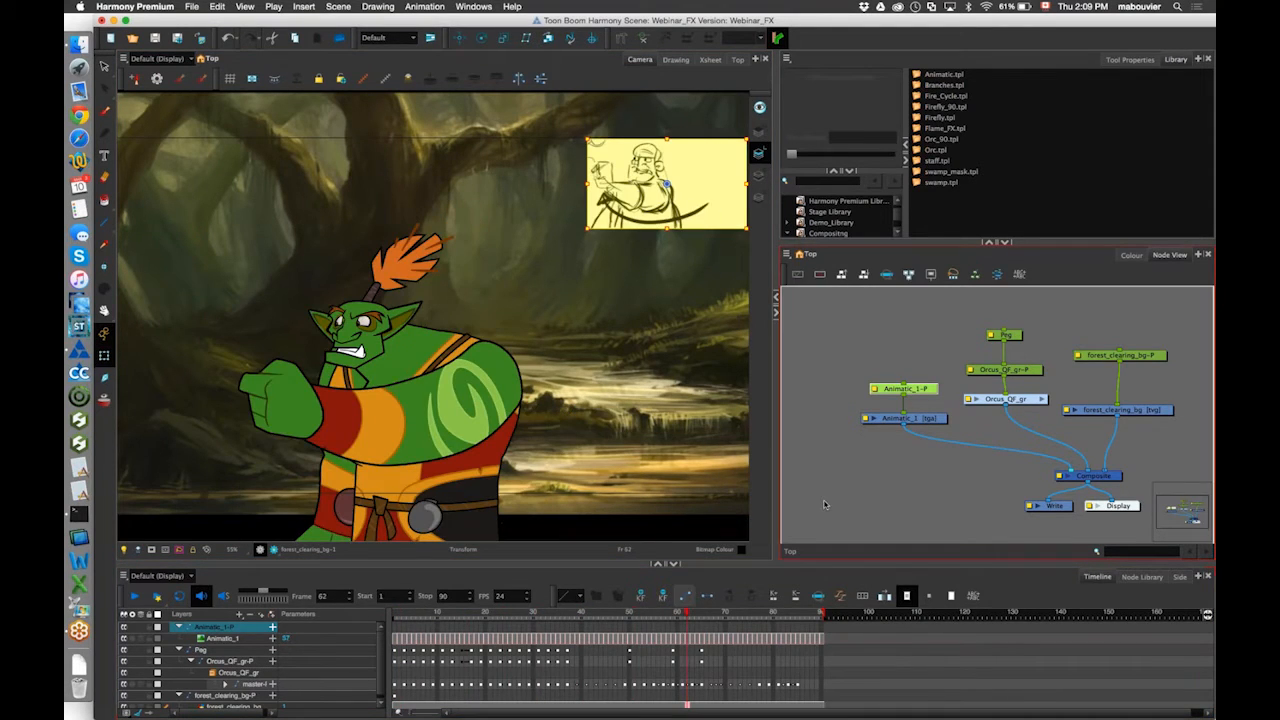
mouse_move(712, 614)
left_mouse_down()
mouse_move(764, 614)
mouse_move(472, 615)
mouse_move(822, 615)
mouse_move(360, 628)
left_mouse_up()
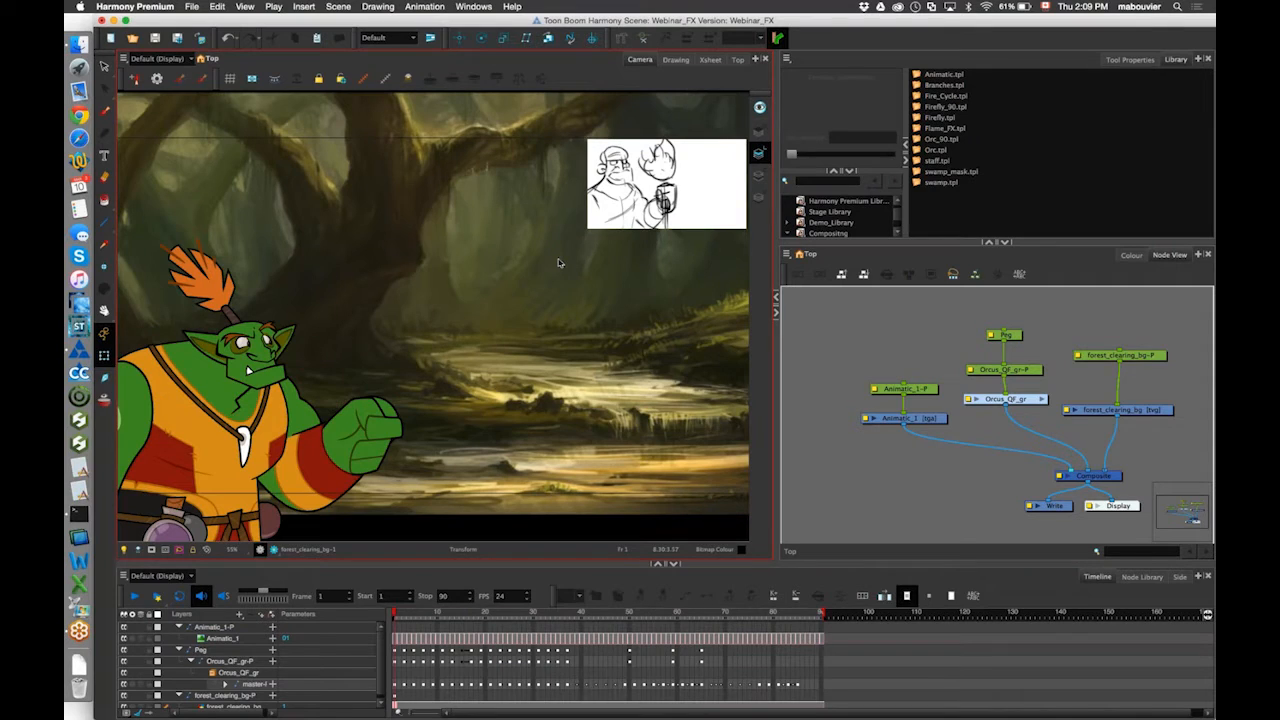
left_click_drag(413, 614, 551, 619)
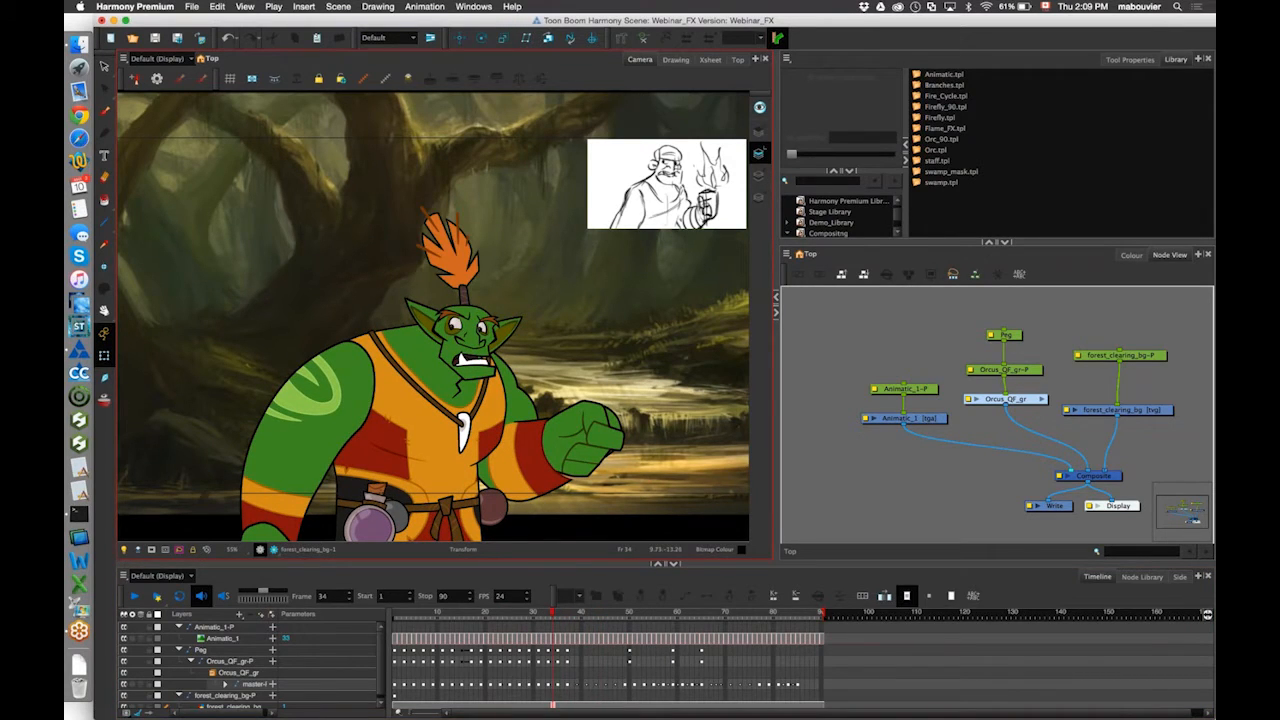
Add the staff.tpl template to the node network and connect its staff drawing to the Composite between the animatic and the orc group.
left_click(956, 170)
left_click(954, 150)
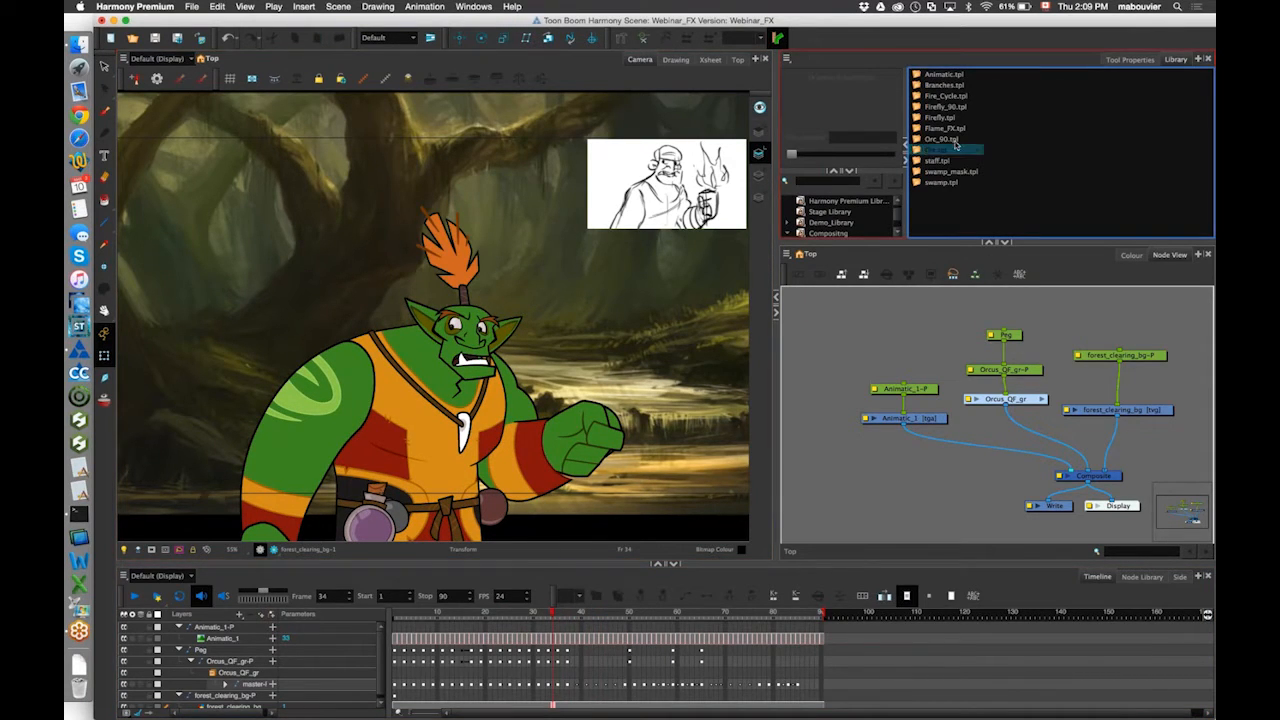
left_click(963, 140)
left_click(933, 161)
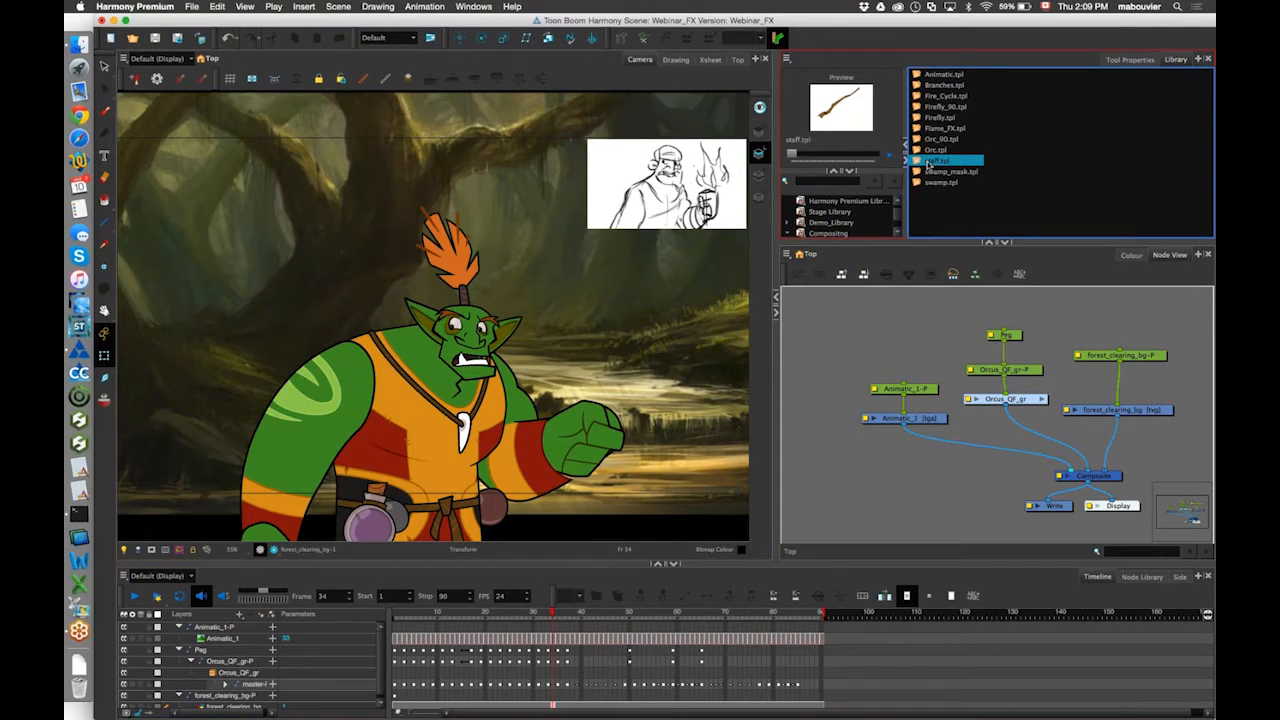
left_click_drag(865, 332, 866, 333)
mouse_move(914, 389)
left_mouse_down()
mouse_move(945, 377)
mouse_move(950, 395)
mouse_move(1082, 462)
left_mouse_up()
left_click_drag(882, 404, 802, 406)
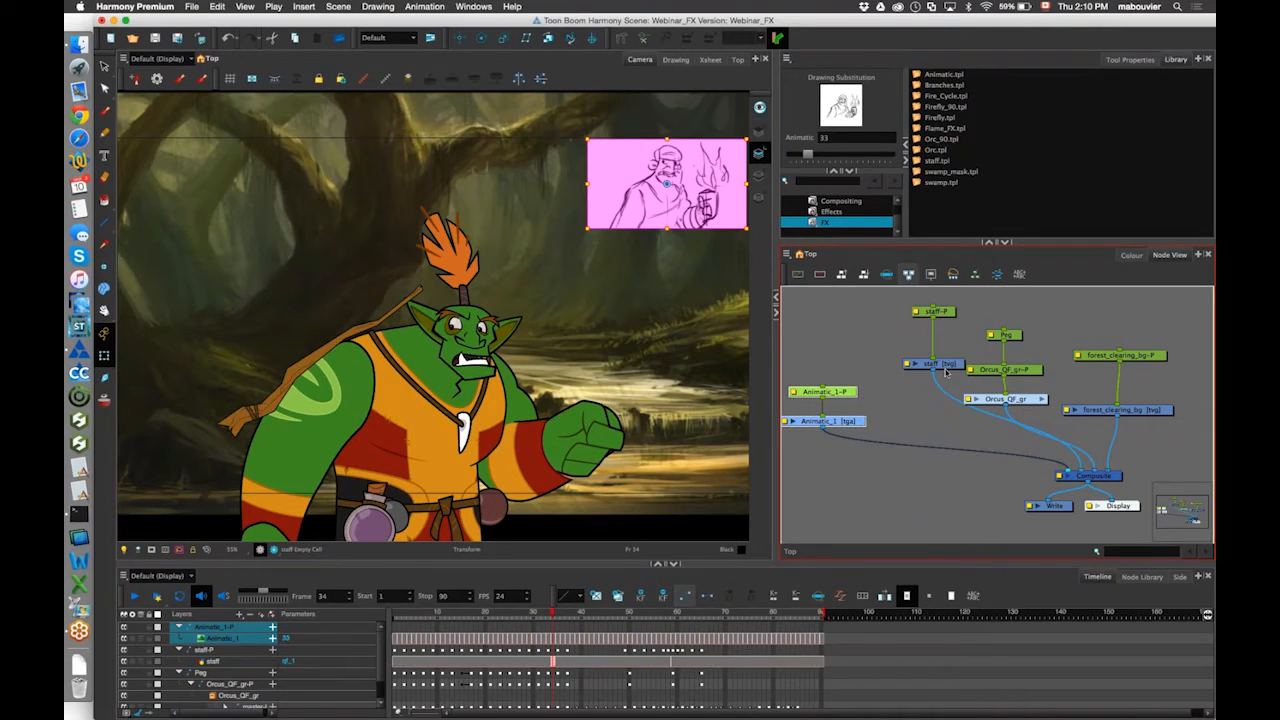
left_click(940, 364)
left_click_drag(940, 364, 924, 387)
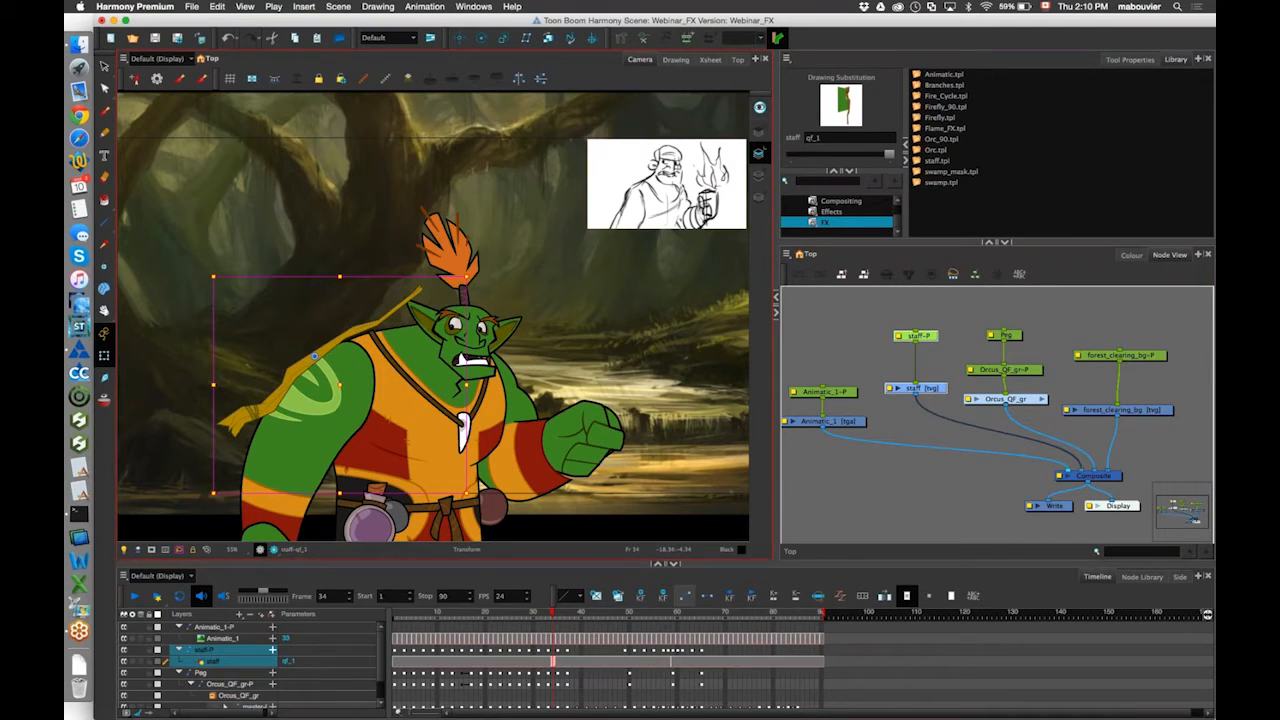
Select the orc's raised fist at frame 1, locate its hand_B drawing inside the Orcus_QF_gr group, and select the uppermost hand_B peg.
left_click_drag(532, 613, 394, 613)
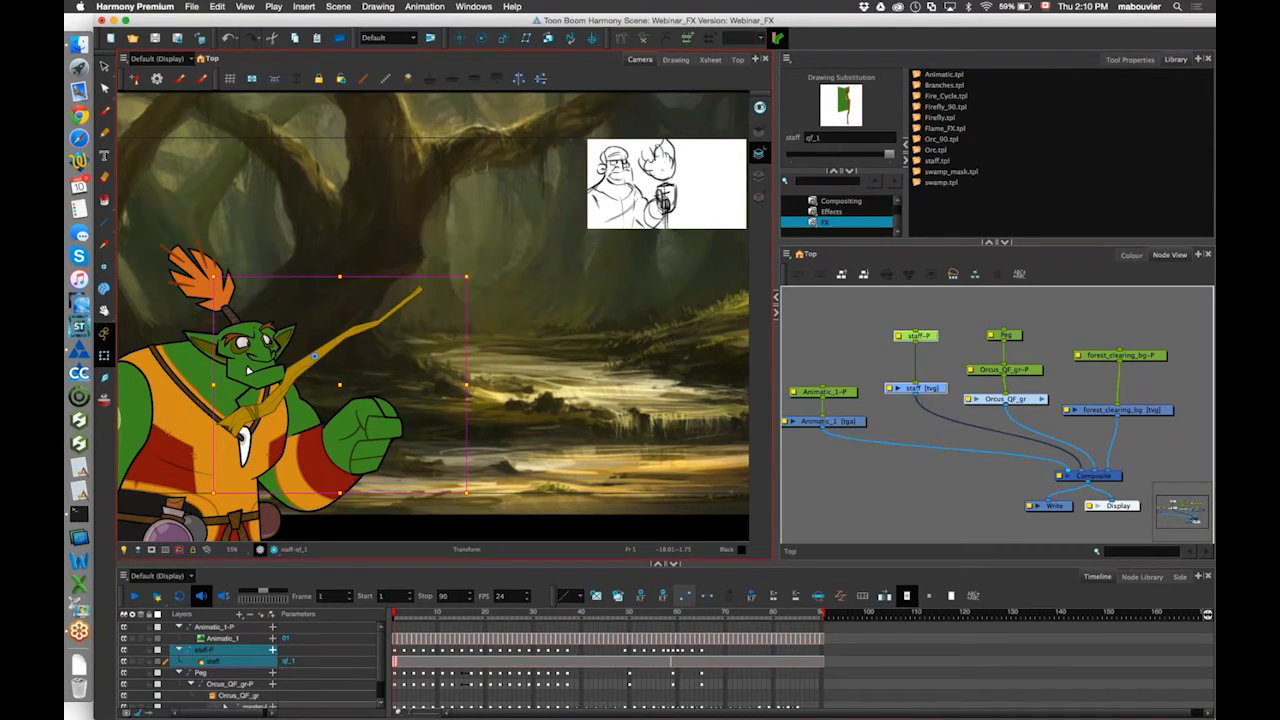
left_click(388, 428)
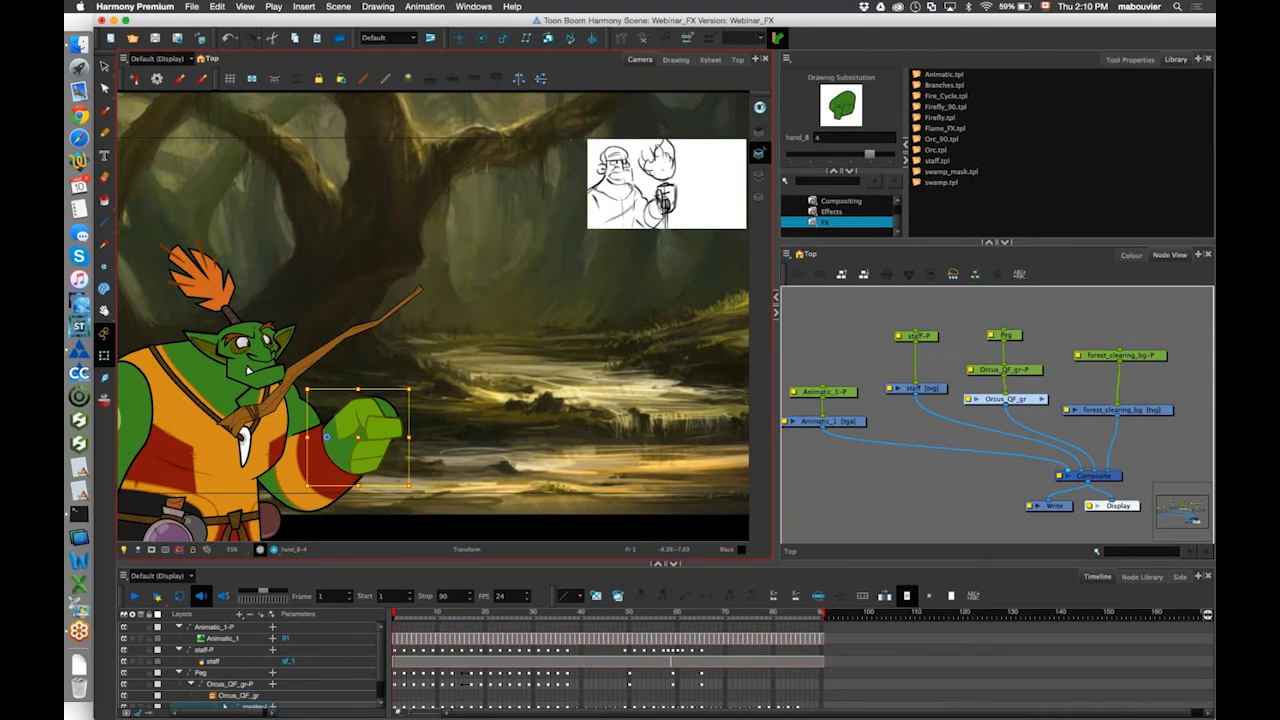
left_click(1042, 399)
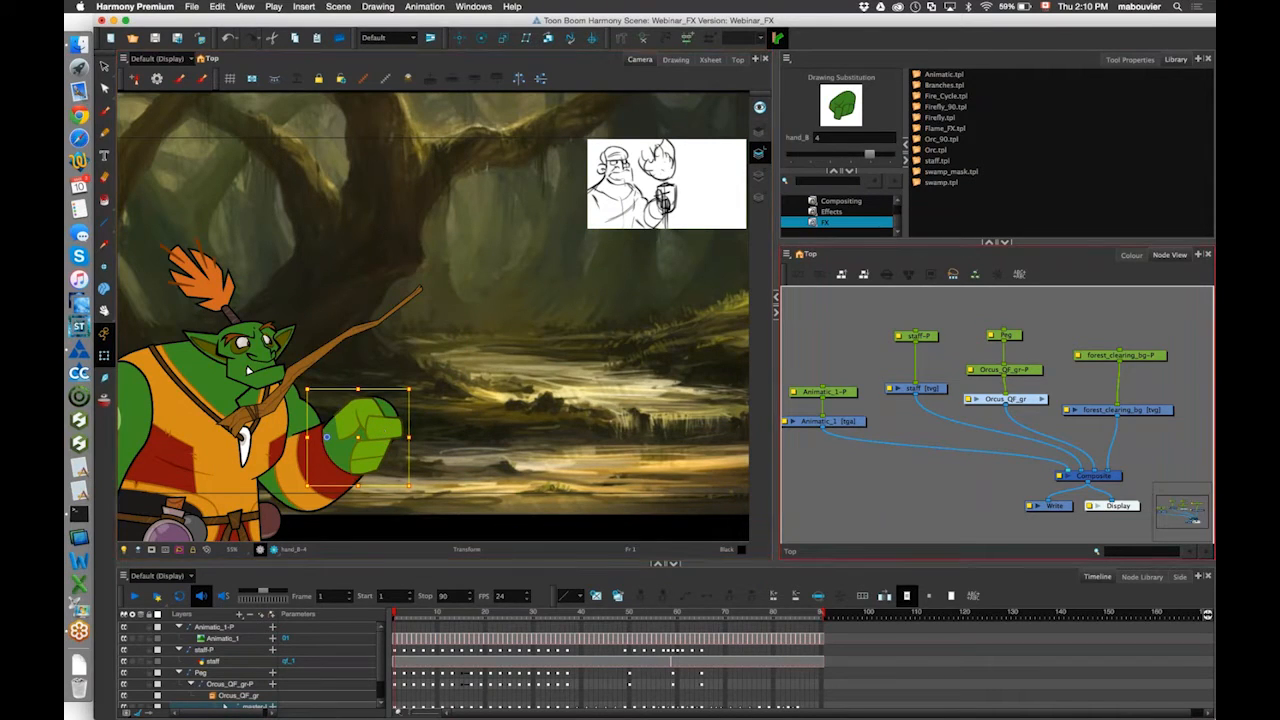
left_click_drag(1042, 400, 1052, 521)
left_click_drag(1008, 340, 1051, 434)
left_click(789, 552)
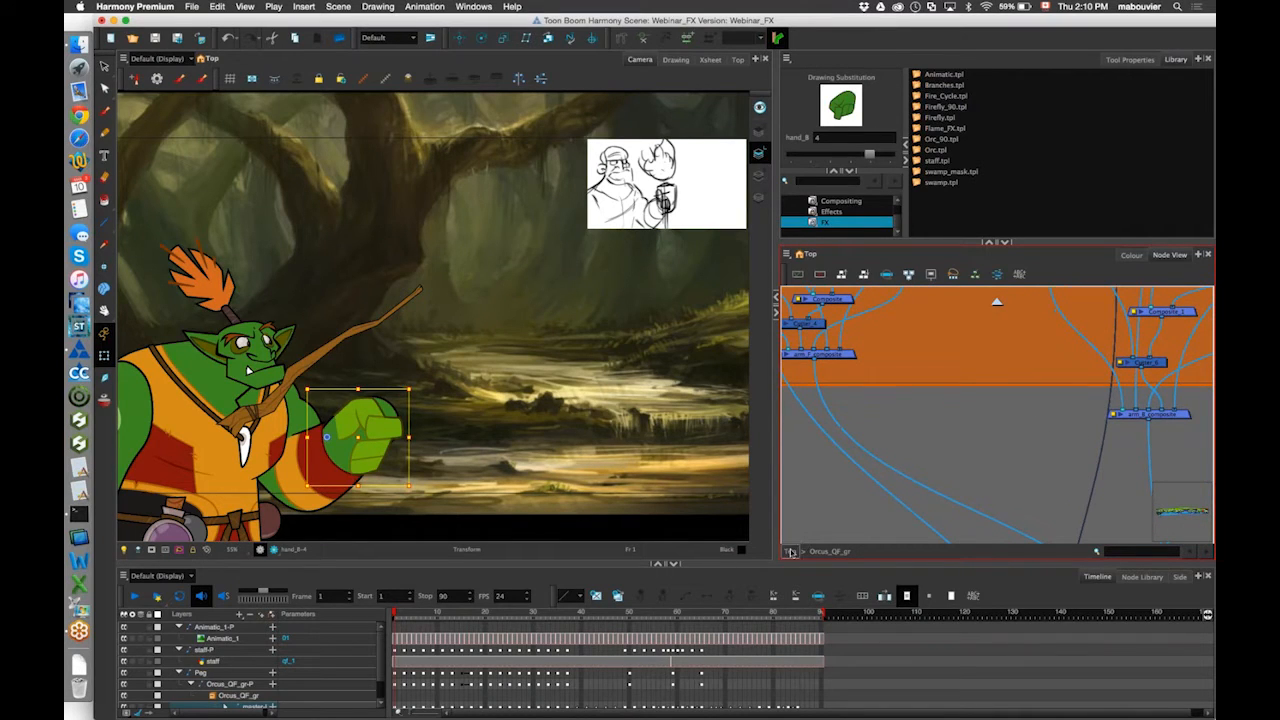
left_click(387, 427)
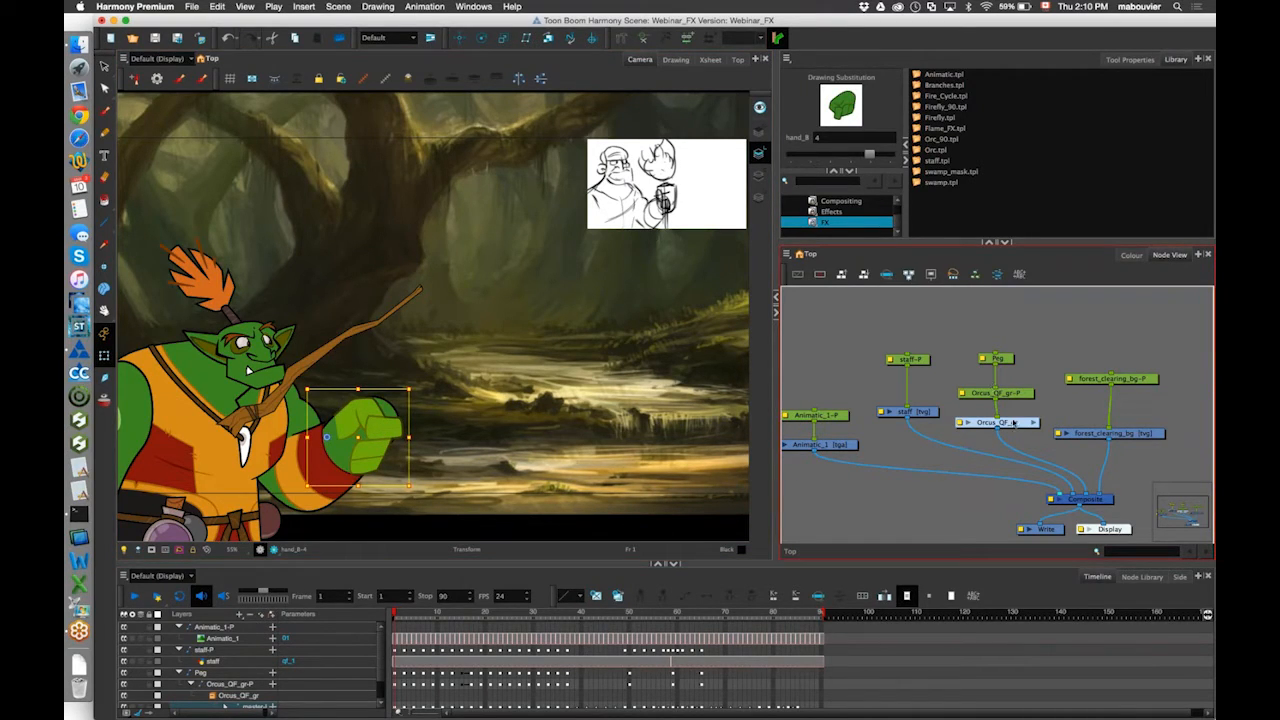
key("o")
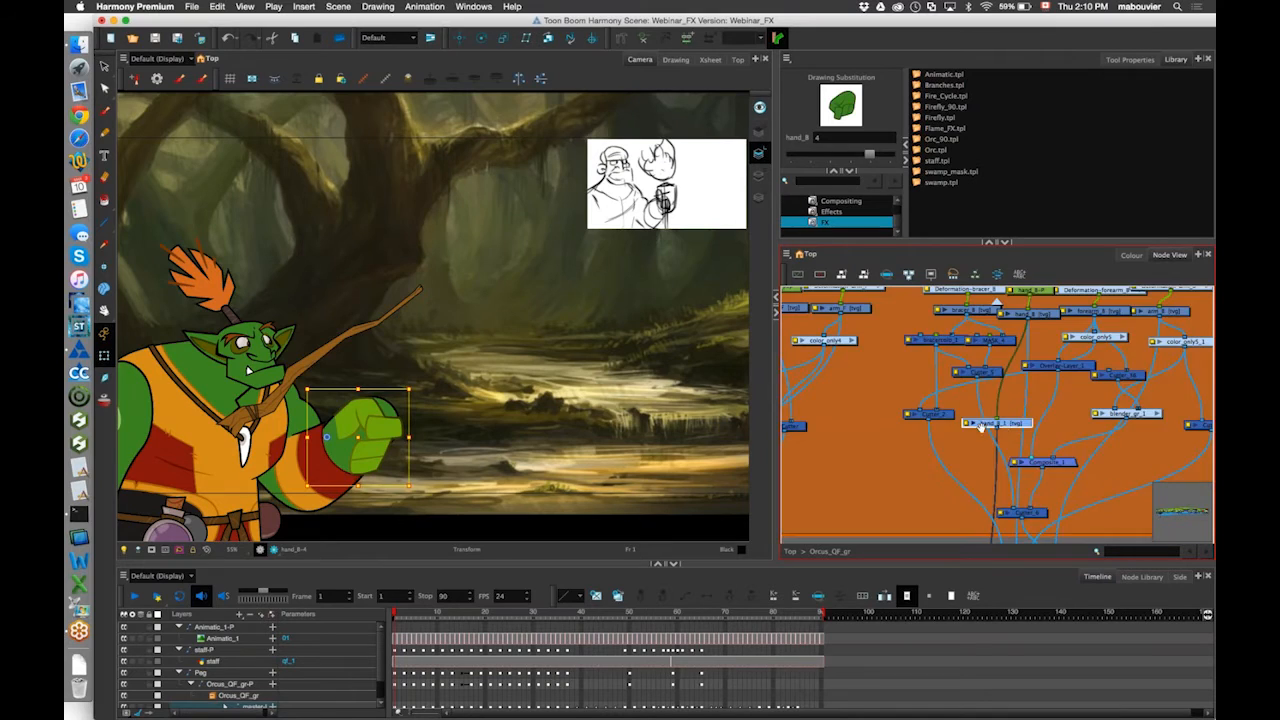
scroll(982, 425, "up", 5)
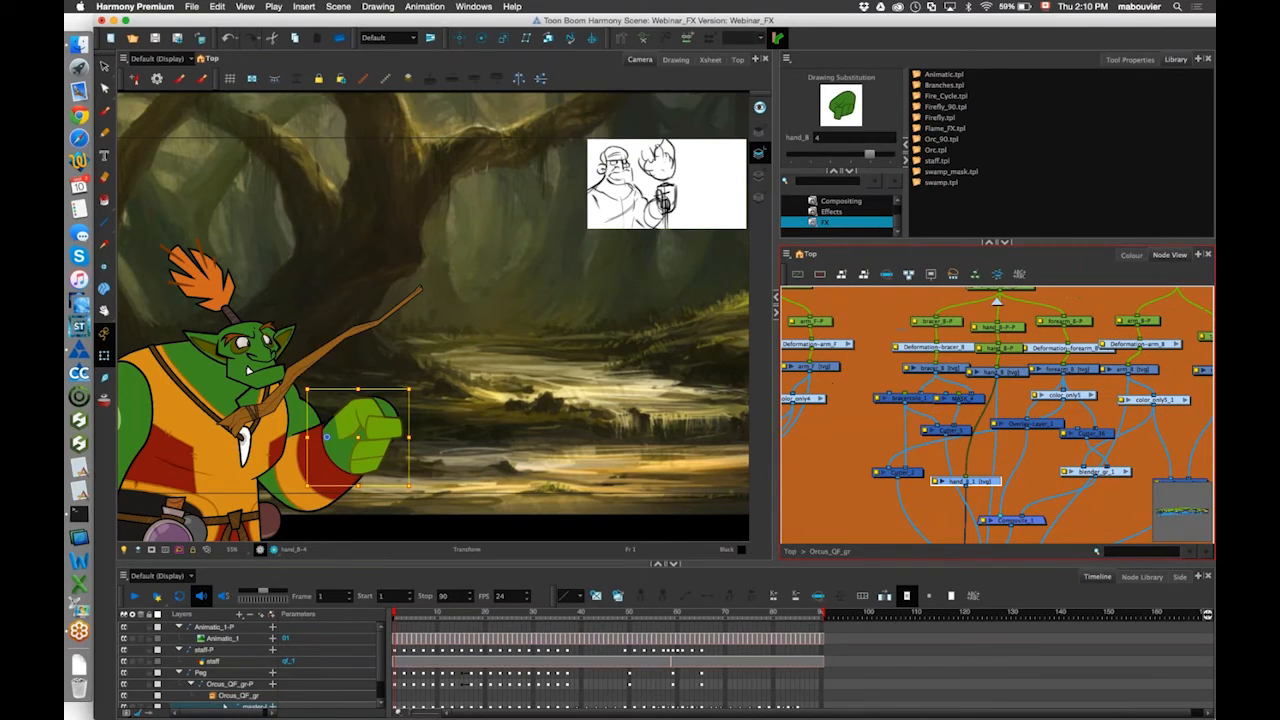
left_click_drag(1017, 331, 1010, 332)
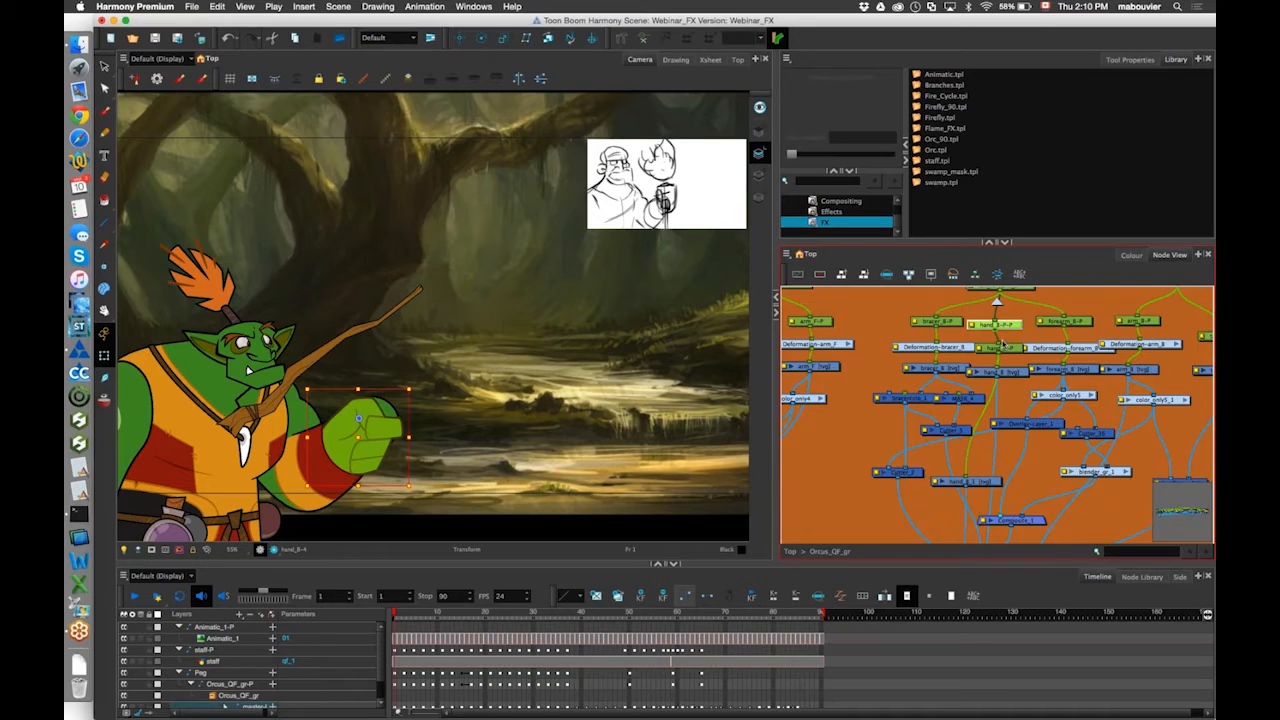
Connect the orc's uppermost hand_B peg to the Multi-Port-Out inside Orcus_QF_gr and return to the top-level network.
key("2")
left_click(1017, 325)
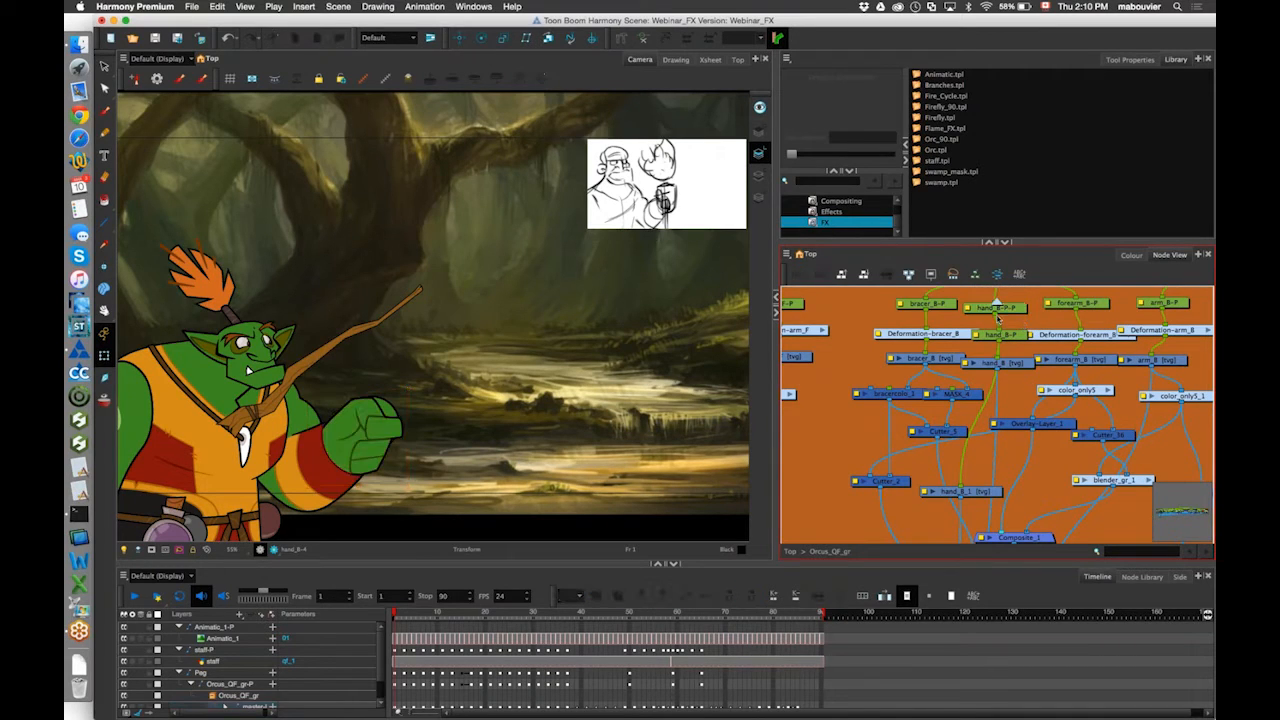
left_click_drag(998, 319, 996, 336)
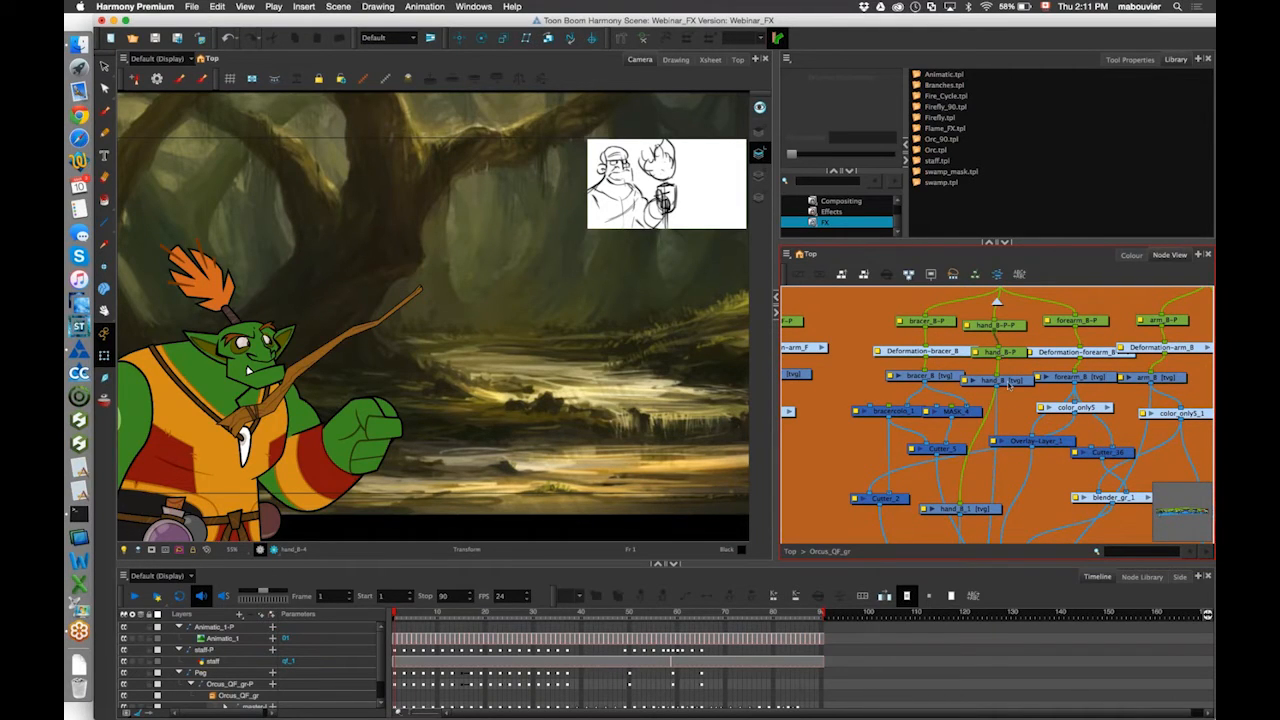
scroll(997, 300, "up", 6)
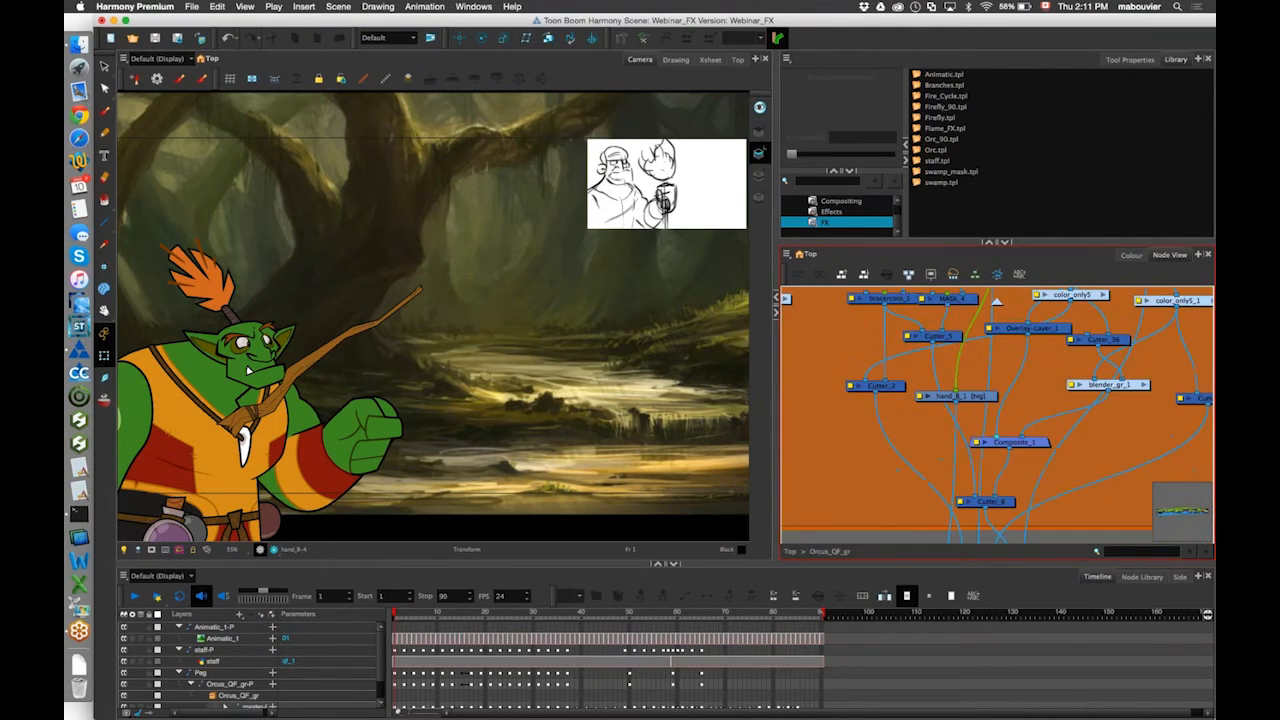
scroll(997, 300, "down", 10)
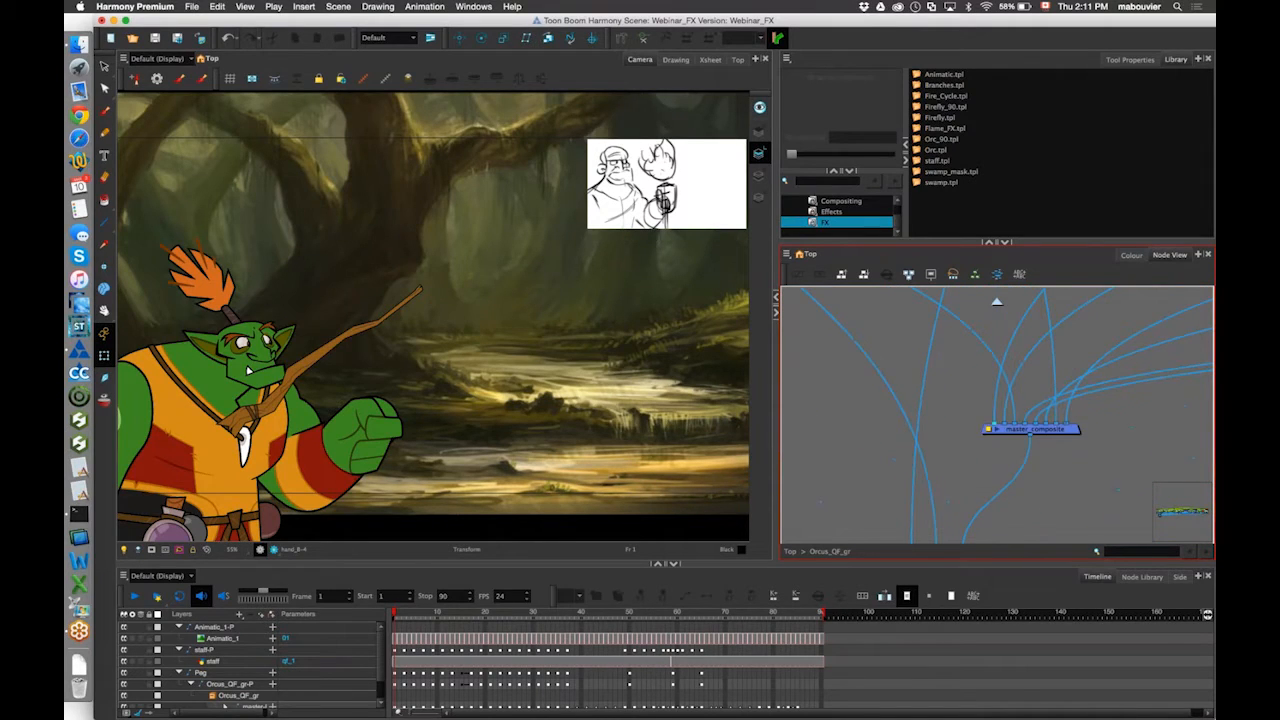
scroll(997, 300, "right", 3)
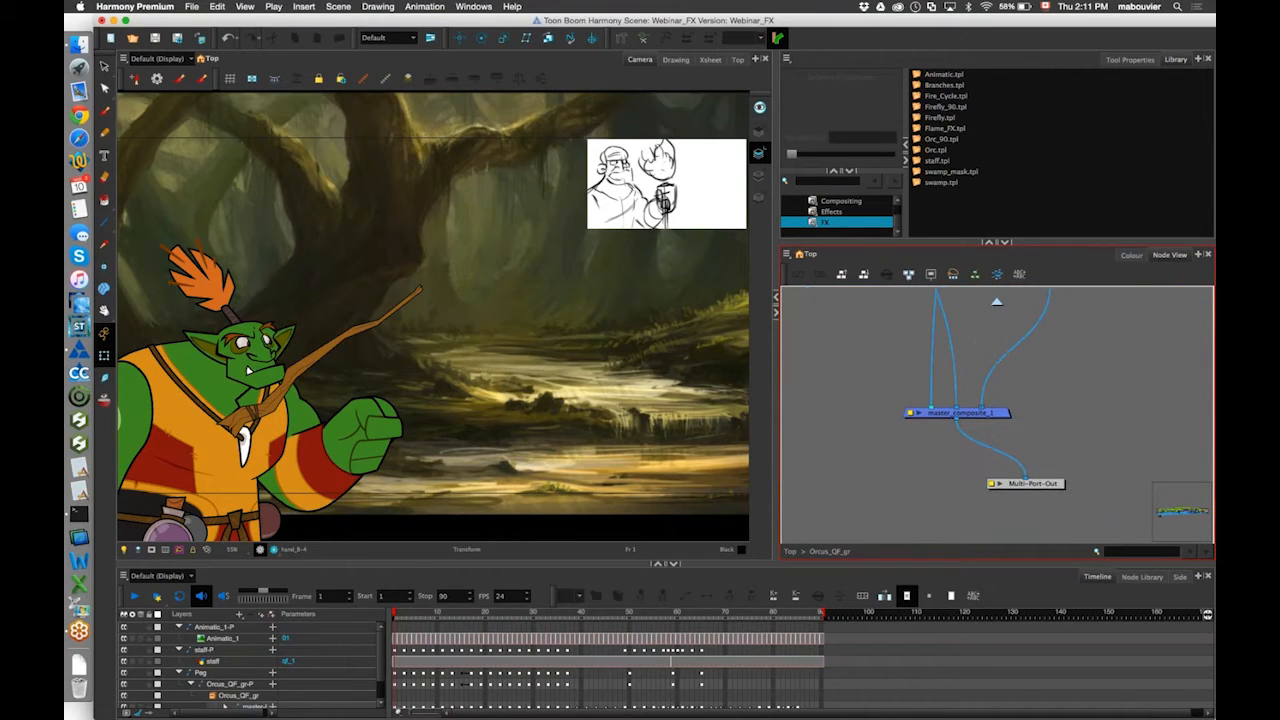
scroll(997, 300, "up", 5)
scroll(997, 300, "right", 3)
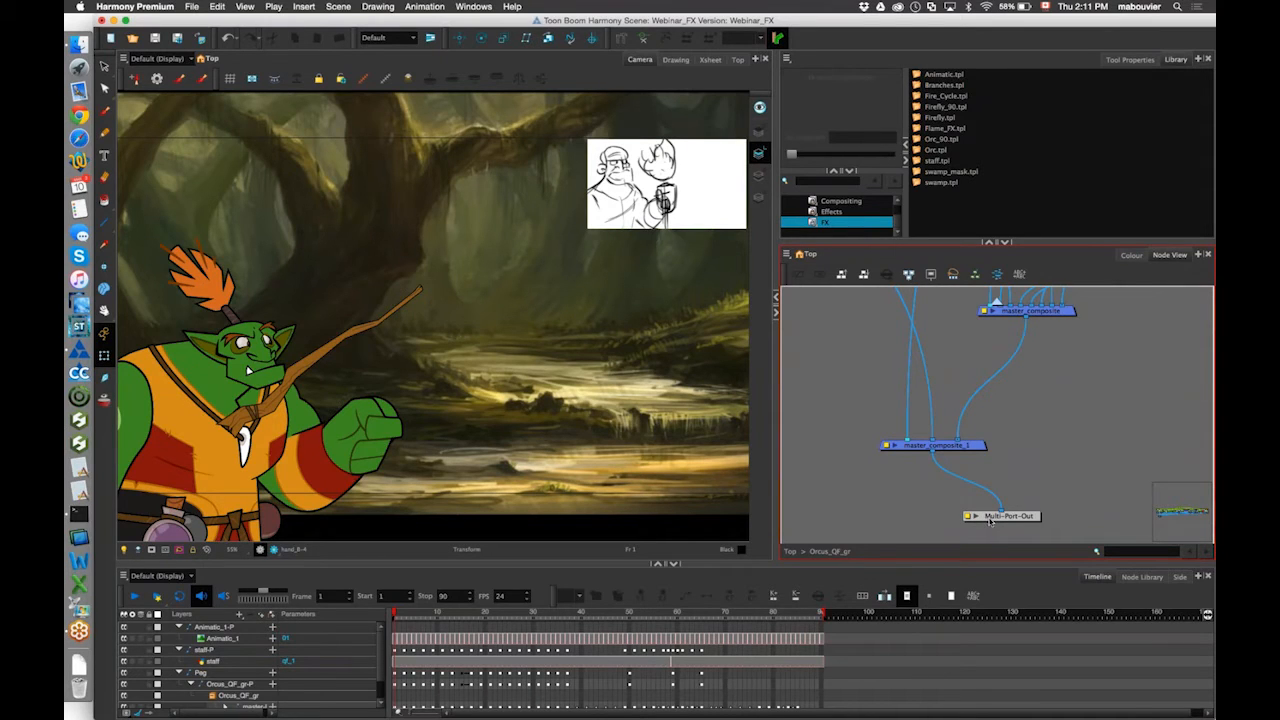
left_click_drag(990, 517, 989, 518)
left_click(790, 551)
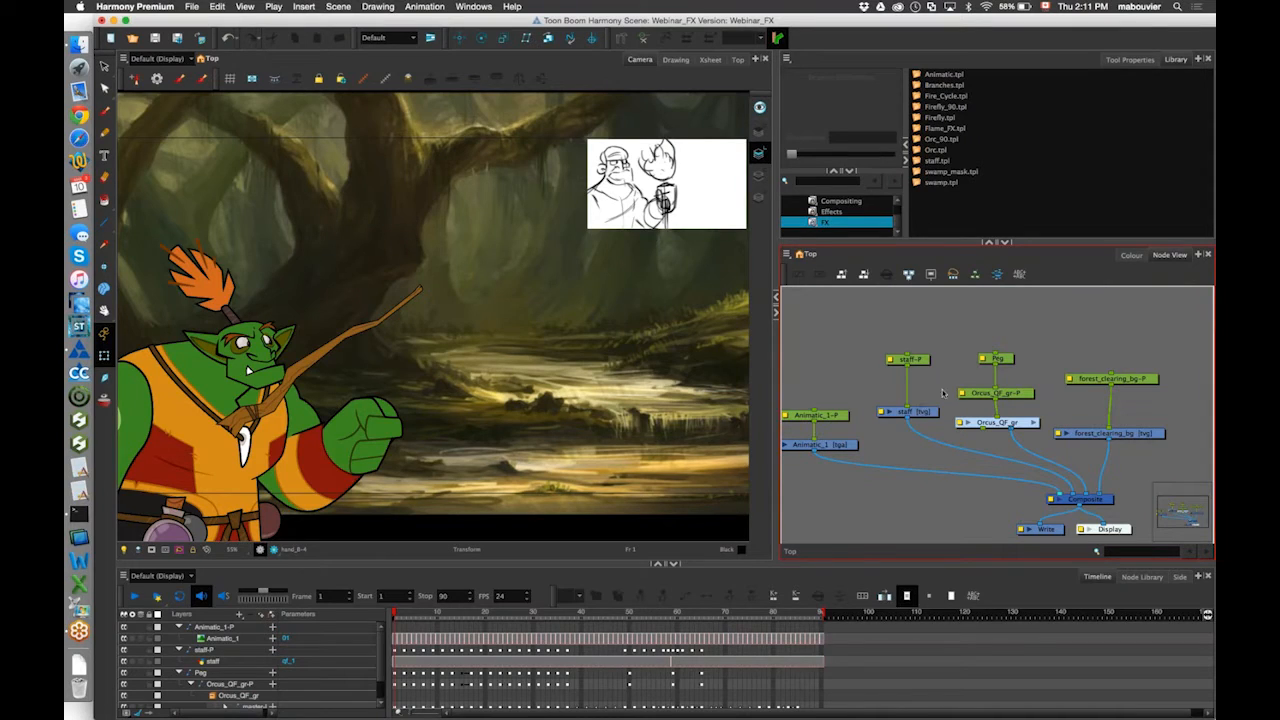
Connect the orc group's hand peg output to the staff-P peg and scrub to frame 12 to check the staff.
left_click_drag(985, 432, 911, 345)
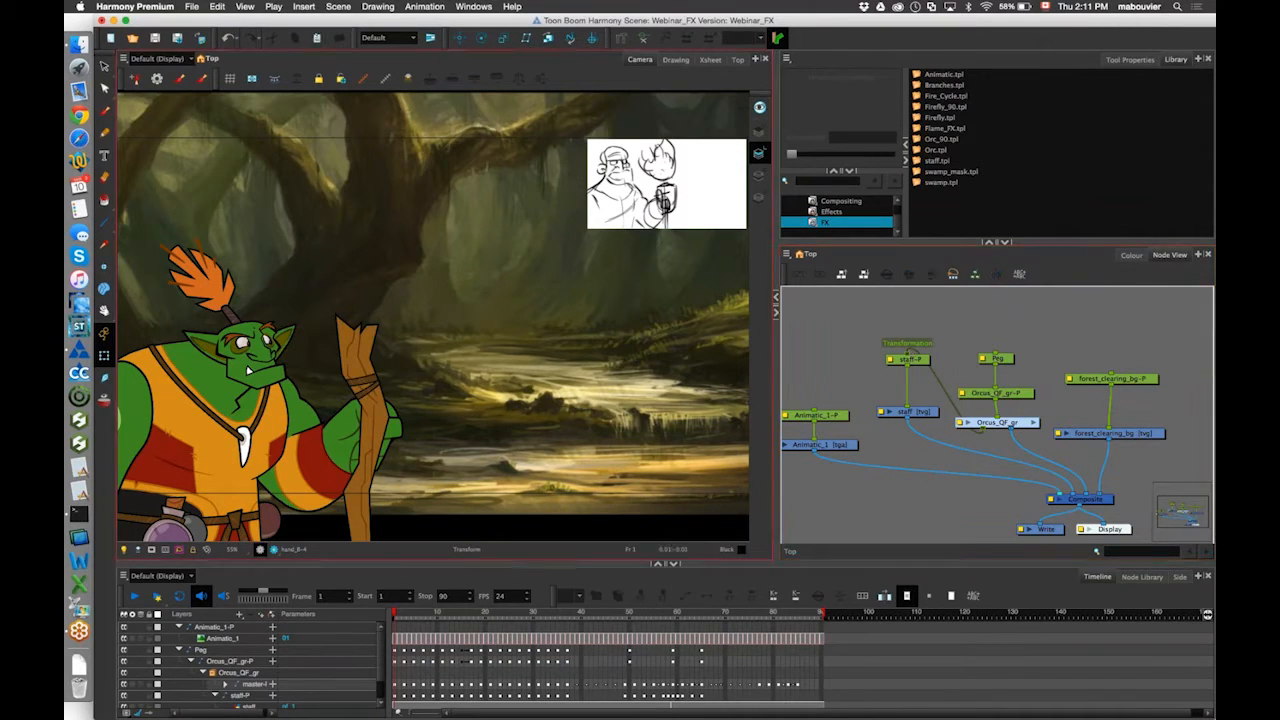
left_click_drag(414, 615, 448, 615)
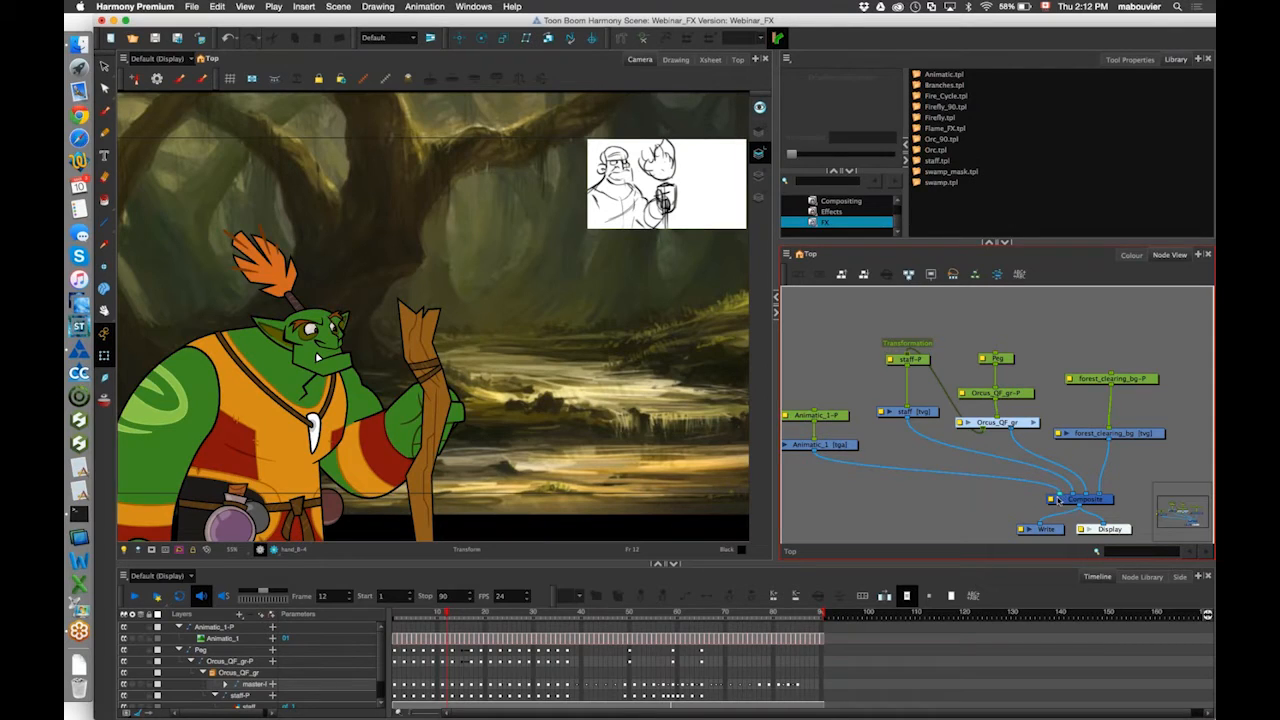
mouse_move(1072, 496)
left_mouse_down()
mouse_move(1086, 498)
mouse_move(1072, 497)
left_mouse_up()
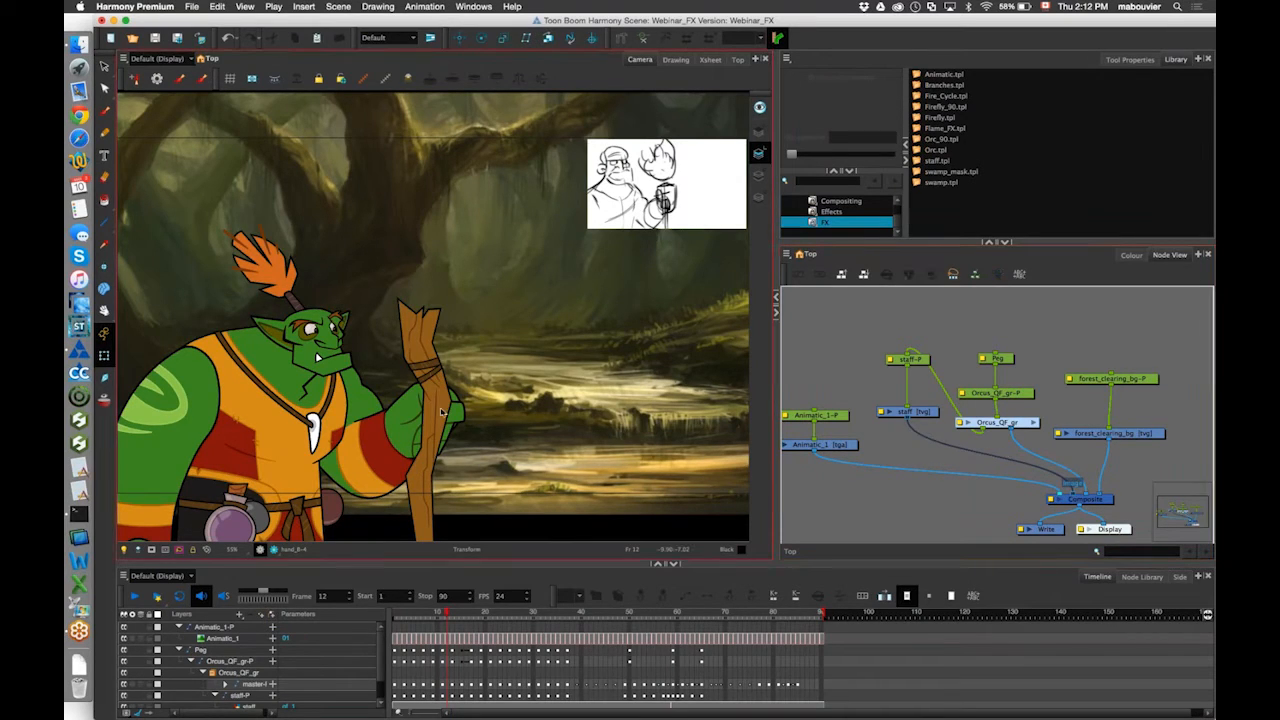
Try nudging the orc's hand_B drawing in front of the staff at frame 12, and undo the nudge.
left_click(410, 418)
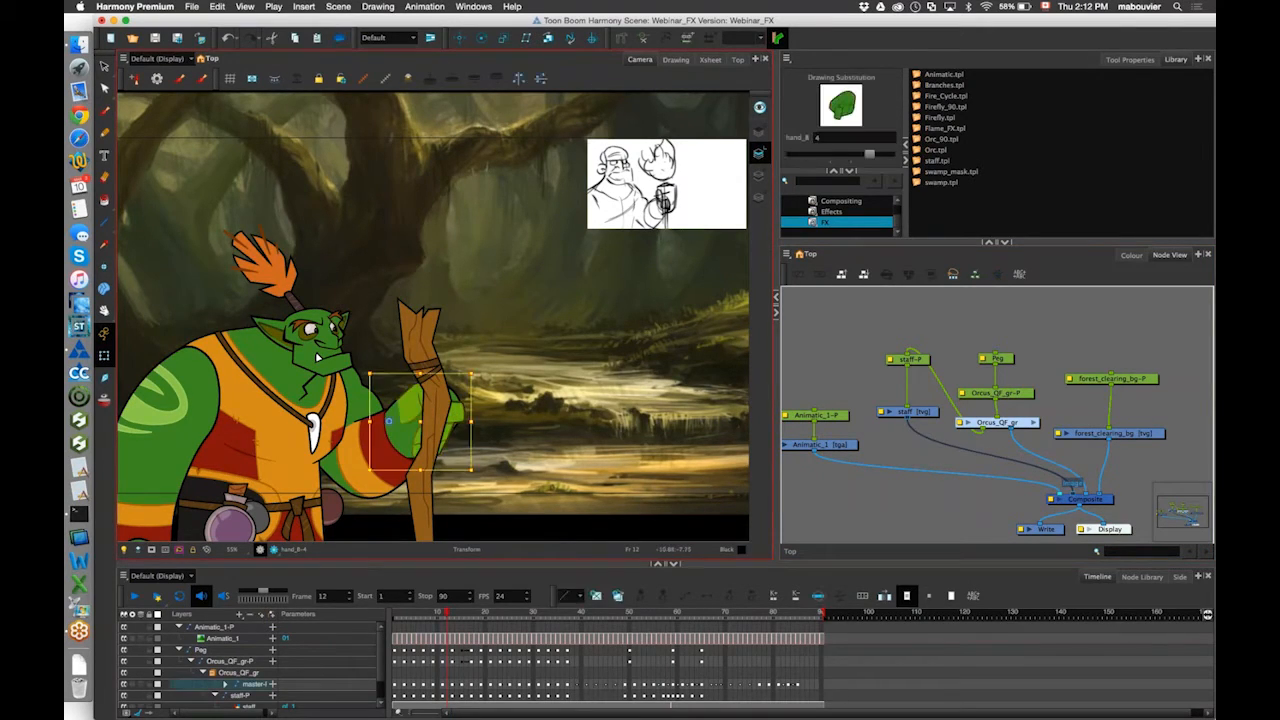
key("alt+Down")
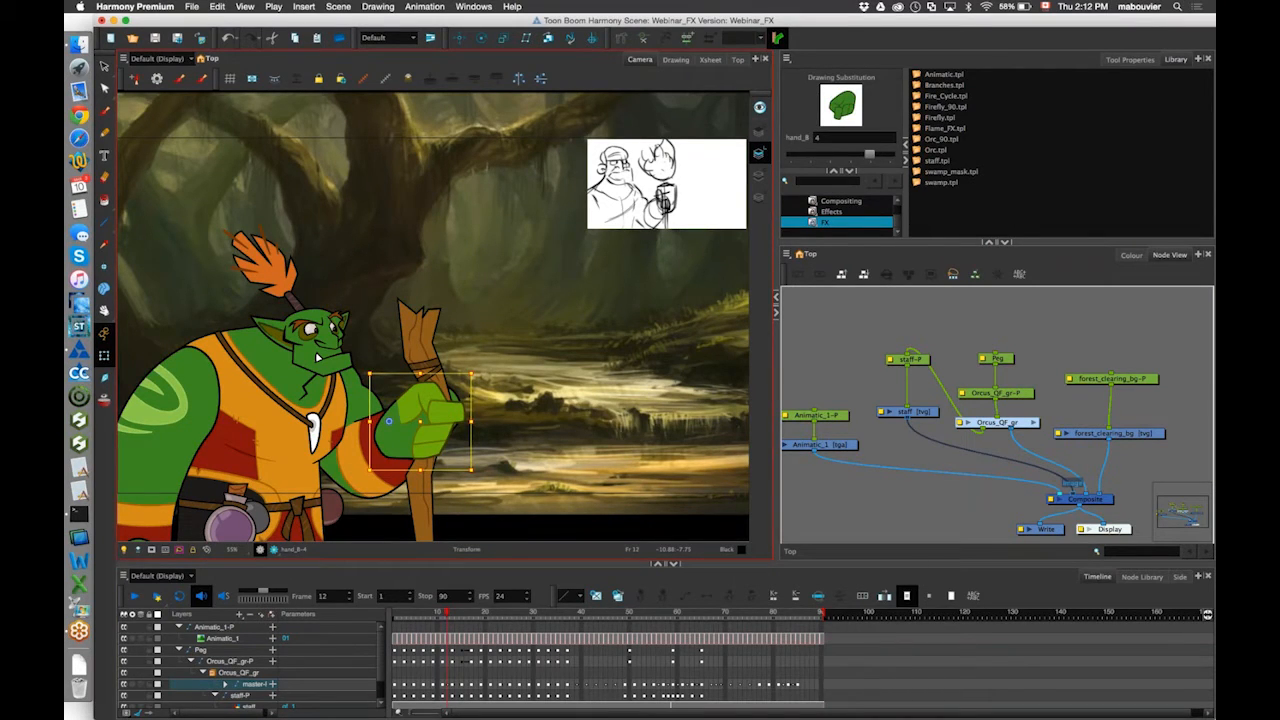
key("super+z")
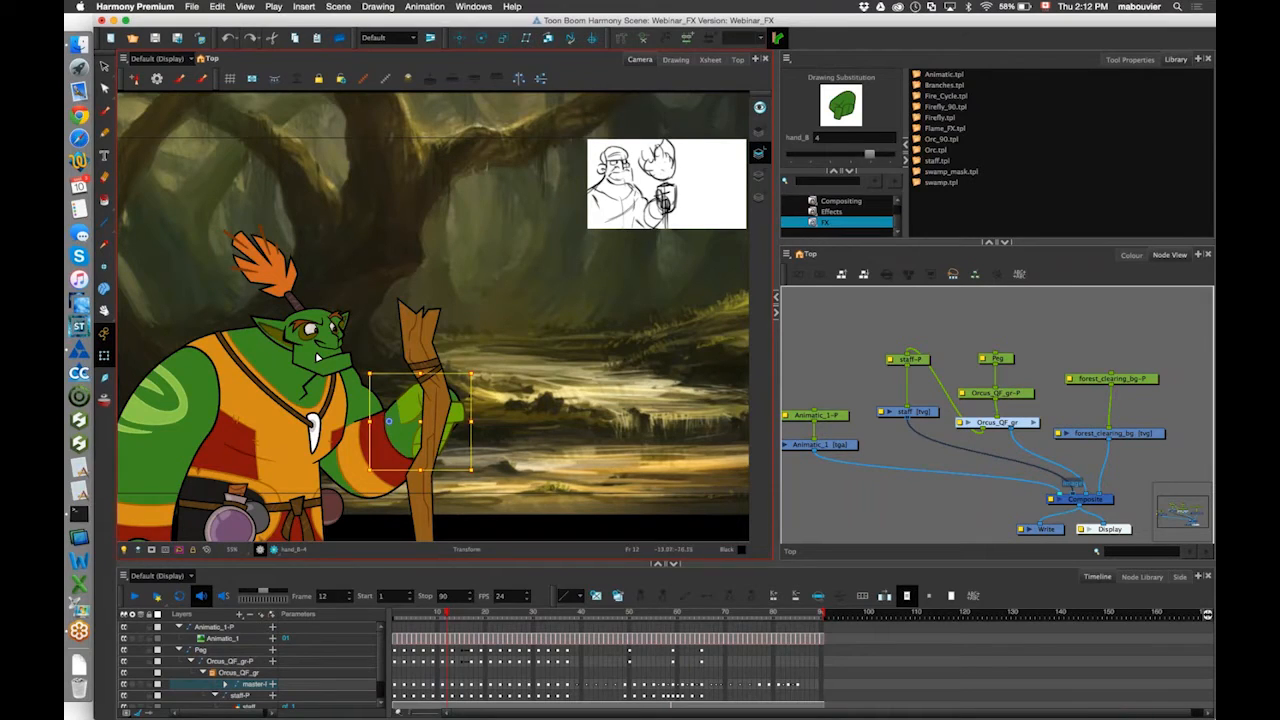
Inside the orc group, connect the hand_B_1 drawing to the Multi-Port-Out, and return to the top-level network.
key("Escape")
left_click(457, 418)
double_click(975, 418)
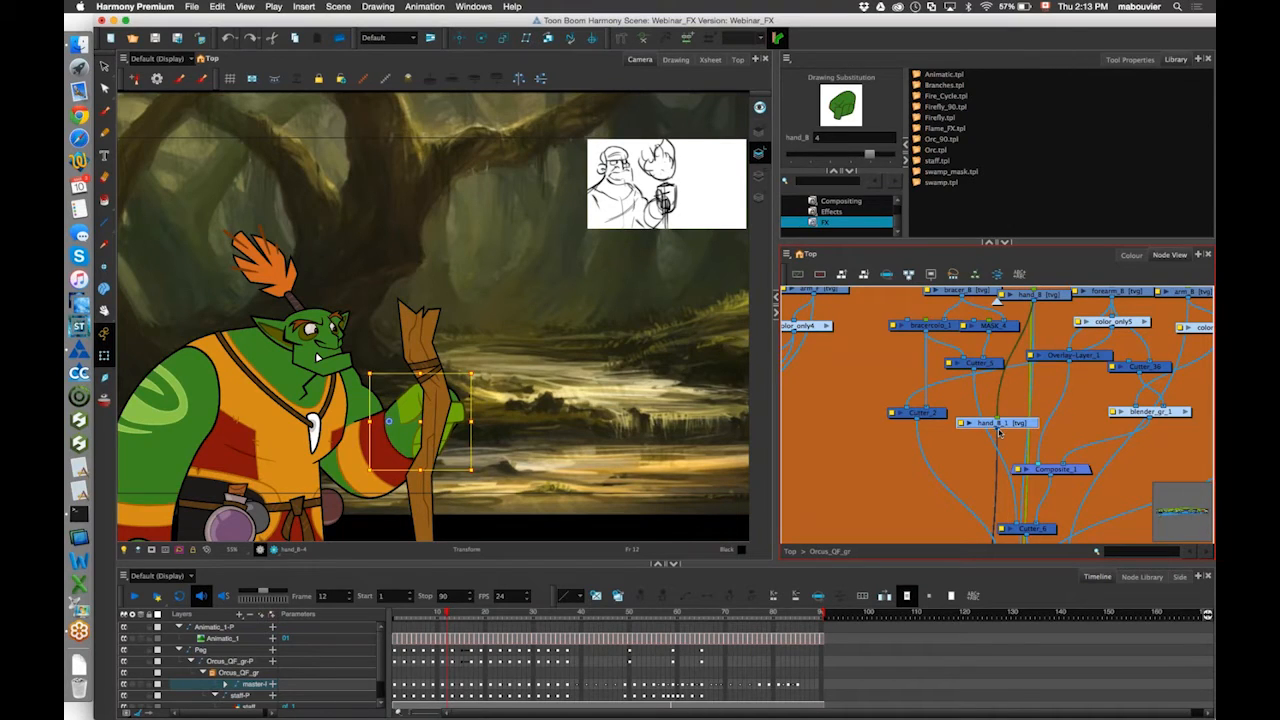
scroll(937, 362, "down", 10)
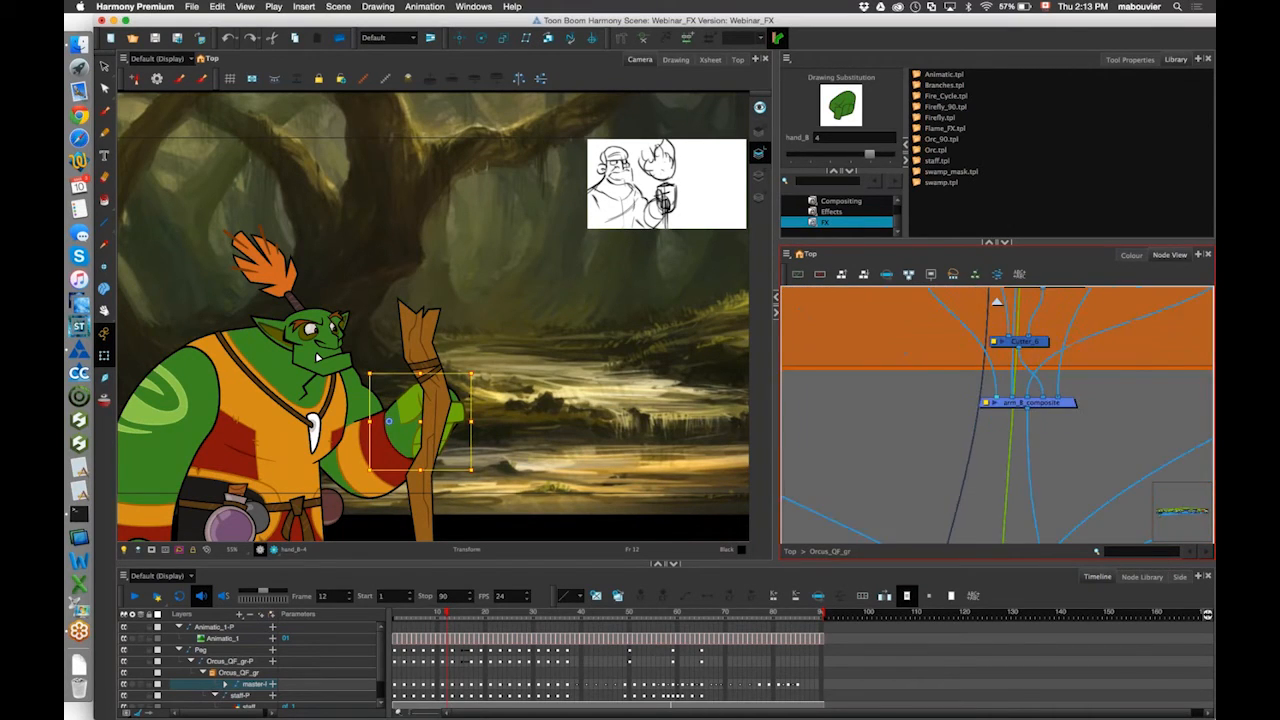
scroll(996, 298, "down", 5)
scroll(996, 298, "right", 3)
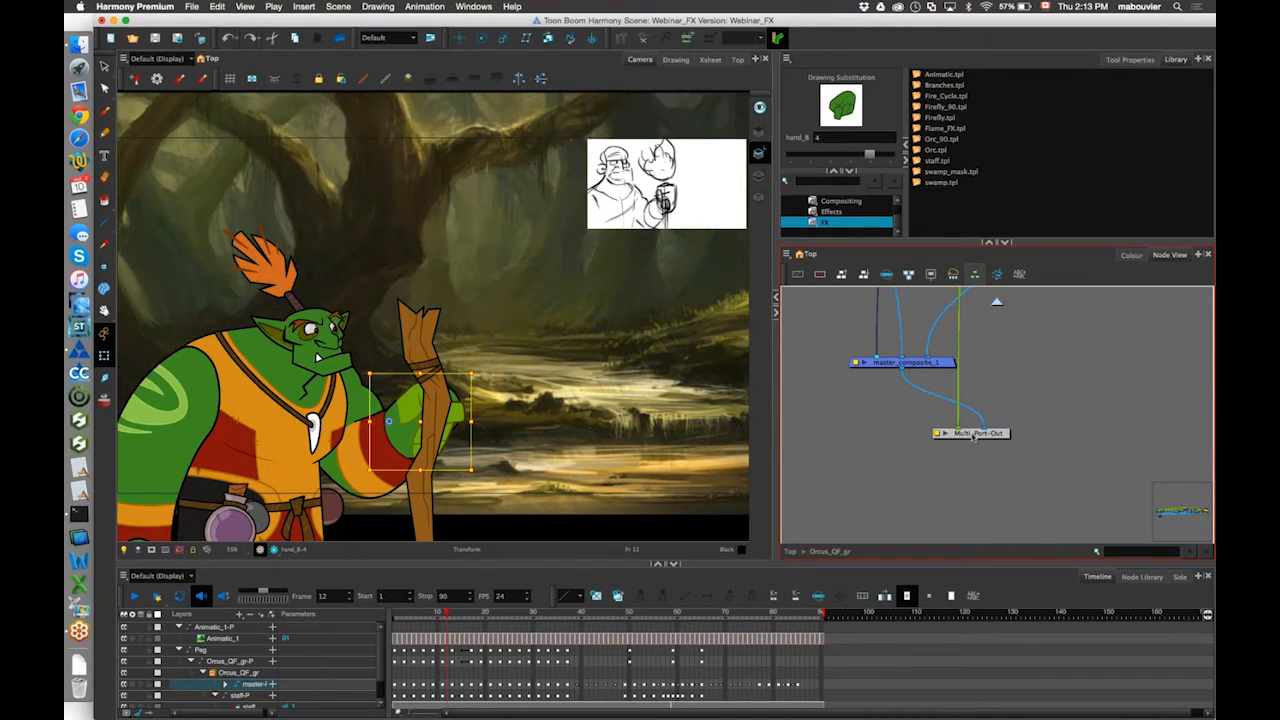
left_click(973, 437)
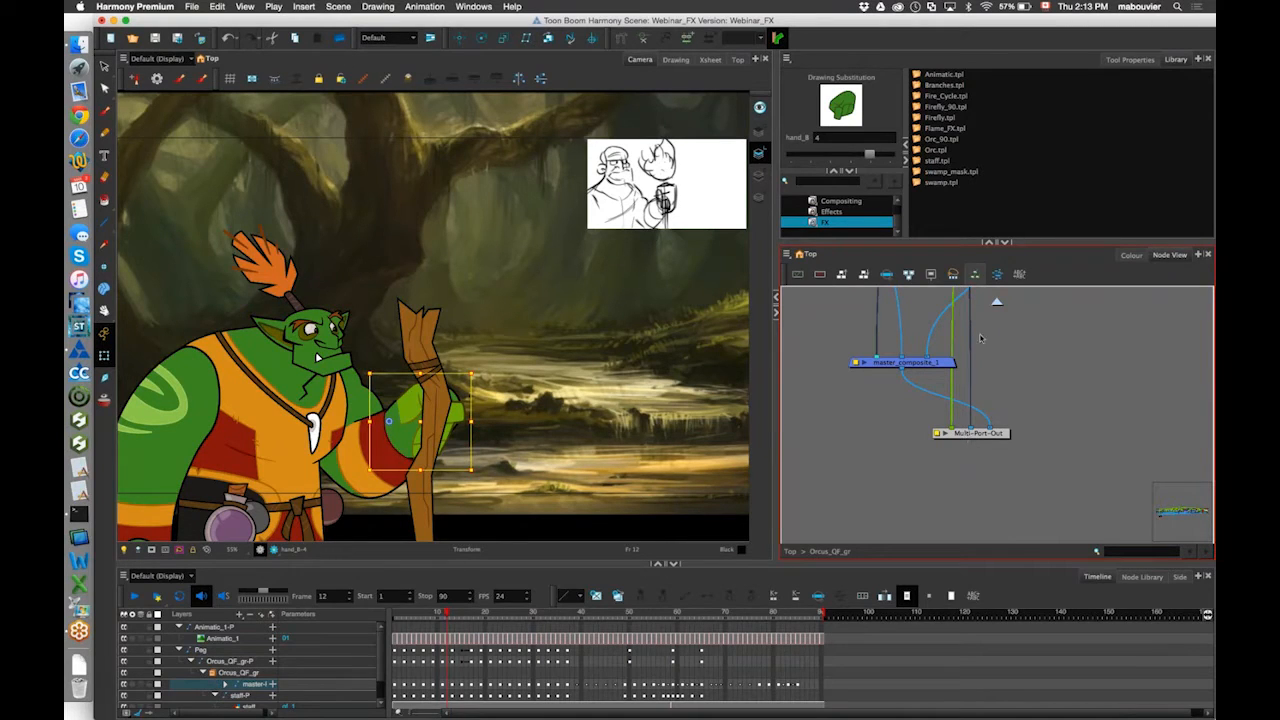
left_click(997, 303)
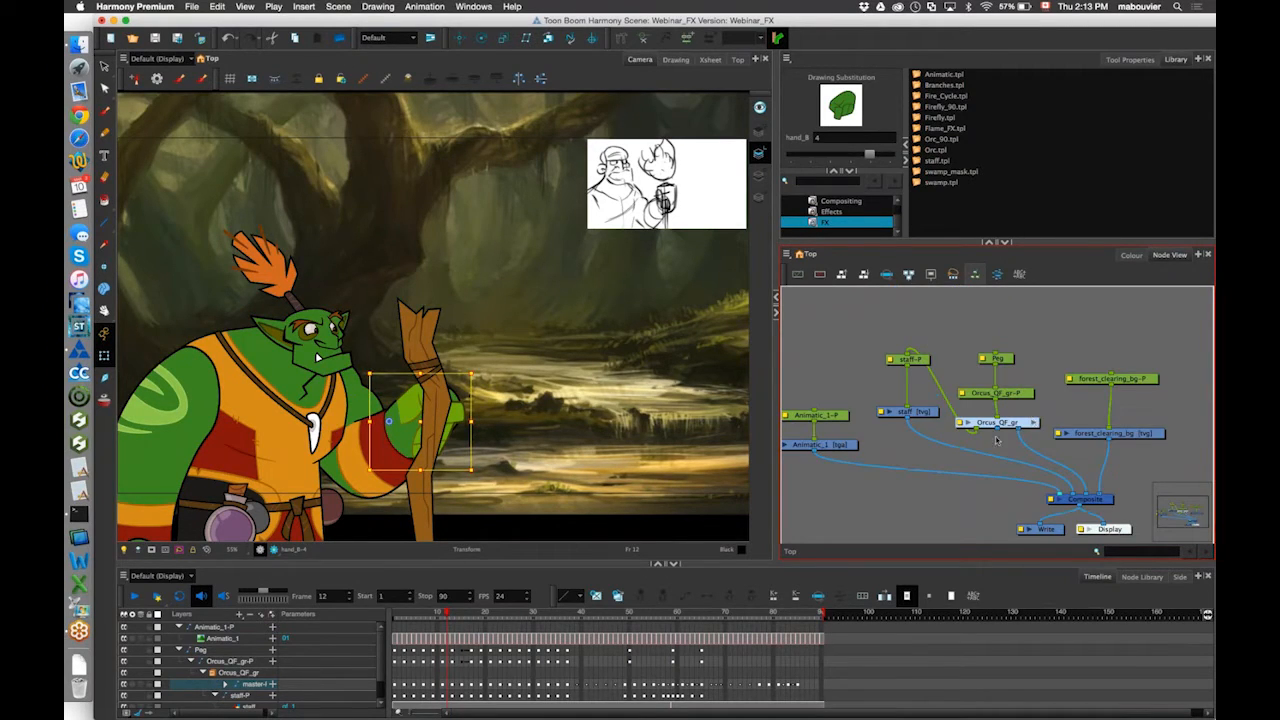
Save the scene and move the orc group with its two pegs up above the staff nodes.
key("super+s")
mouse_move(994, 391)
left_mouse_down()
mouse_move(1012, 432)
mouse_move(1016, 338)
mouse_move(994, 415)
mouse_move(1008, 378)
left_mouse_up()
Close the Node Library and Side views beside the Timeline and add the Node Library view there again.
left_click(1142, 577)
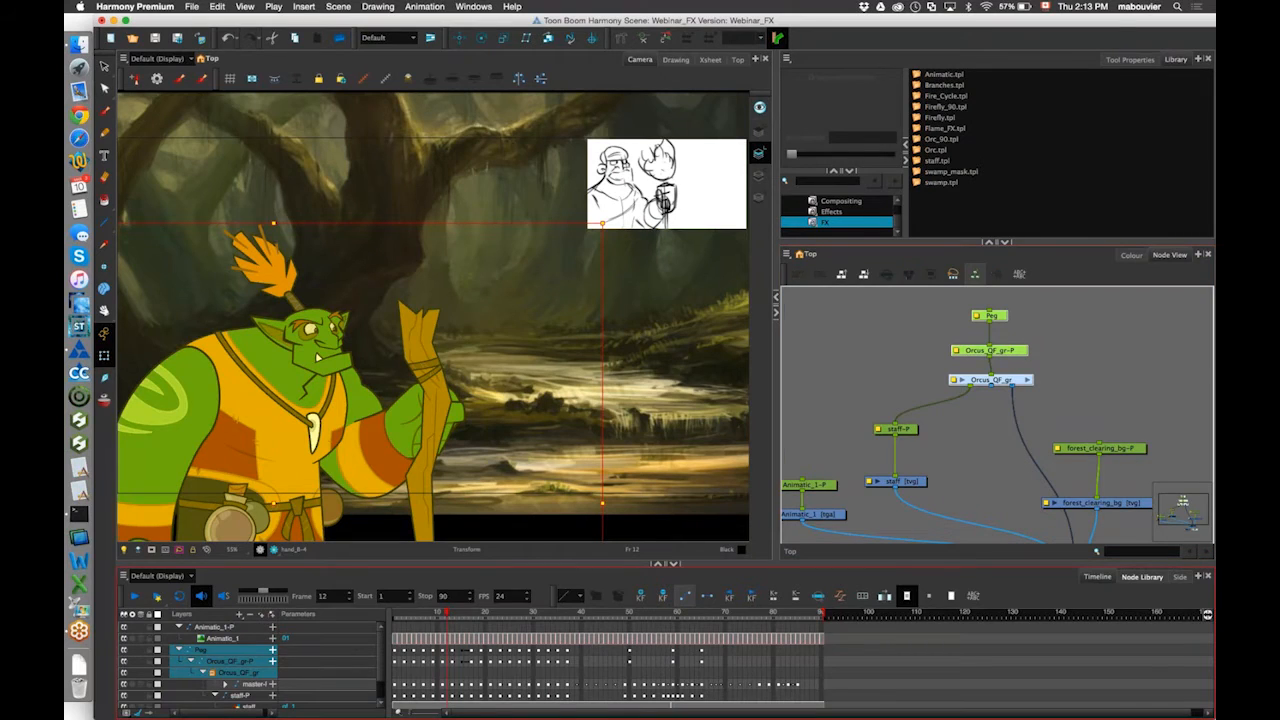
left_click(1206, 577)
left_click(1207, 577)
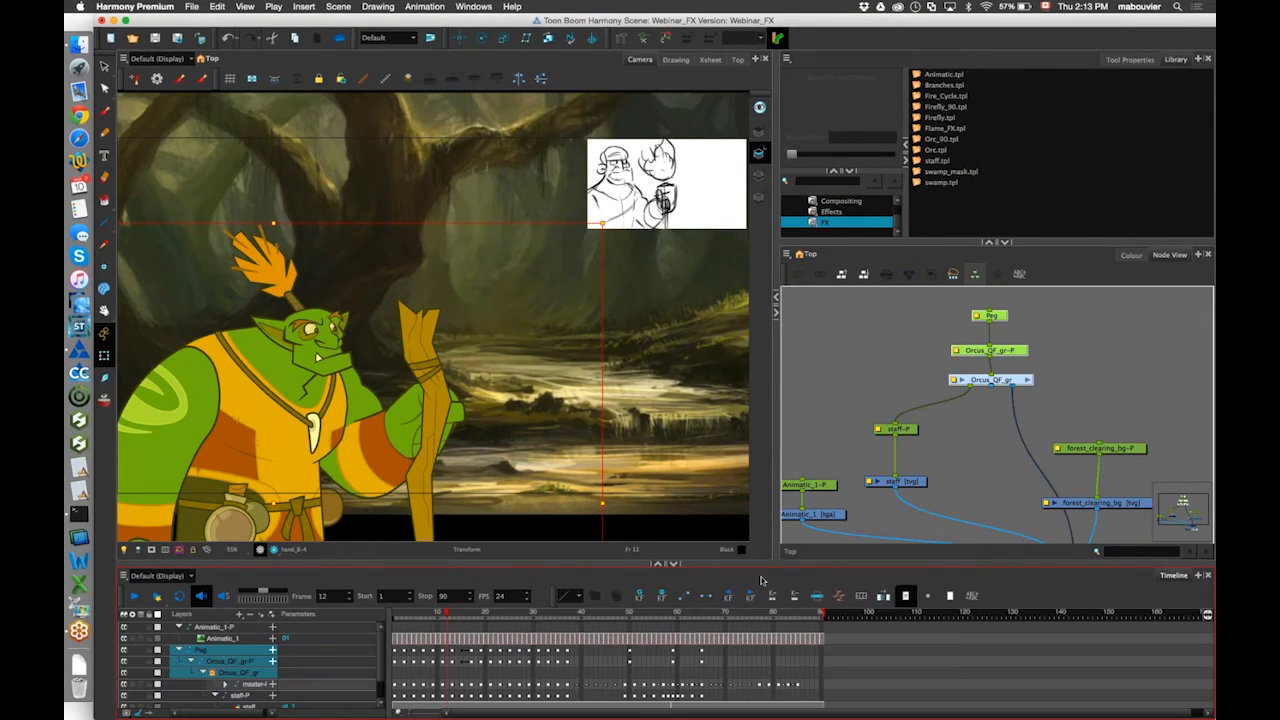
left_click(888, 449)
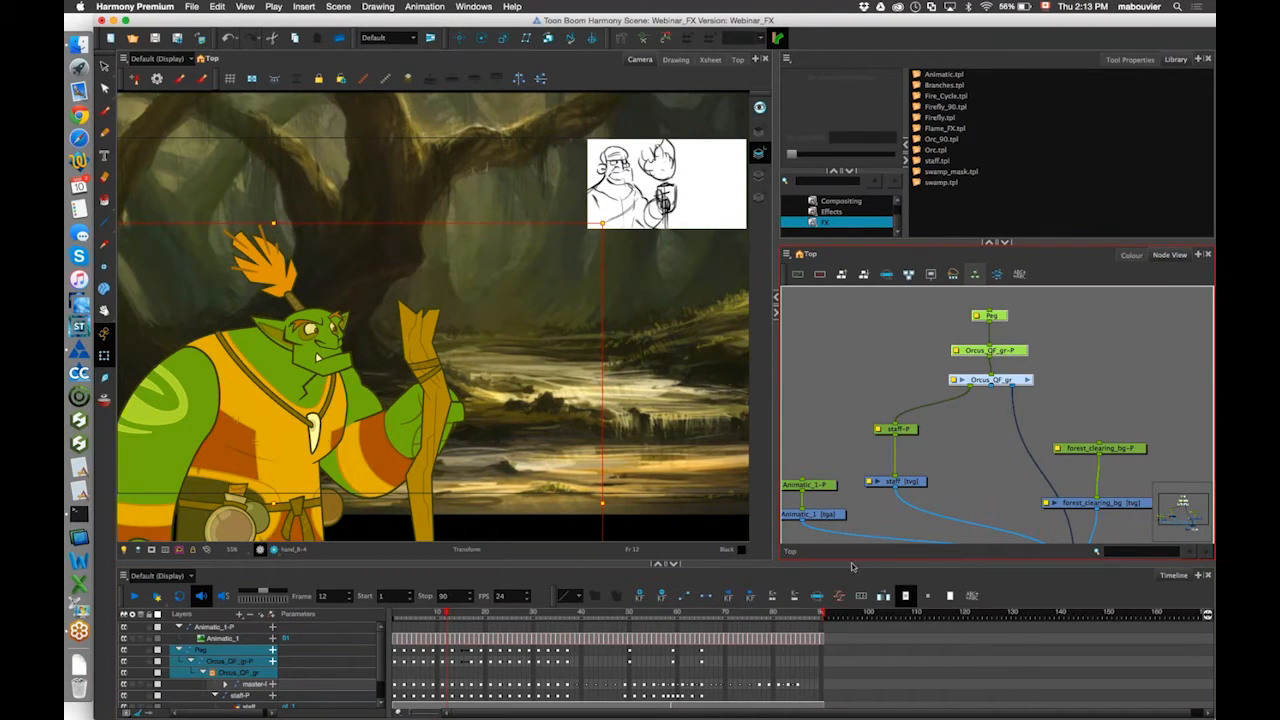
left_click(968, 600)
left_click(1148, 421)
left_click(1199, 580)
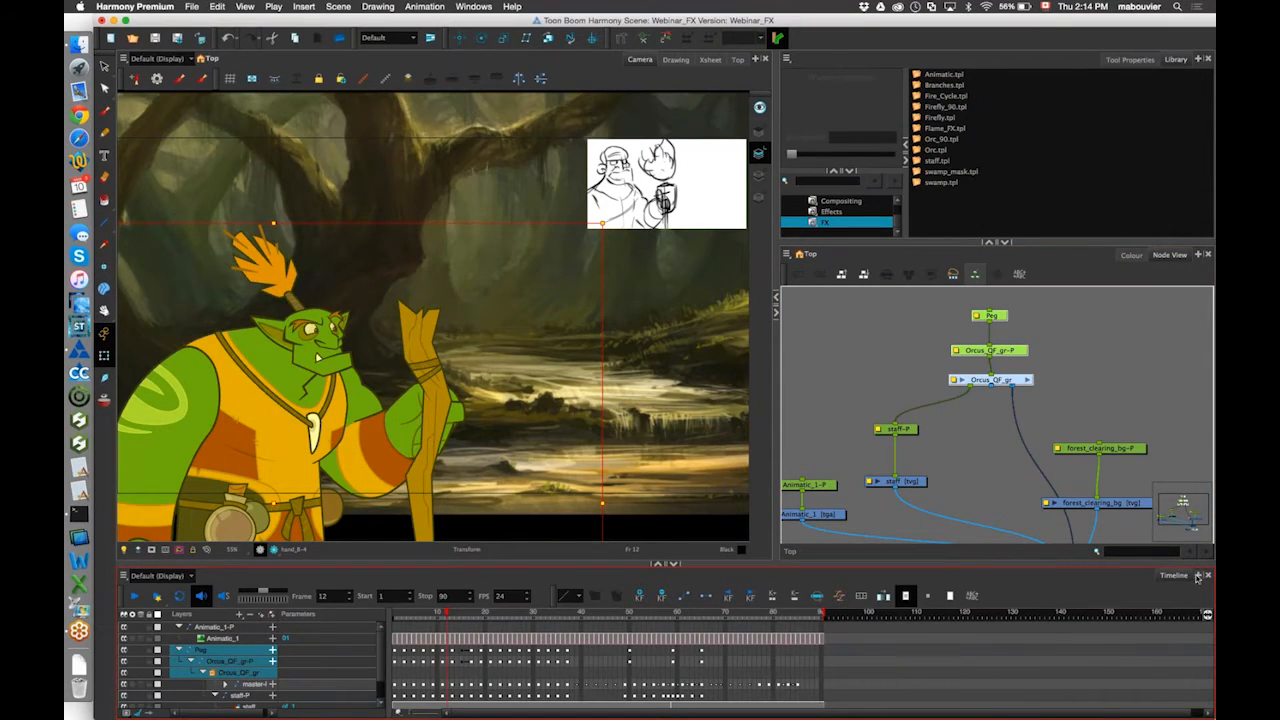
left_click(1199, 578)
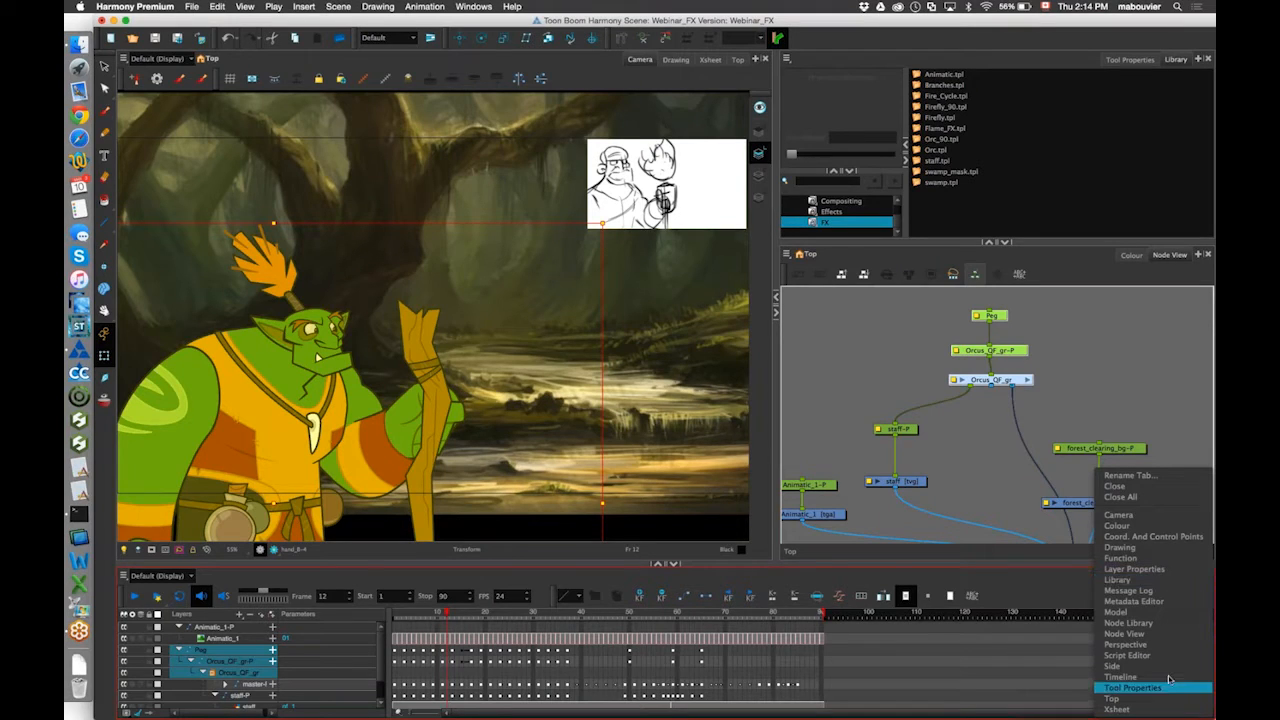
left_click(1150, 623)
Search the node library for "cutter" and add a Cutter node between the staff and background nodes.
left_click(545, 622)
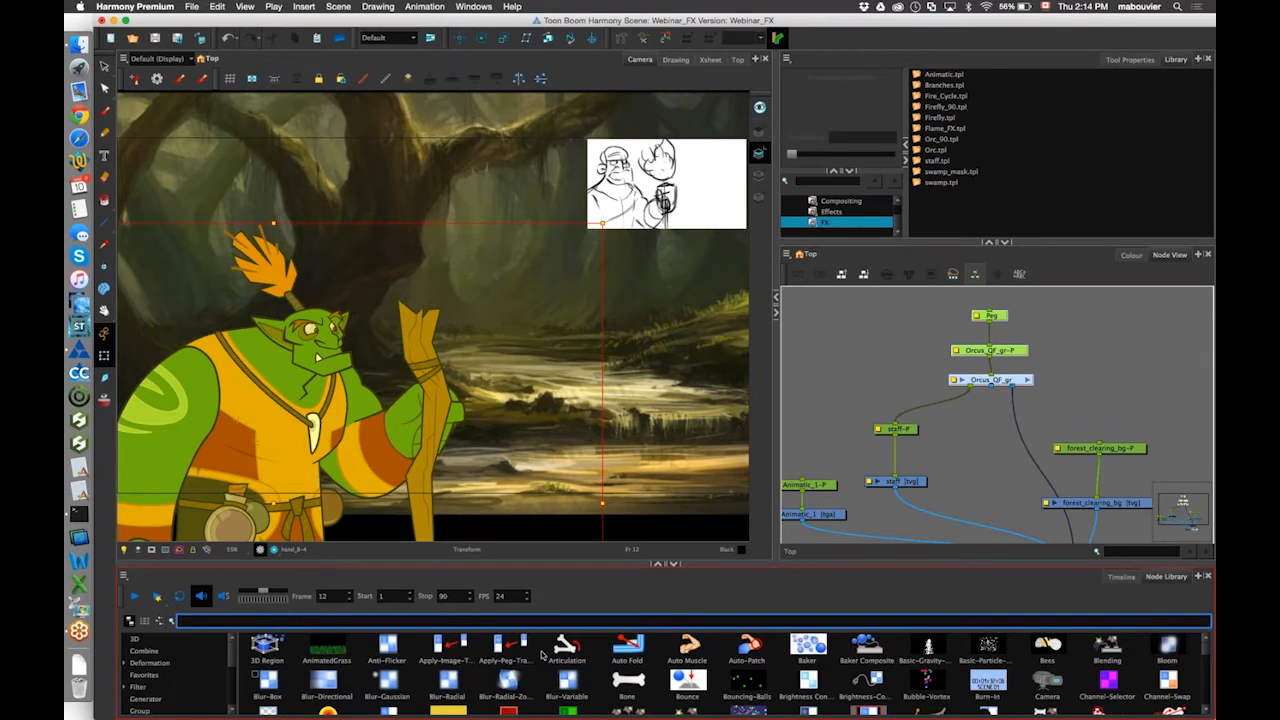
type("utter")
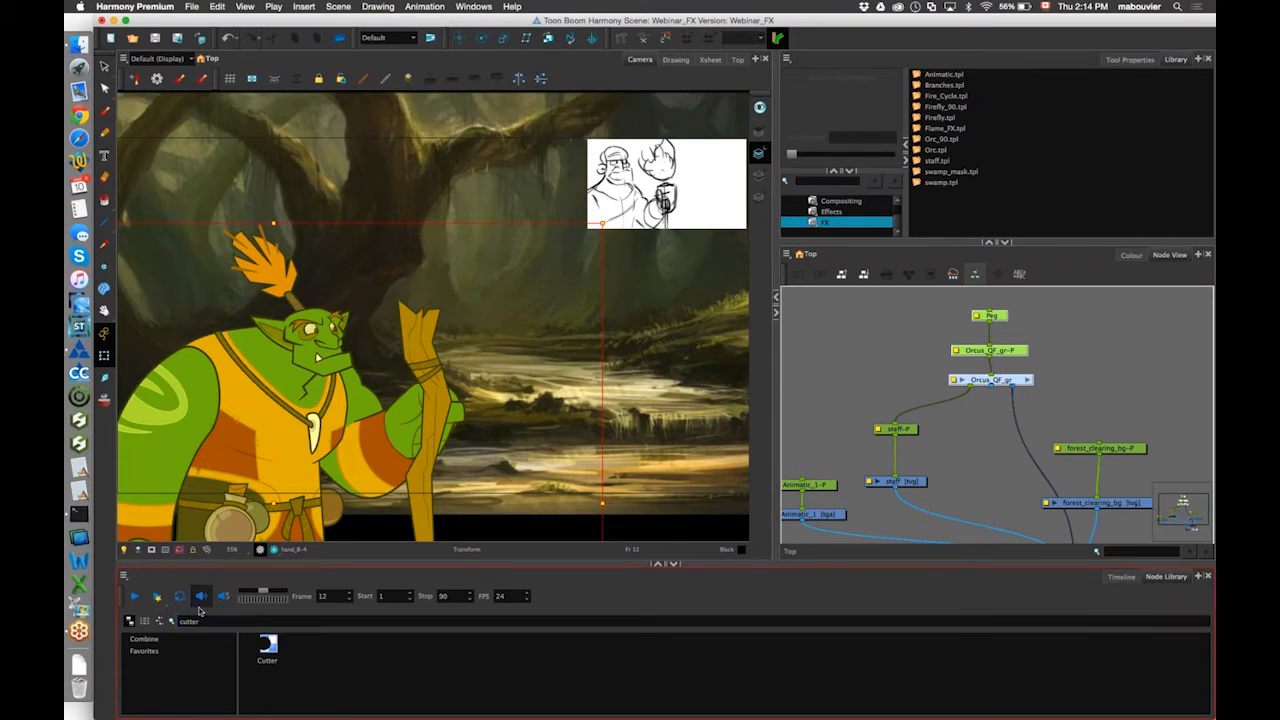
left_click(268, 646)
left_click_drag(268, 648, 975, 470)
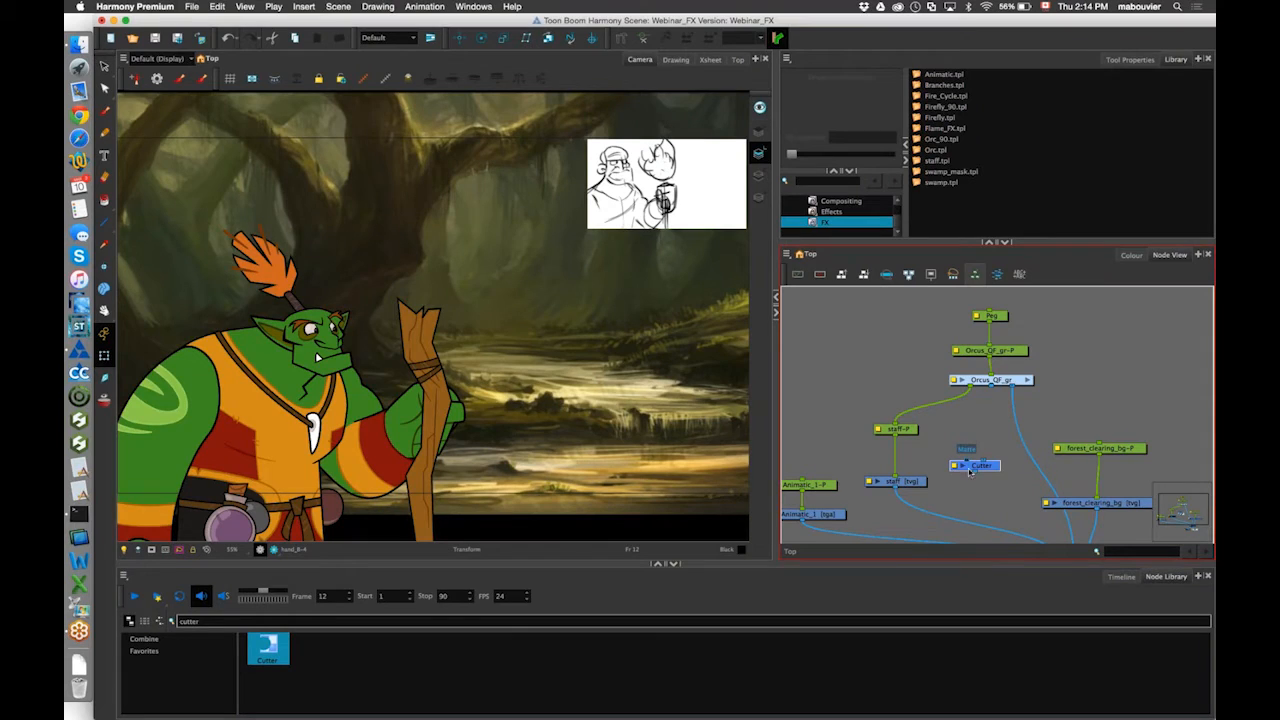
Route the staff drawing through the Cutter into the Composite, and connect the orc group's hand drawing output to the Cutter's Matte port.
left_click_drag(972, 478, 1011, 391)
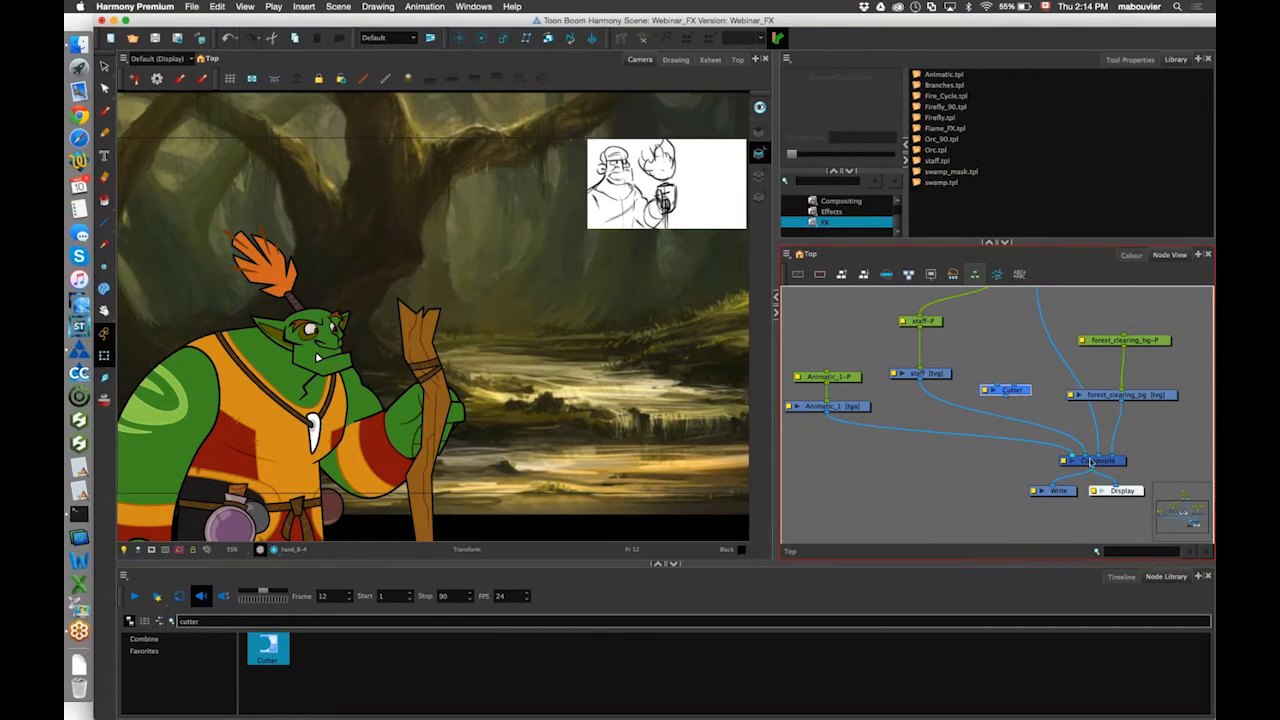
mouse_move(1086, 454)
left_mouse_down()
mouse_move(1023, 322)
mouse_move(996, 421)
mouse_move(1082, 452)
left_mouse_up()
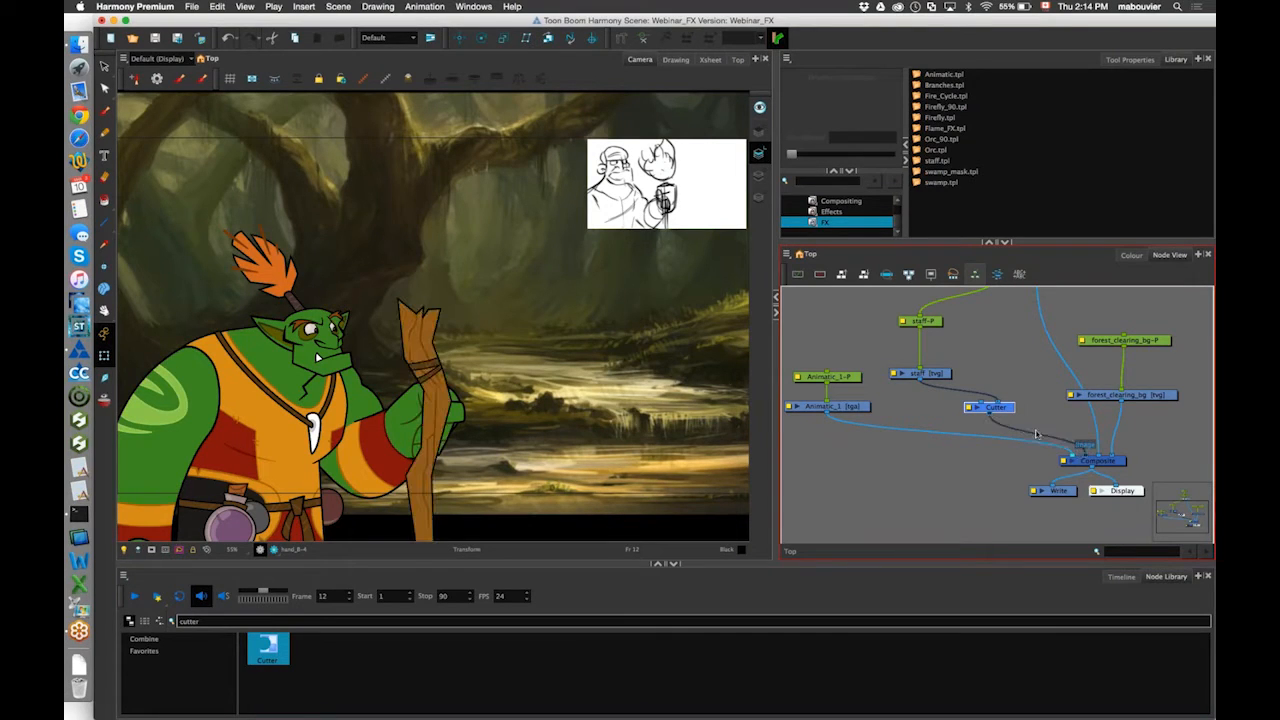
scroll(1000, 378, "up", 2)
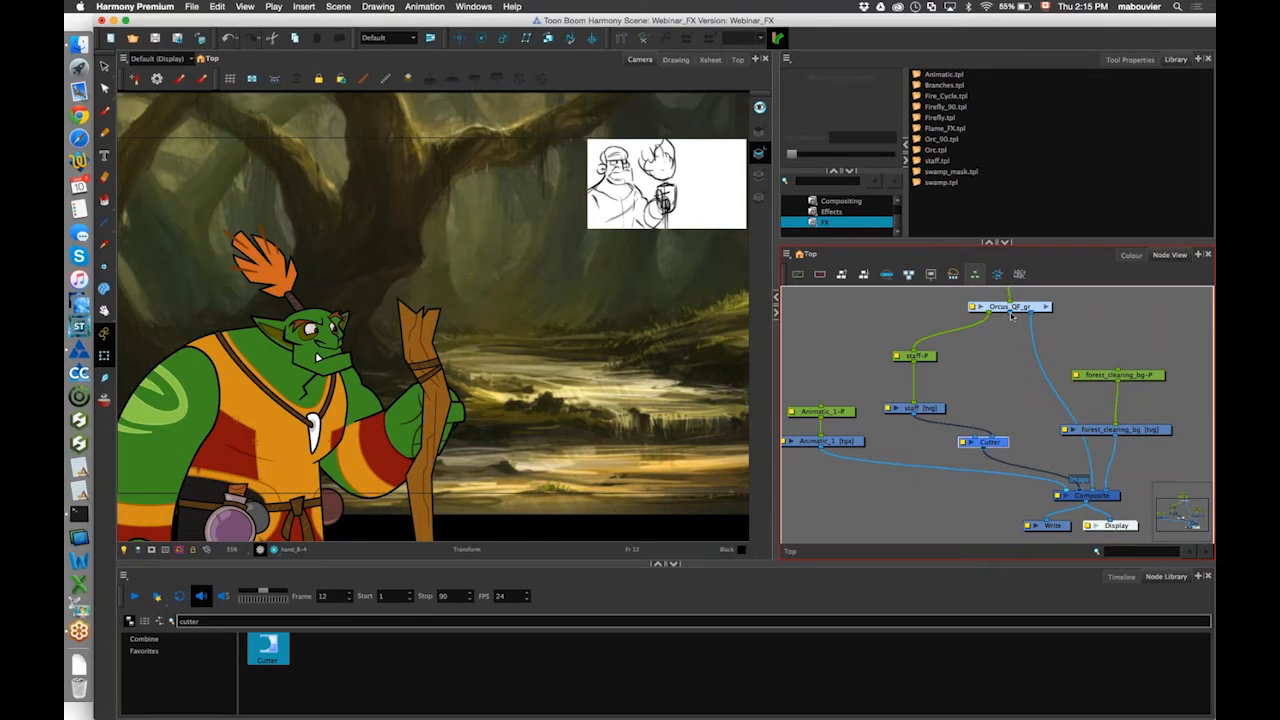
left_click_drag(1009, 314, 966, 441)
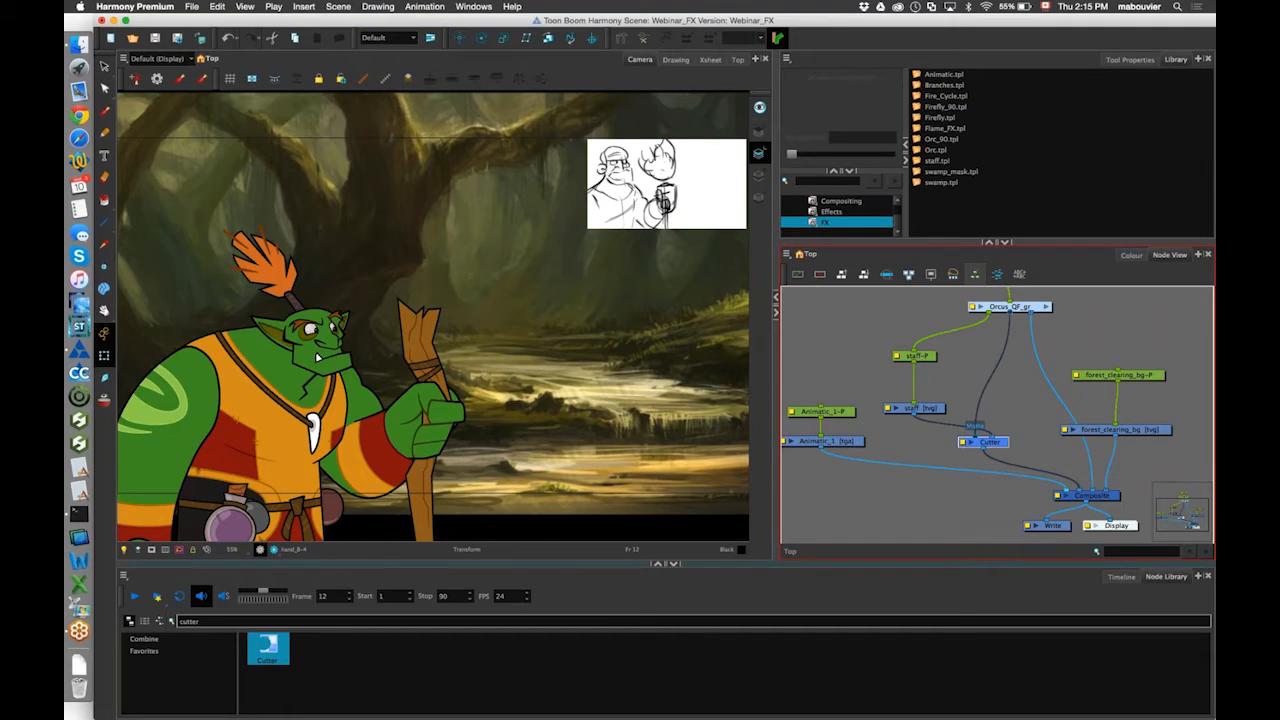
Bring back the timeline, scrub to frame 33 to check the fist over the staff, and tidy the Cutter's placement.
left_click(1121, 577)
left_click_drag(438, 616, 547, 616)
left_click_drag(1002, 446, 990, 414)
left_click_drag(873, 310, 926, 390)
left_click_drag(915, 380, 918, 371)
Connect the Display node to the Cutter's output and scrub to frame 31 to inspect the cut-out staff alone.
left_click(1116, 496)
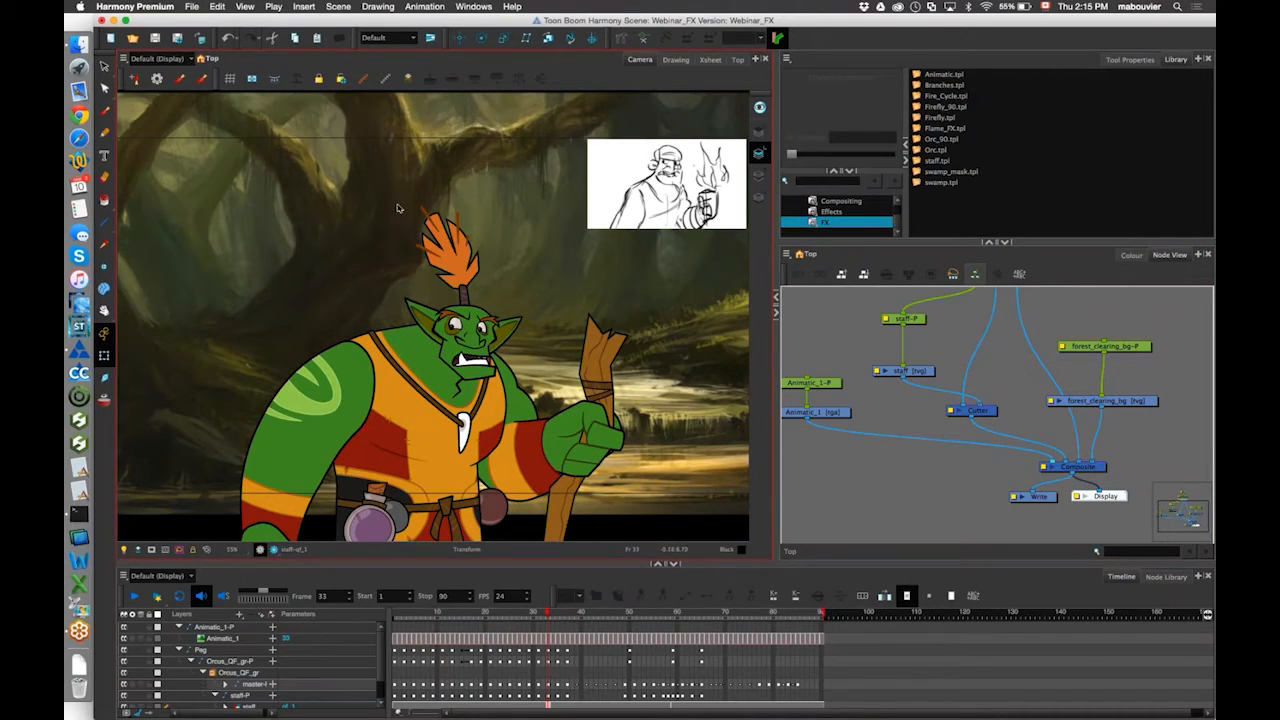
left_click(192, 61)
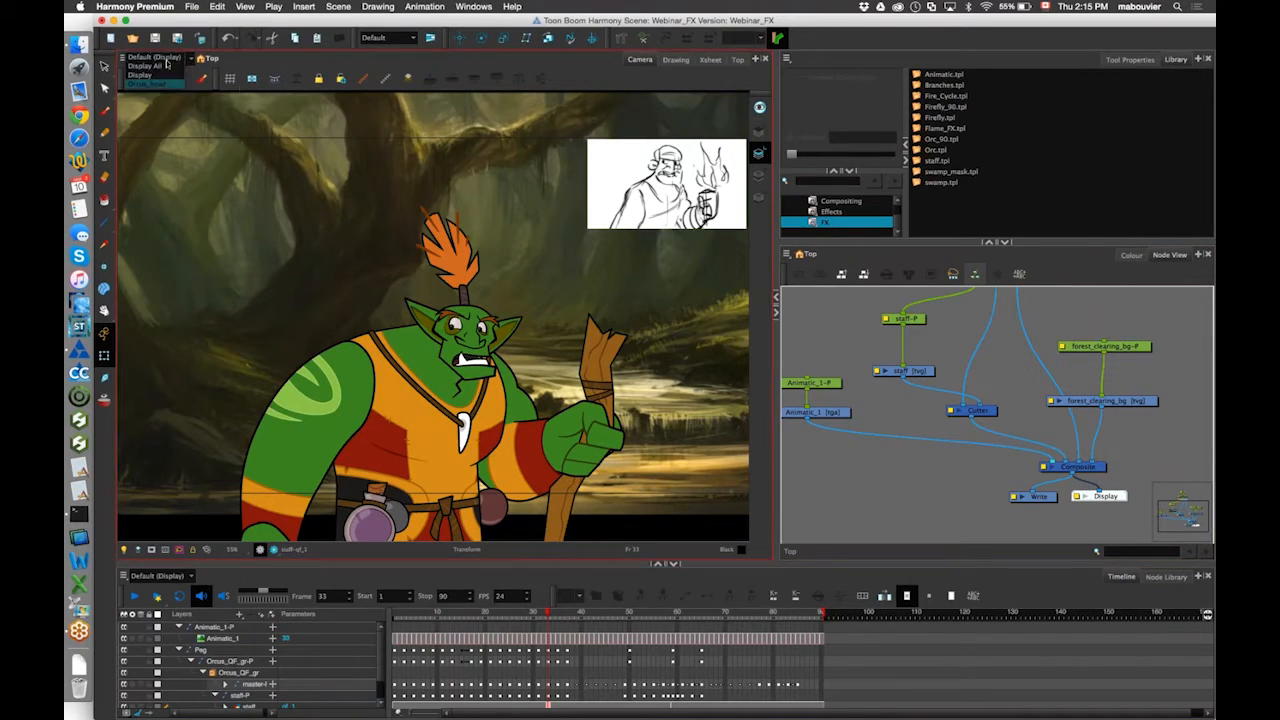
left_click(1113, 502)
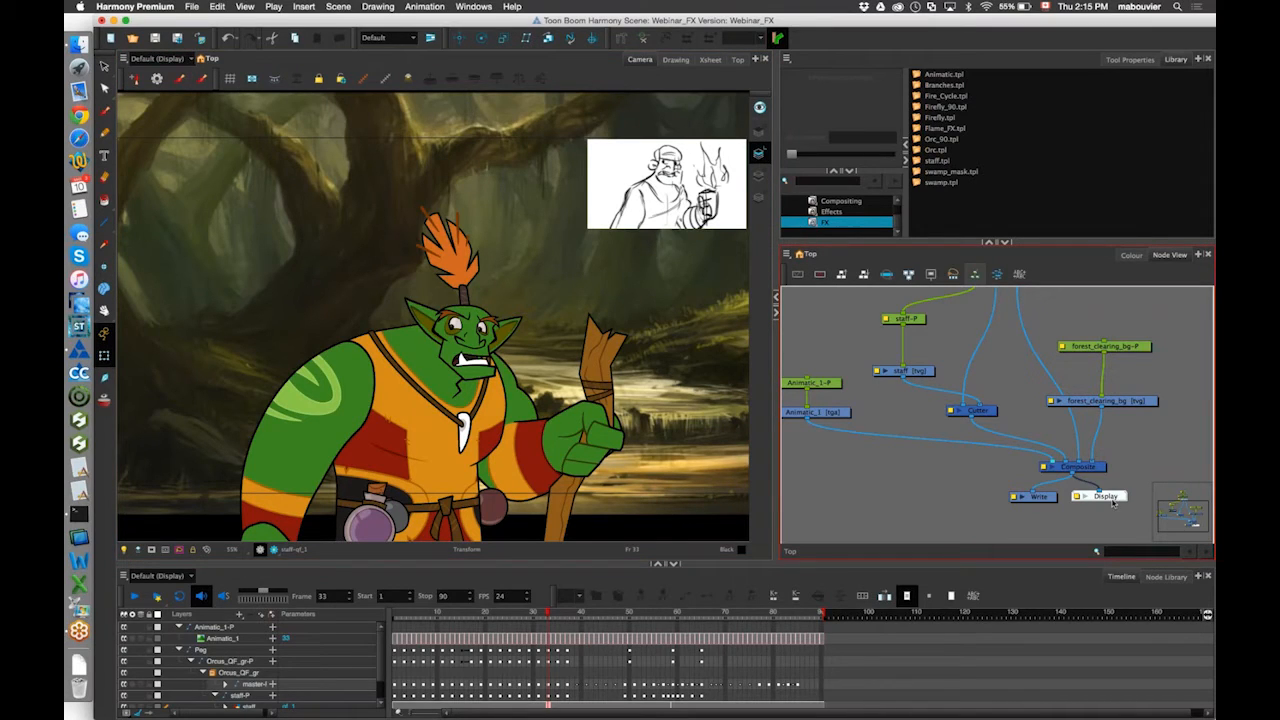
left_click_drag(1113, 502, 982, 438)
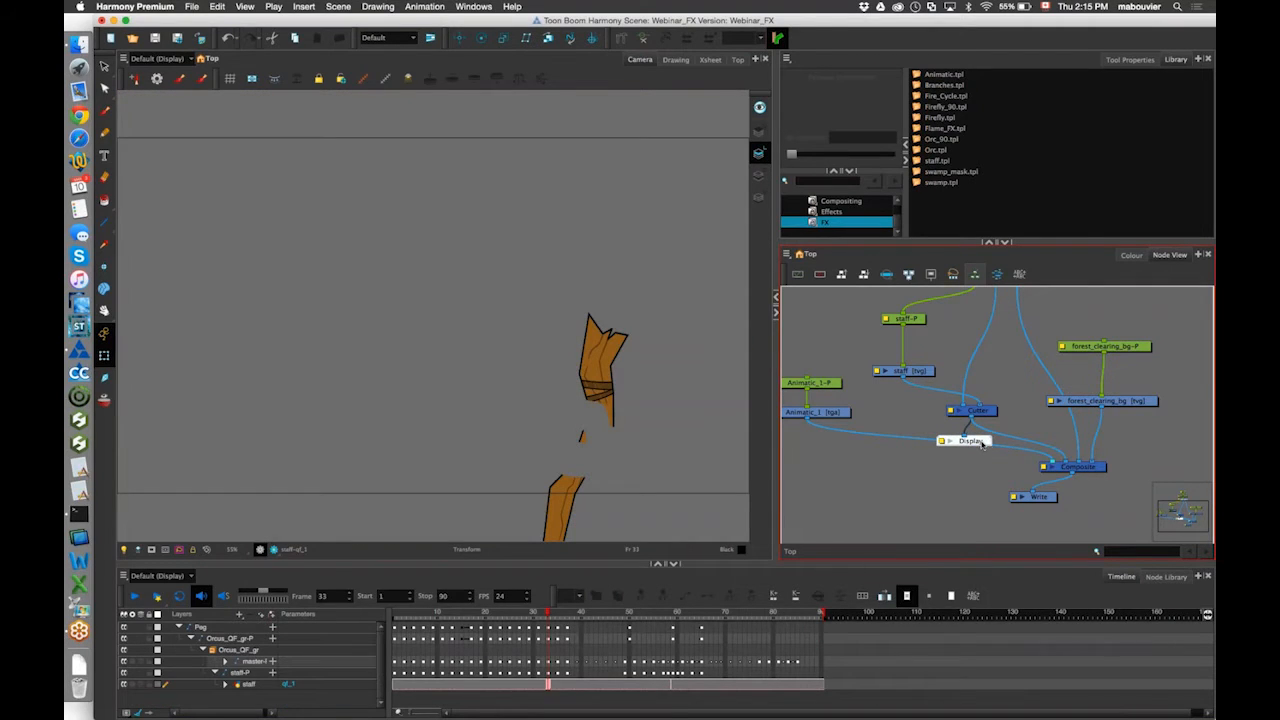
left_click(556, 612)
left_click_drag(554, 612, 538, 592)
Reconnect the Display node to the Composite's output and place it back beside the Write node.
left_click_drag(966, 403, 972, 384)
key("ctrl+z")
left_click_drag(978, 447, 1106, 498)
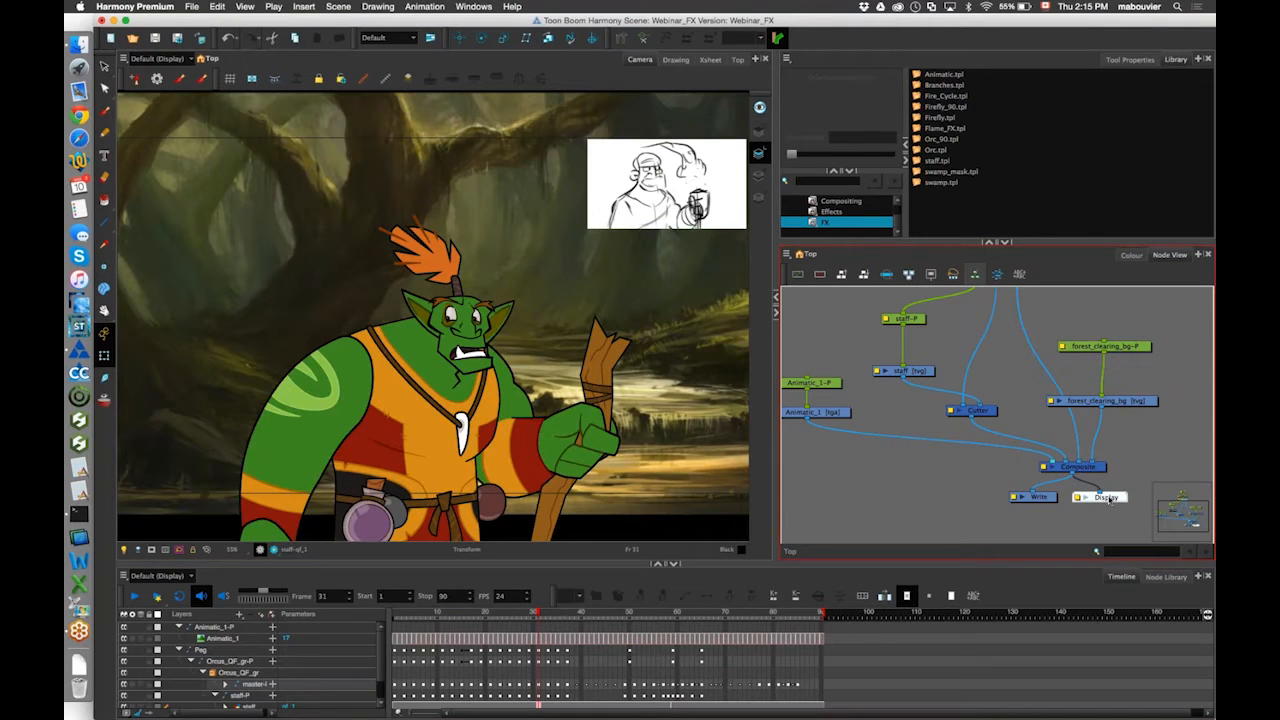
Preview the fire and firefly templates at frame 11, and add Fire_Cycle.tpl to the node network.
mouse_move(538, 612)
left_mouse_down()
mouse_move(472, 610)
mouse_move(592, 602)
mouse_move(819, 638)
mouse_move(748, 620)
mouse_move(442, 613)
left_mouse_up()
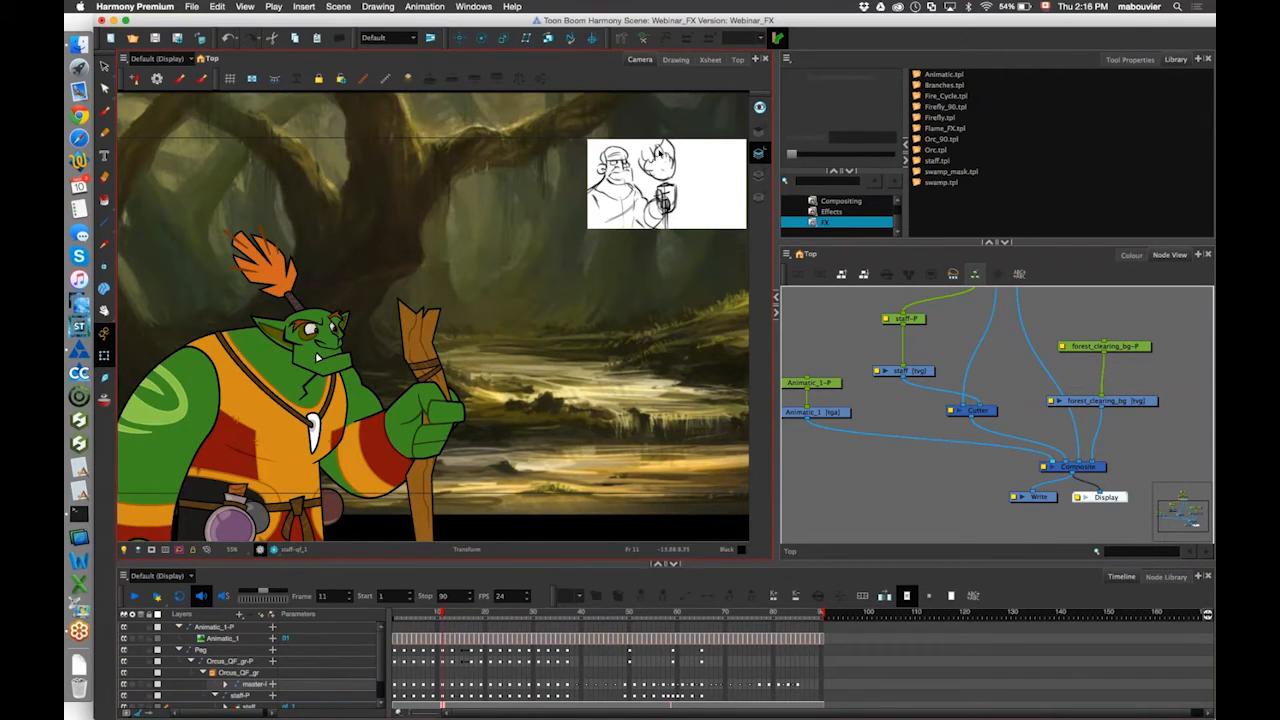
left_click(946, 97)
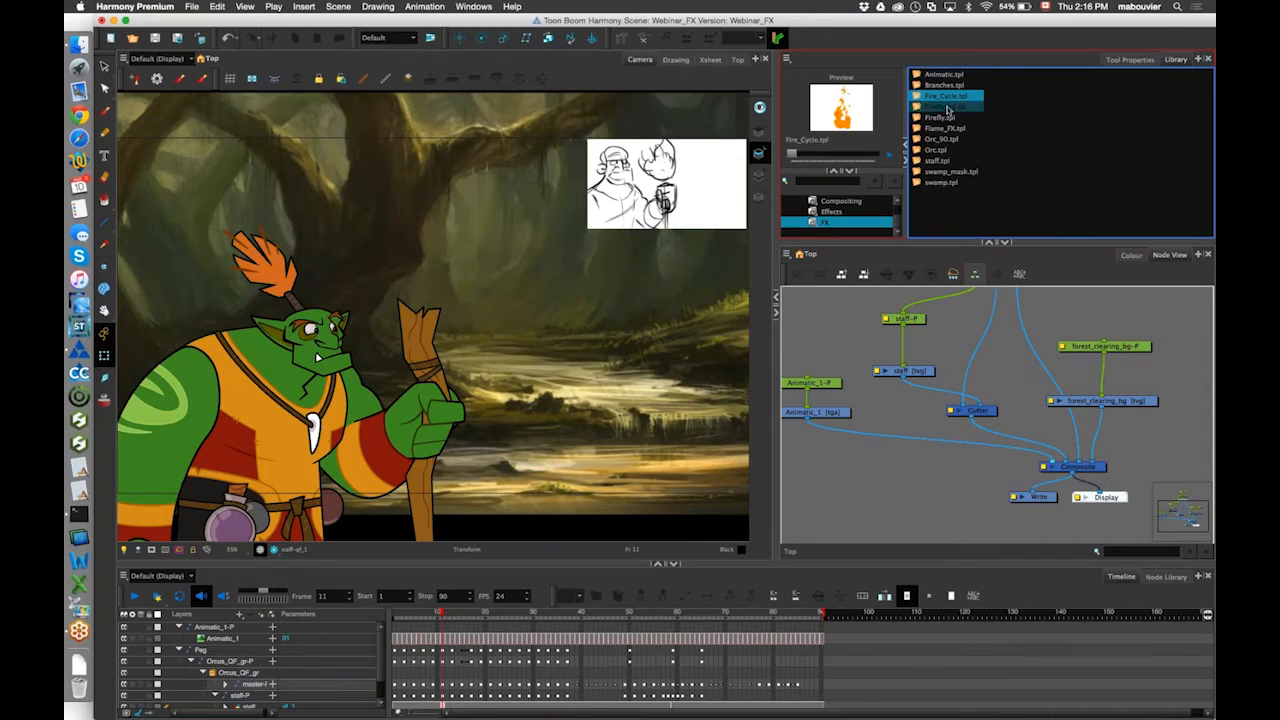
left_click(947, 107)
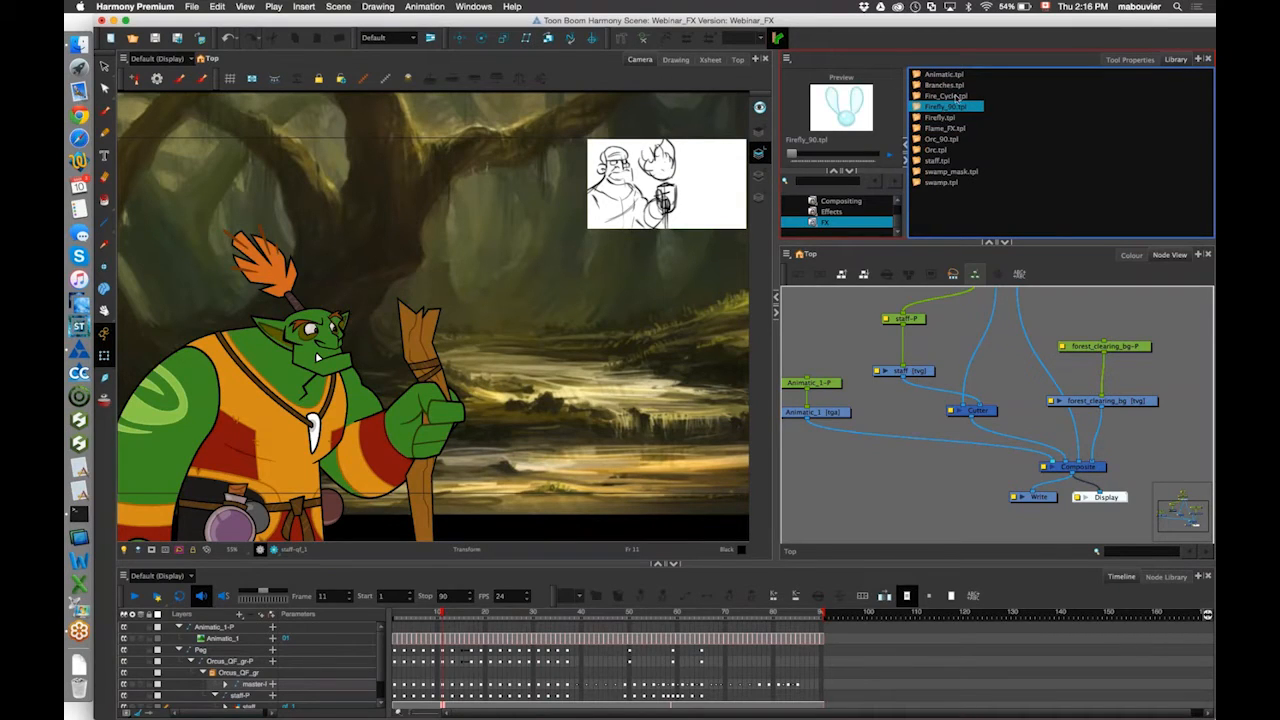
left_click(940, 96)
left_click_drag(965, 119, 837, 330)
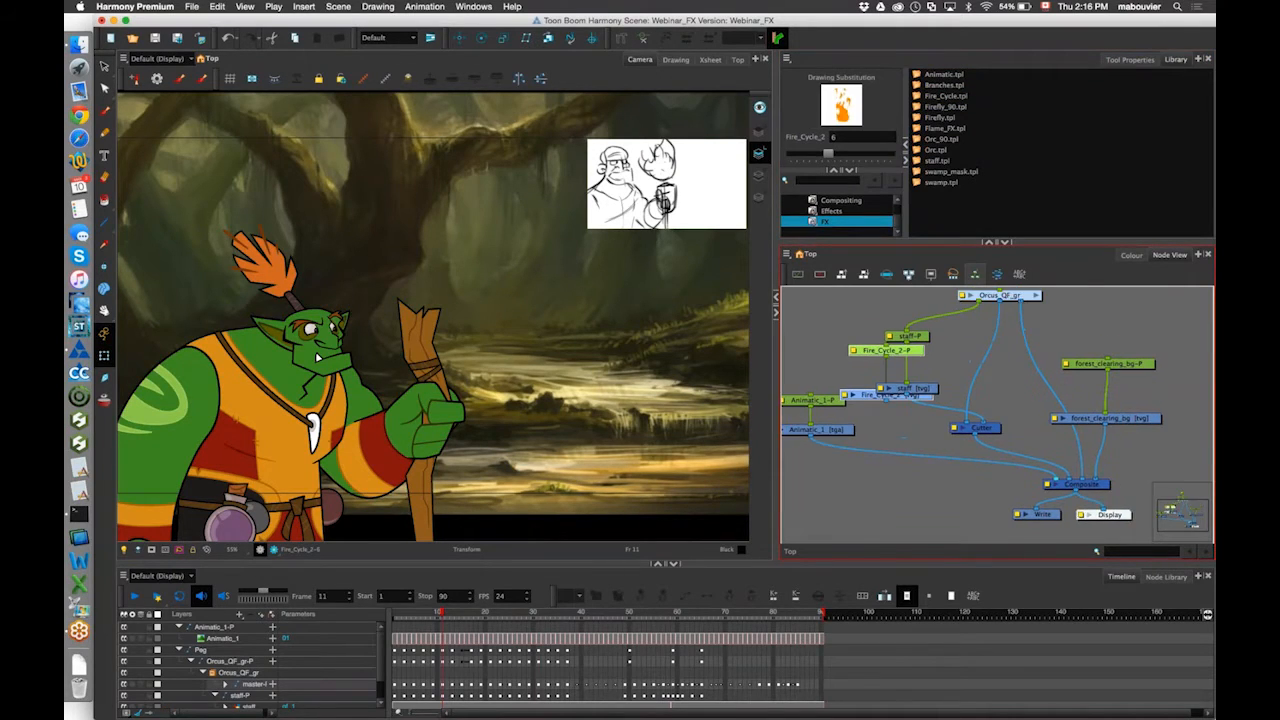
Place the fire cycle nodes beside the staff nodes and connect the Fire_Cycle_2 drawing to the Composite.
left_click_drag(901, 406, 886, 371)
left_click_drag(1117, 521, 1077, 428)
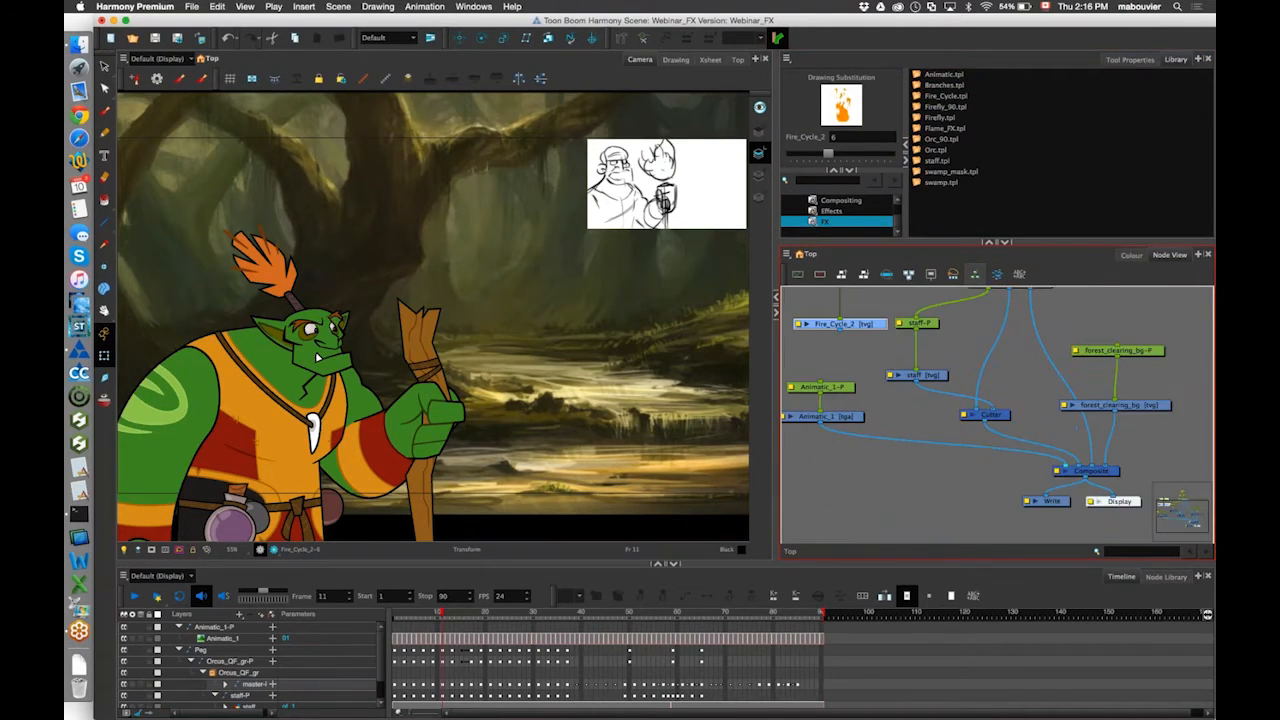
left_click_drag(845, 333, 1062, 465)
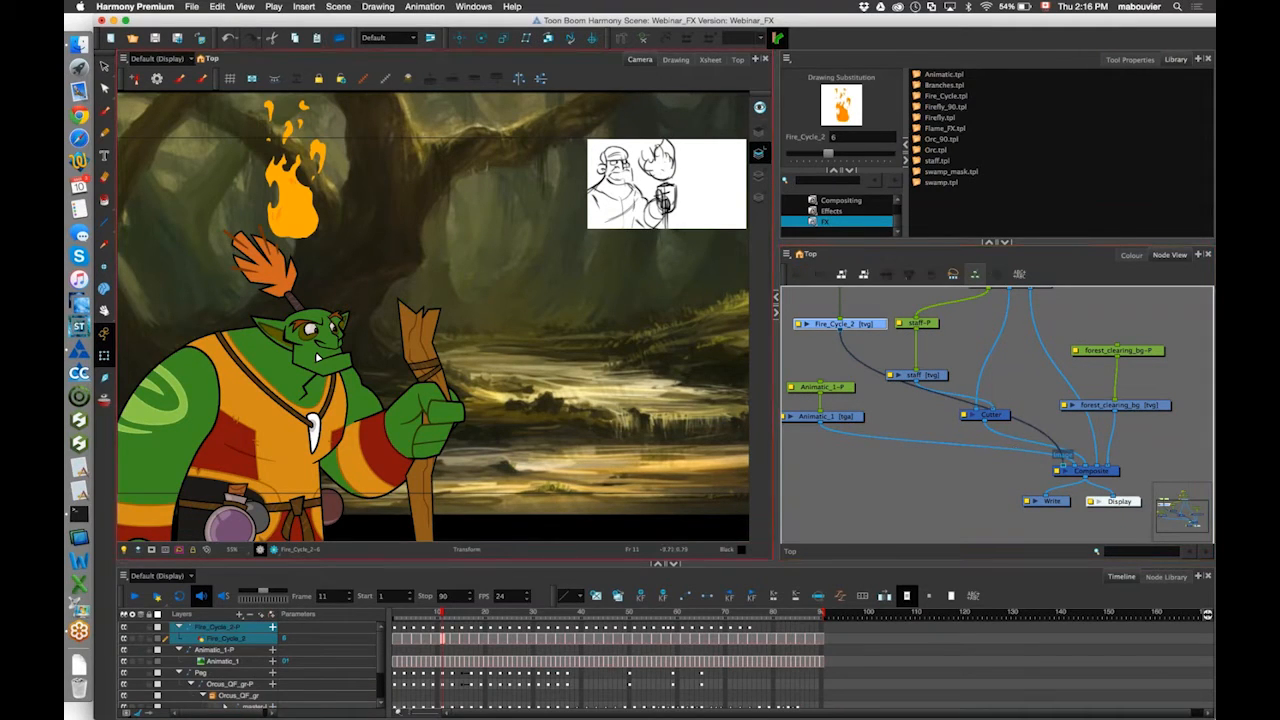
Go to frame 1 and parent the Fire_Cycle_2-P peg to the staff-P peg.
left_click_drag(443, 616, 393, 612)
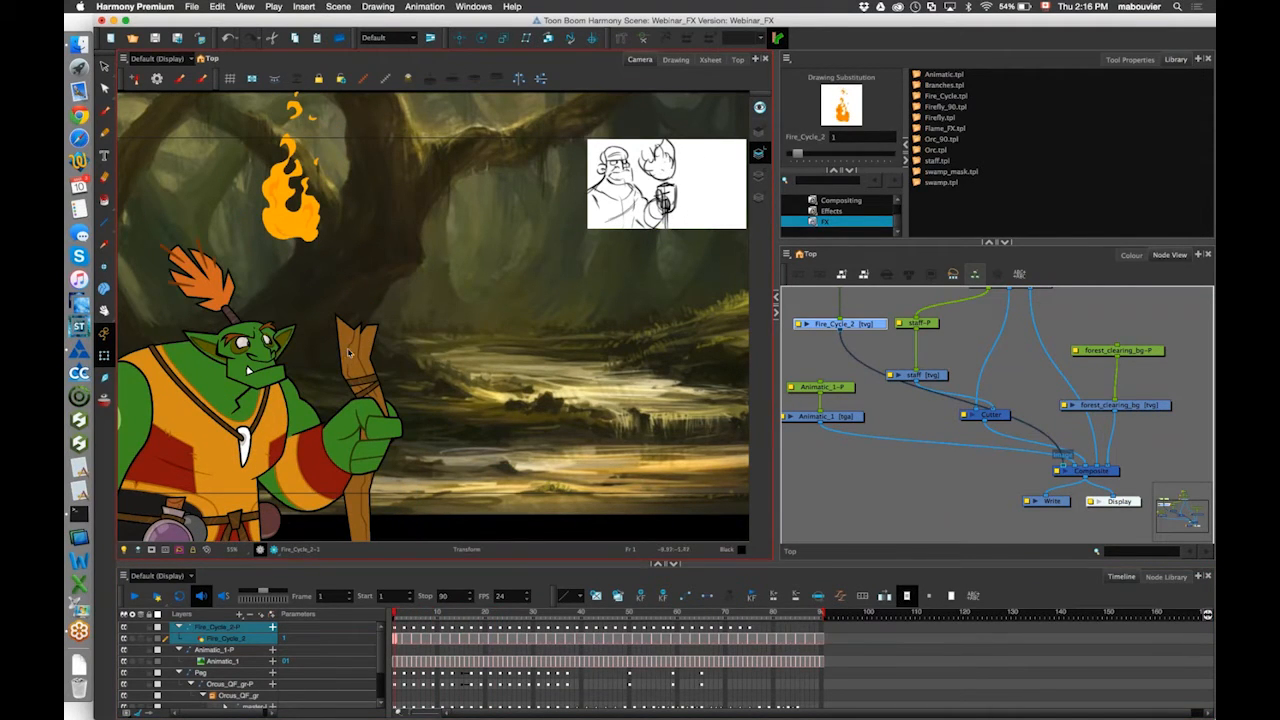
scroll(997, 415, "up", 3)
left_click_drag(898, 391, 949, 389)
left_click_drag(868, 376, 865, 405)
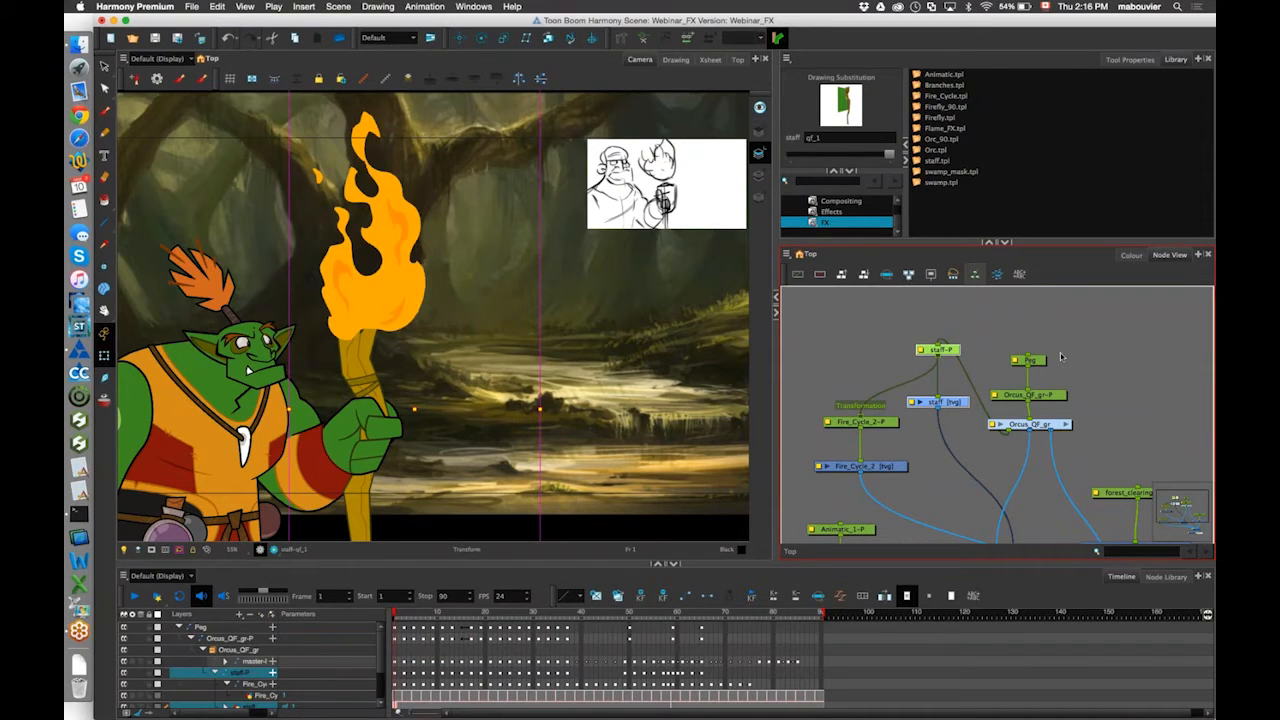
Move the Orcus_QF_gr group above the staff and fire nodes, deselect it, and check the connections down to the Composite.
left_click(1028, 428)
left_click_drag(1028, 432, 1040, 324)
left_click_drag(396, 612, 380, 573)
left_click(560, 380)
scroll(951, 463, "down", 5)
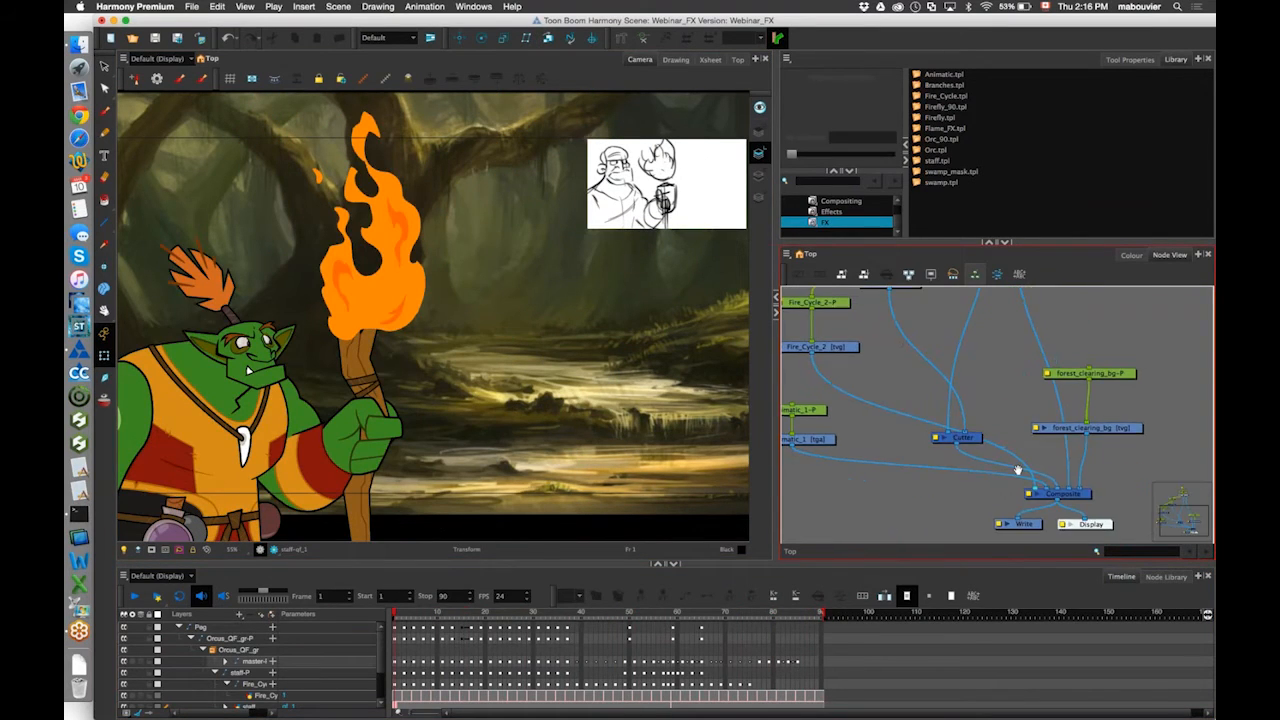
scroll(995, 415, "up", 3)
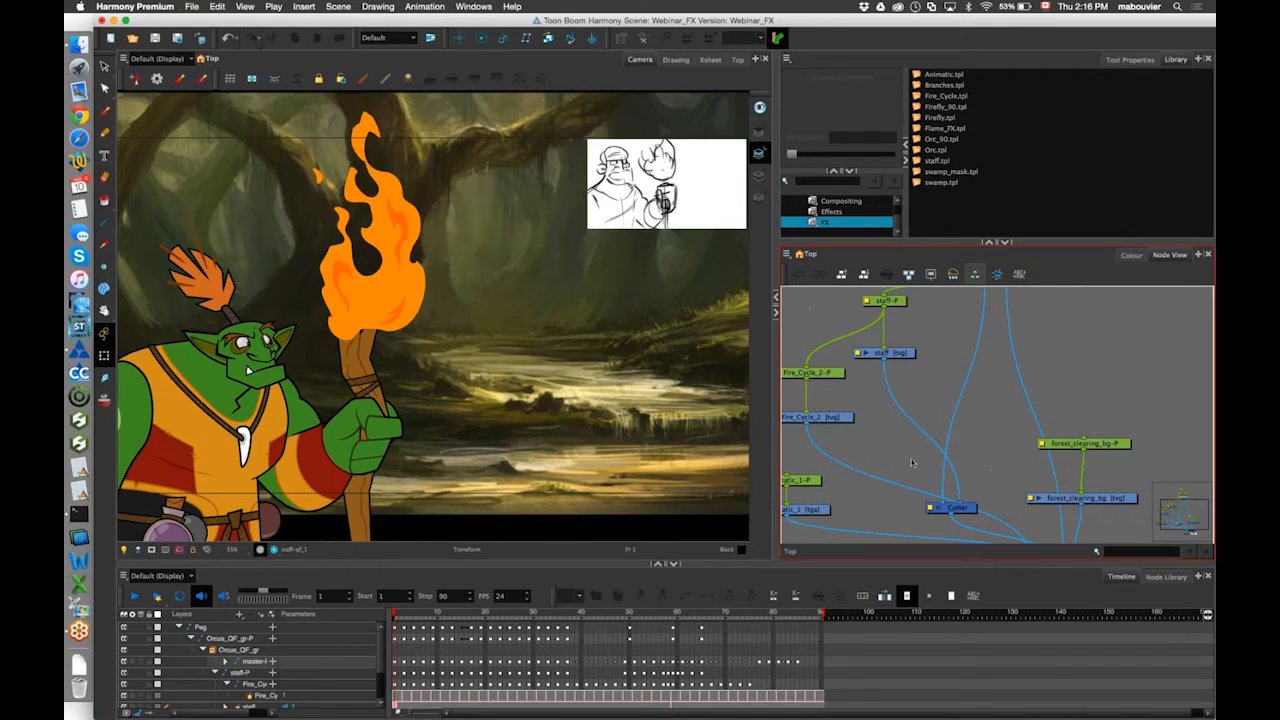
scroll(995, 415, "up", 1)
Preview the rendered frame in the Camera view, return to the OpenGL display, and look closely at the flame on the staff.
left_click(274, 550)
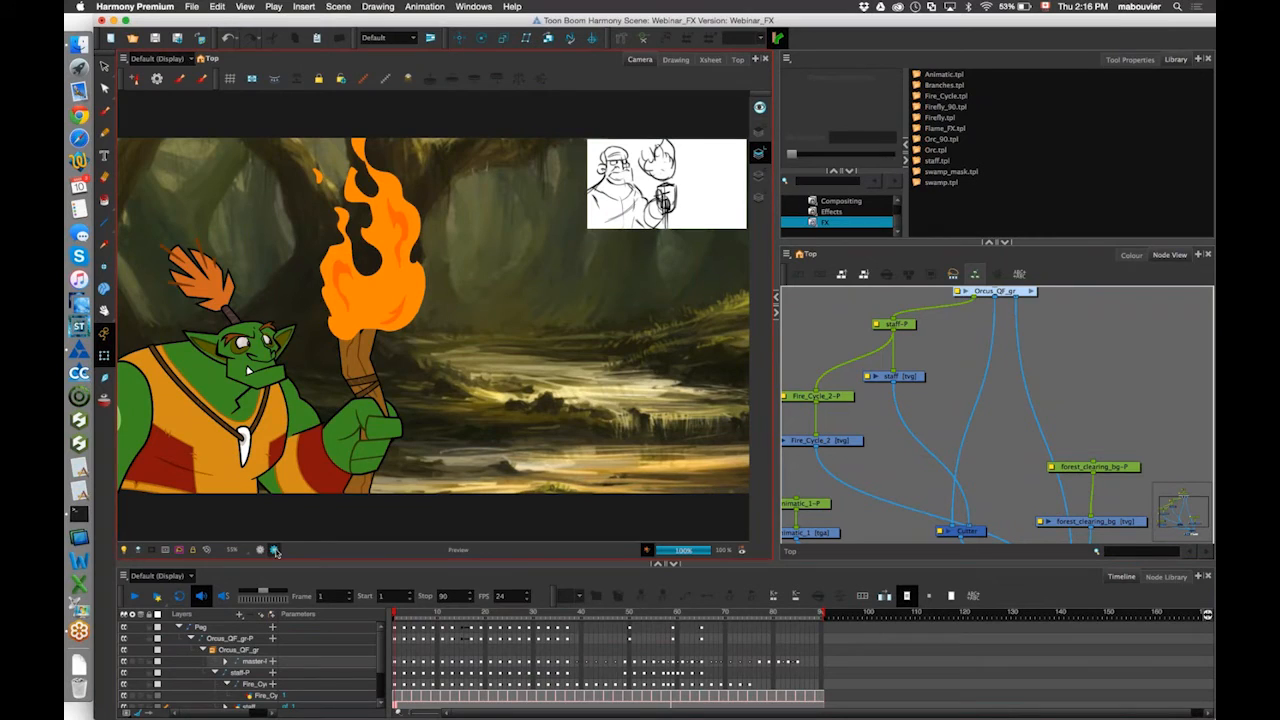
left_click(266, 545)
scroll(164, 451, "up", 2)
scroll(164, 451, "up", 2)
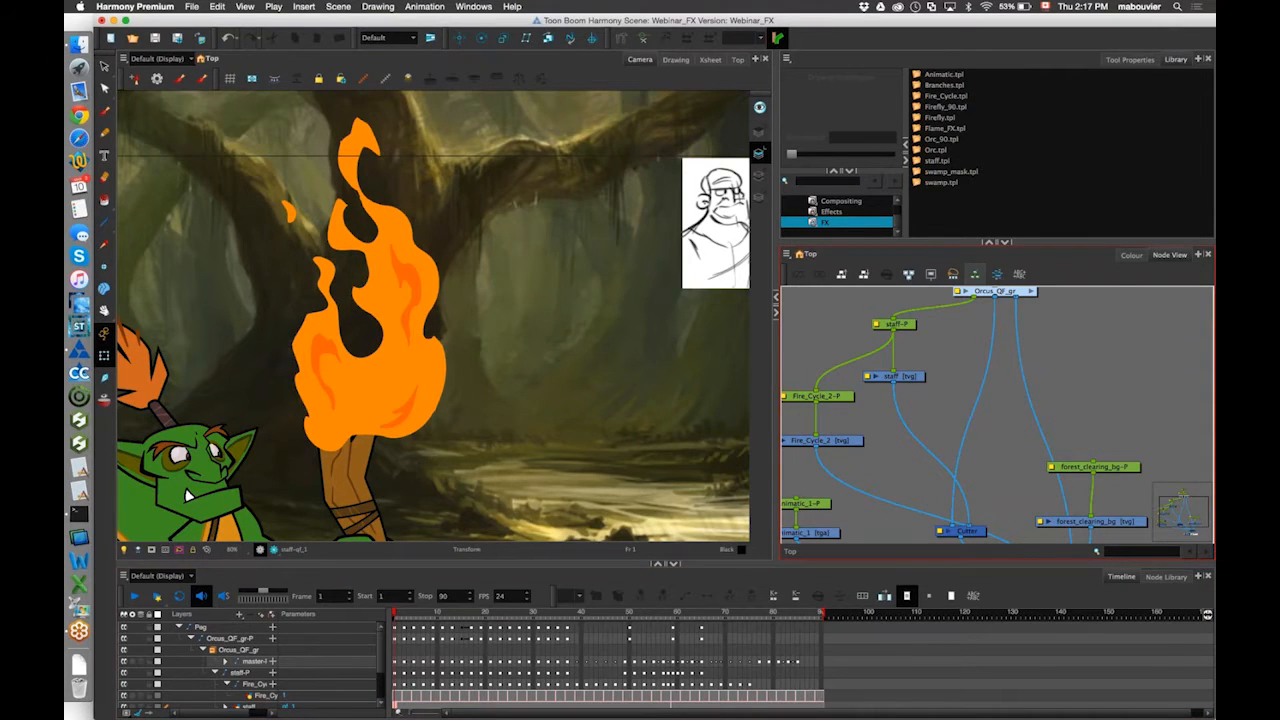
Rearrange the fire cycle and Animatic nodes to free up space around the fire drawing, and show the Node Library.
left_click_drag(860, 420, 949, 379)
left_click_drag(828, 304, 908, 376)
left_click_drag(886, 456, 803, 500)
left_click_drag(999, 494, 937, 460)
left_click(1166, 577)
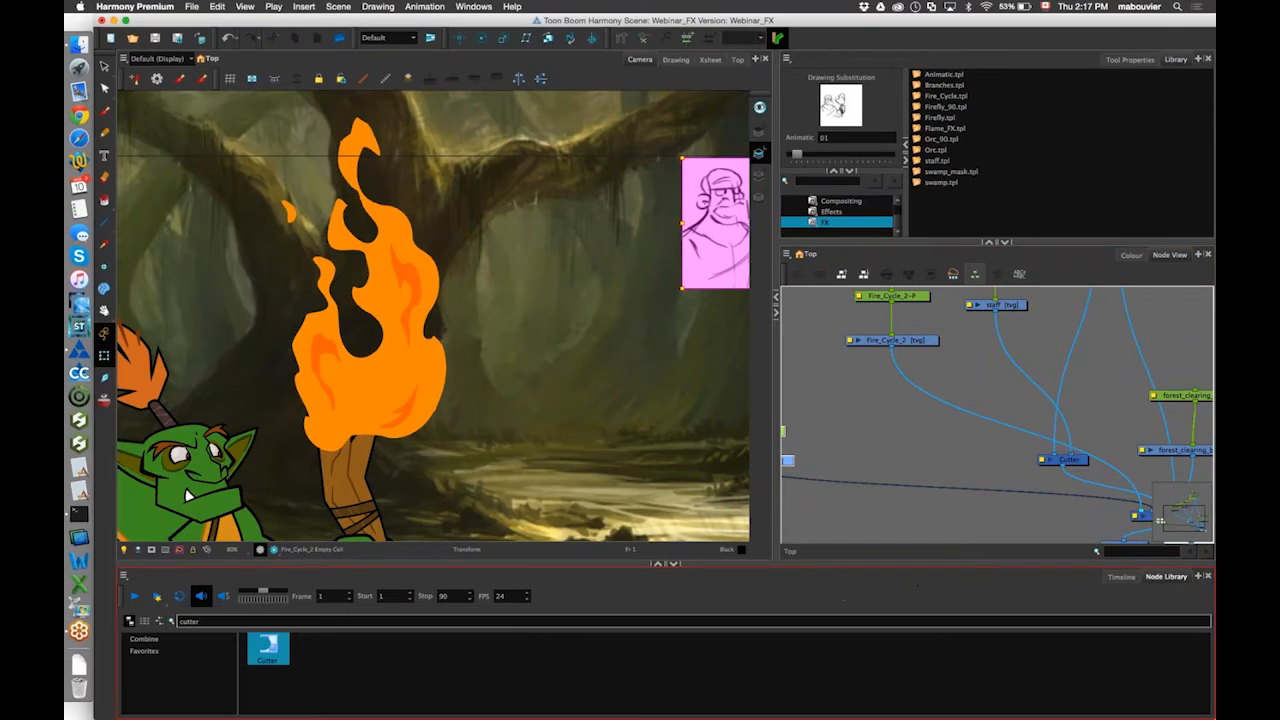
left_click(534, 621)
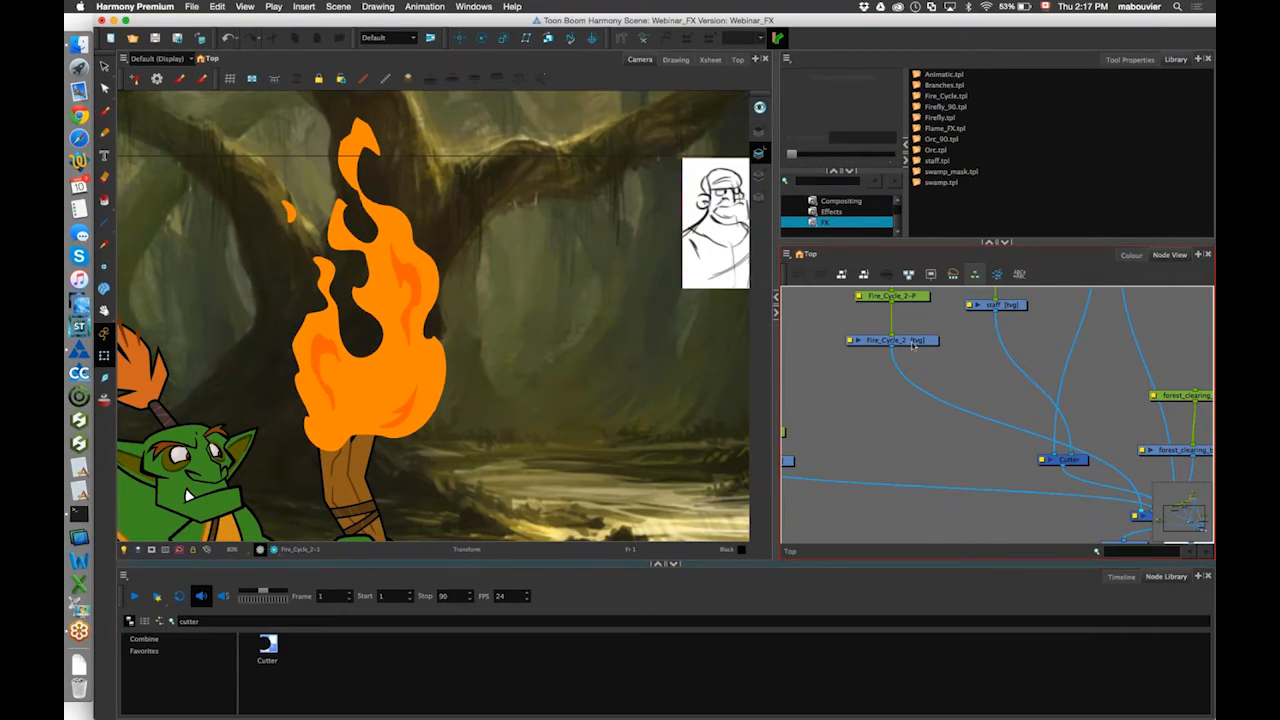
Open the Fire_Cycle_2 drawing in the Drawing view.
left_click(912, 343)
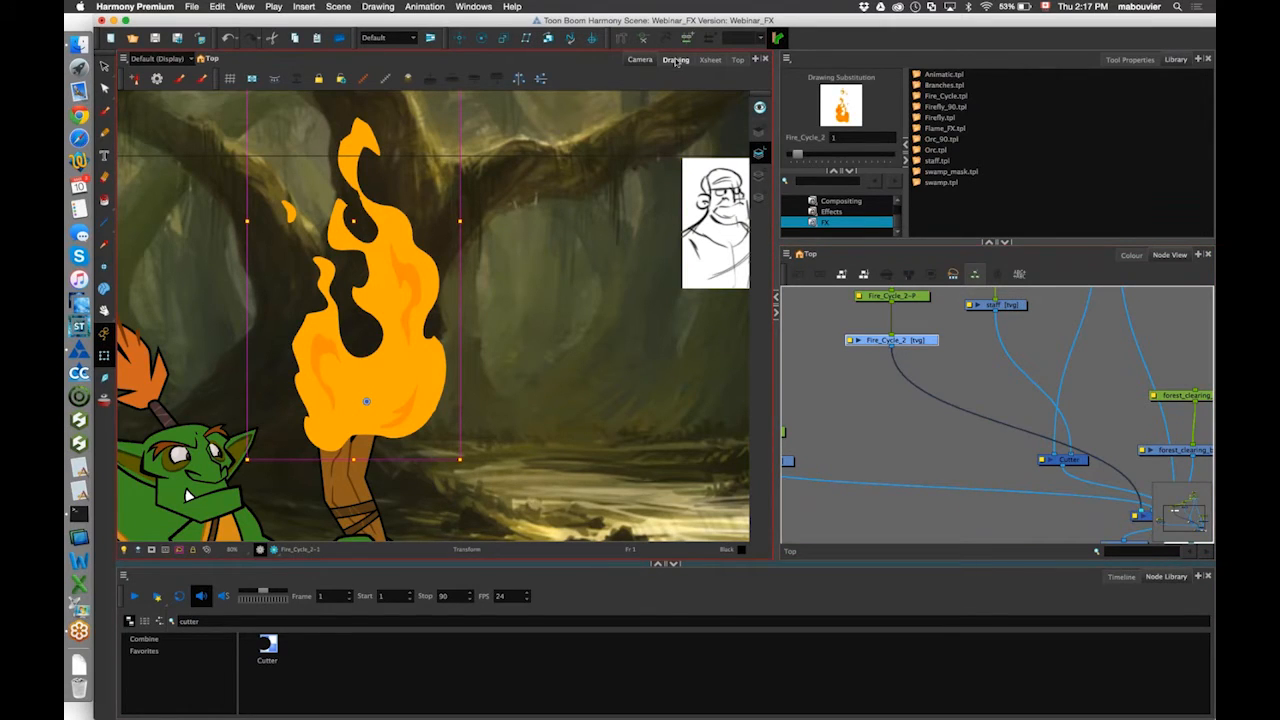
left_click(676, 60)
left_click(924, 343)
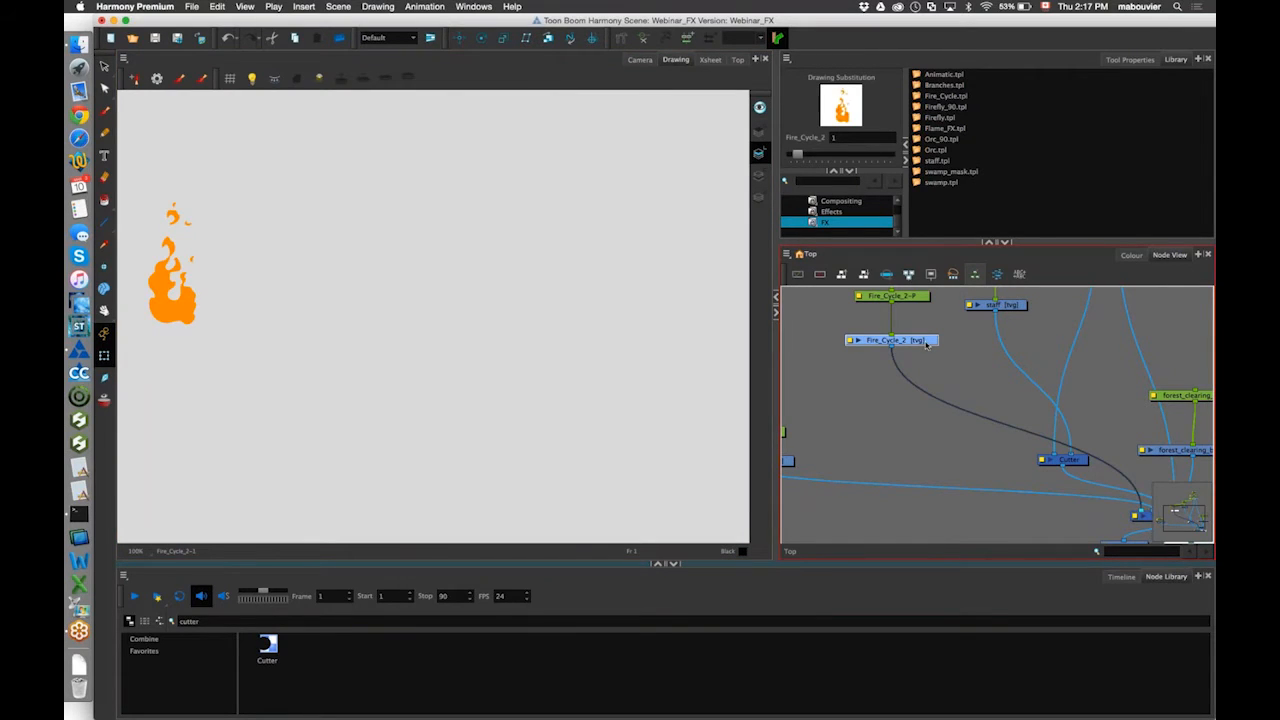
left_click(654, 63)
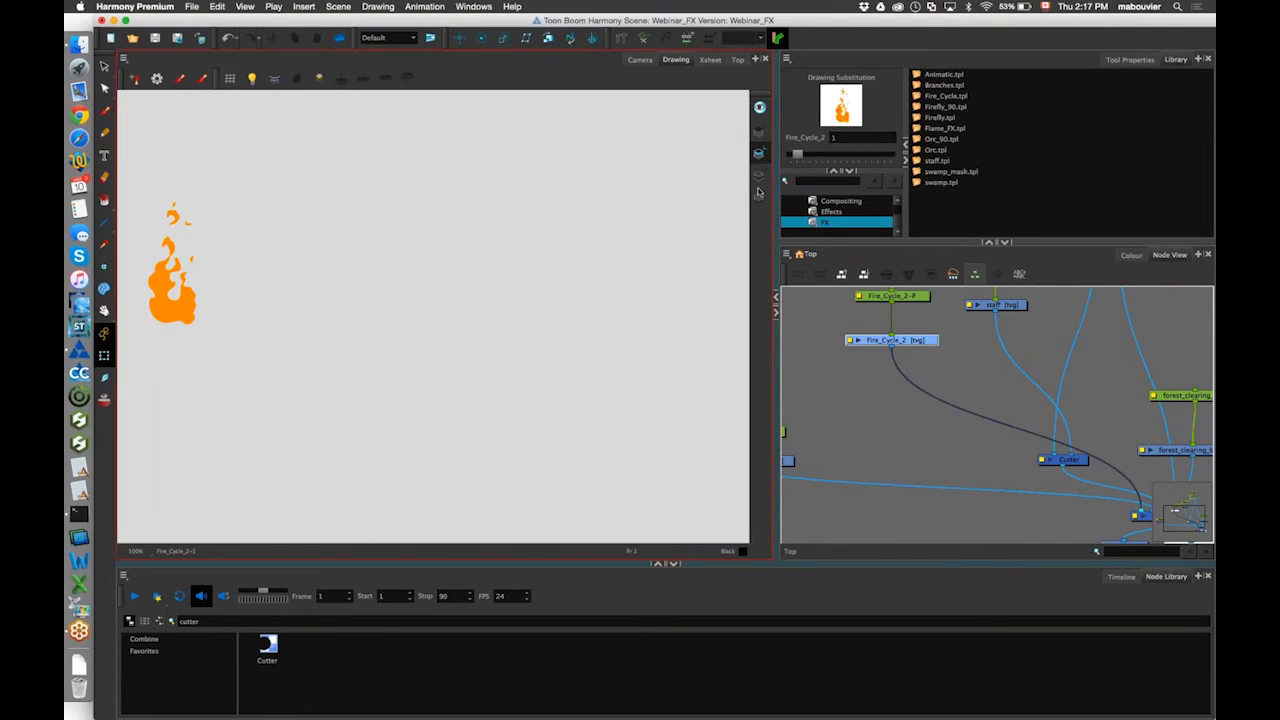
Cycle through the fire drawing's Overlay, Line Art, Colour Art and Underlay layers, ending on Line Art.
left_click(760, 133)
left_click(760, 154)
left_click(760, 177)
left_click(759, 199)
left_click(760, 132)
left_click(760, 154)
left_click(760, 177)
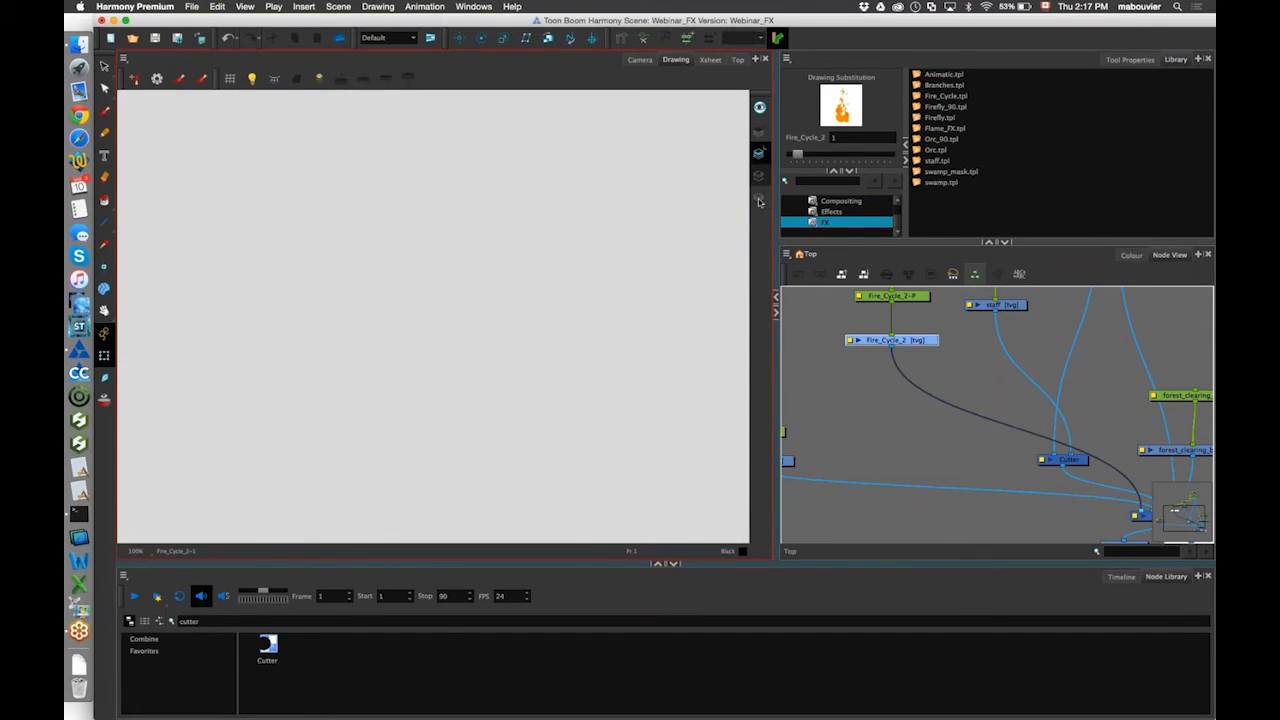
left_click(760, 154)
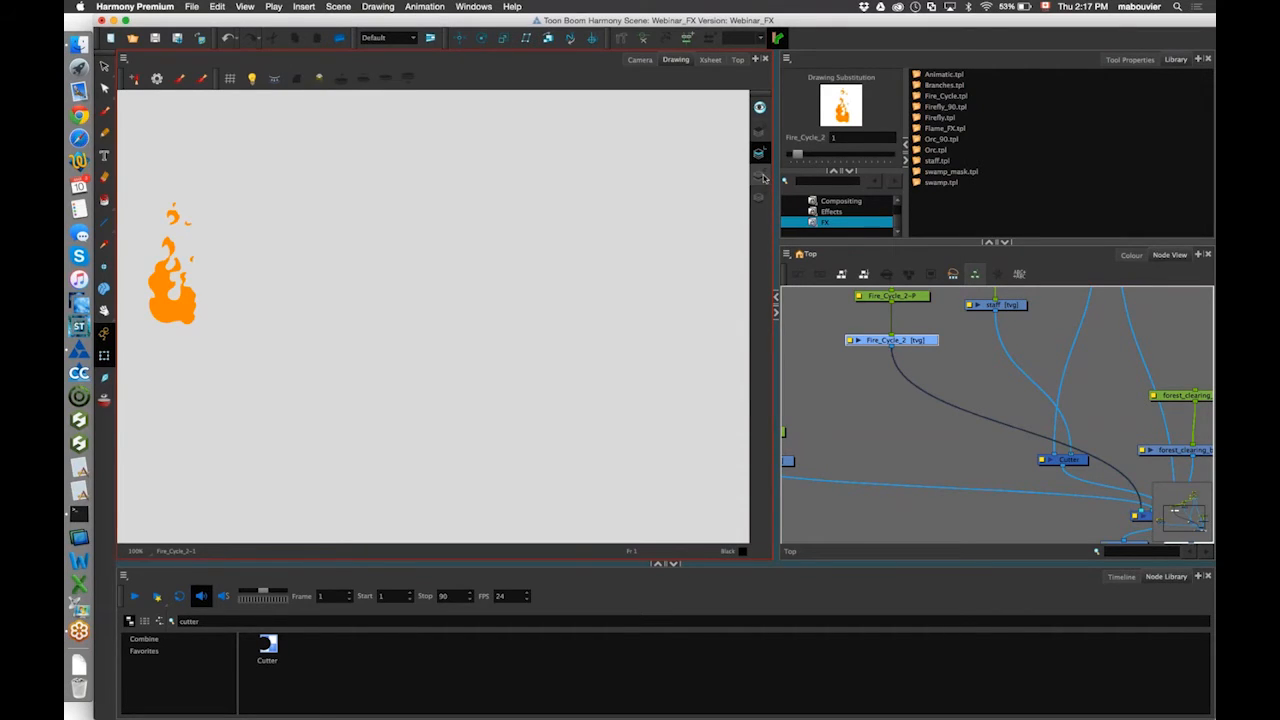
Open the Advanced preferences to examine the Support Overlay and Underlay Arts option.
left_click(158, 8)
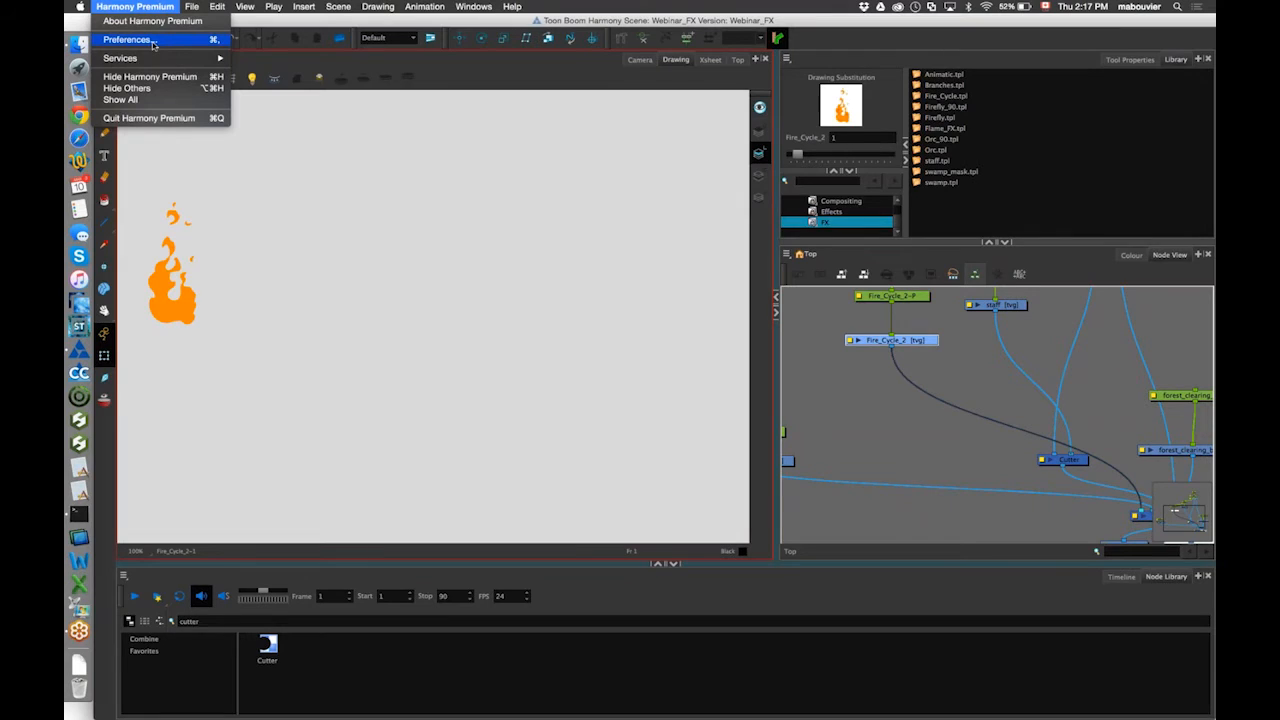
mouse_move(217, 7)
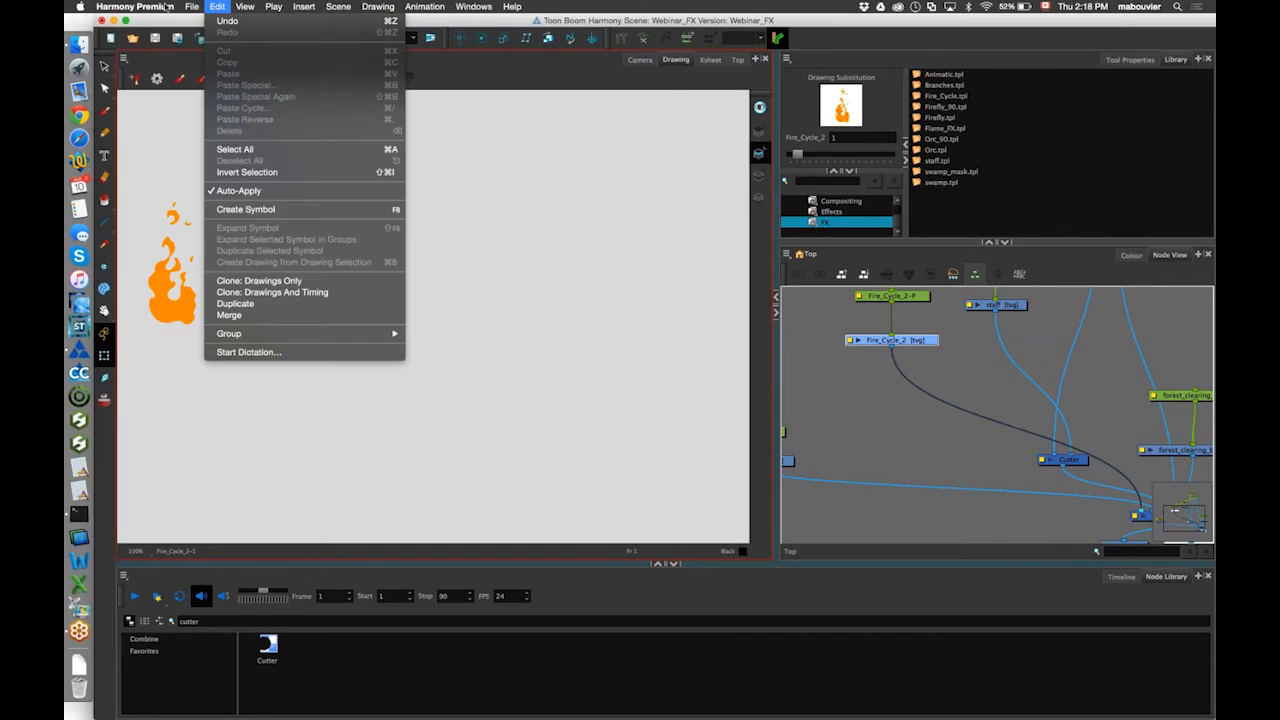
mouse_move(167, 7)
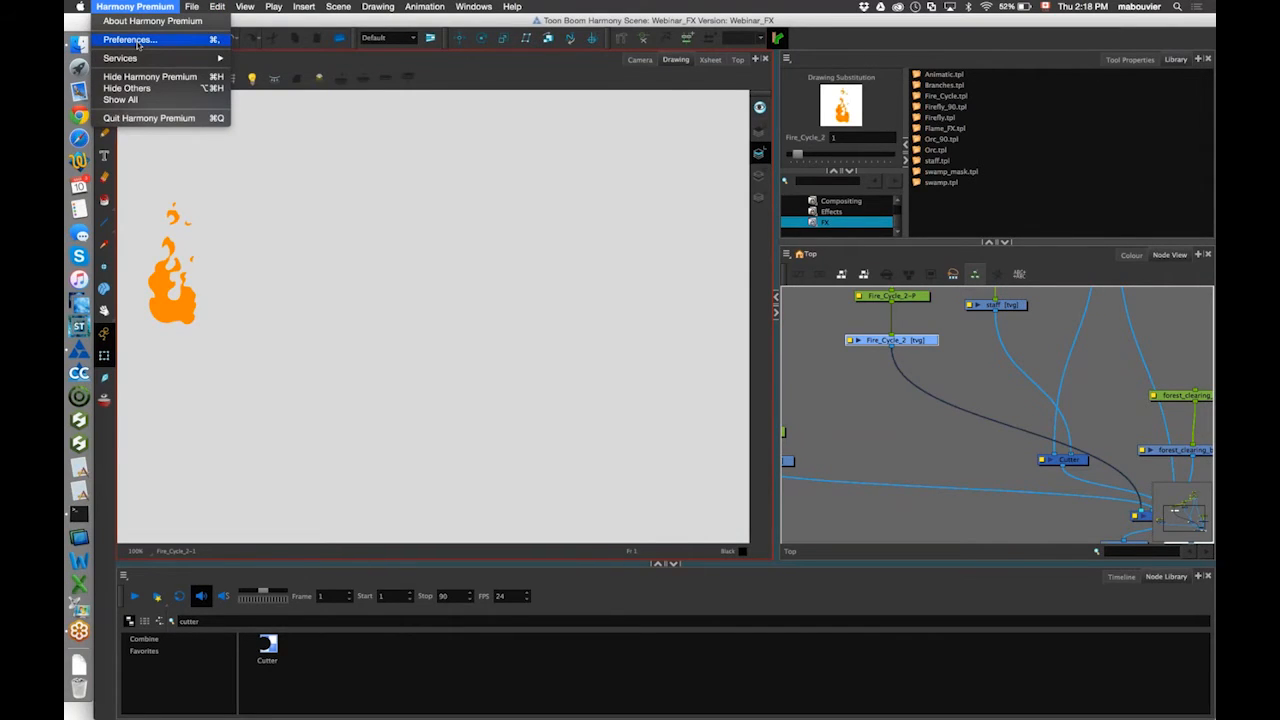
left_click(137, 40)
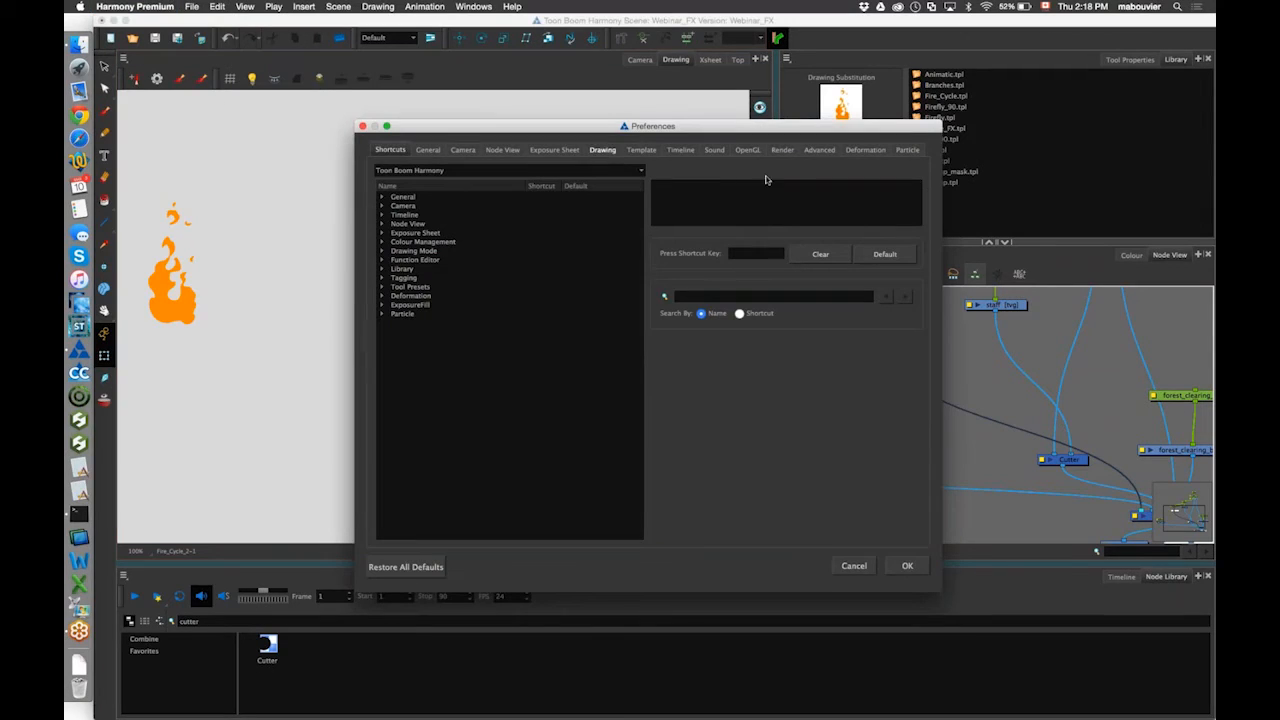
left_click(820, 150)
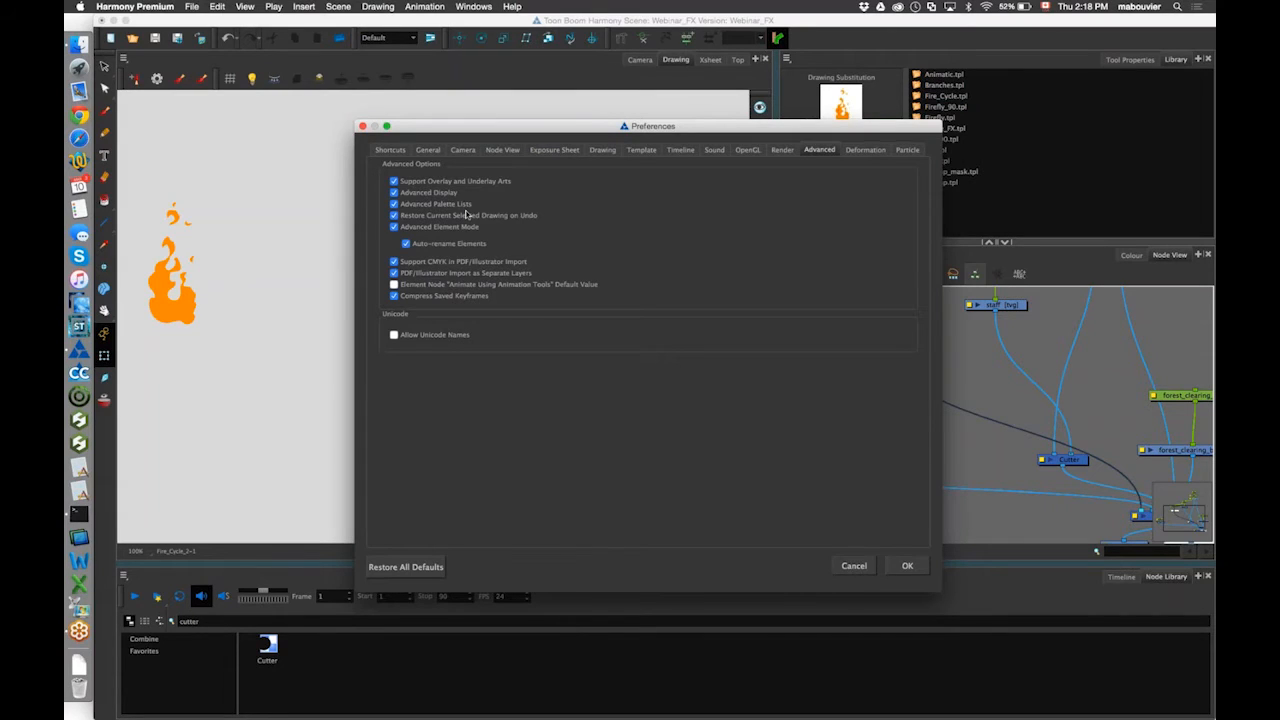
Try the Display Cardinal Coordinates option in the General preferences, turn it back off, and accept the preferences.
left_click(429, 151)
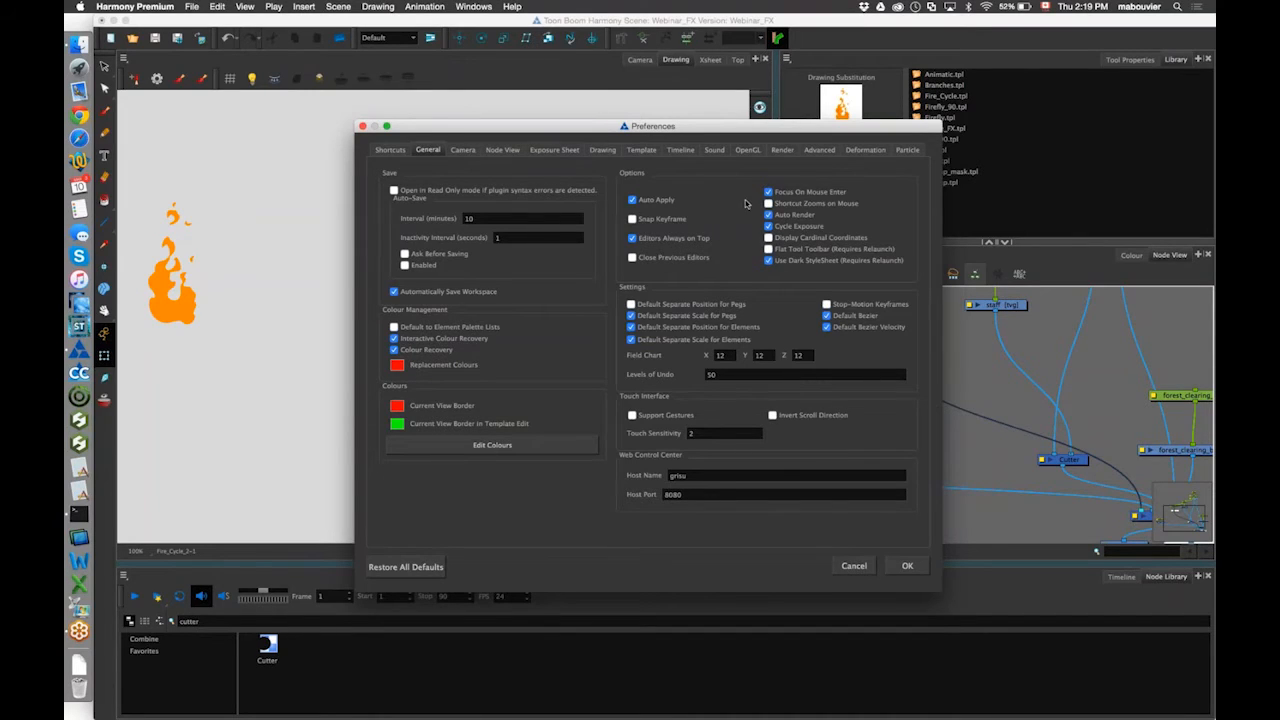
left_click(791, 240)
left_click(769, 239)
left_click(769, 239)
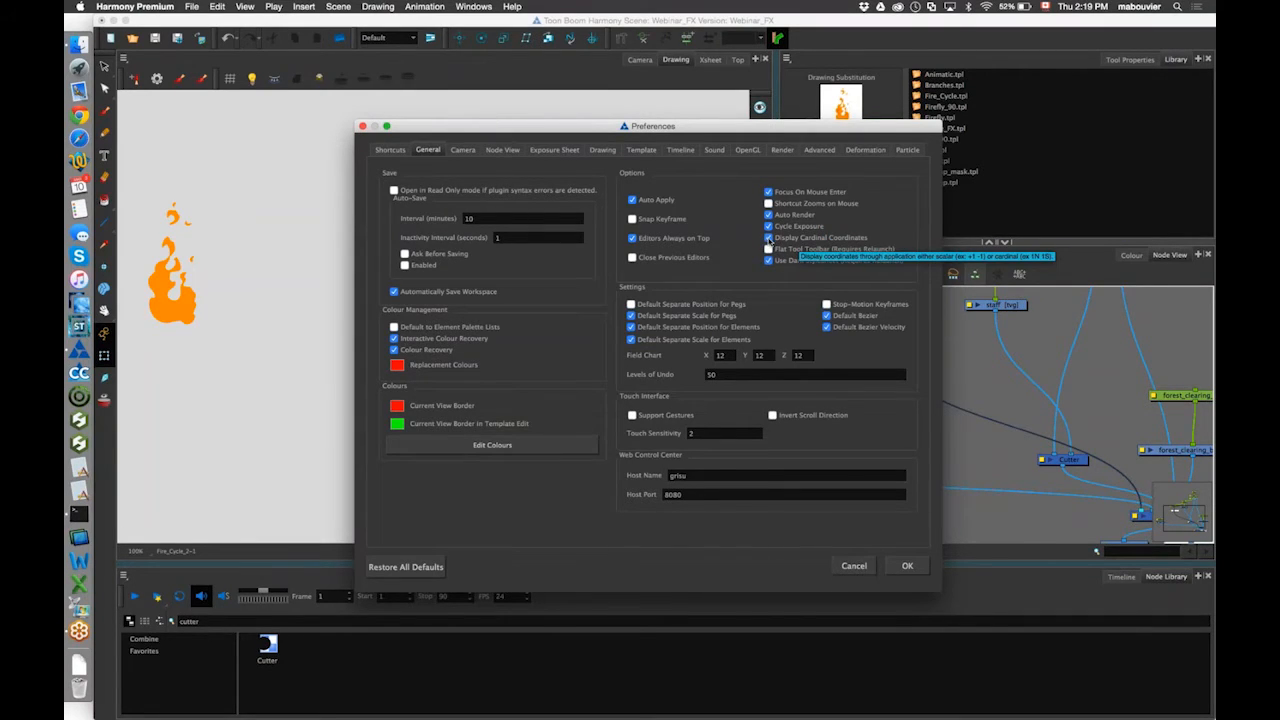
left_click(769, 239)
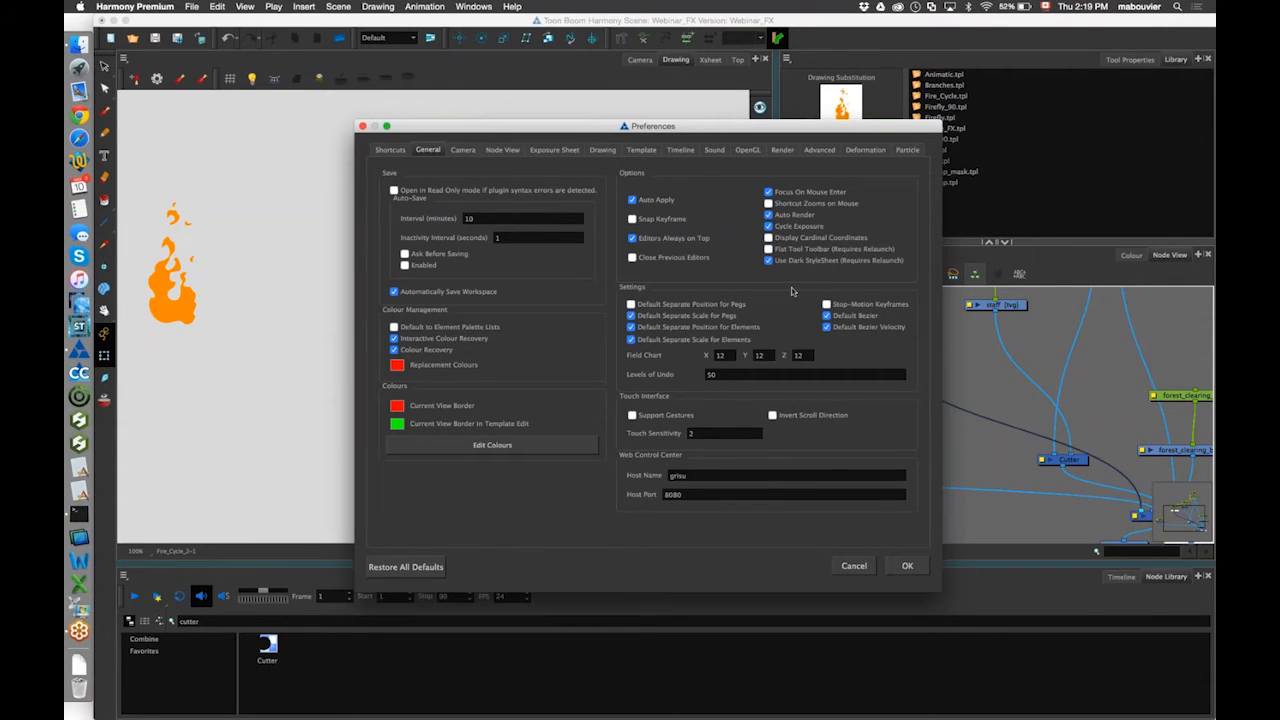
left_click(907, 566)
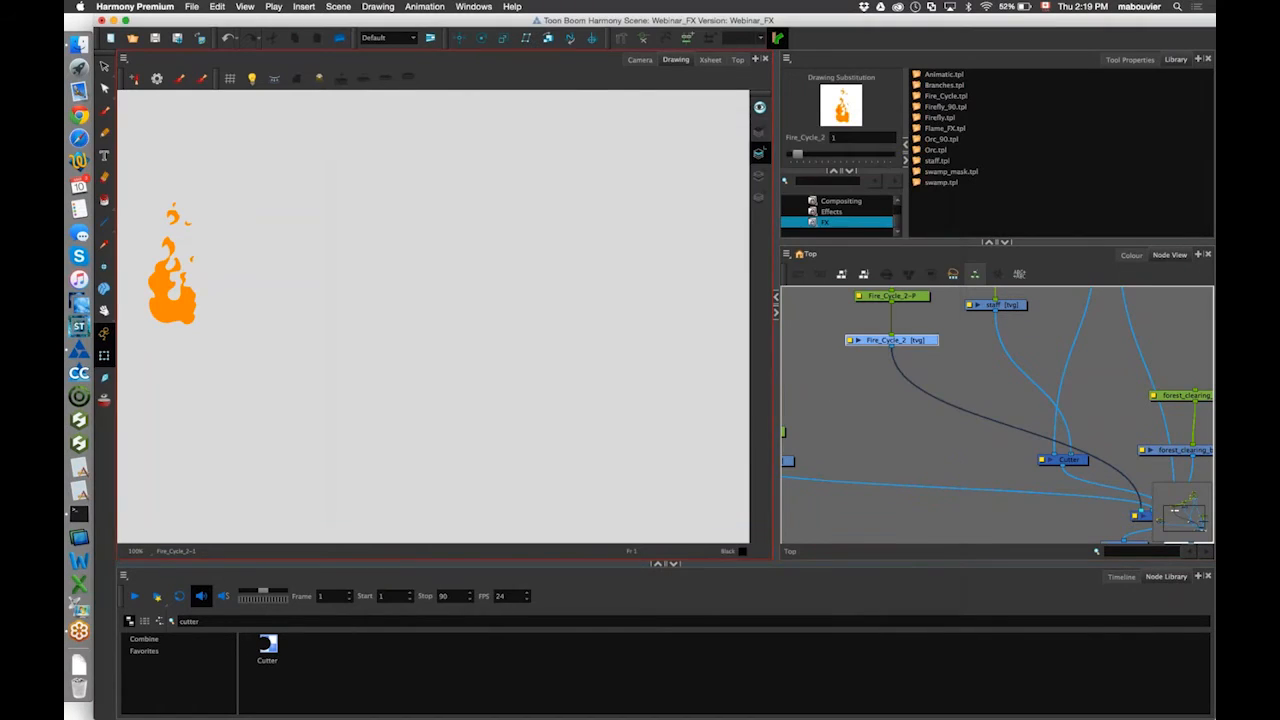
Enlarge and centre the fire drawing, inspect its Line Art and Overlay separately, and enable the preview of all art layers.
mouse_move(234, 280)
left_mouse_down()
mouse_move(407, 304)
mouse_move(546, 377)
mouse_move(543, 317)
left_mouse_up()
key("2")
key("2")
key("2")
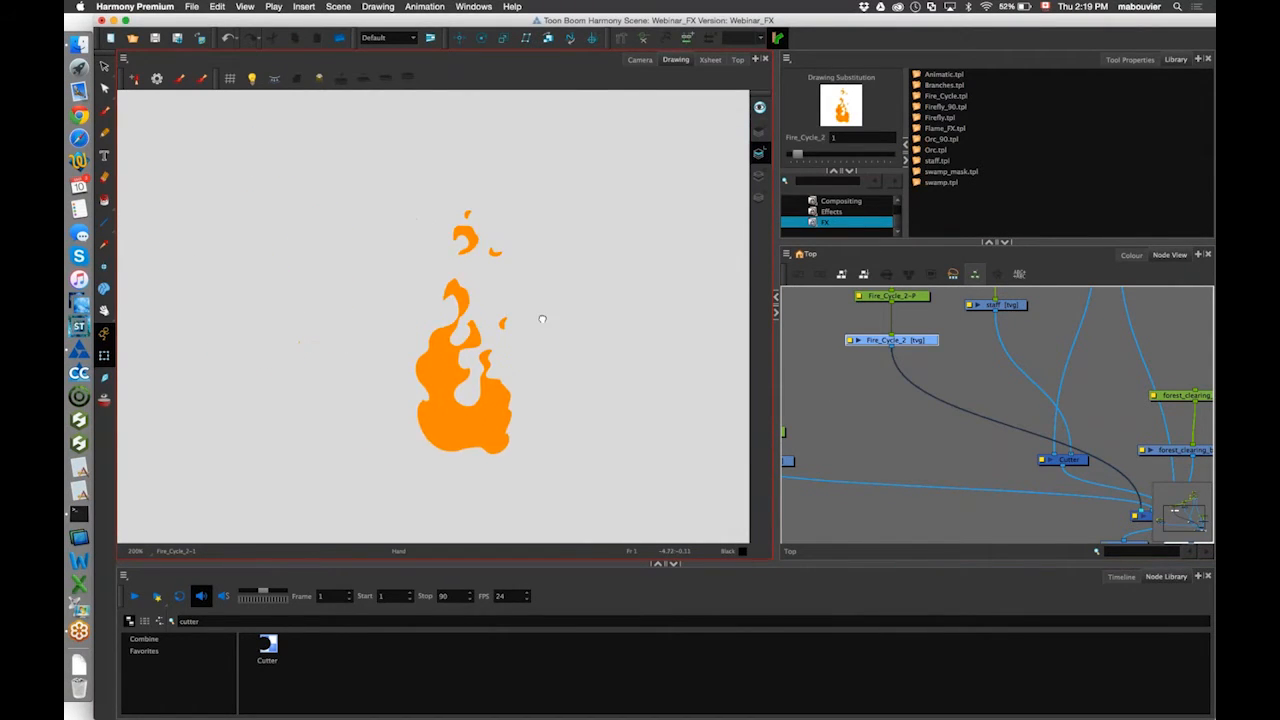
left_click(759, 155)
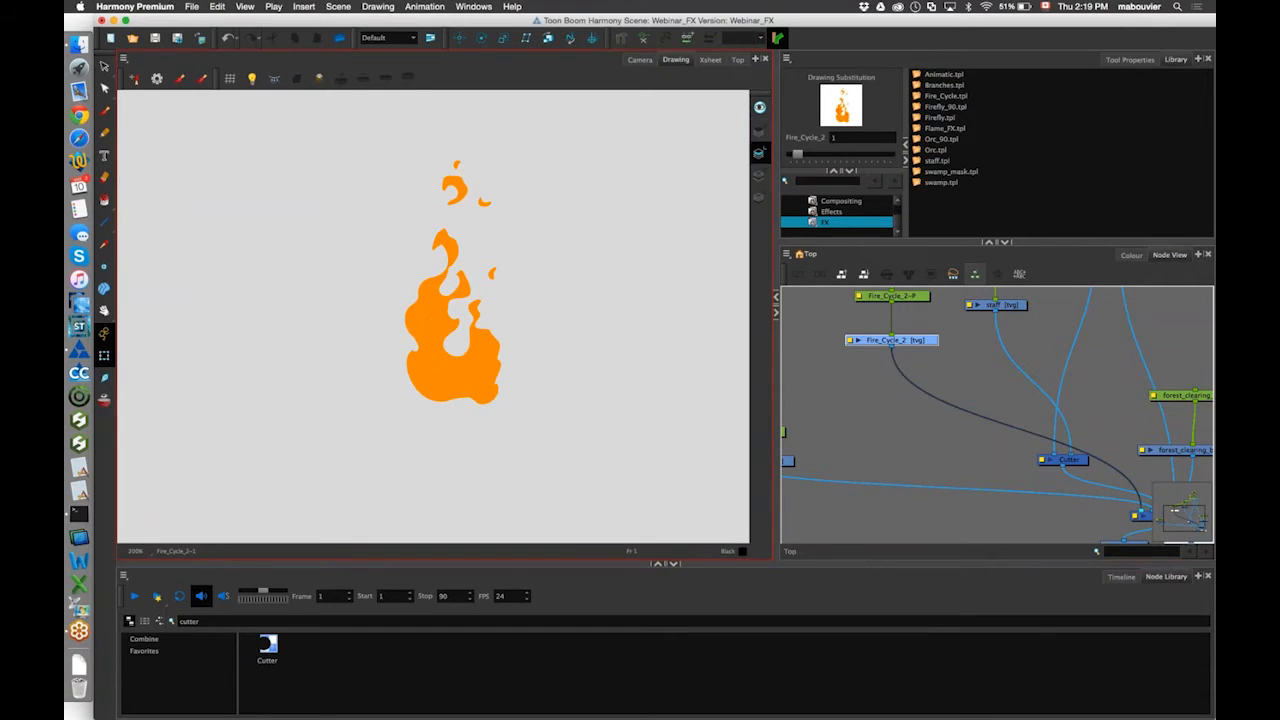
left_click(760, 131)
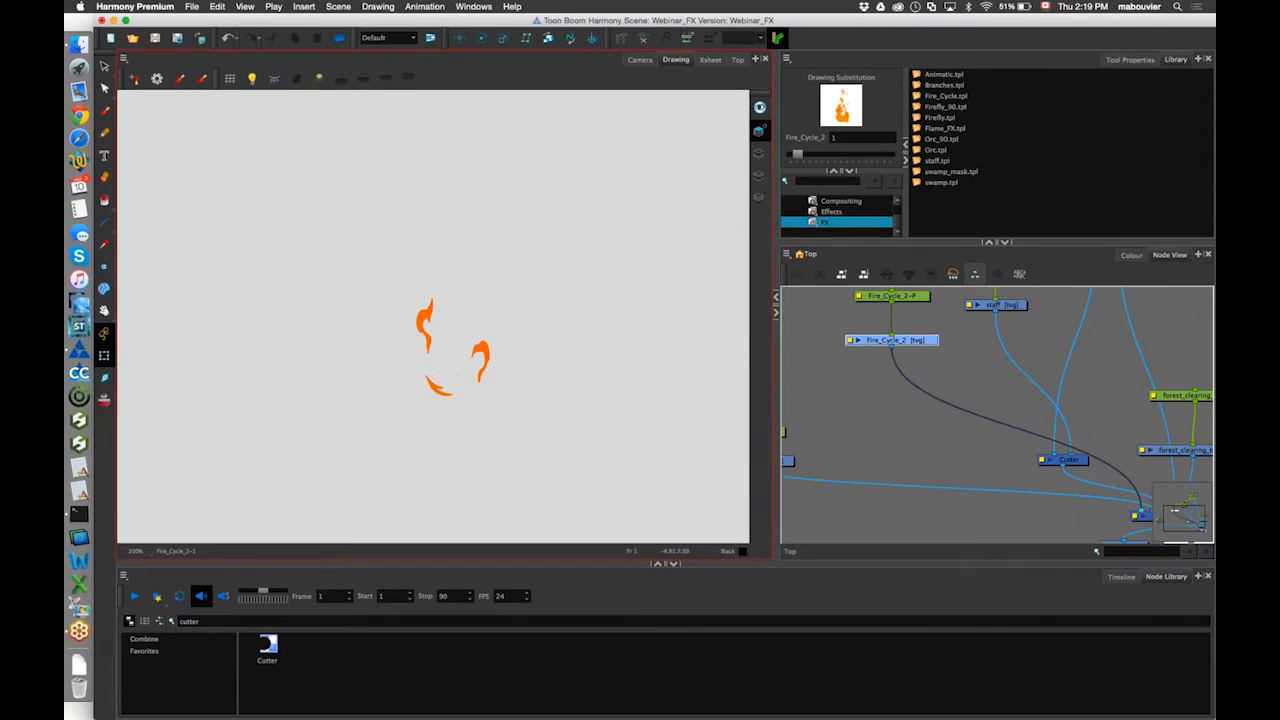
left_click(760, 108)
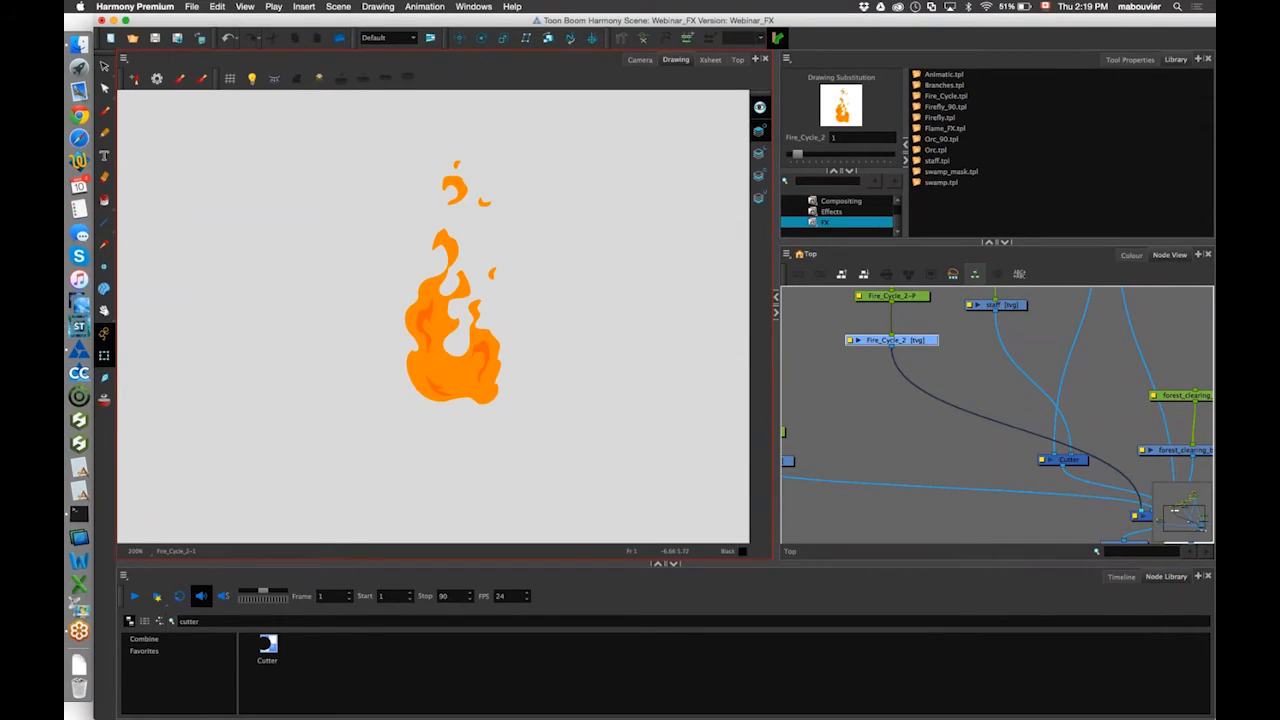
Advance through the fire cycle's frames to examine how the flame drawings change.
key("period")
key("period")
key("period")
key("period")
key("period")
key("period")
key("period")
key("period")
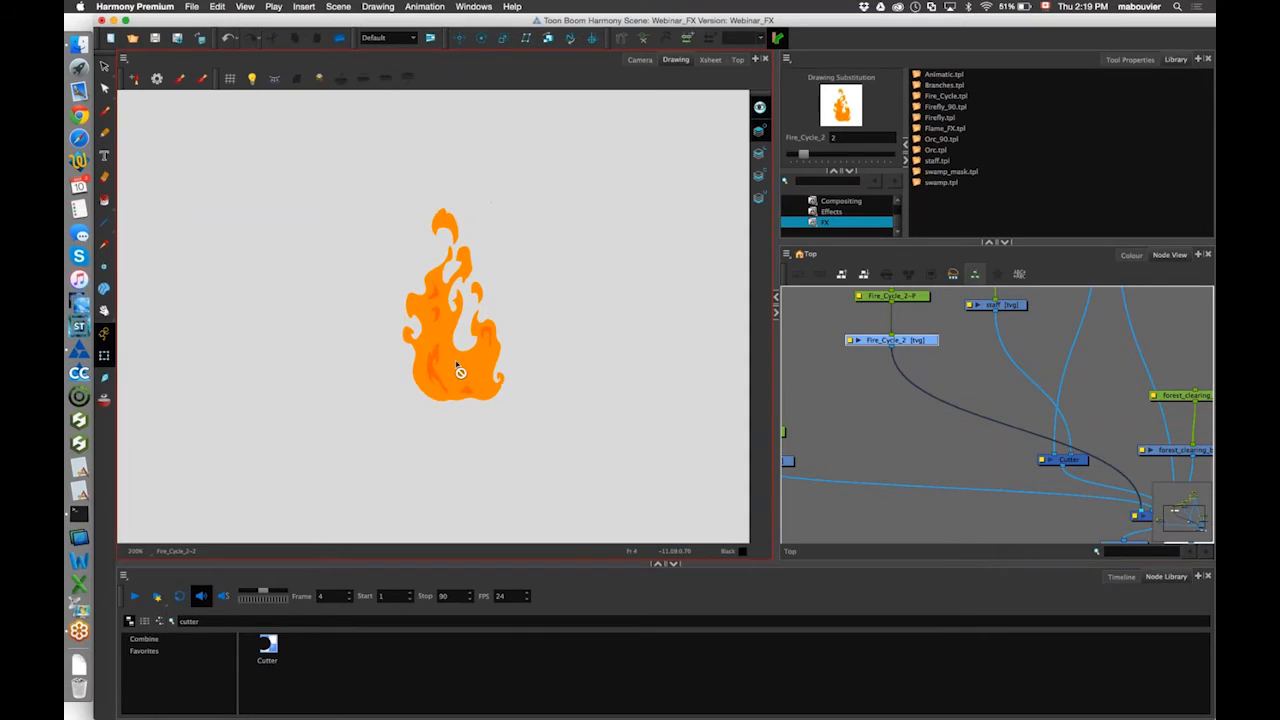
key("period")
key("period")
key("period")
key("period")
key("period")
key("period")
key("period")
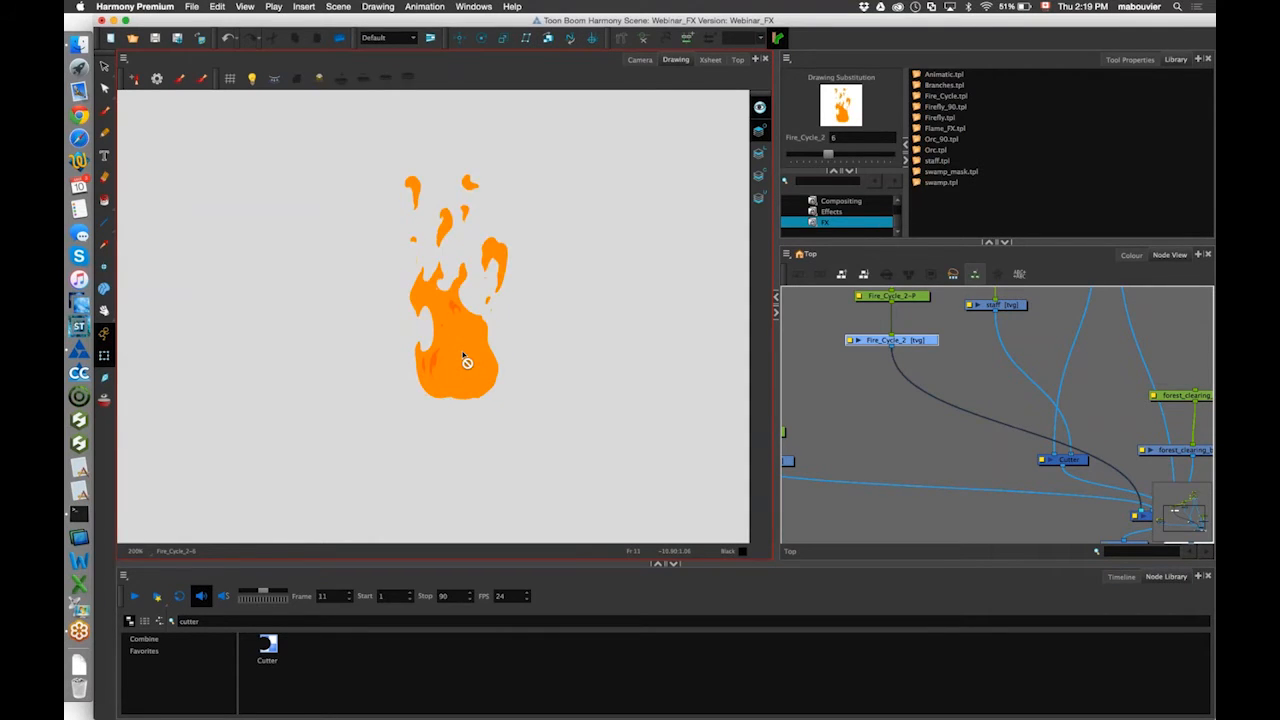
Isolate the flame's Overlay and Line Art again, and display all art layers together with Line Art active.
left_click(761, 134)
left_click(761, 134)
left_click(761, 154)
left_click(761, 109)
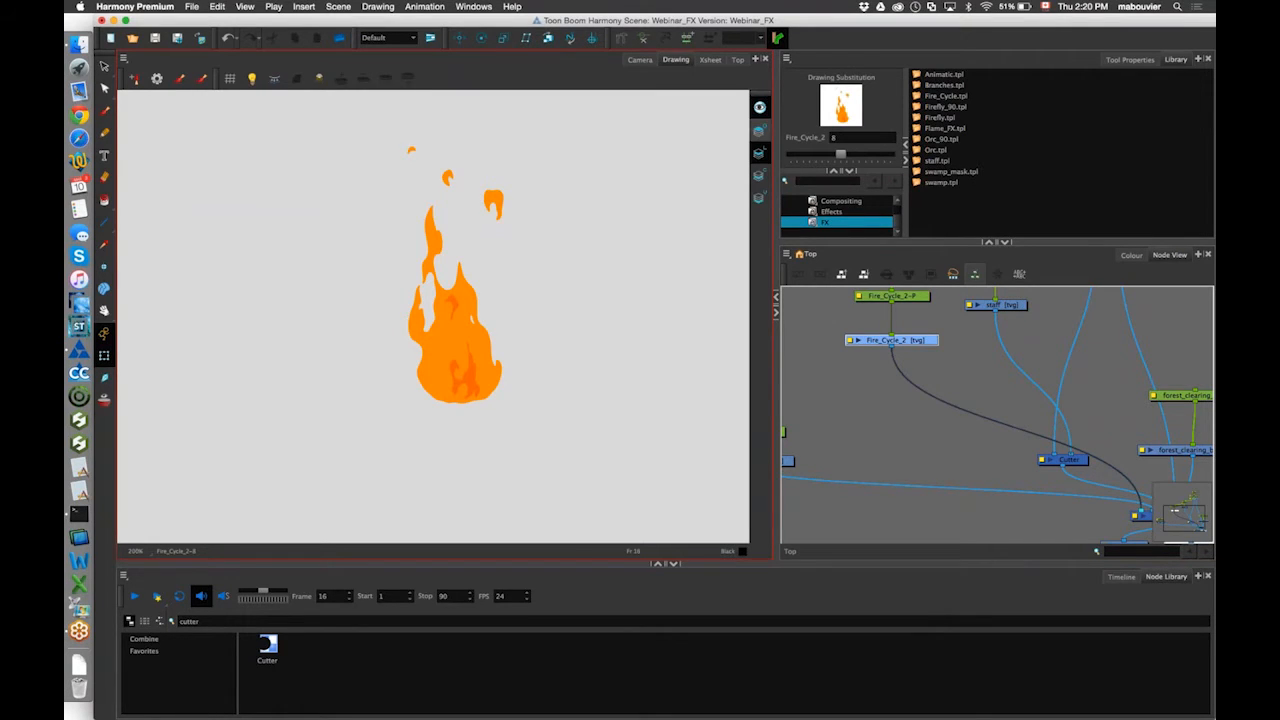
Return to the Camera view of the full scene and select the Fire_Cycle_2 drawing node.
left_click(640, 59)
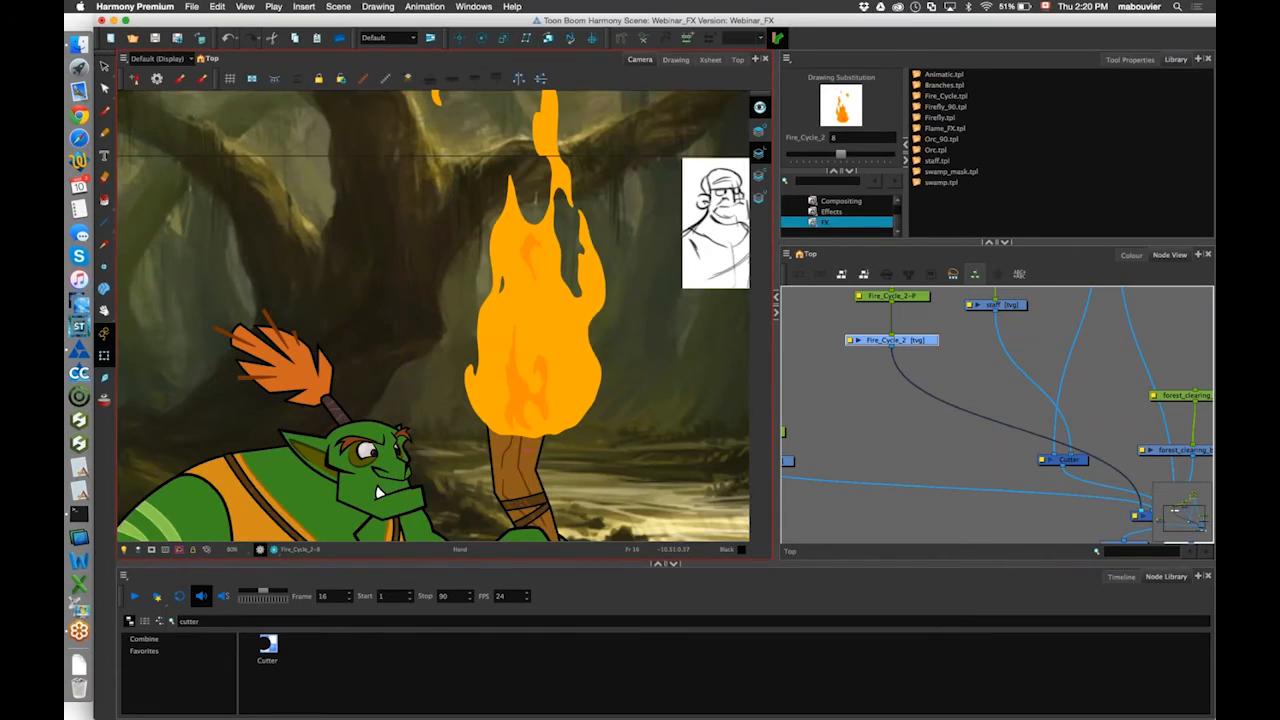
left_click_drag(530, 400, 448, 422)
key("1")
left_click(902, 344)
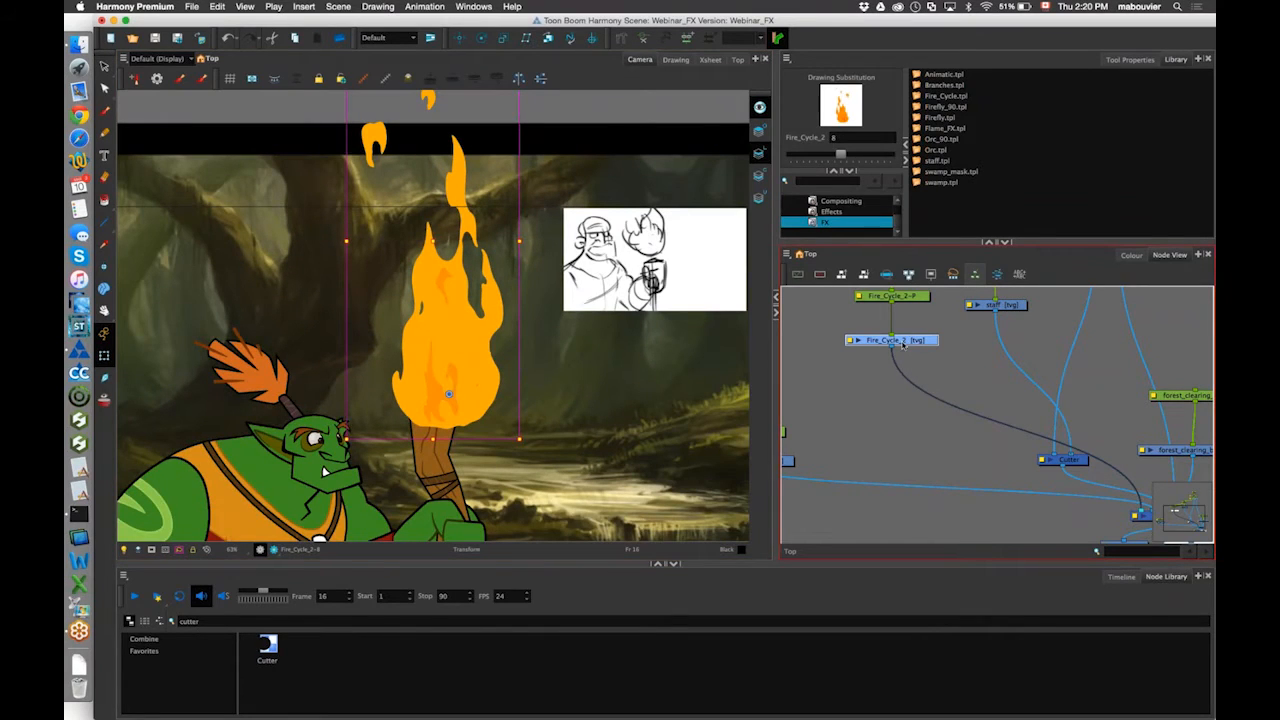
left_click_drag(1151, 369, 1152, 382)
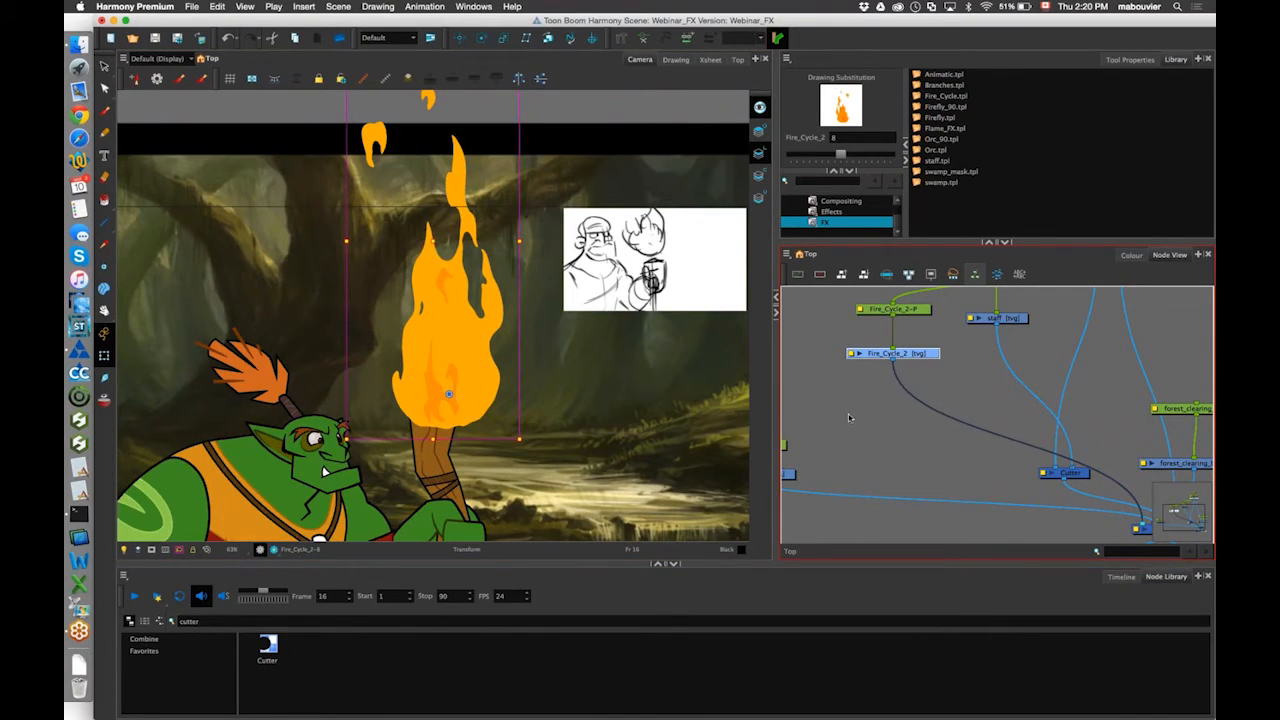
Search the node library for "select" and insert a Layer-Selector node into the connection just below Fire_Cycle_2.
left_click(236, 621)
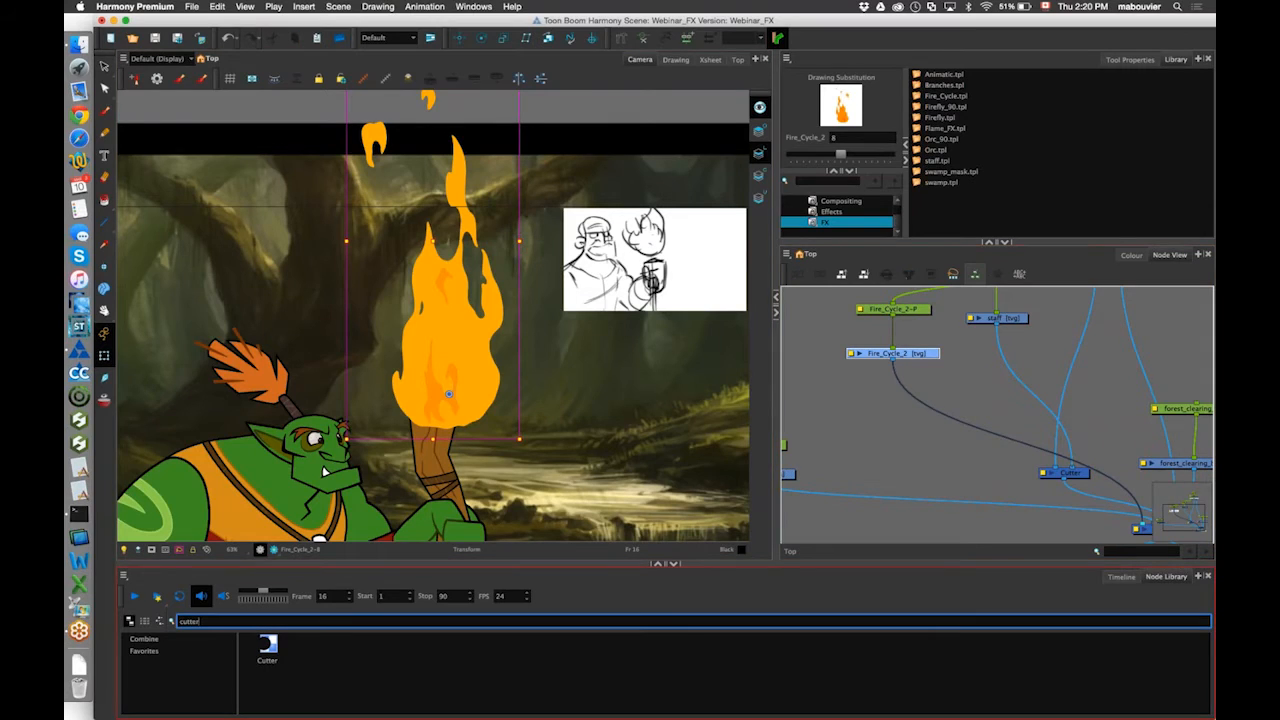
key("BackSpace")
key("BackSpace")
key("BackSpace")
key("BackSpace")
key("BackSpace")
key("BackSpace")
type("selec")
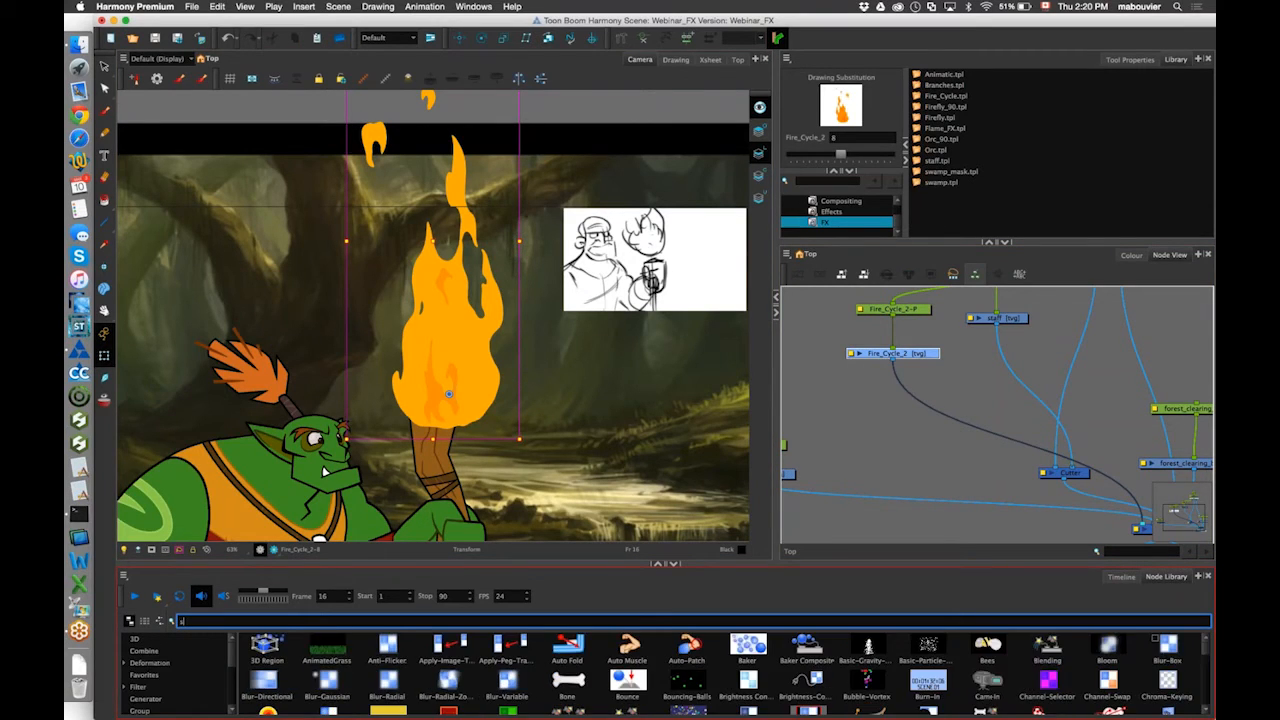
type("t")
left_click(450, 648)
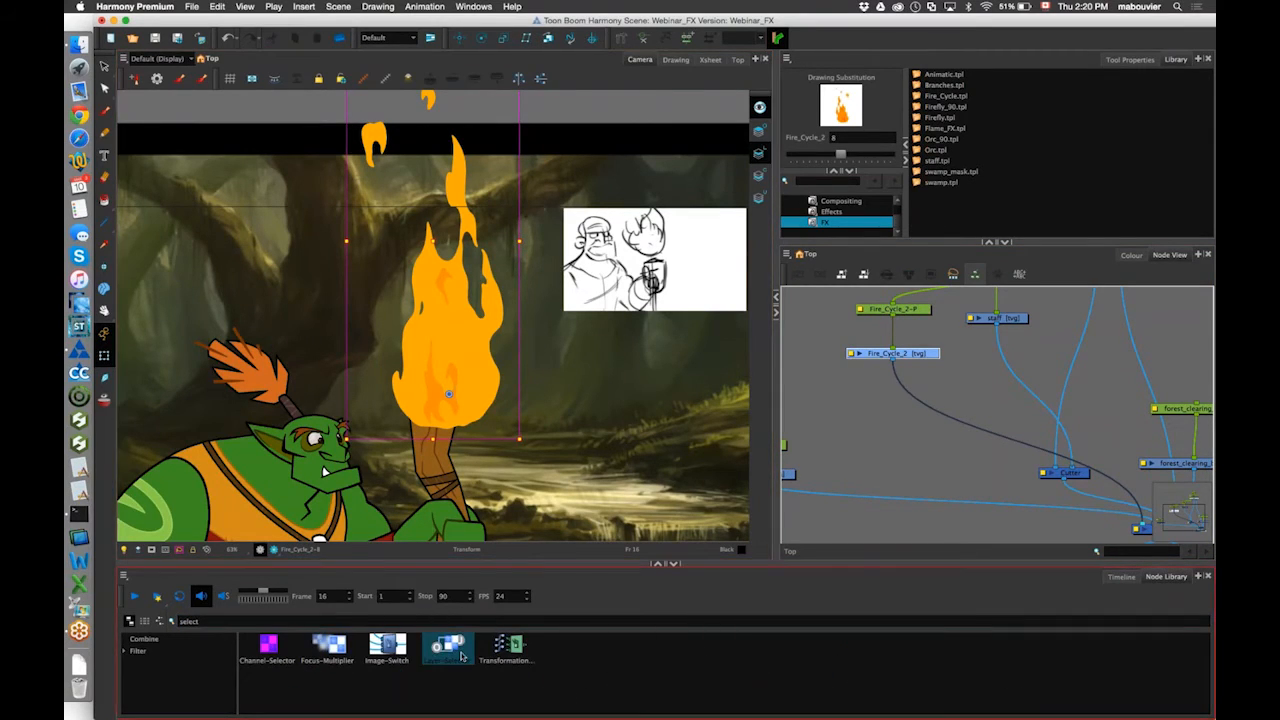
left_click_drag(456, 651, 886, 410)
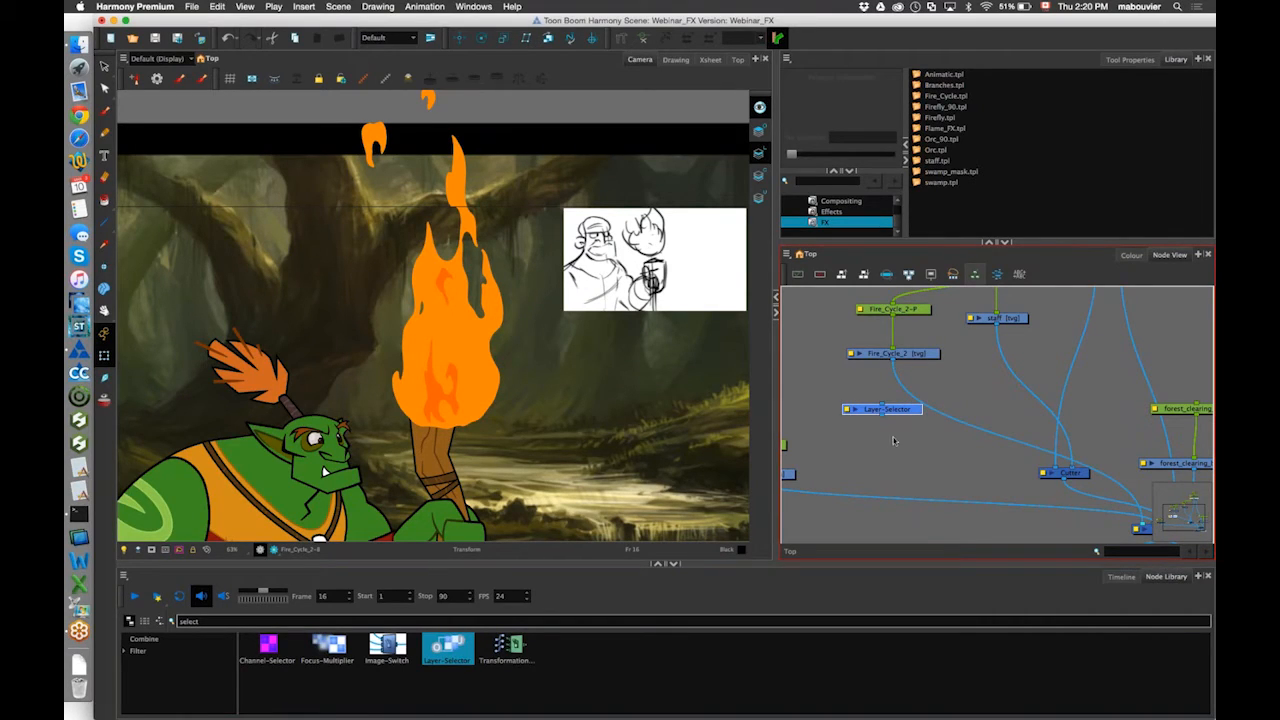
mouse_move(906, 413)
left_mouse_down()
mouse_move(877, 421)
mouse_move(858, 407)
mouse_move(939, 398)
mouse_move(918, 402)
left_mouse_up()
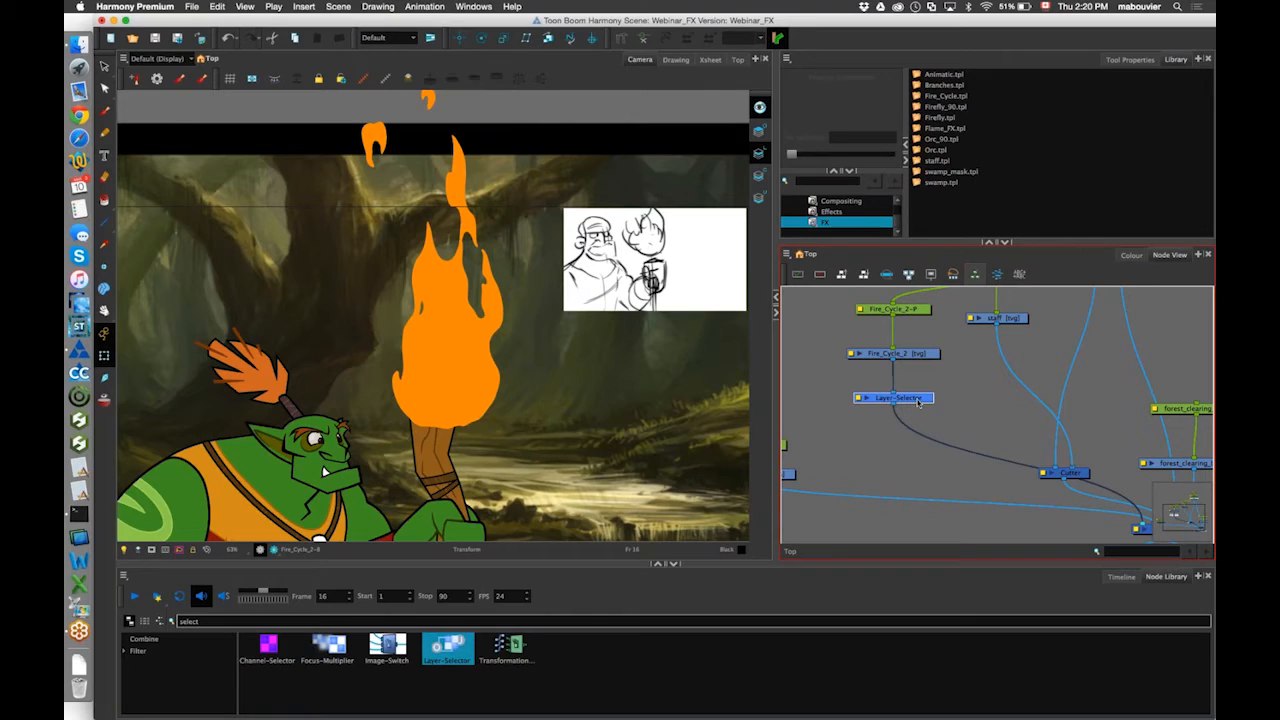
mouse_move(917, 400)
left_mouse_down()
mouse_move(929, 400)
mouse_move(915, 402)
left_mouse_up()
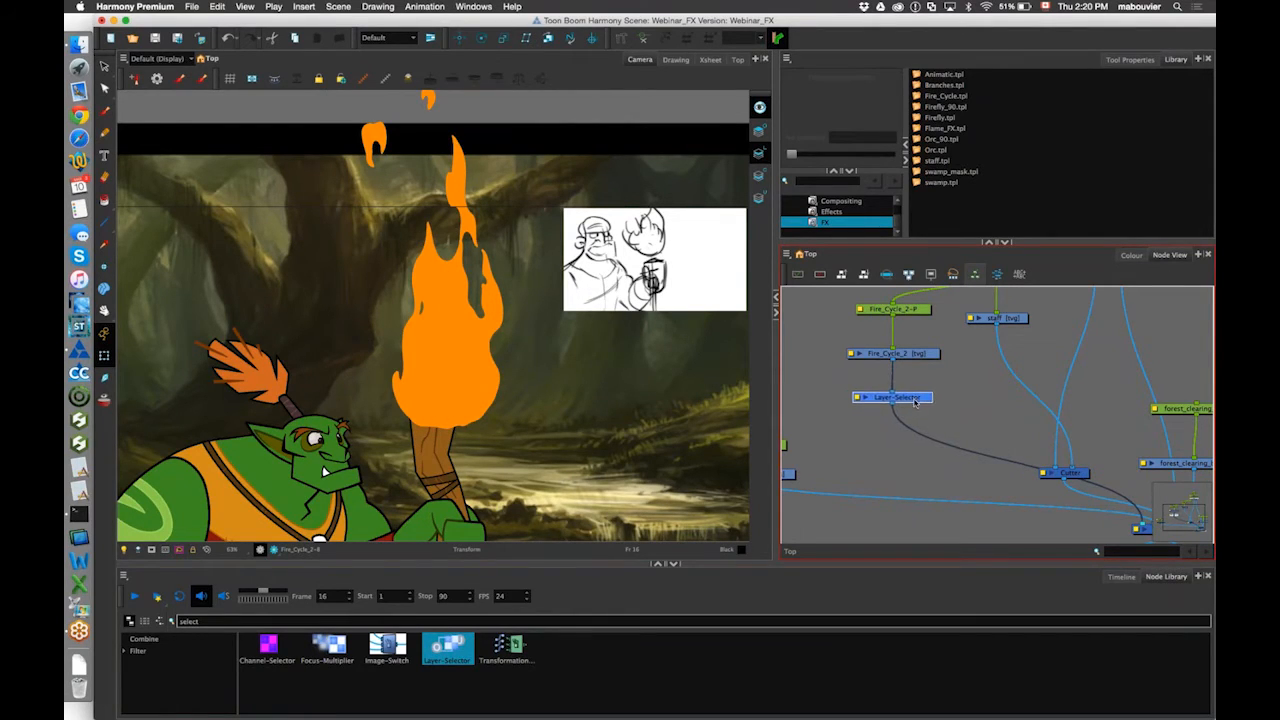
Rename the inserted Layer-Selector node as LS_LA in its layer properties.
left_click(857, 397)
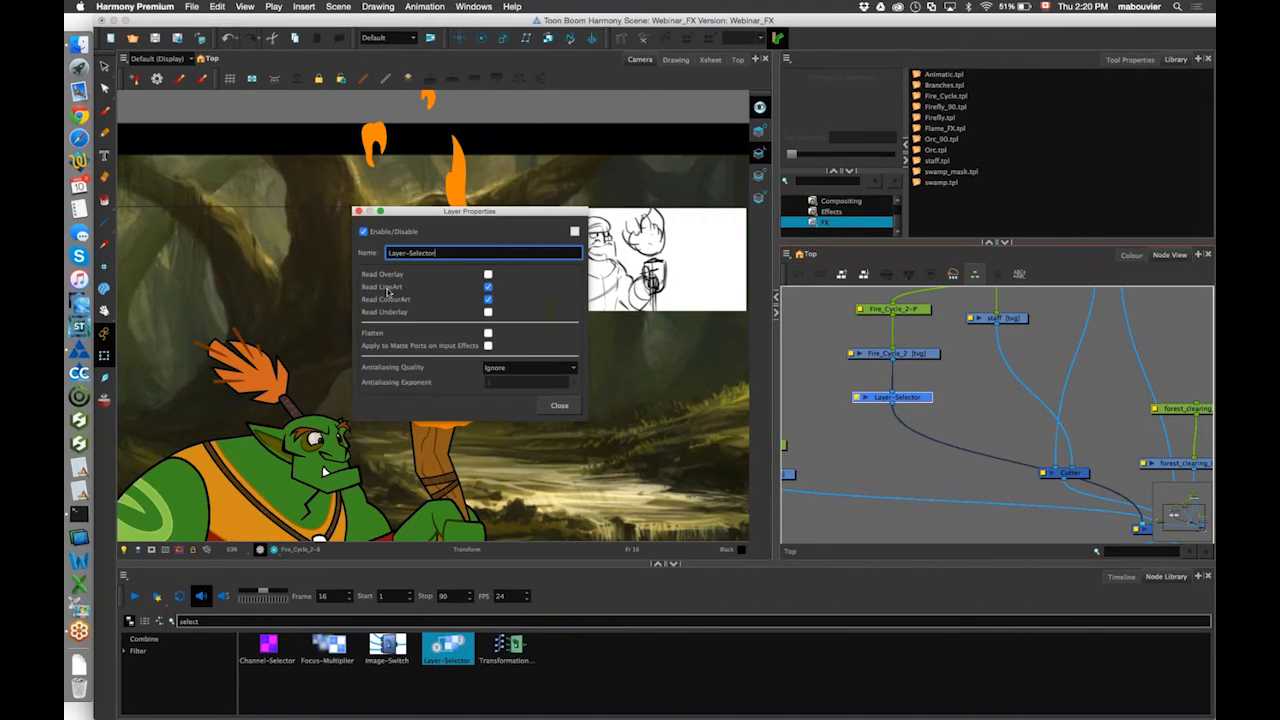
key("super+a")
type("LS_LA")
key("Return")
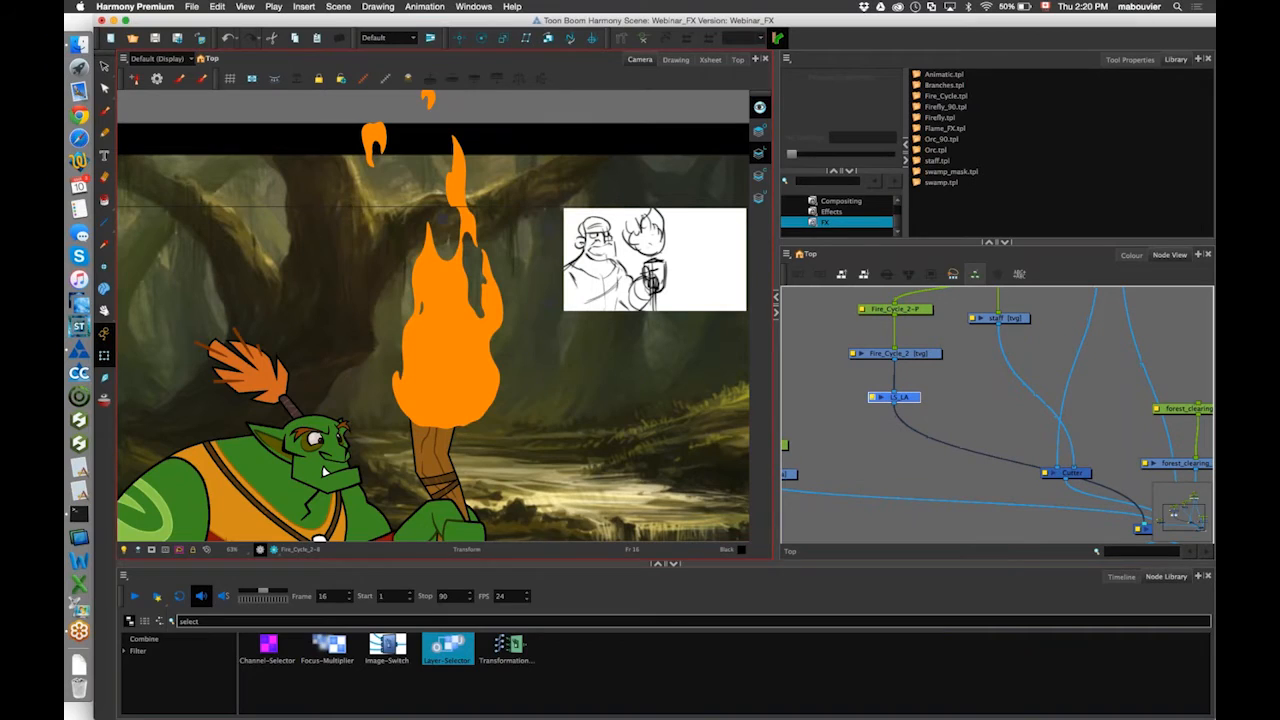
Add a second Layer-Selector node beside LS_LA and connect the Fire_Cycle_2 output to it.
left_click_drag(446, 647, 853, 398)
left_click_drag(894, 361, 840, 394)
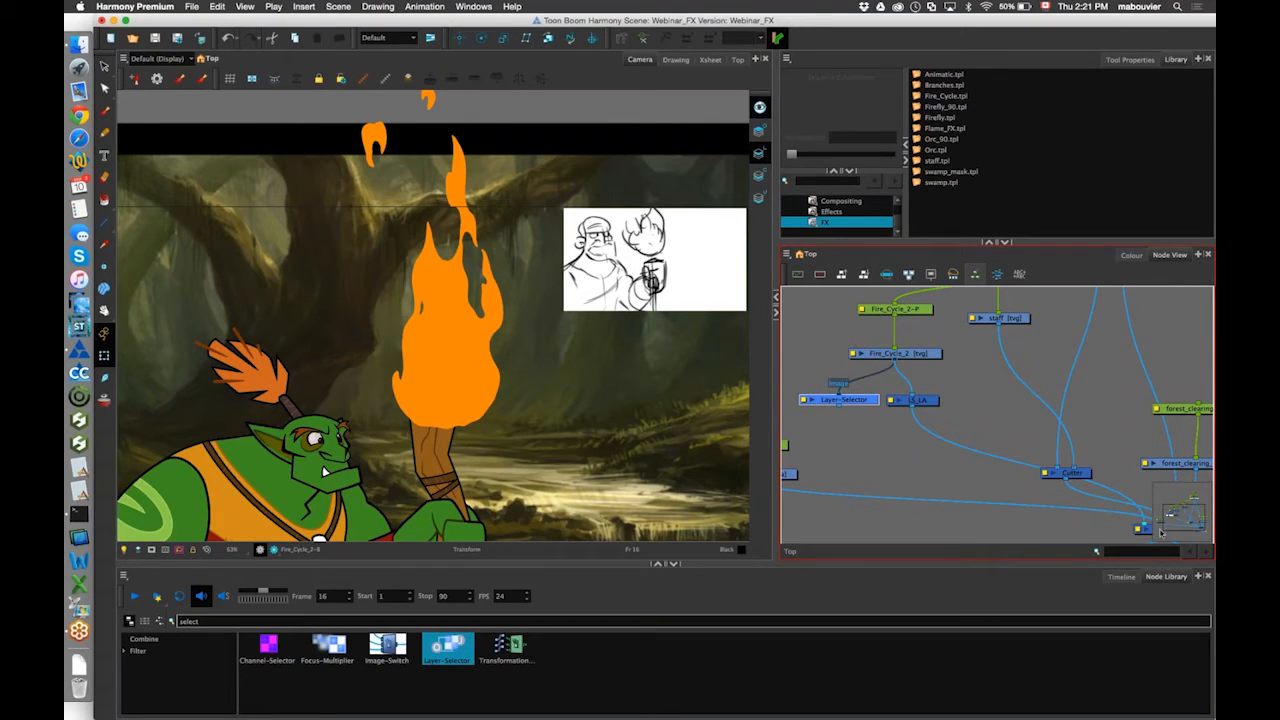
left_click(873, 447)
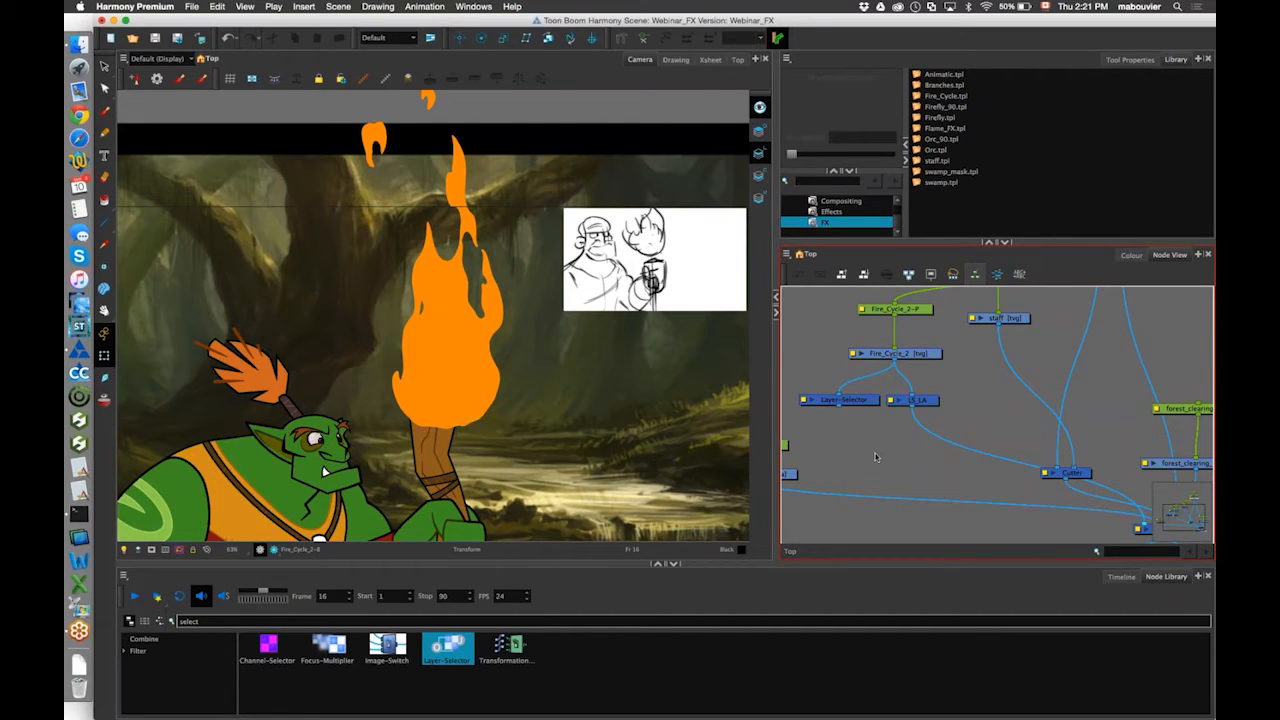
Add a Composite node below the two layer selectors, connect both to it, and link its output to the main composite.
key("super+7")
left_click_drag(918, 458, 905, 455)
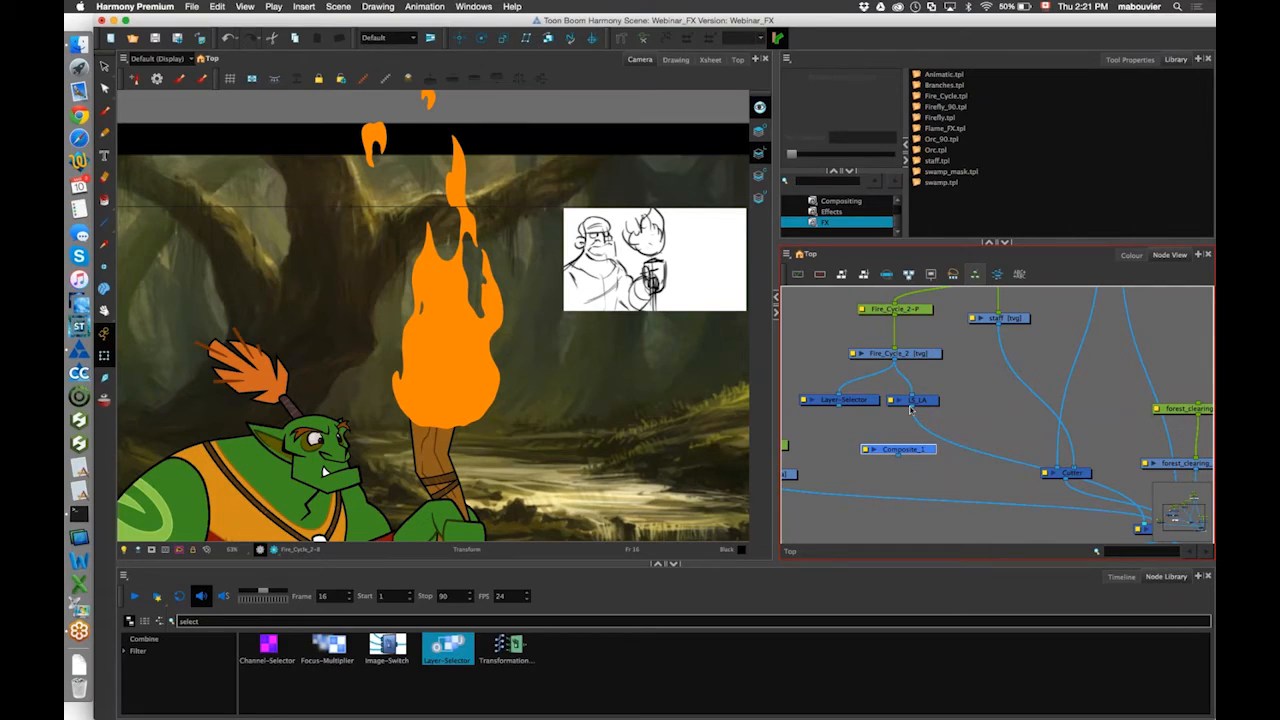
left_click_drag(911, 407, 897, 445)
left_click_drag(839, 406, 882, 445)
left_click_drag(988, 457, 1145, 521)
scroll(1000, 450, "right", 2)
left_click_drag(902, 396, 920, 394)
Set the second Layer-Selector to read only the Overlay, without Line Art or Colour Art, and rename it LS_OL.
left_click(787, 390)
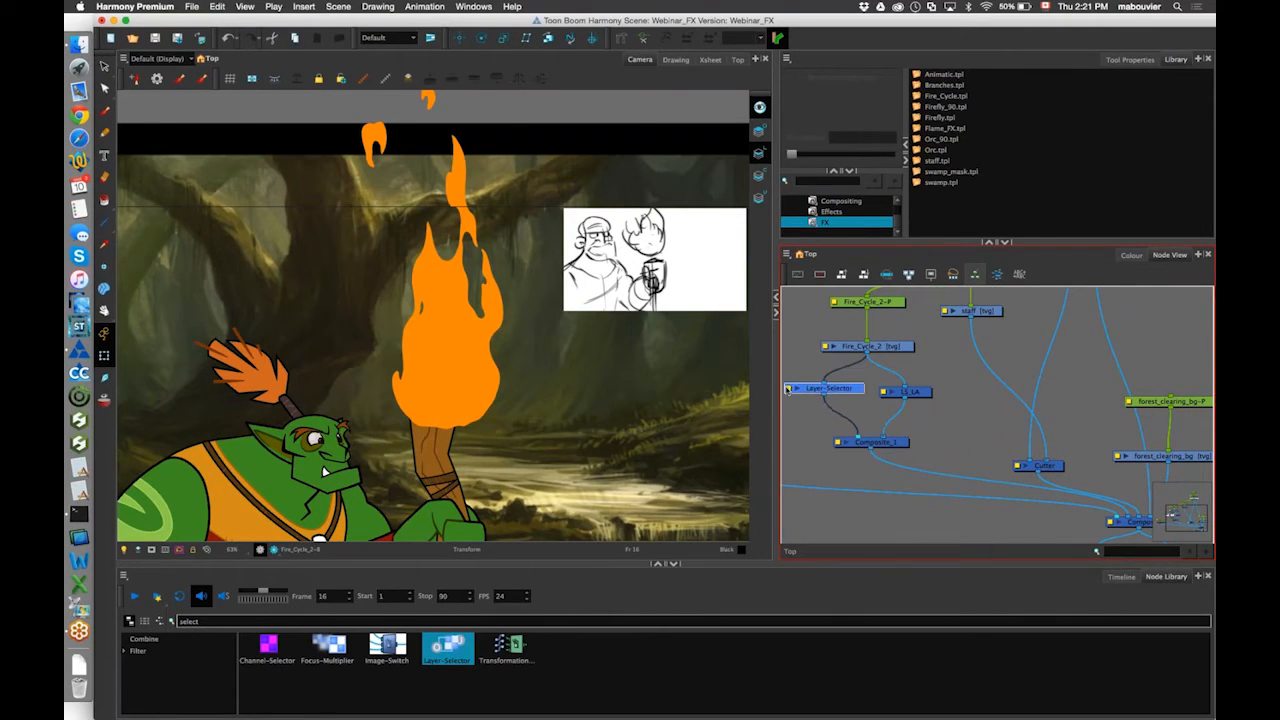
left_click(787, 389)
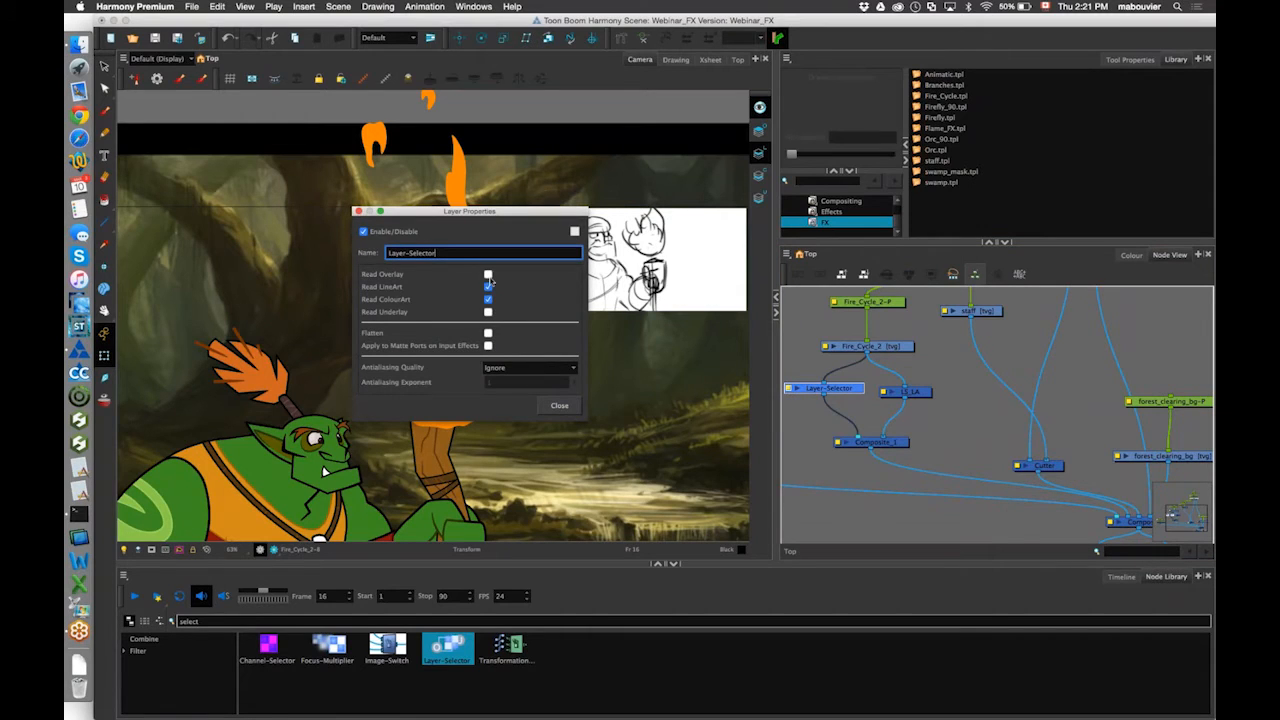
left_click_drag(505, 212, 630, 342)
left_click(613, 417)
left_click(613, 430)
key("Tab")
type("LS_OL")
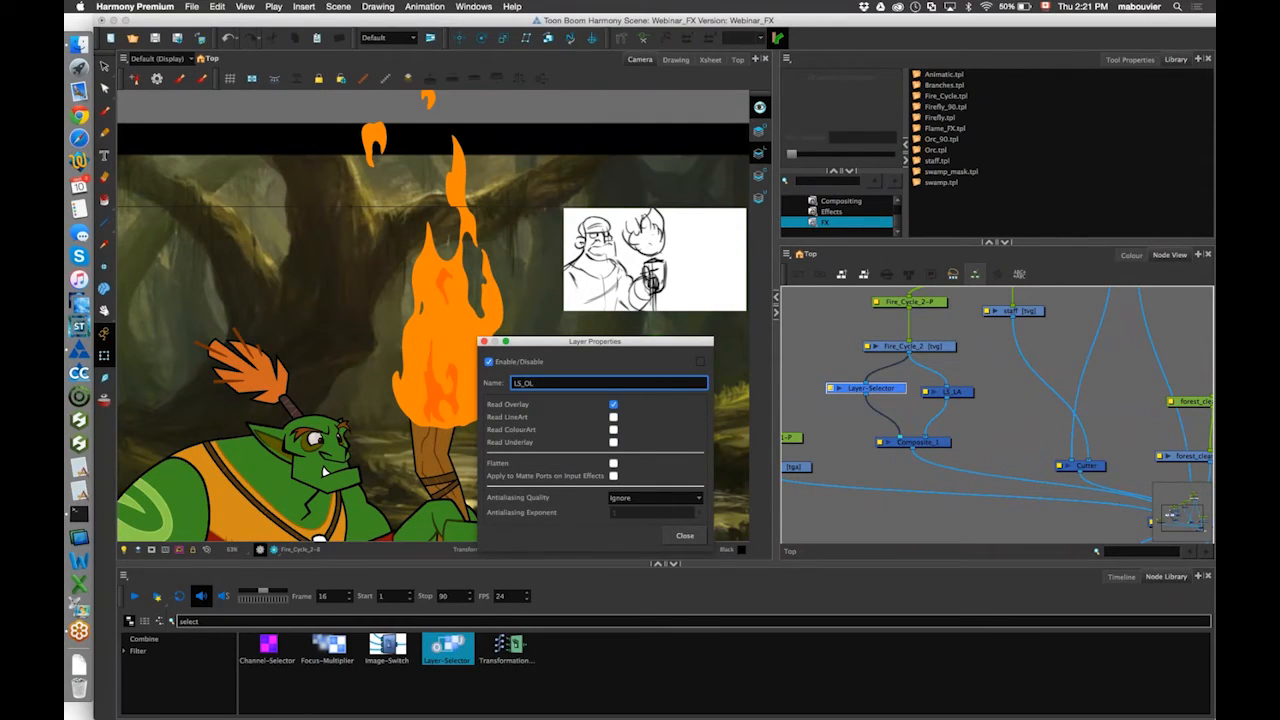
left_click(684, 535)
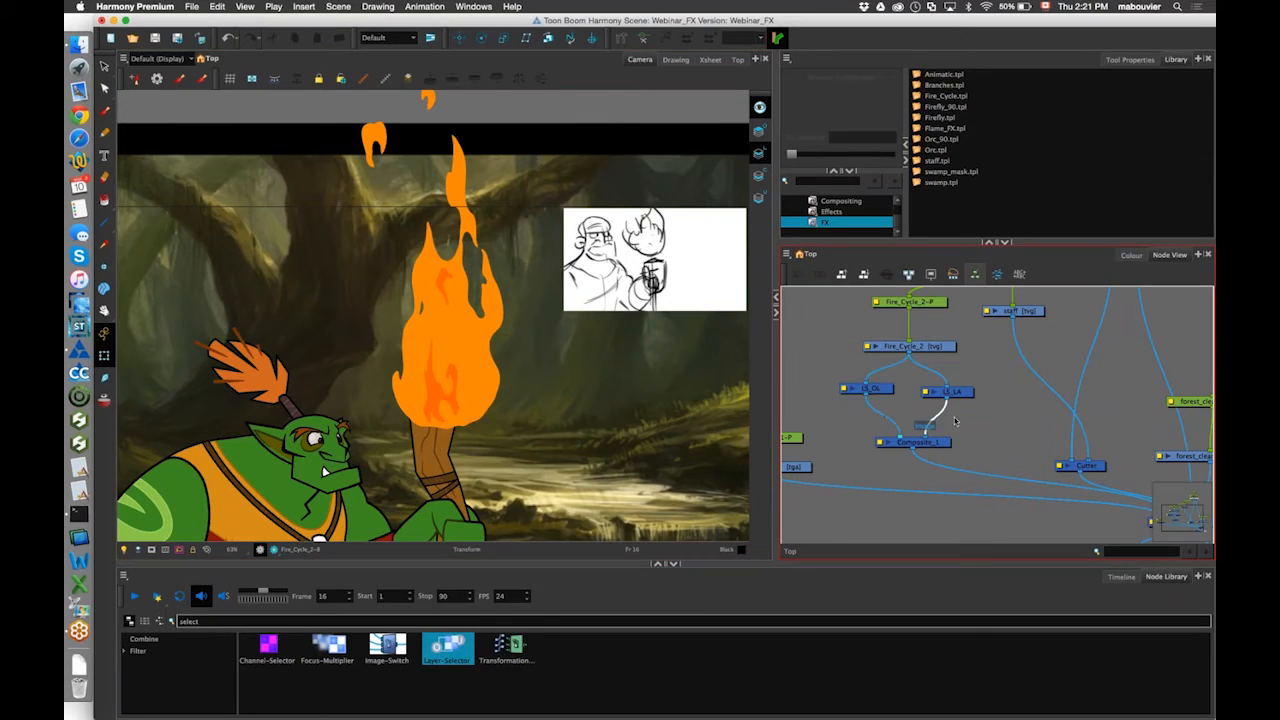
Try the flame composite with only LS_LA connected, and reconnect LS_OL to Composite_1.
mouse_move(955, 421)
left_mouse_down()
mouse_move(918, 438)
mouse_move(948, 407)
left_mouse_up()
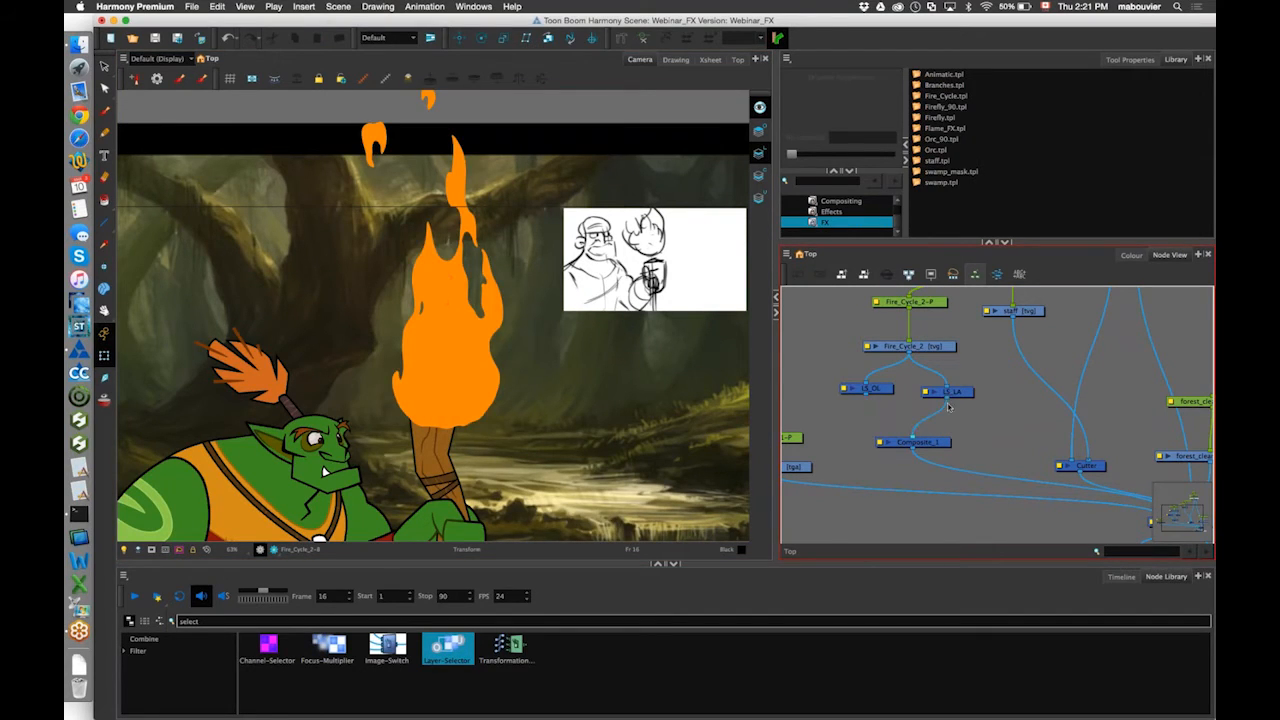
left_click_drag(868, 396, 928, 456)
left_click(863, 468)
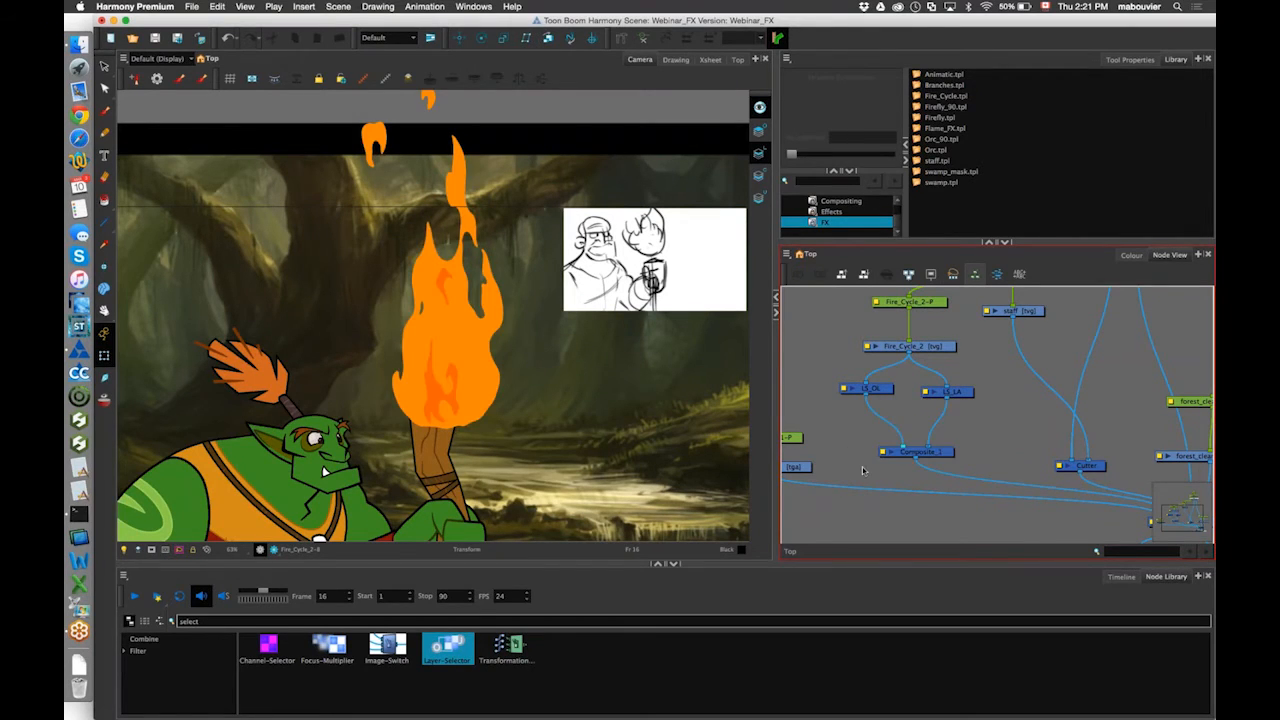
Search the node library for "Glow" and insert a Glow node under each of LS_OL and LS_LA, moving Composite_1 down for room.
left_click_drag(204, 621, 177, 621)
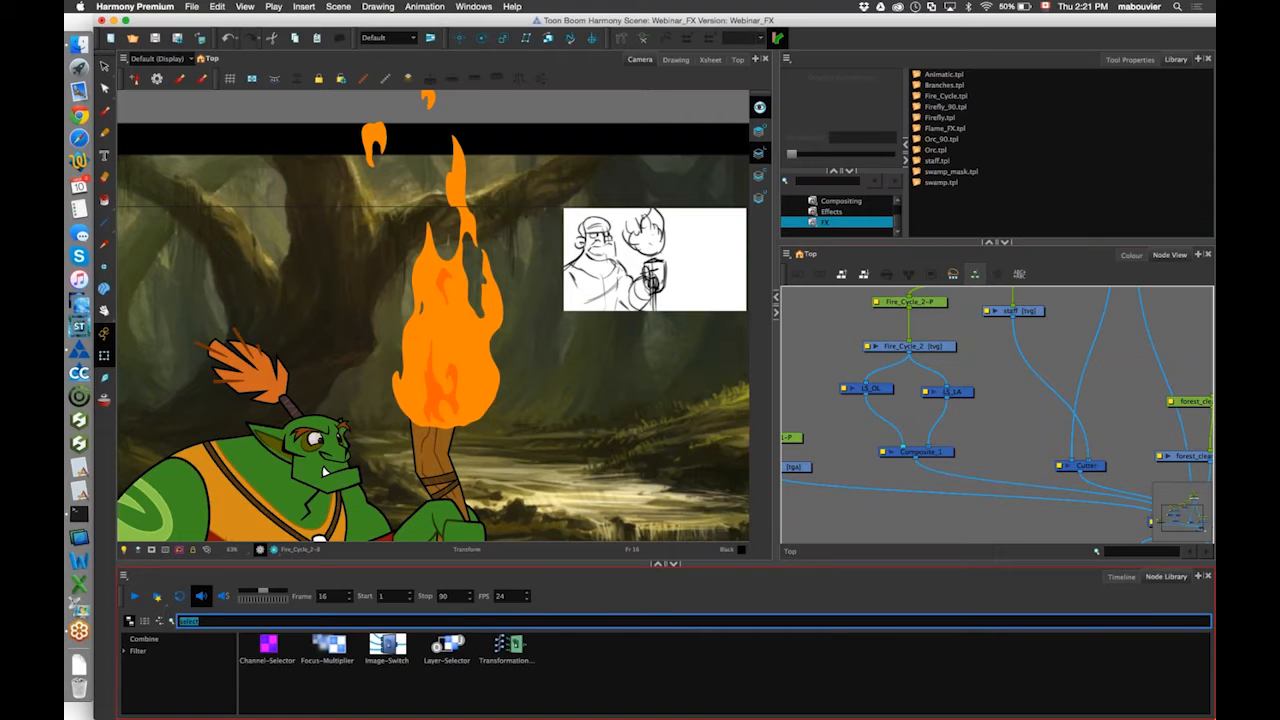
type("Glow")
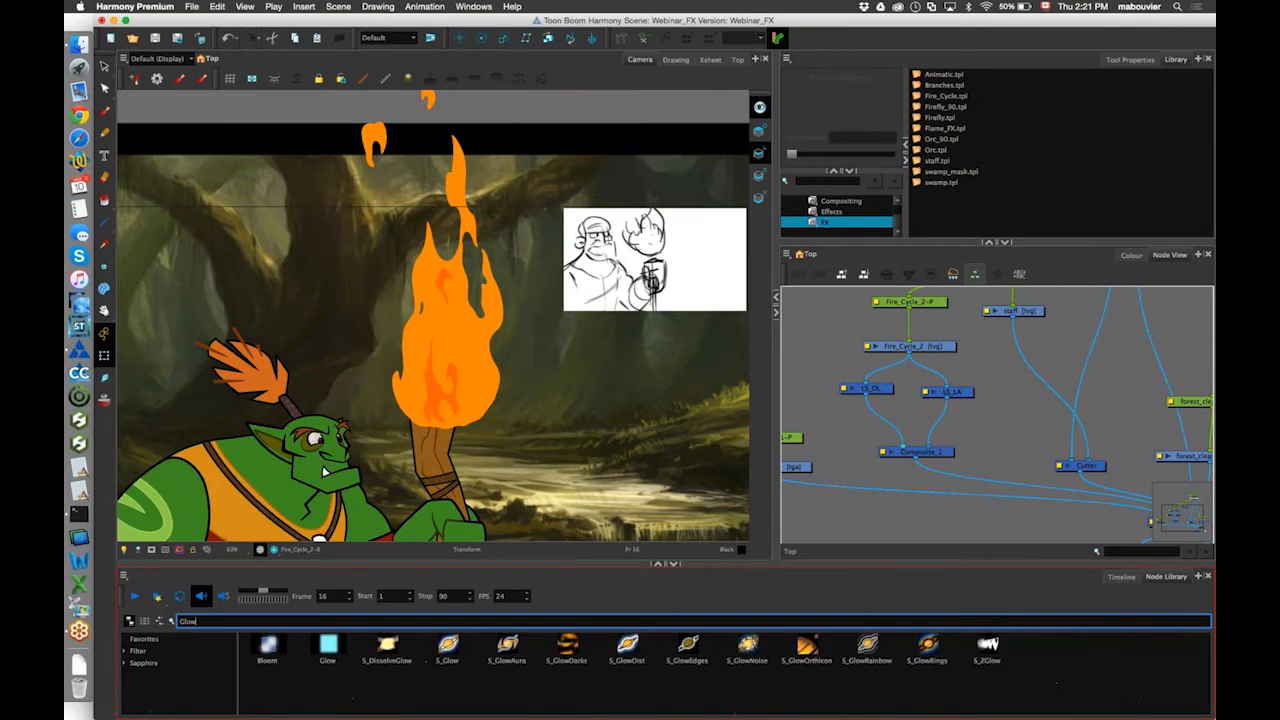
key("Return")
left_click(328, 647)
left_click_drag(328, 647, 965, 420)
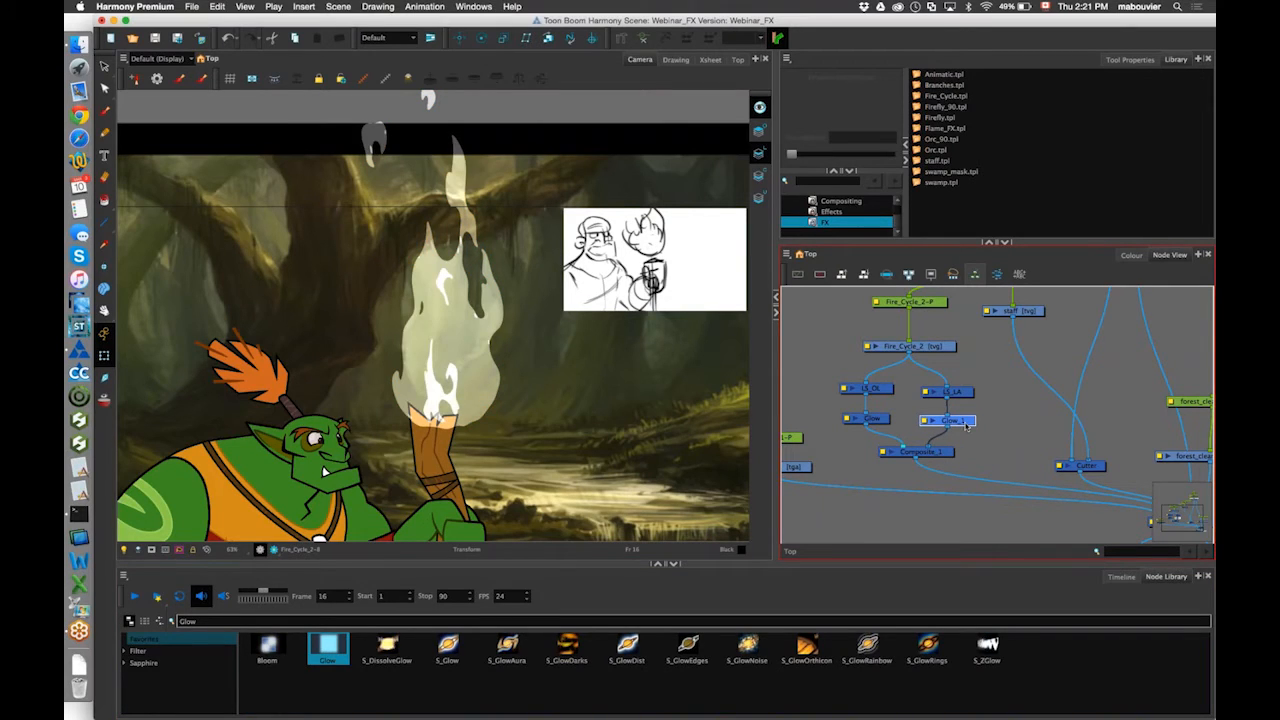
left_click_drag(948, 453, 947, 464)
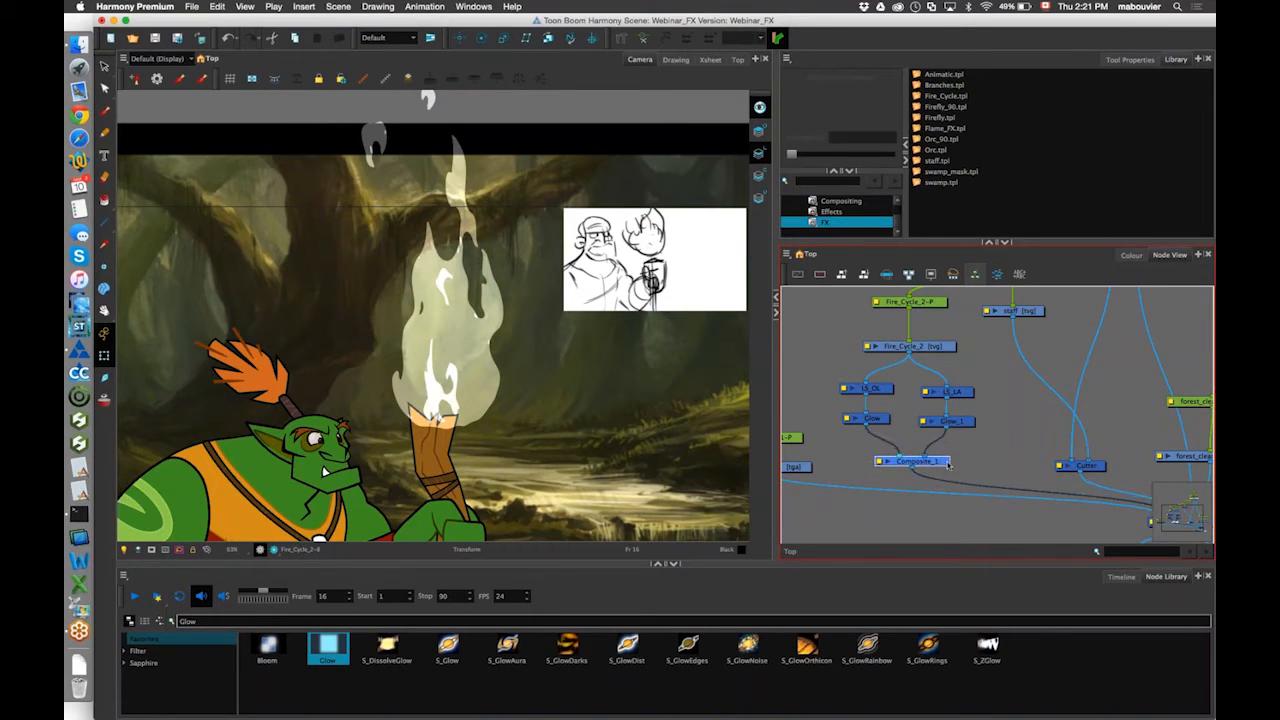
left_click(873, 432)
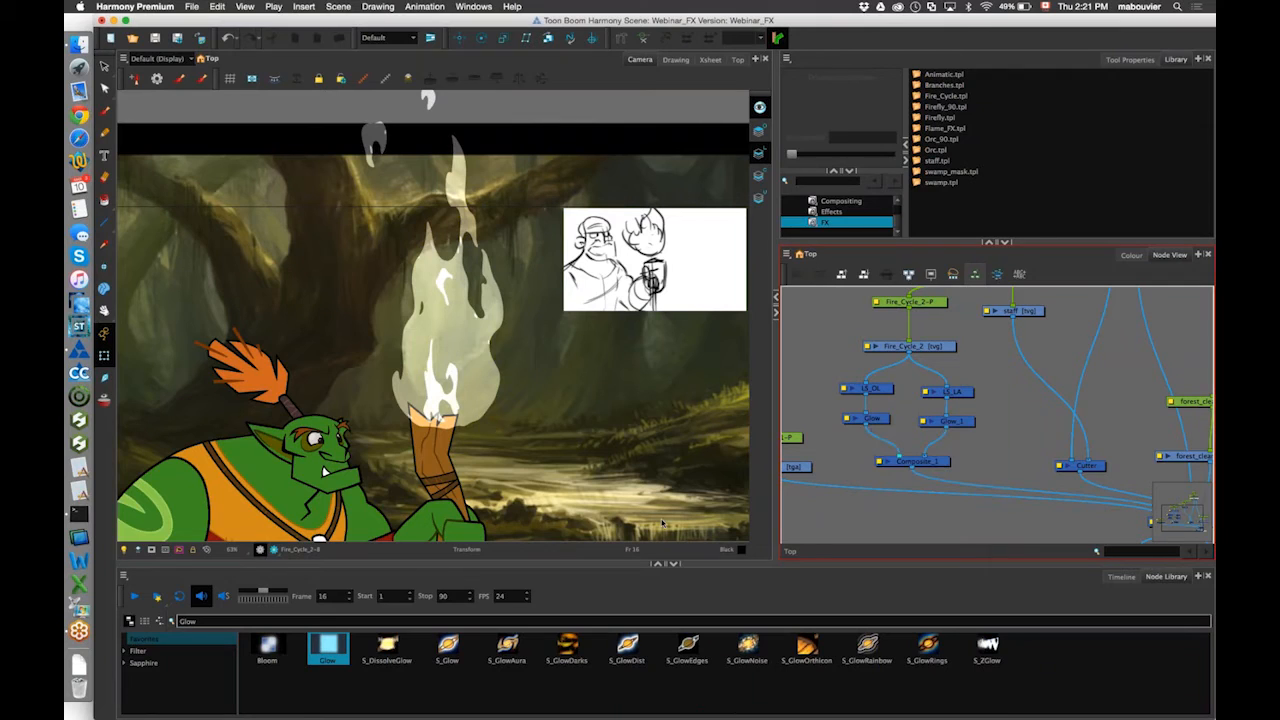
Compare the glowing flame in the OpenGL view and Render View, and leave Render View active.
left_click(274, 550)
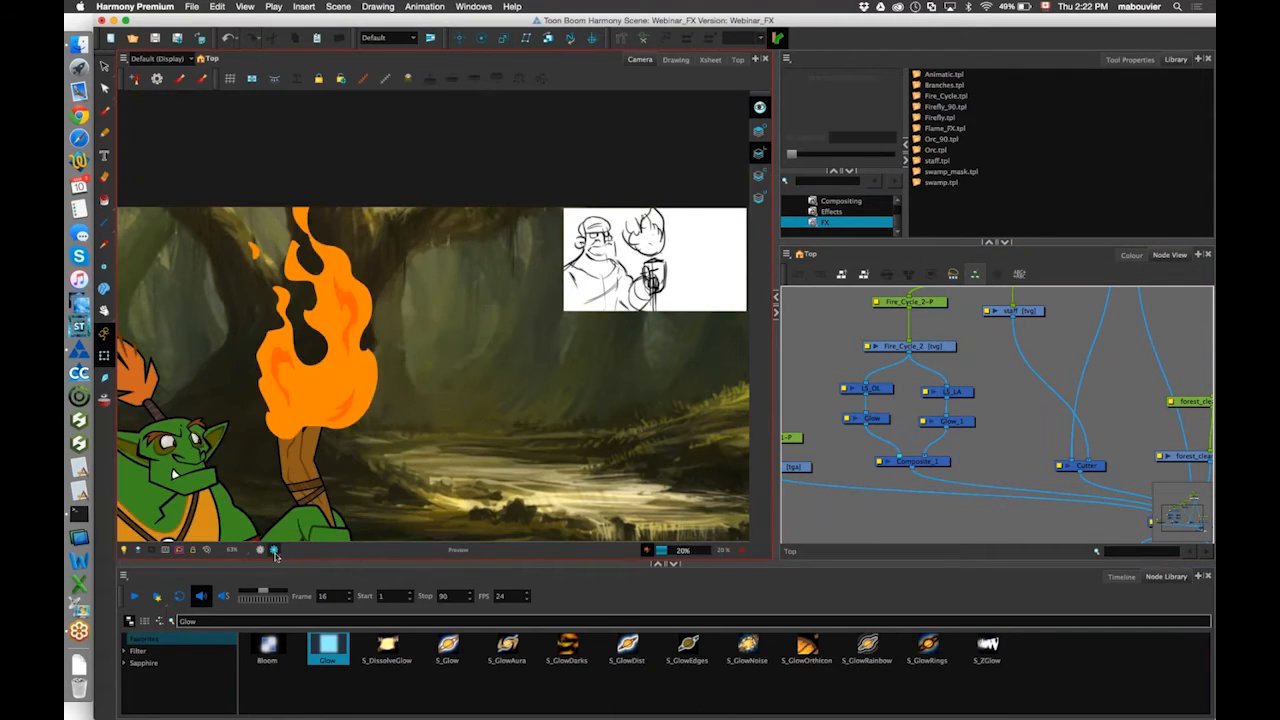
scroll(436, 378, "up", 4)
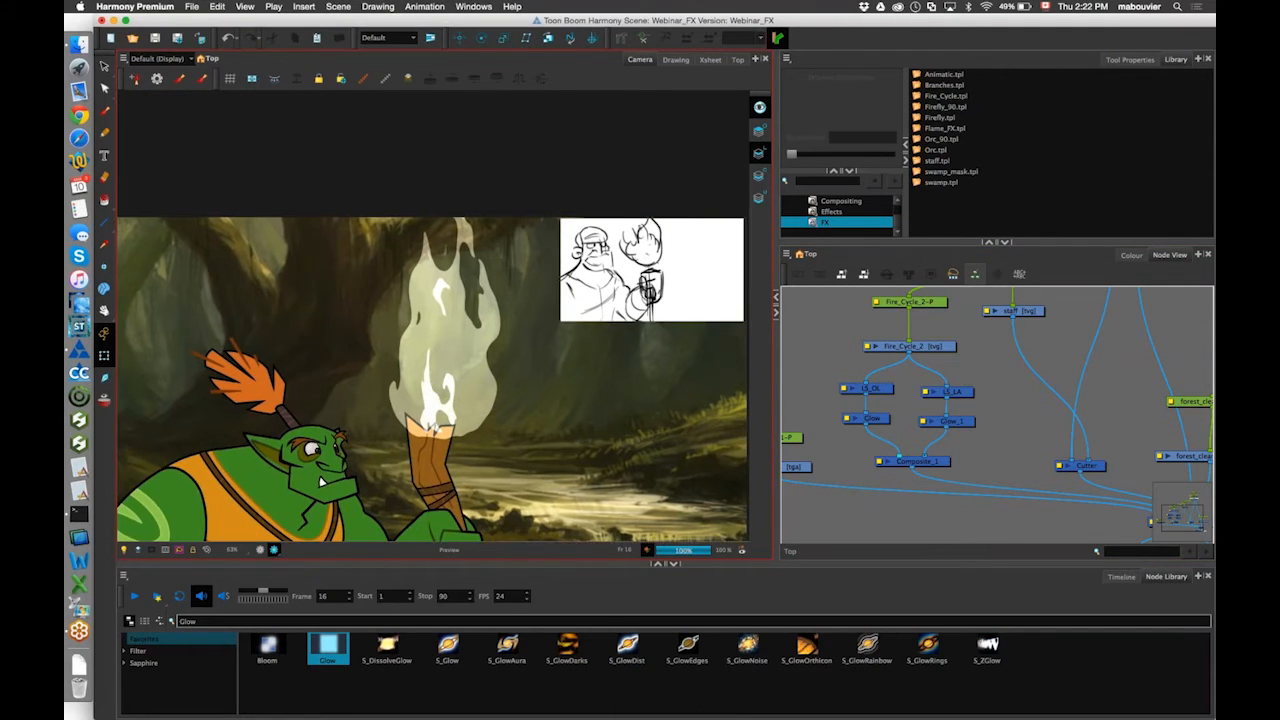
scroll(428, 366, "down", 1)
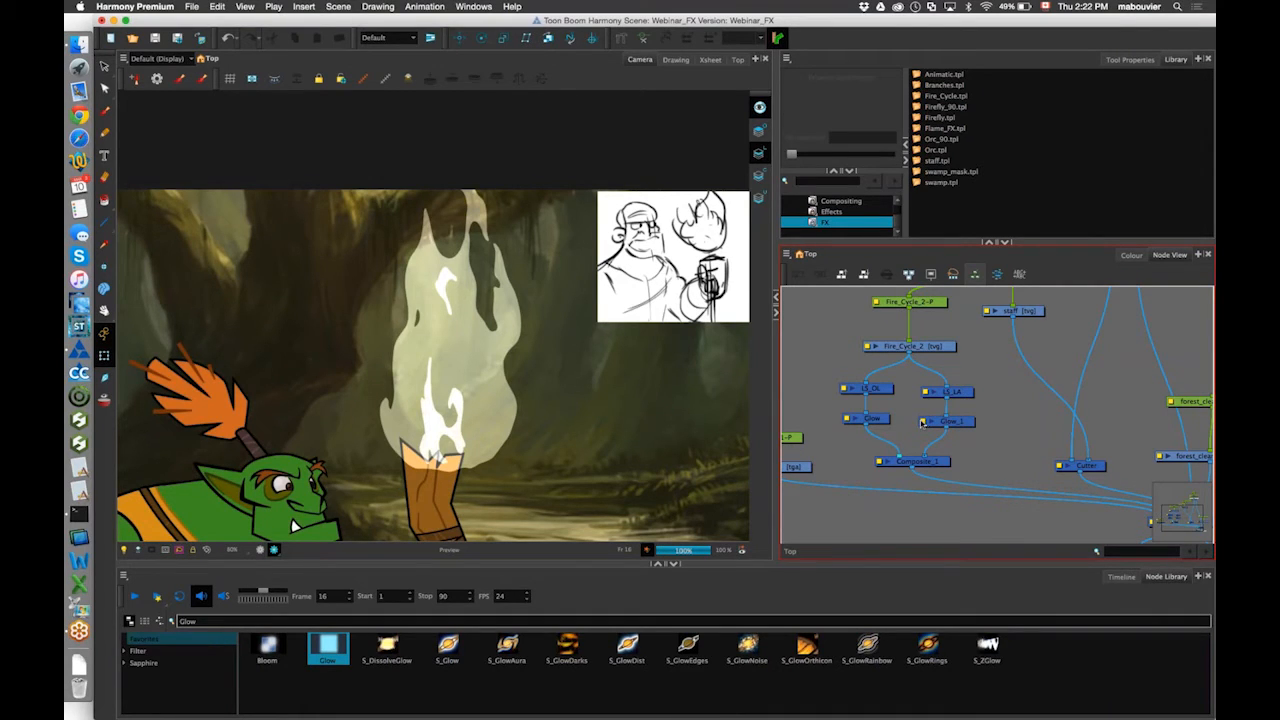
left_click(262, 549)
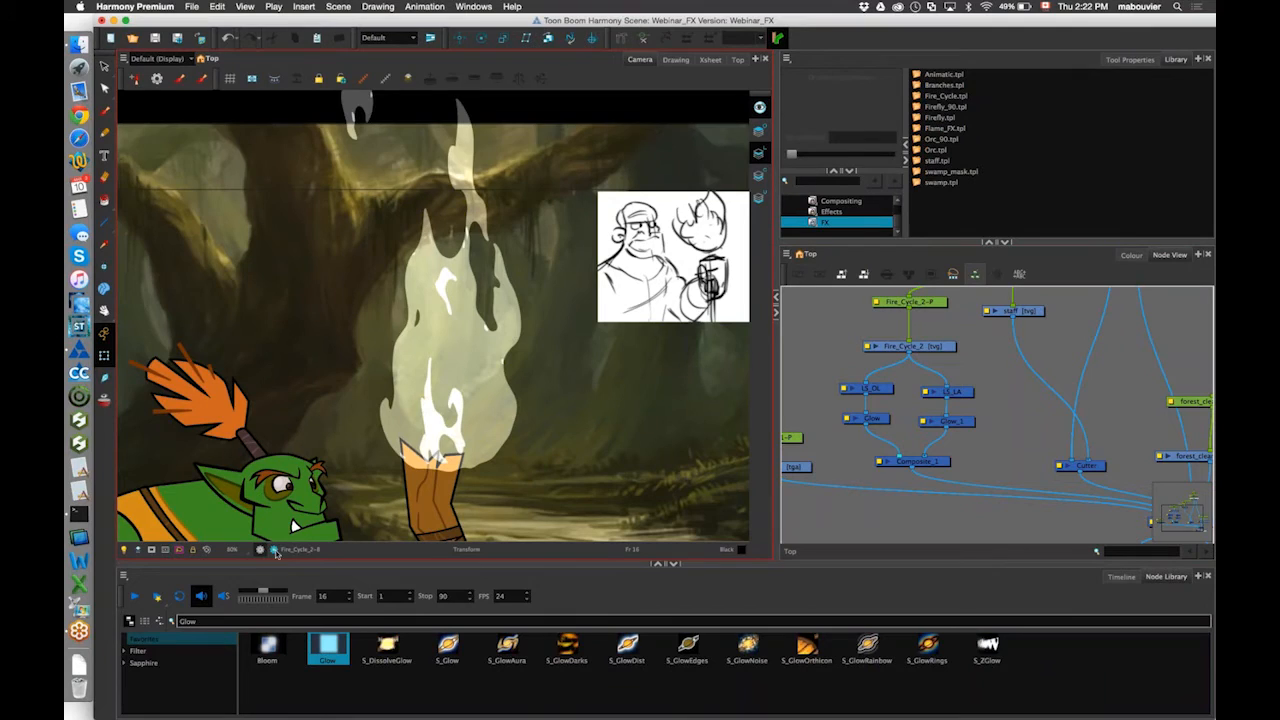
left_click(274, 551)
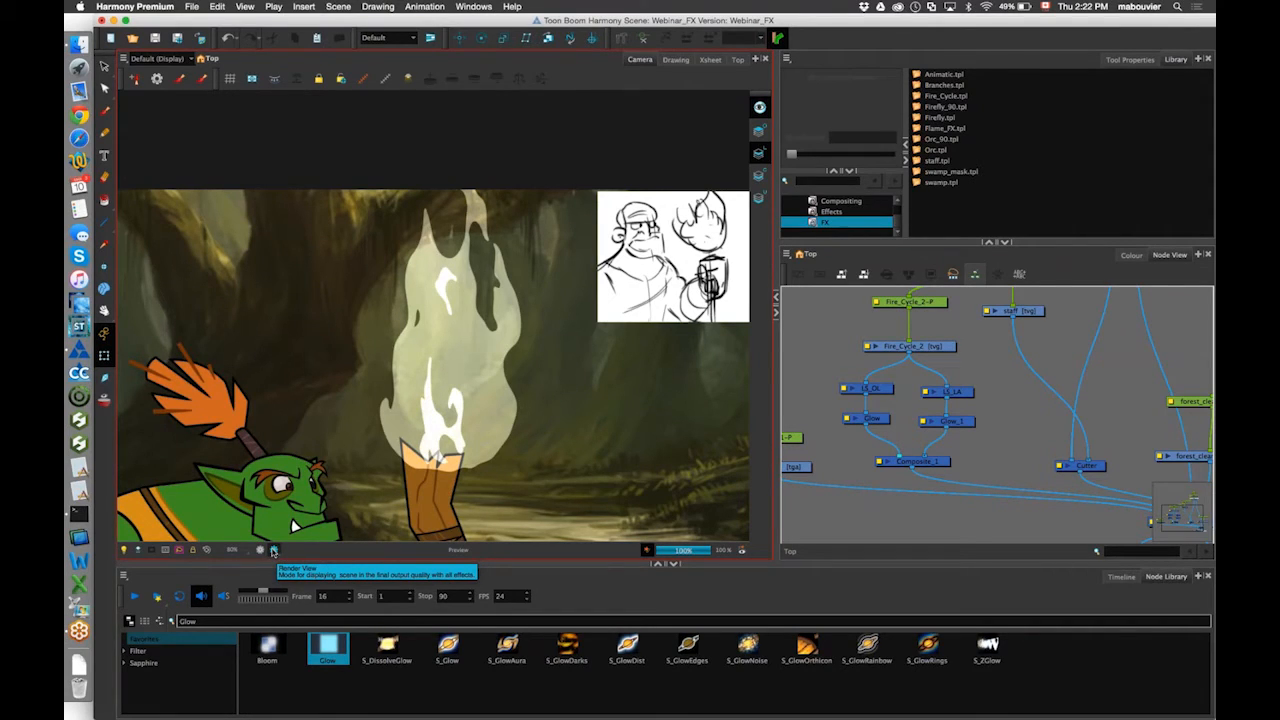
left_click(275, 550)
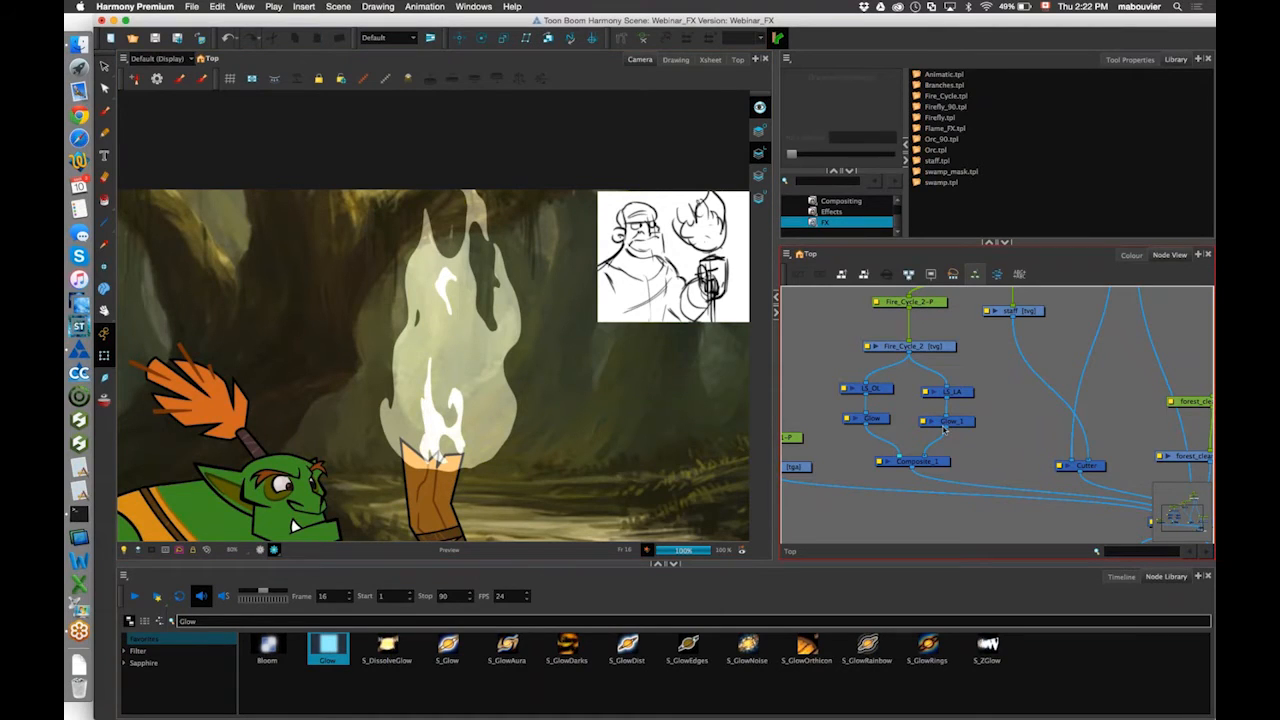
Make the Glow_1 node under LS_LA use the source colour.
double_click(925, 421)
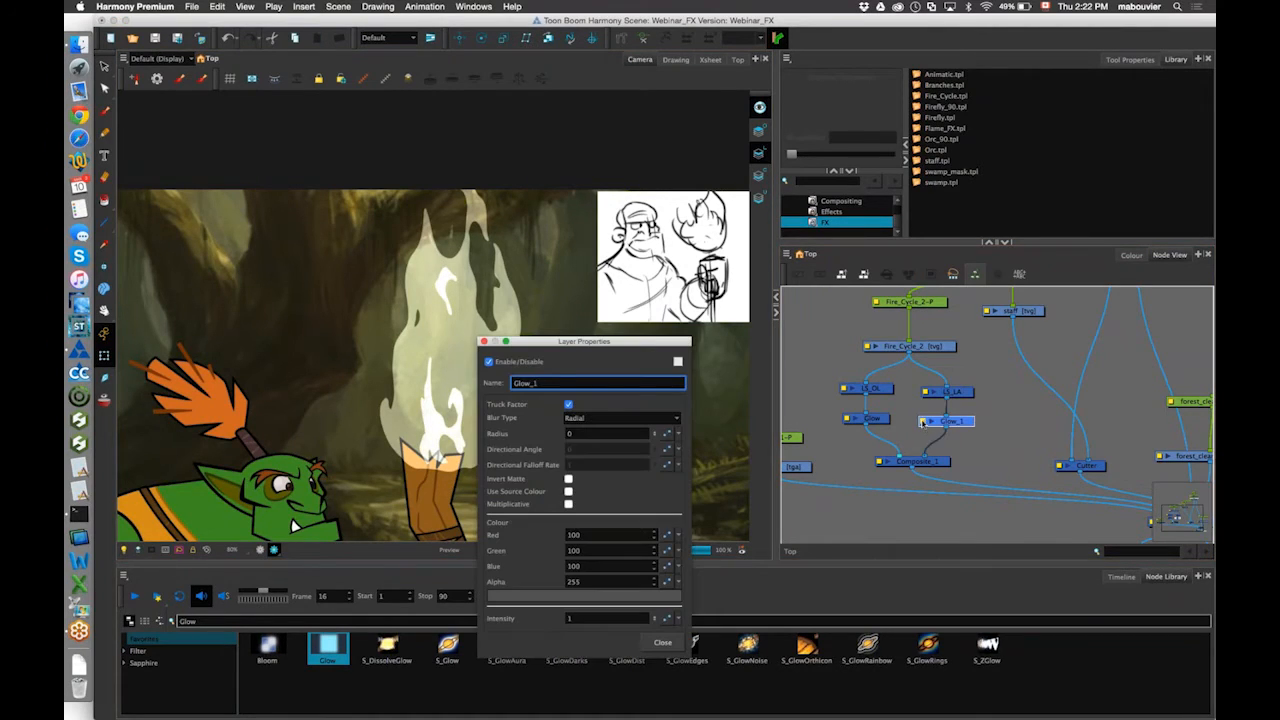
left_click_drag(637, 344, 730, 332)
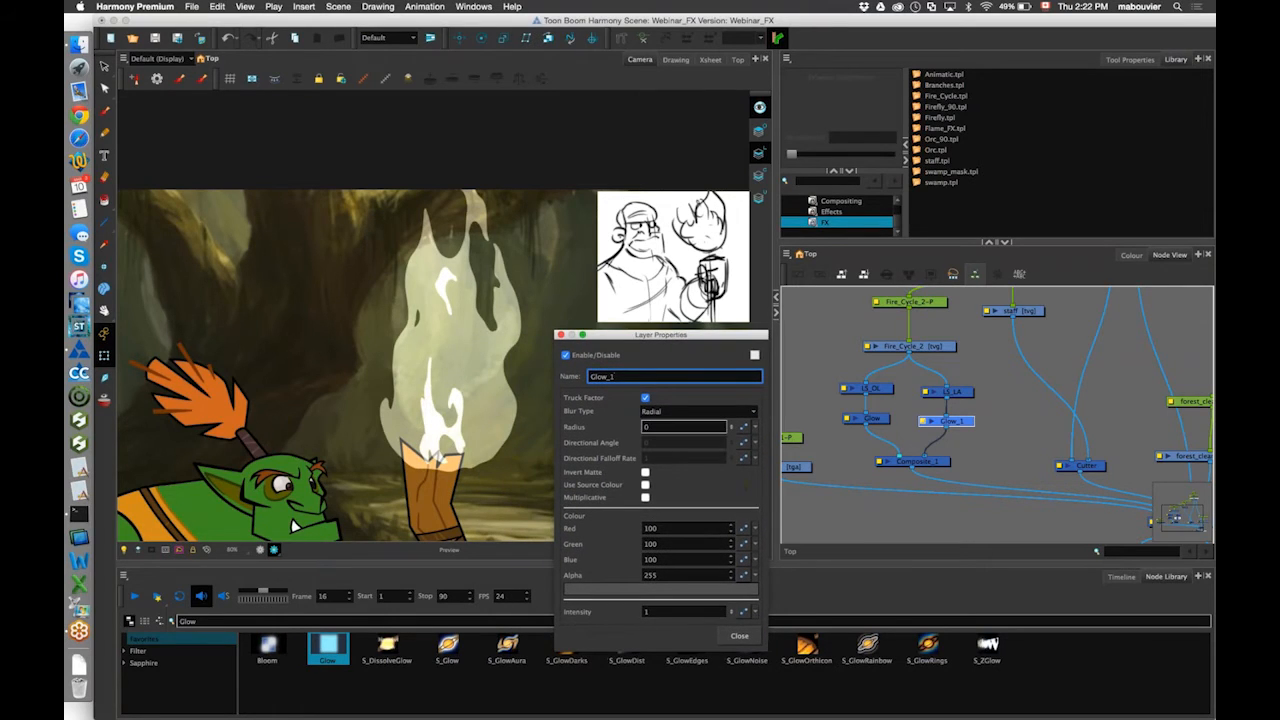
left_click(645, 485)
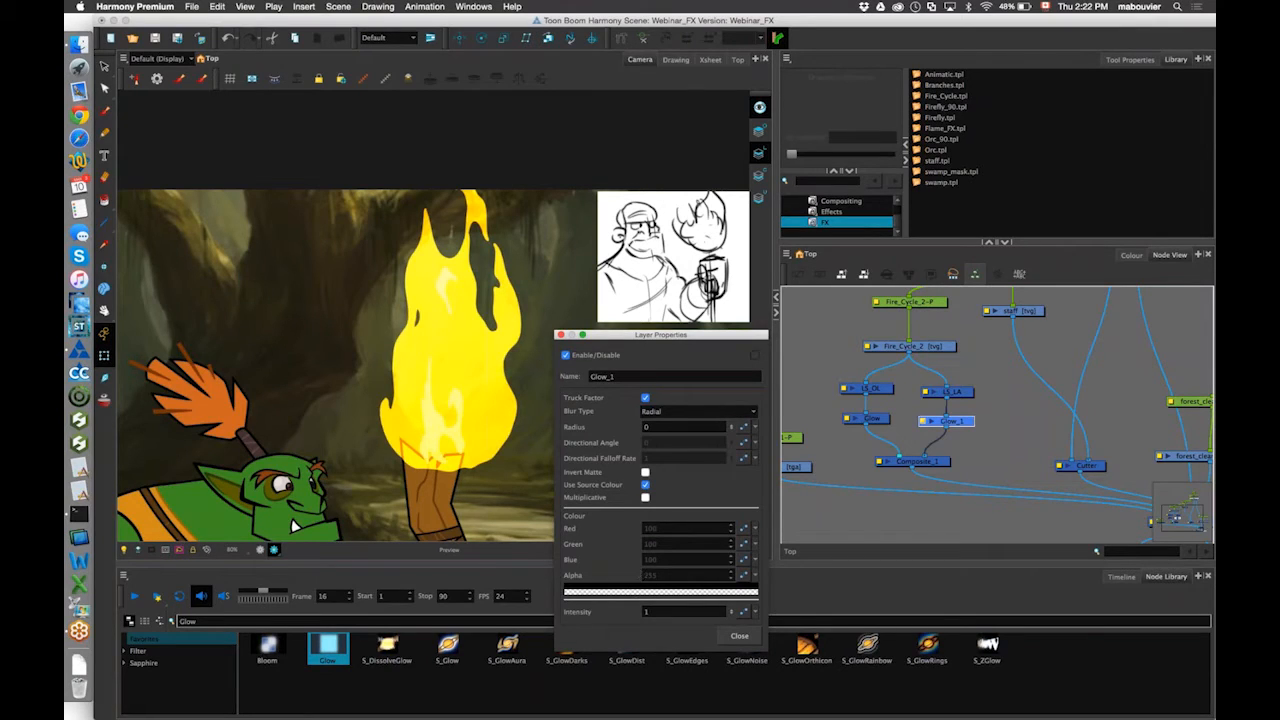
Try a Directional blur with a radius of 10 on Glow_1.
left_click(673, 415)
left_click(675, 423)
left_click(641, 428)
type("10")
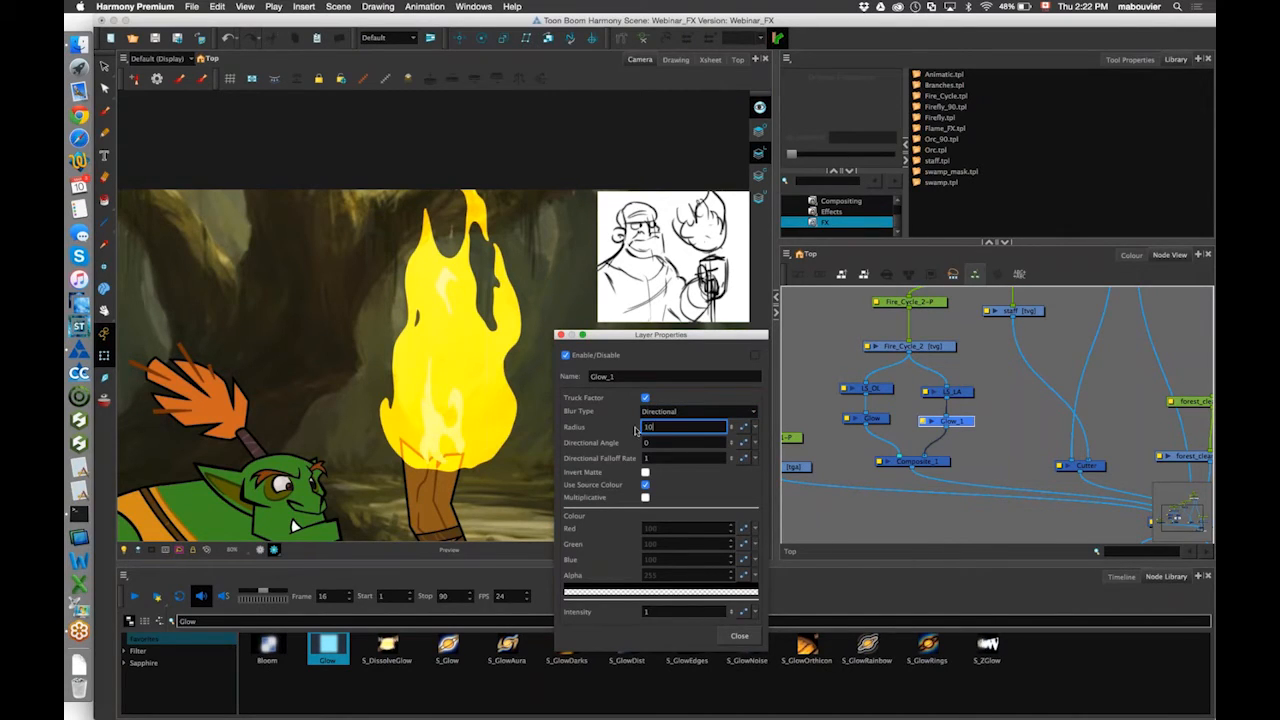
key("Return")
Set Glow_1 to a Radial blur with a radius of 2.
type("2")
left_click(673, 412)
left_click(671, 411)
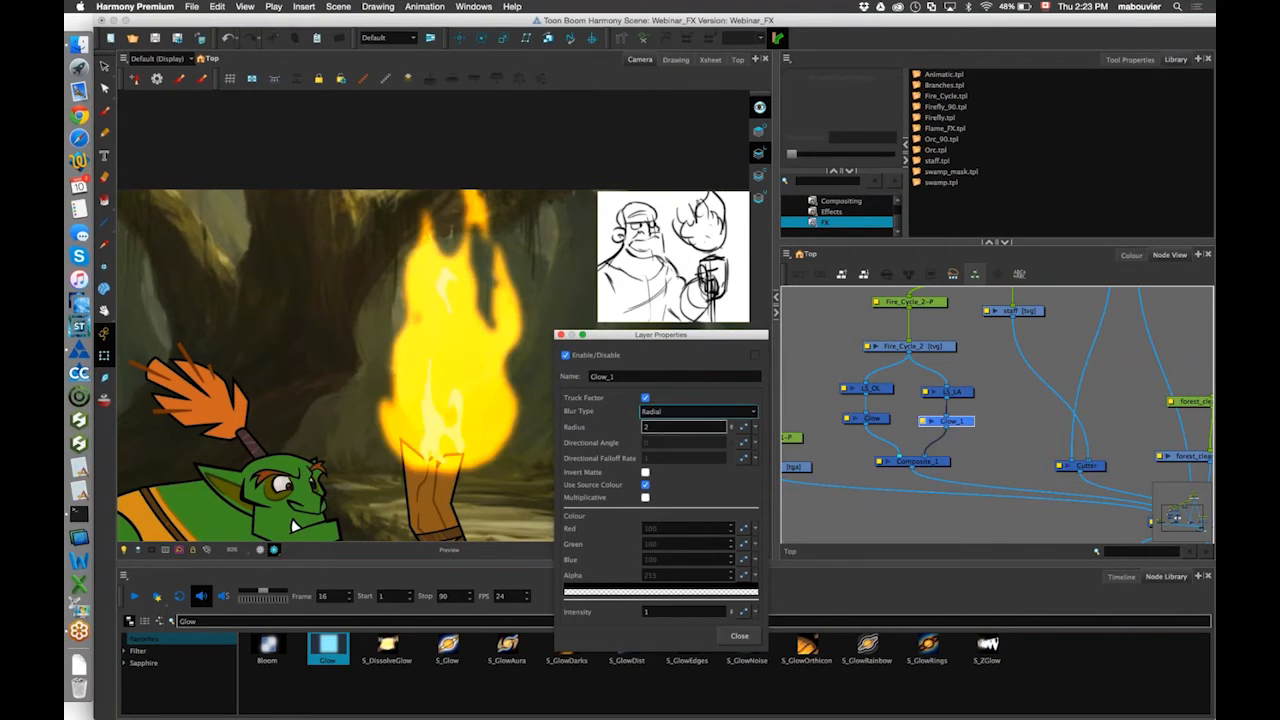
key("Return")
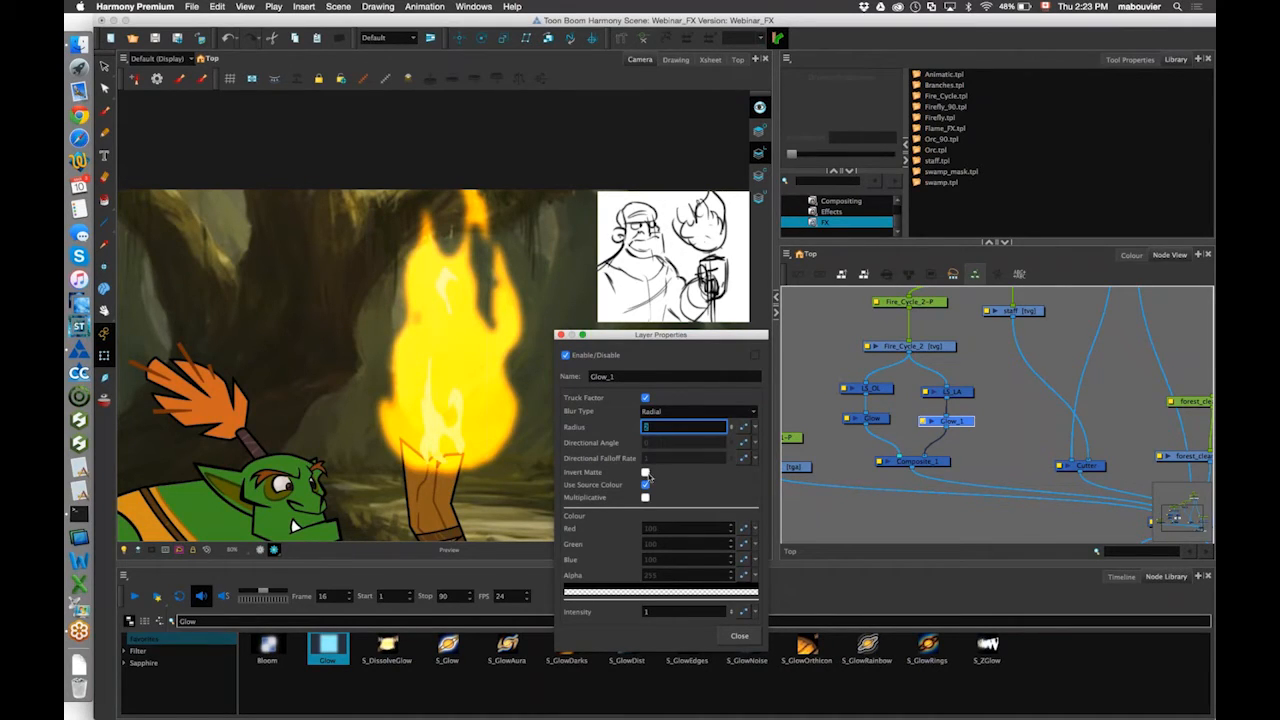
Try Invert Matte and Multiplicative on Glow_1, switching each back off, and close its properties.
left_click(645, 473)
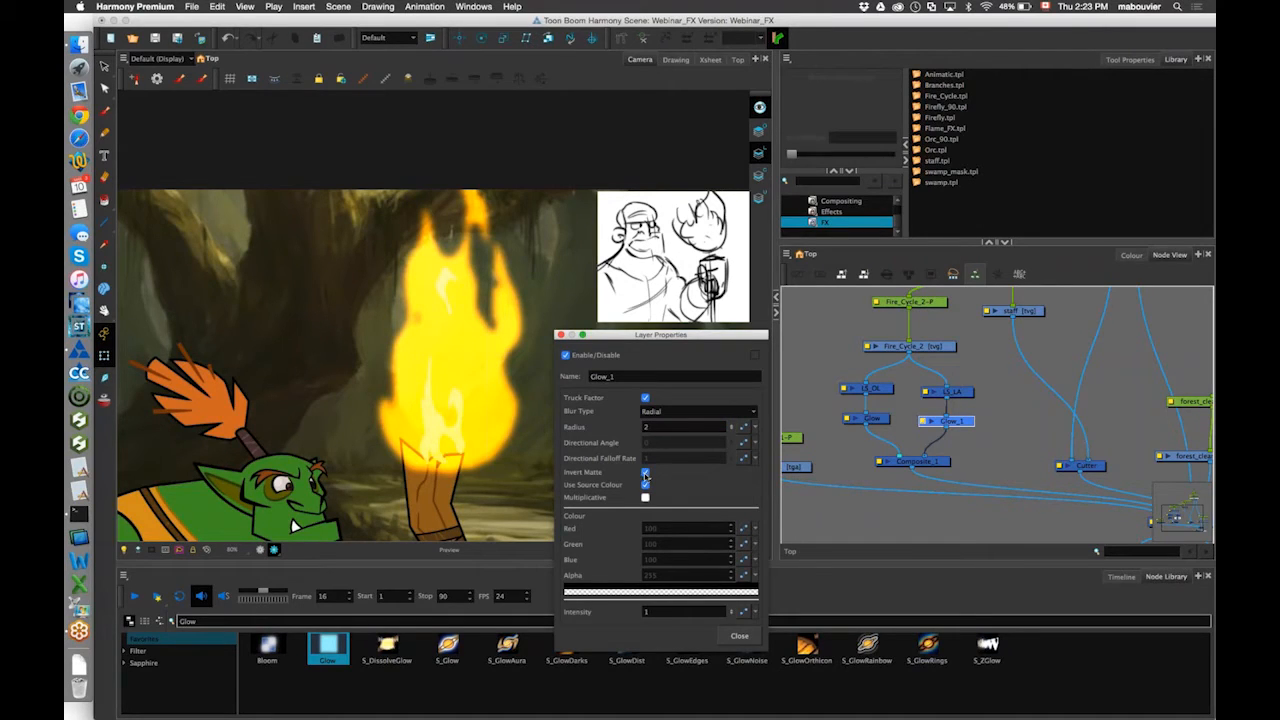
left_click_drag(640, 335, 826, 318)
left_click(830, 456)
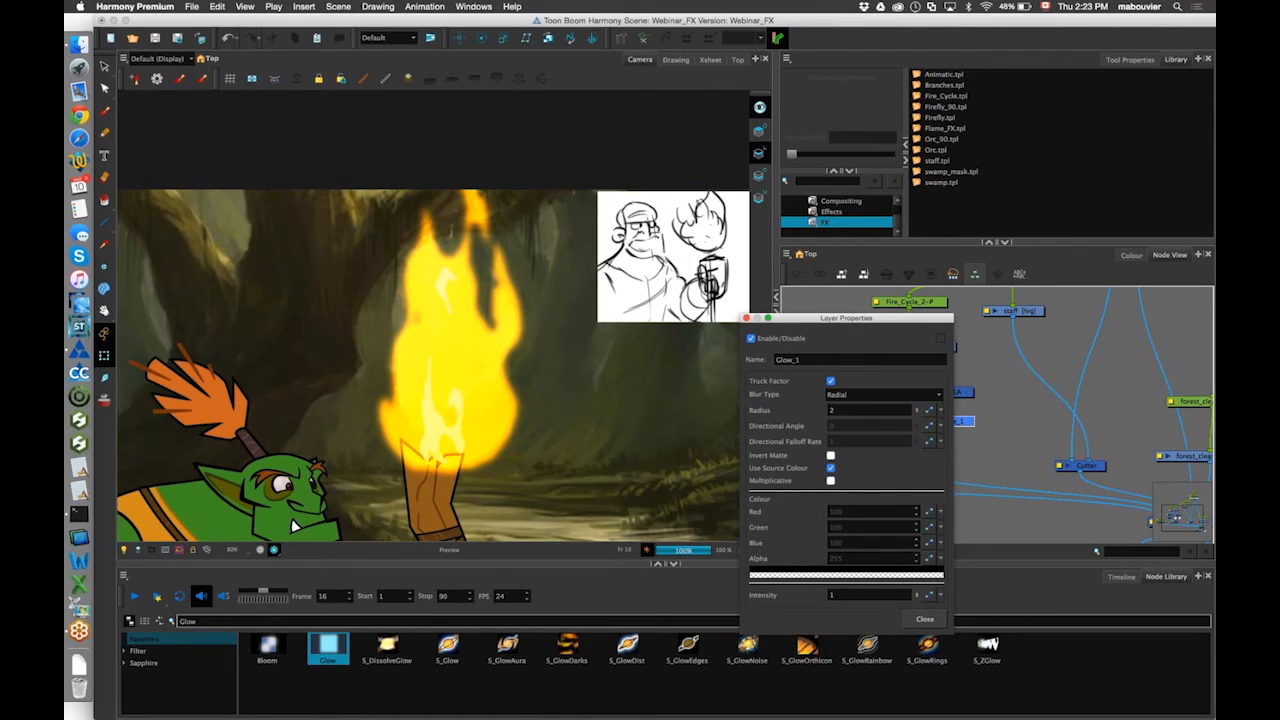
left_click(830, 481)
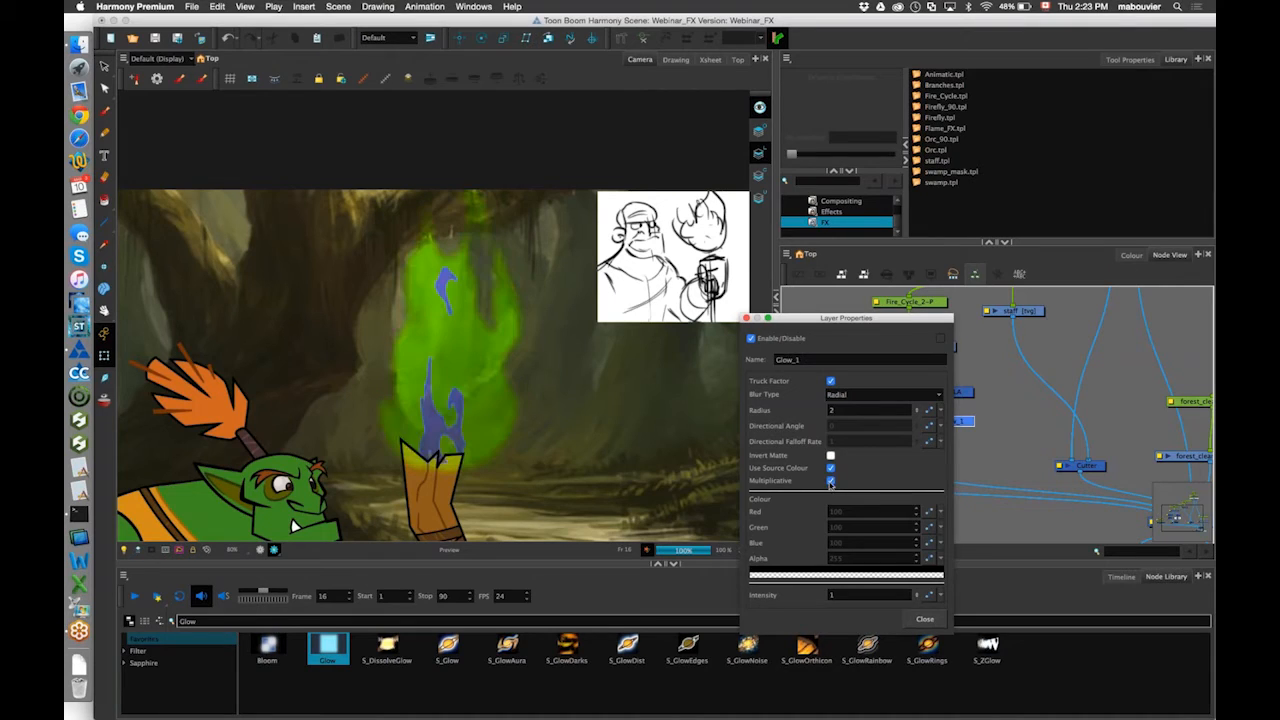
left_click(830, 481)
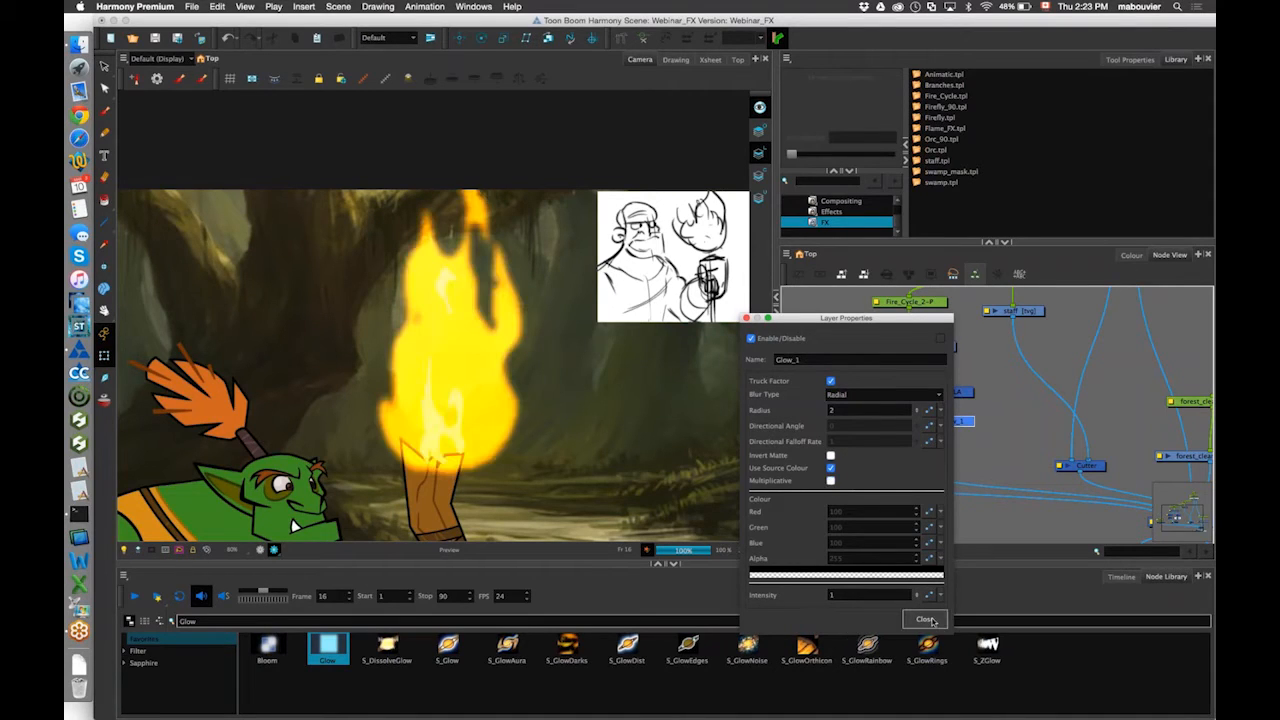
left_click(926, 619)
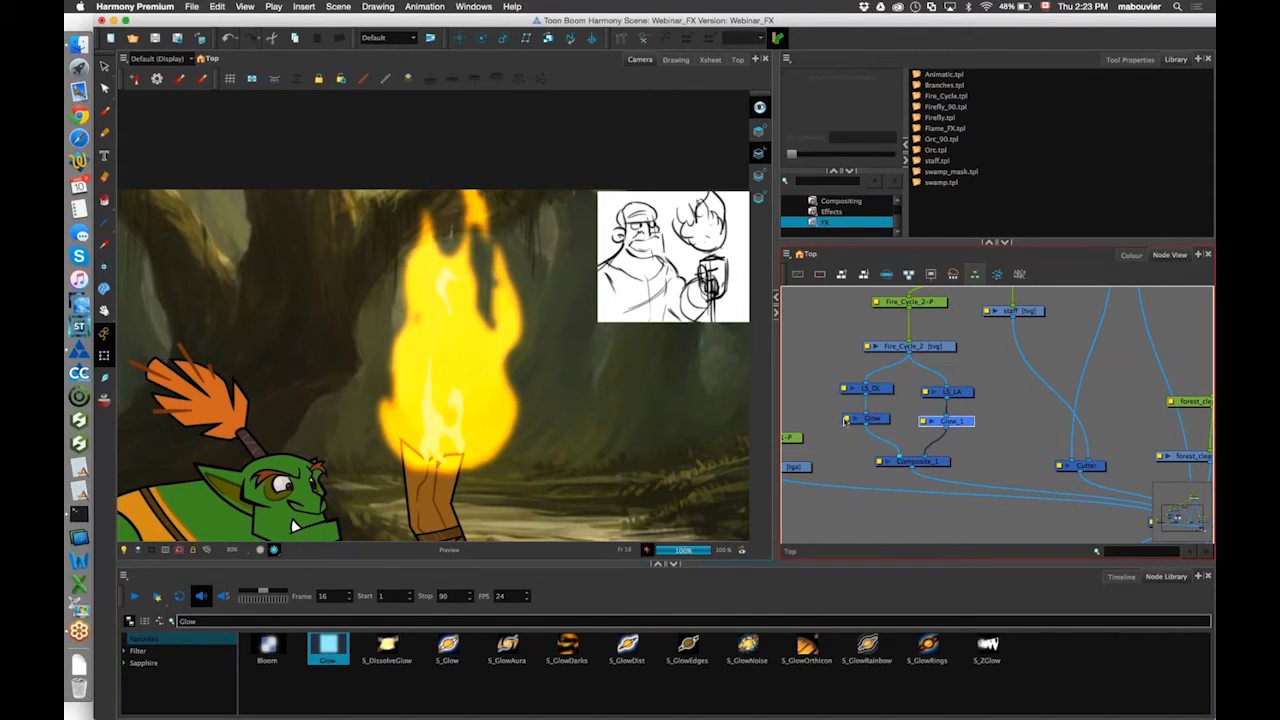
Set the radius of the Glow node under LS_OL to 2.
double_click(849, 421)
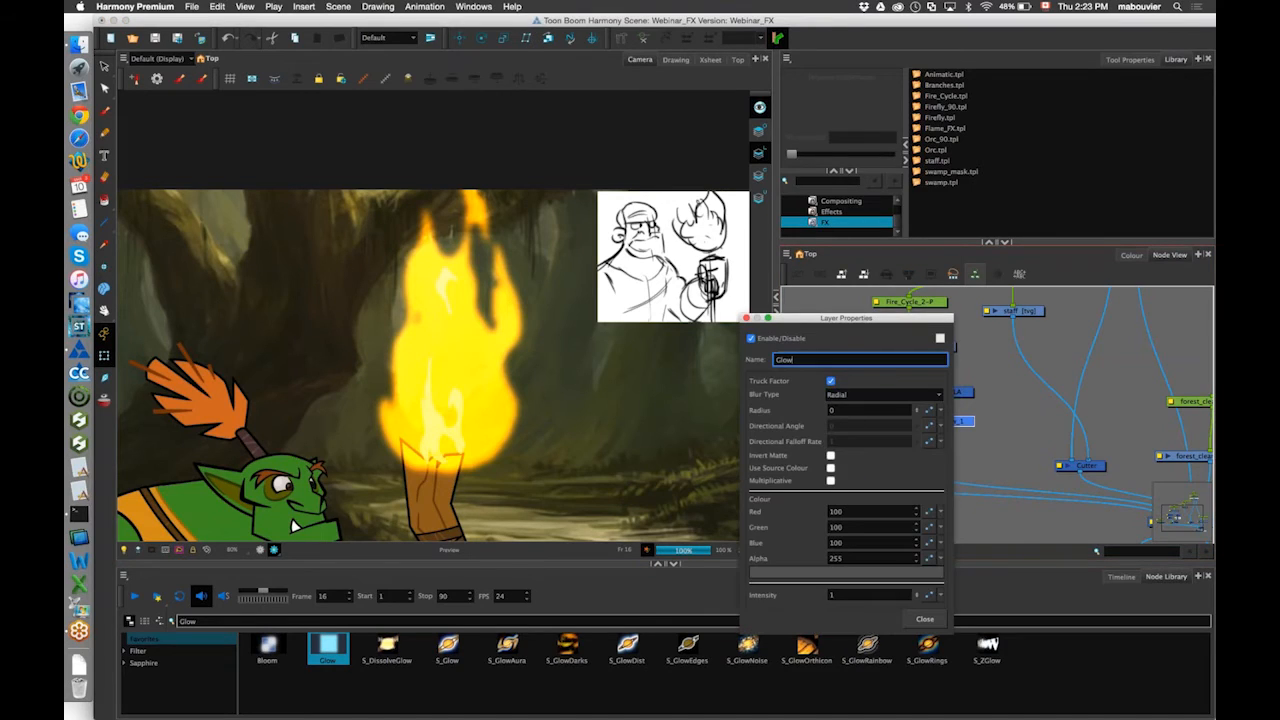
key("Tab")
type("2")
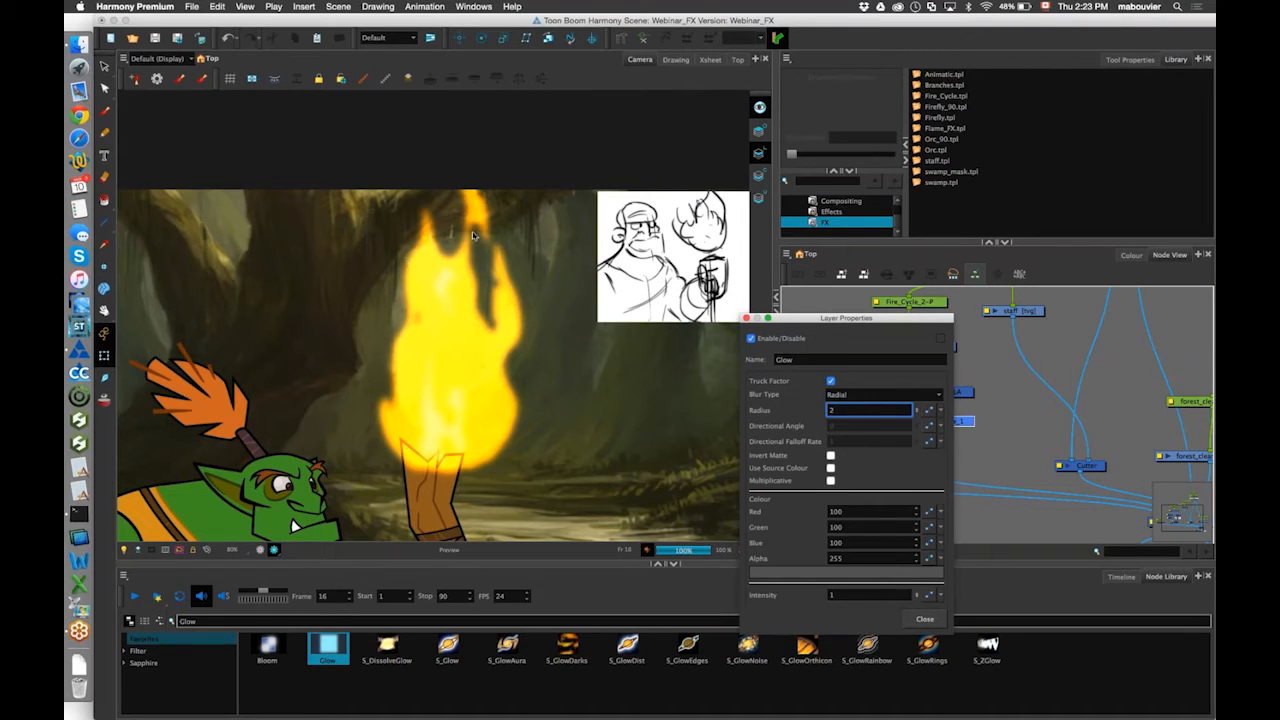
left_click(925, 618)
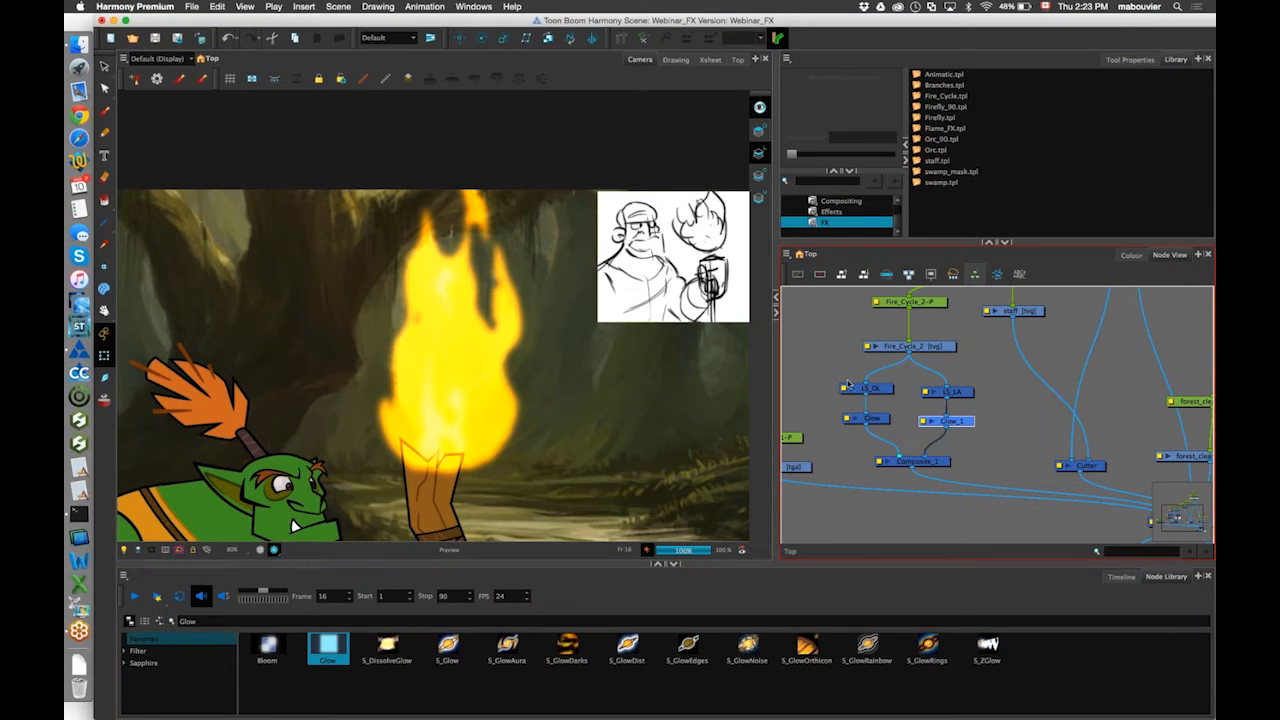
Group LS_OL, LS_LA, both Glow nodes and Composite_1 into a single group.
left_click(826, 362)
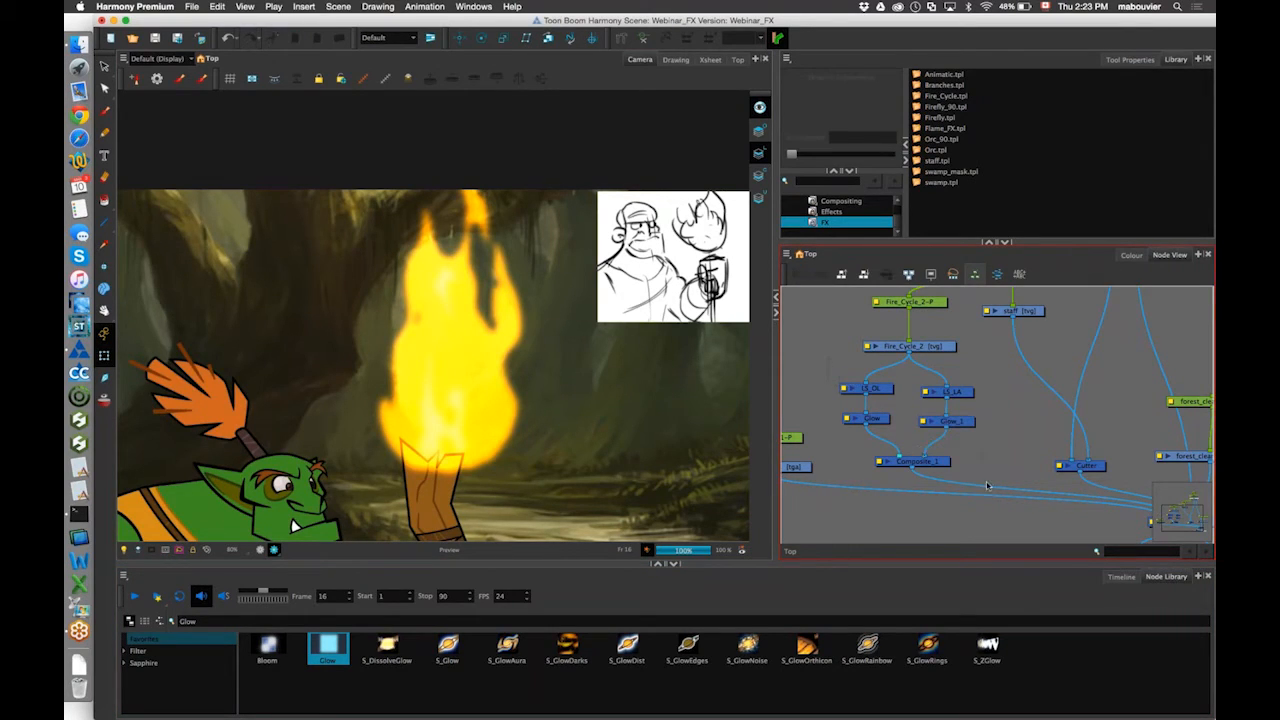
left_click_drag(991, 485, 992, 483)
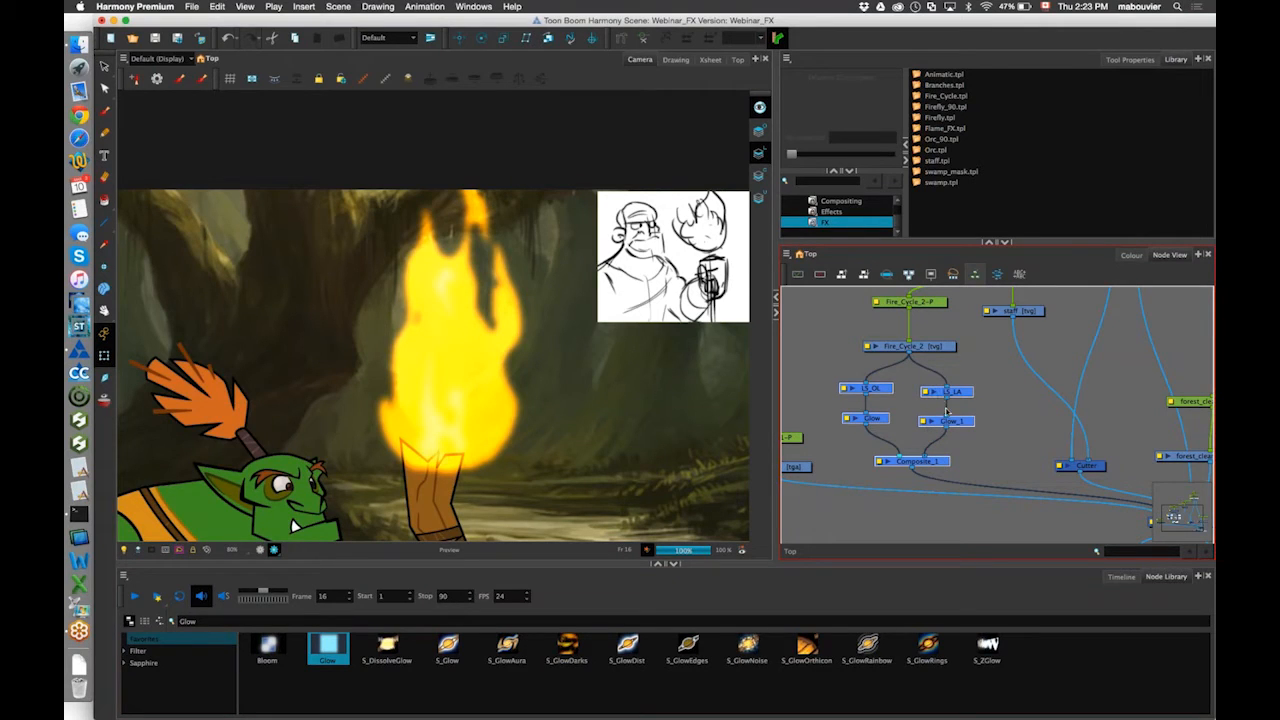
right_click(966, 396)
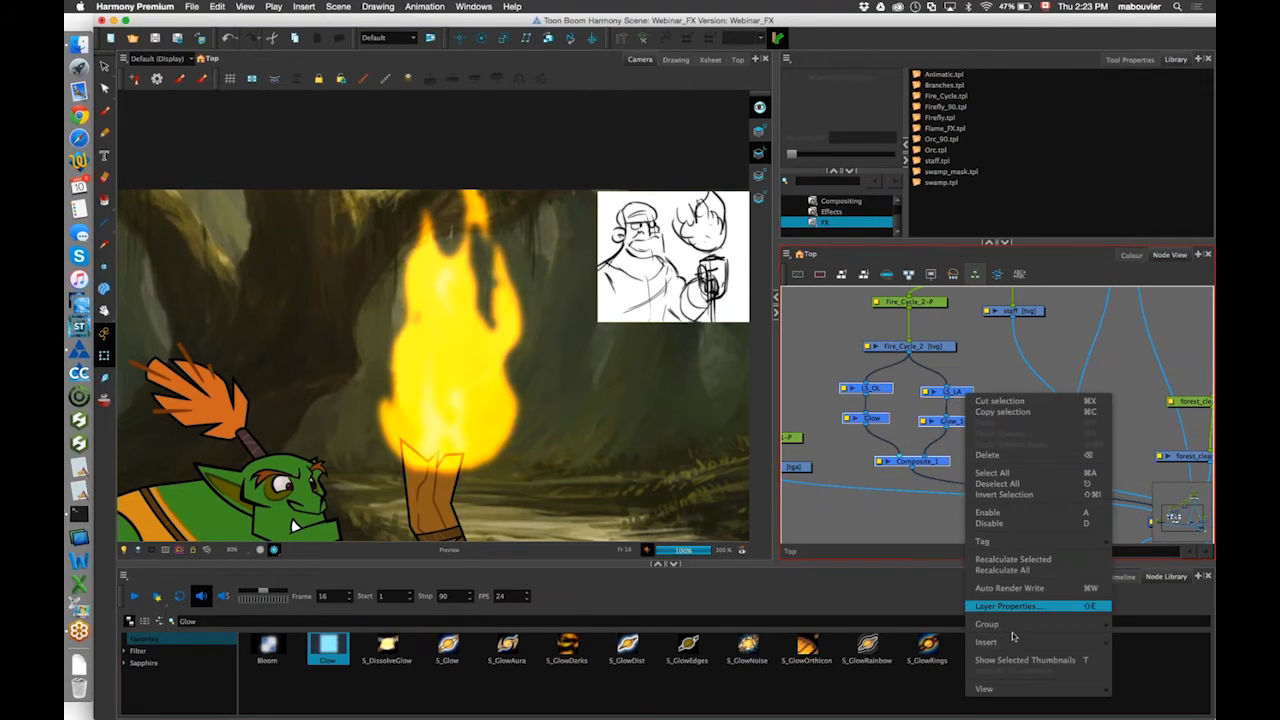
mouse_move(1015, 627)
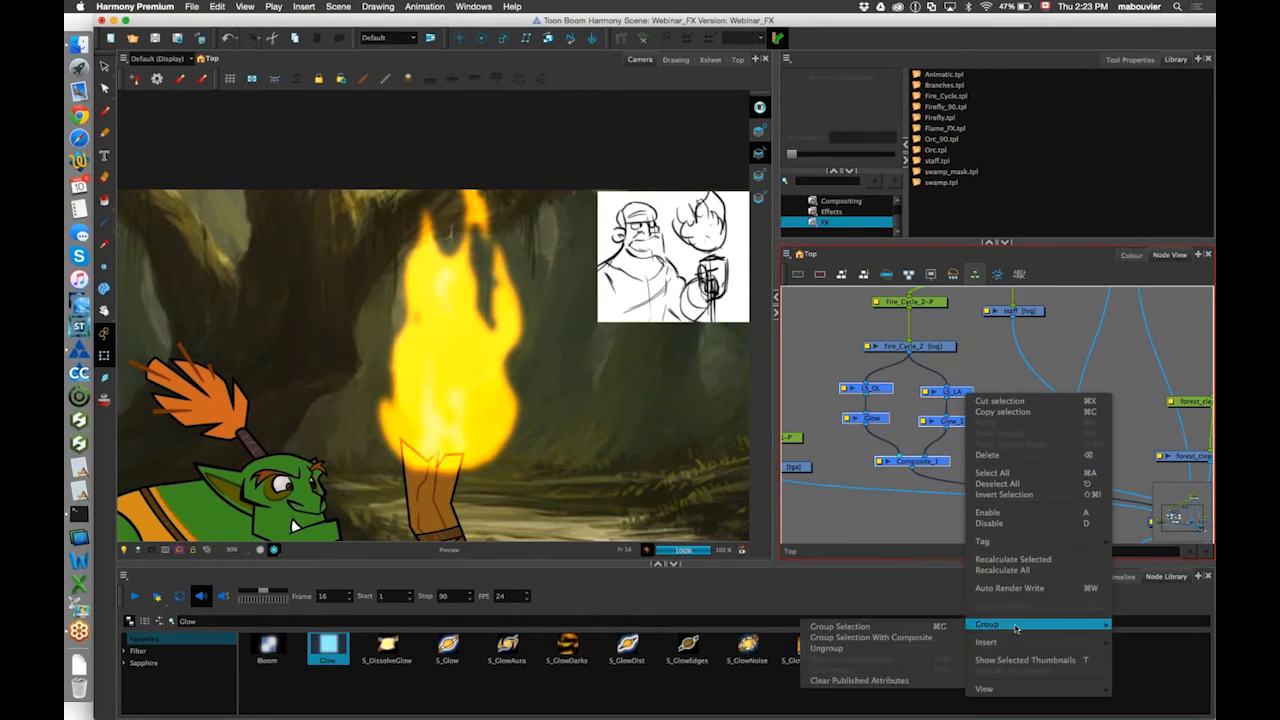
left_click(903, 630)
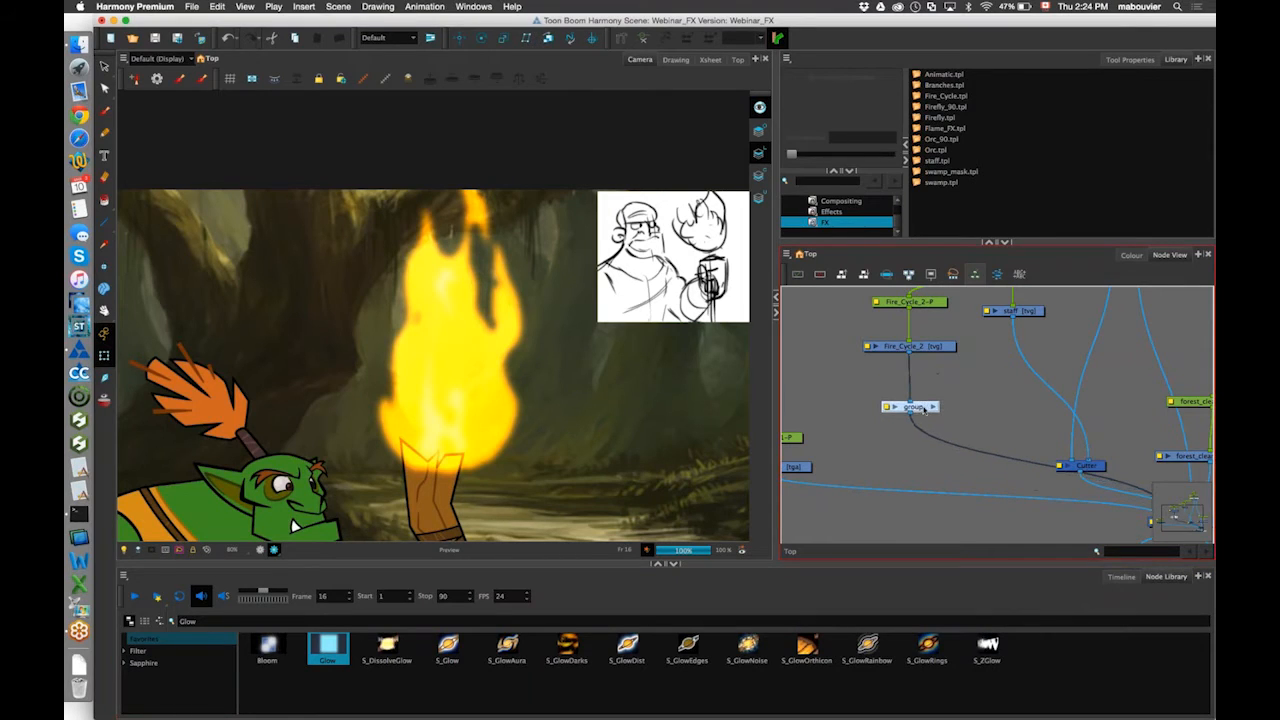
Rename the new group under Fire_Cycle_2 as Flame_FX.
double_click(900, 407)
double_click(787, 360)
type("Flame_fl")
type("X")
key("Return")
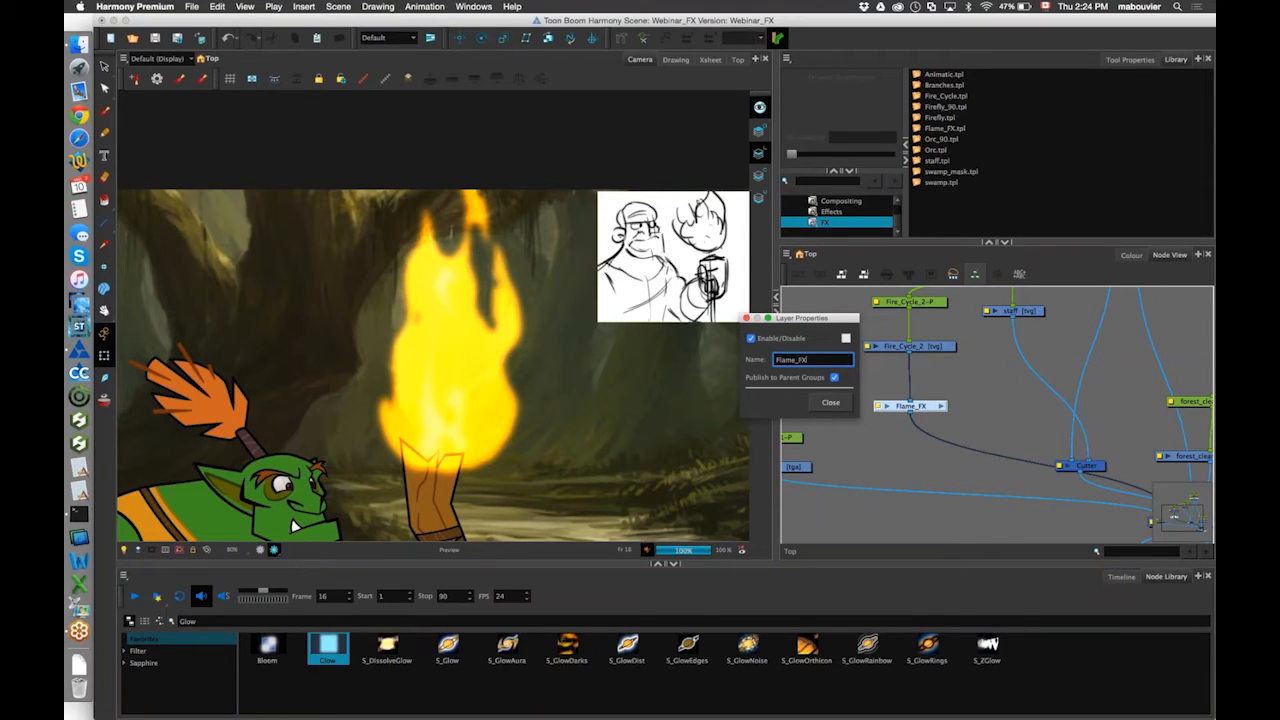
left_click(830, 402)
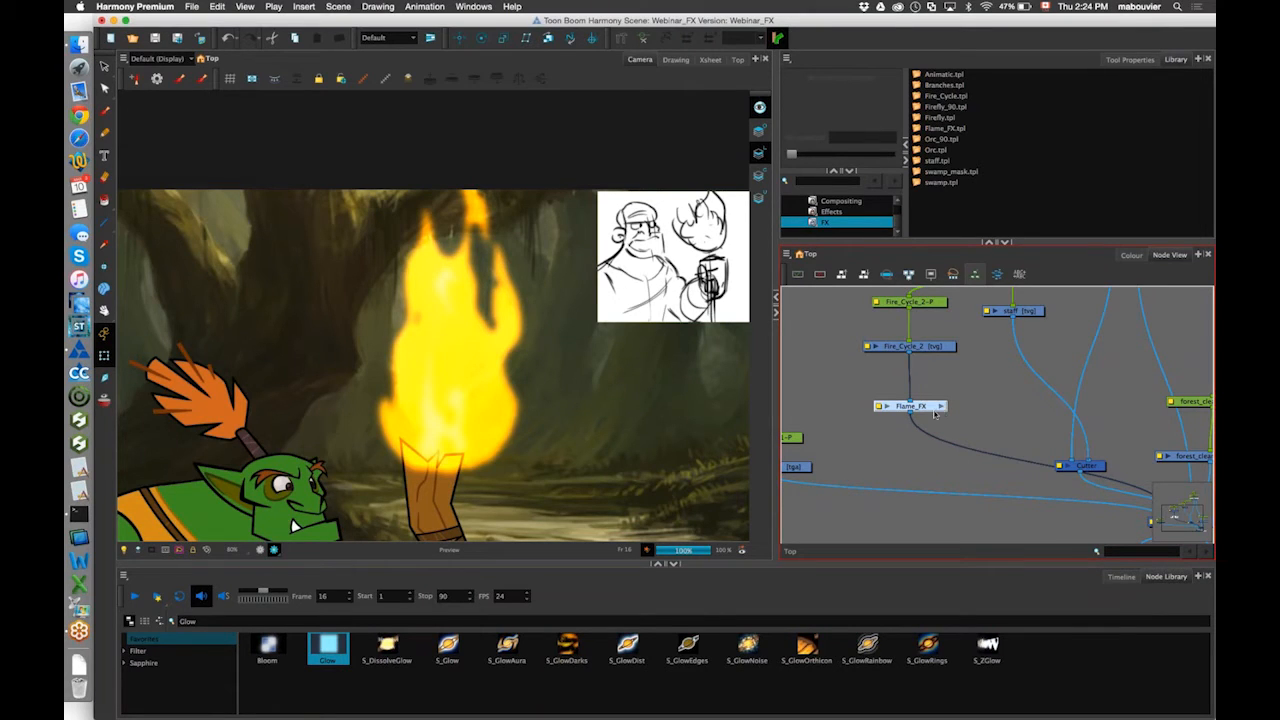
Enter the Flame_FX group and search the node library for "matt".
left_click(939, 408)
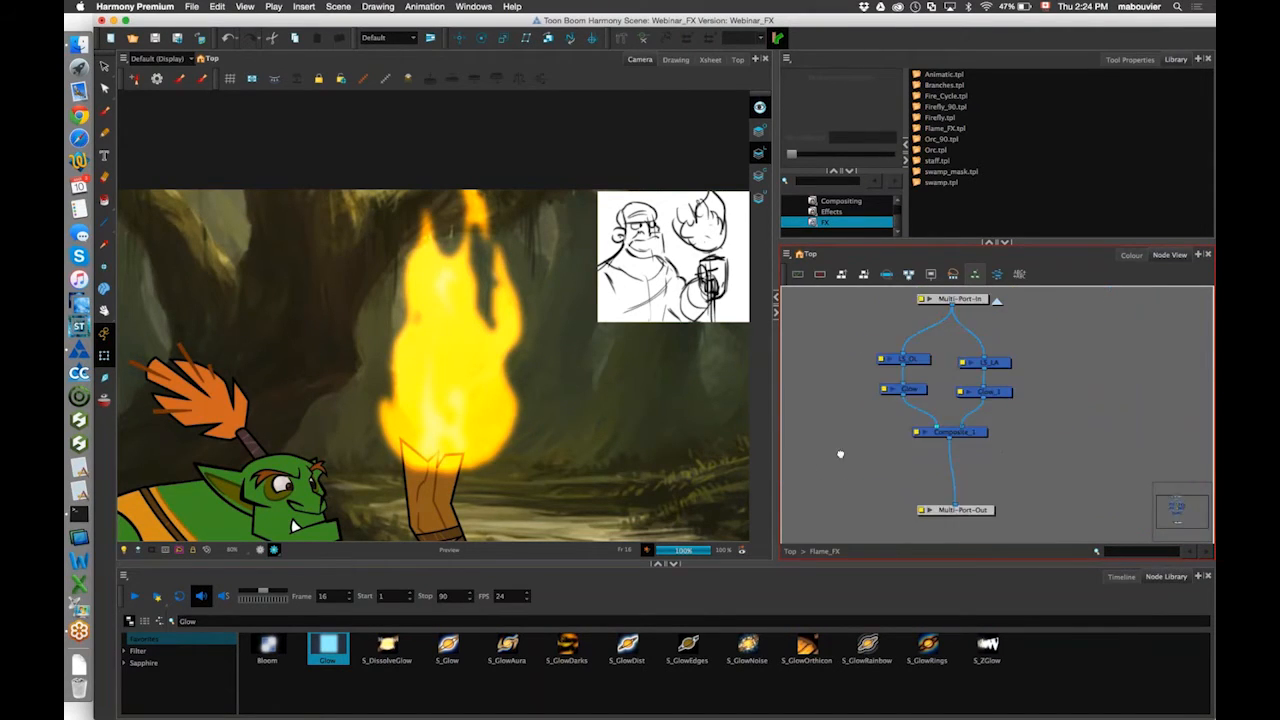
left_click_drag(934, 536, 925, 533)
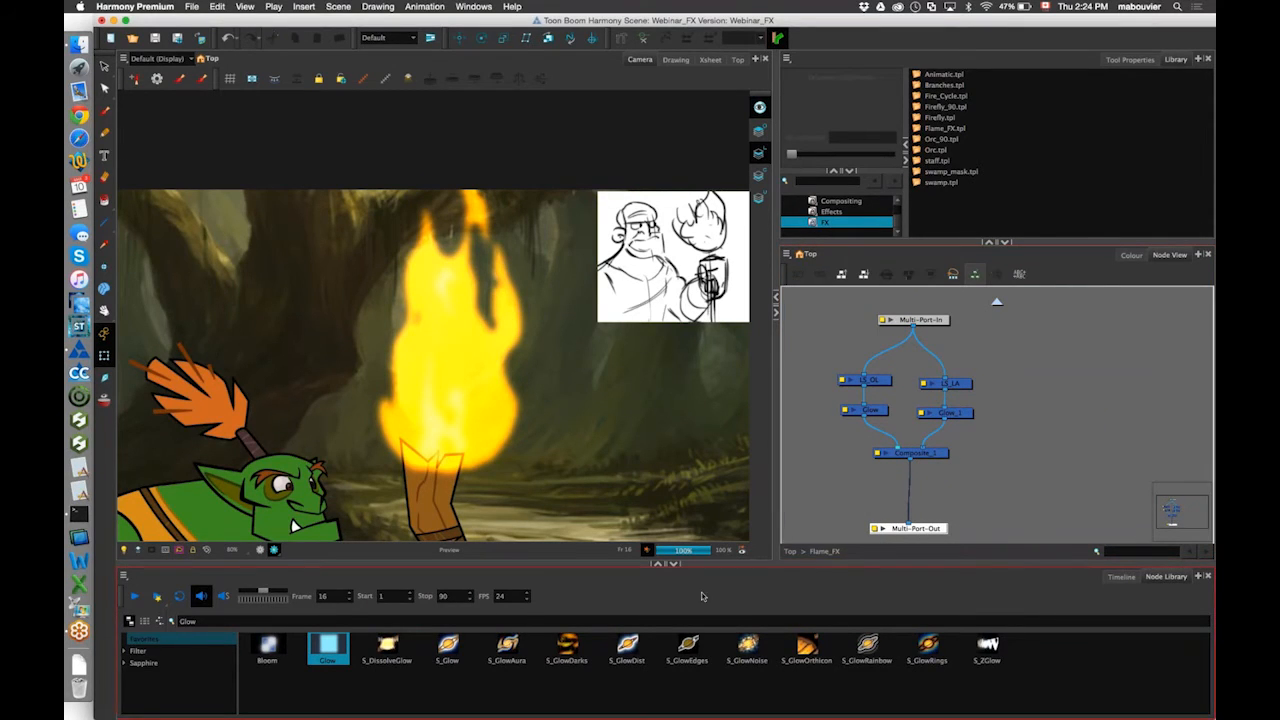
left_click(670, 621)
type("mate")
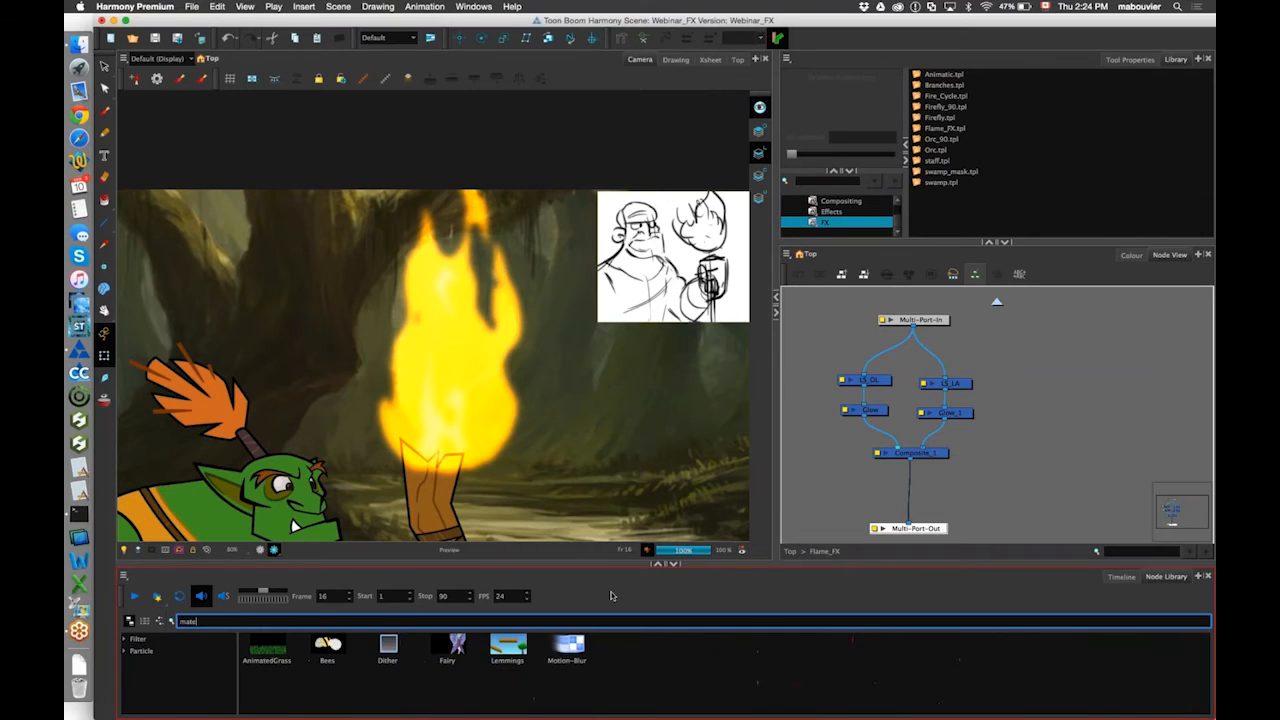
key("Return")
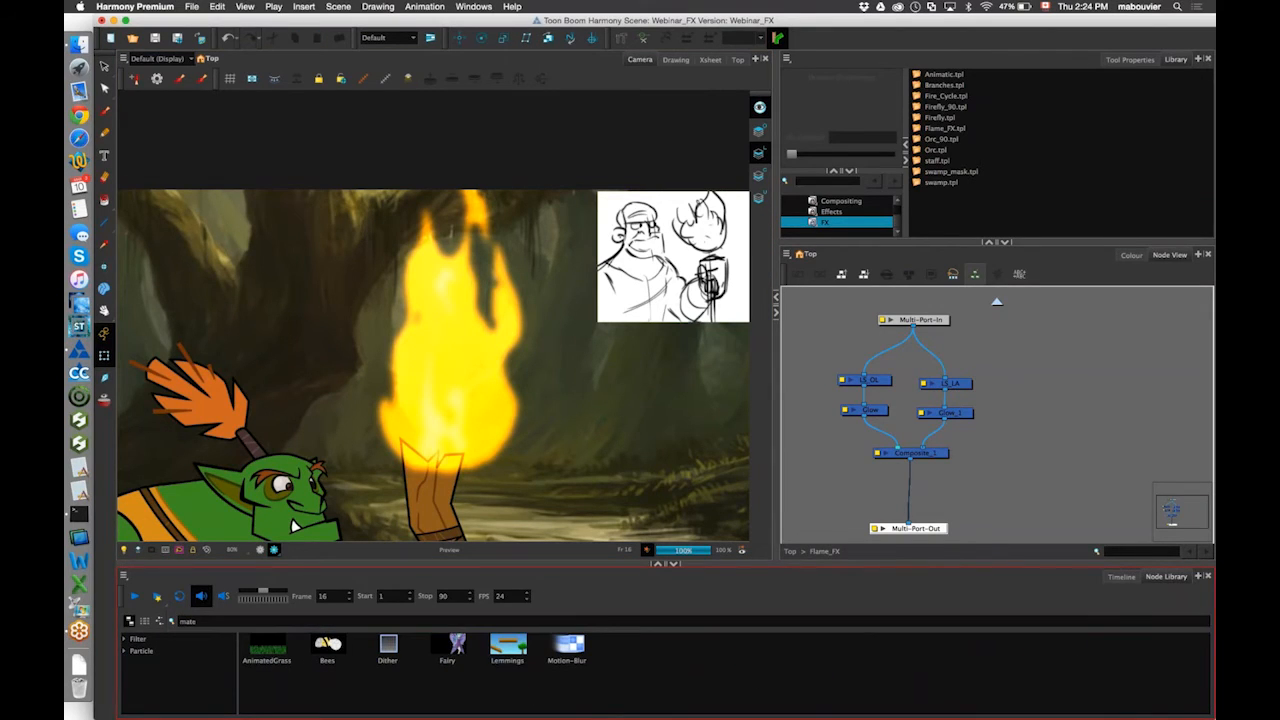
left_click(520, 621)
type("matt")
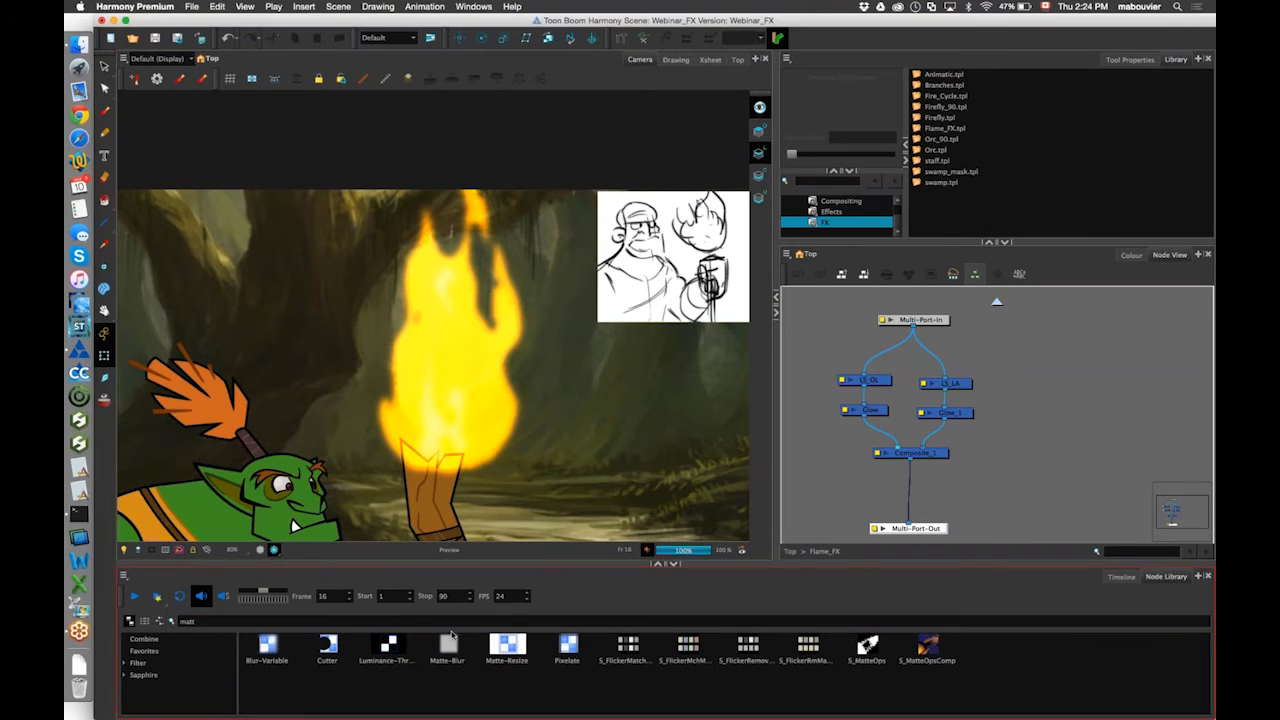
Add a Matte-Resize node beside Glow_1, fed by LS_LA and connected to Composite_1.
left_click(452, 648)
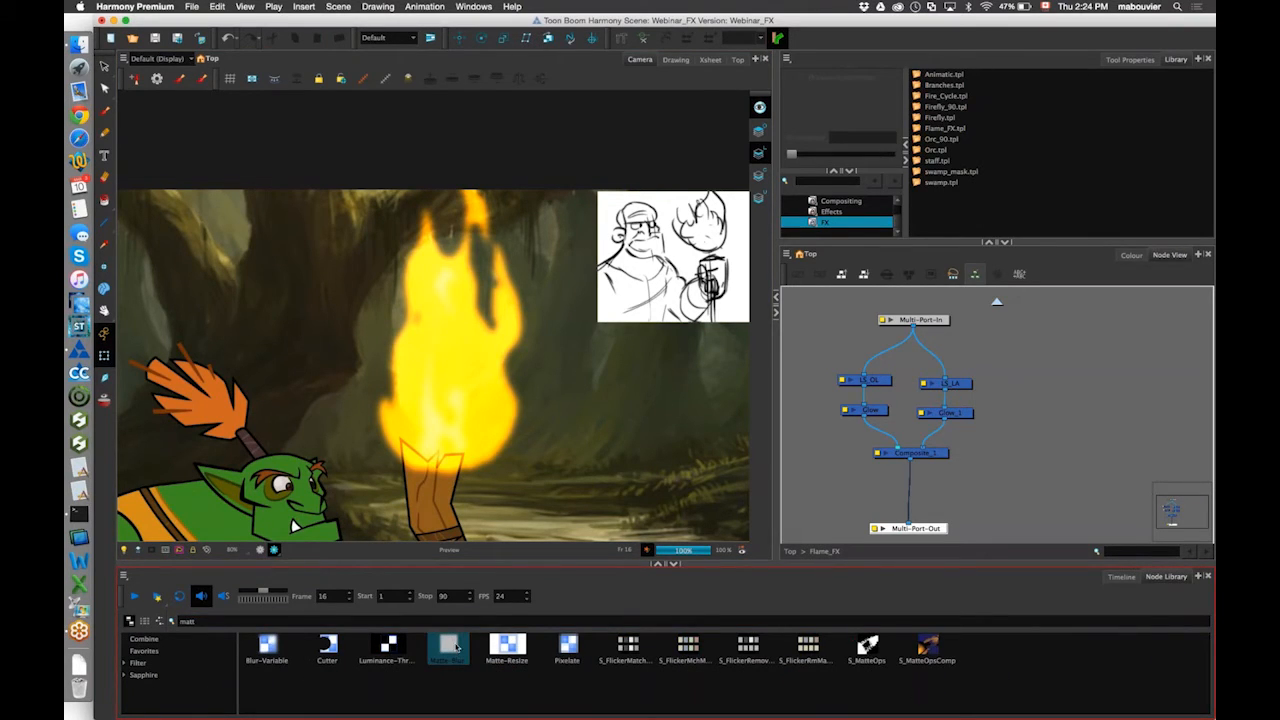
left_click_drag(508, 648, 1022, 400)
left_click_drag(946, 390, 955, 446)
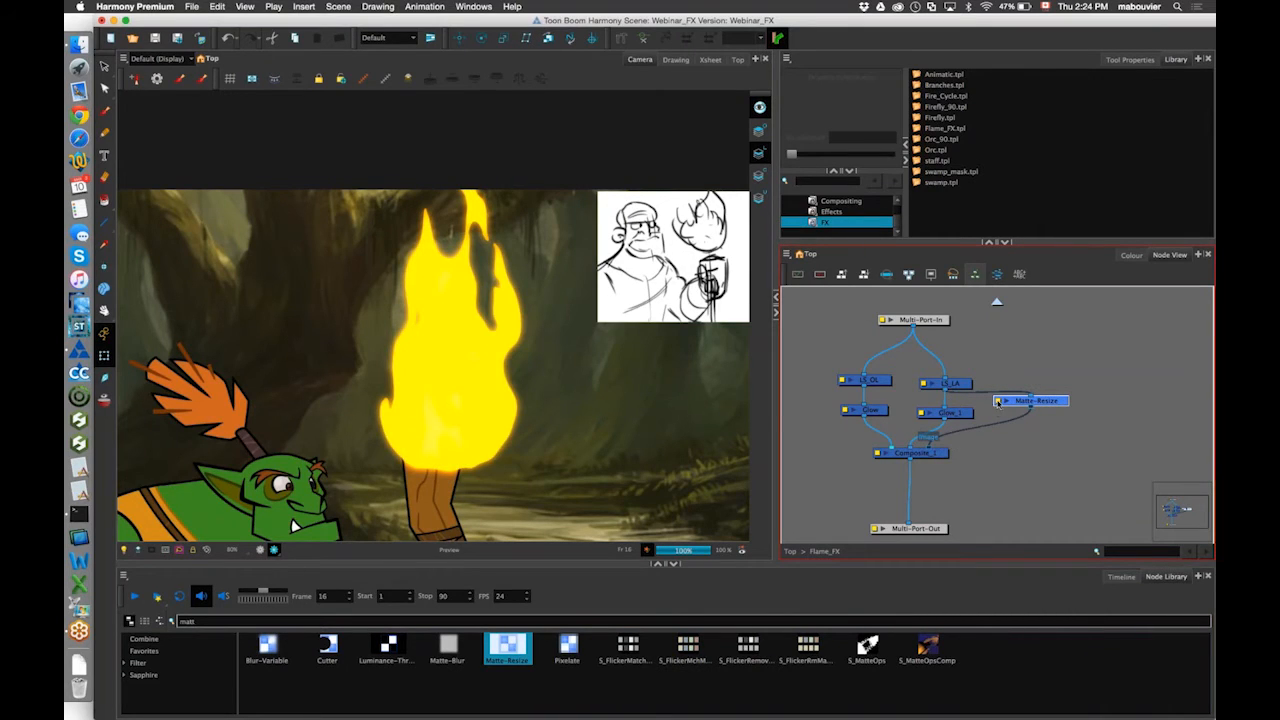
Set the Matte-Resize node's radius to -1.
double_click(997, 401)
key("Tab")
type("-1")
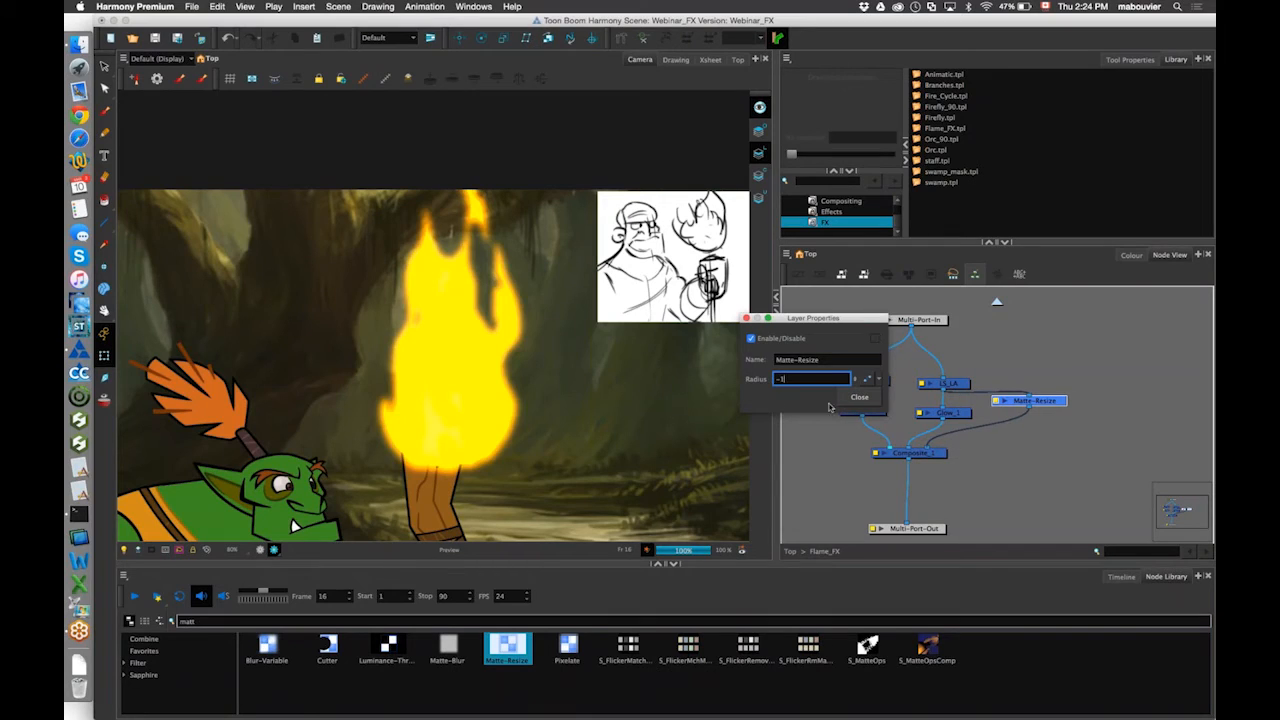
left_click(864, 406)
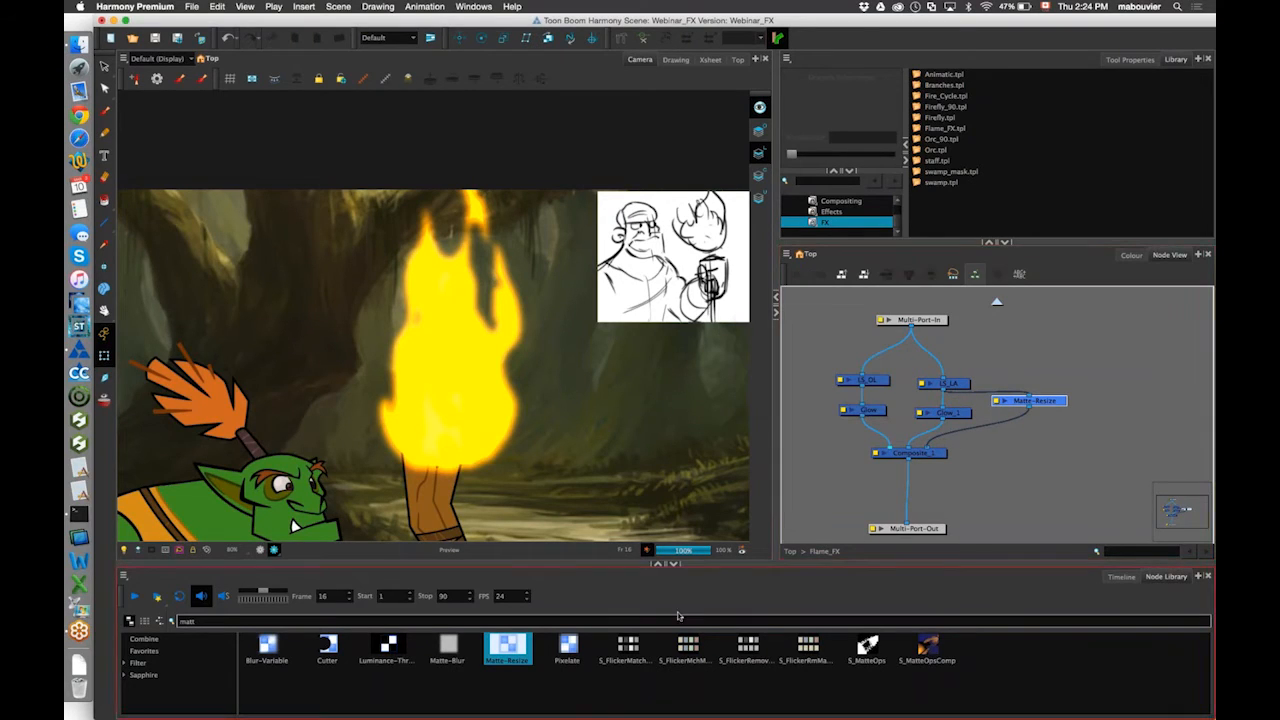
Search the node library for "glow" and insert a Glow node between Matte-Resize and Composite_1.
double_click(186, 621)
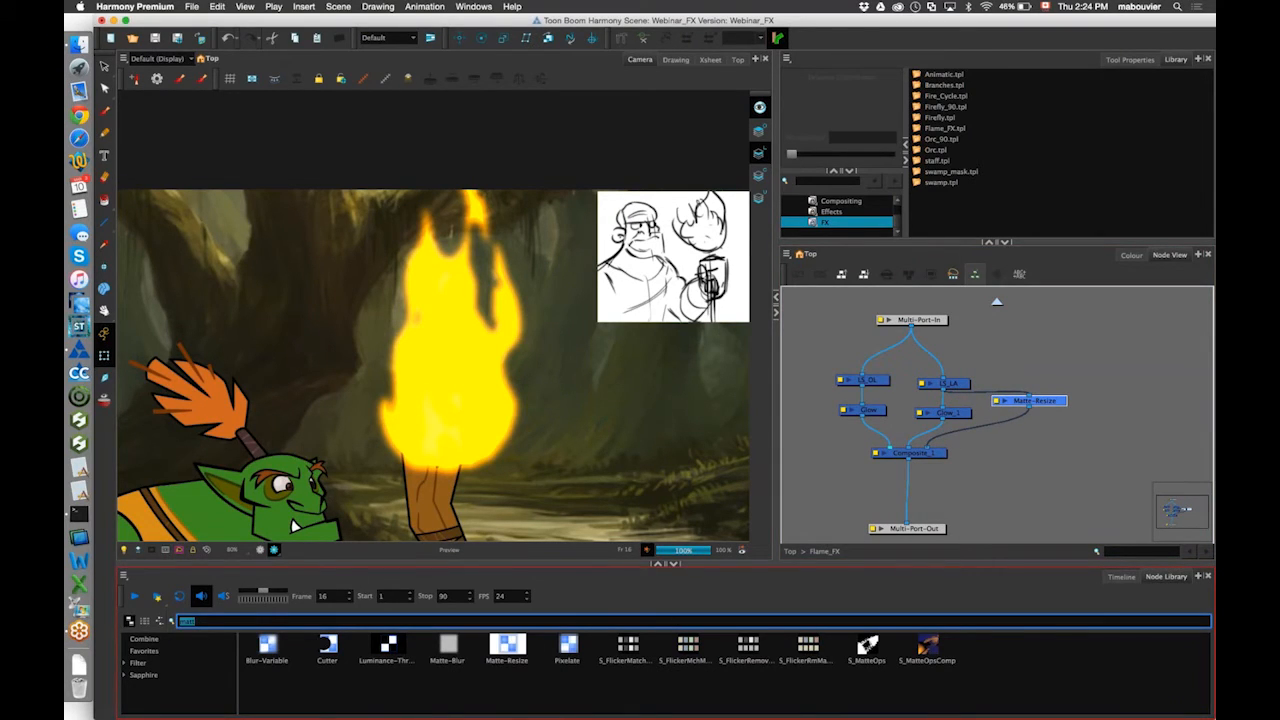
type("glow")
left_click_drag(557, 568, 1004, 430)
left_click_drag(1010, 431, 1052, 435)
left_click_drag(1042, 402, 1039, 405)
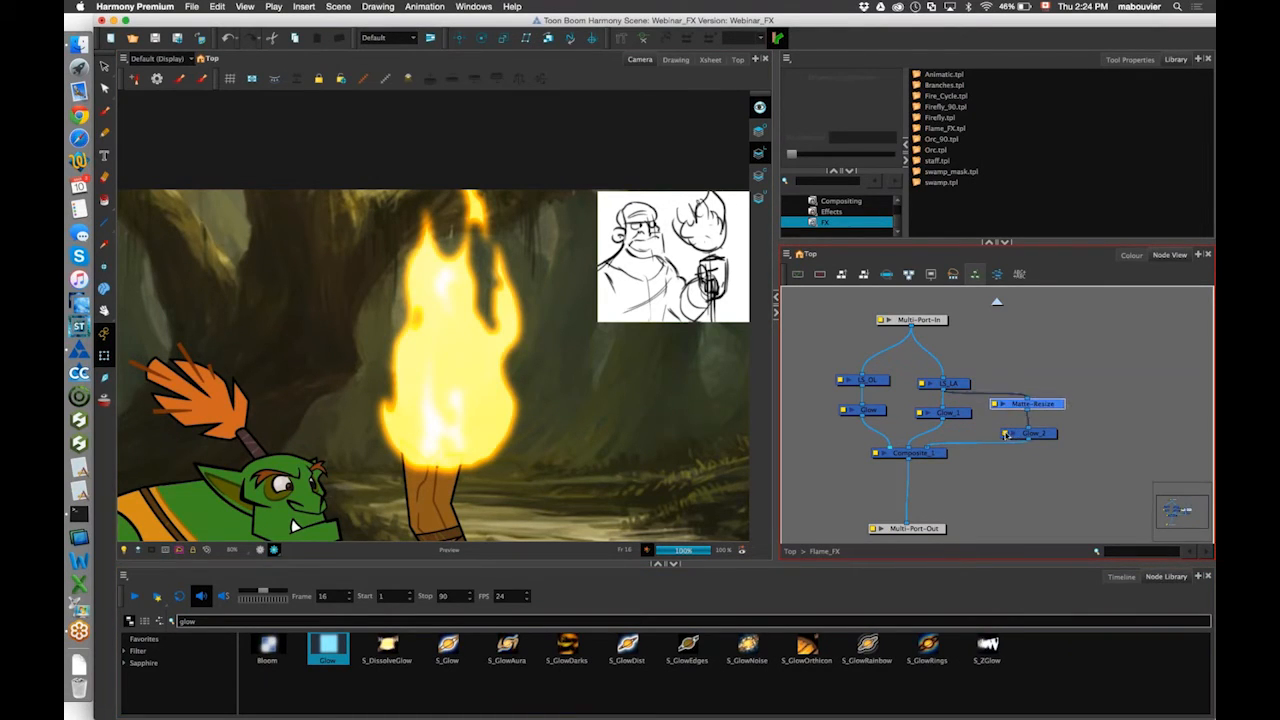
Set the radius of the Glow node under Matte-Resize to 5, and bring up the timeline.
double_click(1008, 433)
double_click(833, 411)
type("2")
key("Return")
type("5")
key("Return")
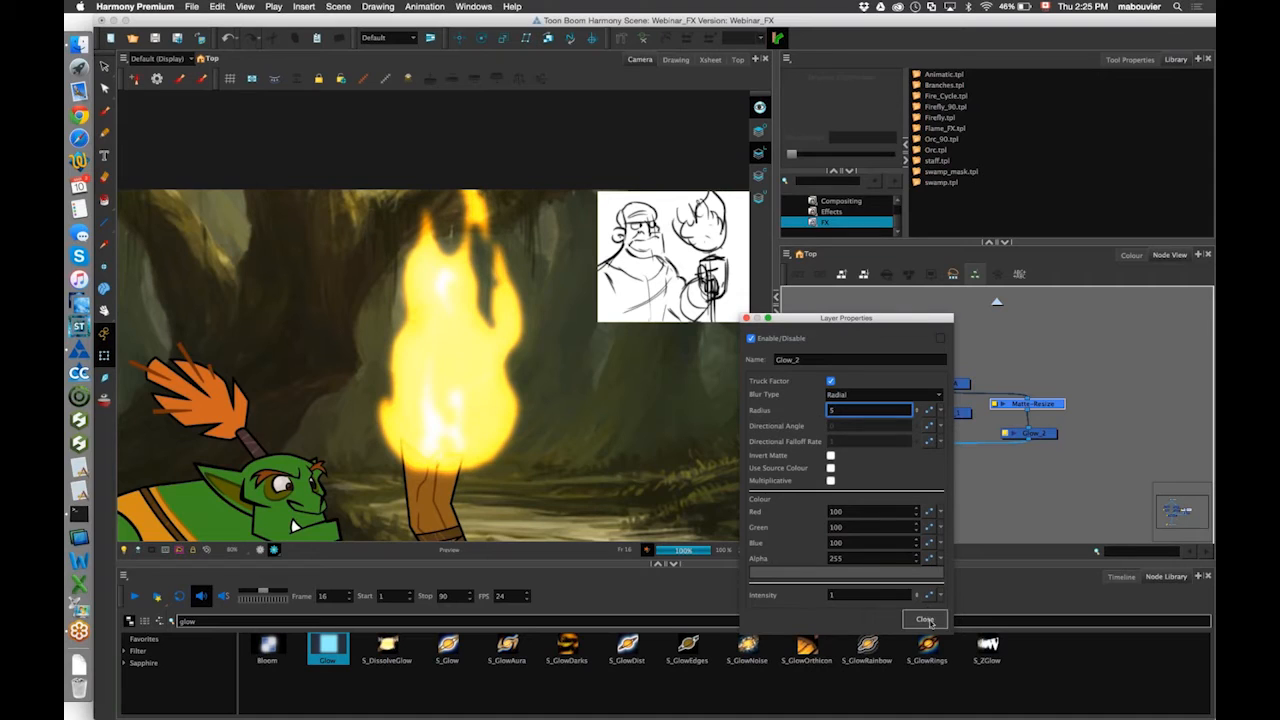
left_click(925, 619)
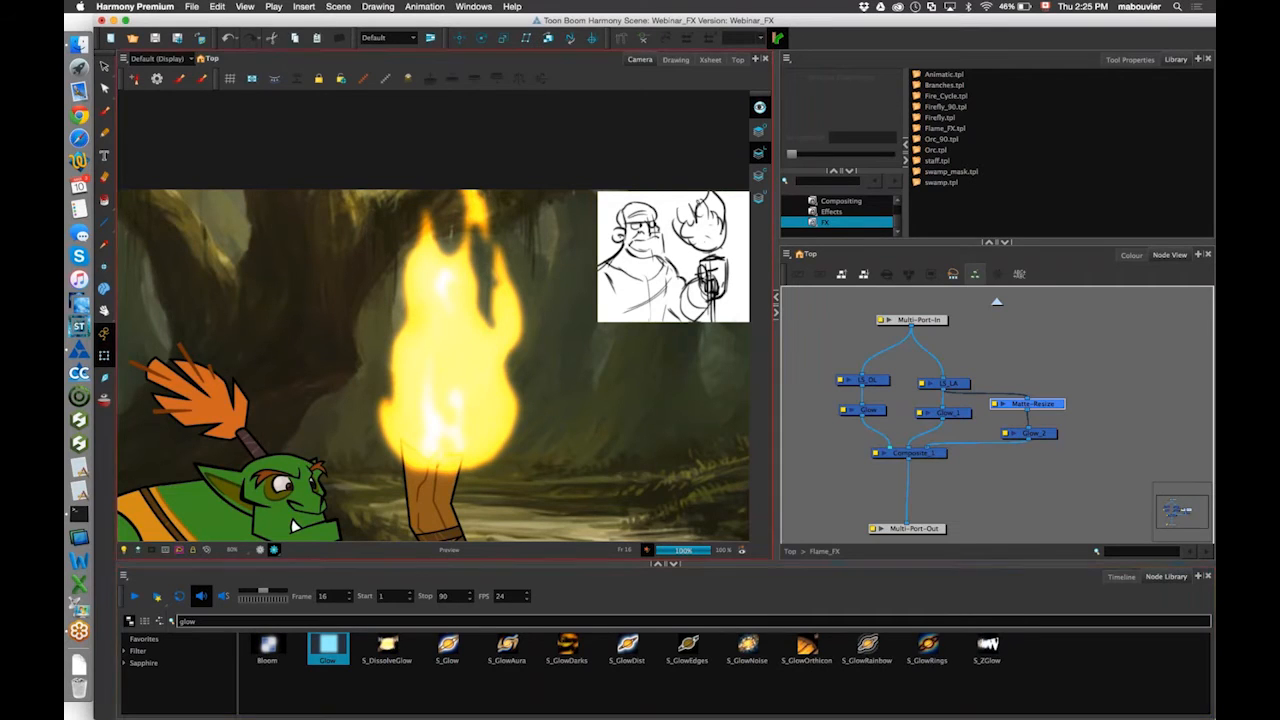
left_click(1121, 577)
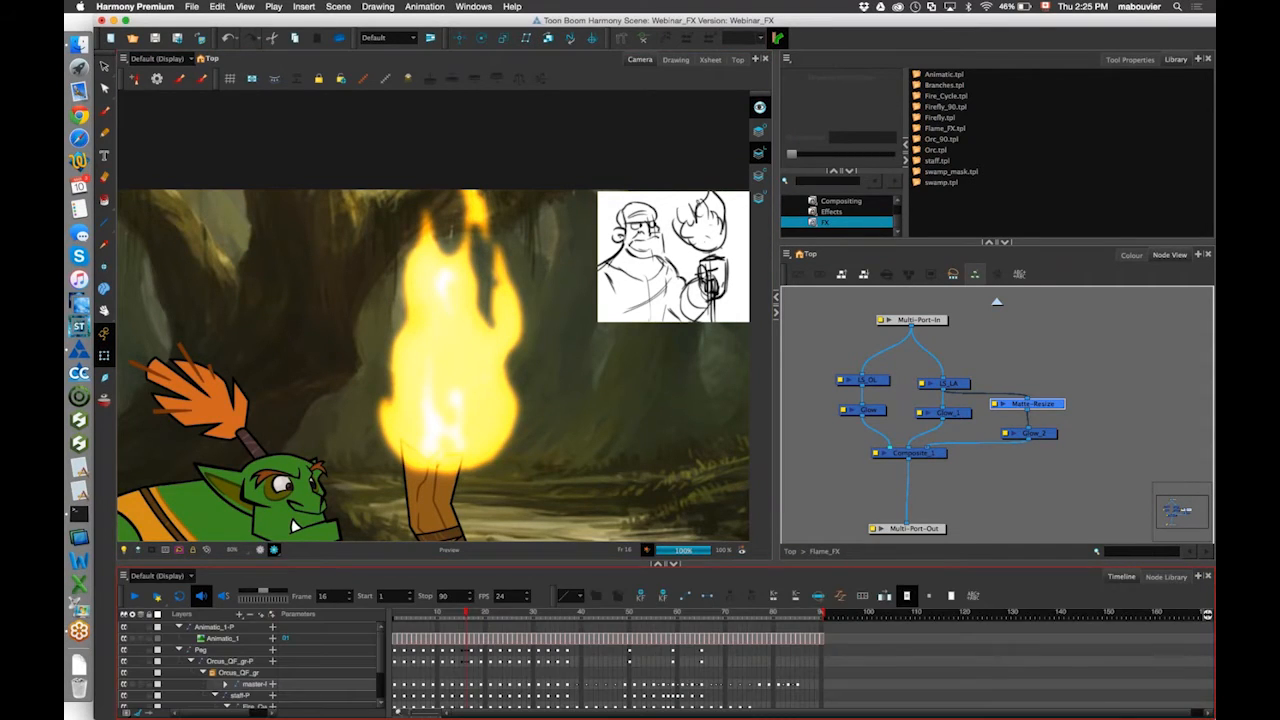
Scrub through the opening frames to frame 19 and compare the flame in the OpenGL and rendered camera views.
left_click(410, 615)
left_click_drag(410, 615, 390, 616)
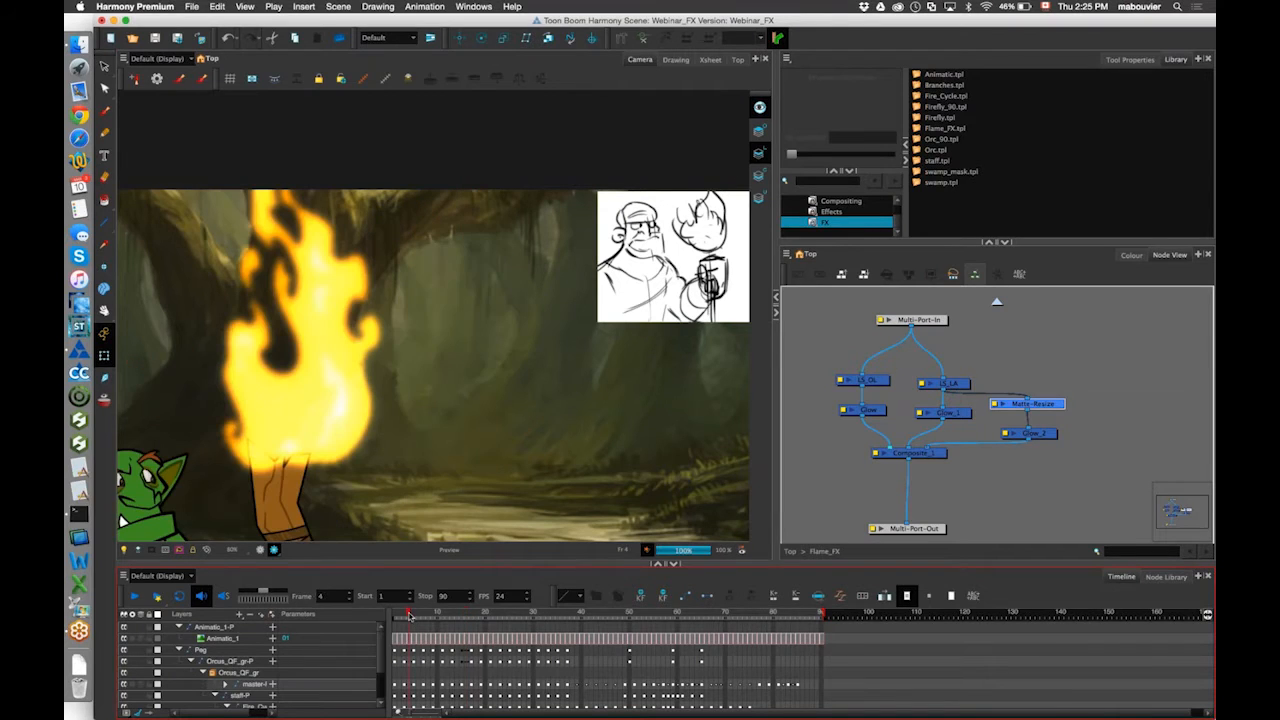
left_click(433, 615)
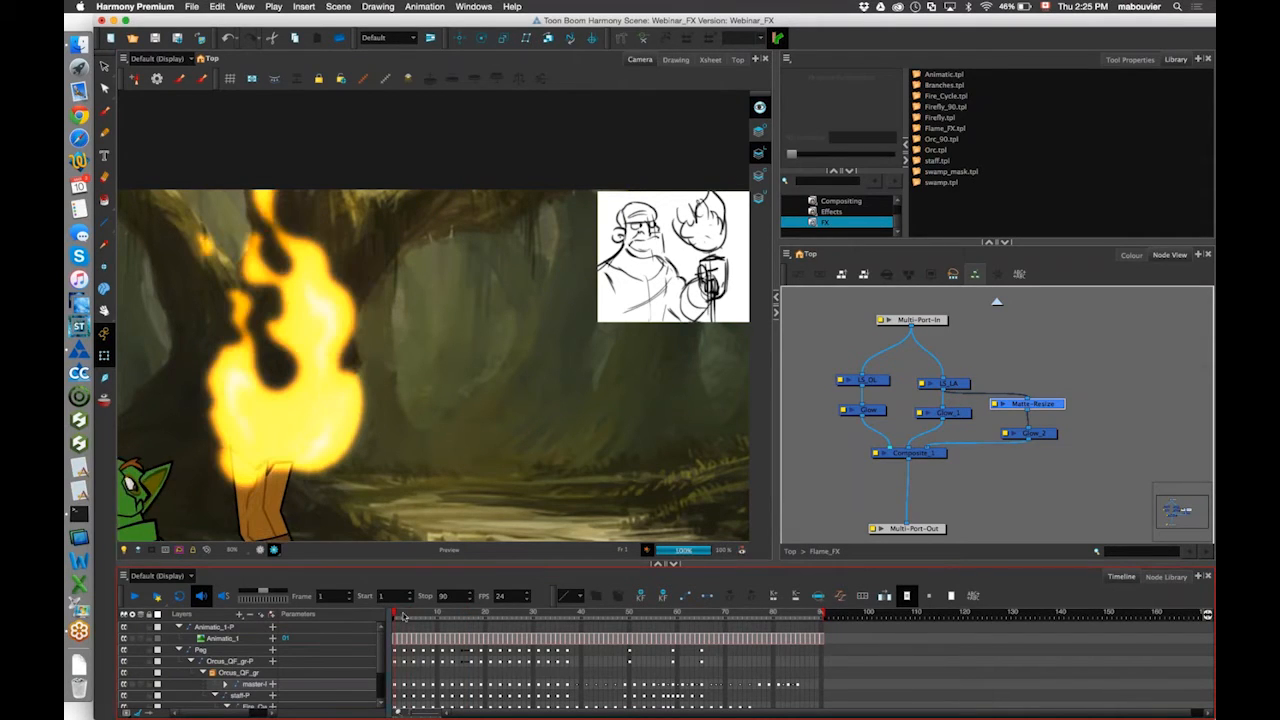
left_click_drag(433, 615, 482, 617)
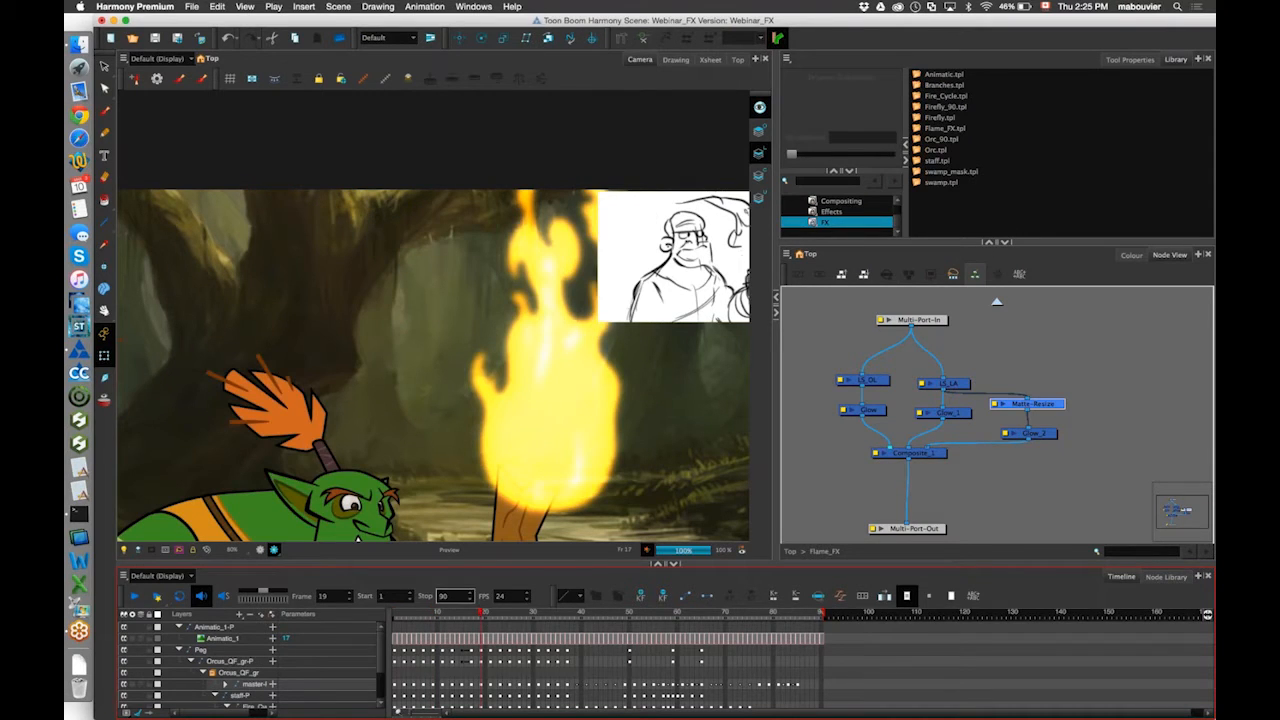
left_click(260, 550)
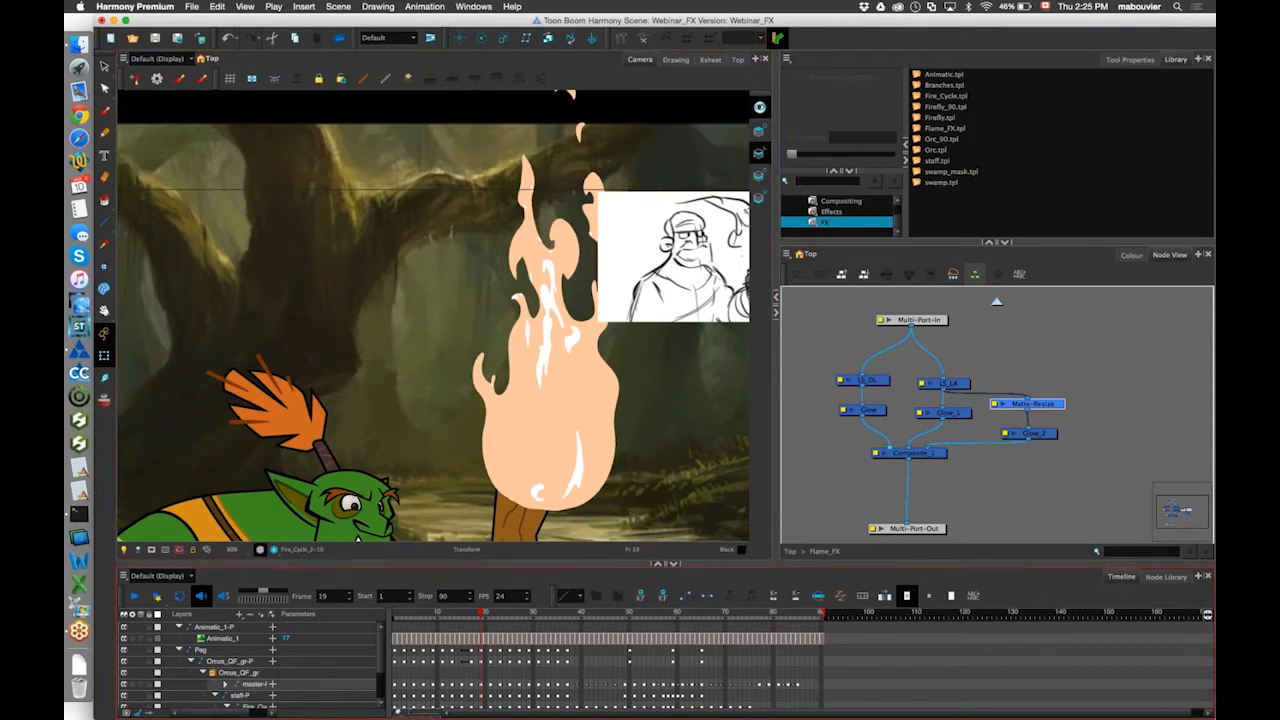
left_click(273, 549)
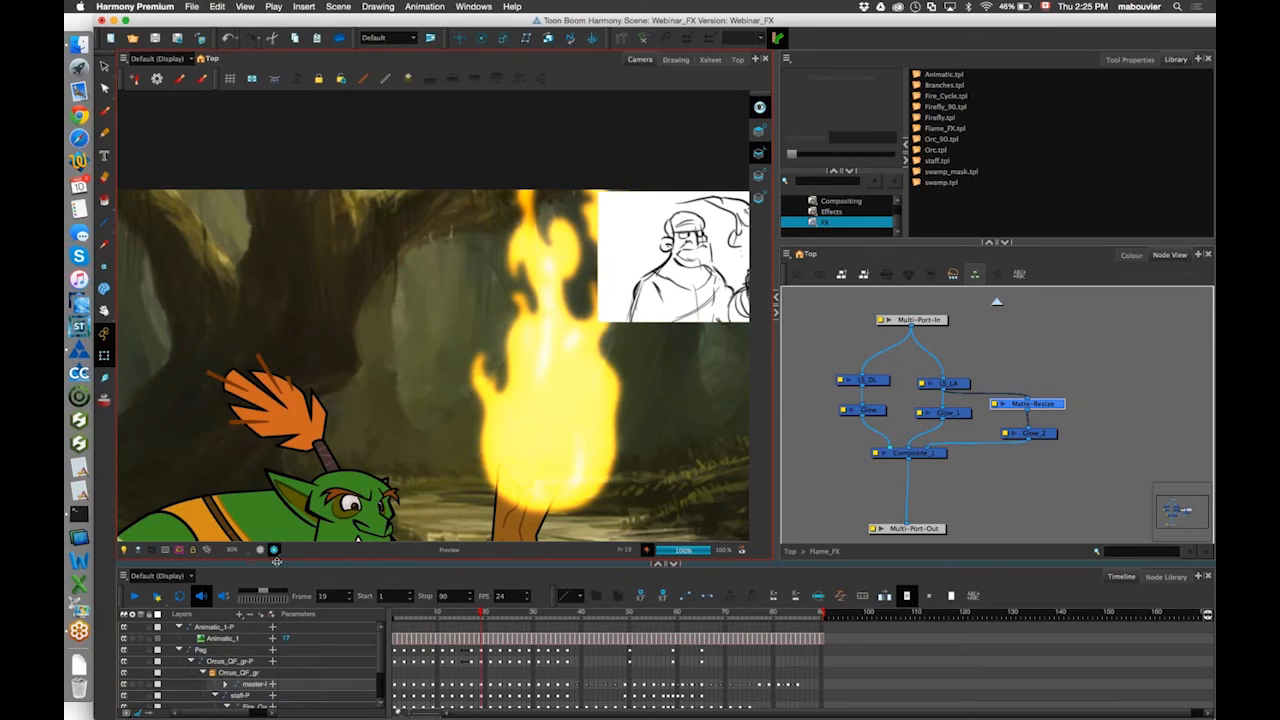
scroll(433, 382, "down", 2)
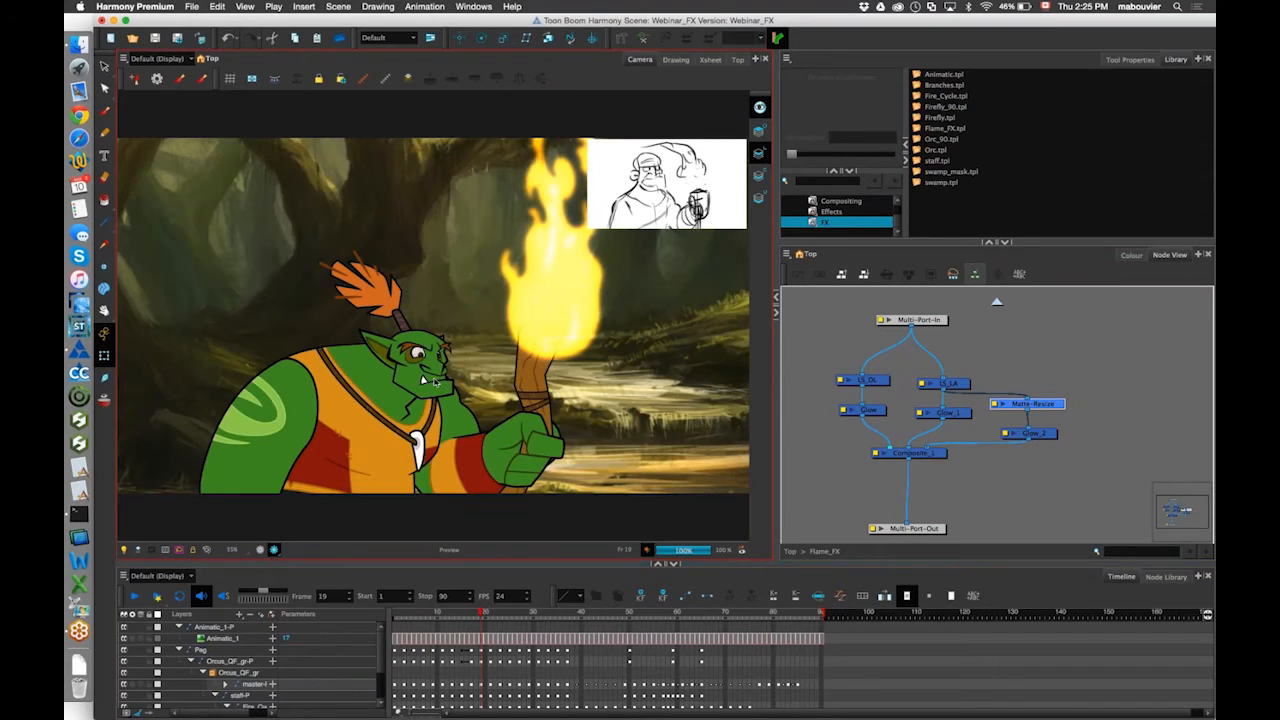
Tidy the Flame_FX node layout by lowering Composite_1, realigning the ports, and moving Matte-Resize and Glow_2 down together.
left_click_drag(931, 323, 925, 322)
left_click_drag(1049, 409, 1052, 410)
left_click(1055, 454)
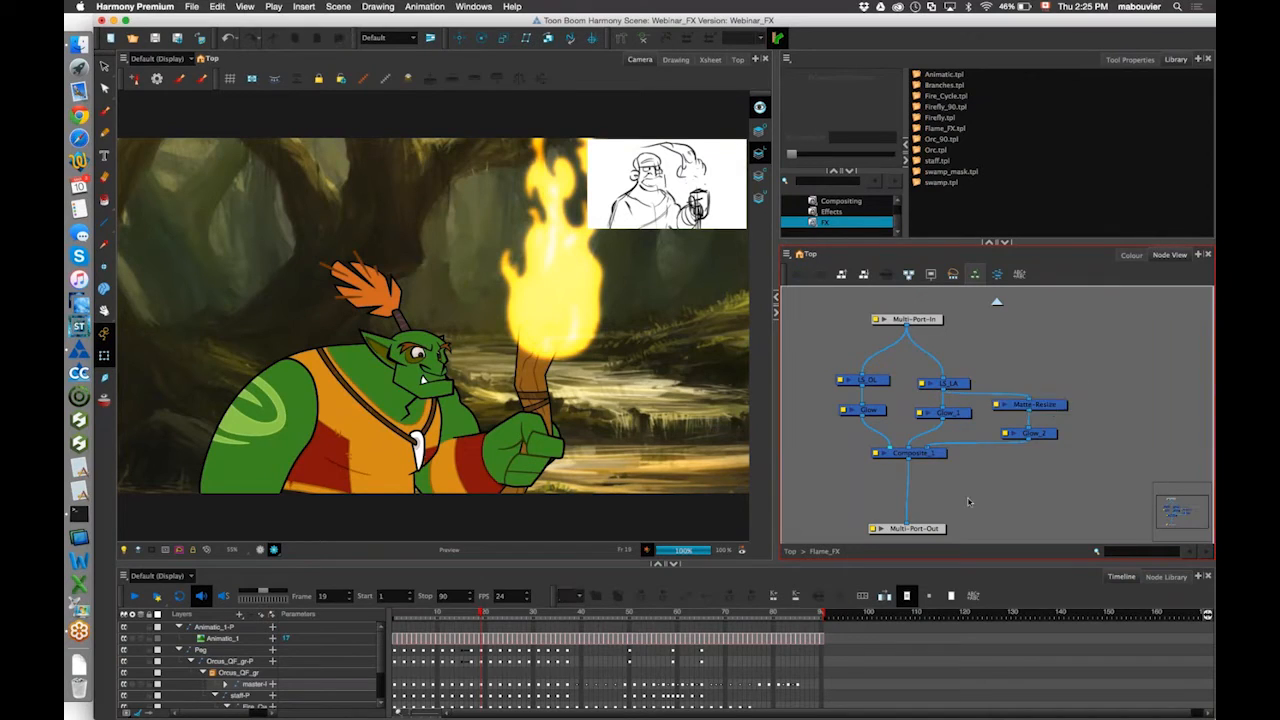
left_click_drag(968, 502, 1058, 402)
left_click_drag(920, 456, 922, 476)
left_click_drag(924, 529, 928, 529)
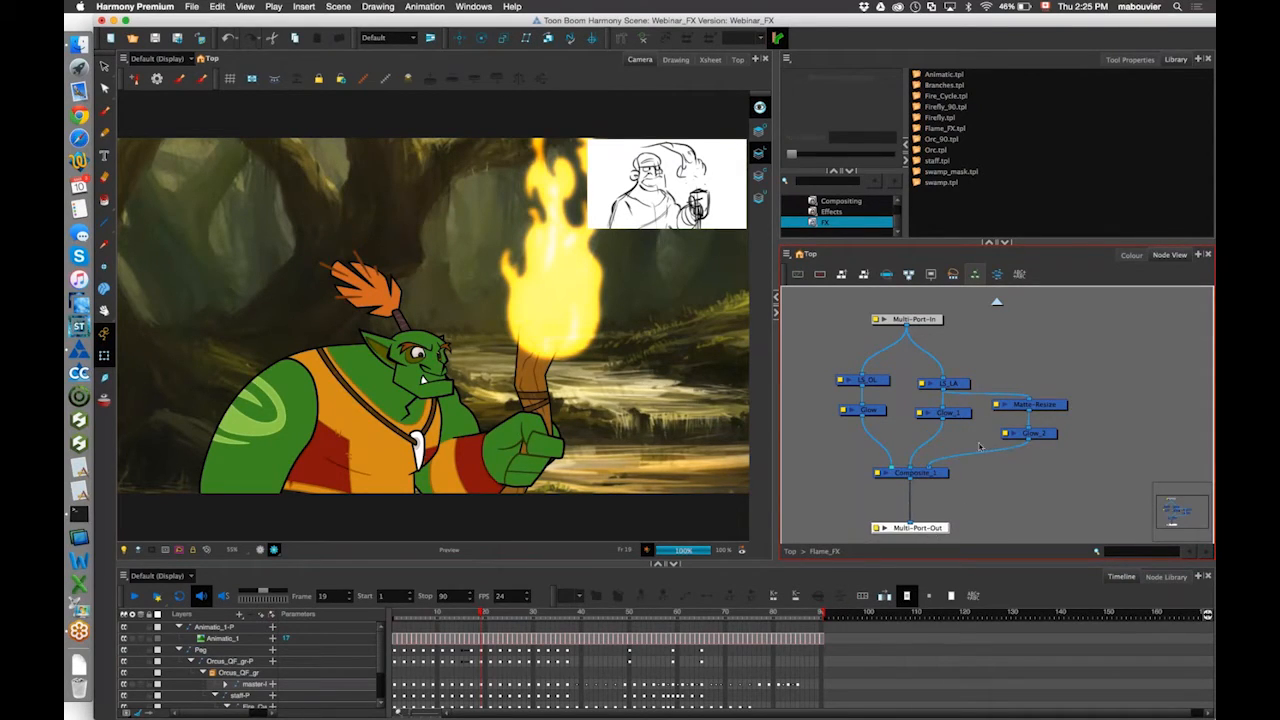
left_click_drag(1082, 388, 1037, 448)
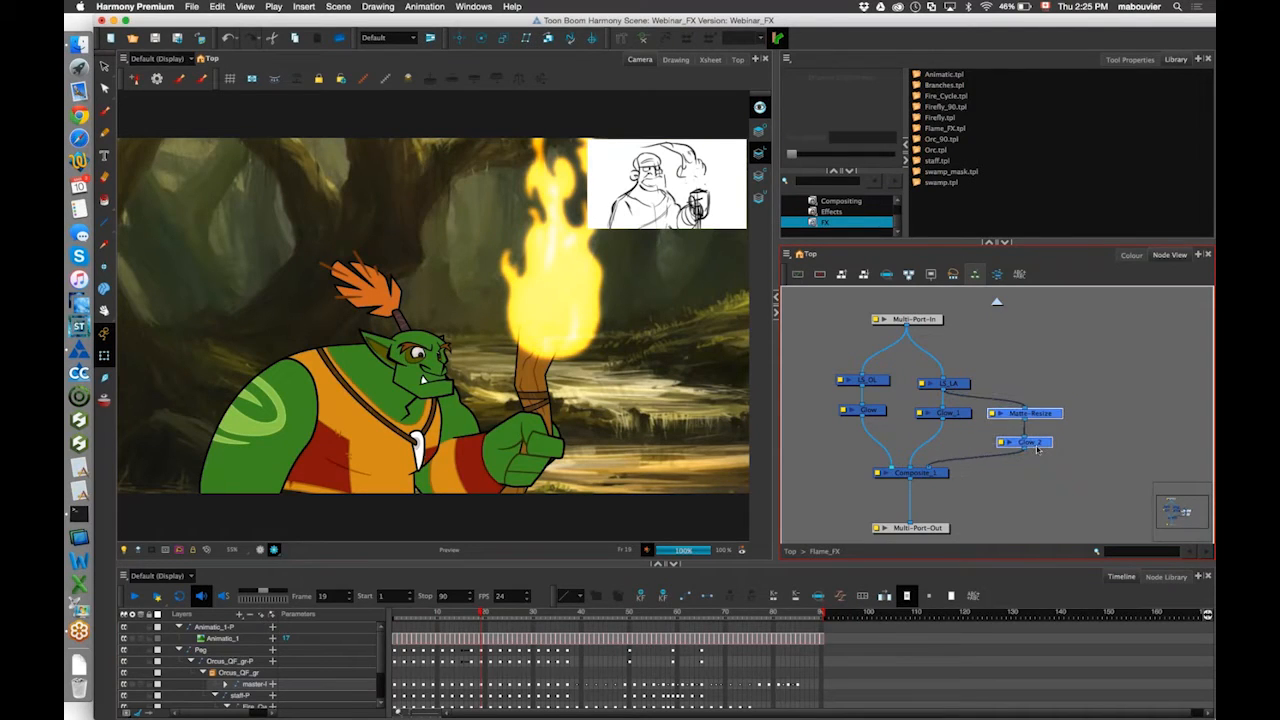
Rename the Glow_2 node to Glow_resize.
left_click(1037, 449)
double_click(1037, 449)
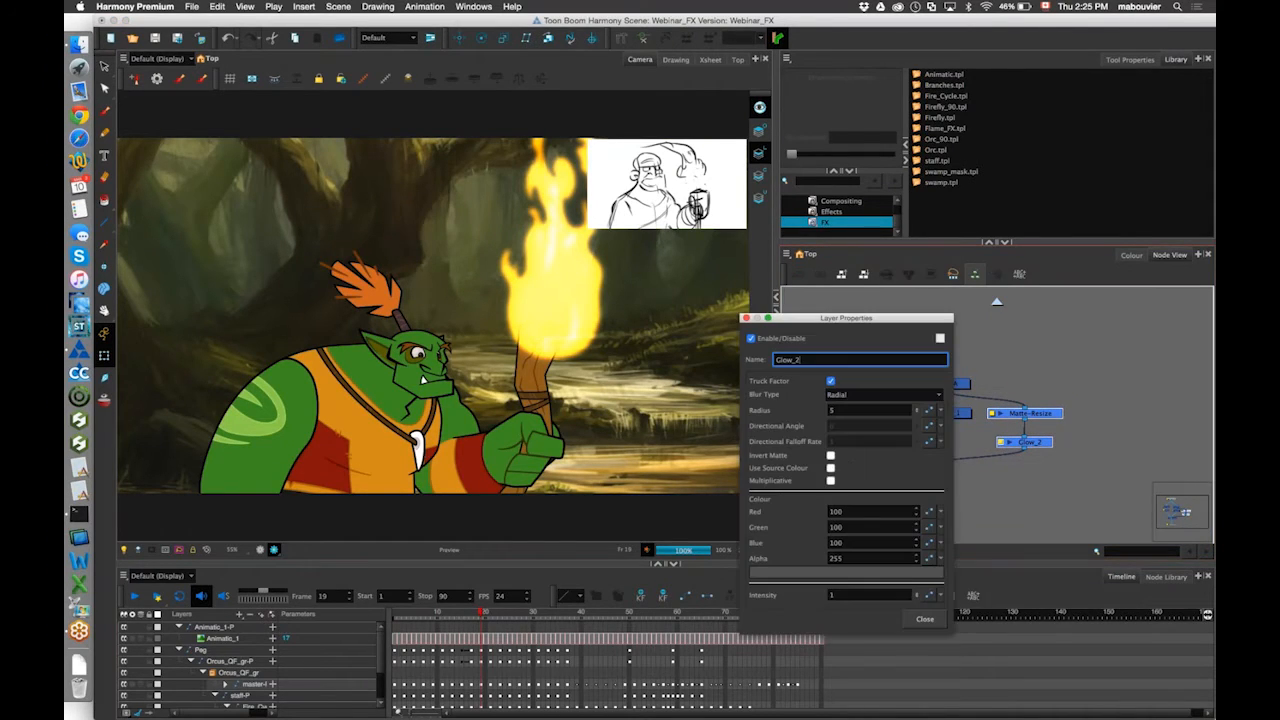
left_click_drag(802, 360, 767, 358)
type("Glow")
type("resize")
key("Return")
left_click(924, 618)
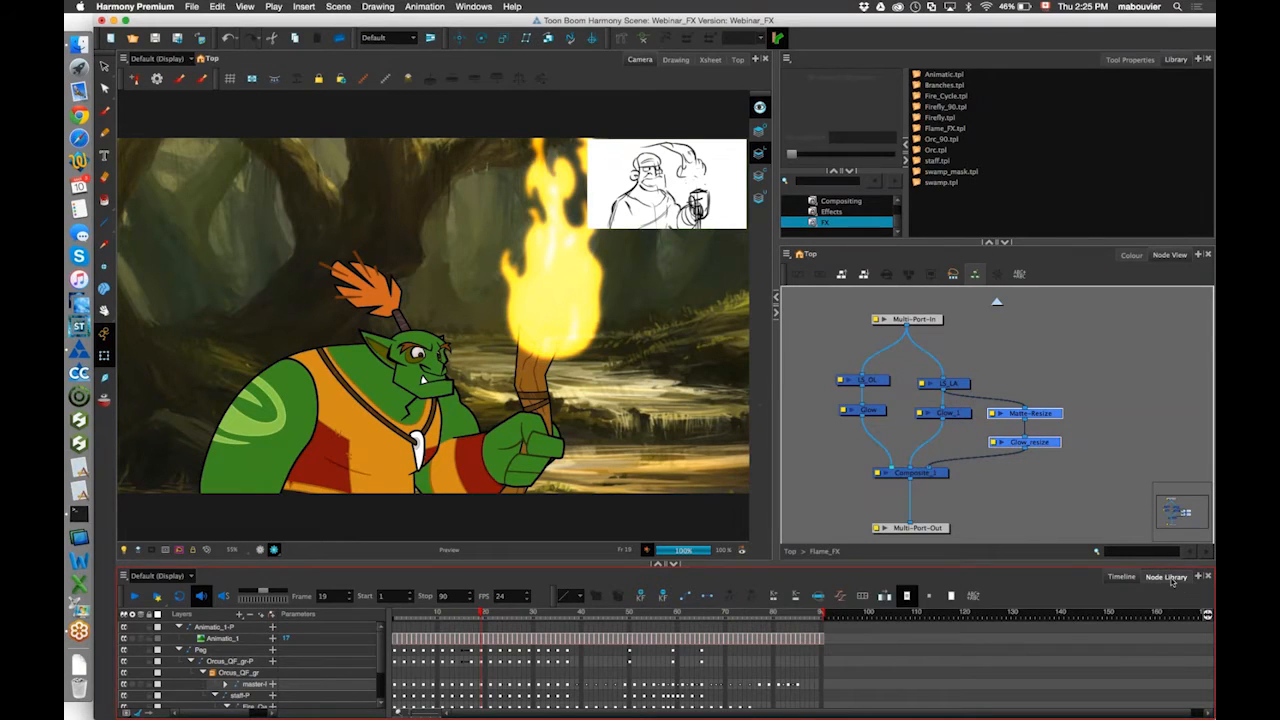
Search the node library for "line" and select the Line-Art node.
left_click(1166, 577)
type("glow")
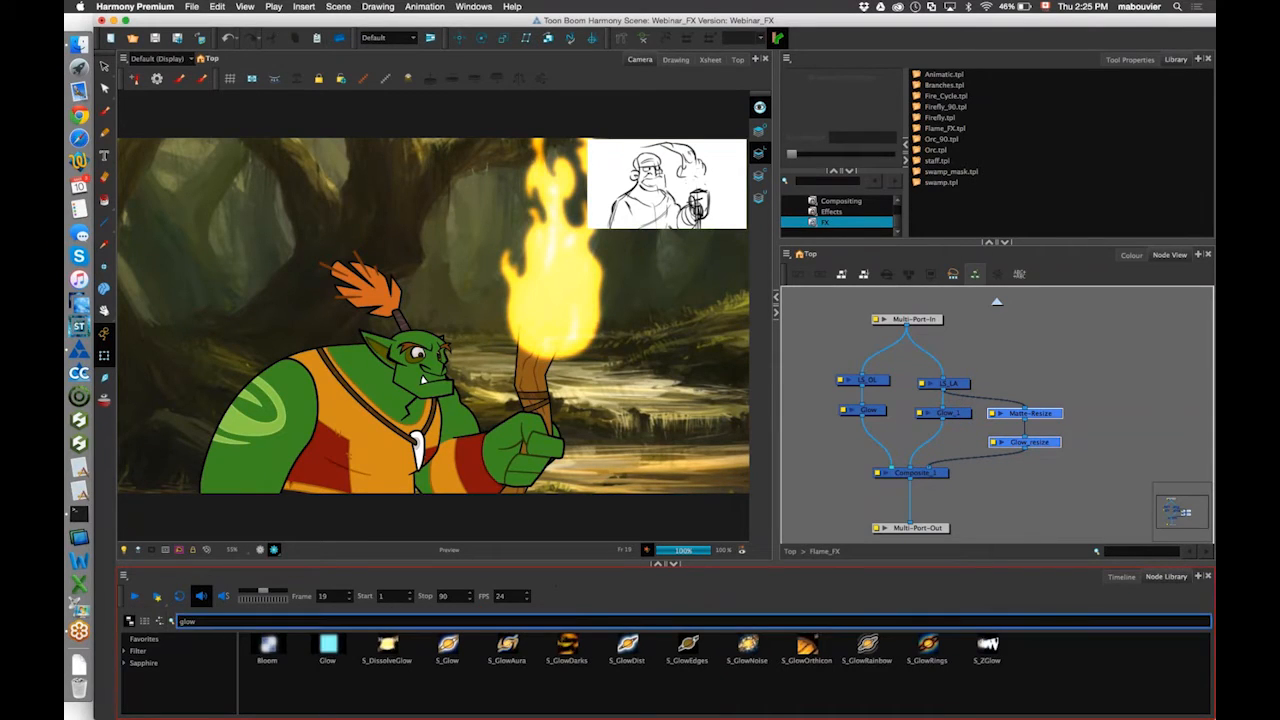
key("BackSpace")
key("BackSpace")
key("BackSpace")
key("BackSpace")
type("lin")
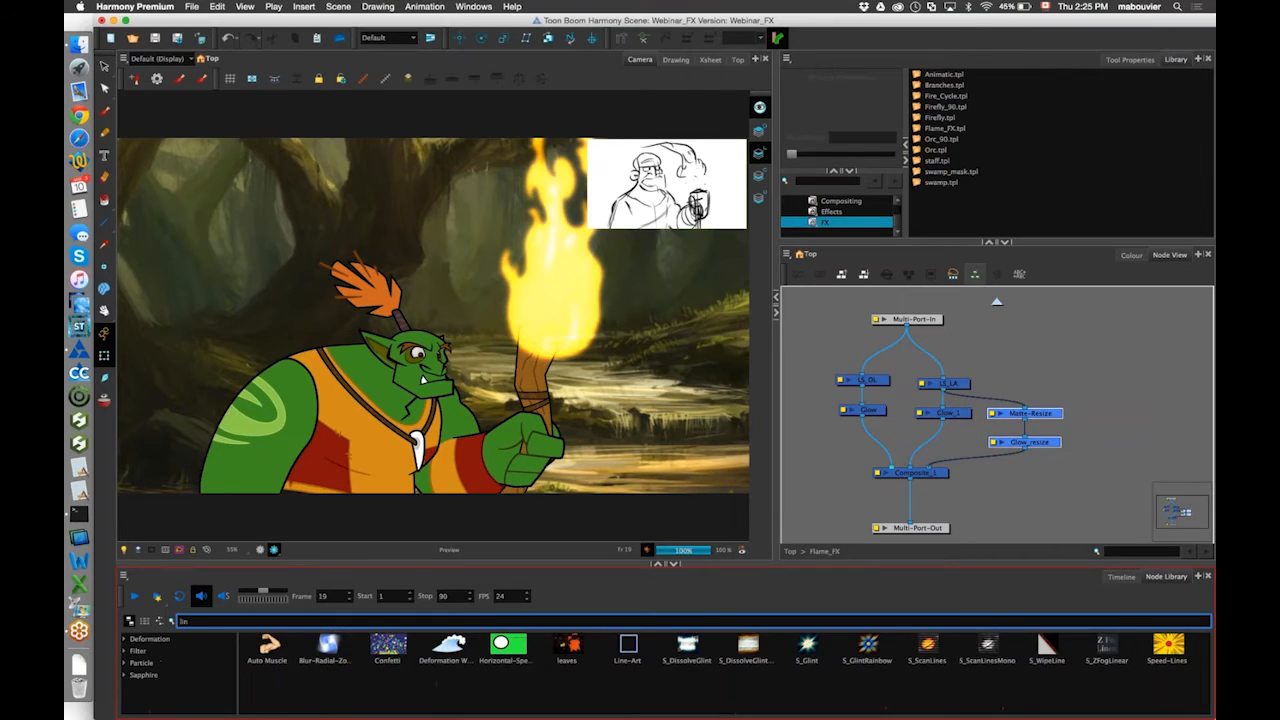
type("e")
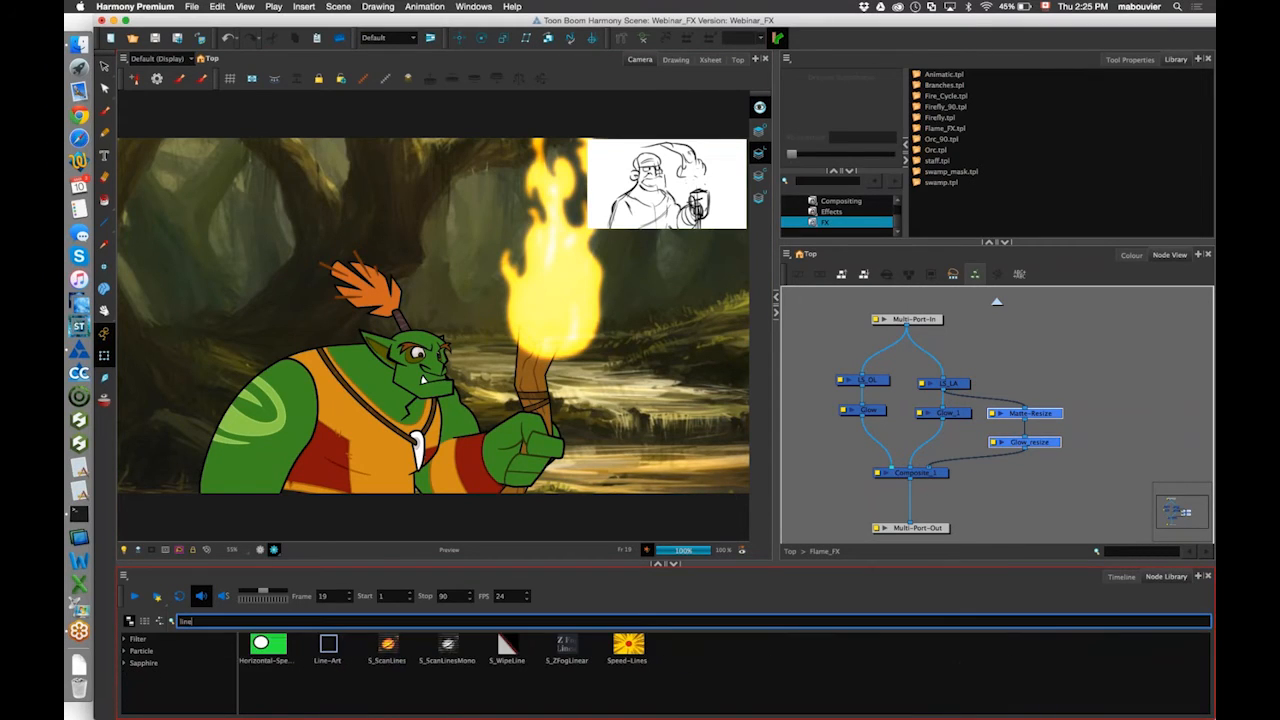
left_click(330, 648)
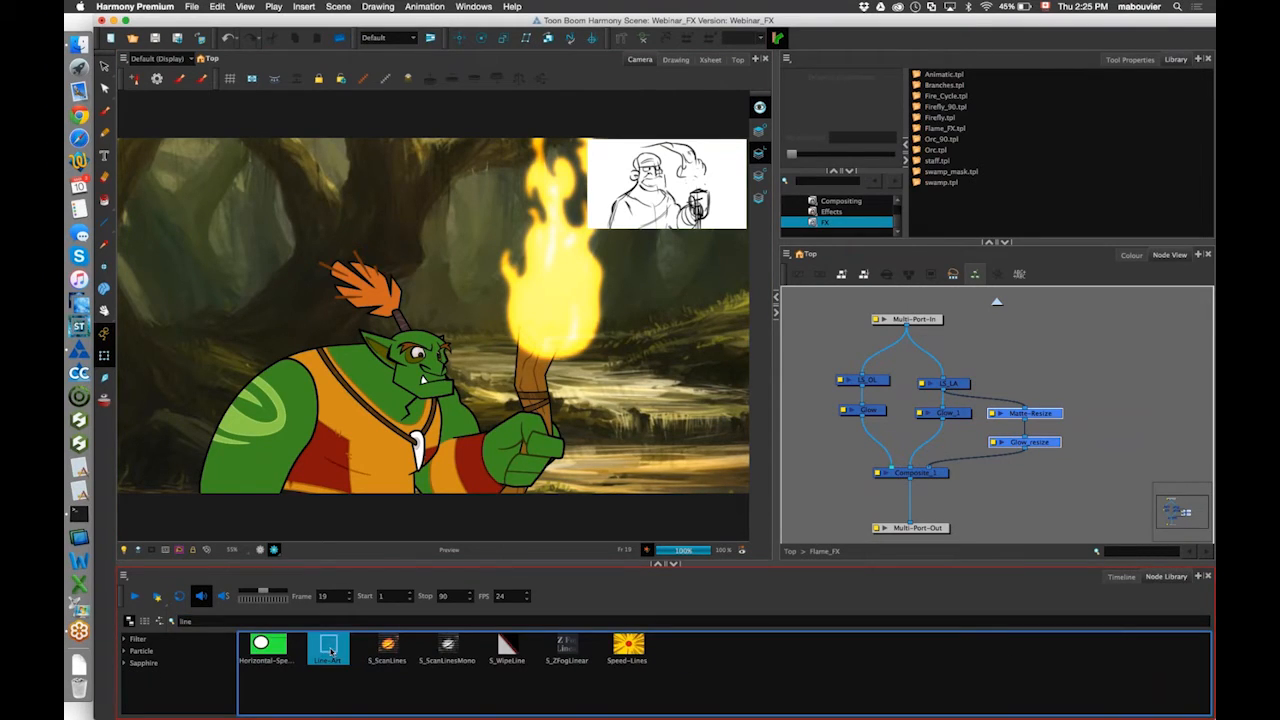
Review which art layers the LS_LA layer selector reads in its properties.
double_click(927, 388)
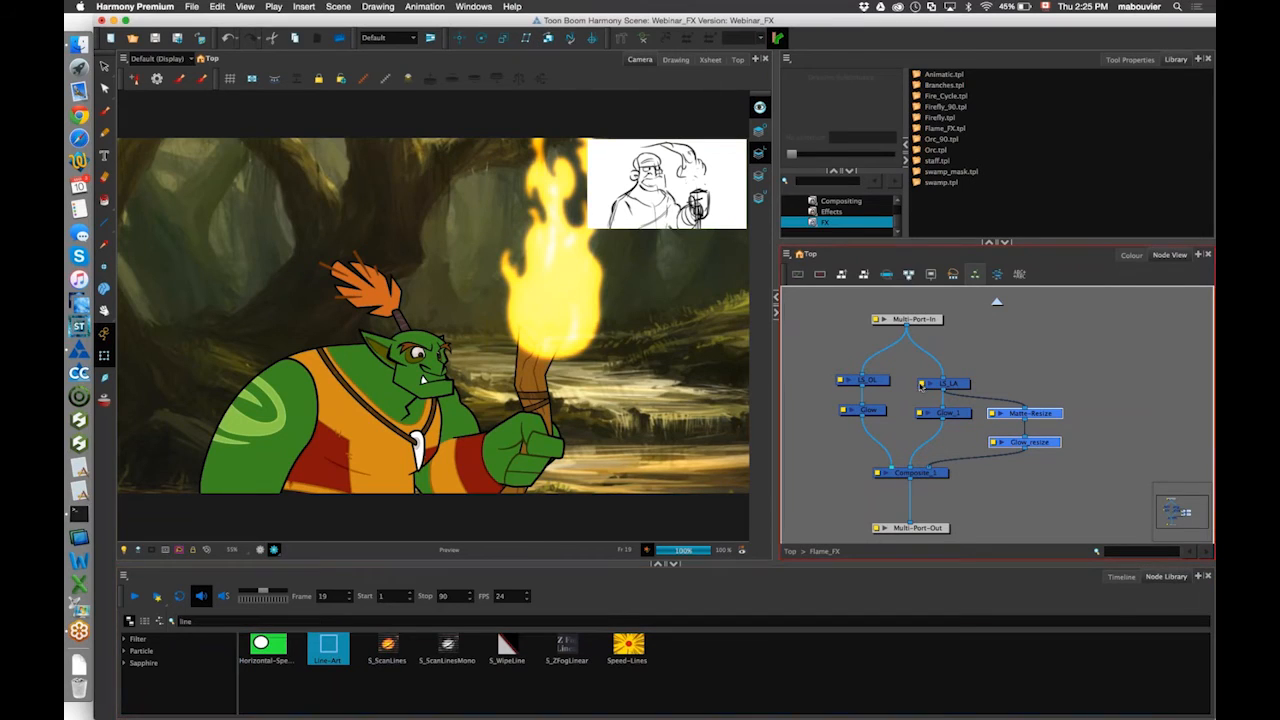
left_click(876, 406)
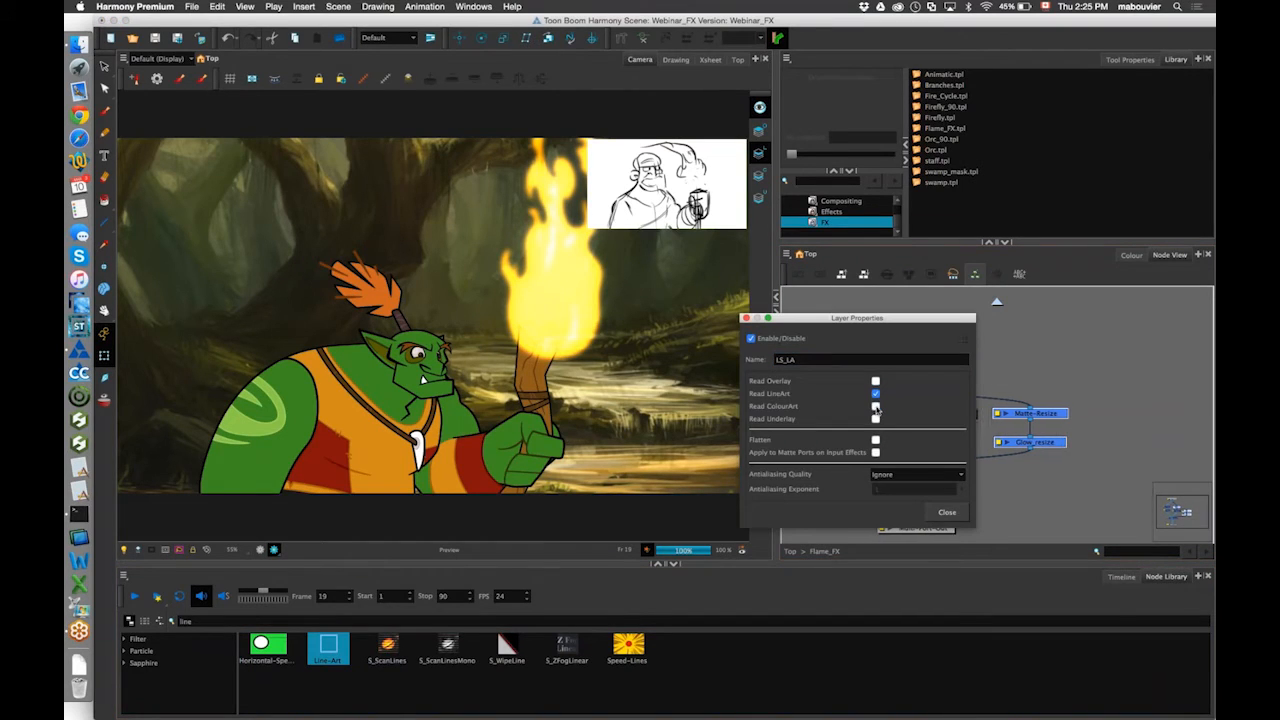
left_click(947, 512)
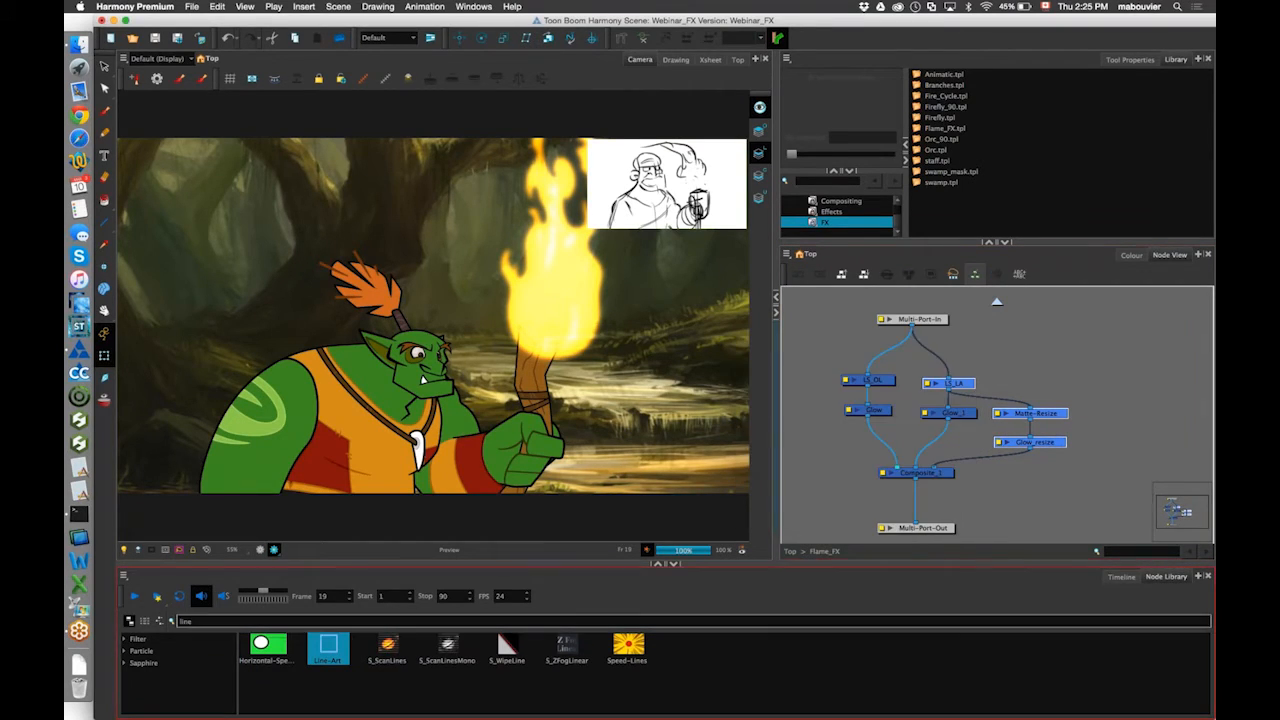
Search the node library for "-art" to examine the Colour-Art node, and for "selec" to find the Layer-Selector.
left_click(316, 621)
left_click_drag(316, 621, 134, 600)
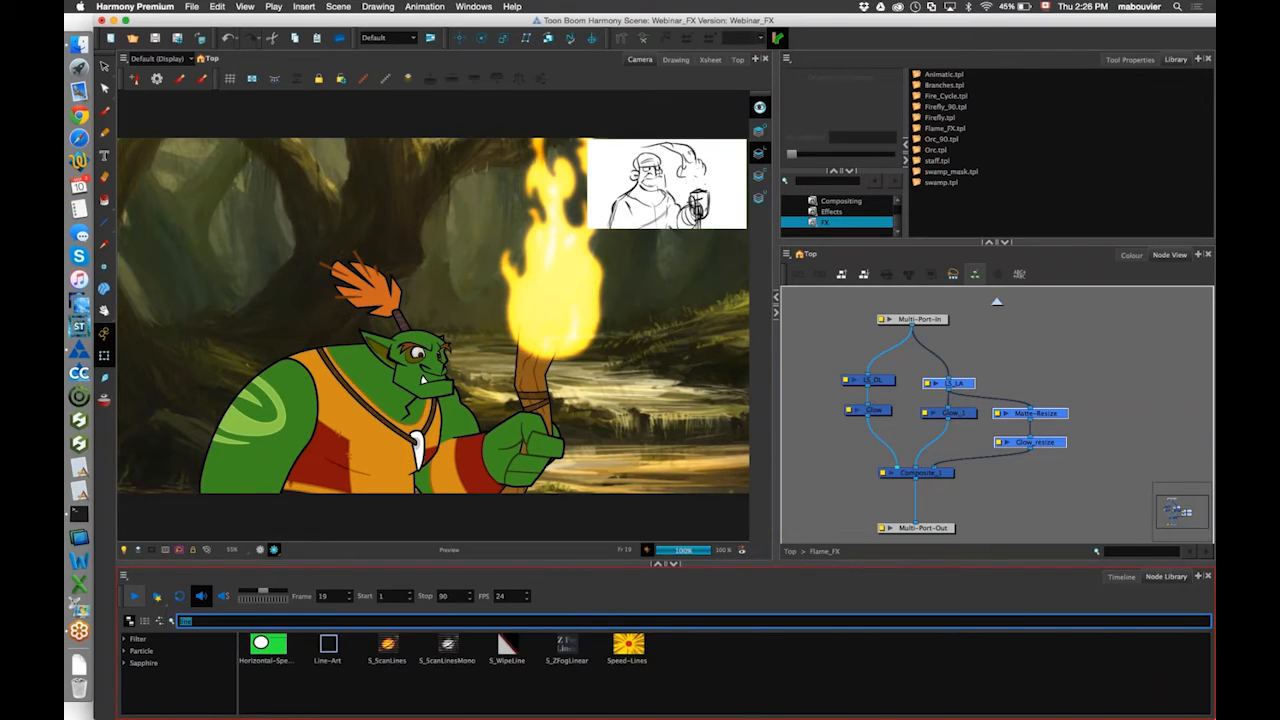
type("-art")
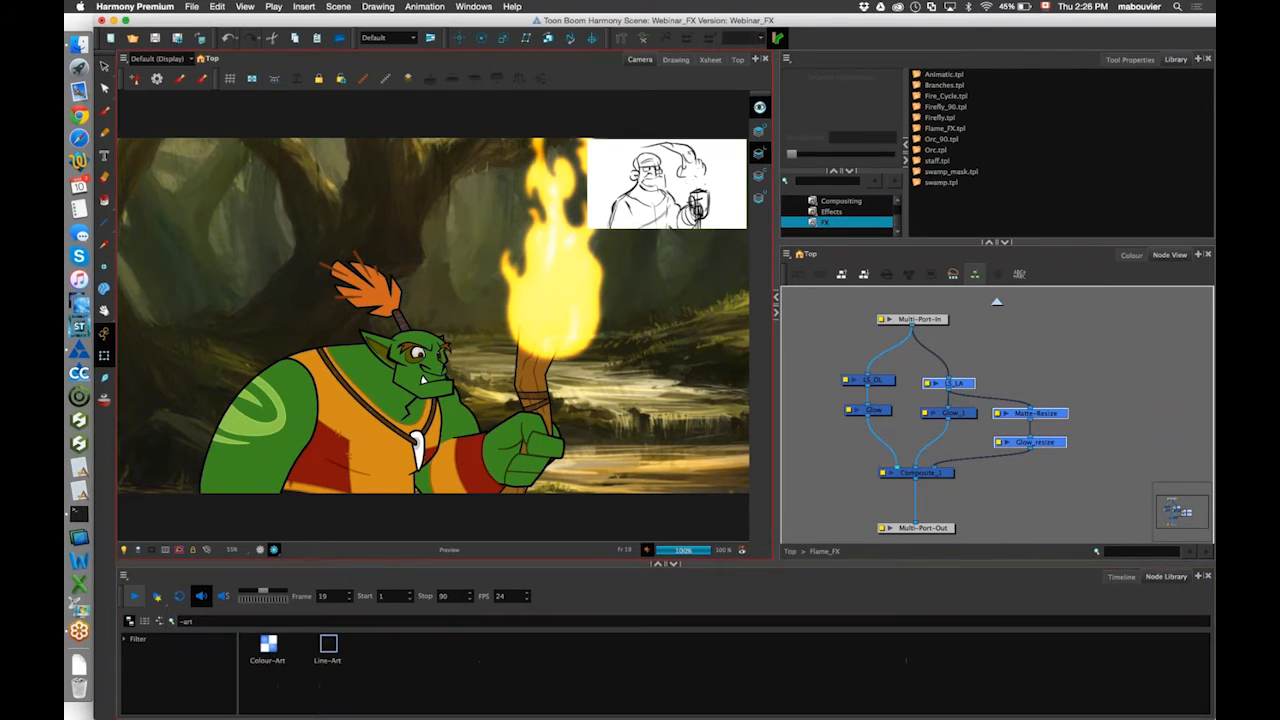
left_click(267, 652)
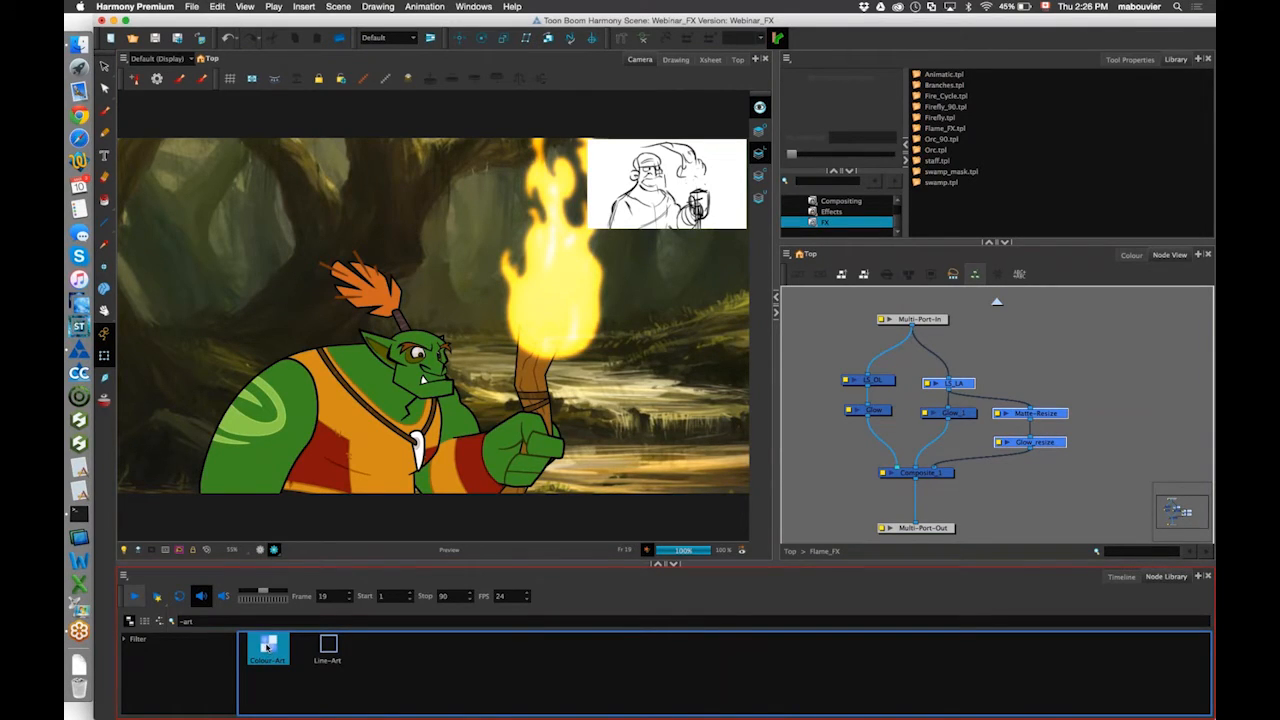
left_click_drag(202, 622, 178, 622)
type("selec")
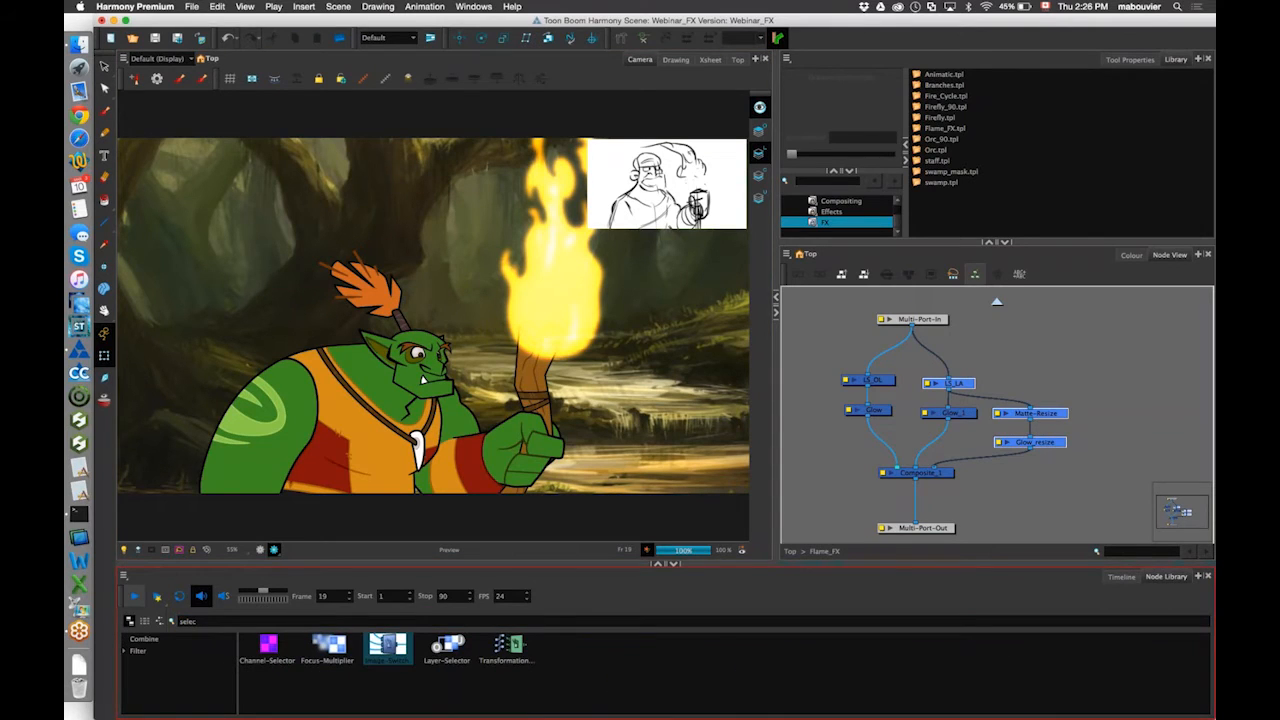
Review the LS_OL layer selector's properties, switching Read Overlay off and back on.
left_click(845, 380)
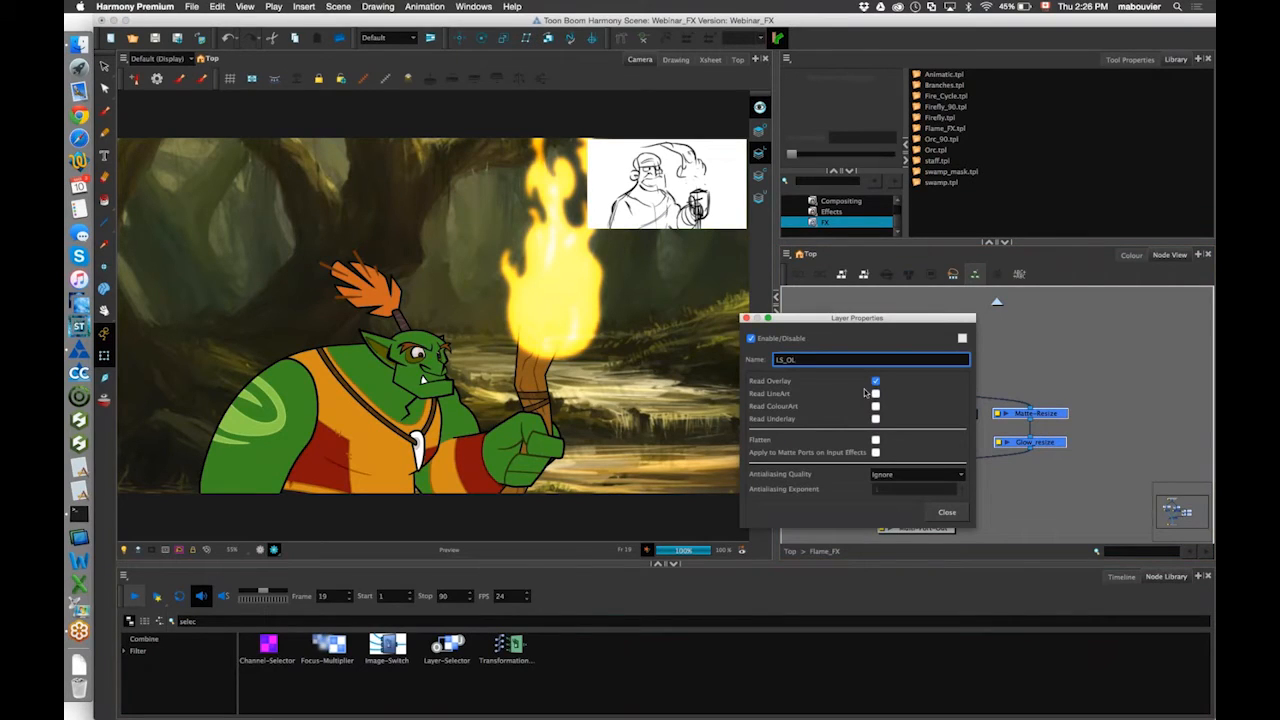
left_click(876, 382)
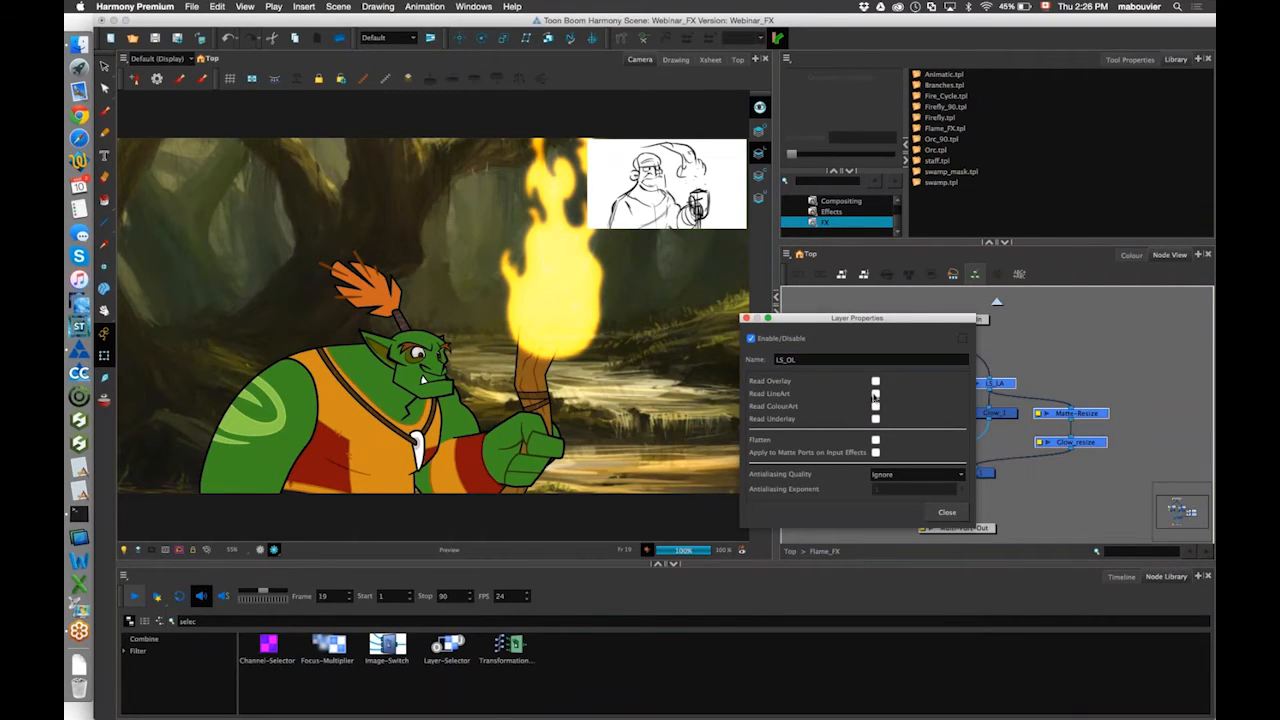
left_click(876, 381)
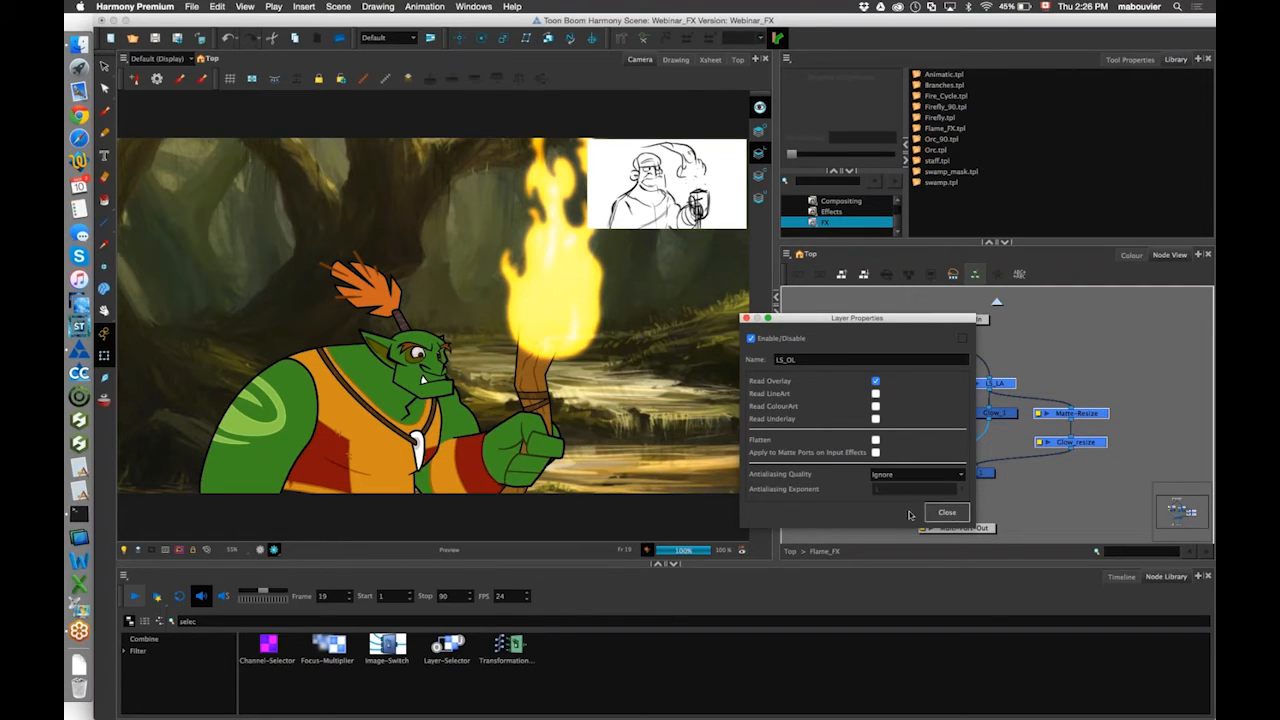
left_click(944, 513)
Search the node library for "-art", try out a Line-Art node beside the Flame_FX network, and delete it.
double_click(204, 621)
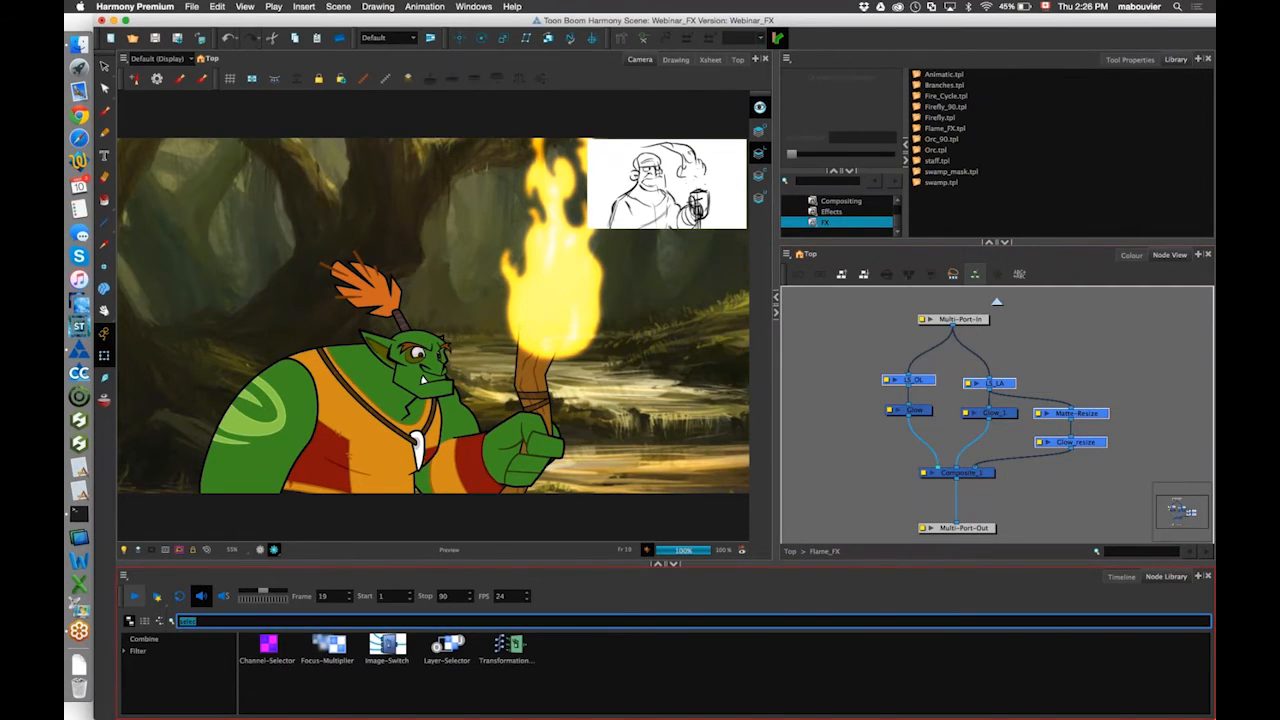
type("art")
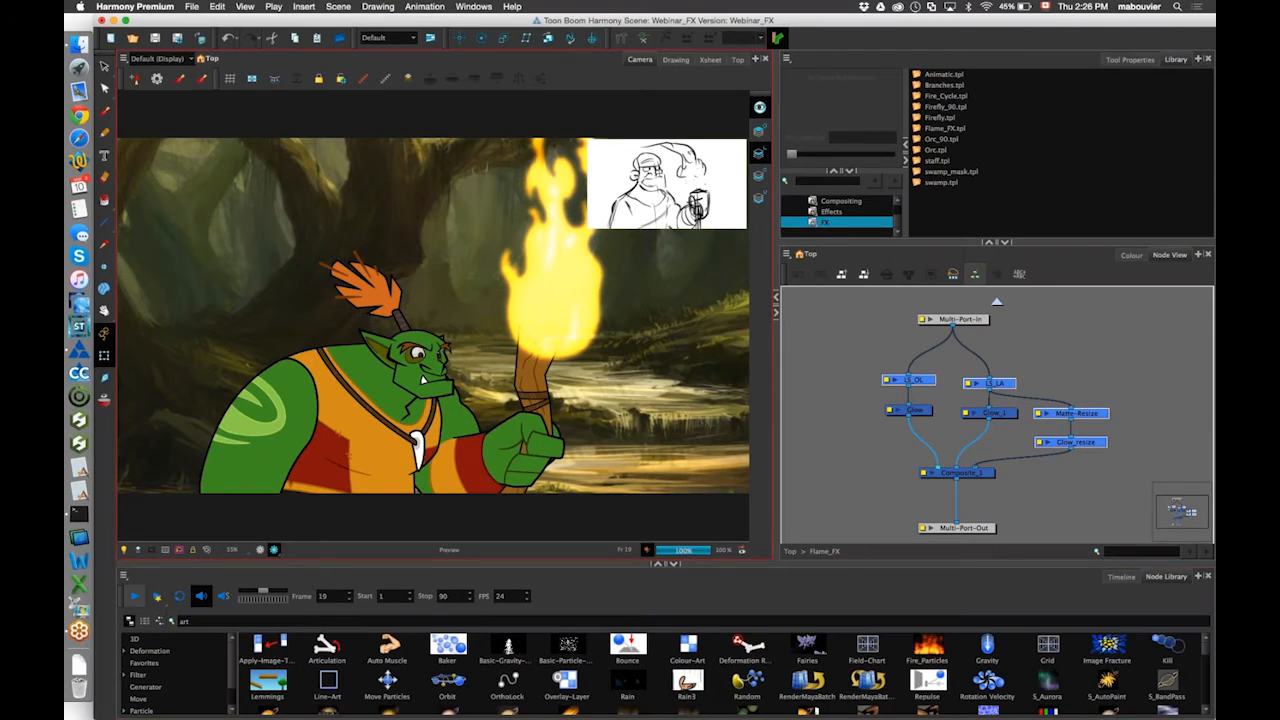
left_click(204, 621)
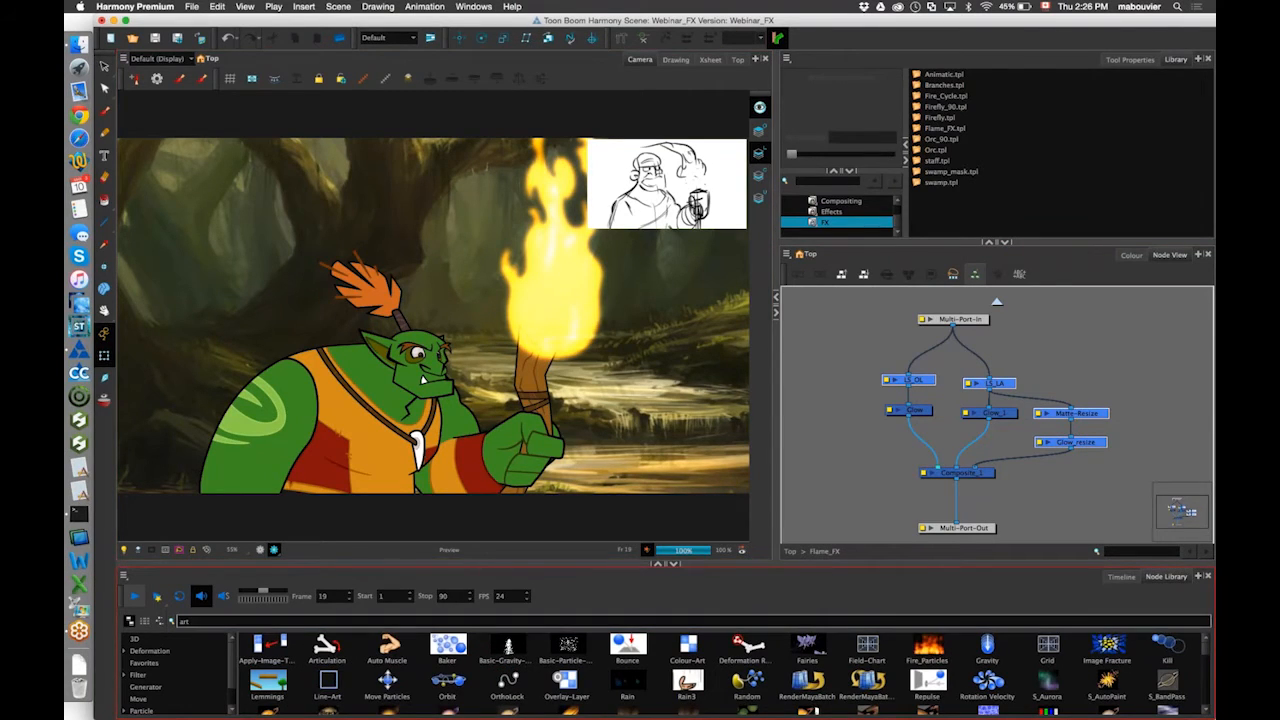
type("-")
left_click_drag(328, 647, 811, 349)
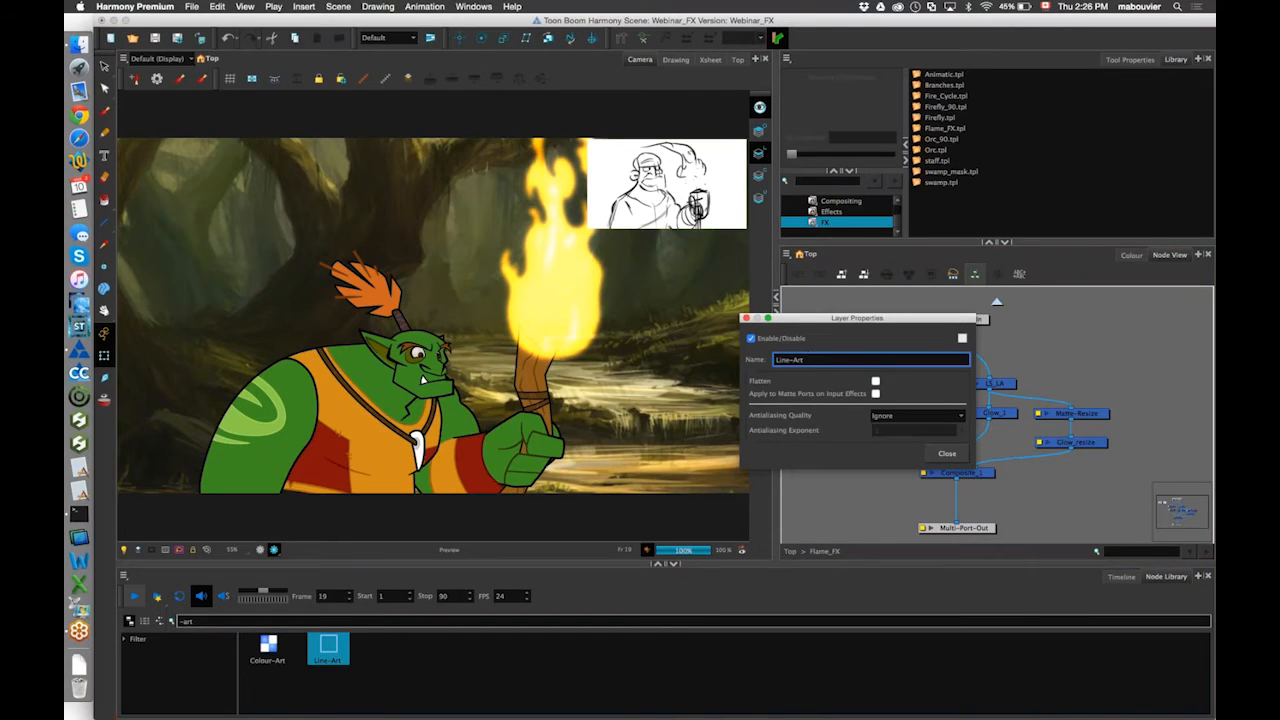
left_click(946, 453)
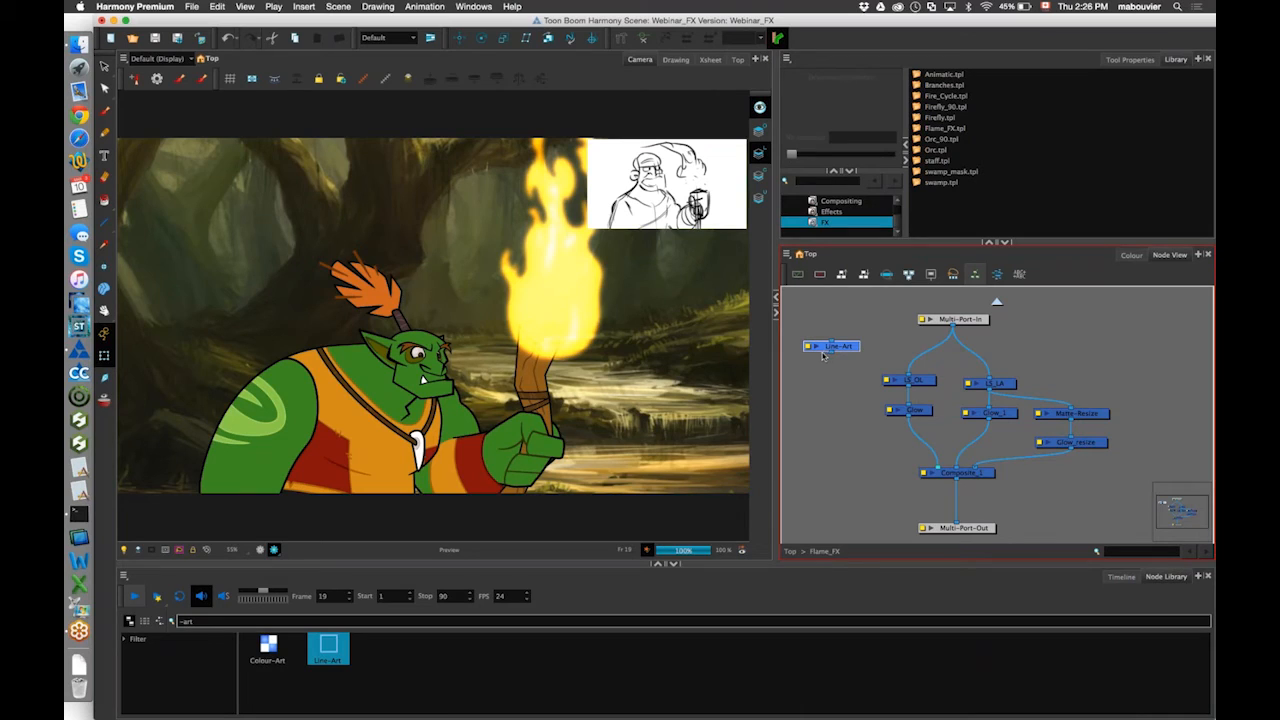
key("Delete")
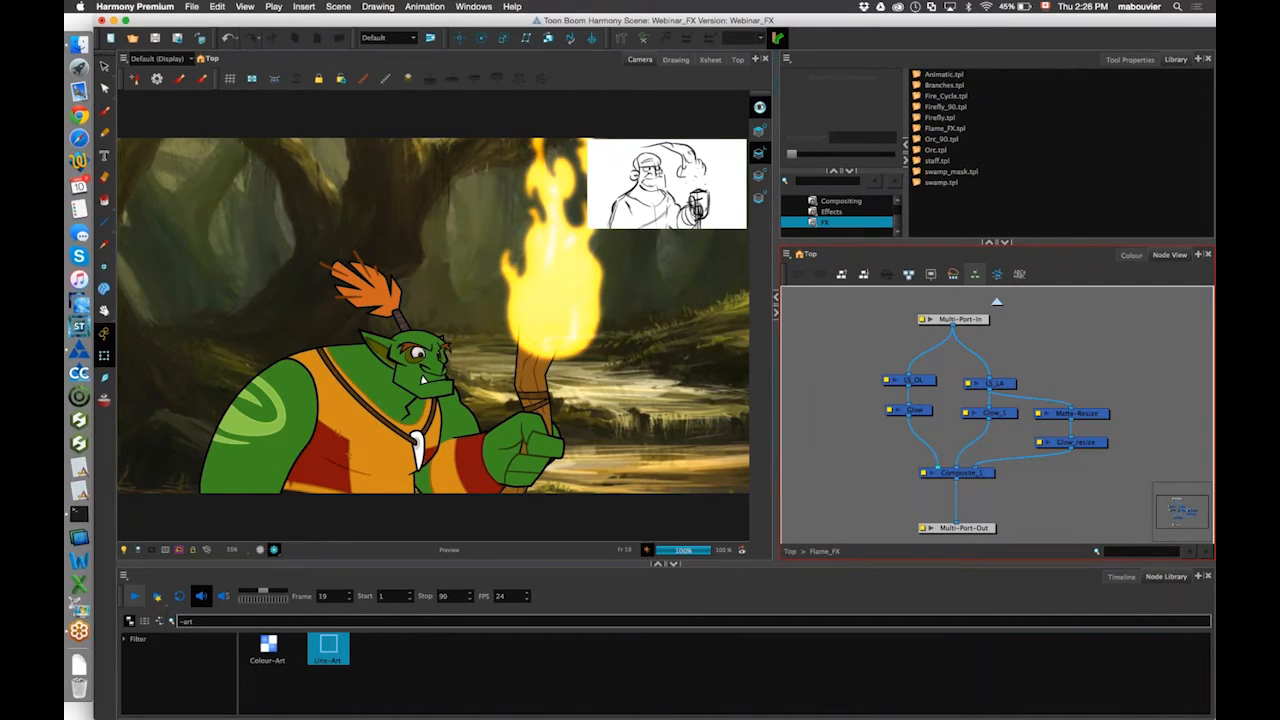
Bring up the timeline, return to frame 1, and leave the Flame_FX group for the top-level network.
left_click(1121, 577)
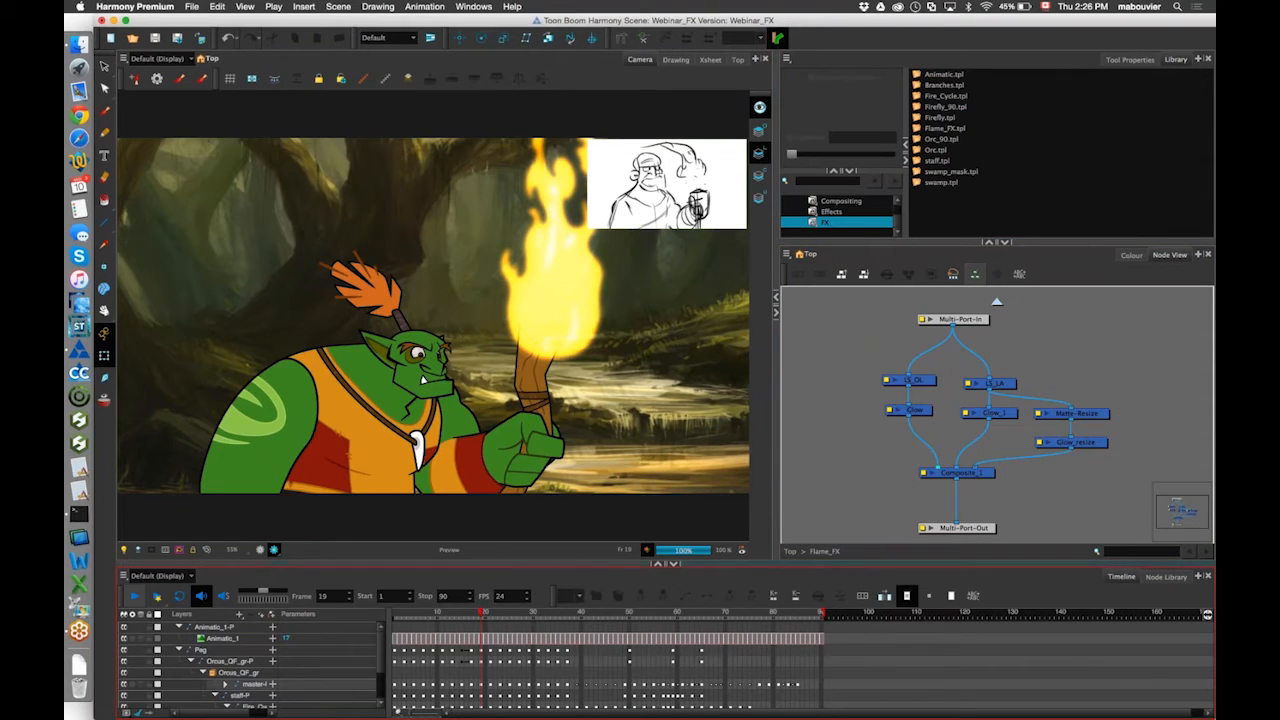
left_click_drag(476, 616, 391, 608)
left_click(996, 302)
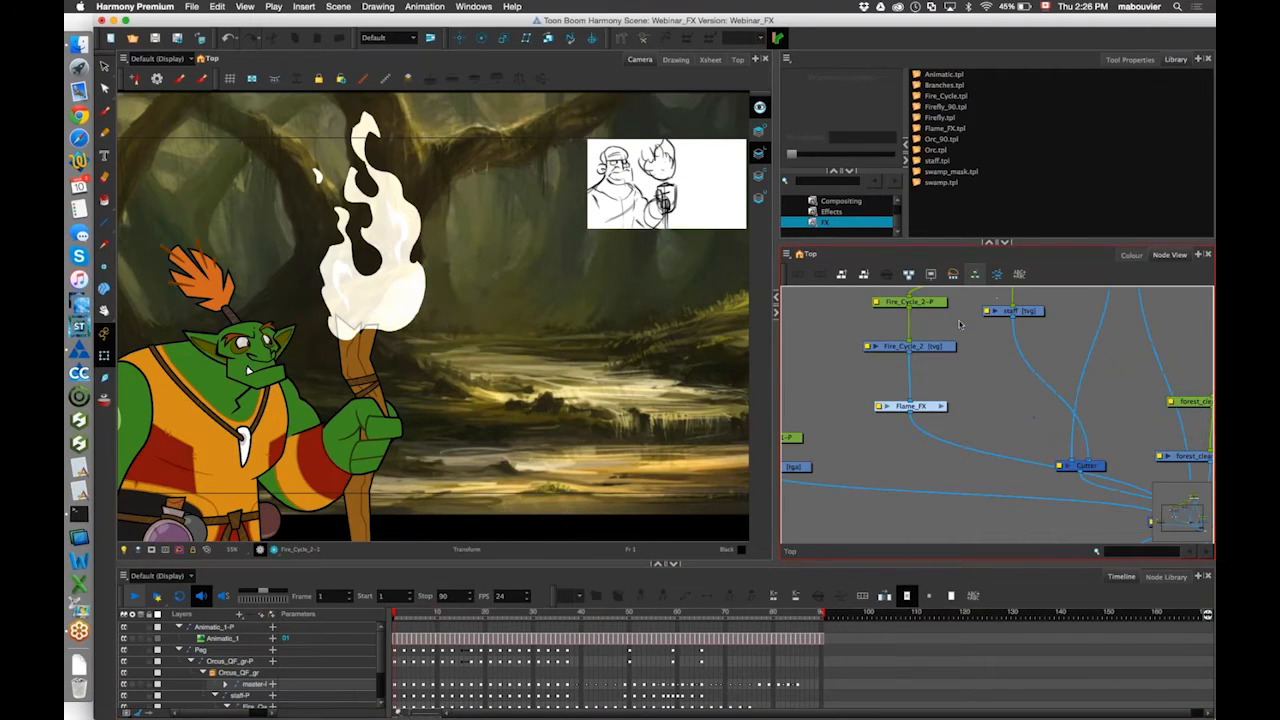
left_click_drag(854, 369, 882, 393)
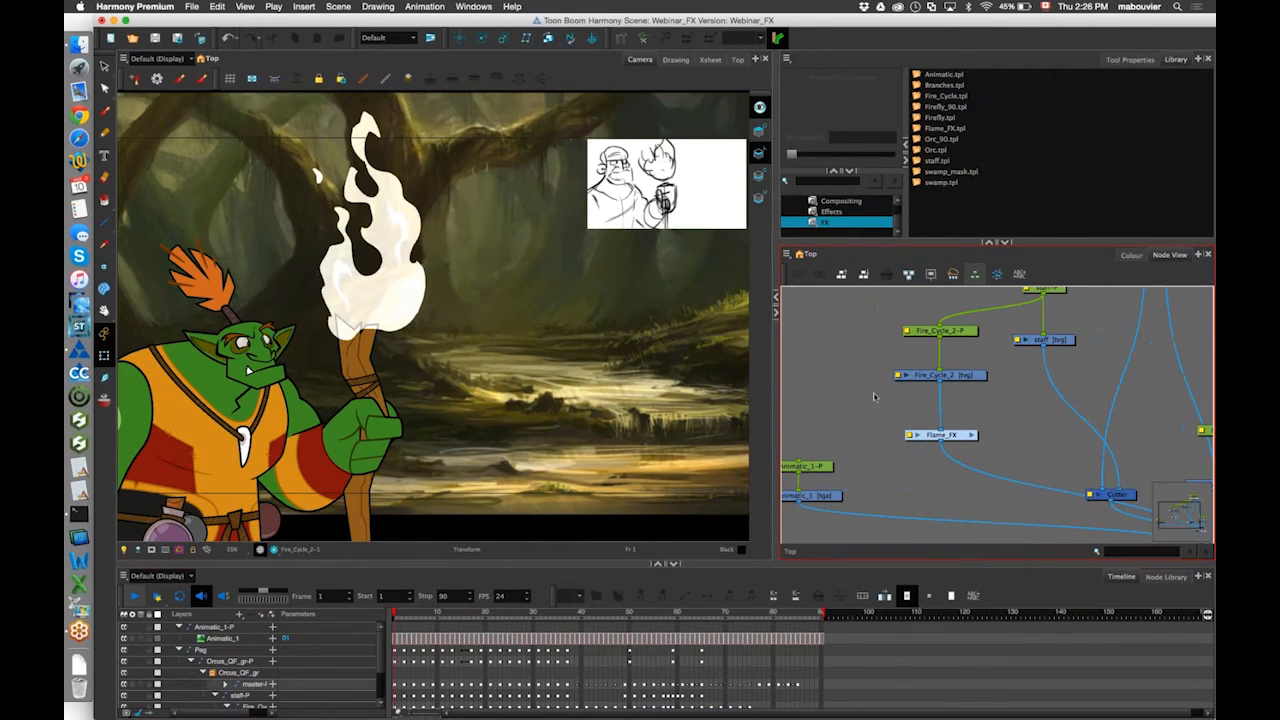
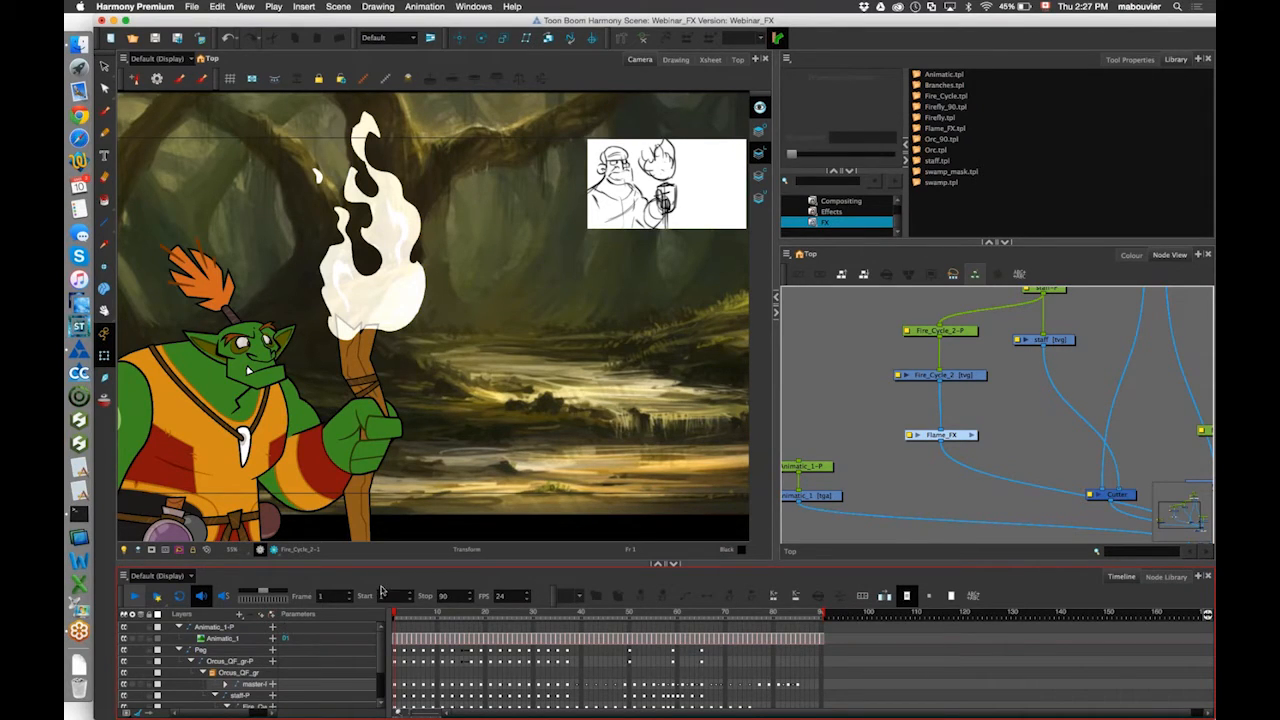
Clear the node library's search filter and enlarge the library to examine the full list of available nodes.
left_click(1160, 578)
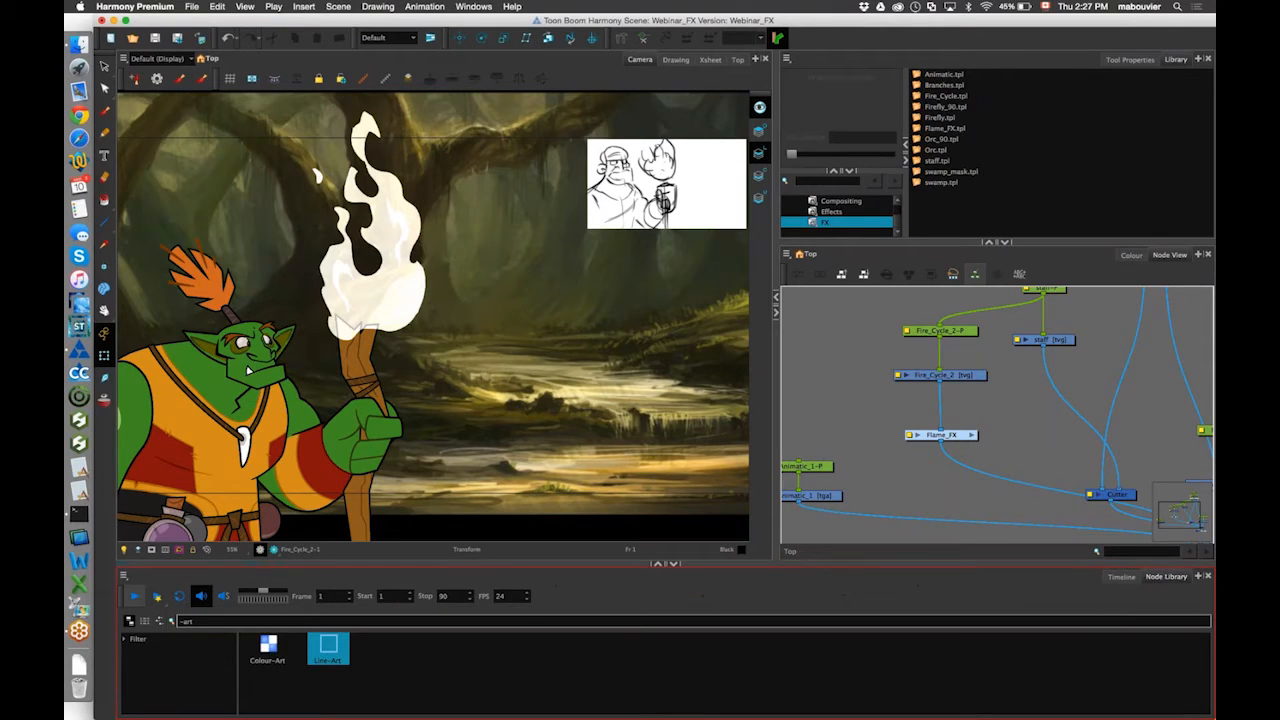
triple_click(188, 621)
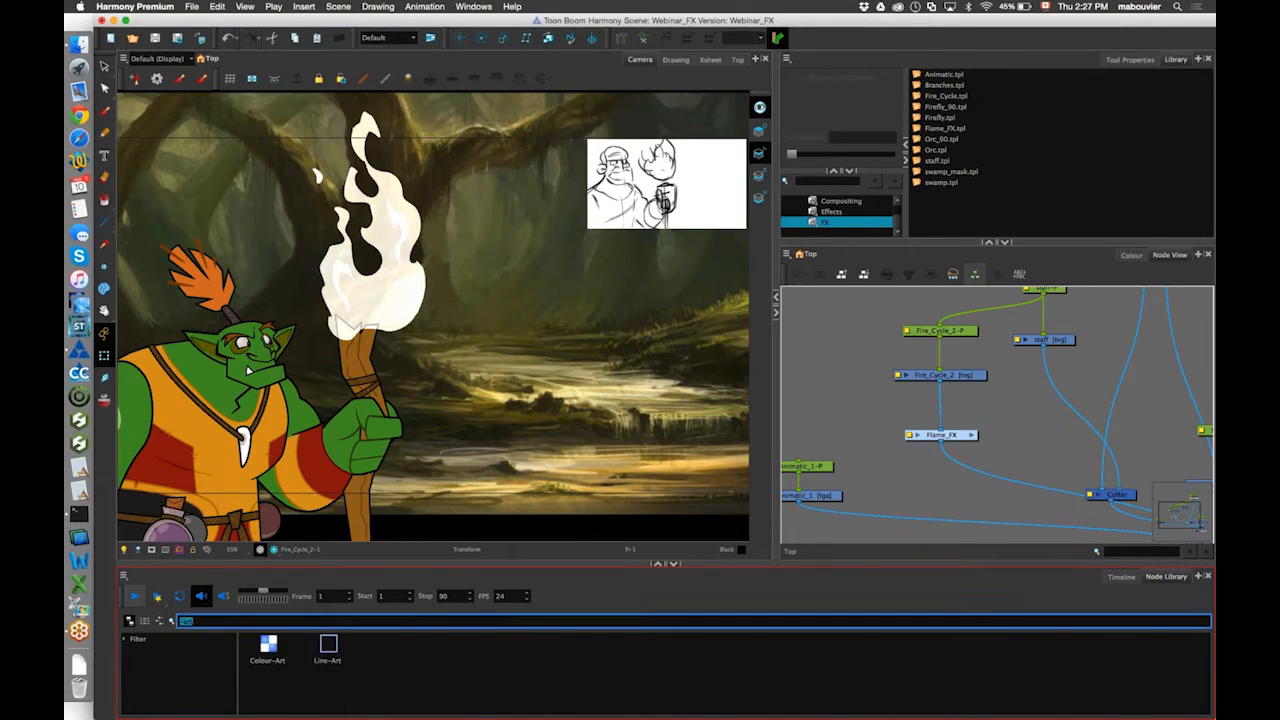
key("BackSpace")
left_click_drag(760, 564, 760, 332)
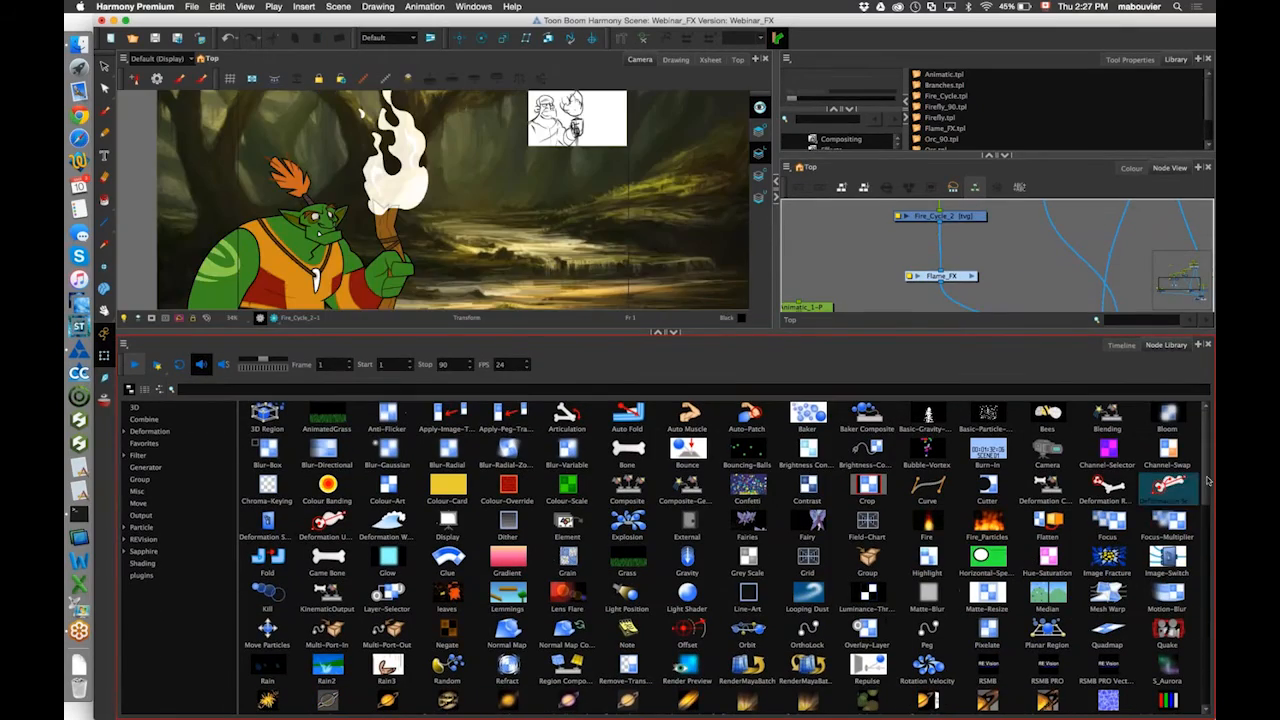
scroll(1202, 511, "down", 1)
left_click_drag(1202, 511, 1201, 432)
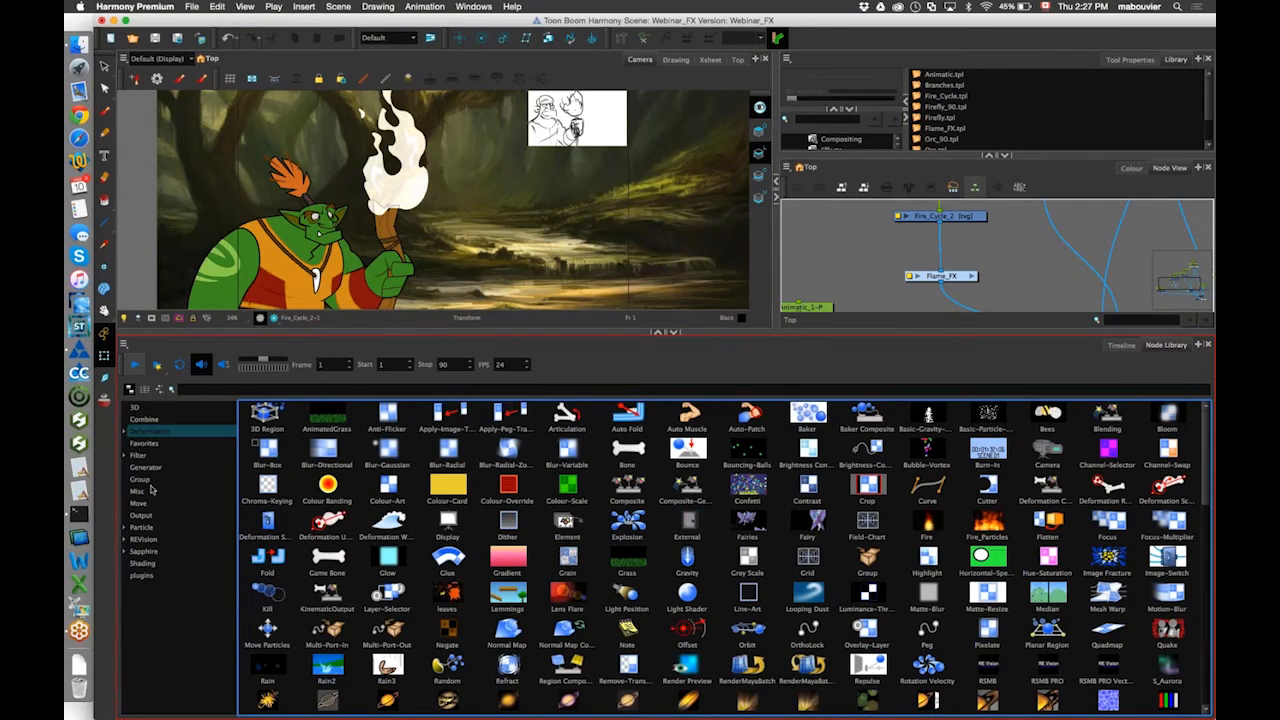
Examine the plug-in nodes in the library's REVision and Sapphire categories.
left_click(147, 541)
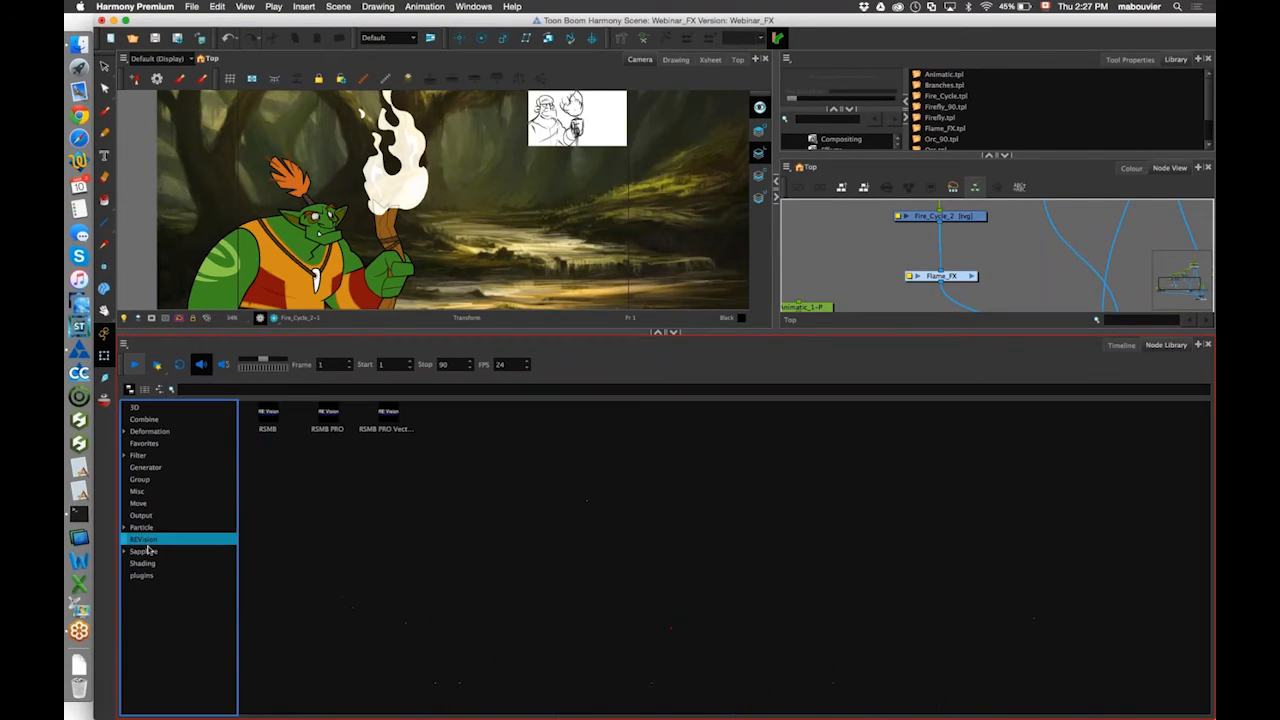
left_click(145, 553)
left_click(145, 541)
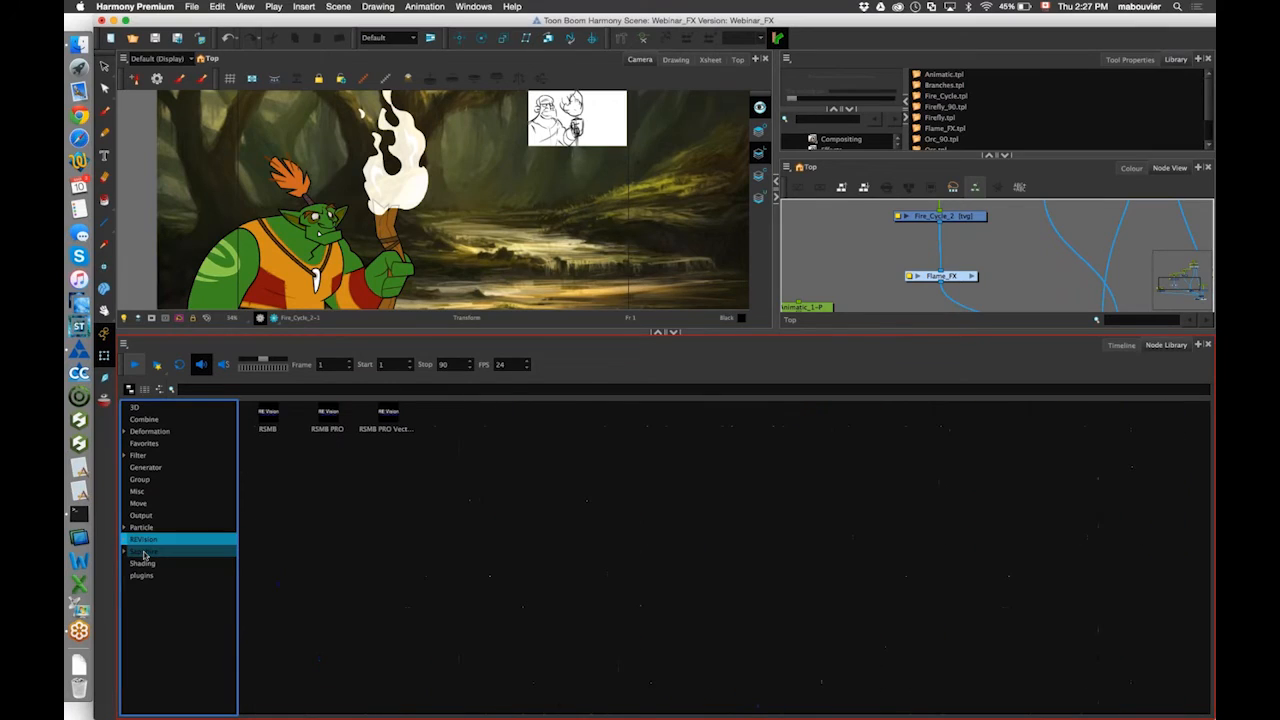
left_click(144, 554)
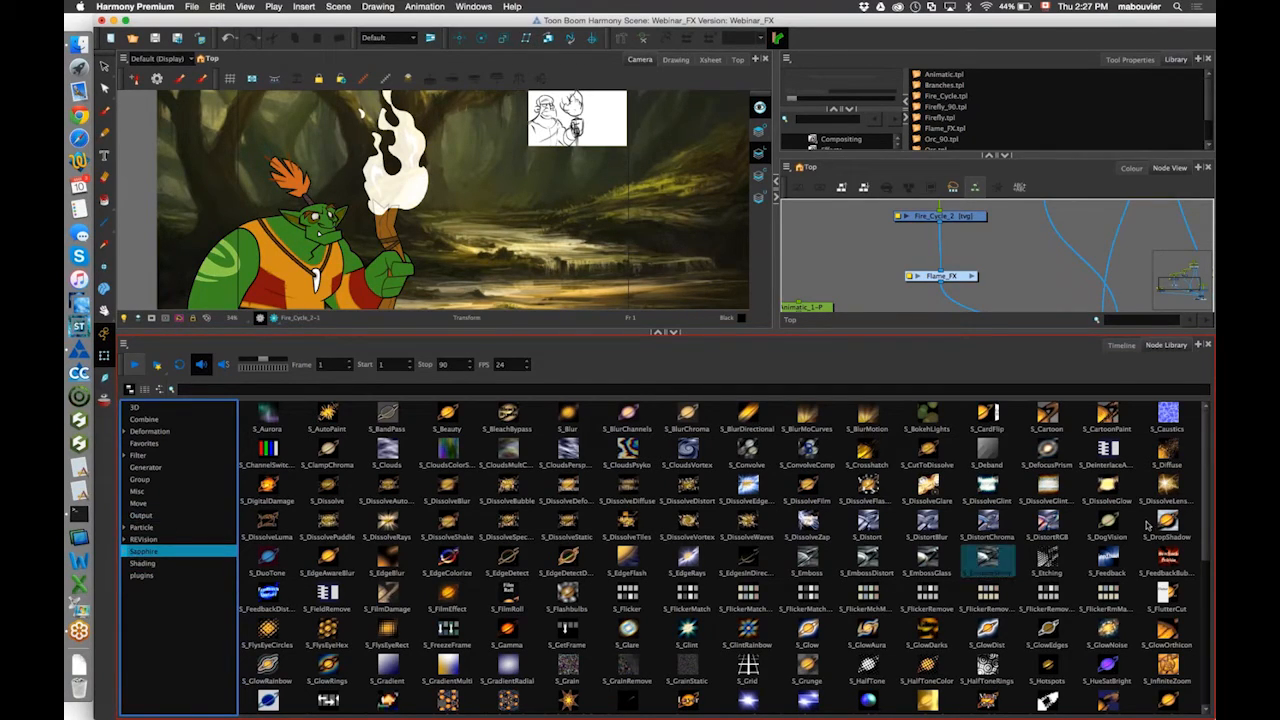
mouse_move(1205, 517)
left_mouse_down()
mouse_move(1197, 662)
mouse_move(1205, 508)
left_mouse_up()
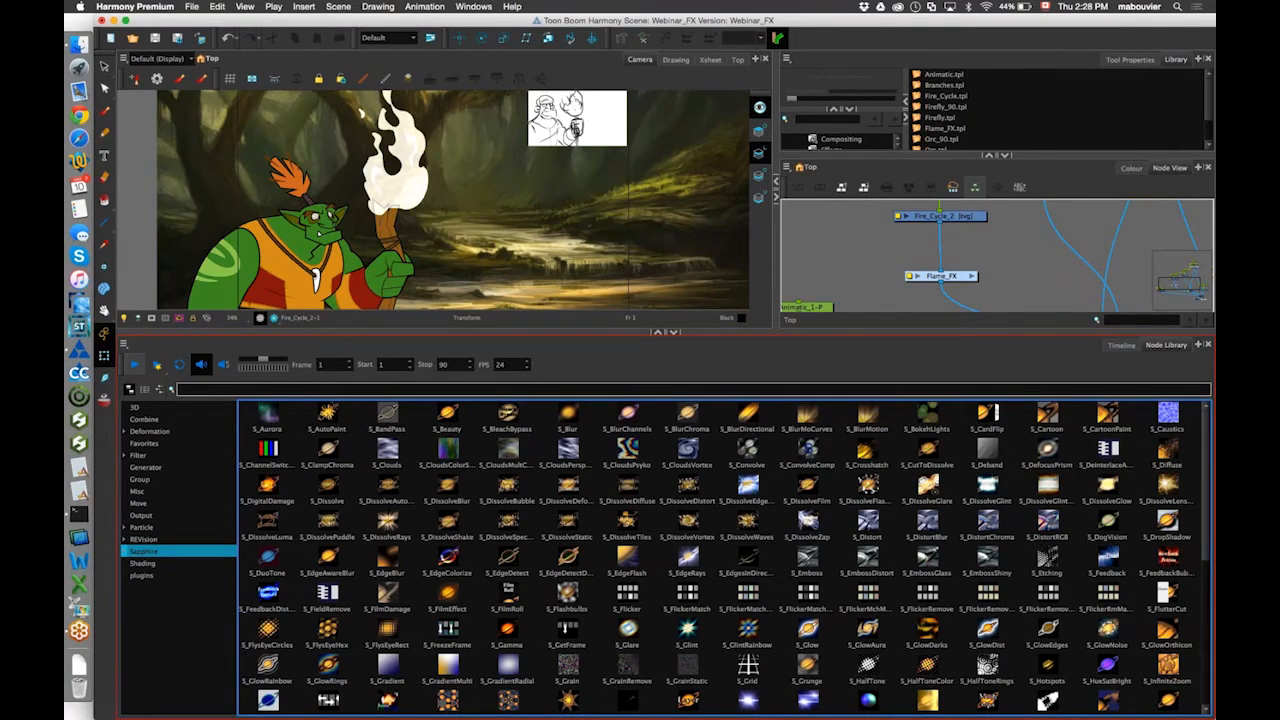
left_click(145, 540)
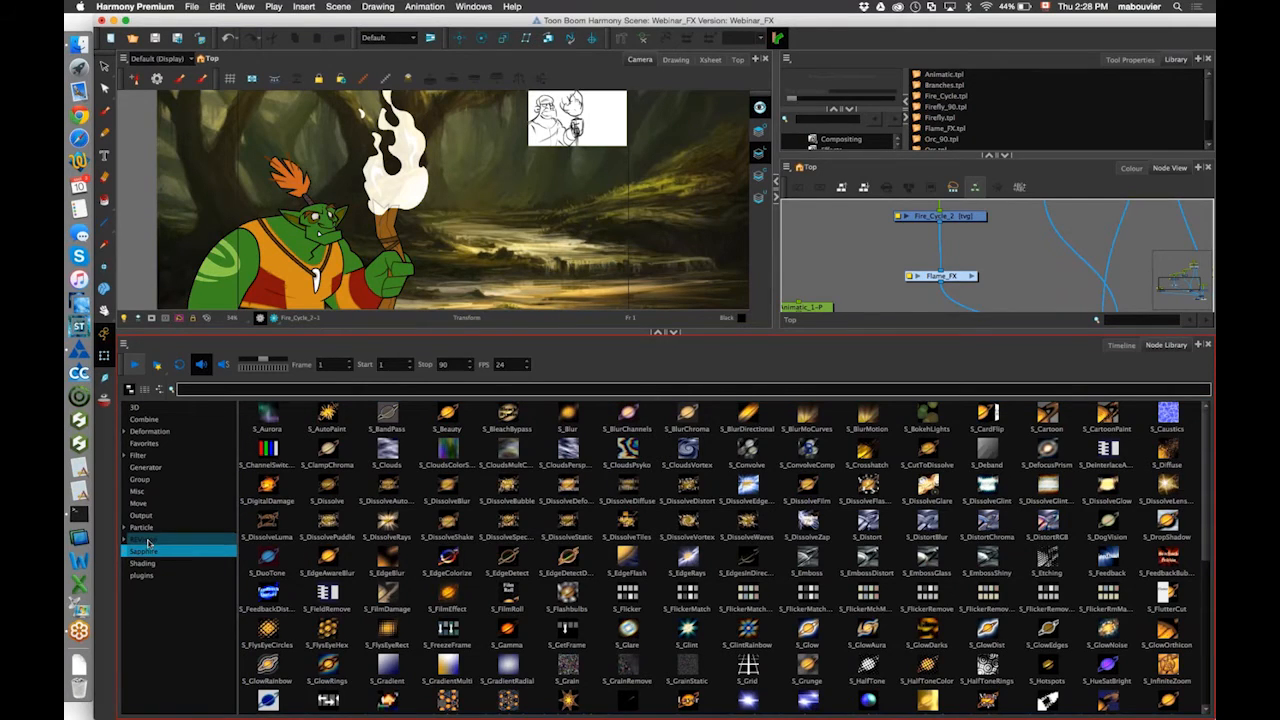
left_click(267, 430)
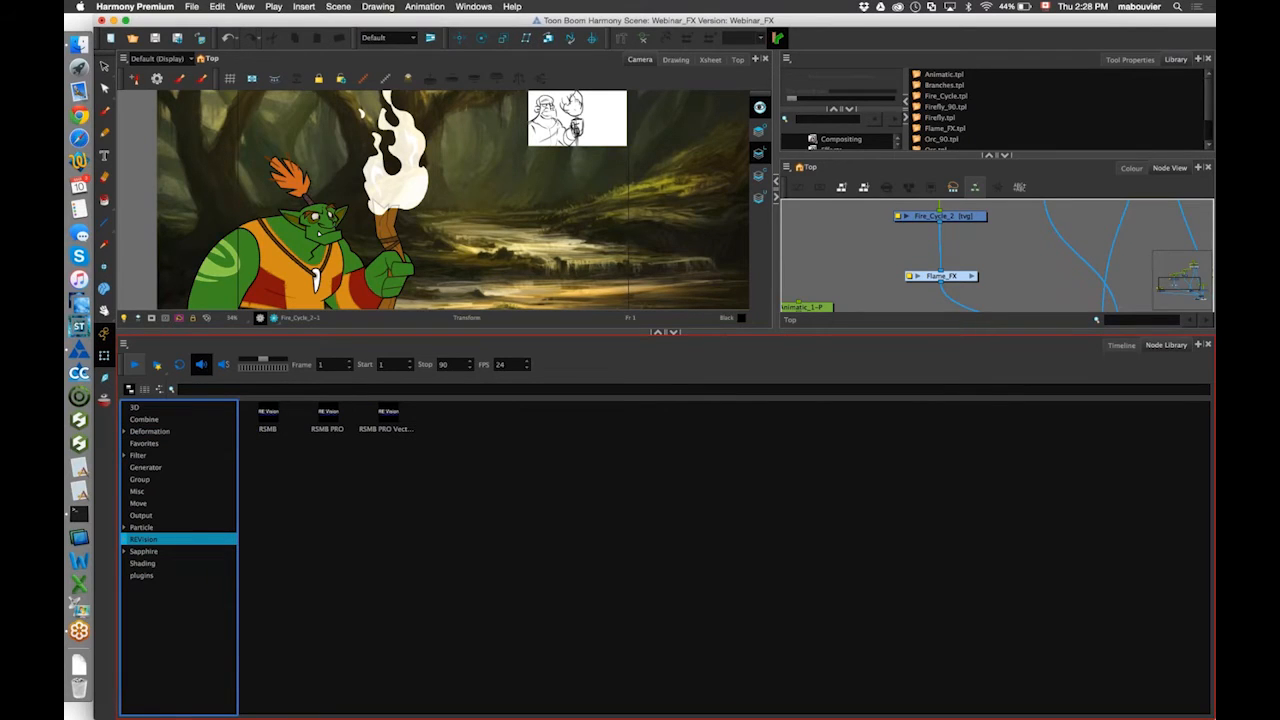
Shrink the enlarged library area again, bring back the timeline and scrub to frame 19.
left_click_drag(246, 332, 246, 518)
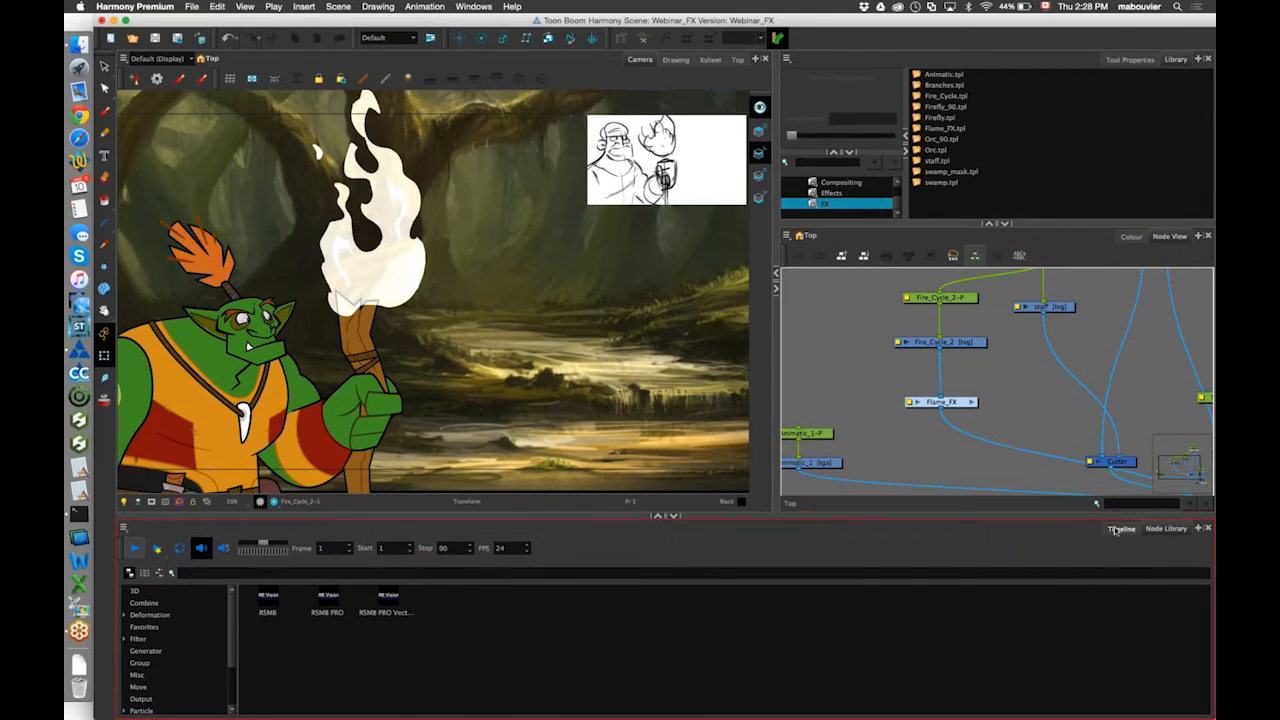
left_click(1121, 531)
left_click_drag(557, 567, 484, 527)
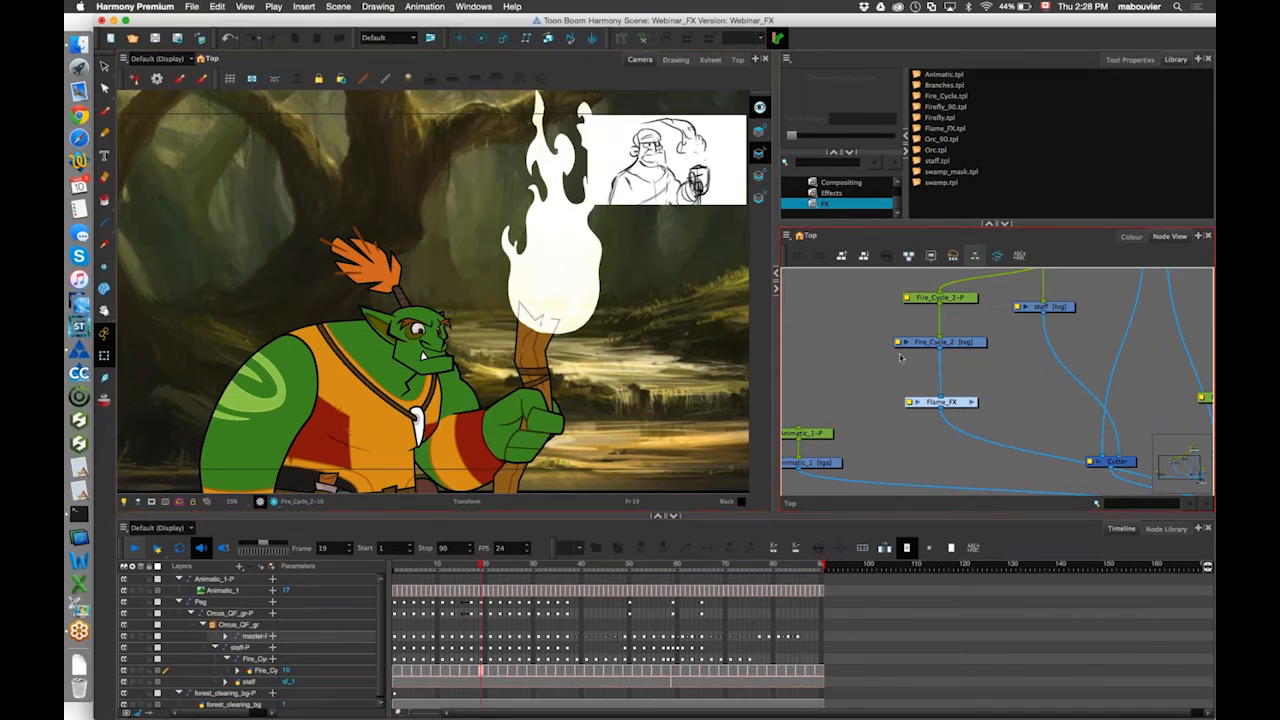
Search the node library for "highl" and add a Highlight node above forest_clearing_bg-P in the top-level network.
left_click_drag(904, 355, 854, 377)
left_click_drag(1015, 330, 913, 378)
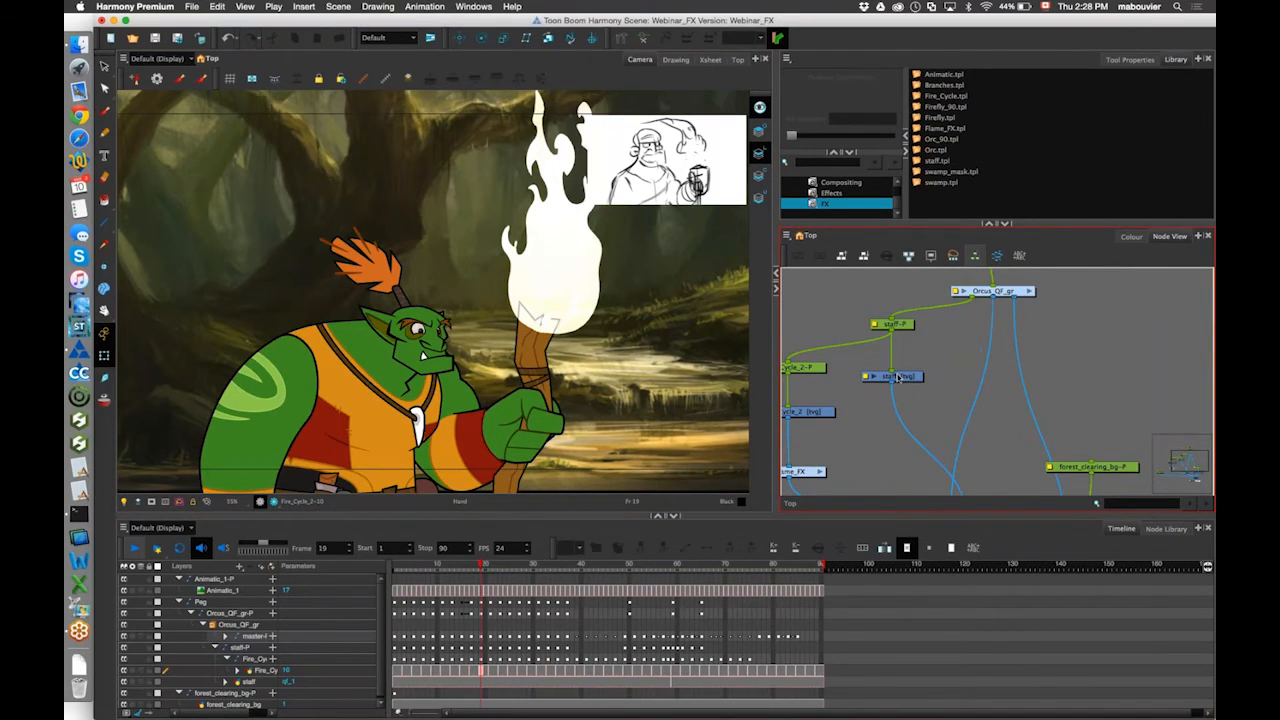
left_click(1167, 530)
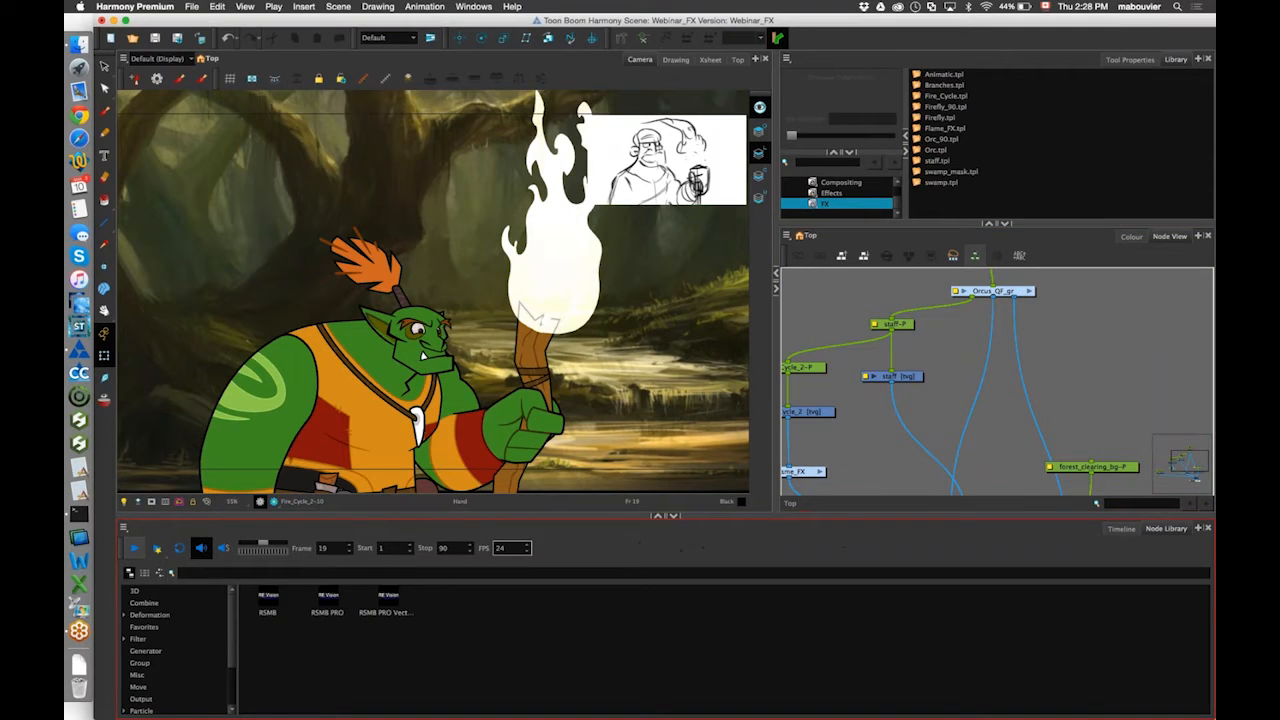
type("highl")
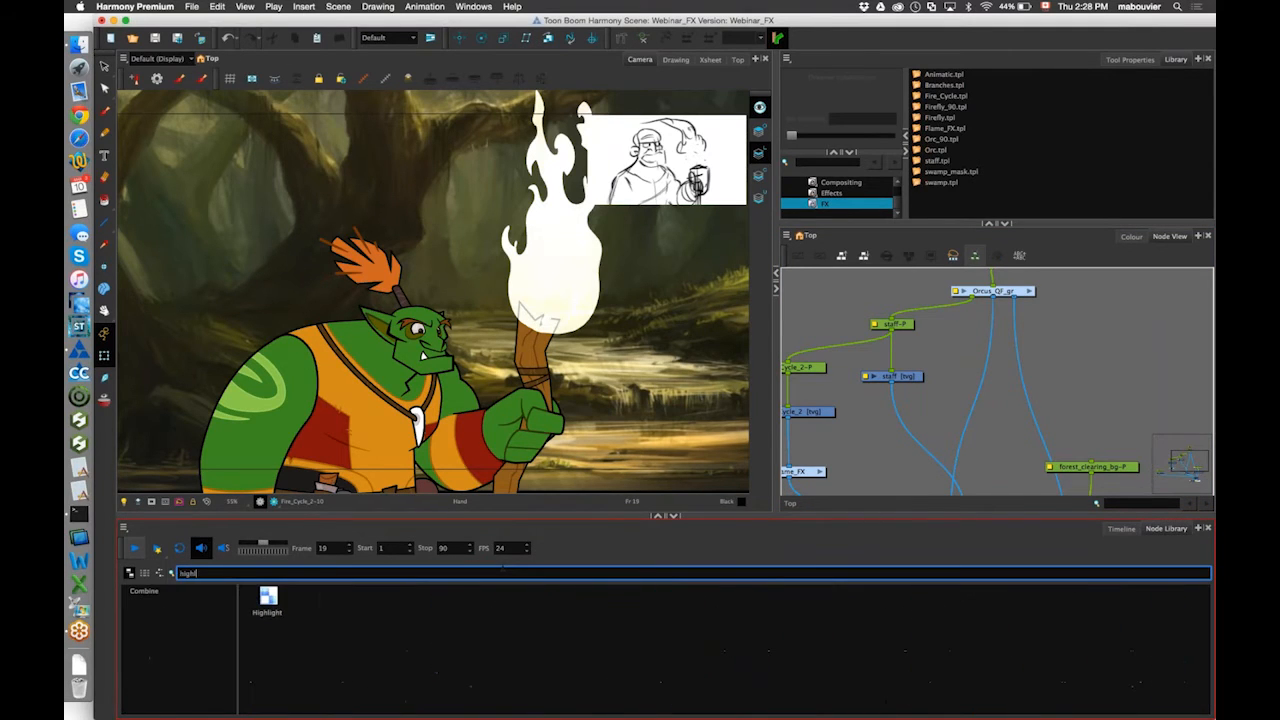
left_click_drag(268, 598, 1092, 392)
left_click_drag(1068, 417, 1021, 368)
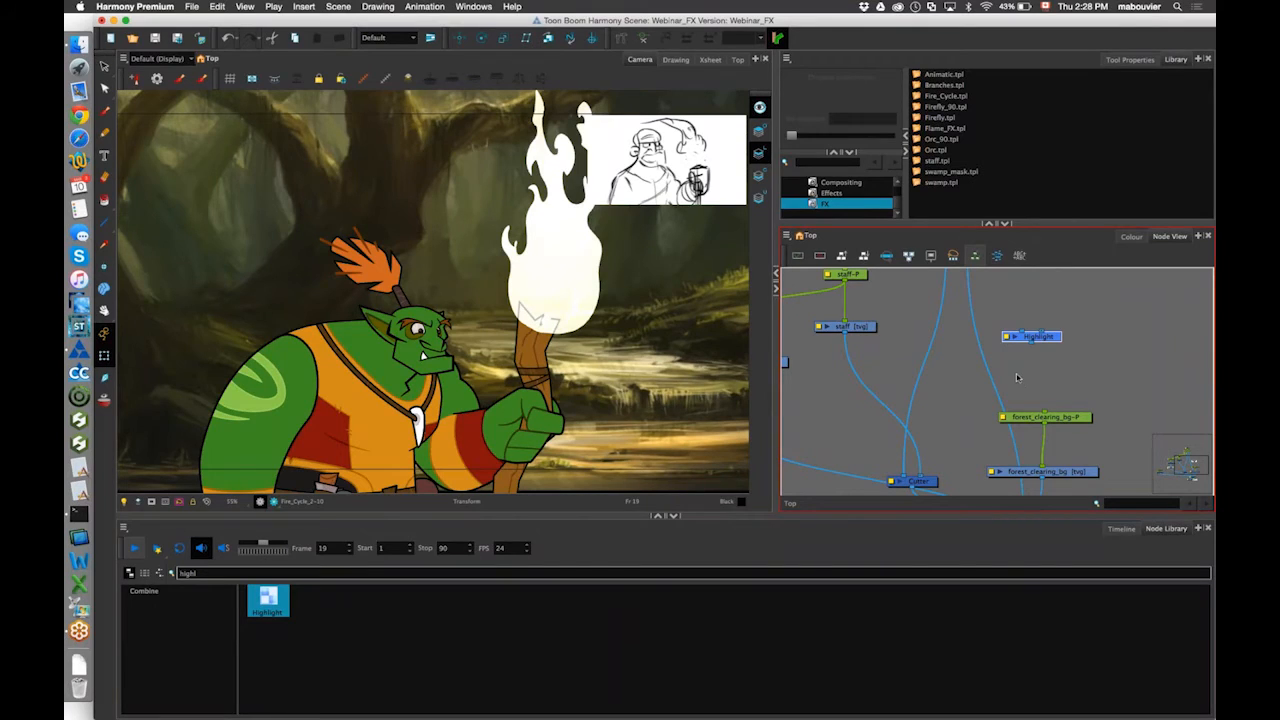
Search the node library for "apply" and add an Apply-Image-Transformation node just above the Highlight node.
left_click(217, 574)
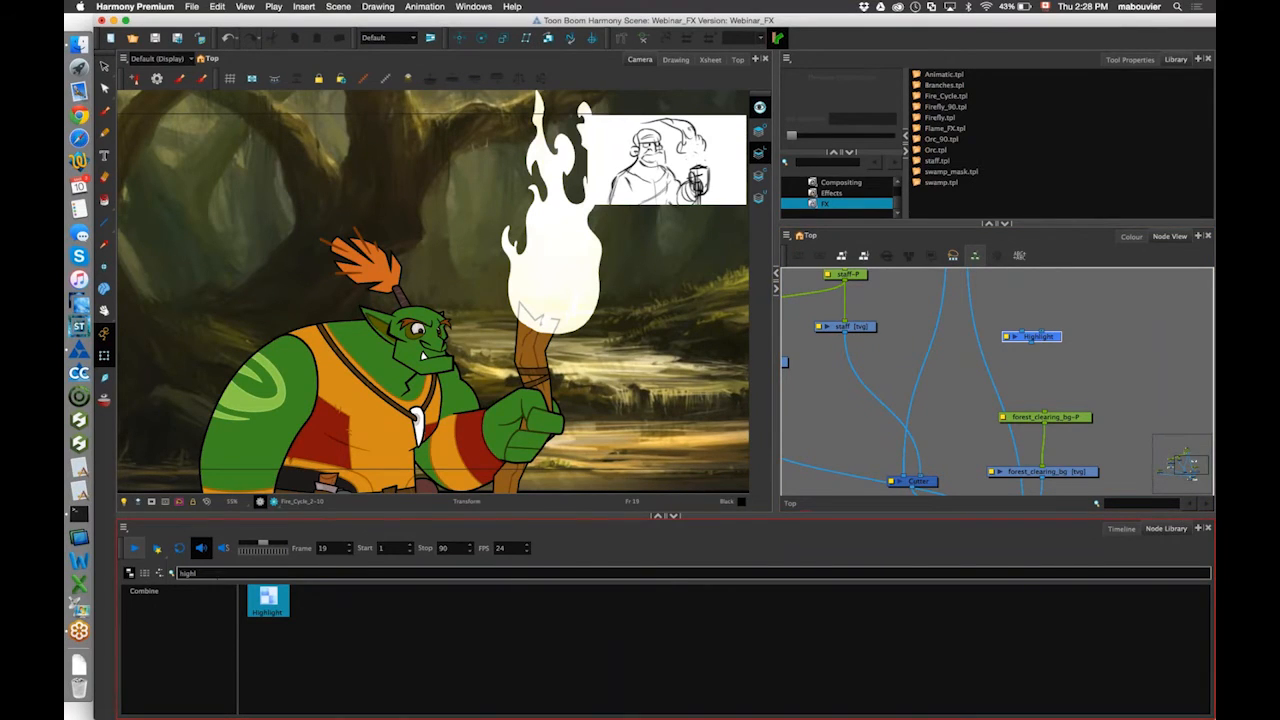
double_click(217, 574)
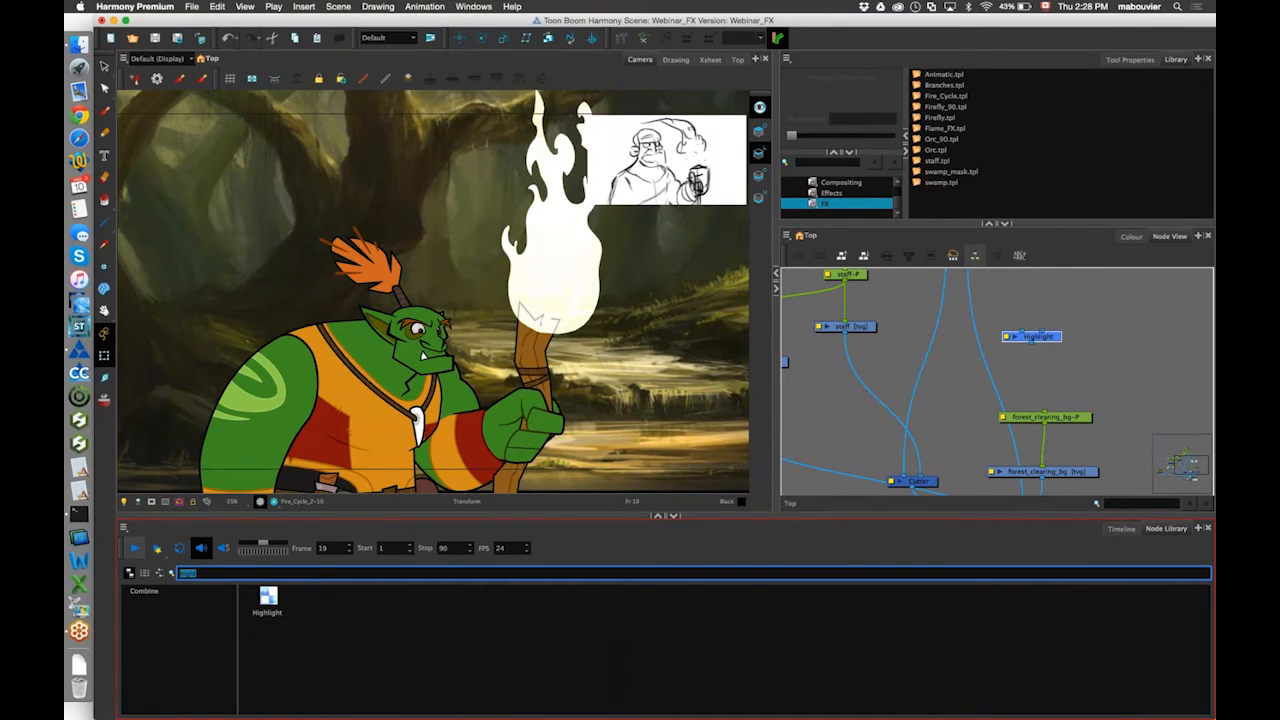
type("apply")
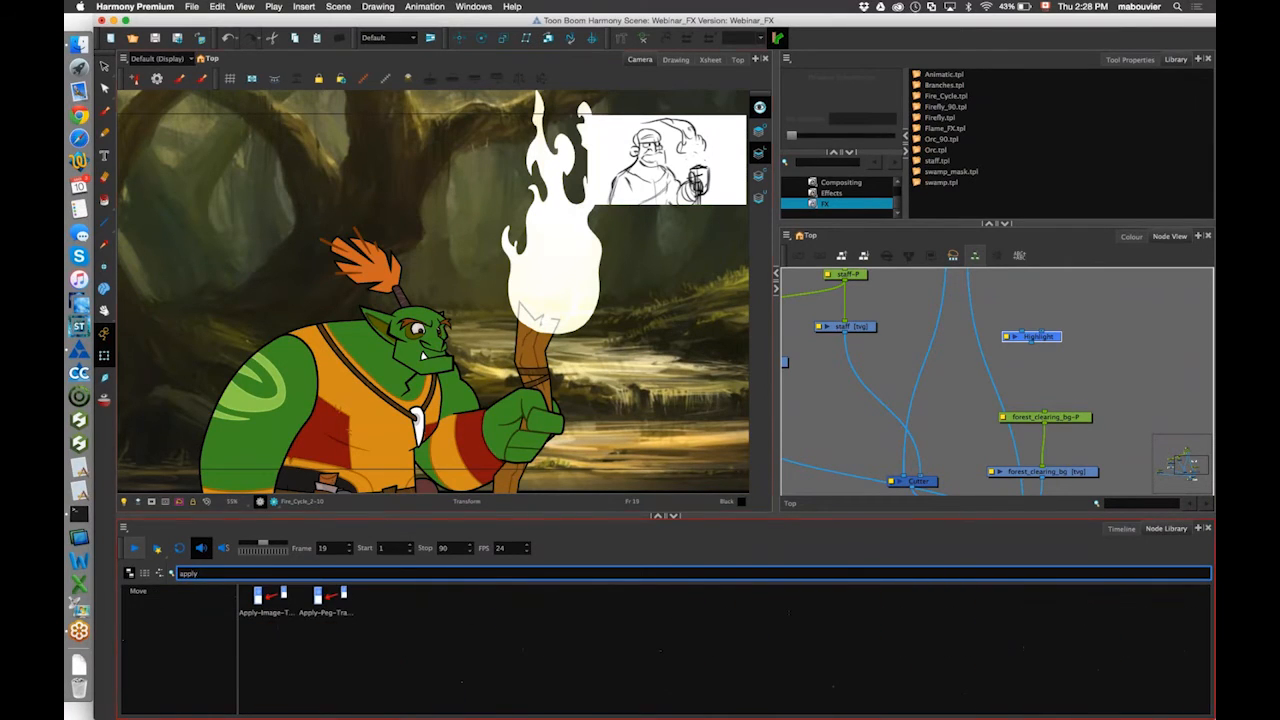
left_click_drag(265, 597, 1050, 314)
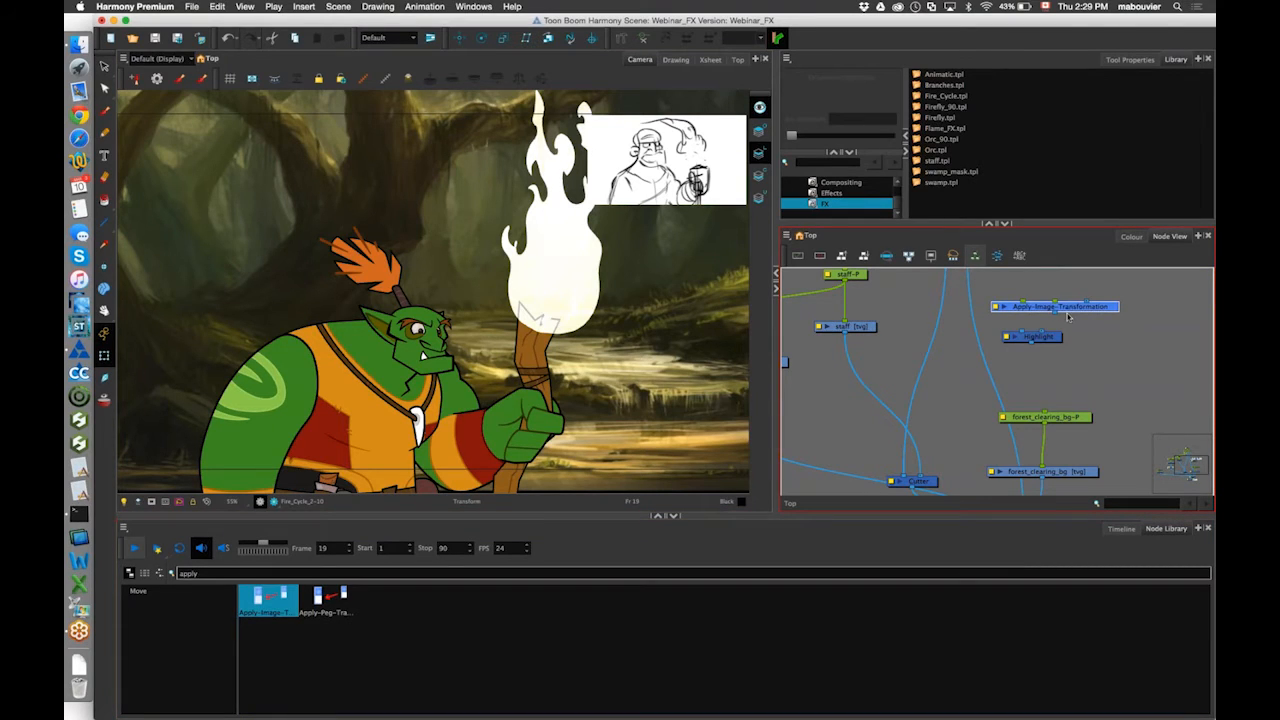
left_click_drag(1050, 333, 1065, 368)
left_click(215, 573)
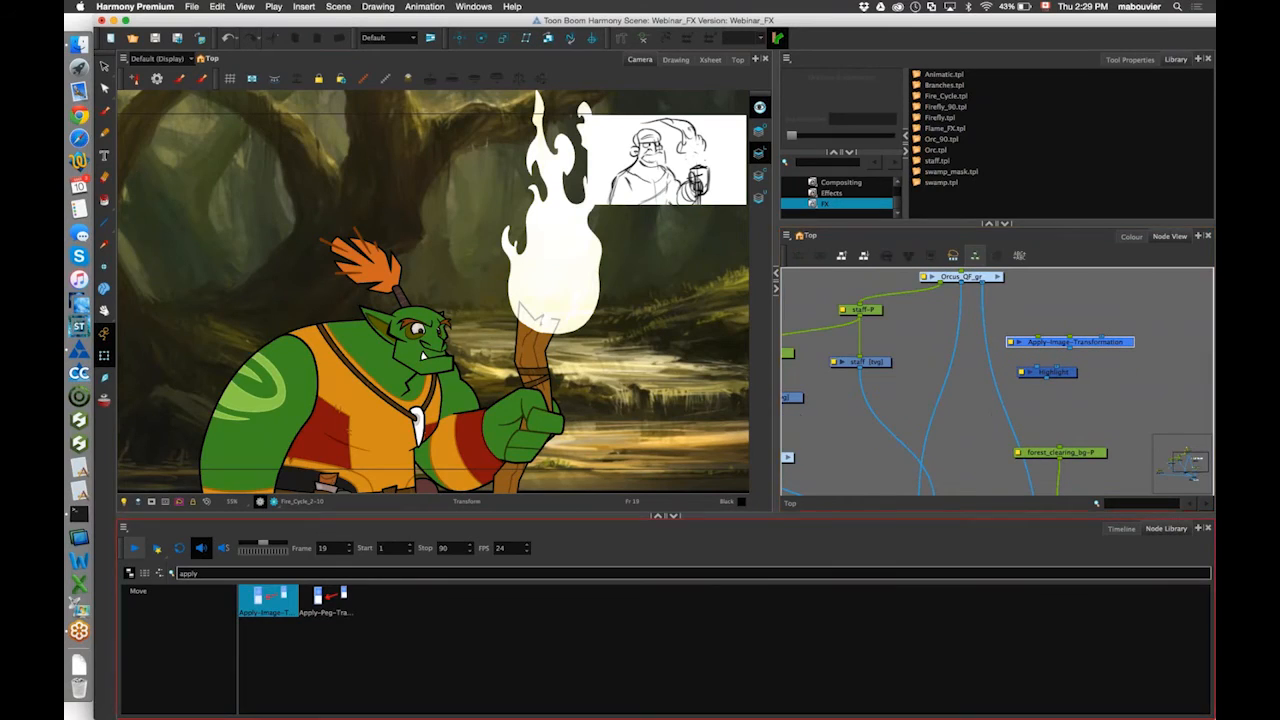
Insert the Highlight node into the cable leaving Orcus_QF_gr's right output, with Apply-Image-Transformation placed above it to the right.
left_click(1064, 358)
left_click_drag(1072, 375, 1065, 379)
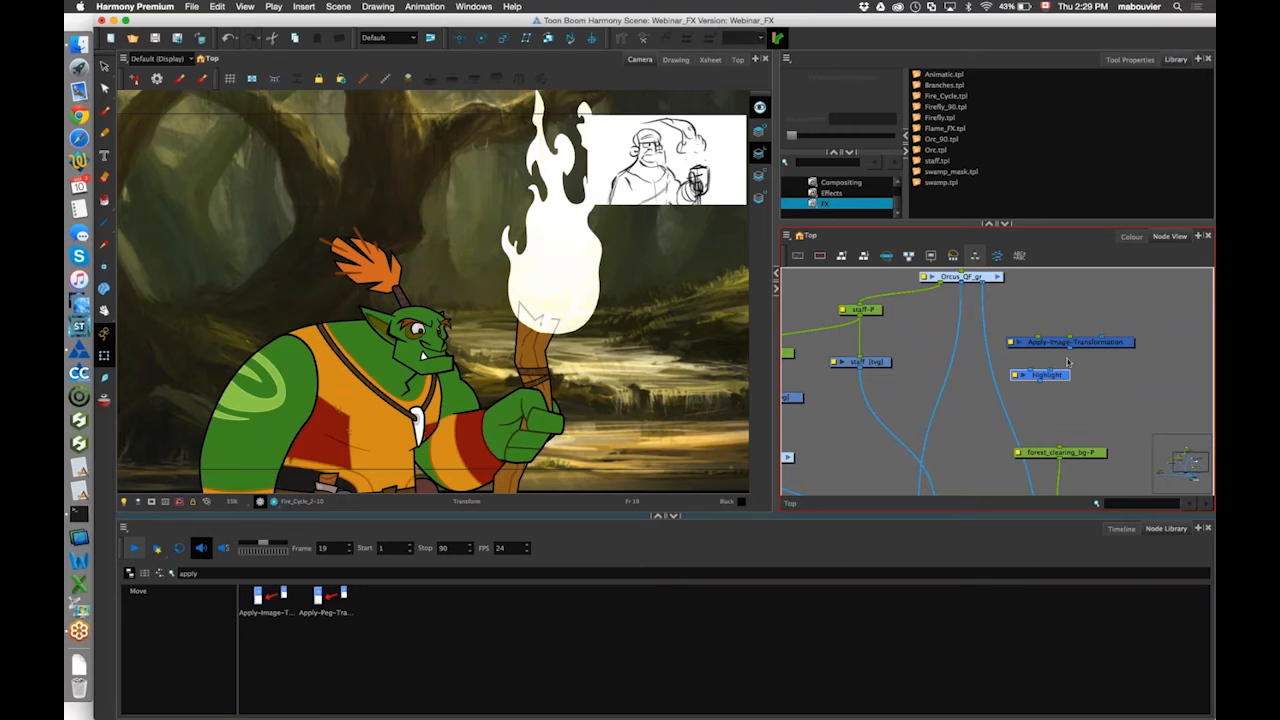
mouse_move(1058, 374)
left_mouse_down()
mouse_move(1013, 391)
mouse_move(1049, 357)
left_mouse_up()
left_click_drag(1060, 310, 1038, 347)
left_click_drag(1039, 345, 1136, 346)
Connect Orcus_QF_gr's right output to Apply-Image-Transformation's right input, and feed that node's output into Highlight's left matte input.
left_click_drag(1004, 281, 1118, 340)
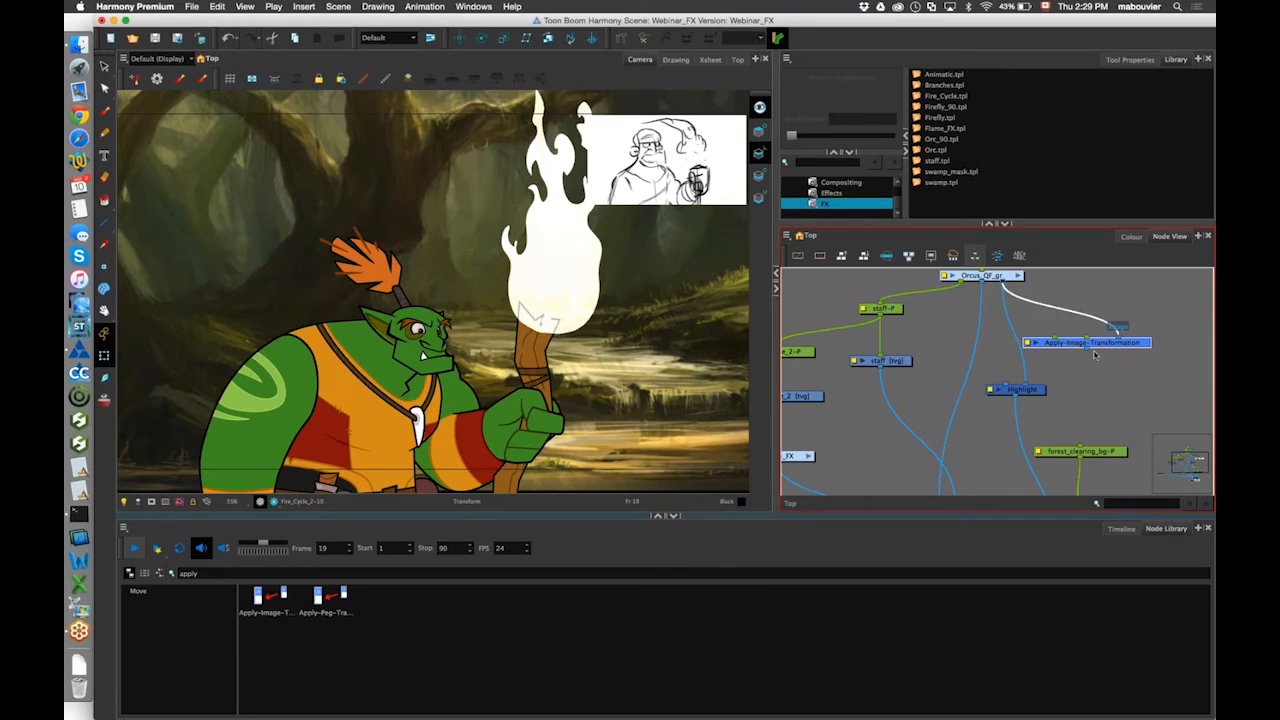
left_click_drag(1013, 350, 1117, 392)
left_click_drag(1125, 343, 1055, 364)
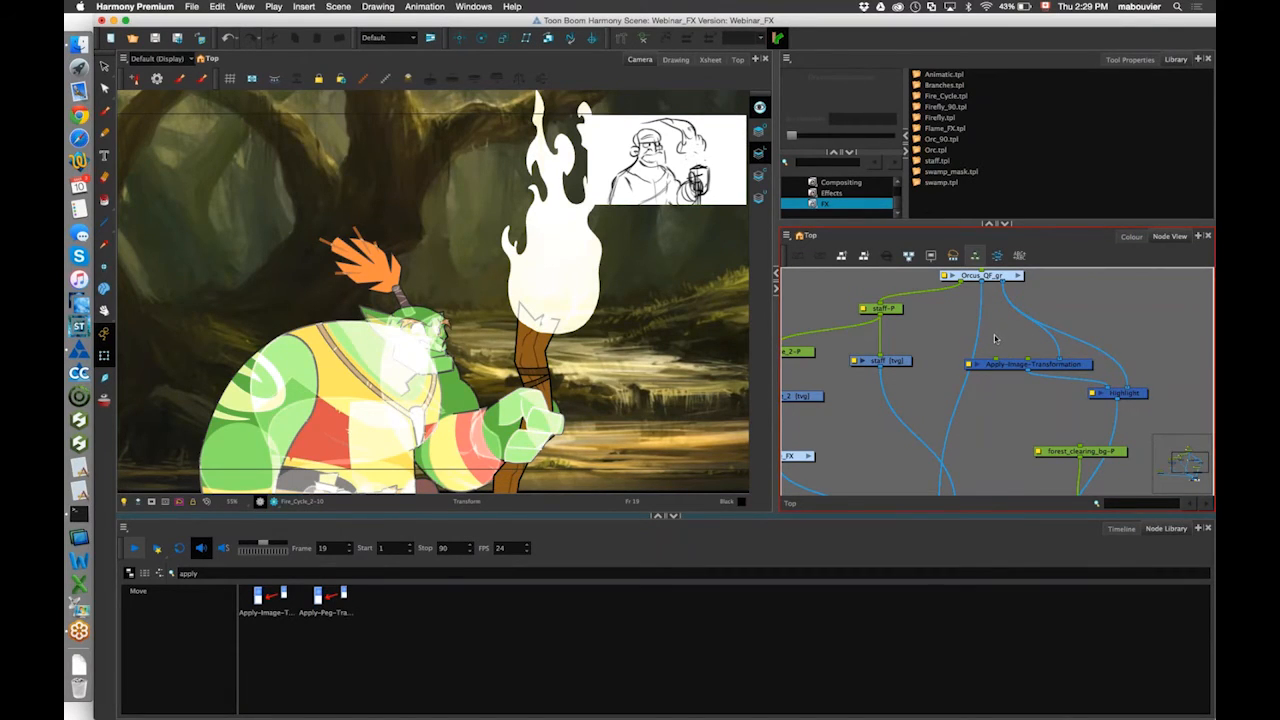
Add a peg to Apply-Image-Transformation's left input and, at frame 1, translate it slightly to the left to offset the matte.
key("super+p")
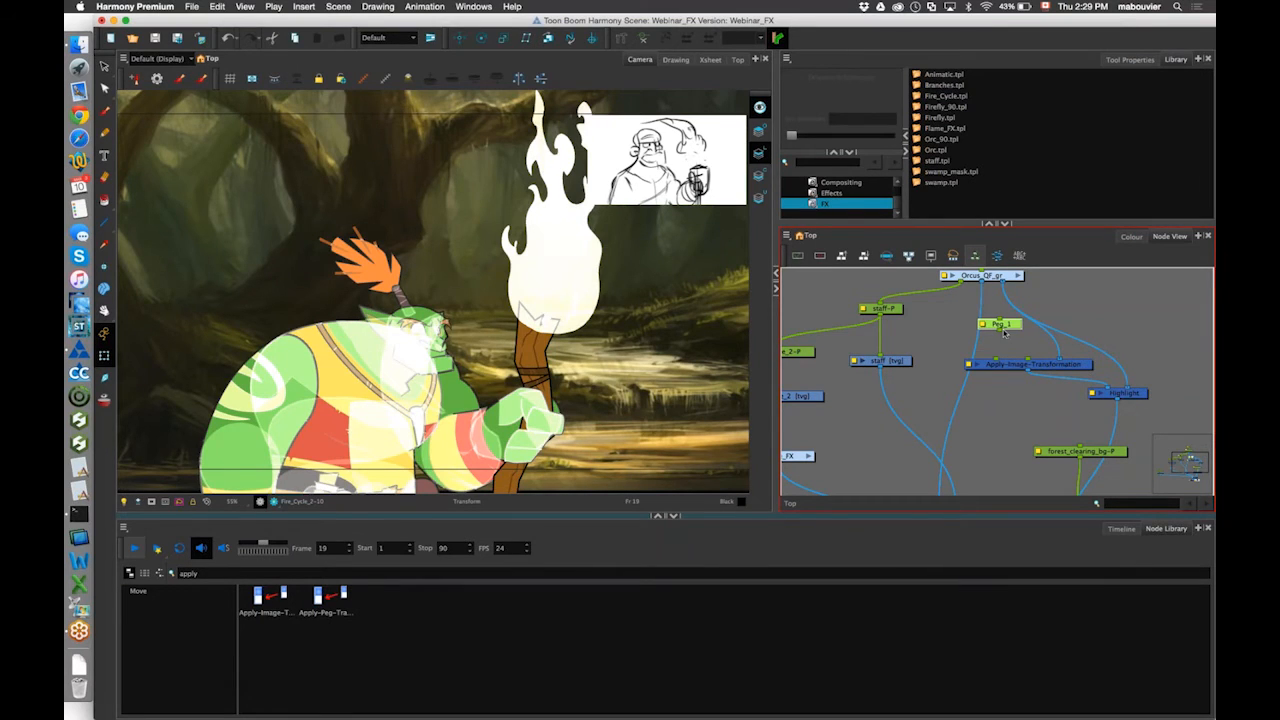
mouse_move(999, 330)
left_mouse_down()
mouse_move(996, 358)
mouse_move(1004, 328)
left_mouse_up()
left_click(458, 37)
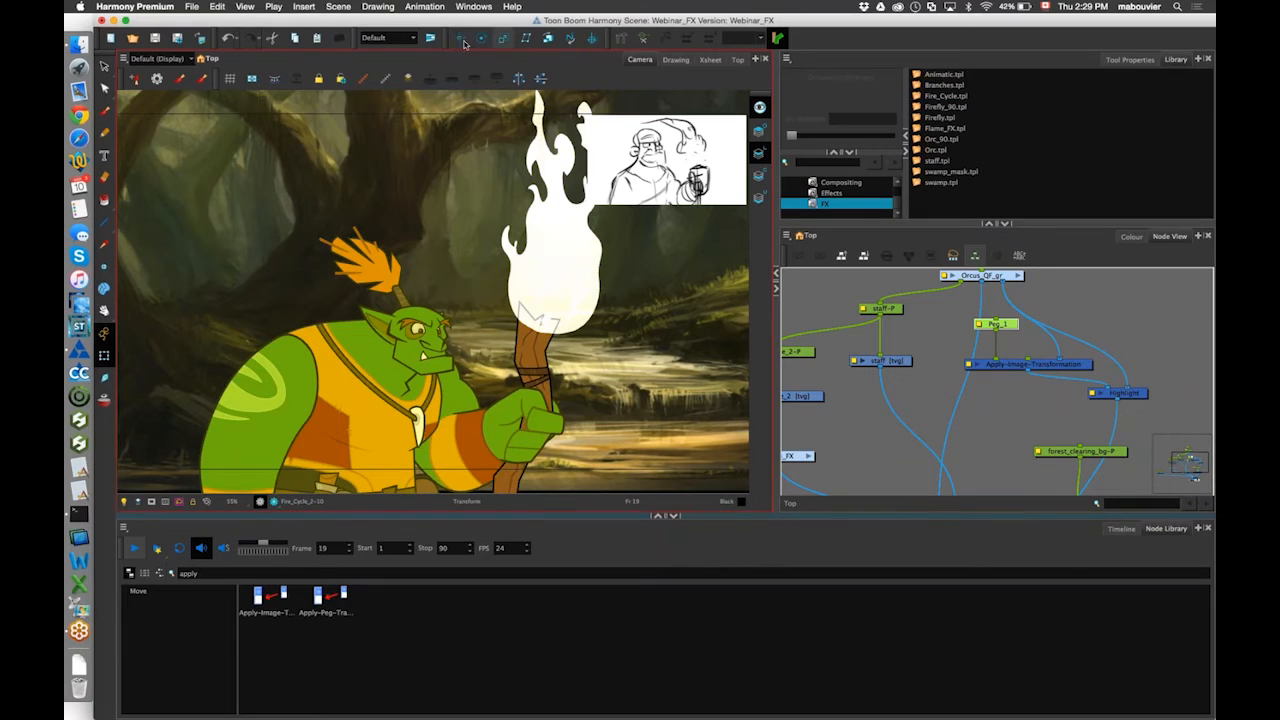
left_click(1121, 529)
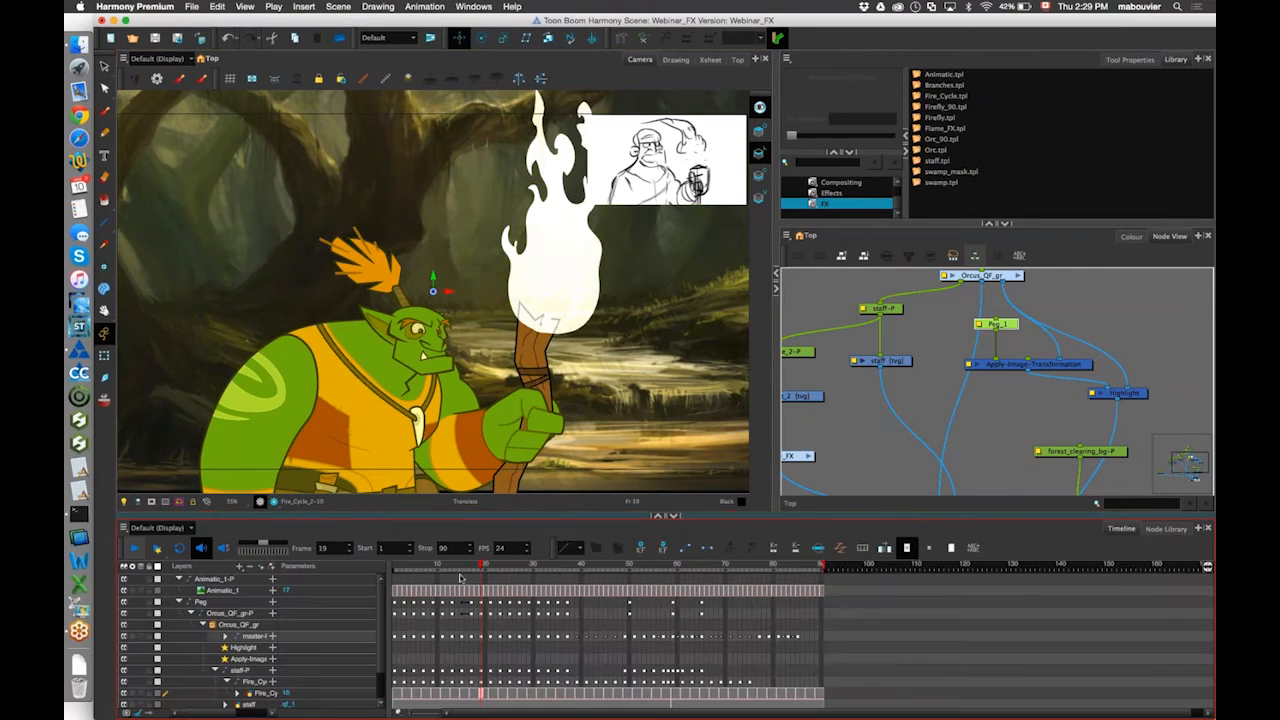
left_click(438, 567)
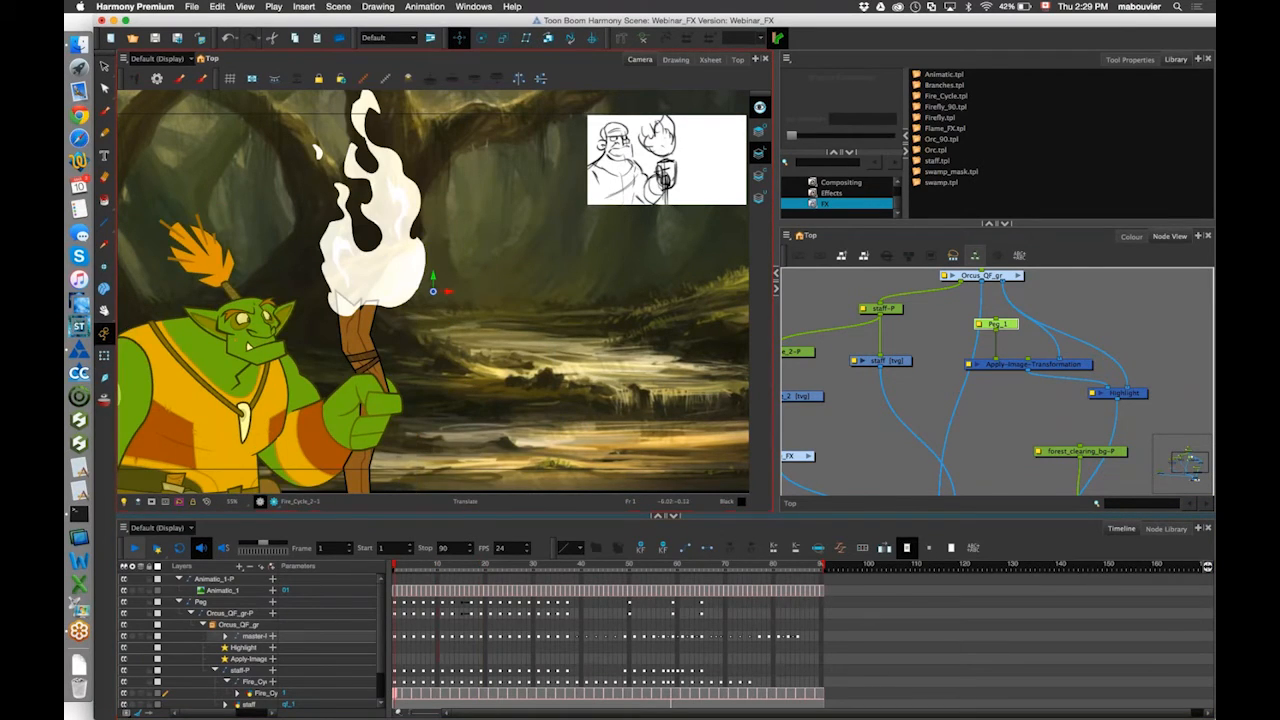
mouse_move(433, 316)
left_mouse_down()
mouse_move(420, 318)
mouse_move(448, 250)
mouse_move(536, 247)
mouse_move(400, 240)
mouse_move(300, 260)
mouse_move(430, 340)
mouse_move(454, 327)
mouse_move(413, 318)
mouse_move(433, 314)
left_mouse_up()
left_click_drag(379, 400, 368, 400)
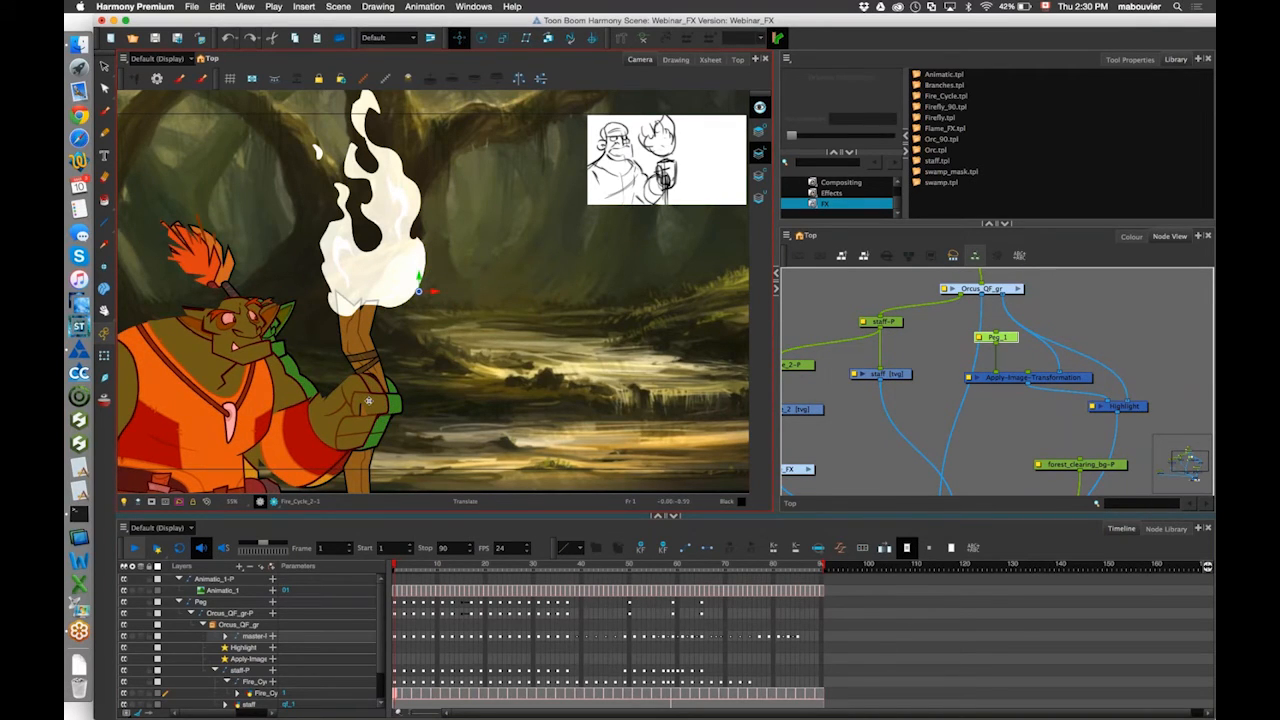
Switch to the Transform tool, deselect the peg and render the camera view to preview the highlight.
left_click(104, 355)
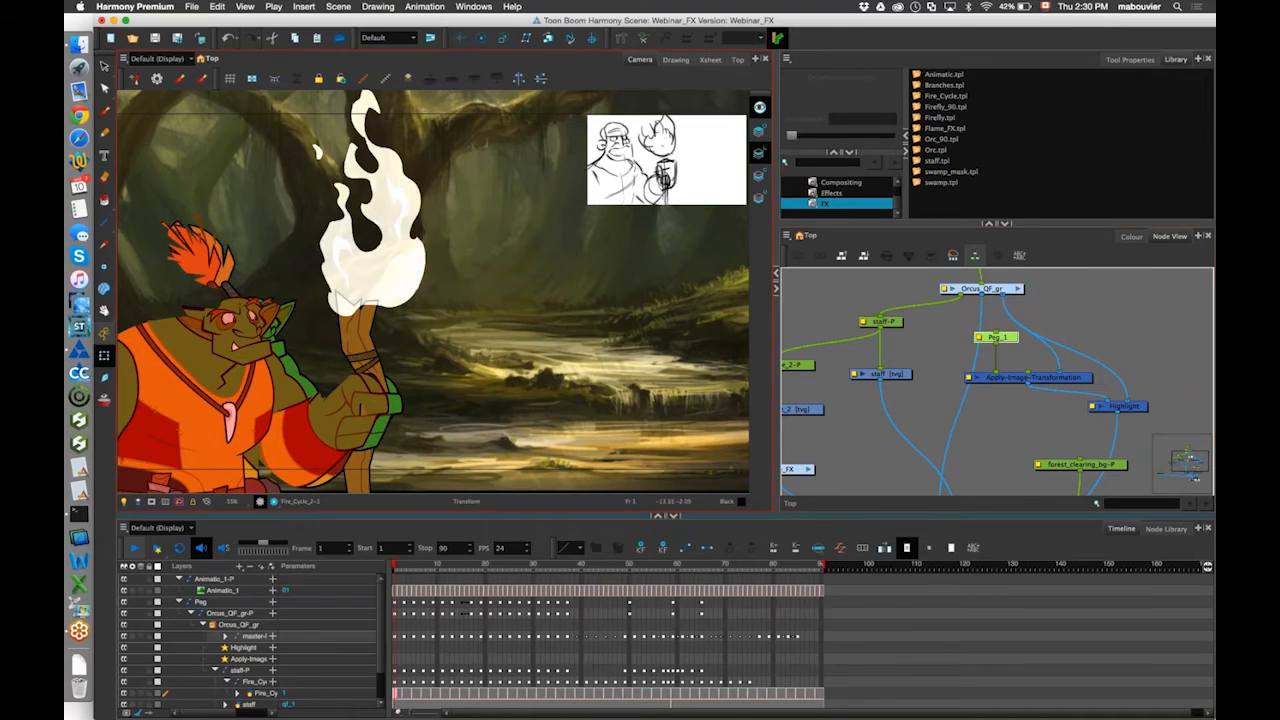
left_click(257, 327)
left_click(274, 501)
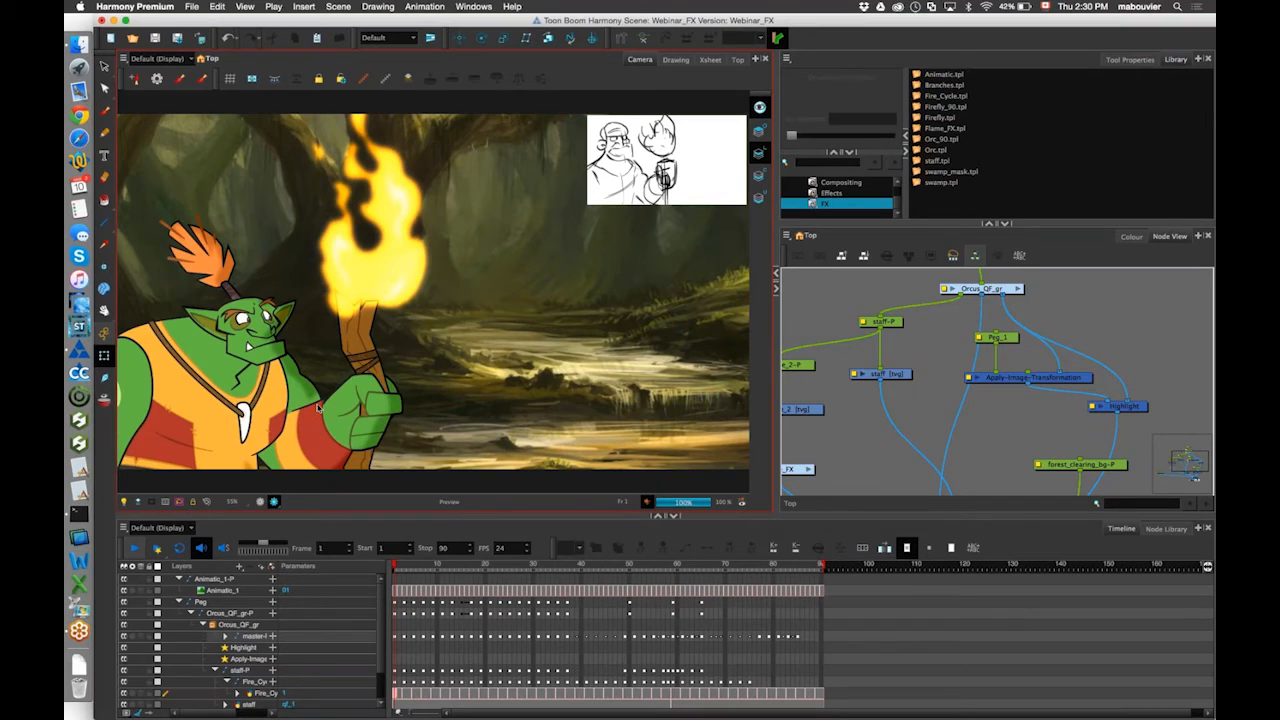
In the Highlight node's properties, enable Invert Matte and set the Radius to 5.
left_click(1093, 407)
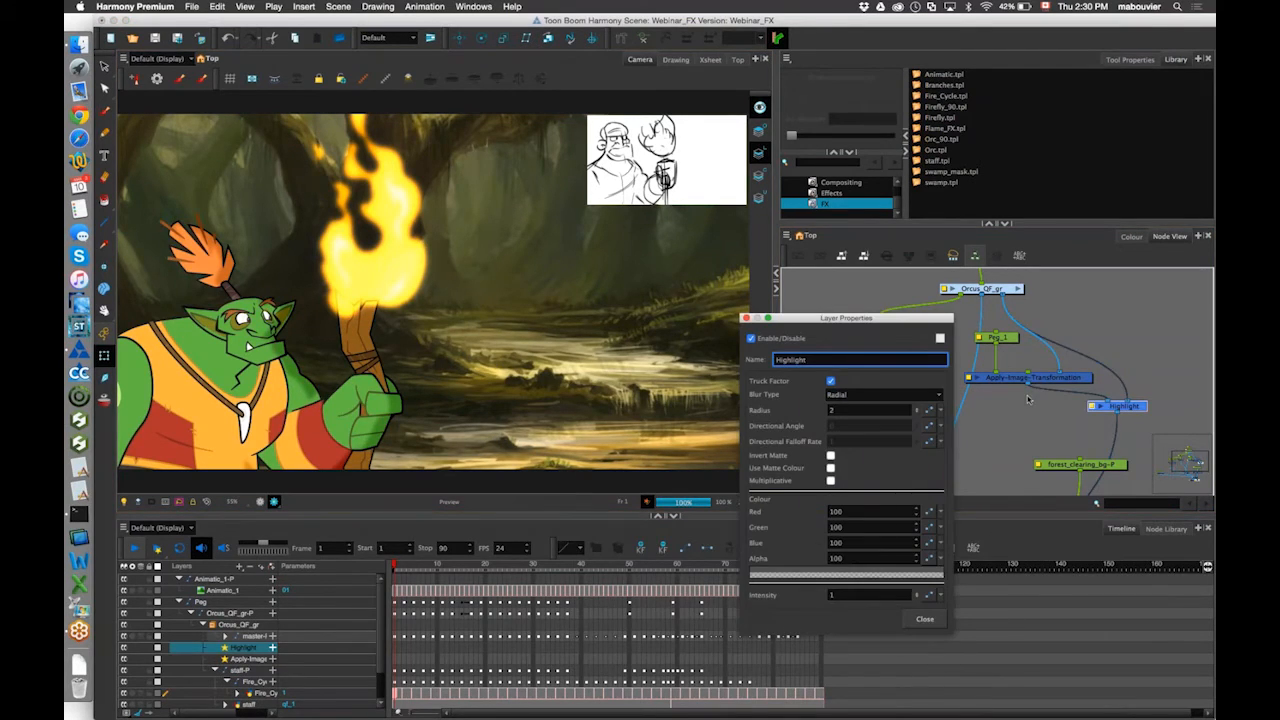
left_click(868, 410)
left_click(830, 456)
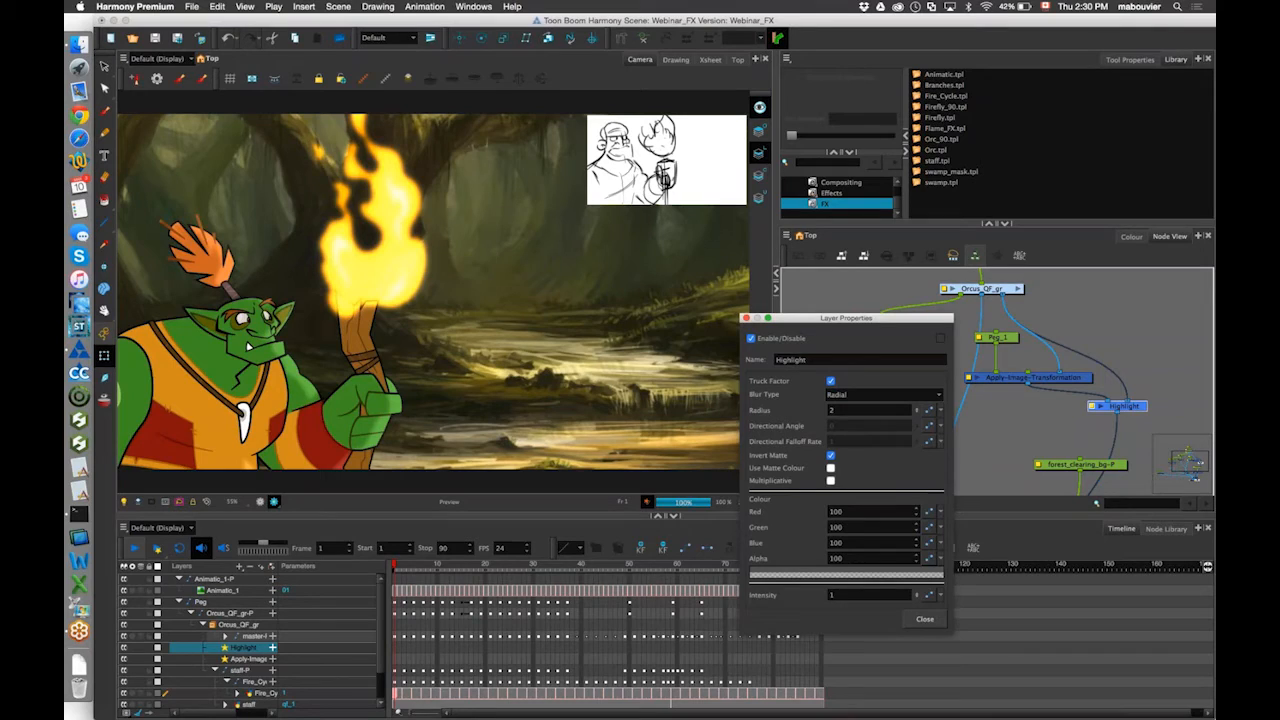
left_click_drag(840, 411, 818, 414)
type("5")
Set the Highlight node's colour to orange with red 255, green 158 and blue 0, and close the colour picker.
double_click(873, 580)
left_click_drag(571, 257, 664, 257)
mouse_move(571, 362)
left_mouse_down()
mouse_move(620, 322)
mouse_move(622, 423)
mouse_move(606, 423)
left_mouse_up()
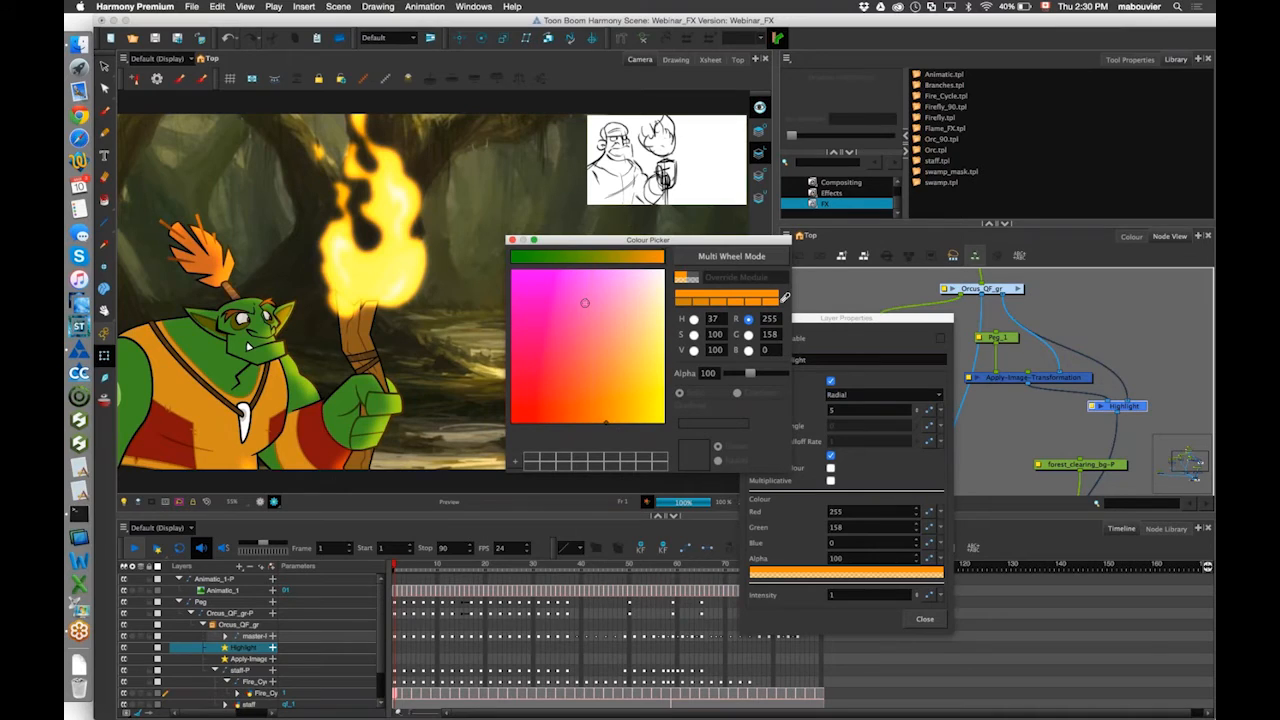
left_click(511, 240)
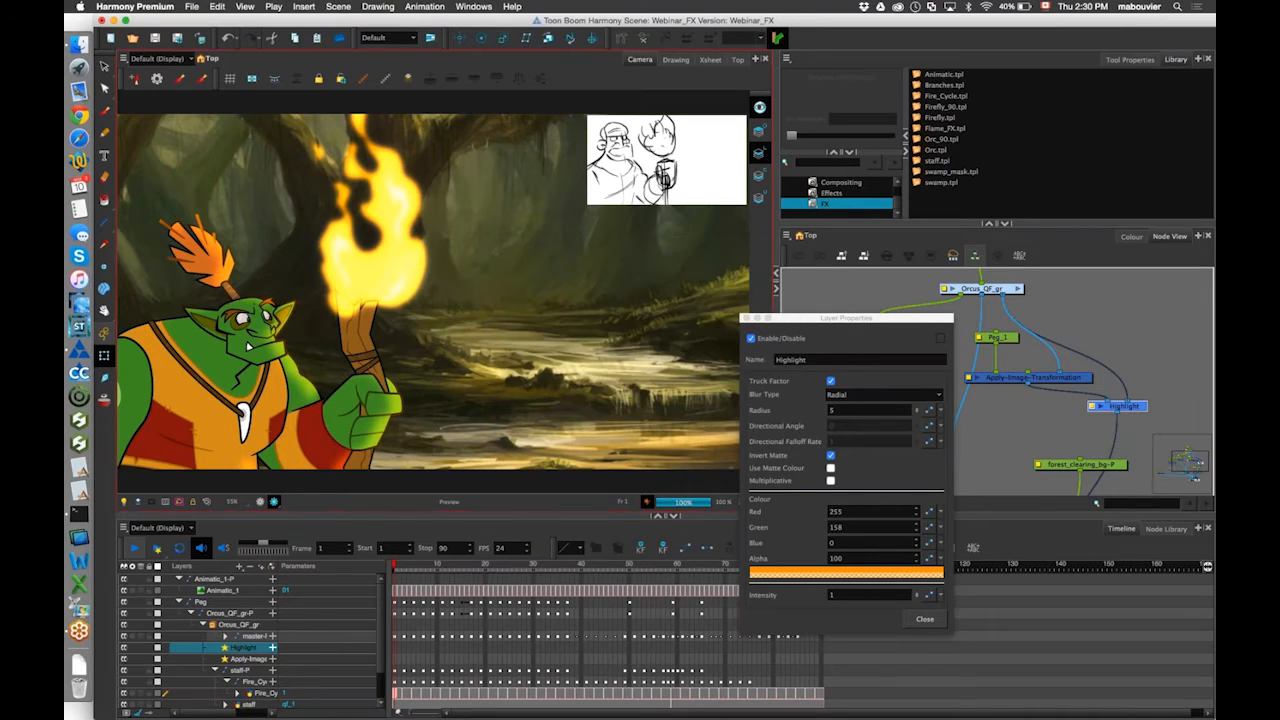
Close the Highlight node's properties and return the camera to the OpenGL view, framed on the orc with nothing selected.
left_click(744, 318)
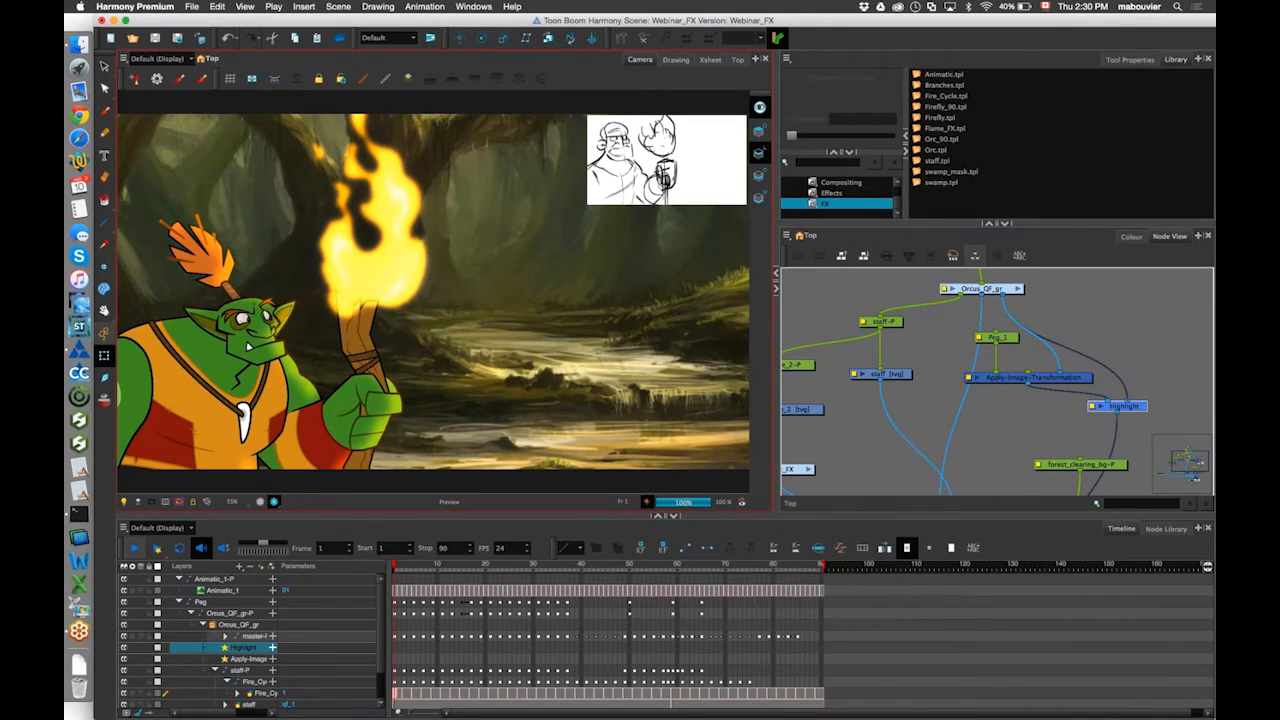
left_click(260, 502)
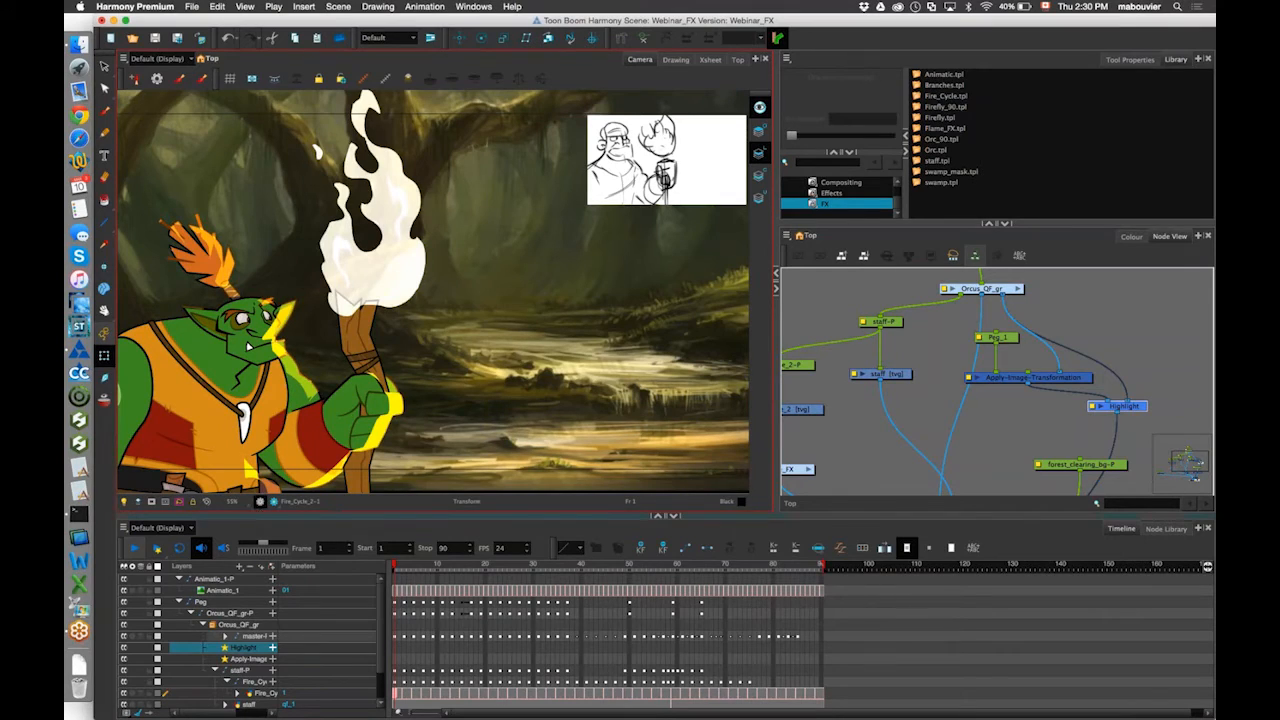
left_click(1000, 438)
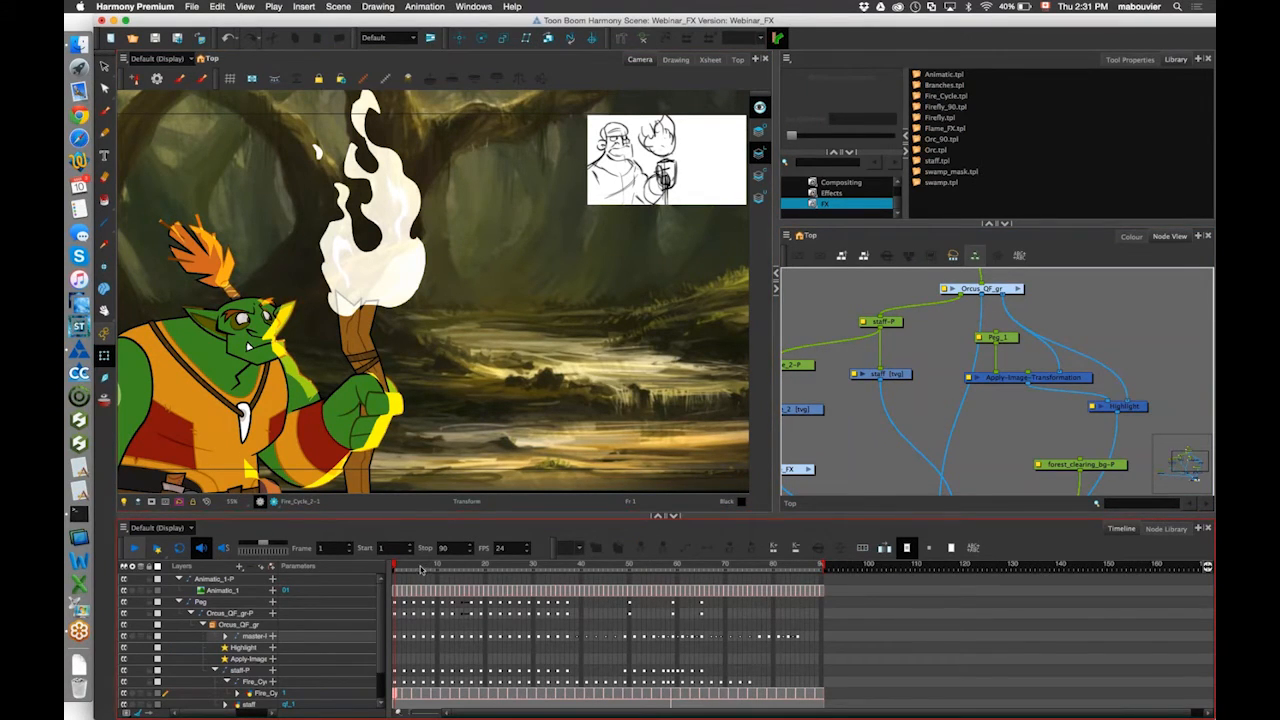
left_click_drag(427, 412, 479, 389)
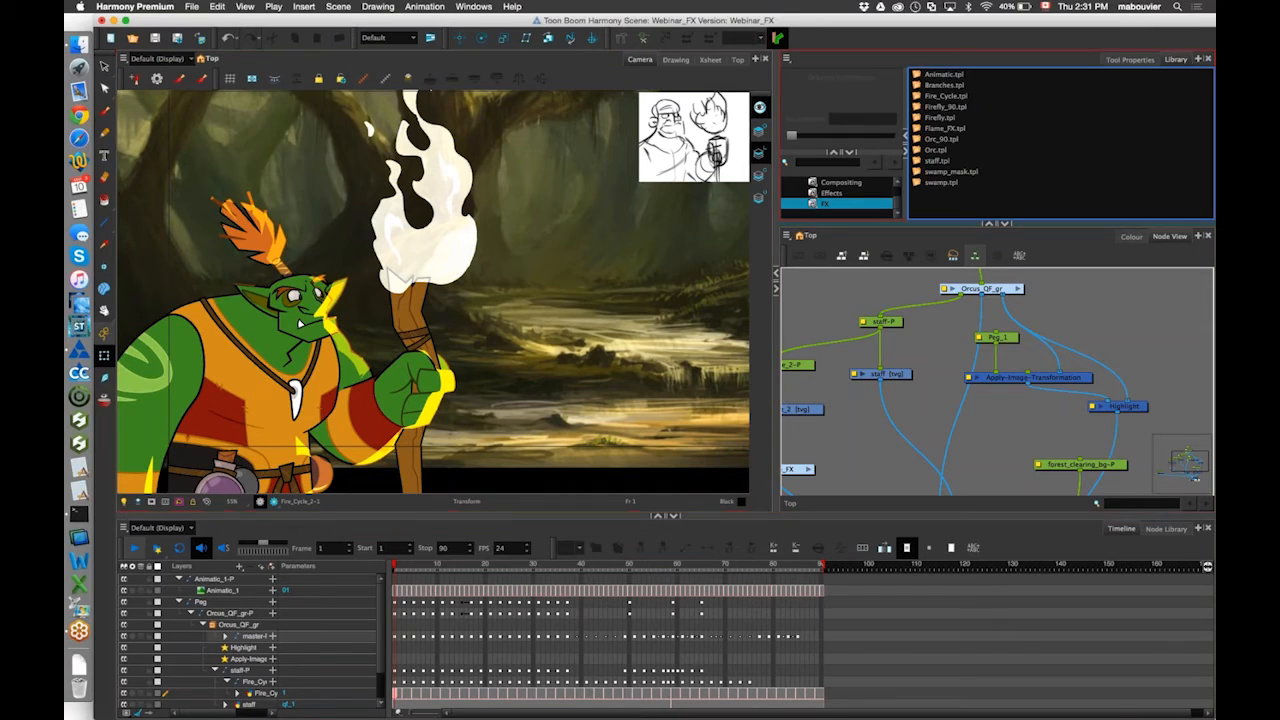
Compare the Orcus_P01 and Orcus_Forest palettes on the orc, and move Orcus_Forest to the top of the scene palette list.
left_click(1131, 237)
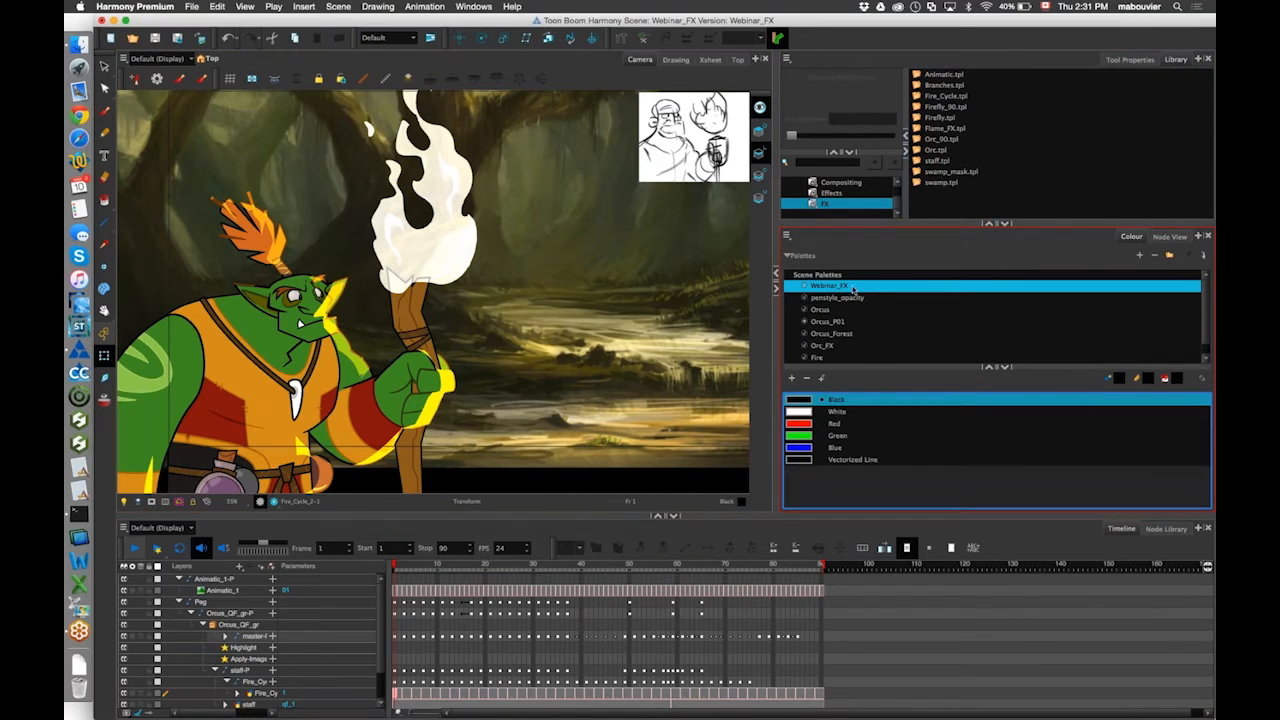
left_click(850, 322)
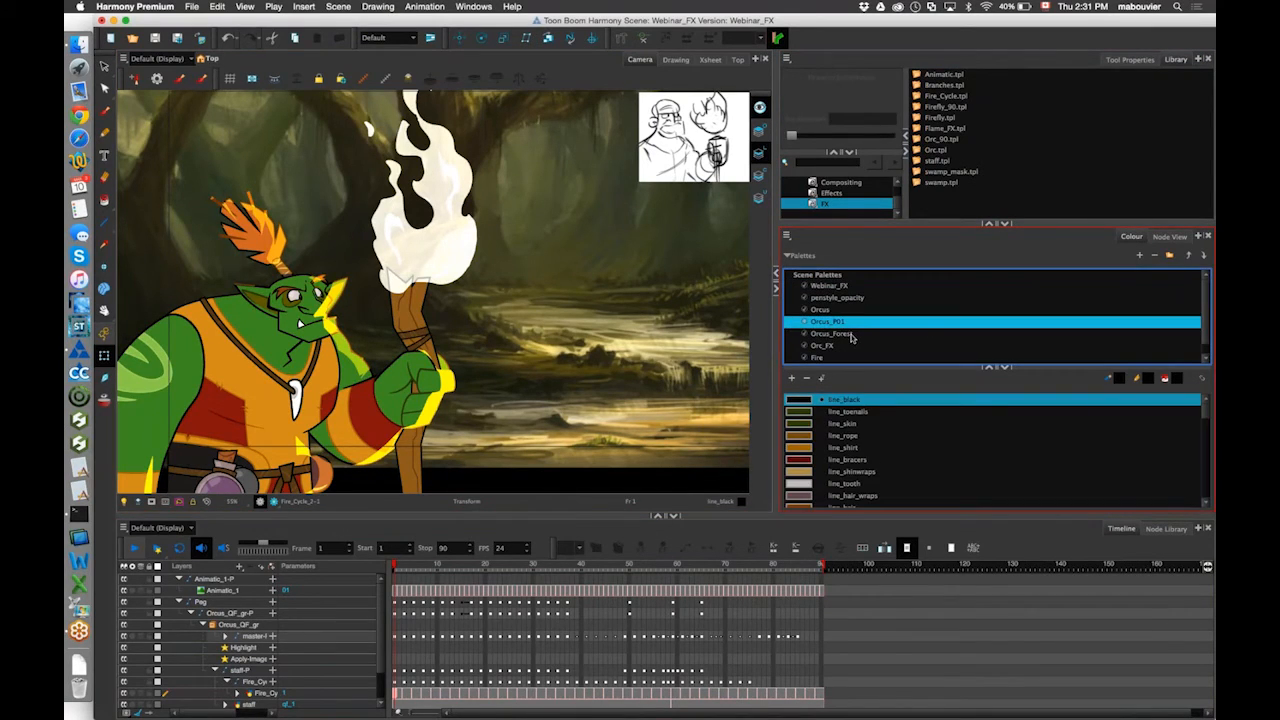
left_click(849, 333)
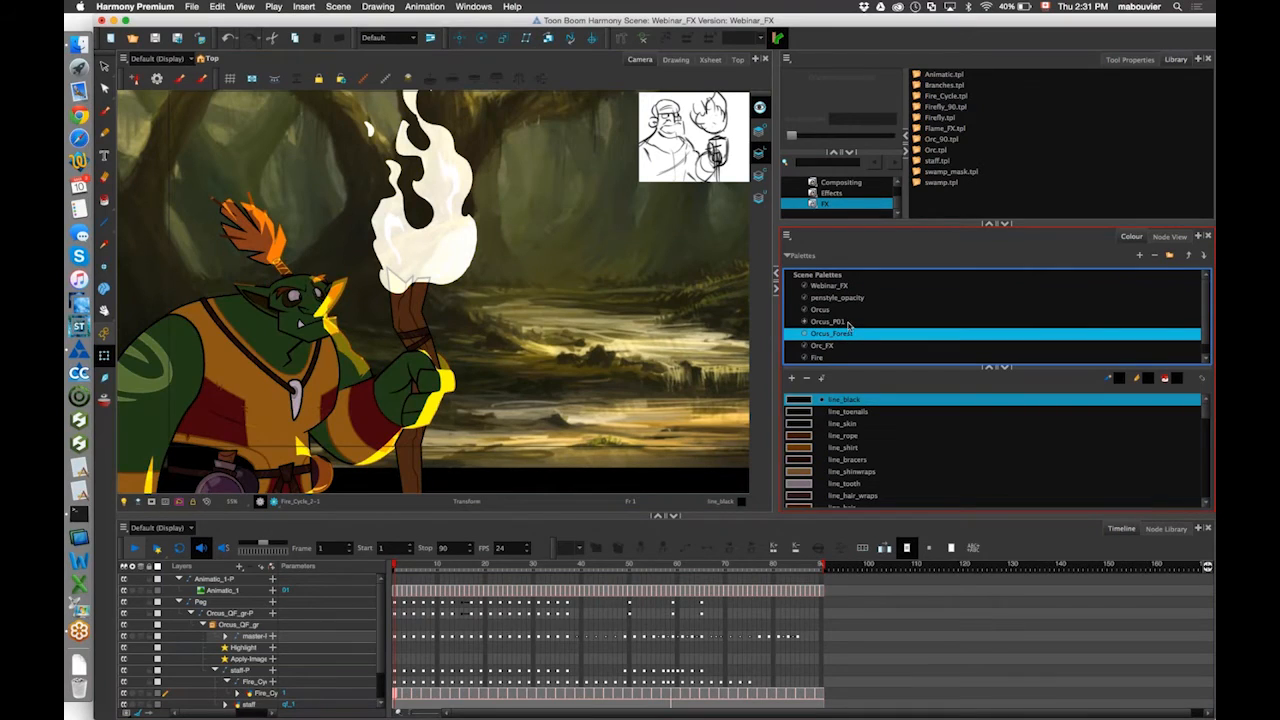
key("Up")
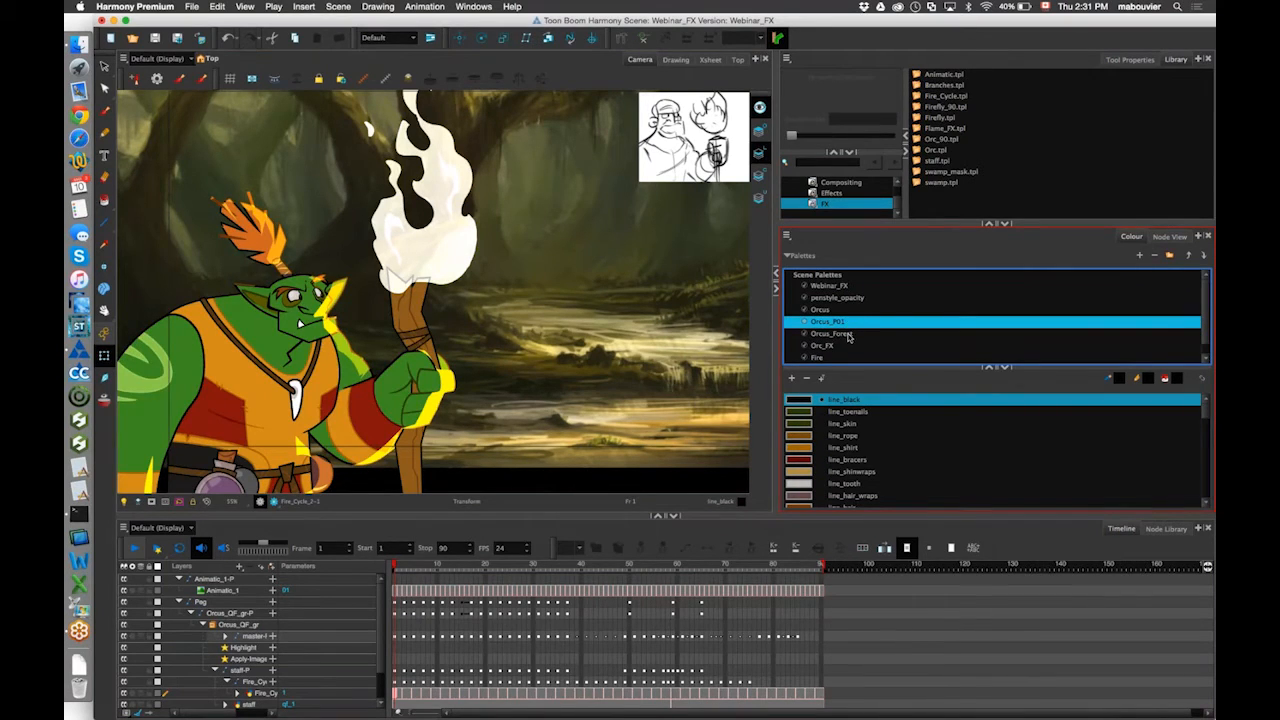
left_click(849, 334)
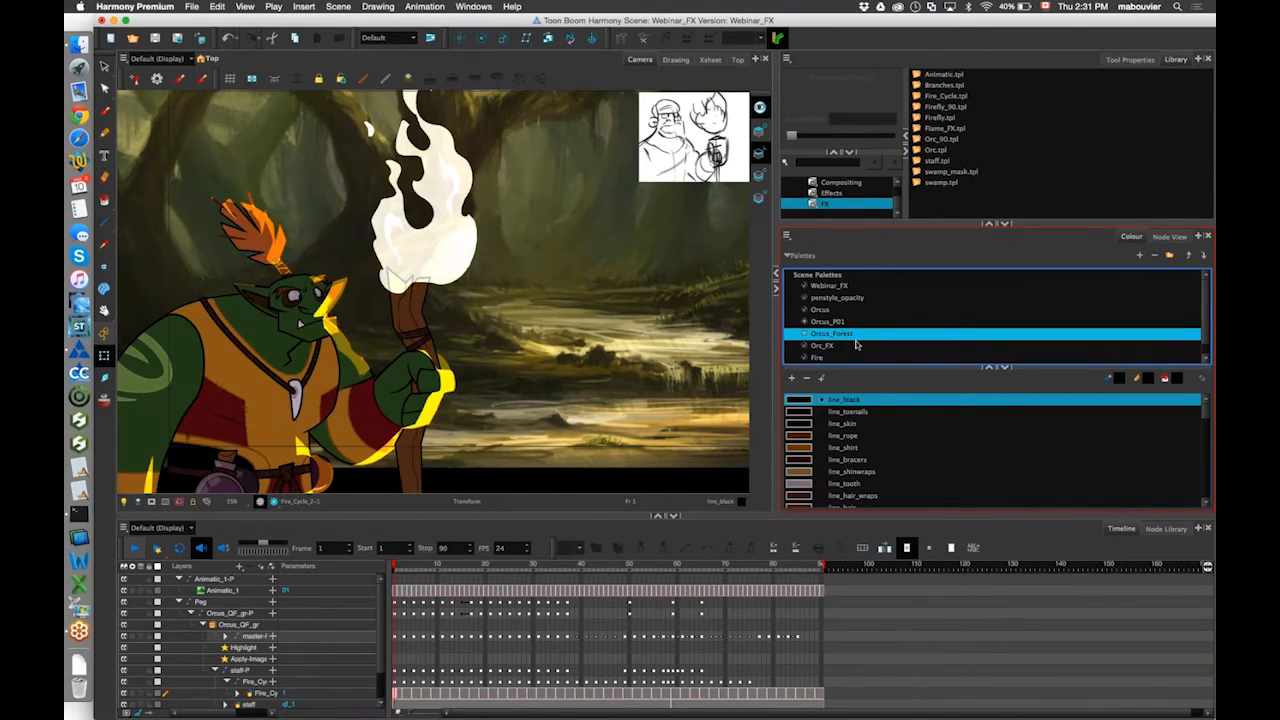
left_click(1189, 258)
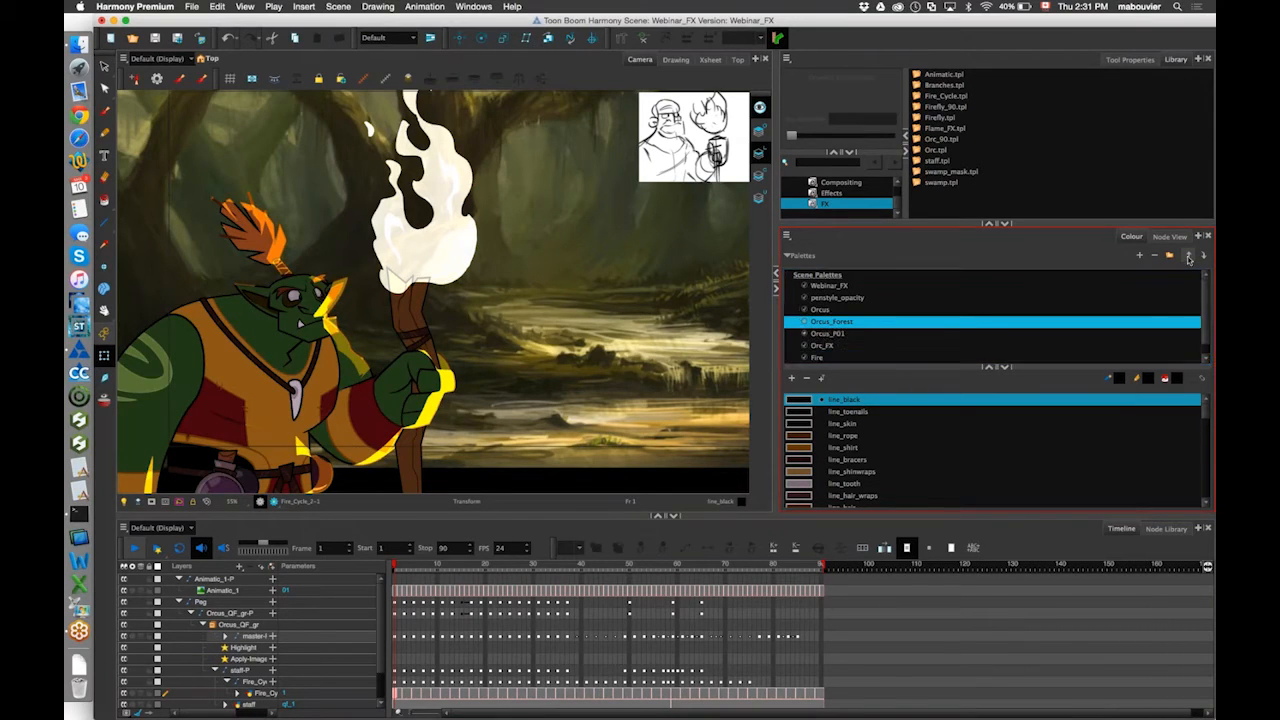
left_click(1189, 258)
left_click(1189, 258)
left_click(1189, 258)
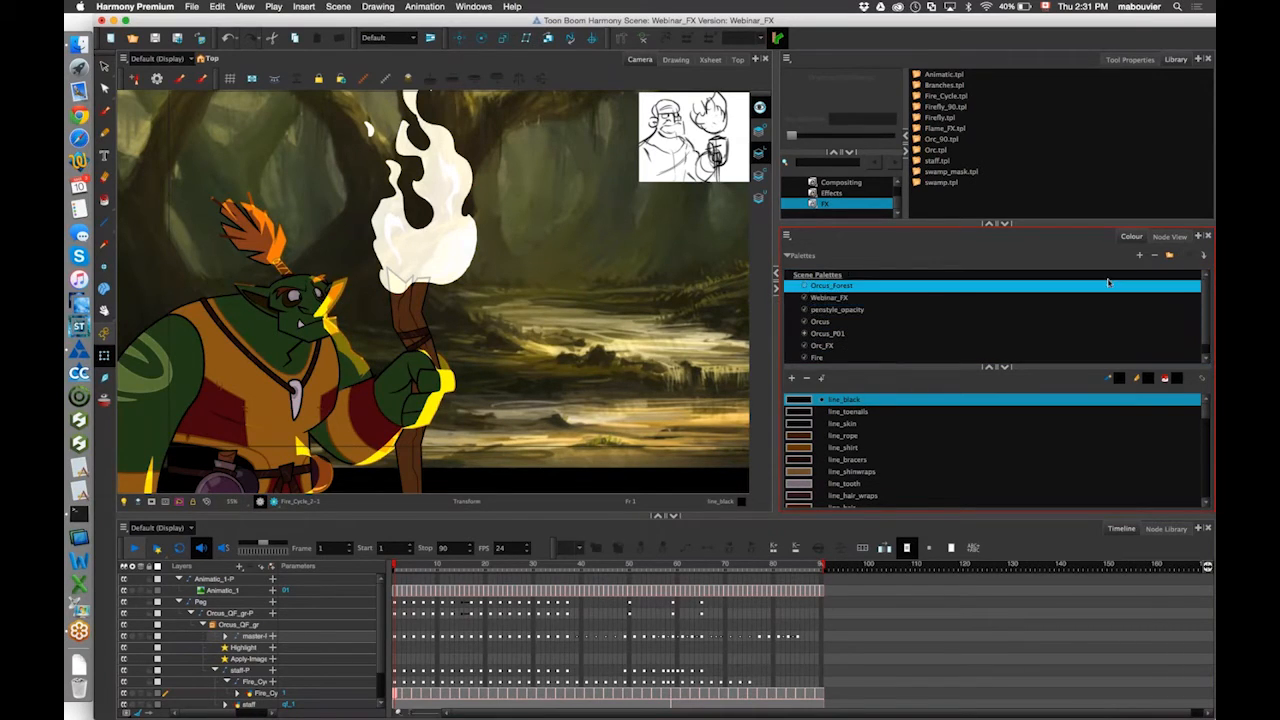
Return to the node network, render the camera view to check the orc's forest colours, and switch back to OpenGL.
left_click(1168, 237)
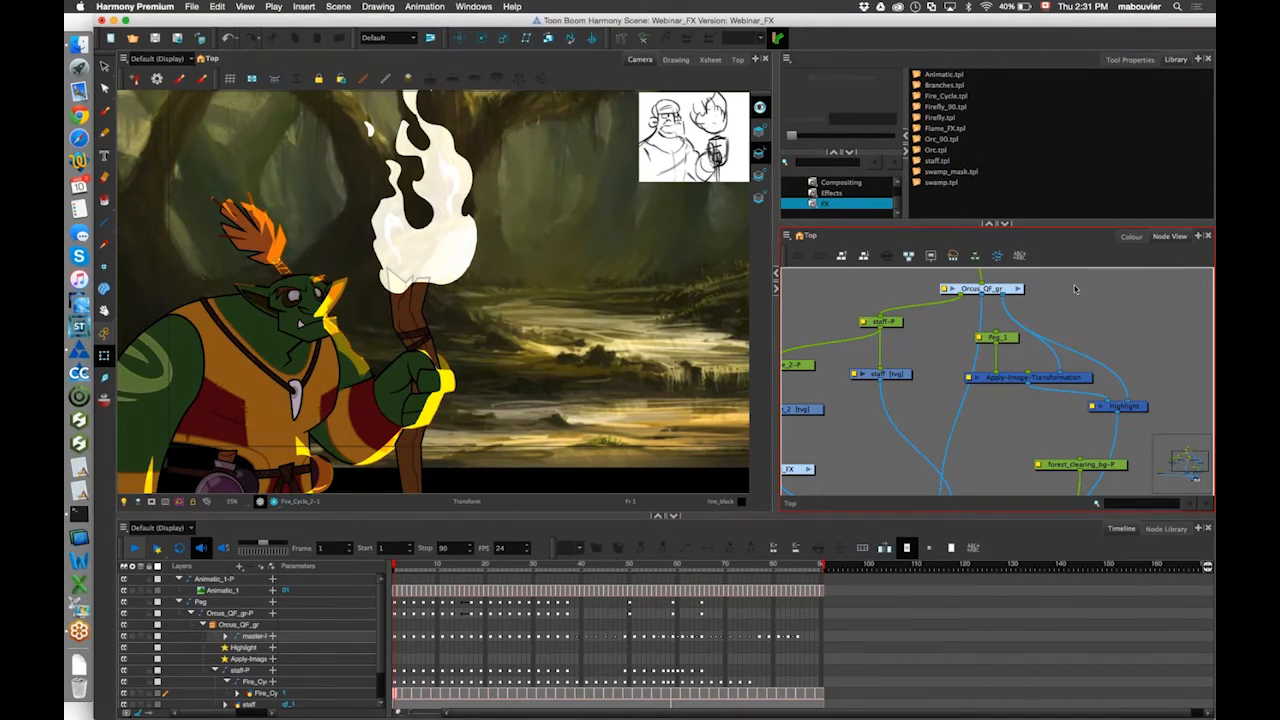
left_click(275, 502)
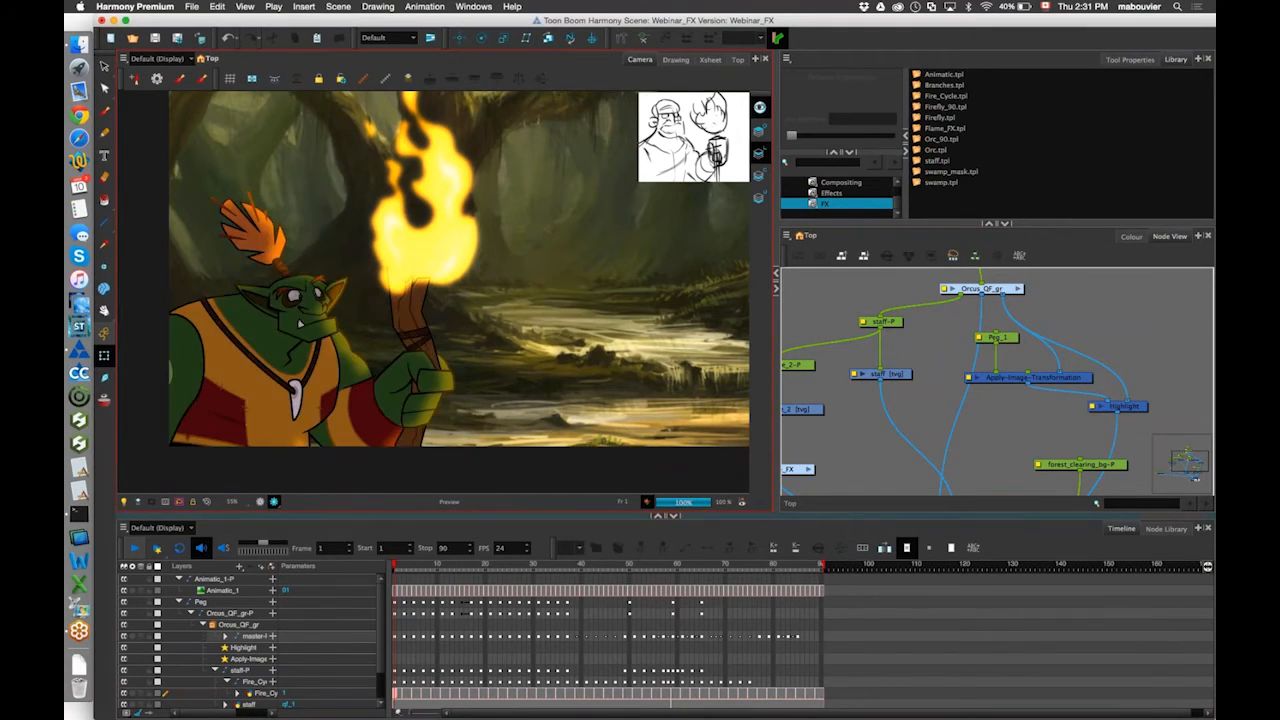
left_click(268, 504)
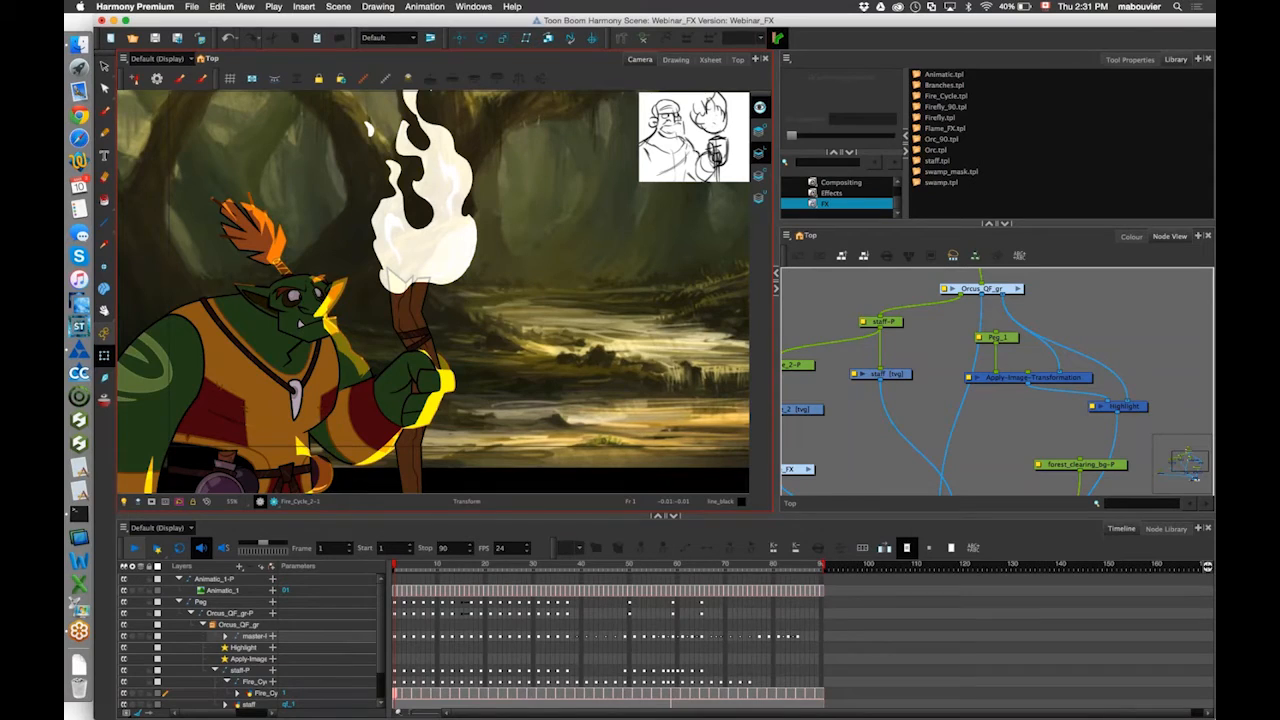
left_click(392, 548)
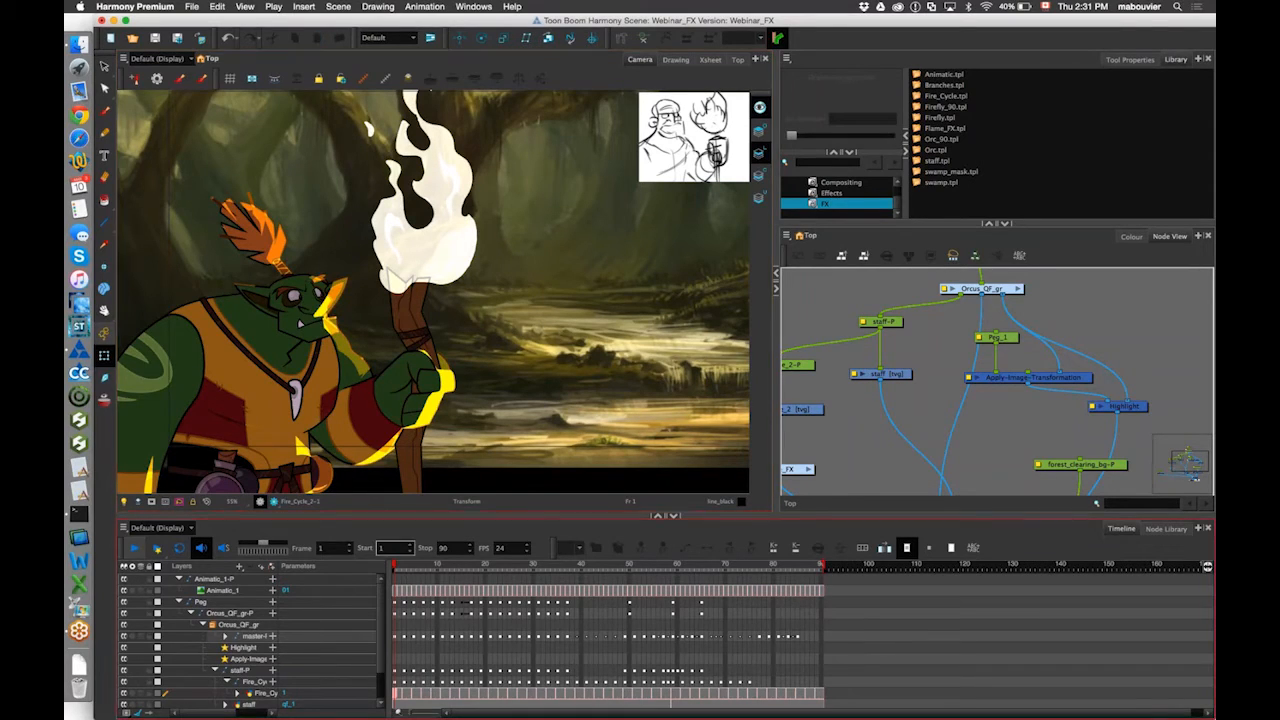
left_click(401, 509)
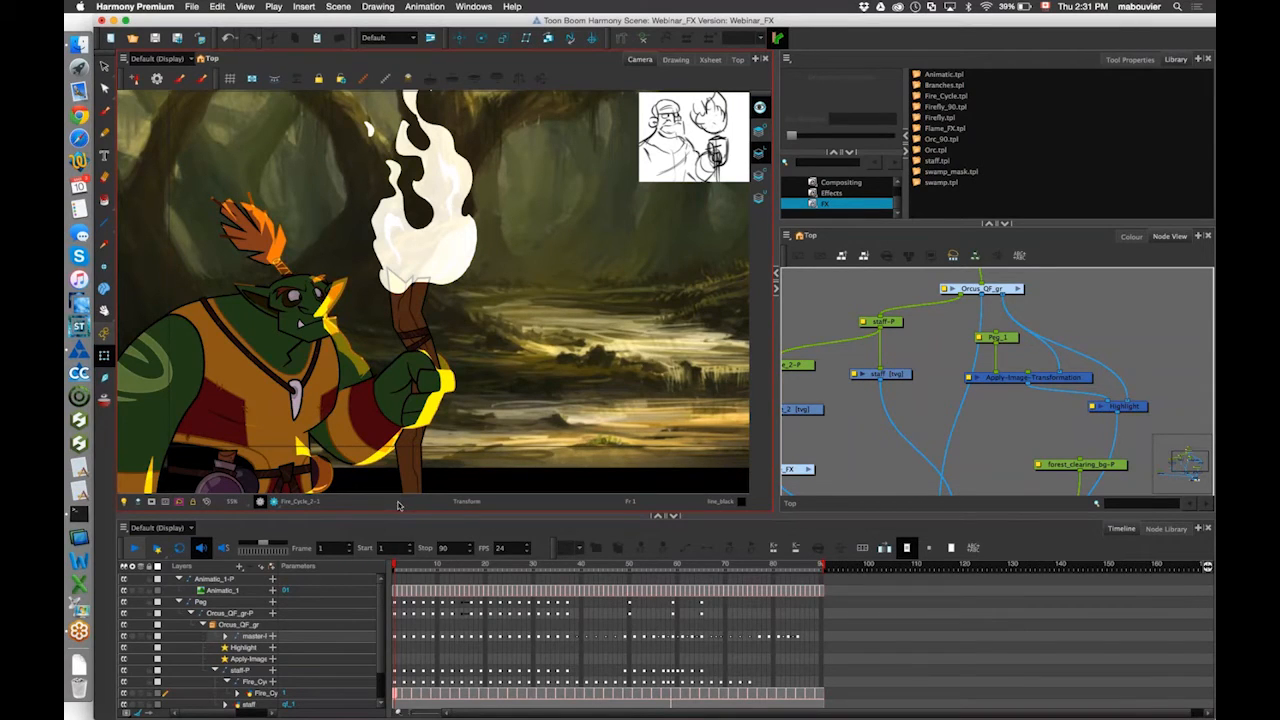
Select the Apply-Image-Transformation peg, locate its layer and keyframe in the timeline, and deselect it.
left_click(1012, 340)
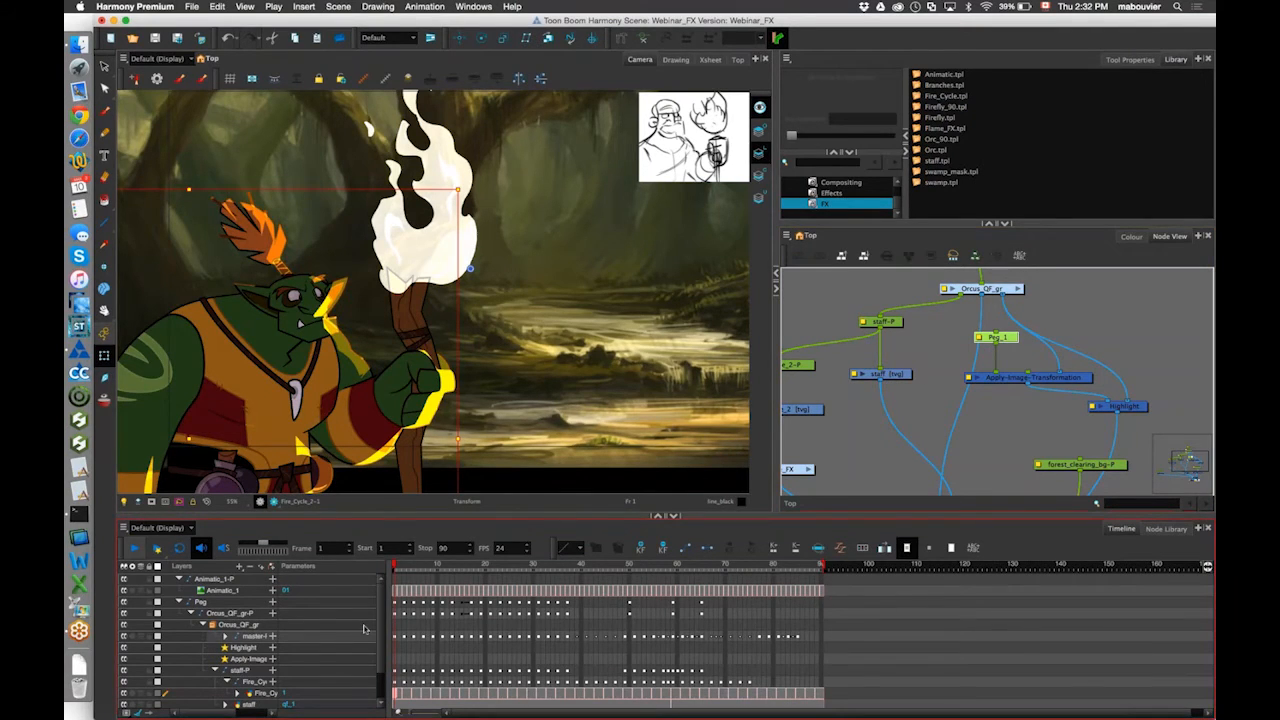
scroll(362, 636, "down", 1)
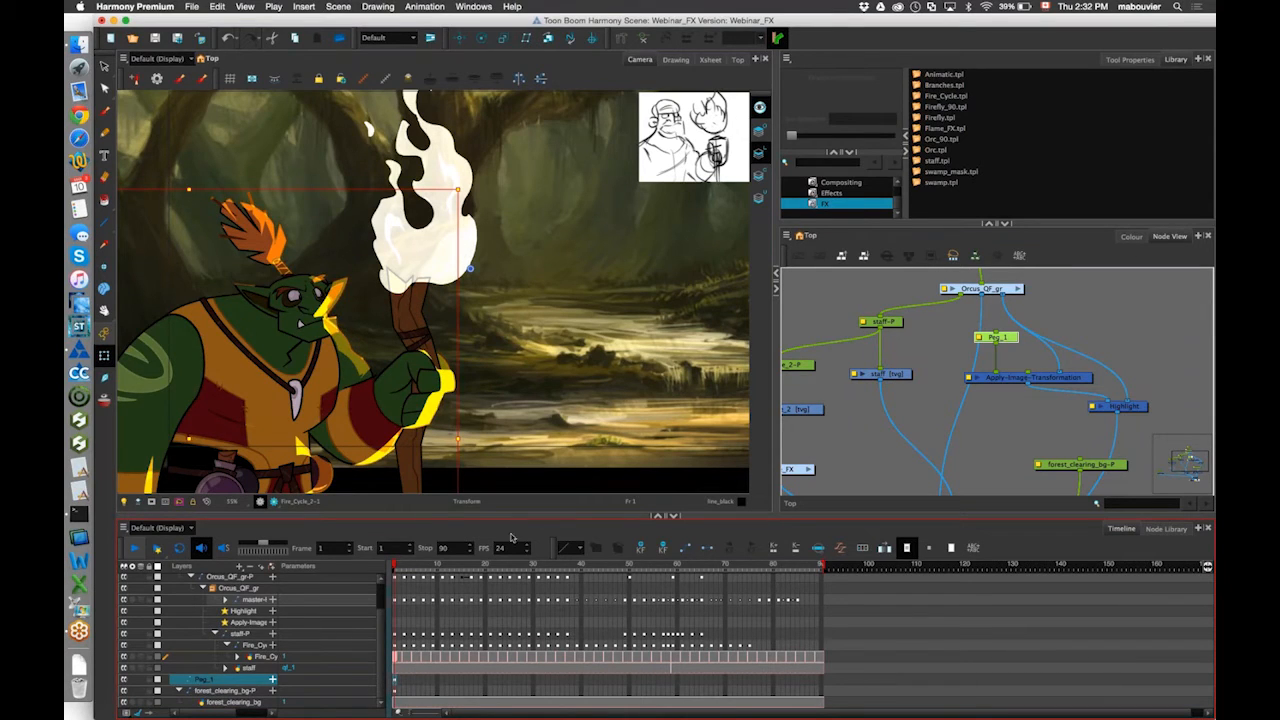
left_click(945, 330)
Open the Xsheet and expand its function column area and column list beside the drawing columns.
left_click(710, 59)
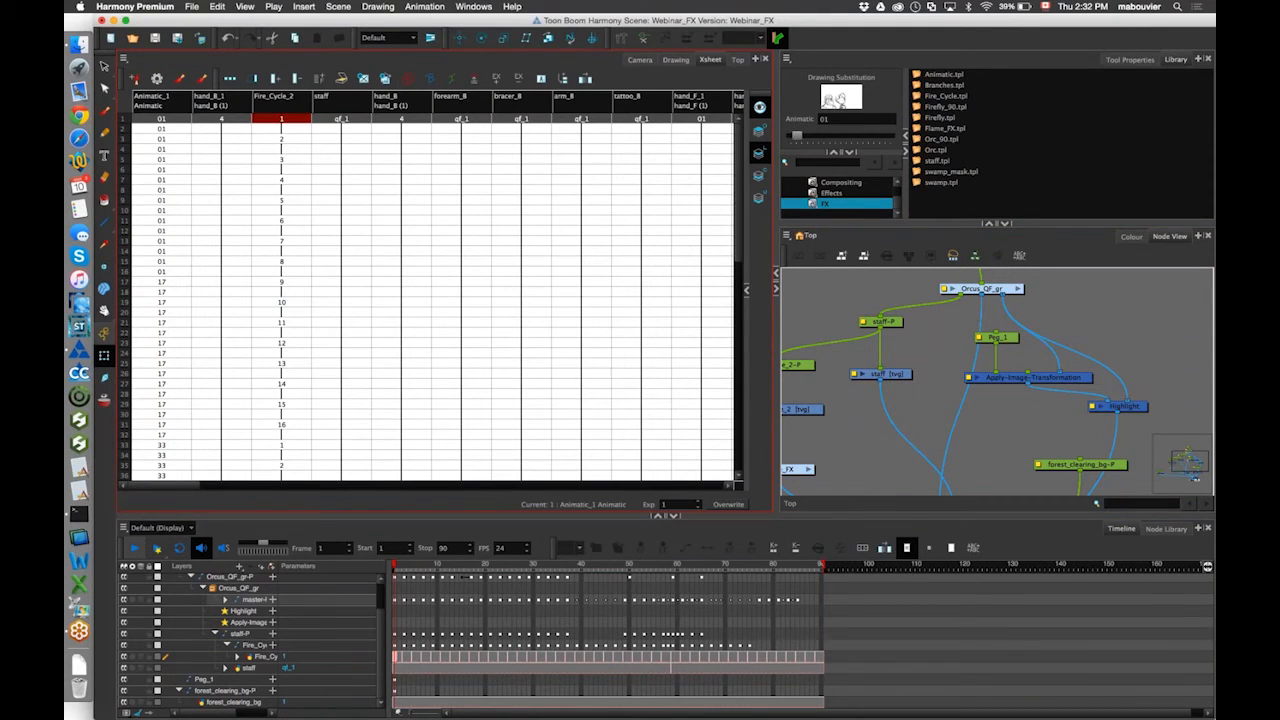
right_click(678, 88)
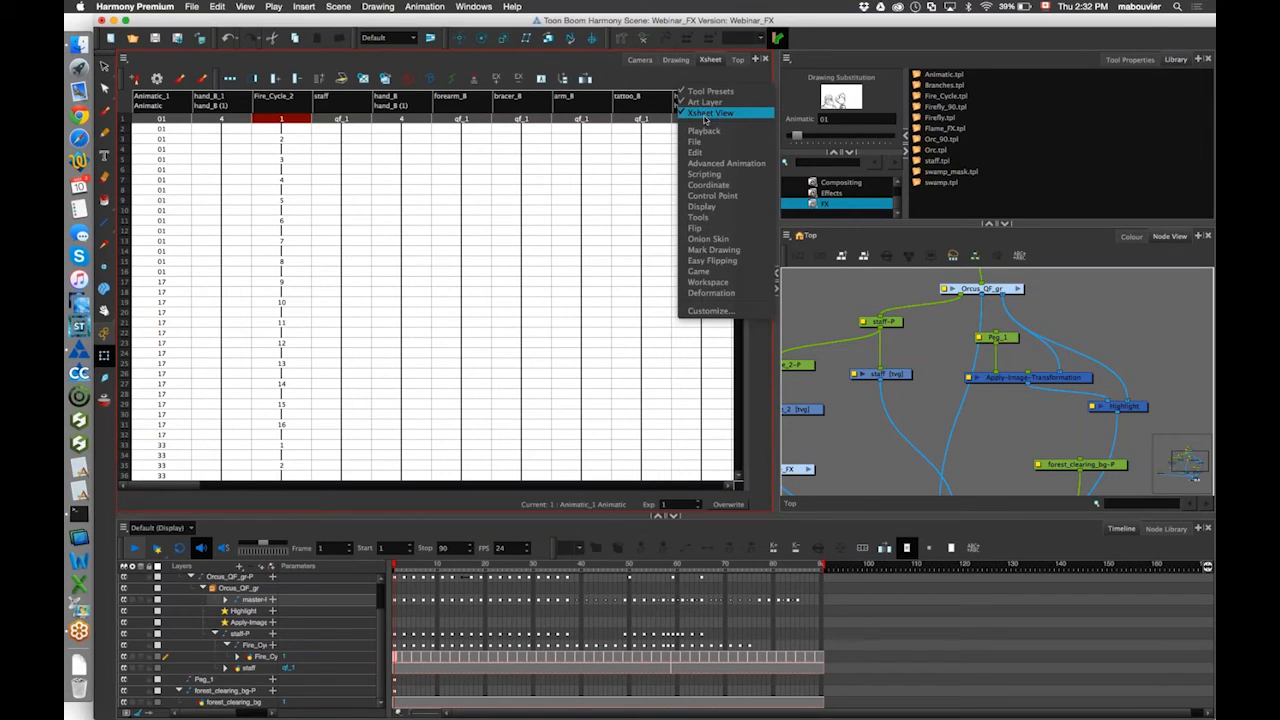
left_click(646, 80)
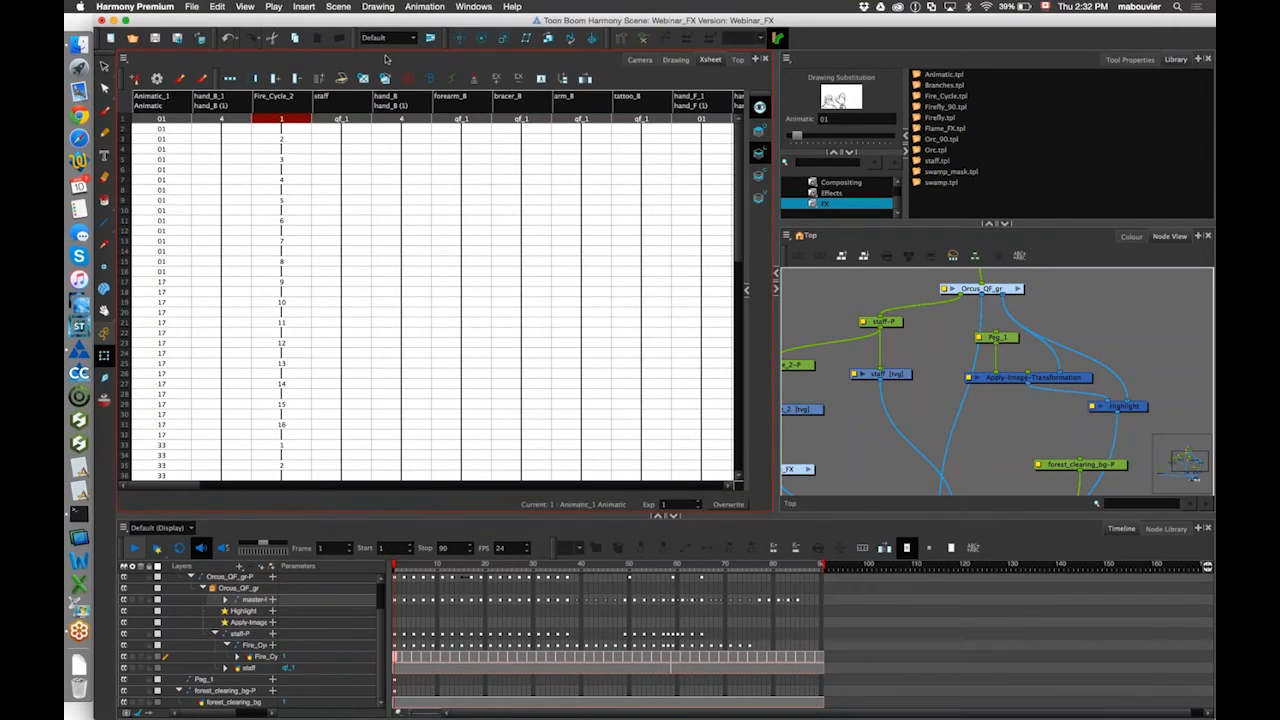
left_click(252, 80)
left_click_drag(661, 322, 230, 284)
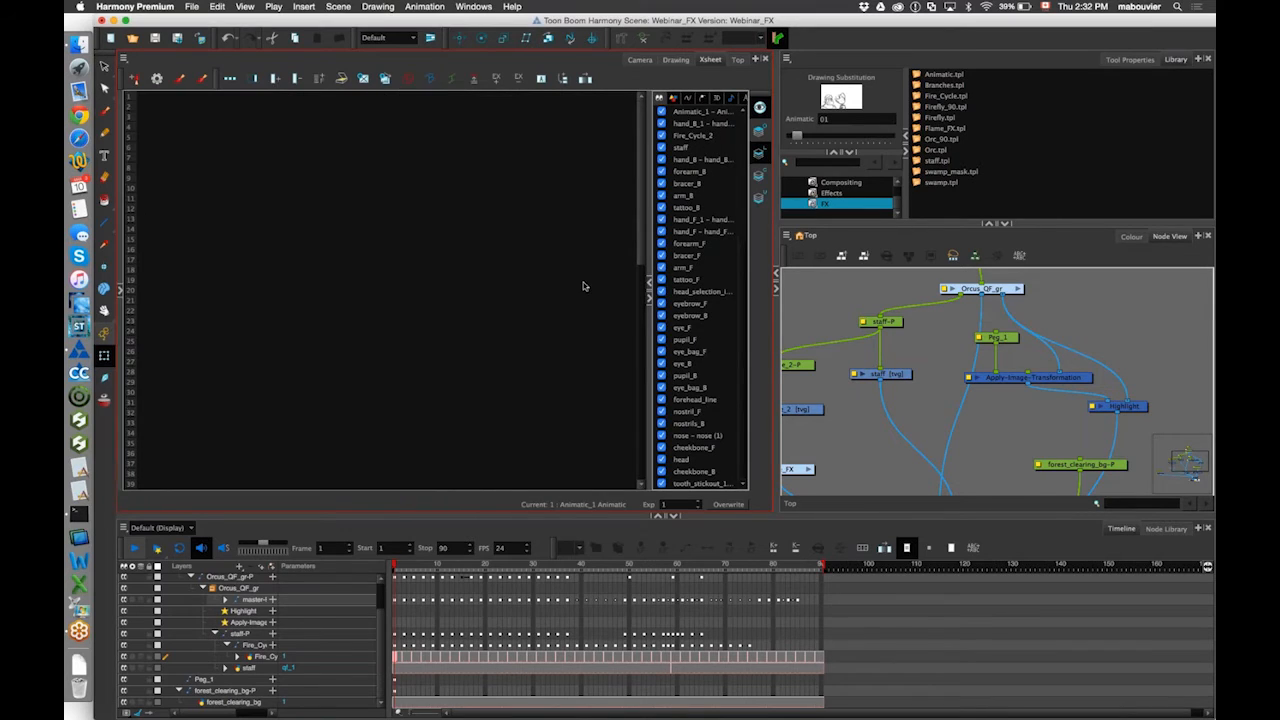
left_click(126, 293)
left_click(895, 333)
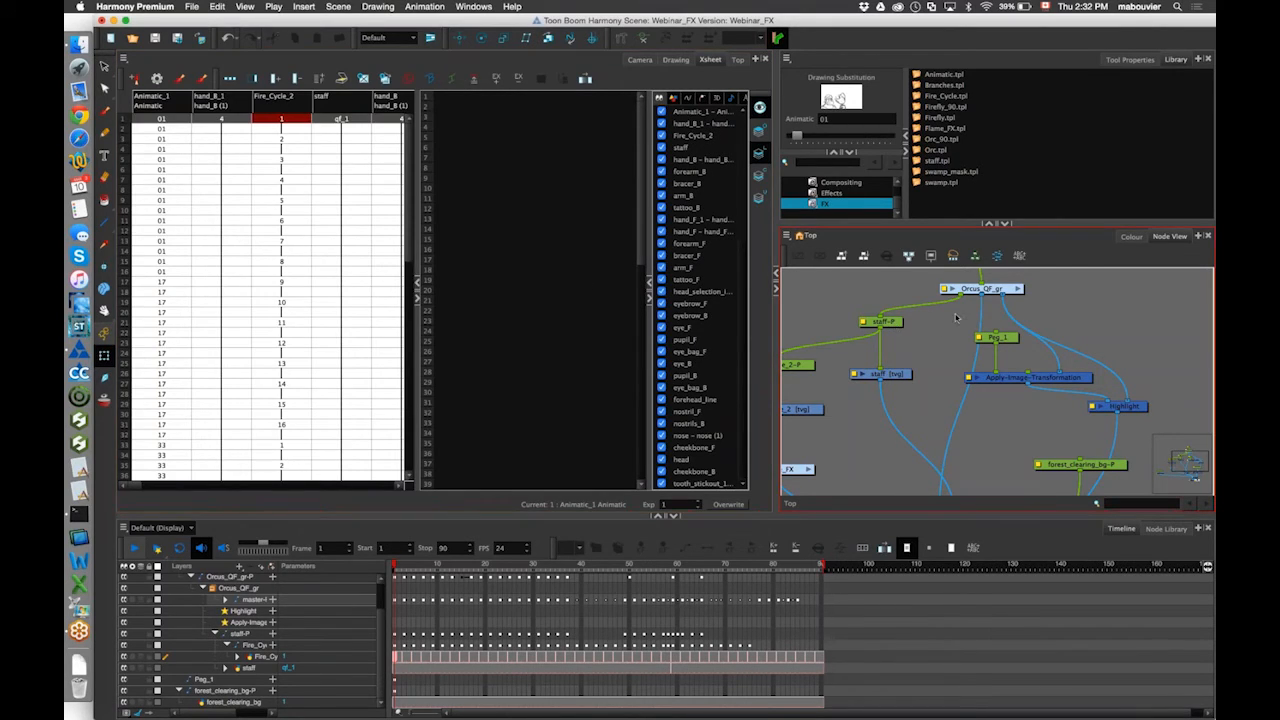
Select Peg_1's whole Path x column and set Fill Cells Randomly to a minimum of -1 and a maximum of -0.3.
left_click(1000, 340)
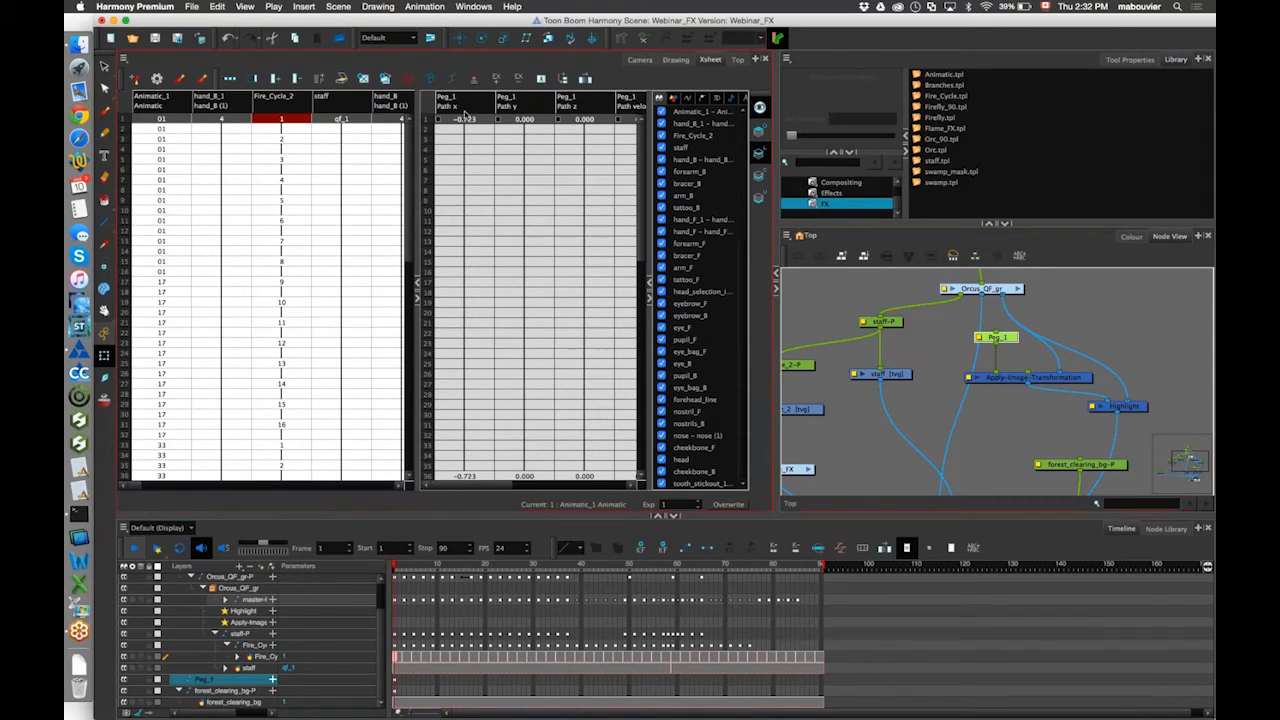
mouse_move(479, 491)
left_mouse_down()
mouse_move(608, 490)
mouse_move(465, 488)
left_mouse_up()
left_click(474, 105)
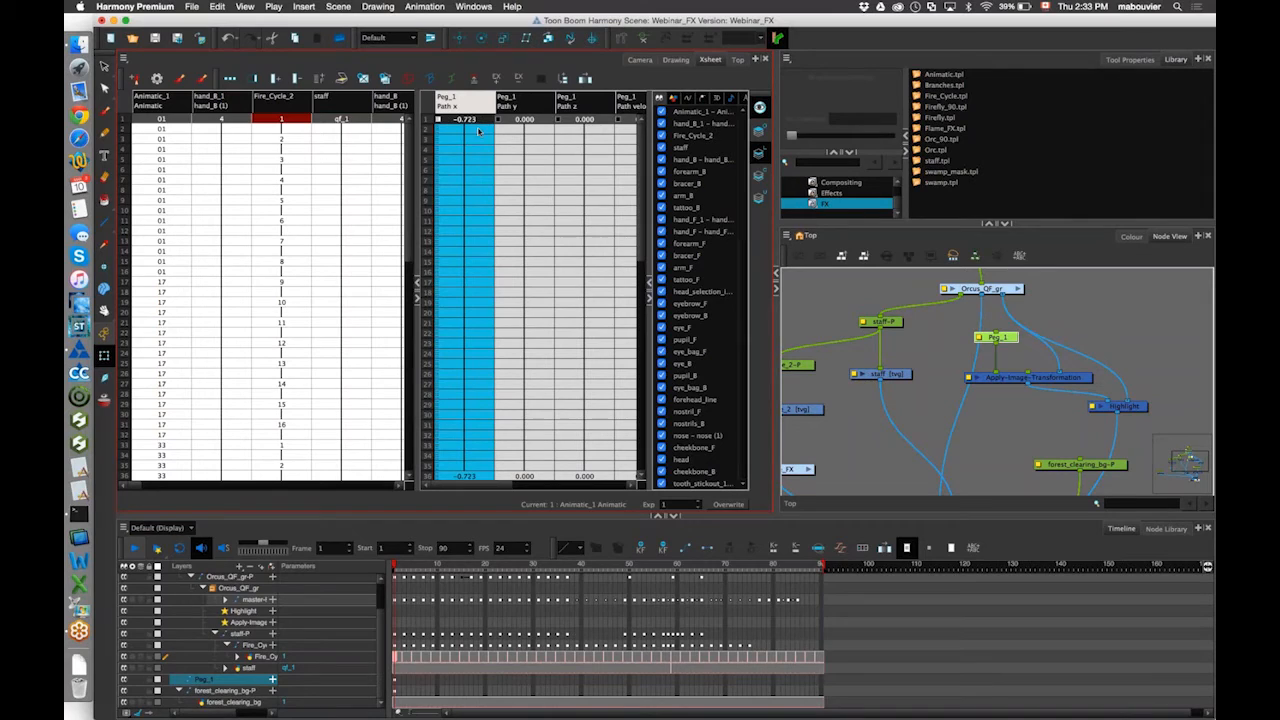
right_click(464, 196)
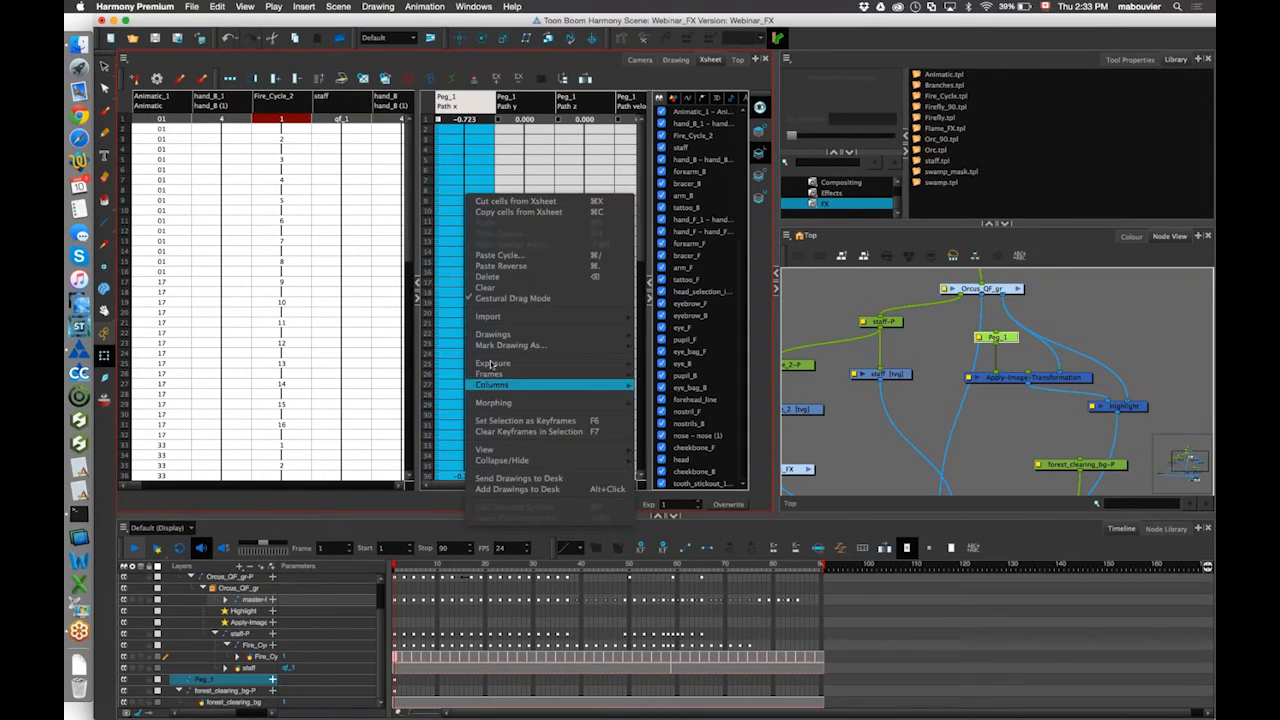
mouse_move(492, 364)
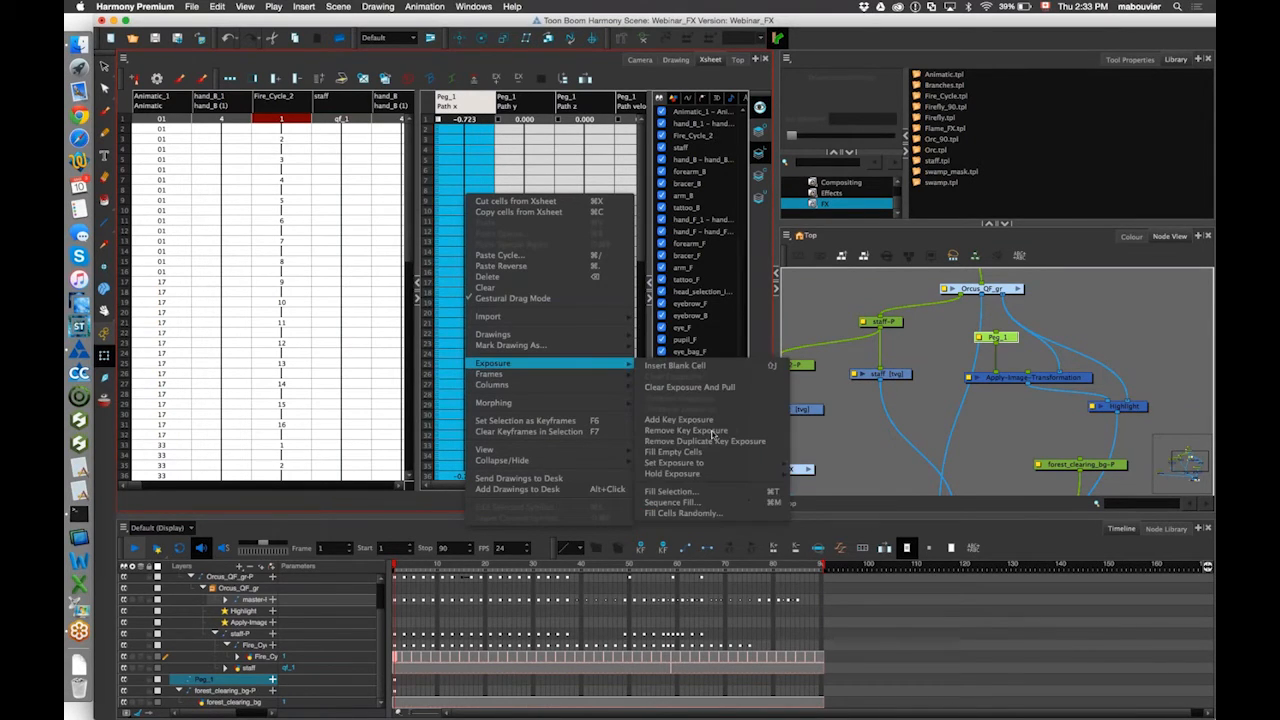
left_click(716, 513)
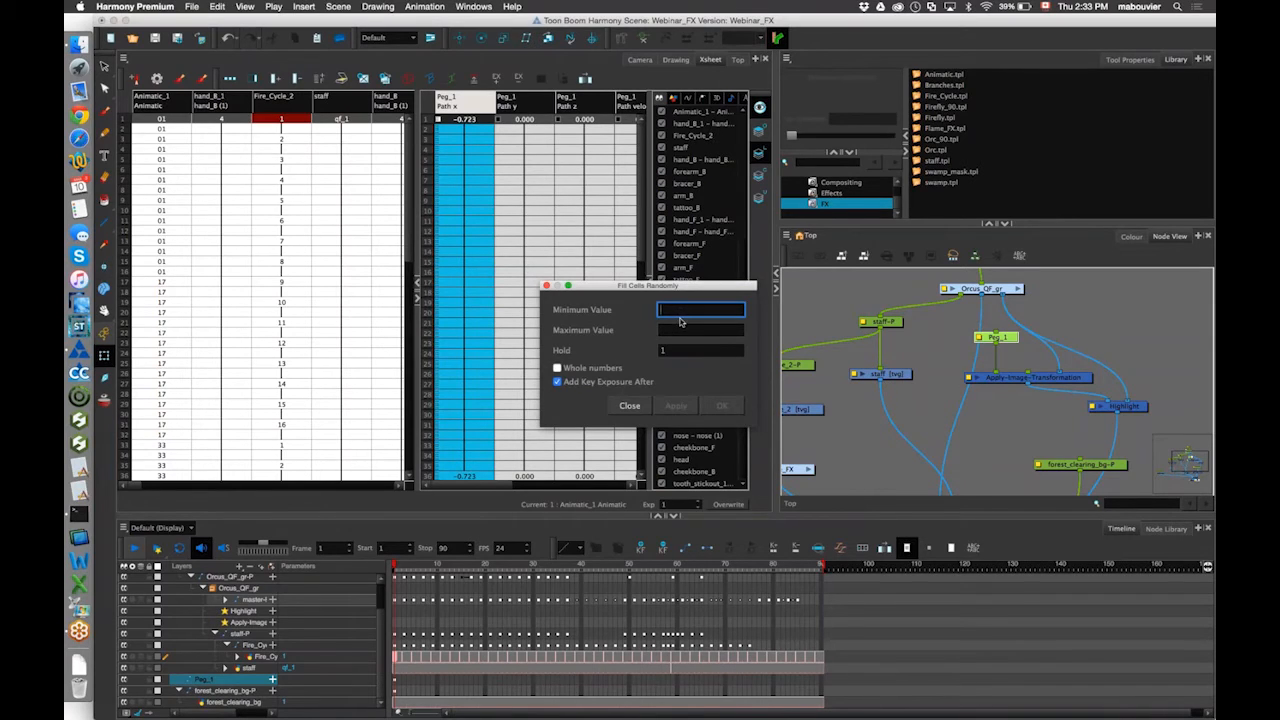
type("-1")
left_click(674, 333)
type("-0.3")
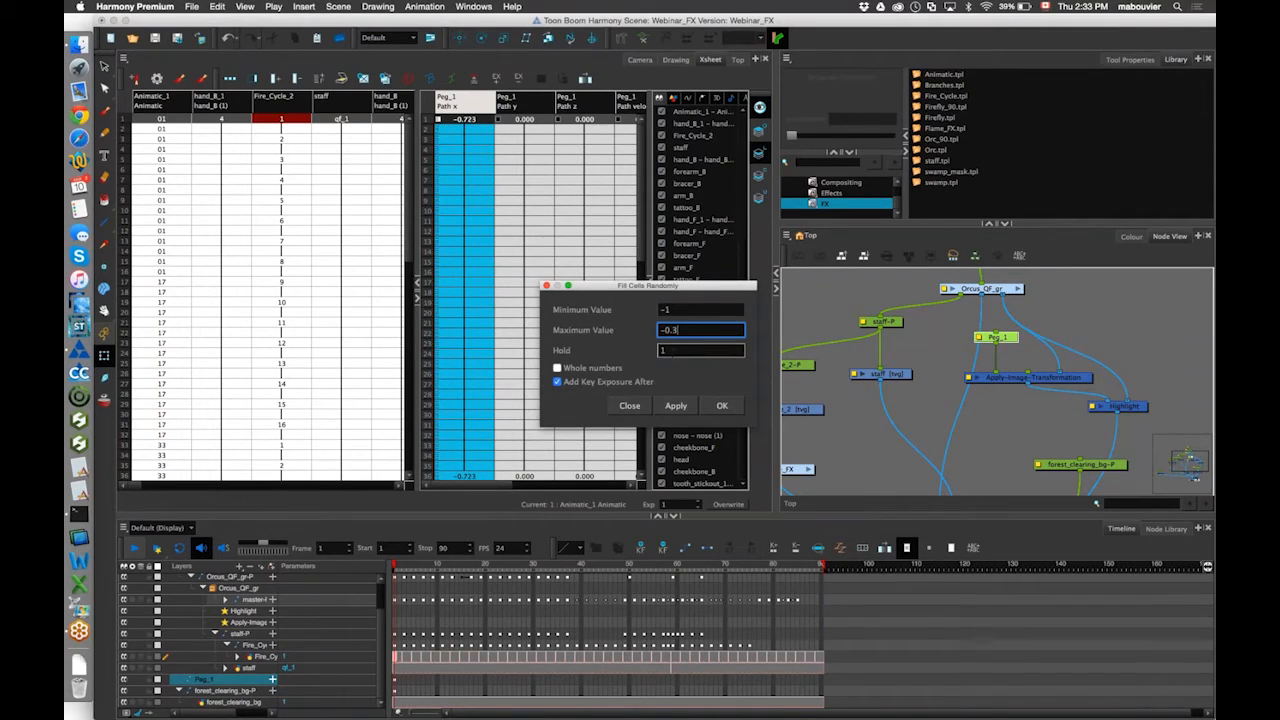
key("Tab")
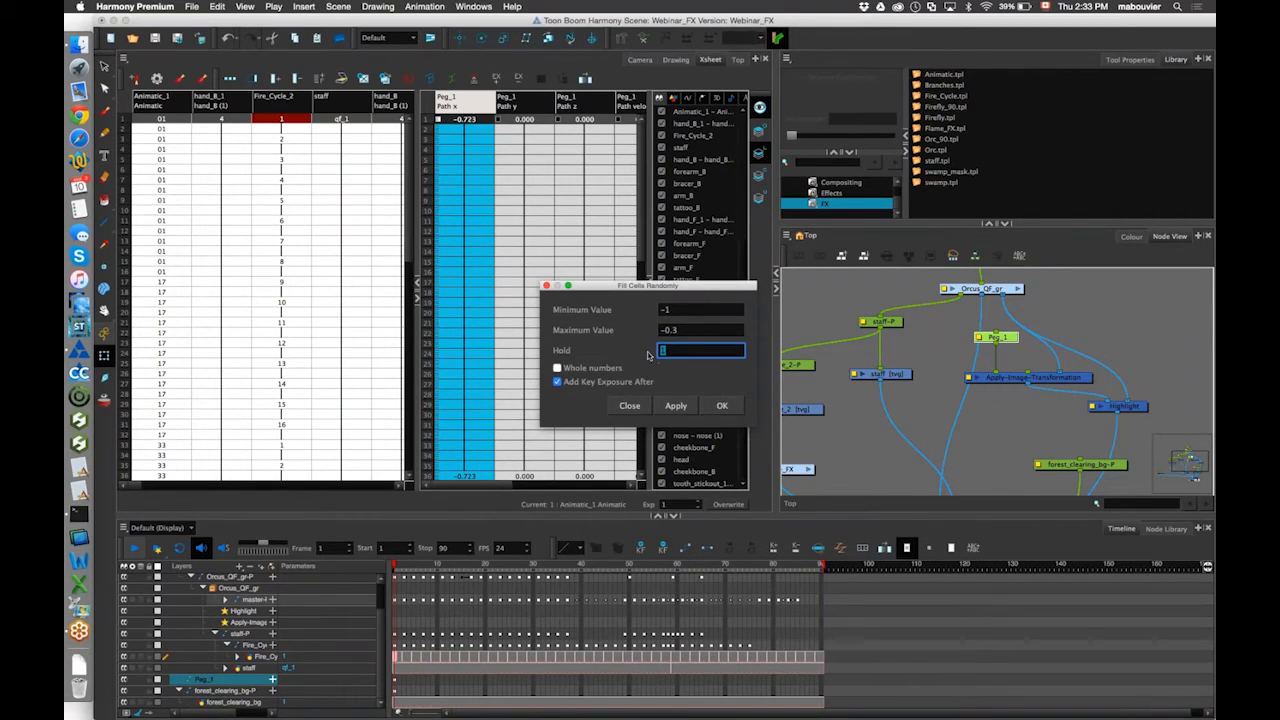
Fill the selected Path x cells of Peg_1 with random values between -1 and -0.3, using a hold of 2.
type("2")
left_click(676, 406)
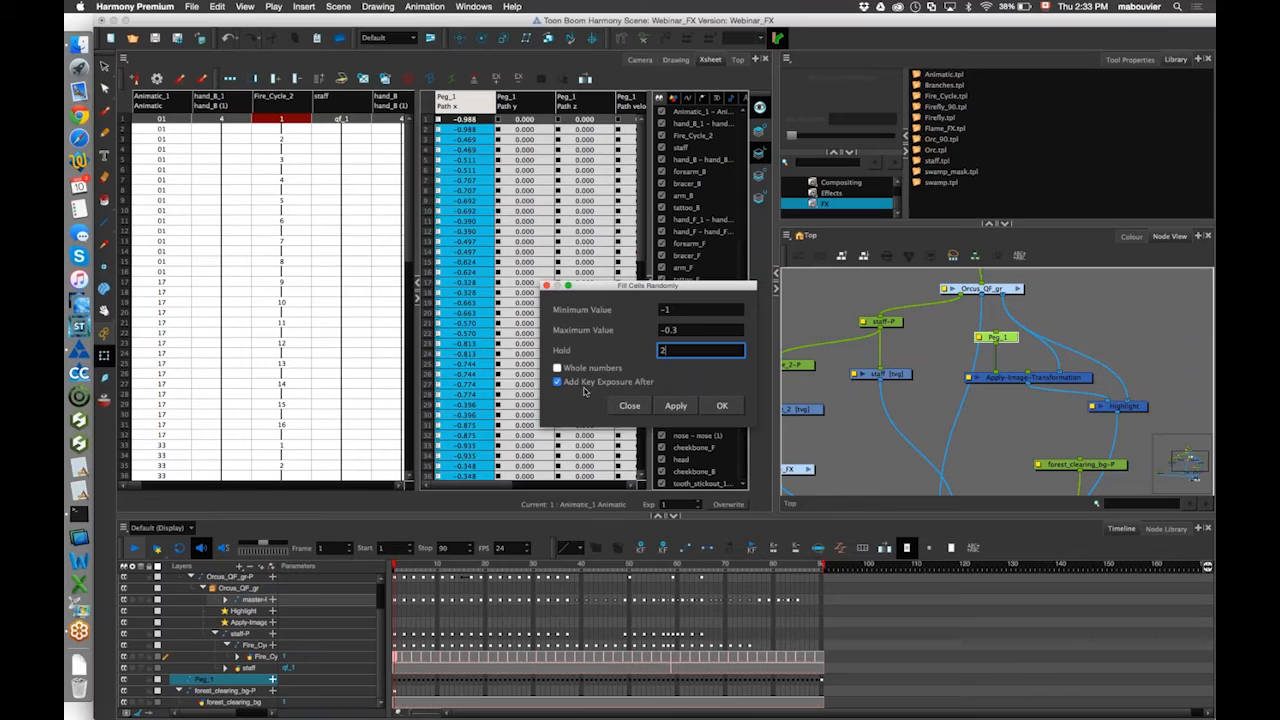
left_click(720, 406)
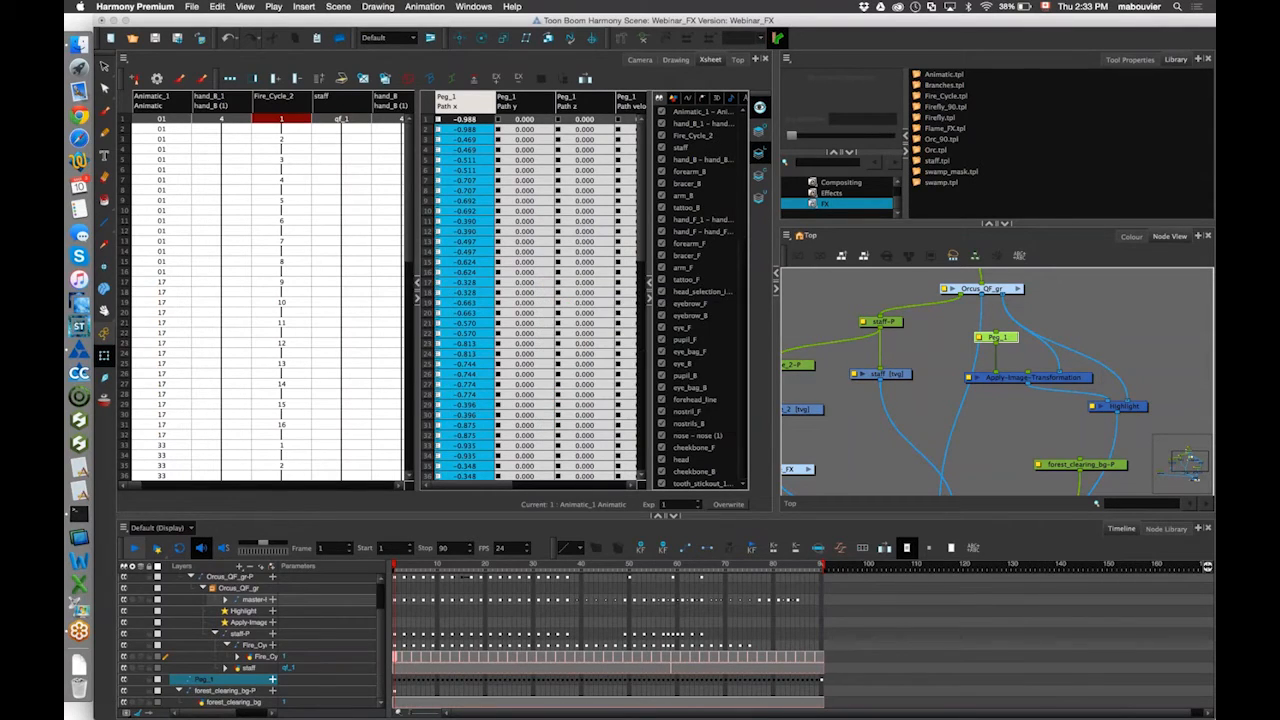
Check the highlight in the camera view up to frame 58, where the flame passes the orc's face, and return to the Xsheet.
left_click(640, 60)
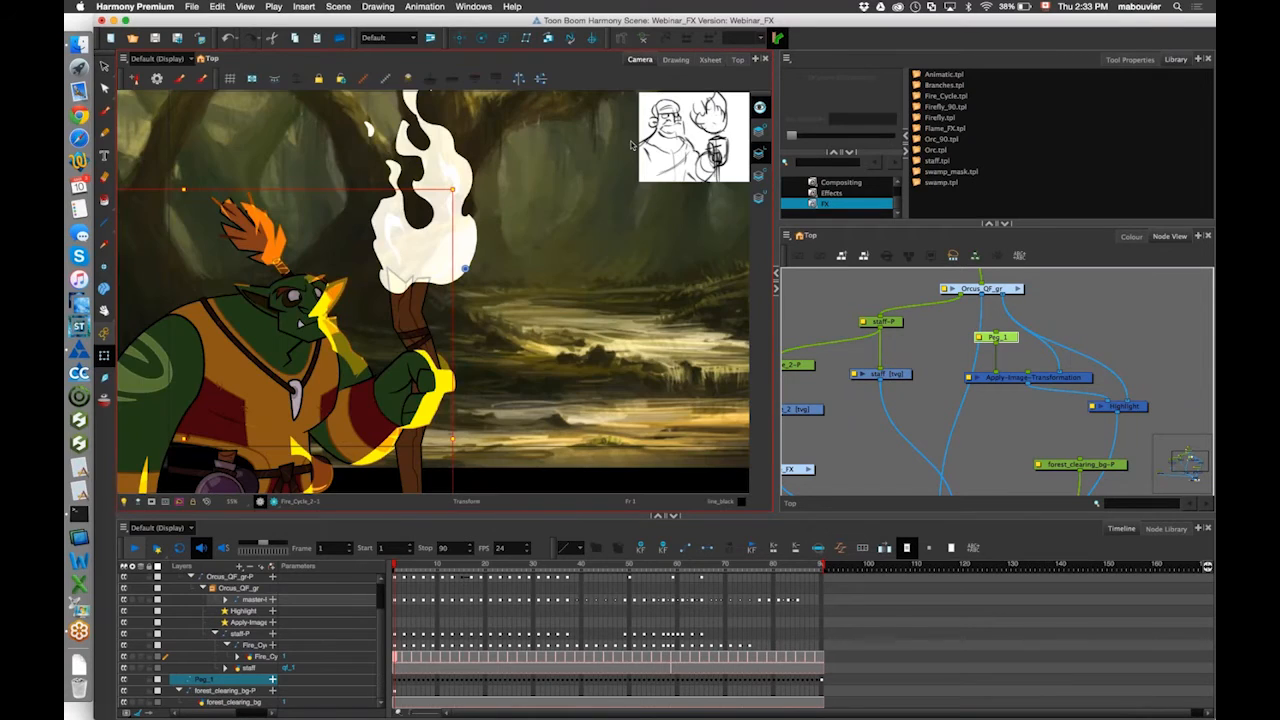
left_click_drag(396, 566, 668, 565)
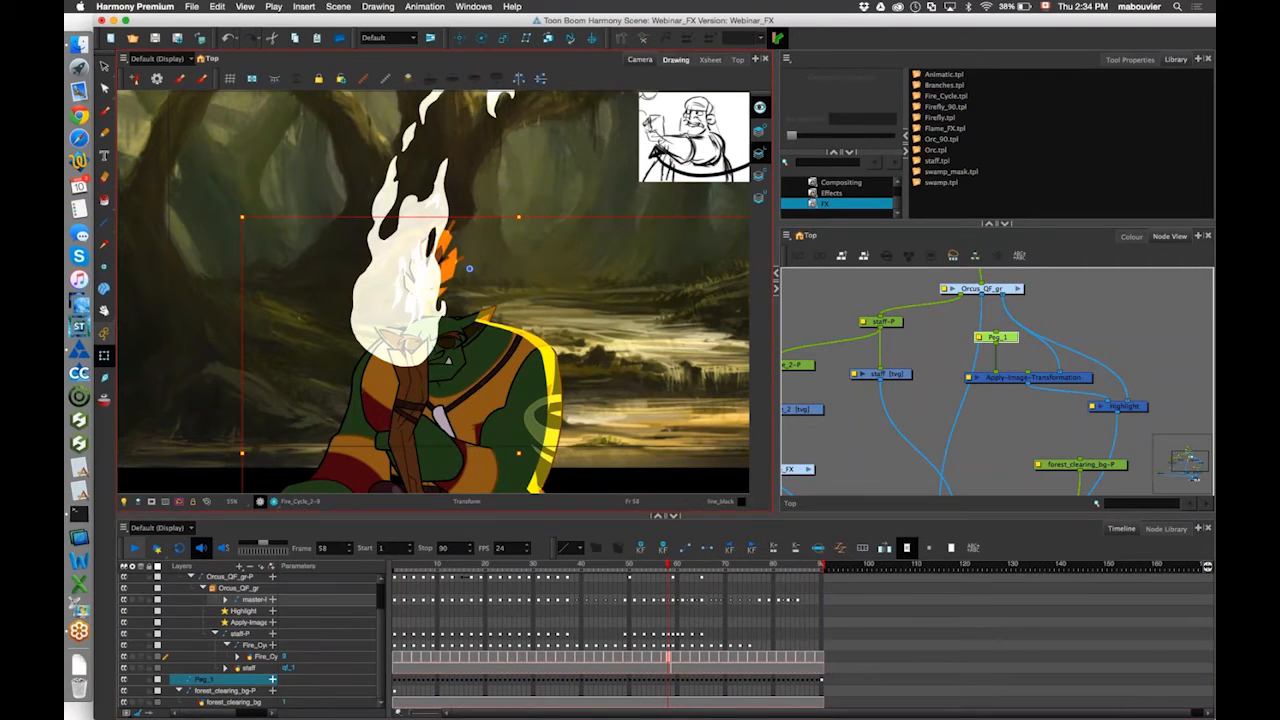
left_click(710, 59)
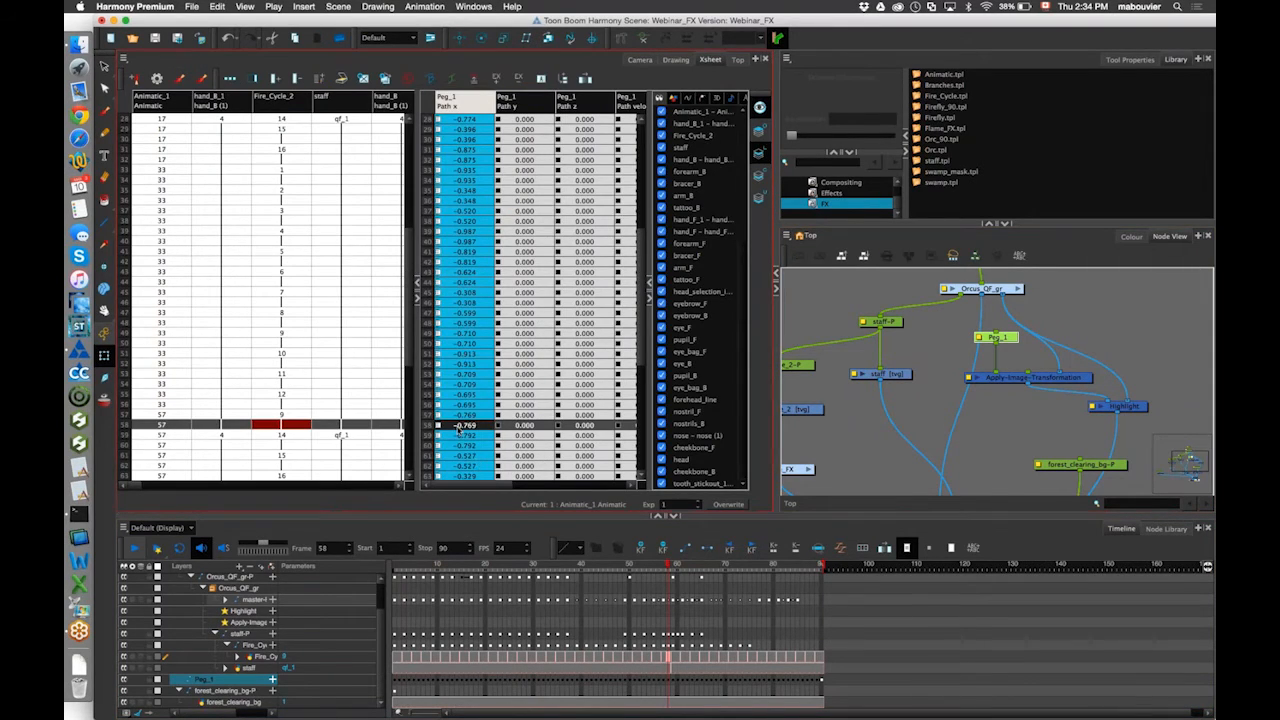
Fill Peg_1's Path x cells from frame 58 to 90 randomly with values between 0.3 and 1, keeping the hold of 2.
left_click(458, 427)
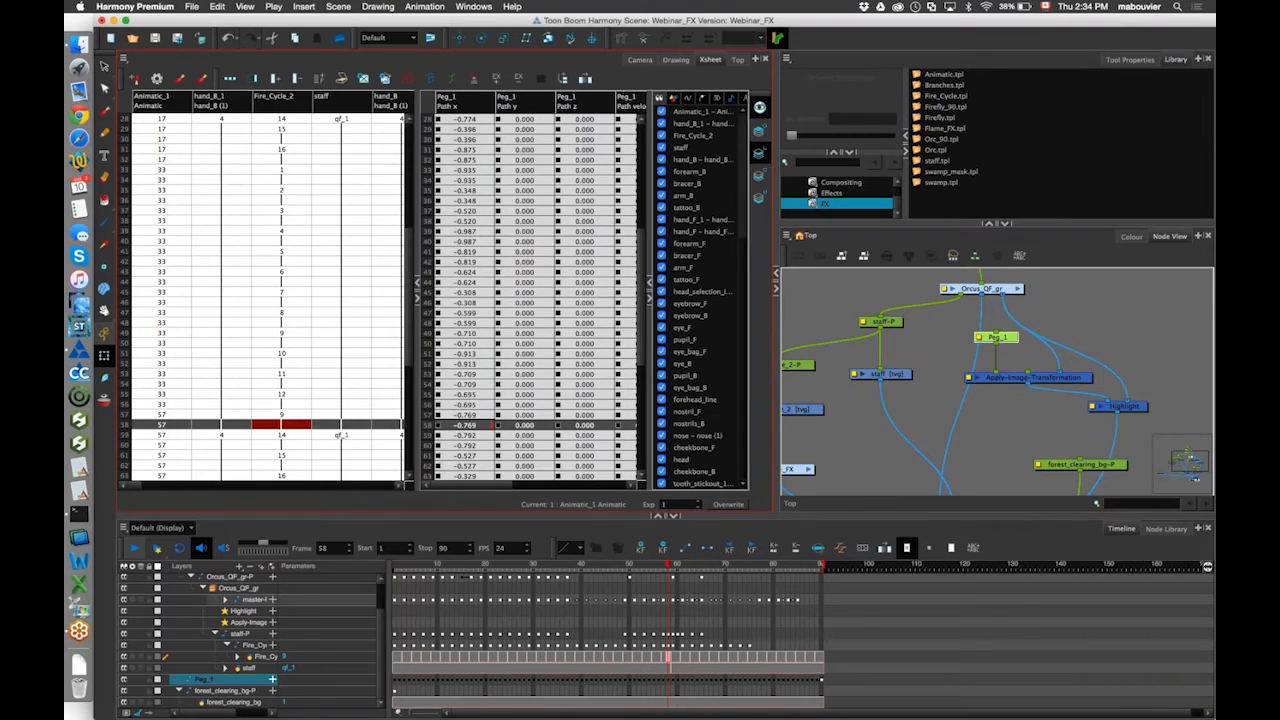
left_click_drag(640, 257, 640, 368)
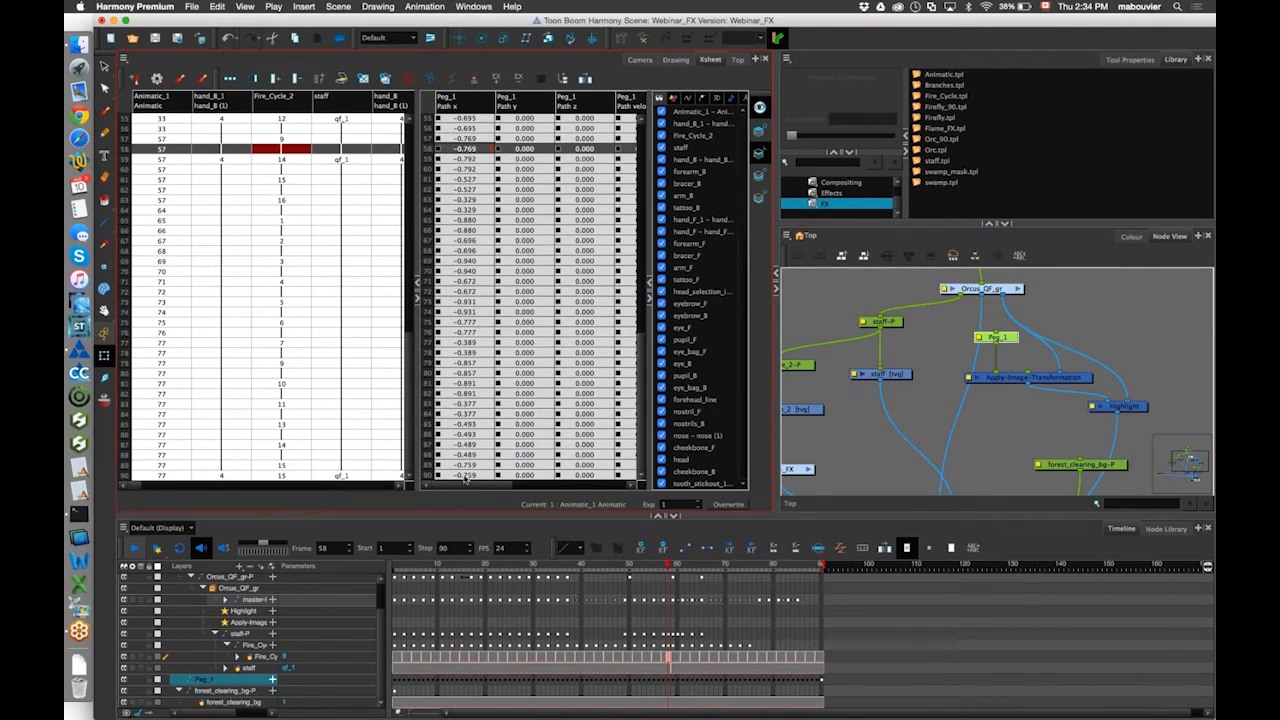
left_click(468, 466, "shift")
right_click(467, 348)
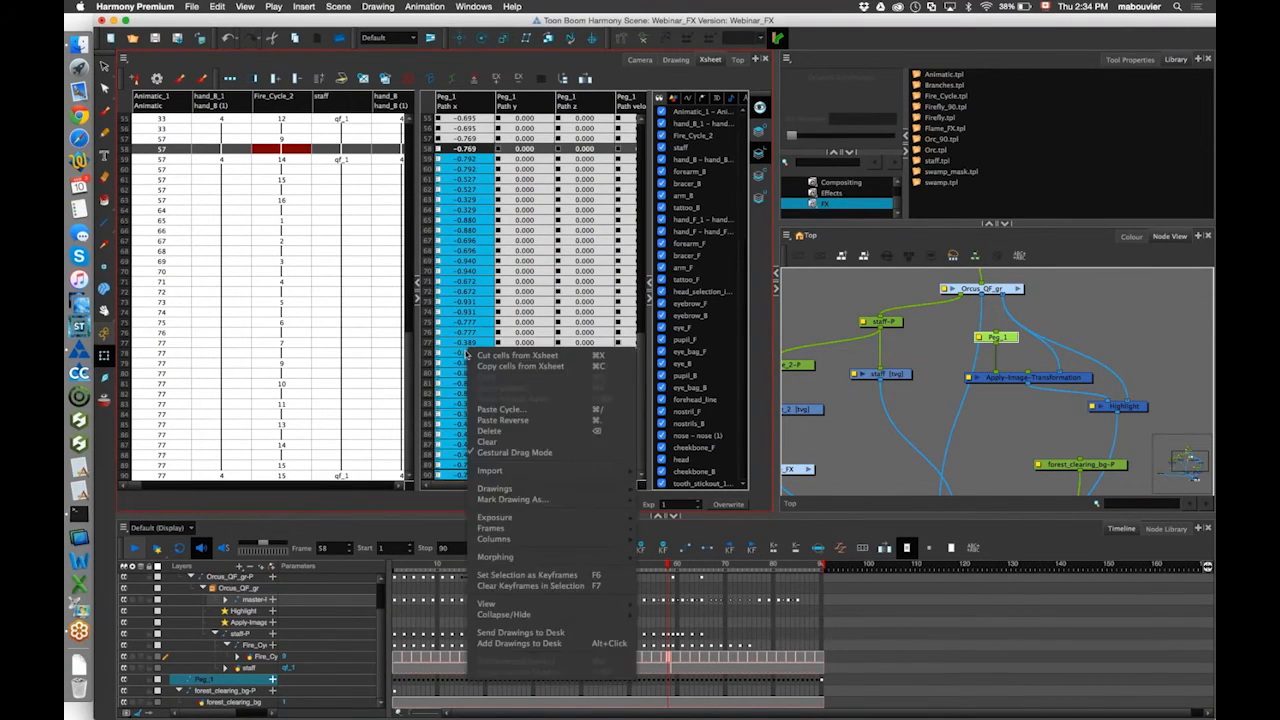
mouse_move(555, 505)
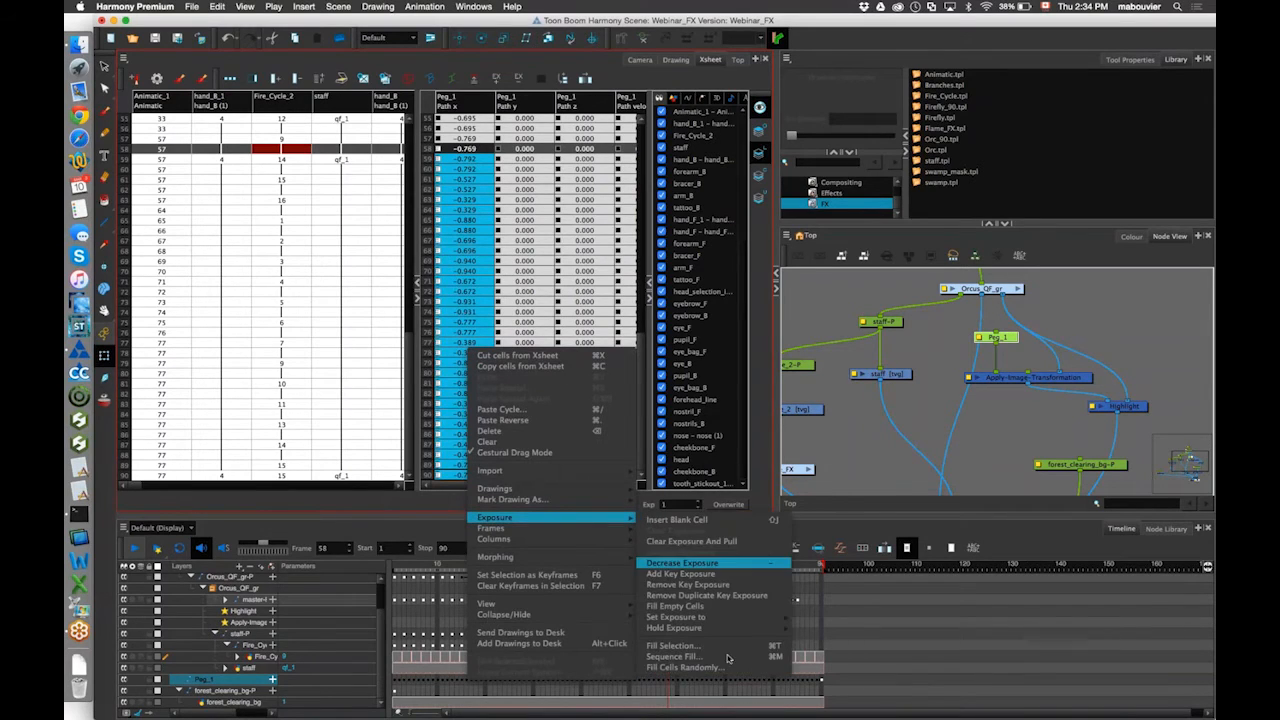
left_click(718, 669)
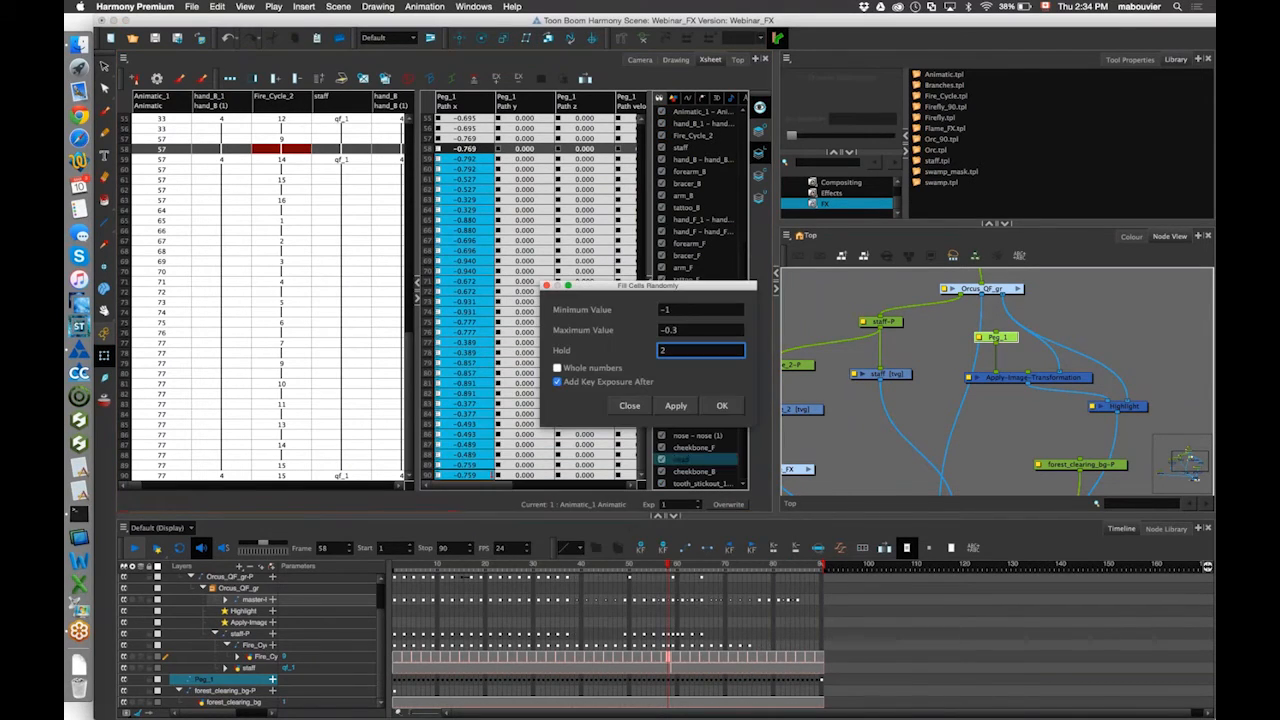
key("Tab")
type("1")
key("Tab")
type("0.3")
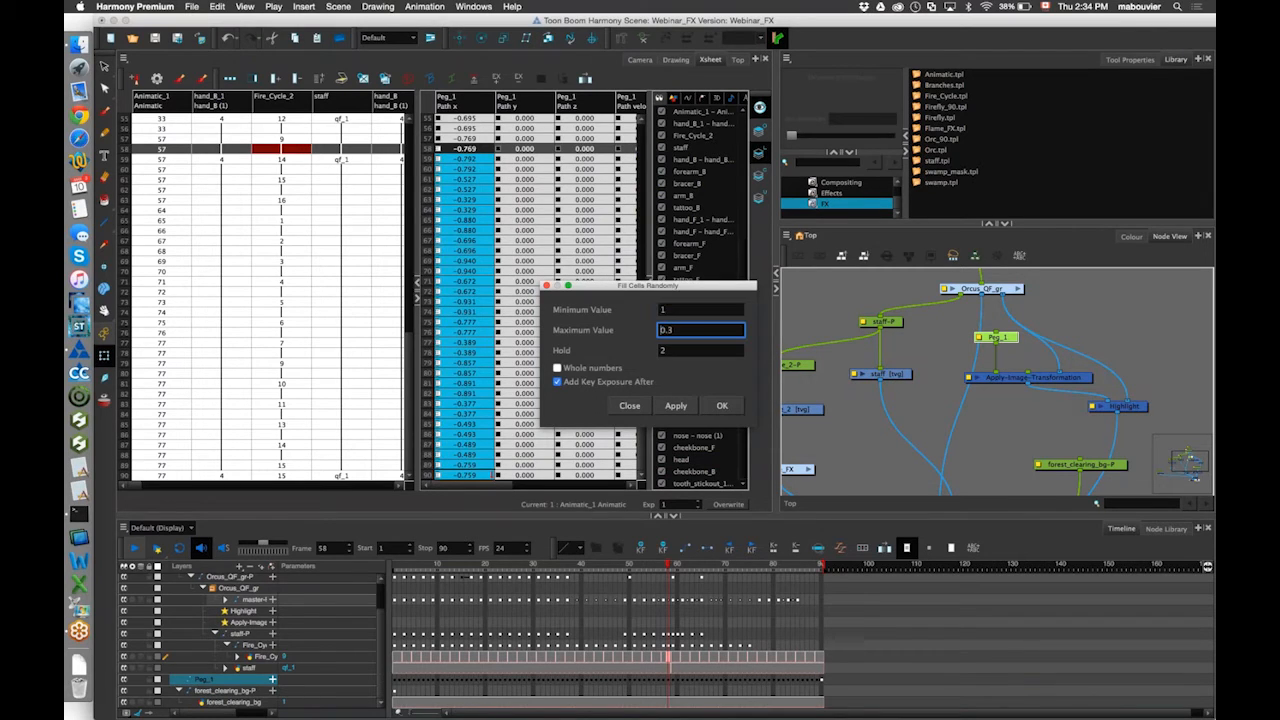
left_click(676, 405)
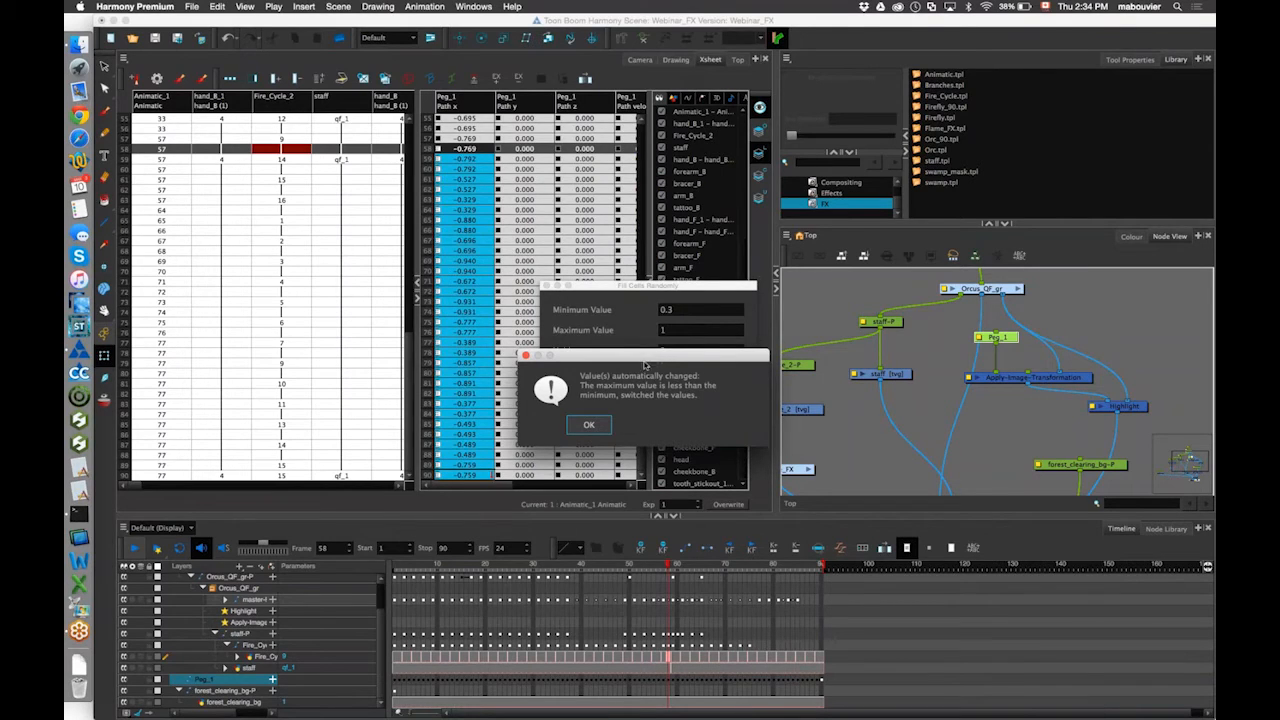
left_click(590, 426)
left_click(632, 405)
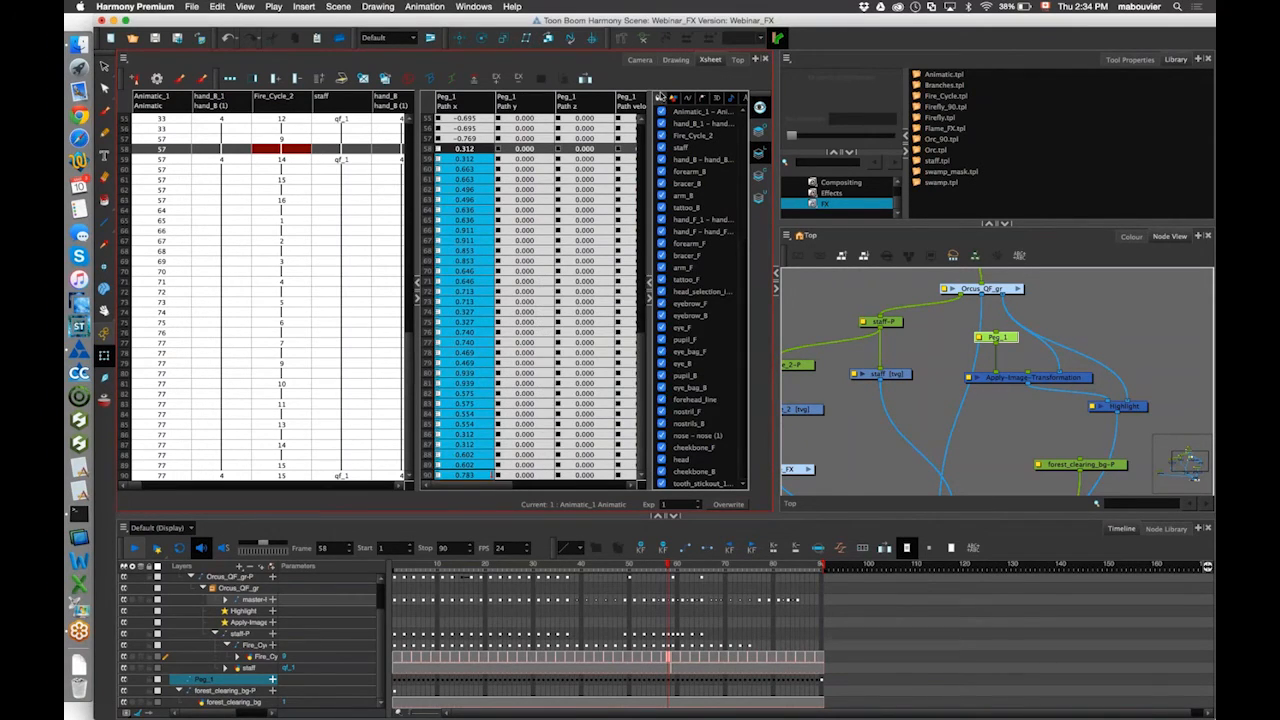
Review in the camera view how the highlight flickers and switches sides across the timeline.
left_click(640, 59)
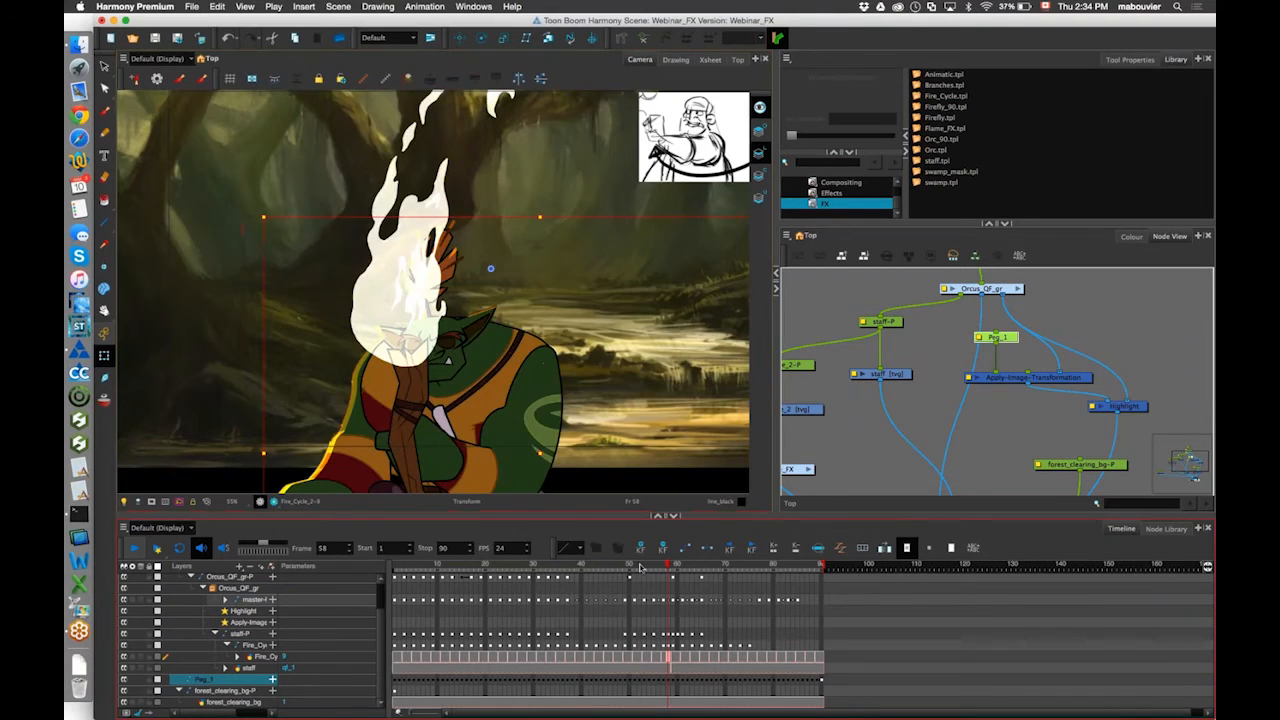
left_click(610, 566)
left_click_drag(576, 570, 752, 586)
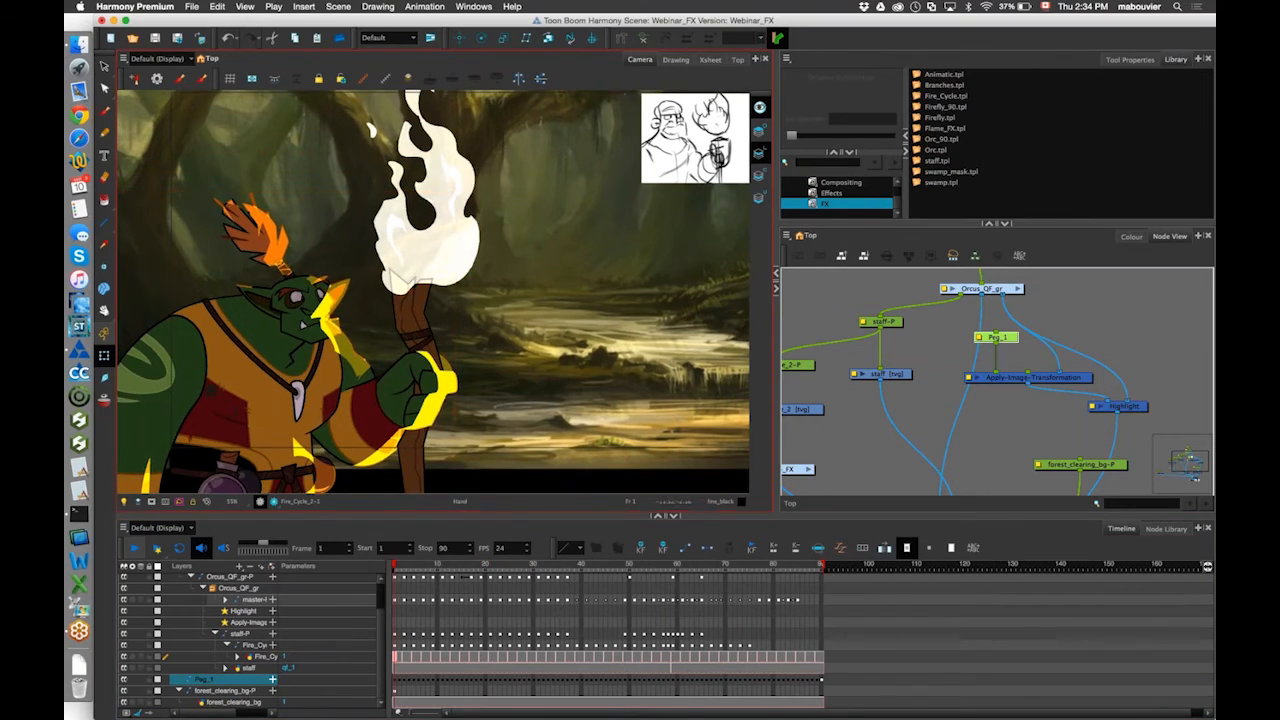
key("1")
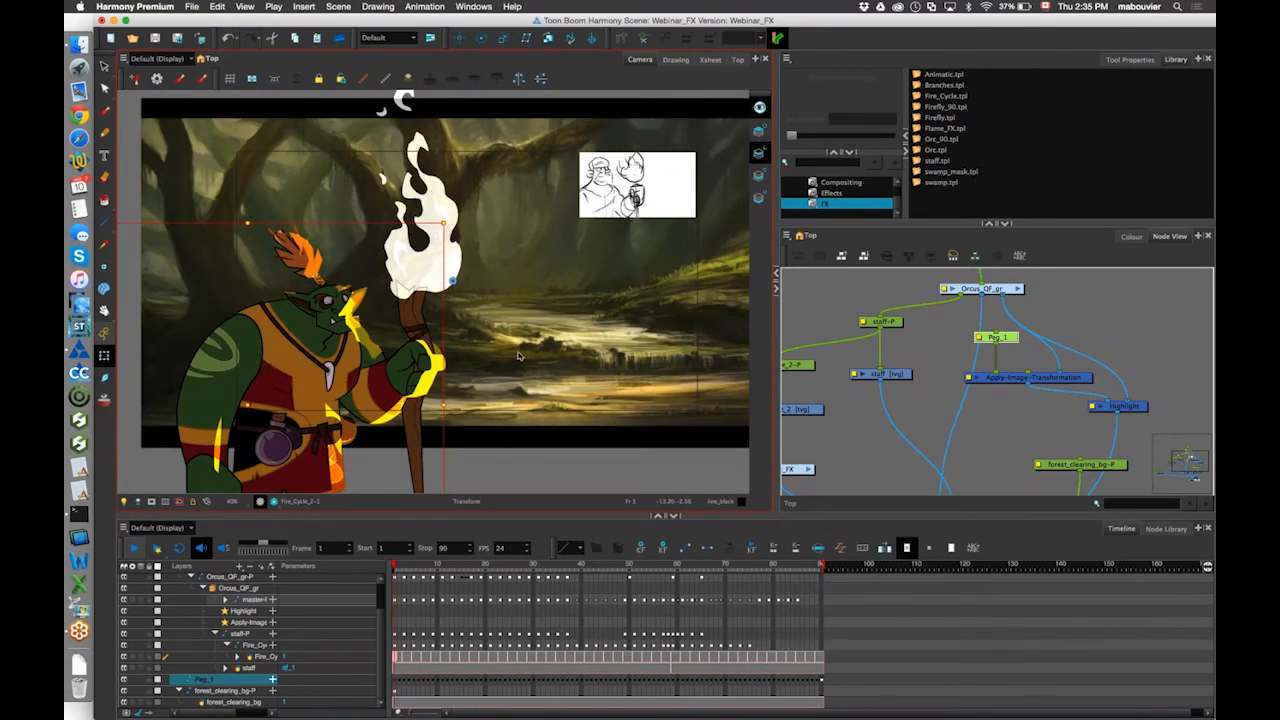
left_click_drag(396, 567, 606, 576)
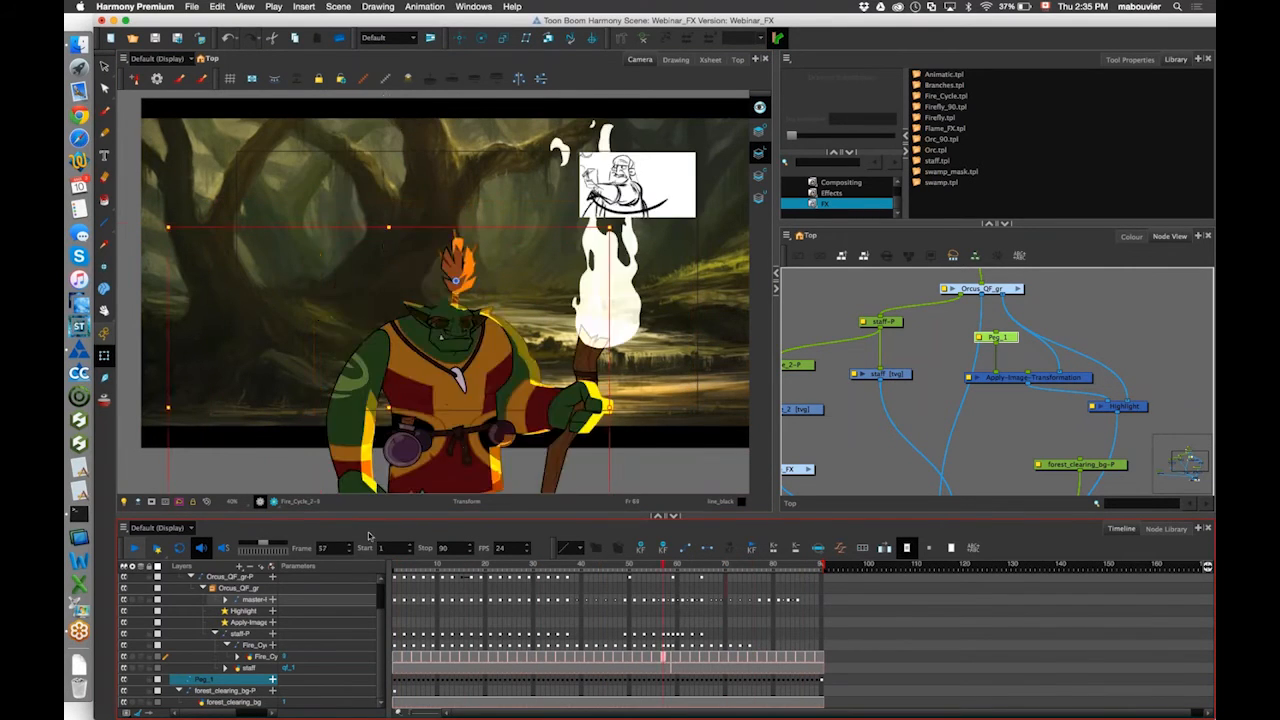
Inspect the forest_clearing_bg layer's placement against the camera cone from above and return to the camera view.
left_click(1033, 452)
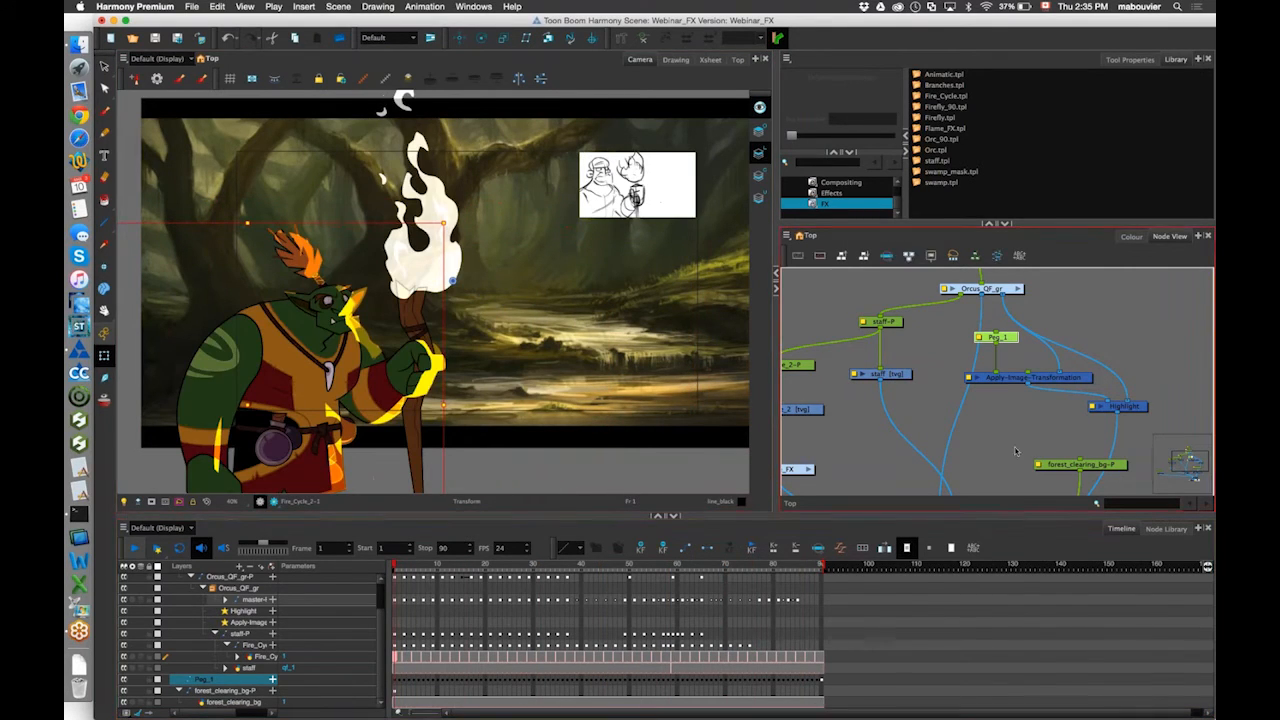
left_click(739, 61)
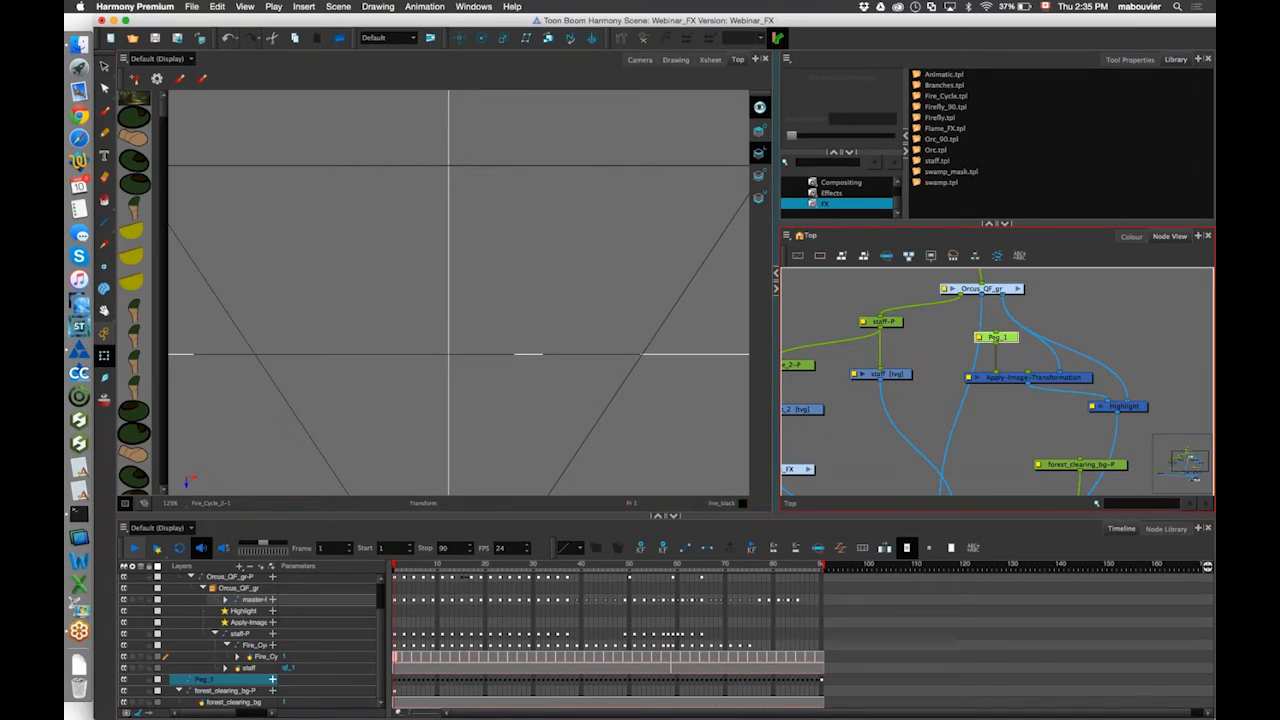
left_click_drag(1085, 455, 1054, 362)
left_click(1064, 427)
key("space")
left_click_drag(421, 186, 426, 212)
key("1")
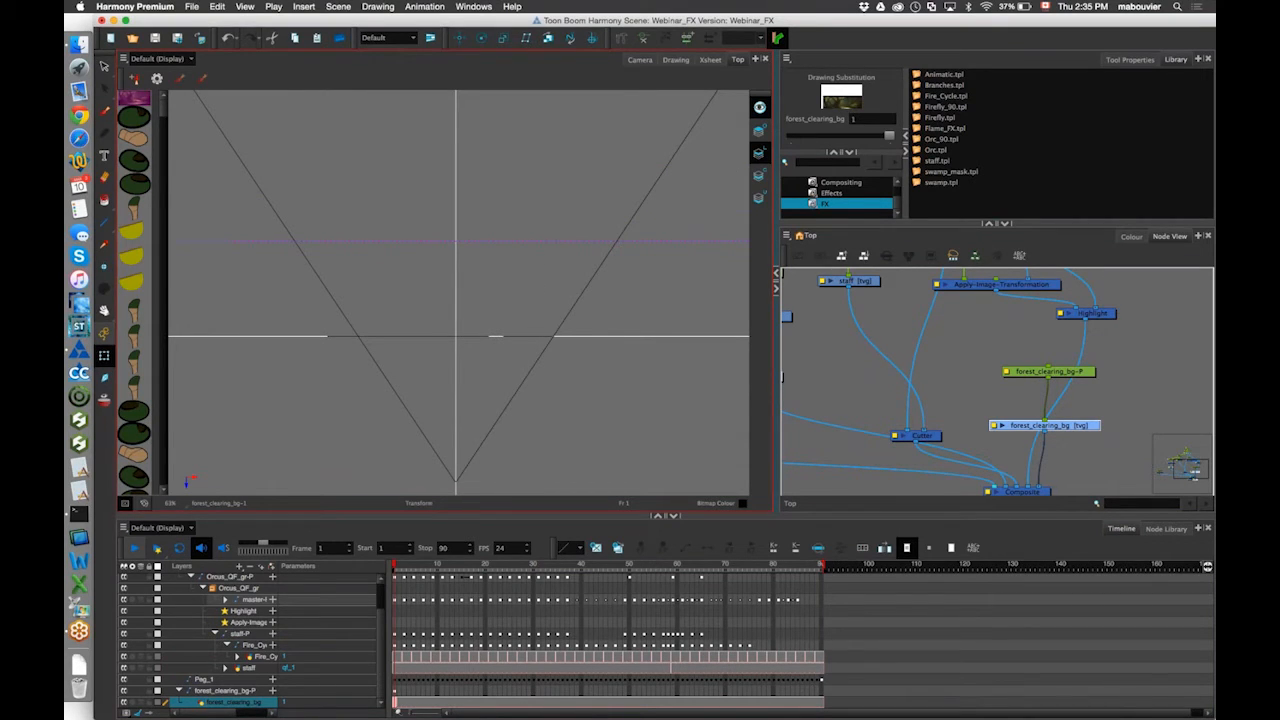
left_click(641, 60)
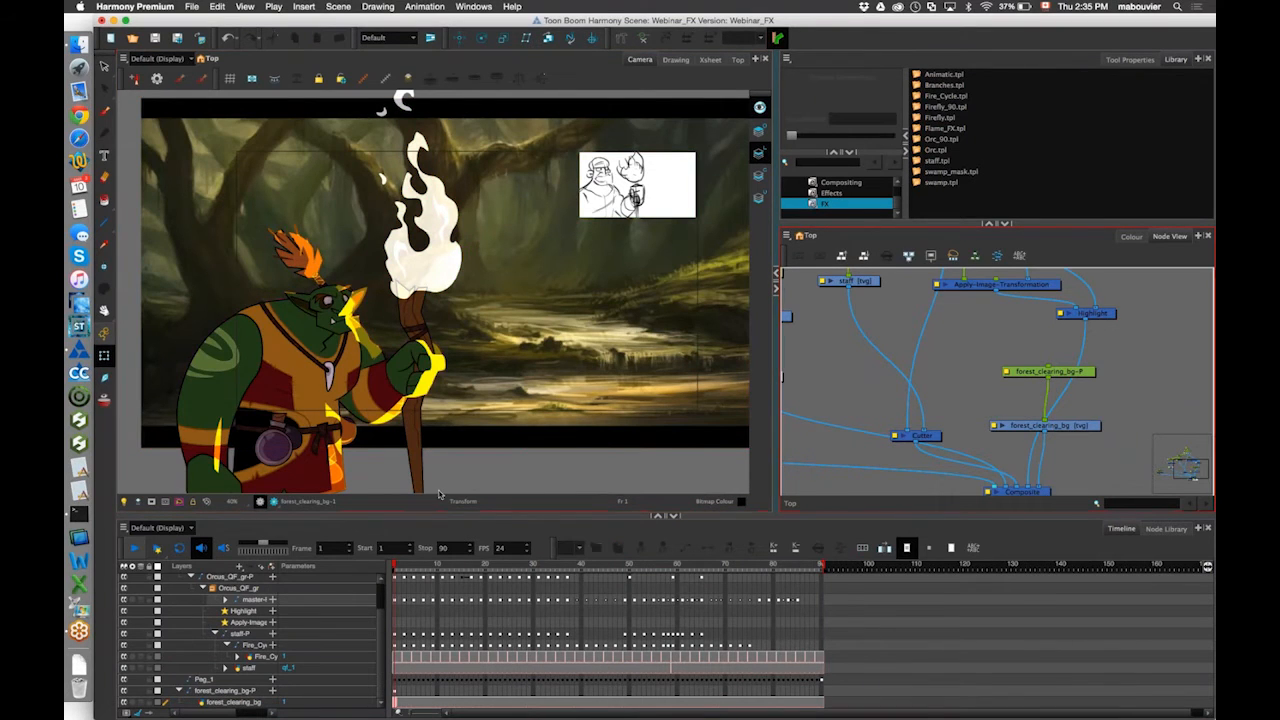
Add a camera with a parent peg and place both nodes in the free space below the Animatic_1 node.
left_click(239, 566)
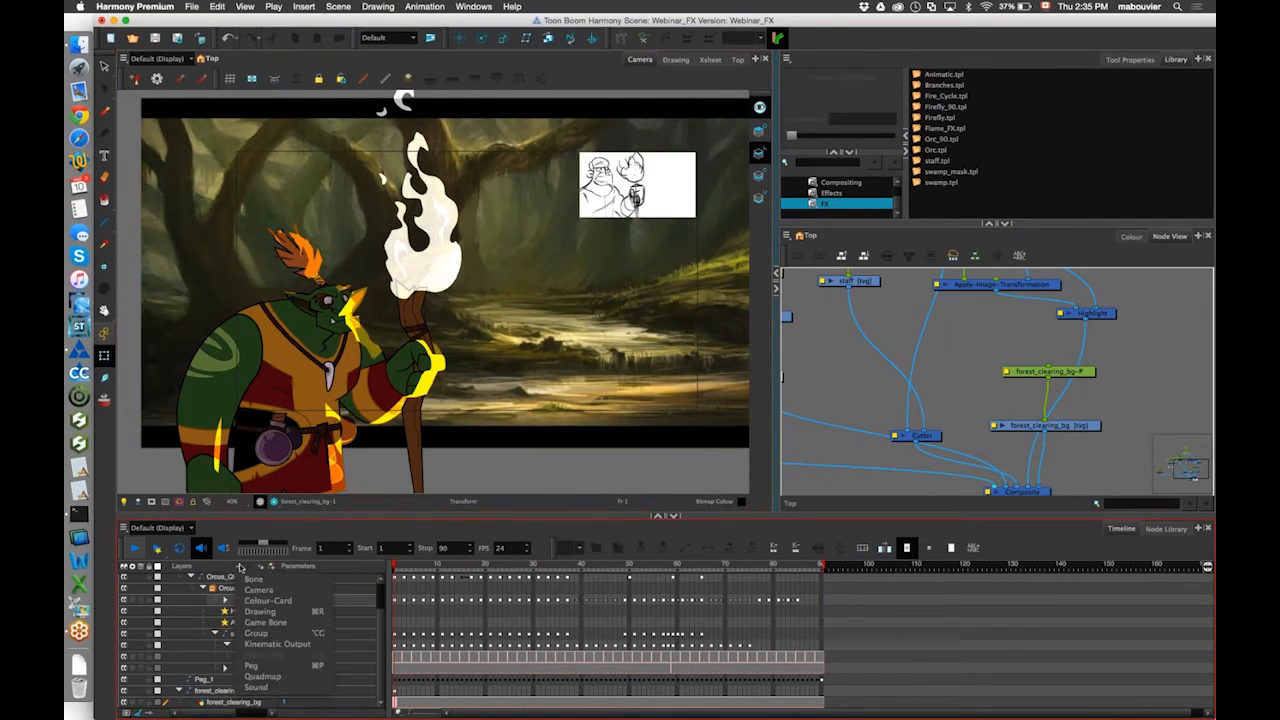
left_click(244, 592)
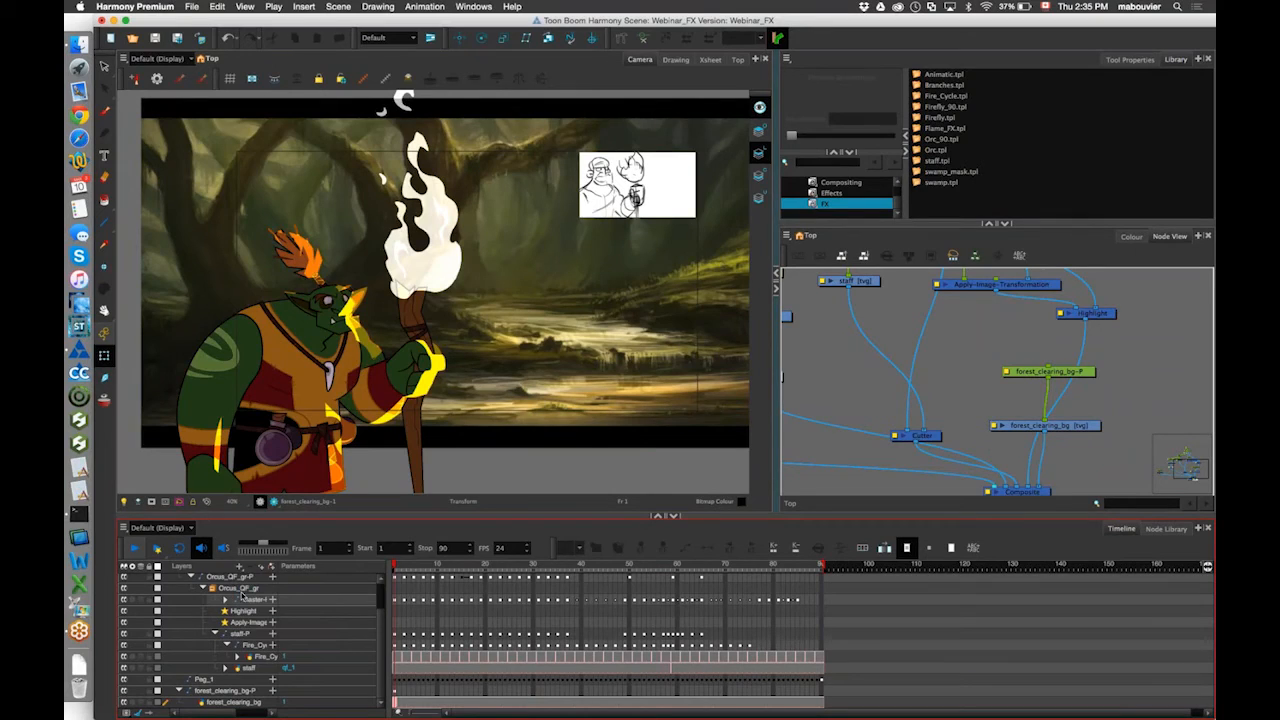
scroll(381, 640, "down", 1)
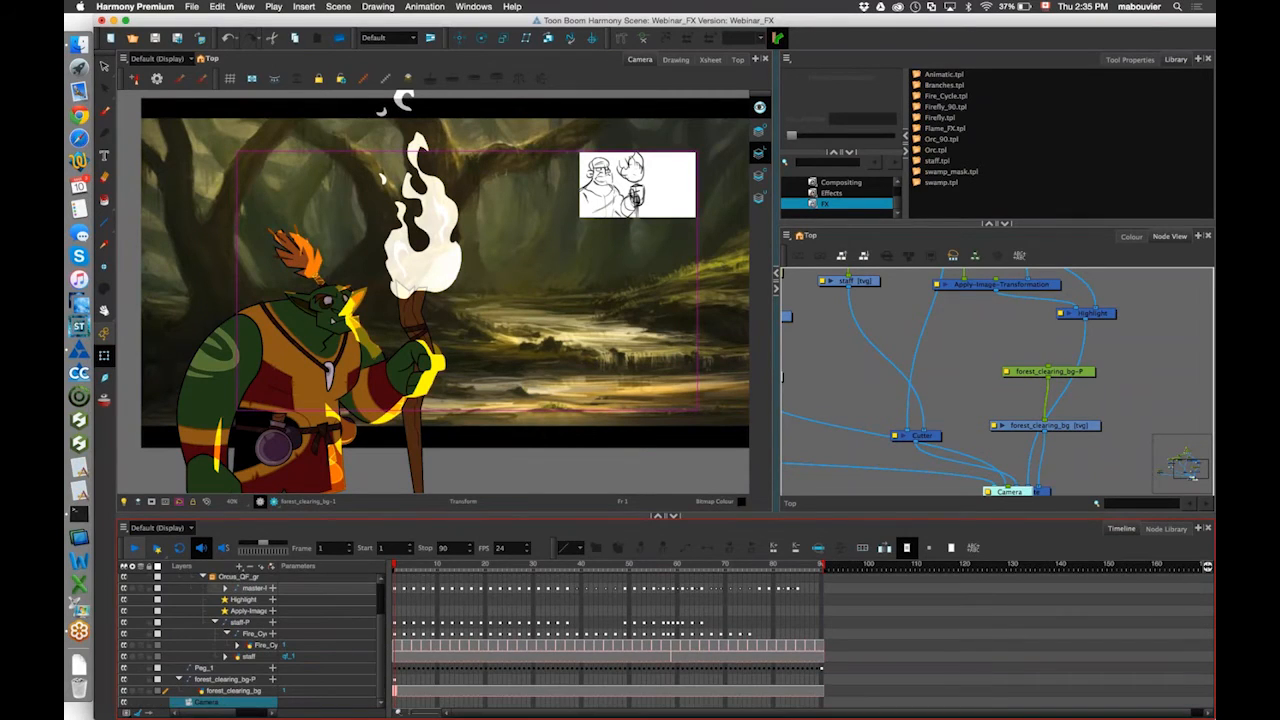
left_click_drag(1010, 491, 884, 466)
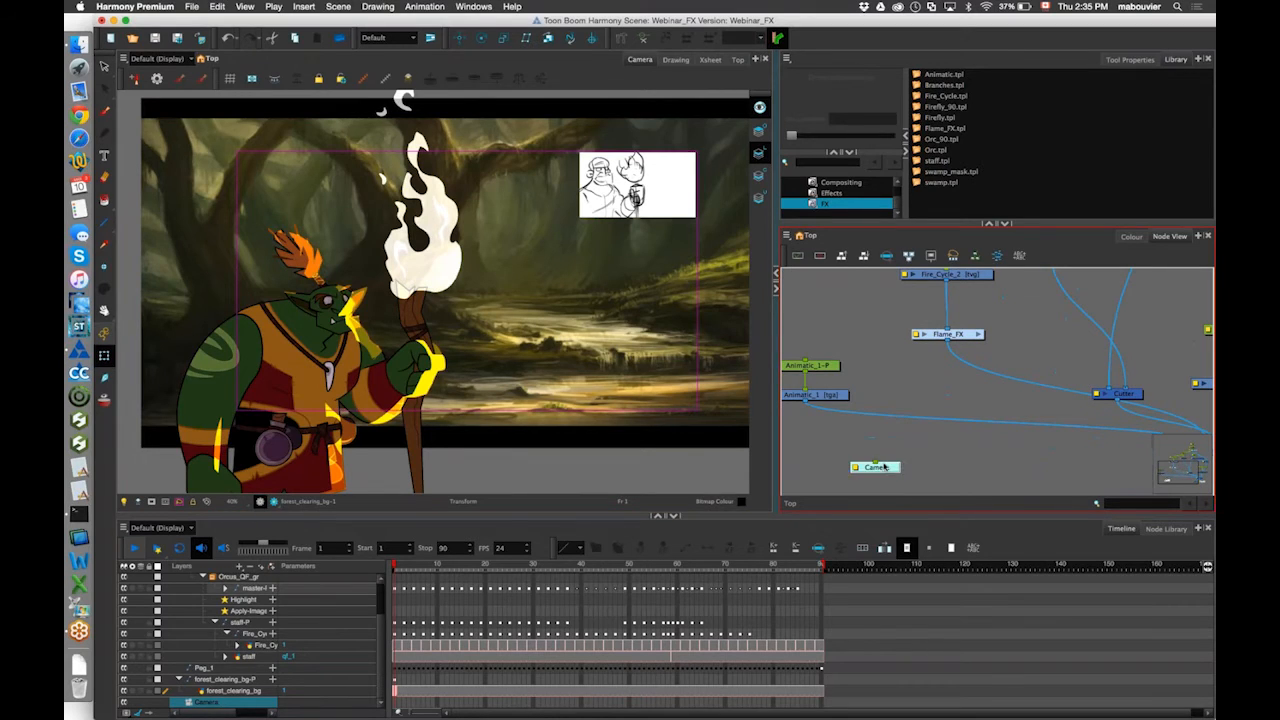
key("super+p")
left_click_drag(901, 409, 898, 439)
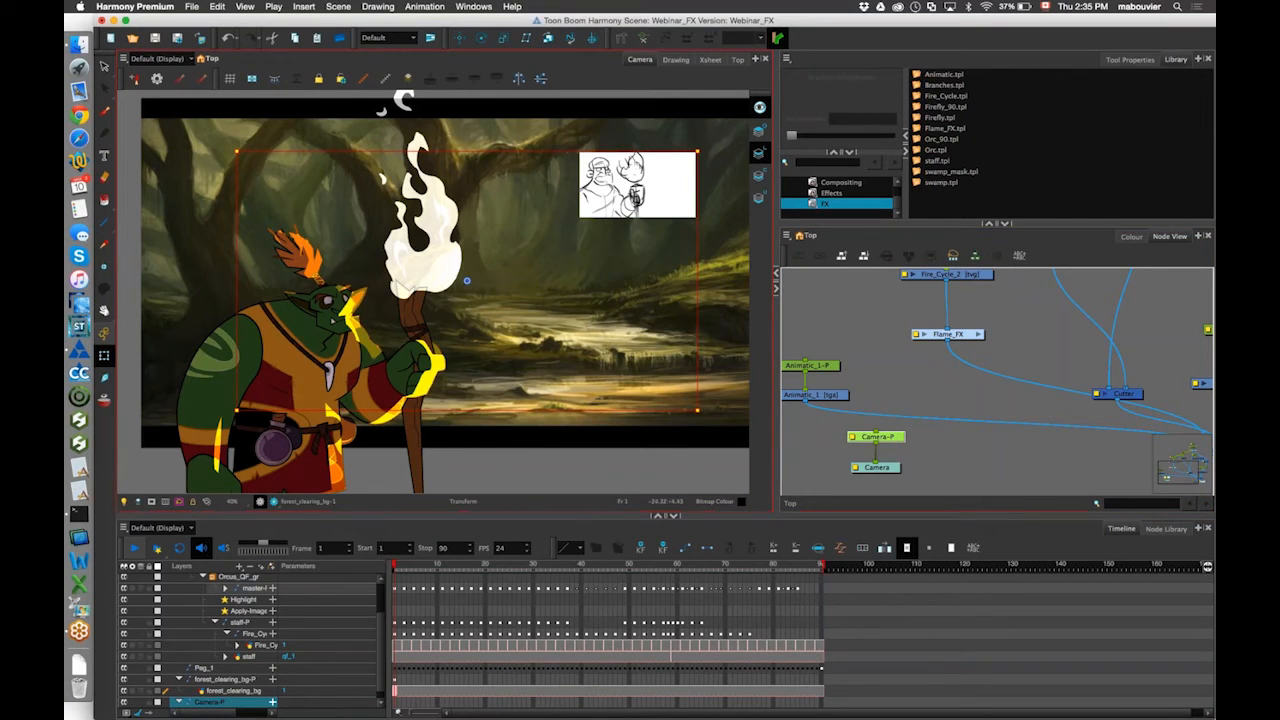
Translate the camera peg to the left at frame 1 so the orc sits nearer the middle of the frame.
left_click(104, 334)
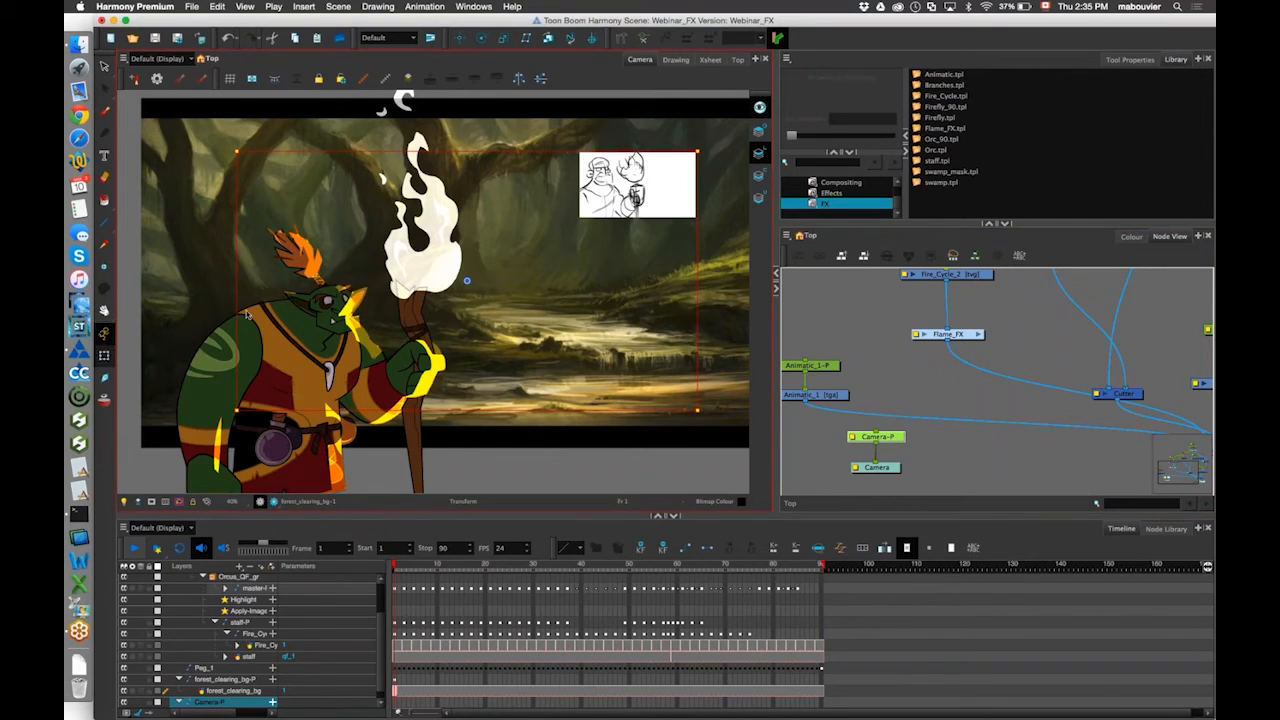
left_click(461, 38)
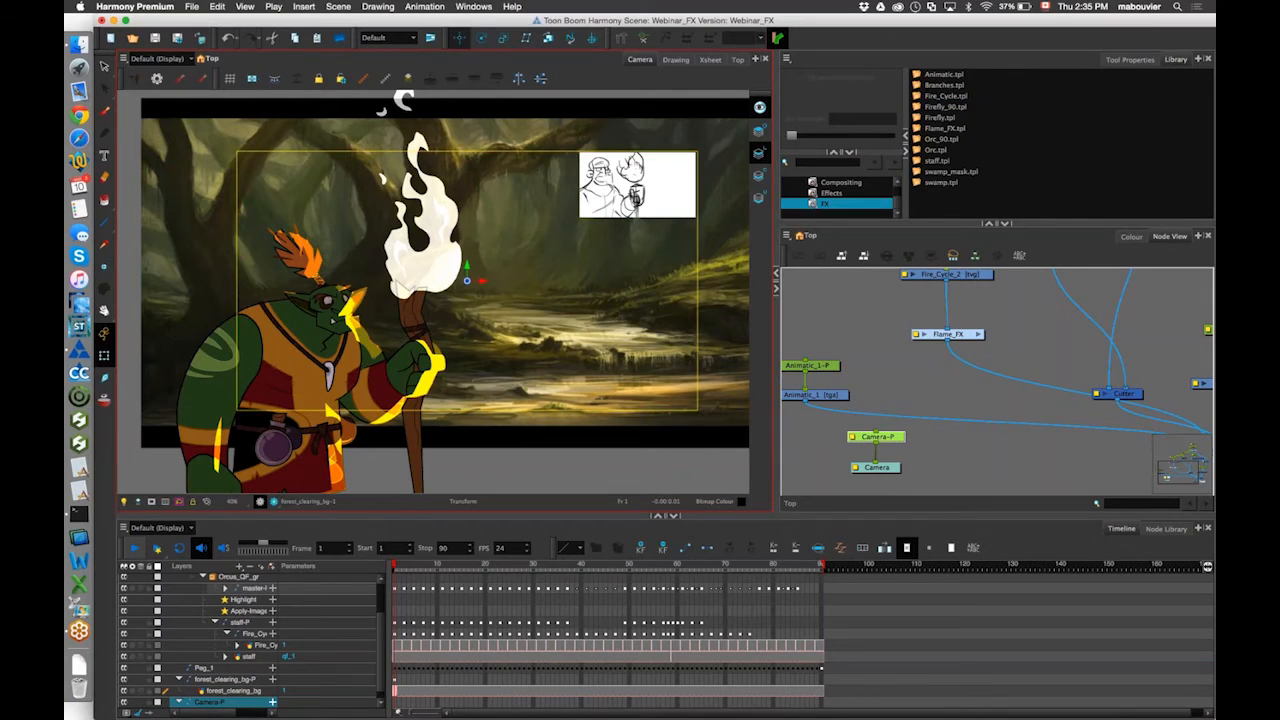
left_click_drag(497, 308, 380, 318)
At frame 30, translate the camera peg to the right to follow the orc's movement.
left_click(403, 566)
left_click_drag(403, 566, 538, 517)
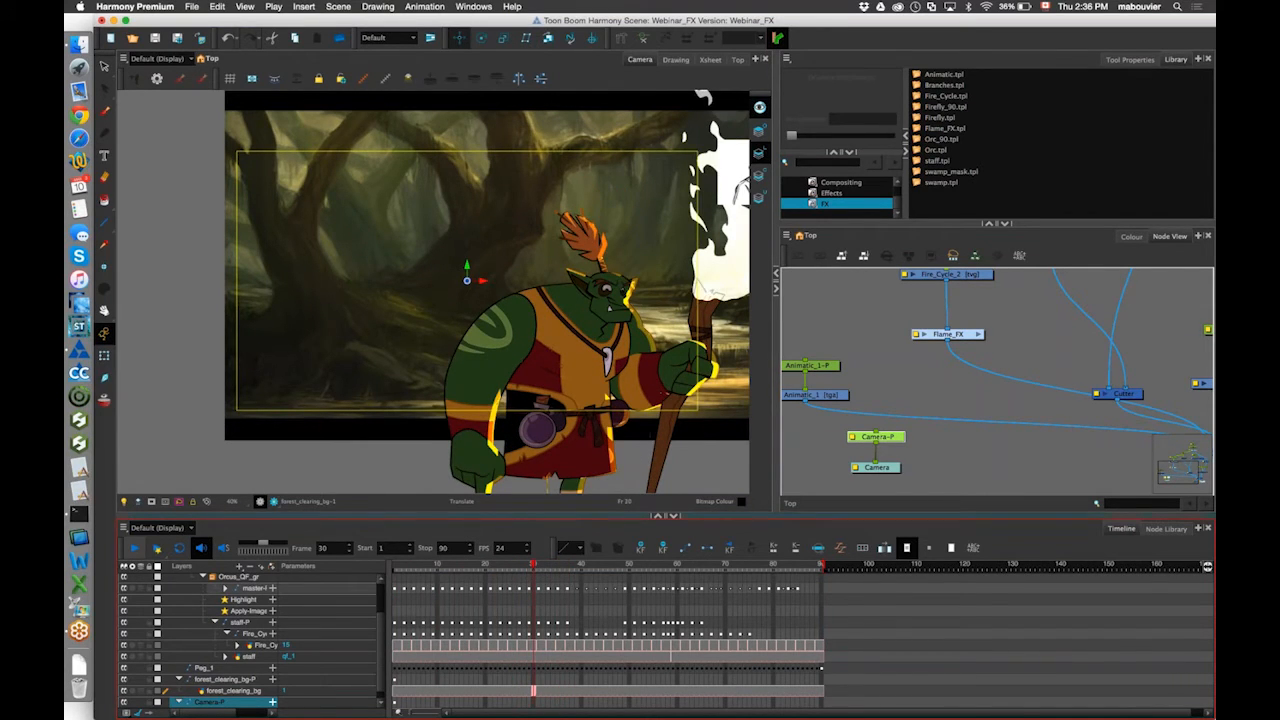
left_click_drag(557, 346, 621, 361)
Retime the camera peg's second keyframe to frame 55 after scrubbing through the orc's movement.
left_click(538, 566)
left_click_drag(553, 566, 721, 568)
left_click(605, 567)
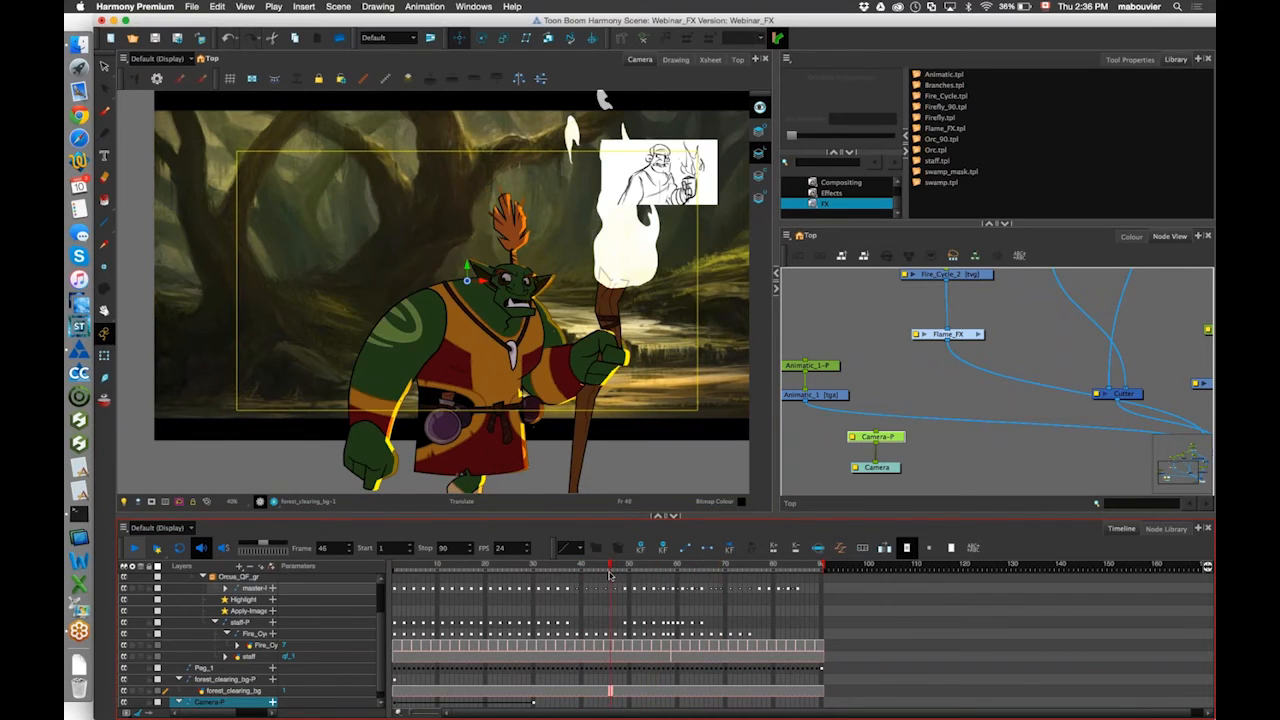
left_click(604, 706)
left_click_drag(628, 572, 648, 572)
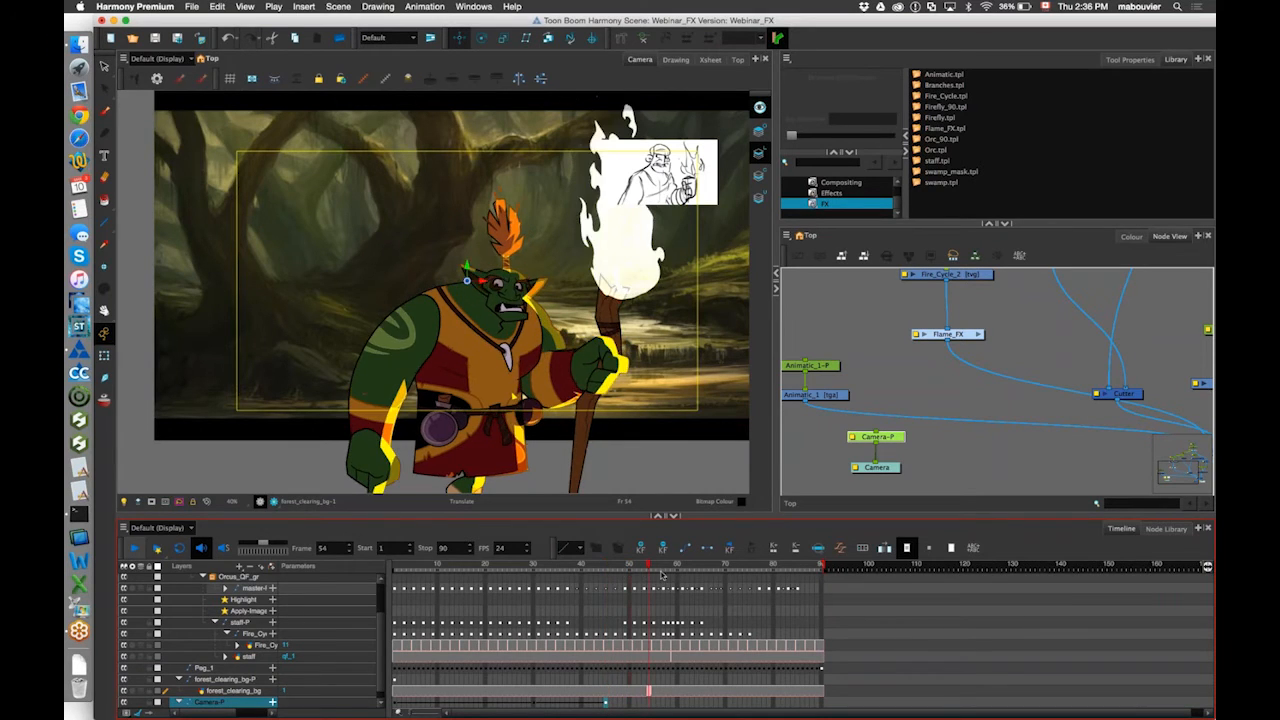
left_click(606, 704)
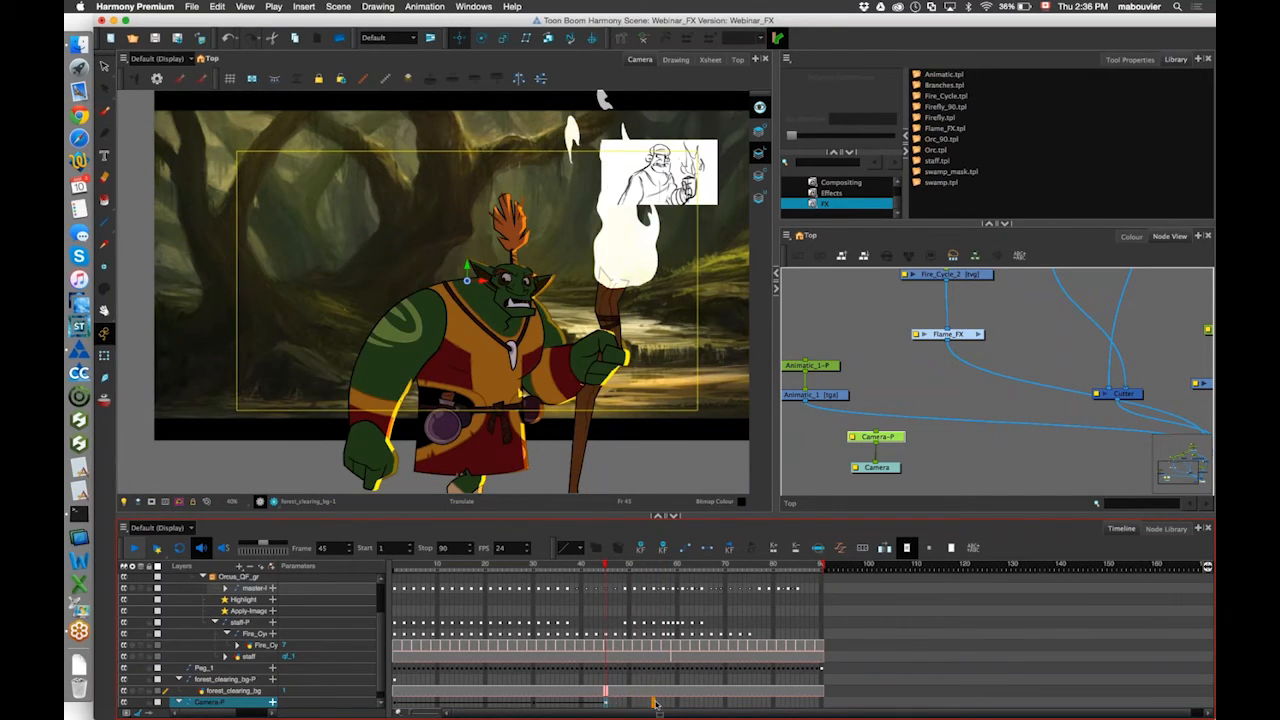
Shift the camera peg to the left at frame 66 to frame the turned orc, and play the scene from frame 1.
left_click(653, 569)
left_click_drag(675, 568, 706, 568)
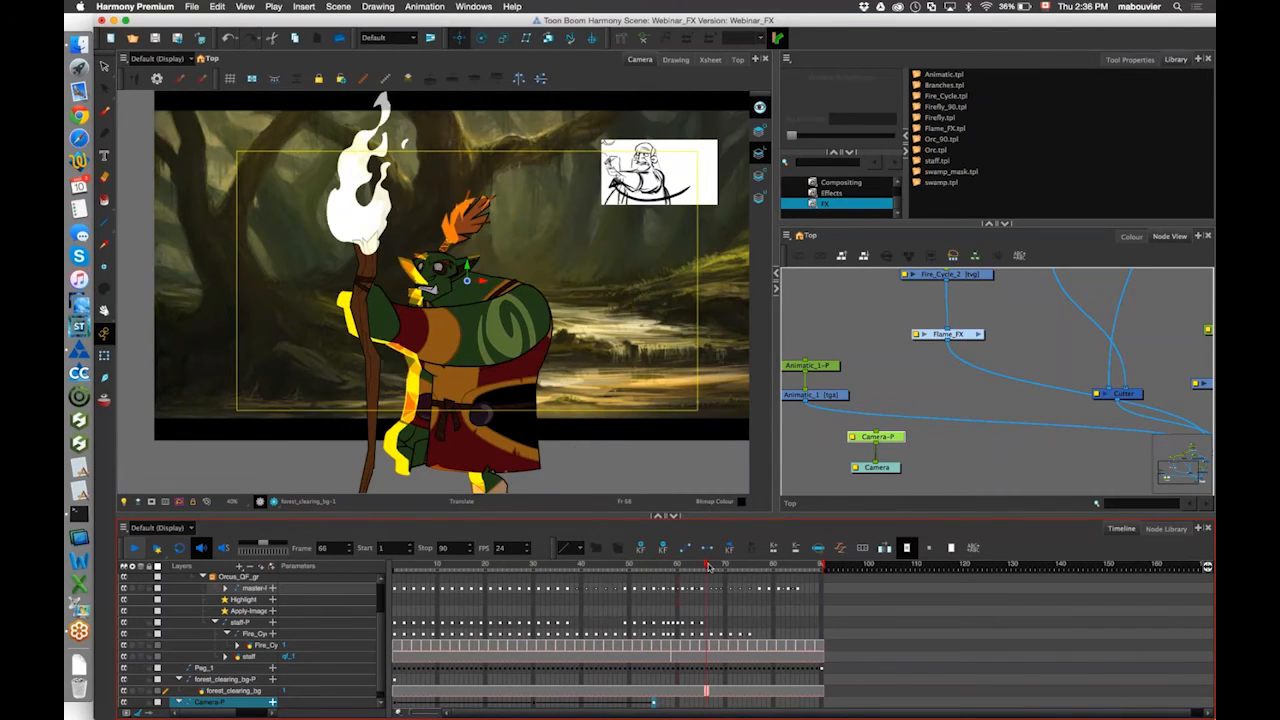
left_click_drag(558, 363, 450, 320)
left_click_drag(706, 567, 351, 523)
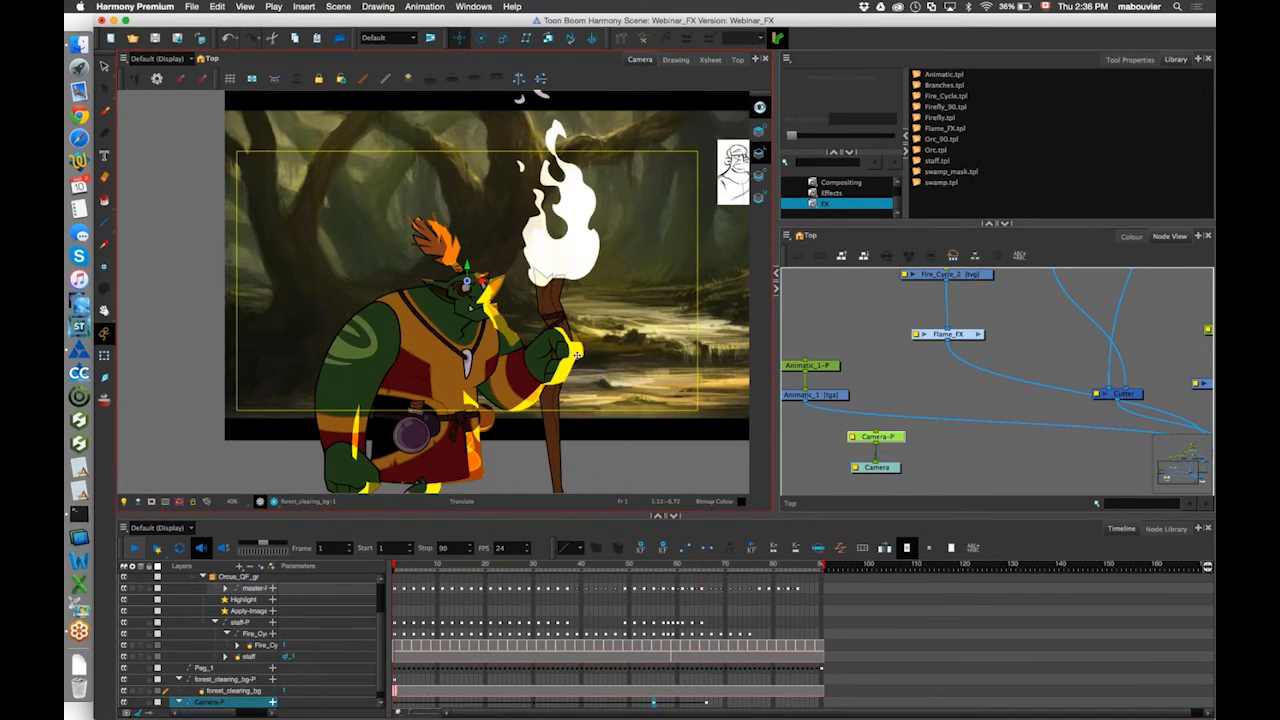
left_click(135, 548)
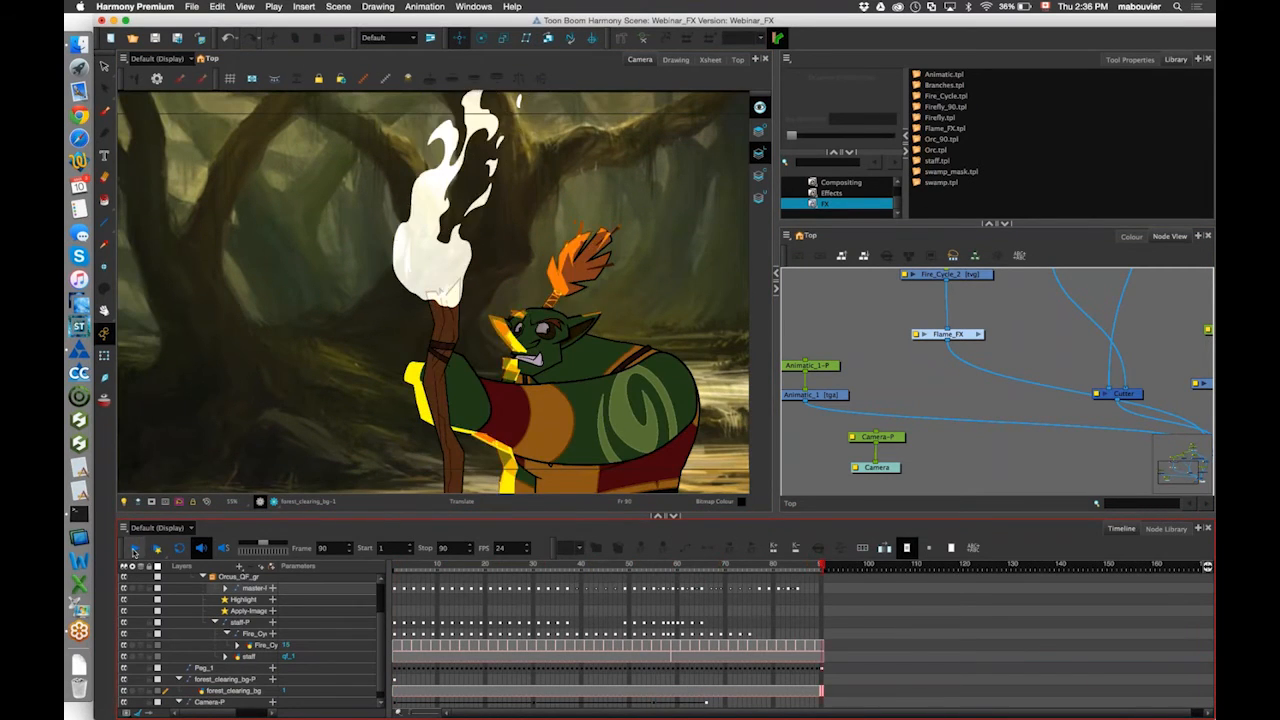
Step back from the camera peg's last keyframe to frame 42 to examine the camera movement around the orc's turn.
left_click(702, 702)
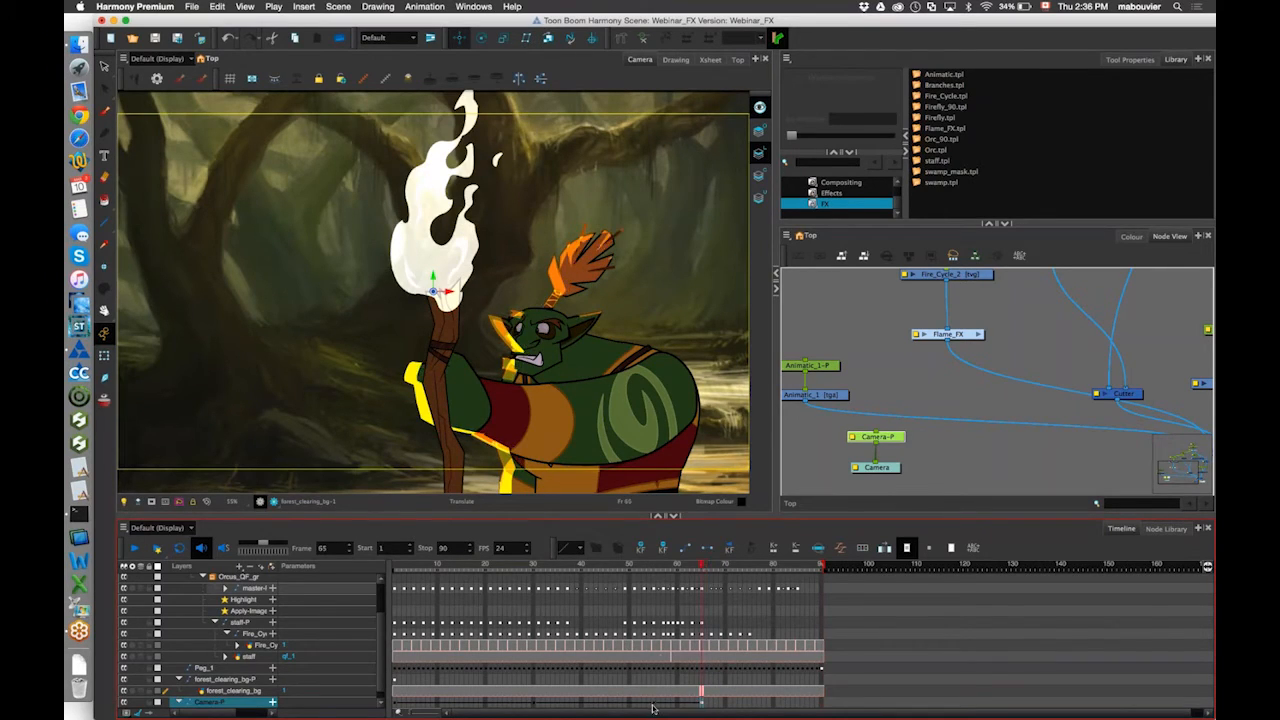
left_click(706, 547)
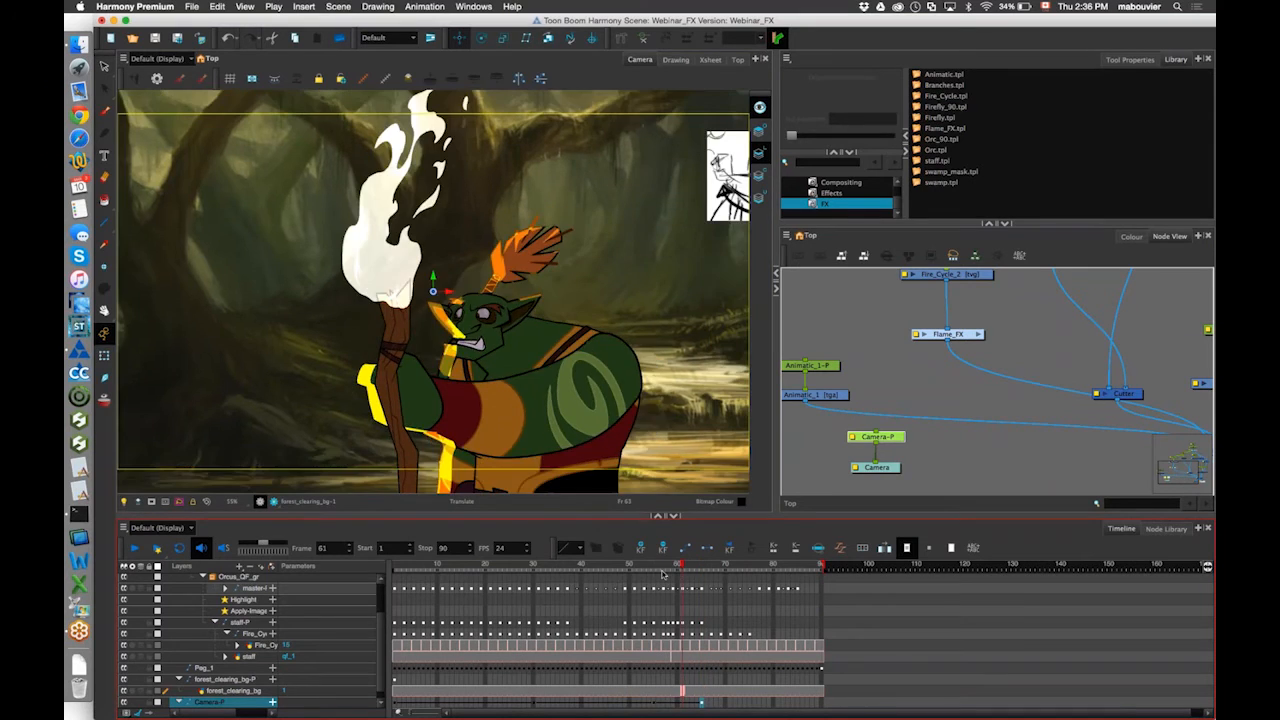
key("comma")
key("comma")
key("comma")
key("comma")
key("comma")
key("comma")
key("comma")
key("comma")
key("comma")
key("comma")
key("comma")
key("comma")
key("comma")
key("comma")
key("comma")
key("comma")
key("comma")
key("comma")
key("comma")
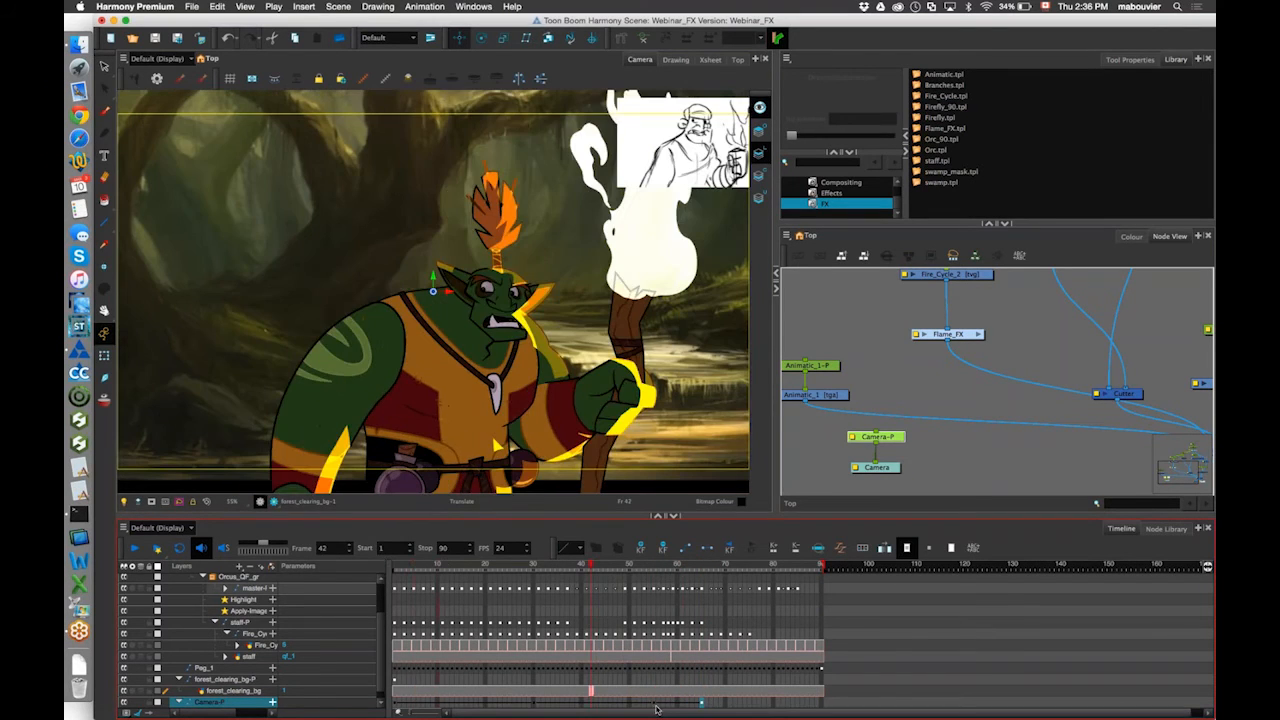
Apply an ease preset to the camera peg's keyframes at frames 55 and 1, and play the scene to check the motion.
left_click(655, 705)
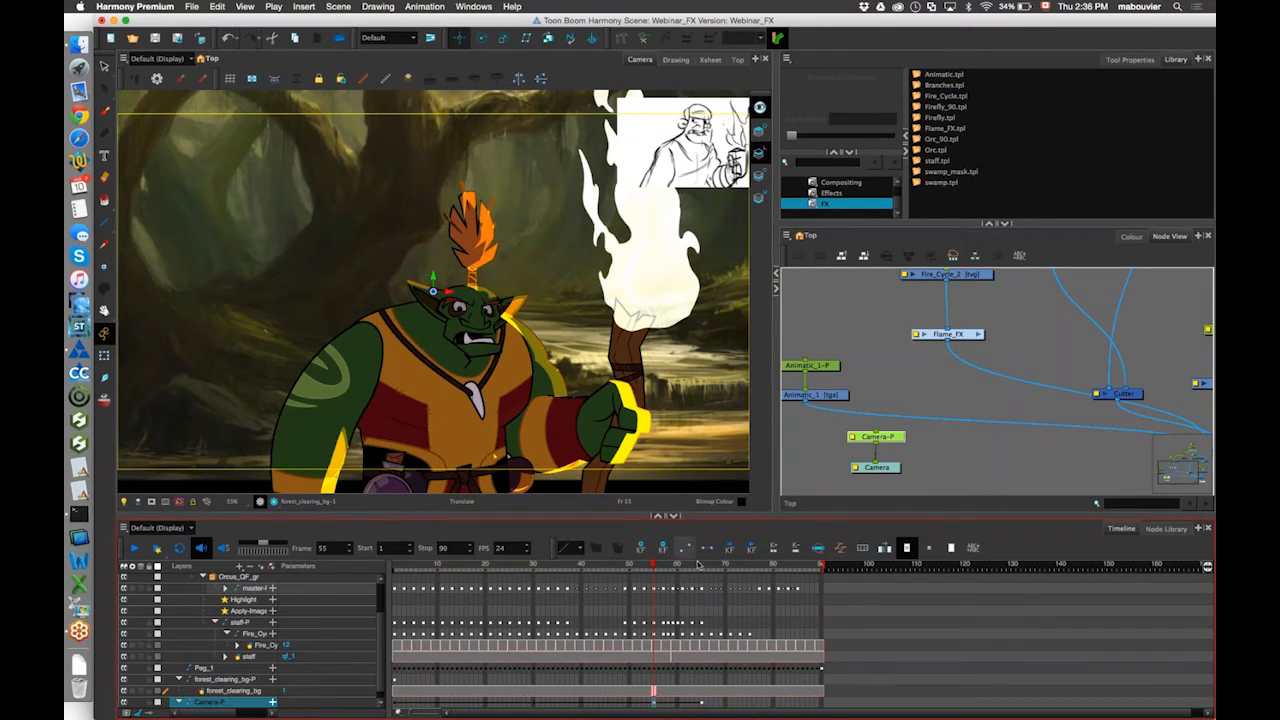
left_click(580, 550)
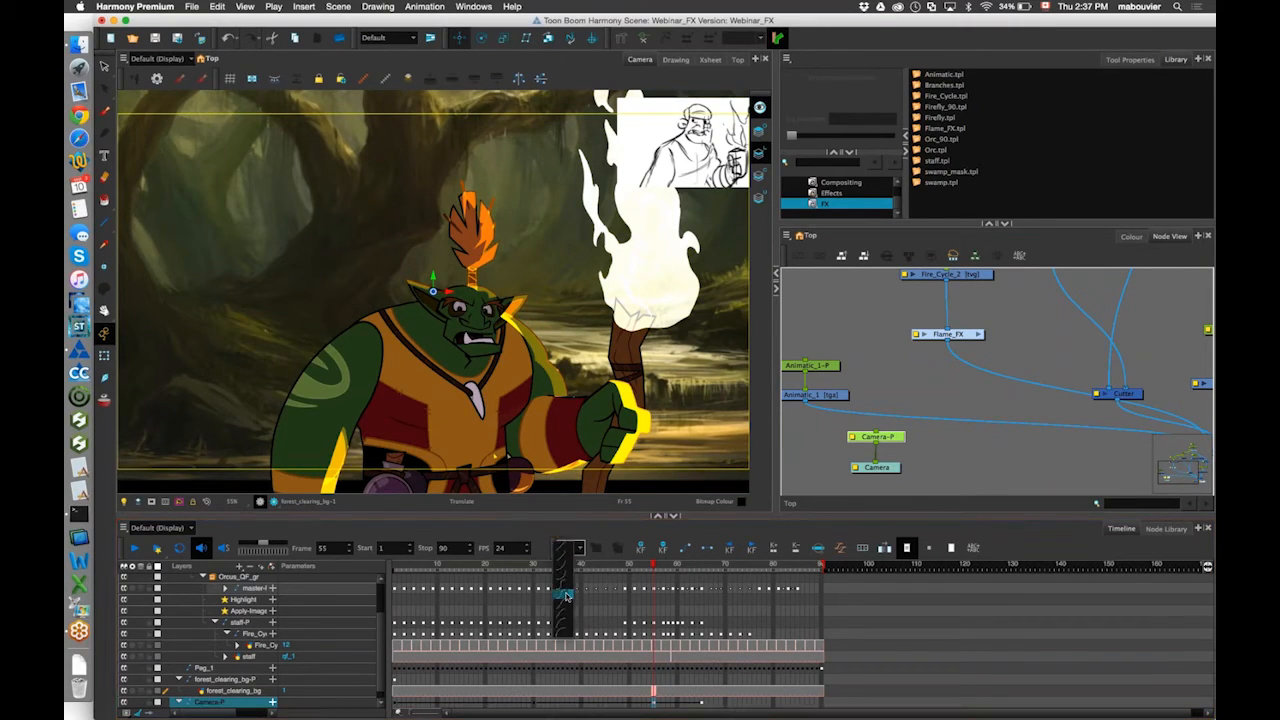
left_click(561, 574)
left_click_drag(557, 569, 394, 569)
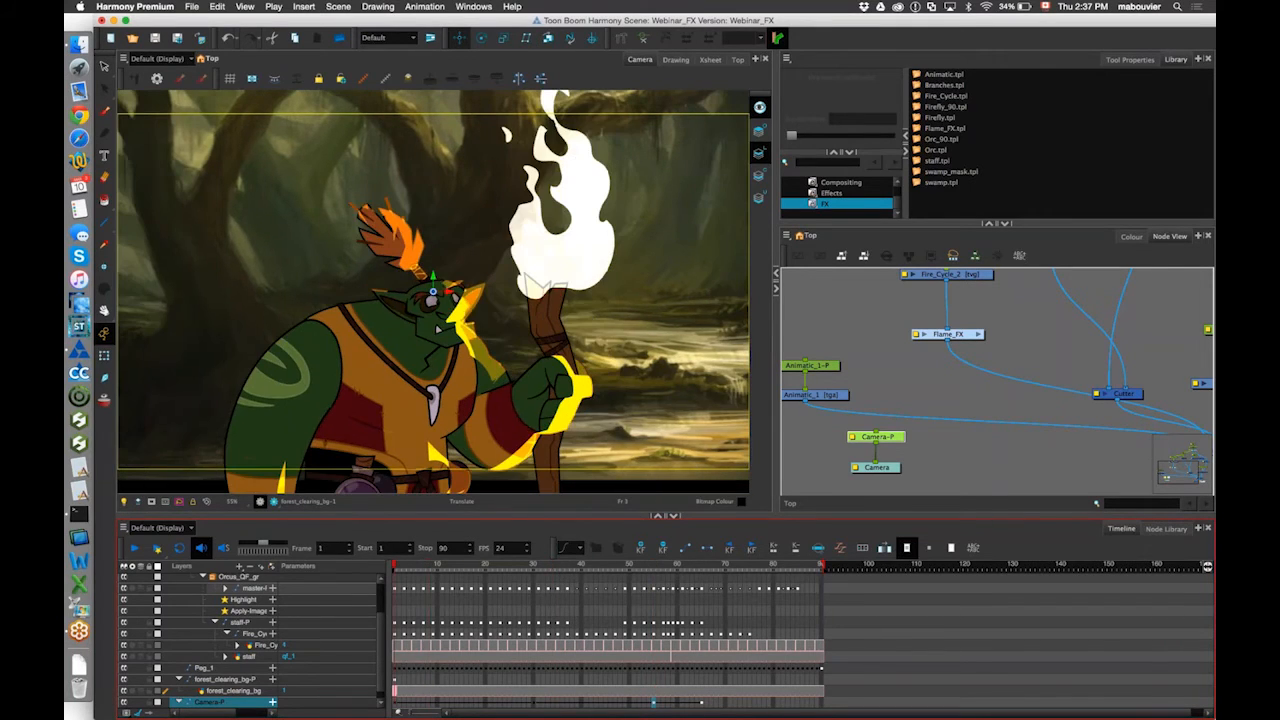
left_click(567, 548)
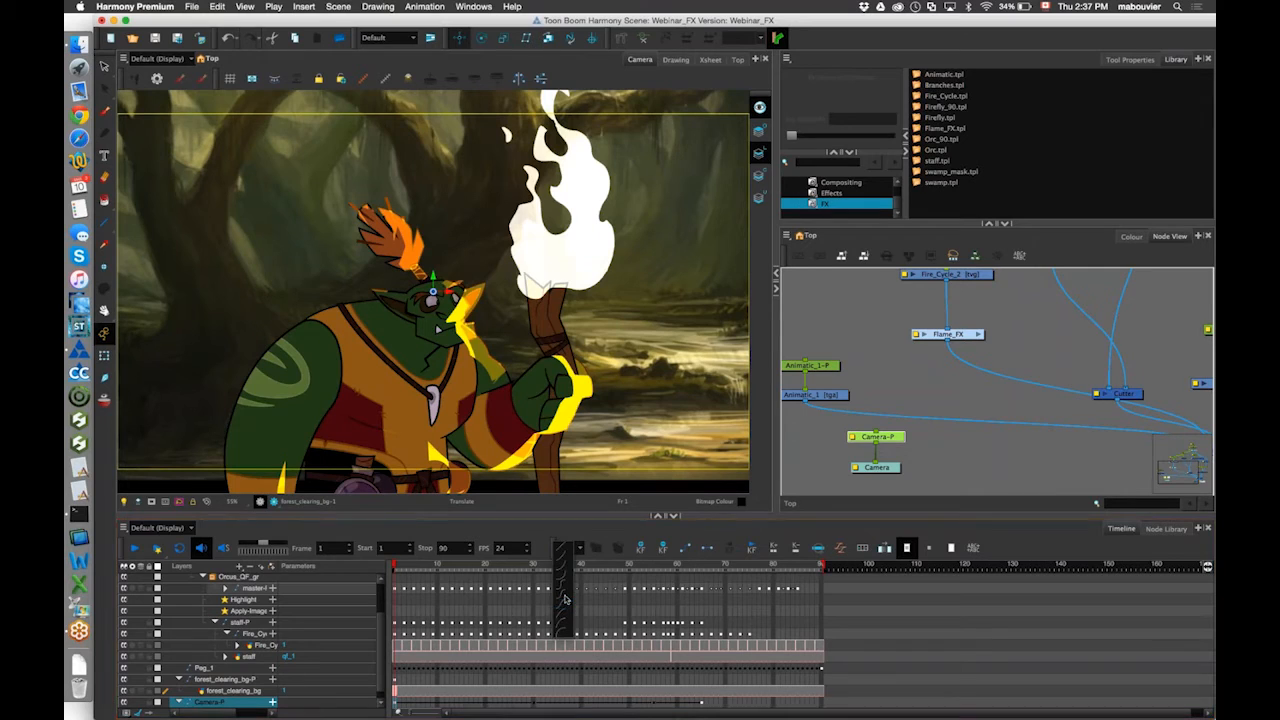
left_click(565, 601)
left_click(970, 435)
left_click(139, 548)
left_click(137, 548)
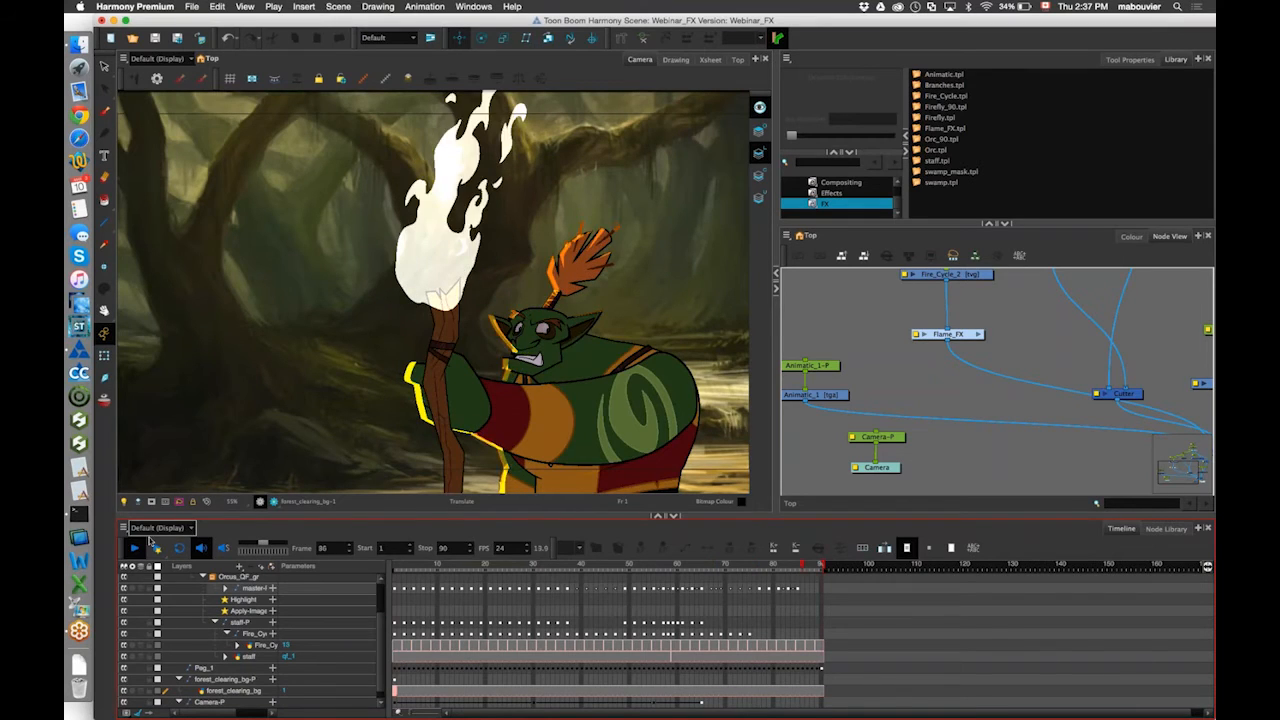
left_click(137, 548)
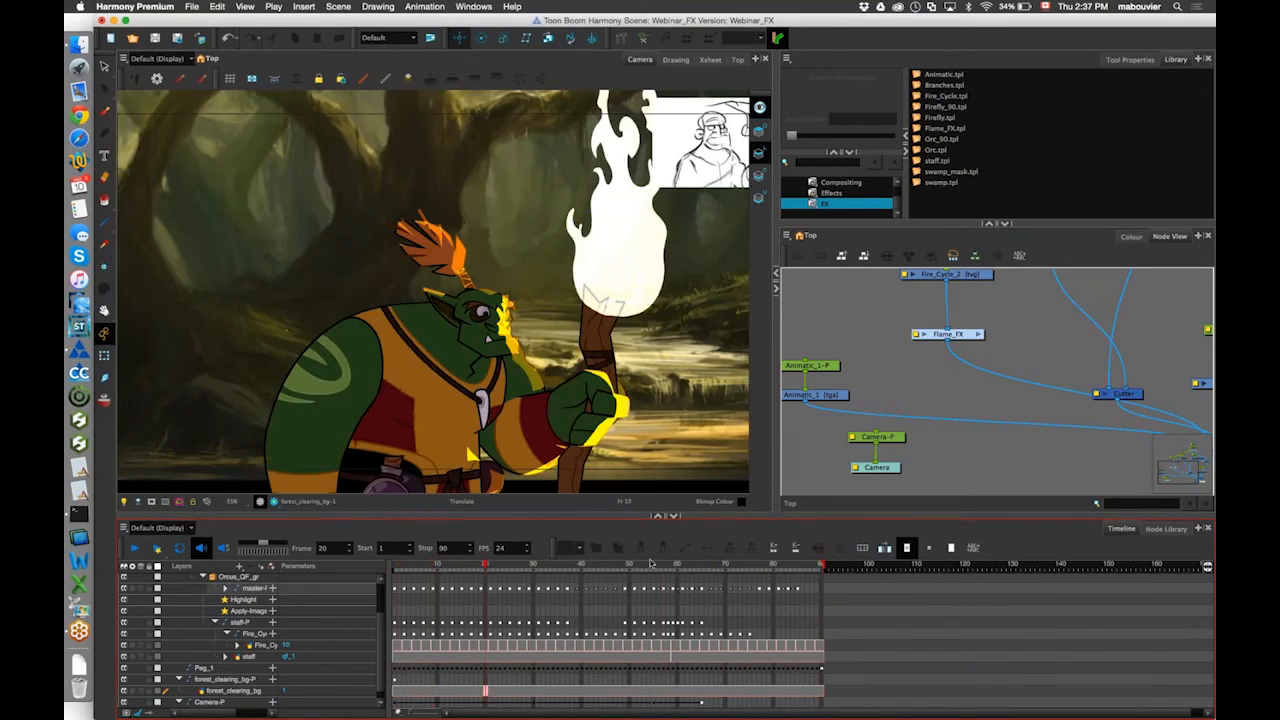
left_click_drag(522, 568, 265, 542)
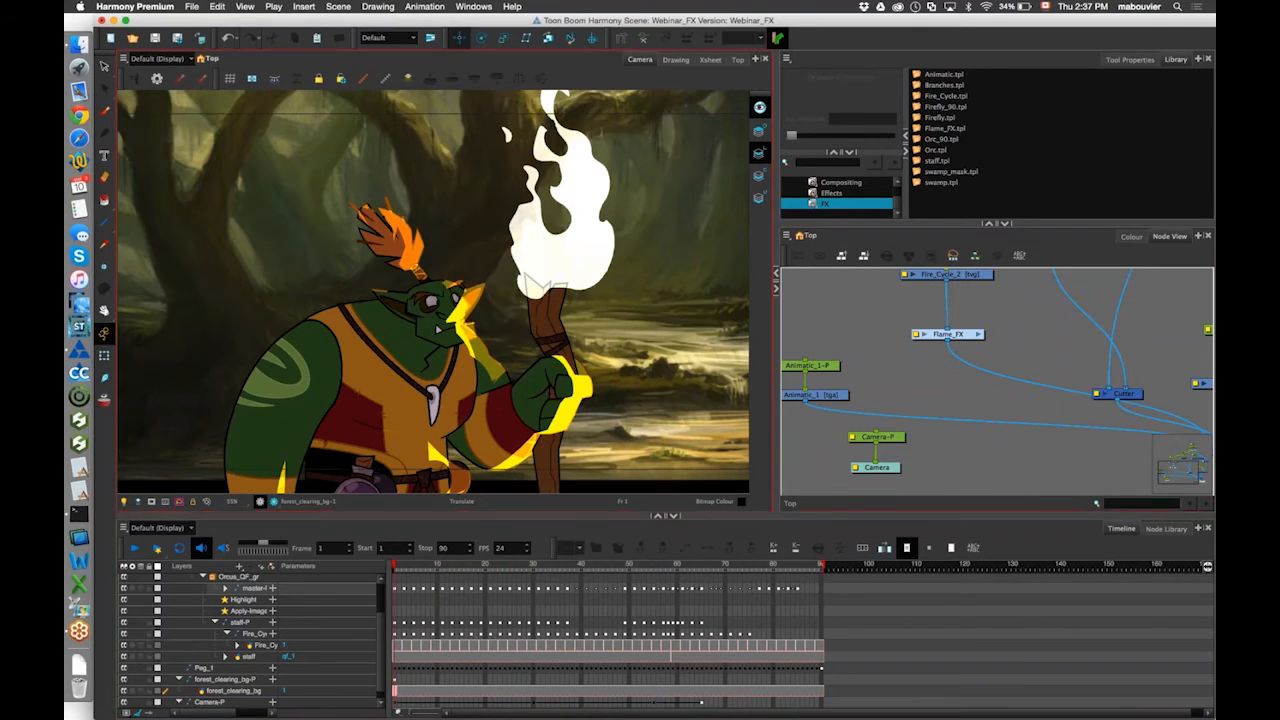
Connect Camera-P to the Animatic_1-P peg so the animatic follows the camera, and disable the animatic peg and drawing.
scroll(505, 368, "down", 4)
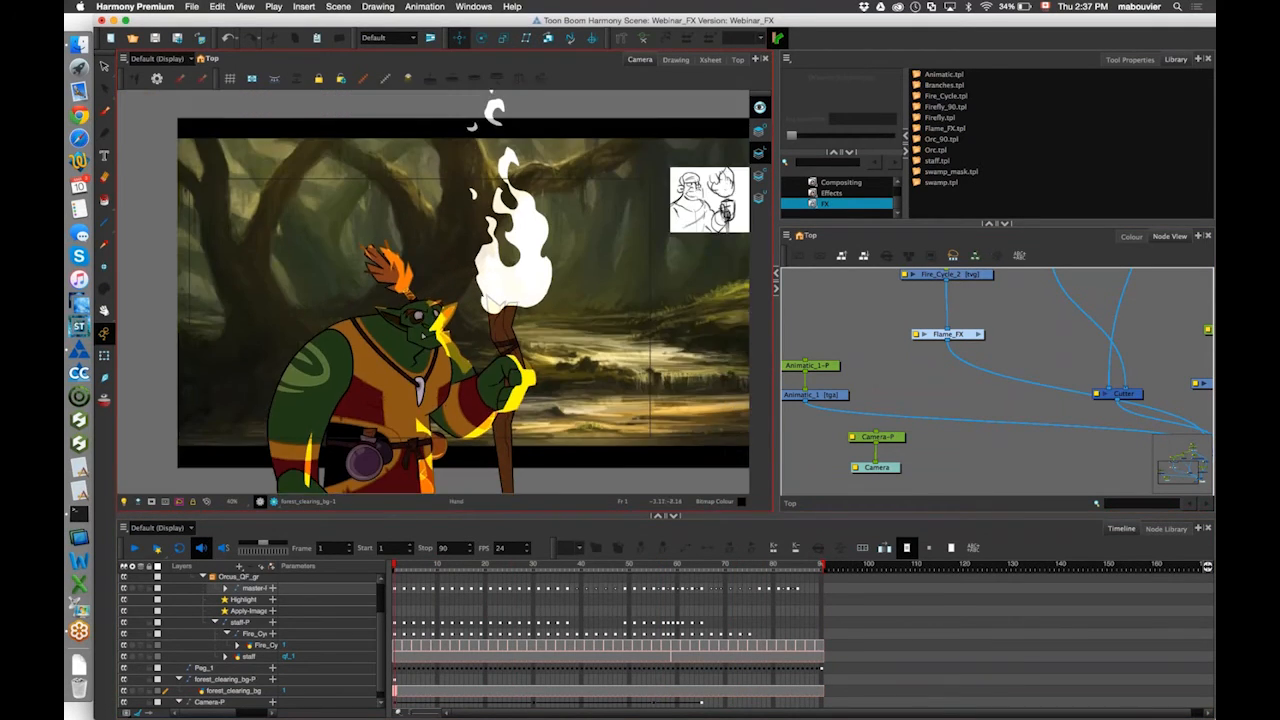
left_click_drag(505, 368, 503, 366)
left_click_drag(1070, 385, 864, 426)
left_click_drag(951, 358, 1210, 347)
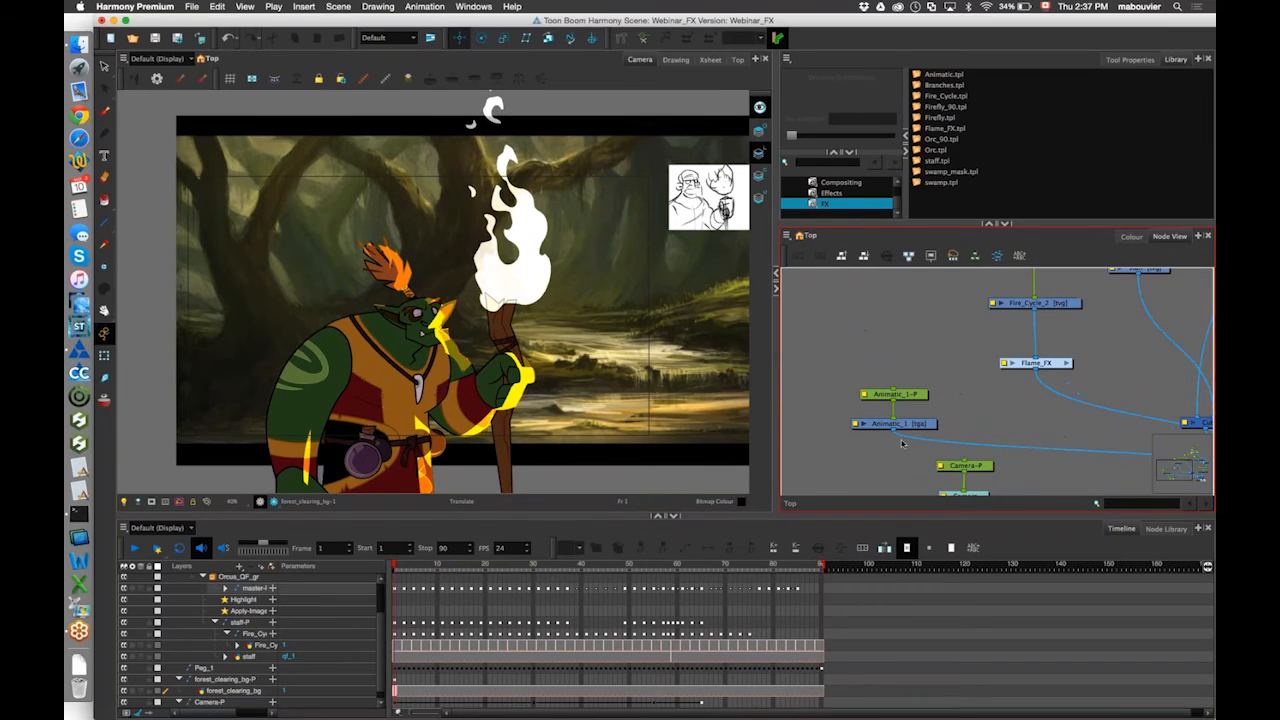
left_click(935, 426)
left_click_drag(938, 431, 922, 369)
left_click_drag(947, 410, 878, 322)
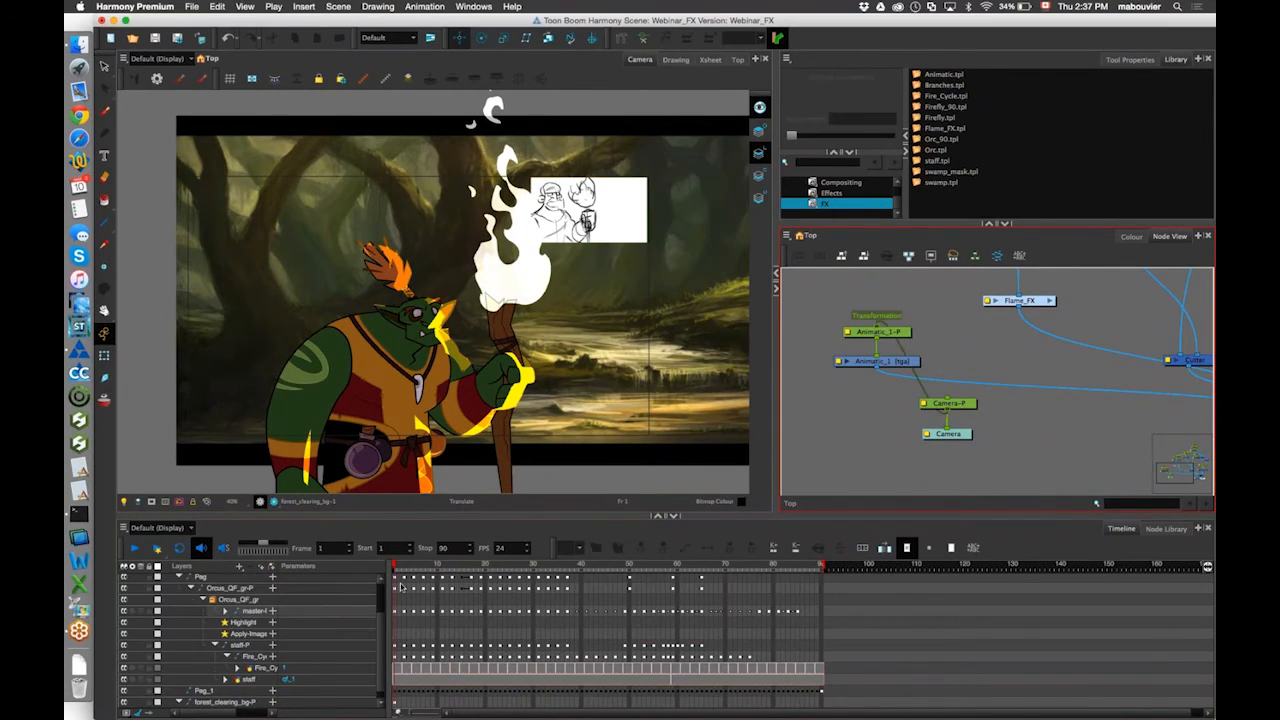
left_click_drag(470, 564, 394, 566)
left_click(897, 360)
key("d")
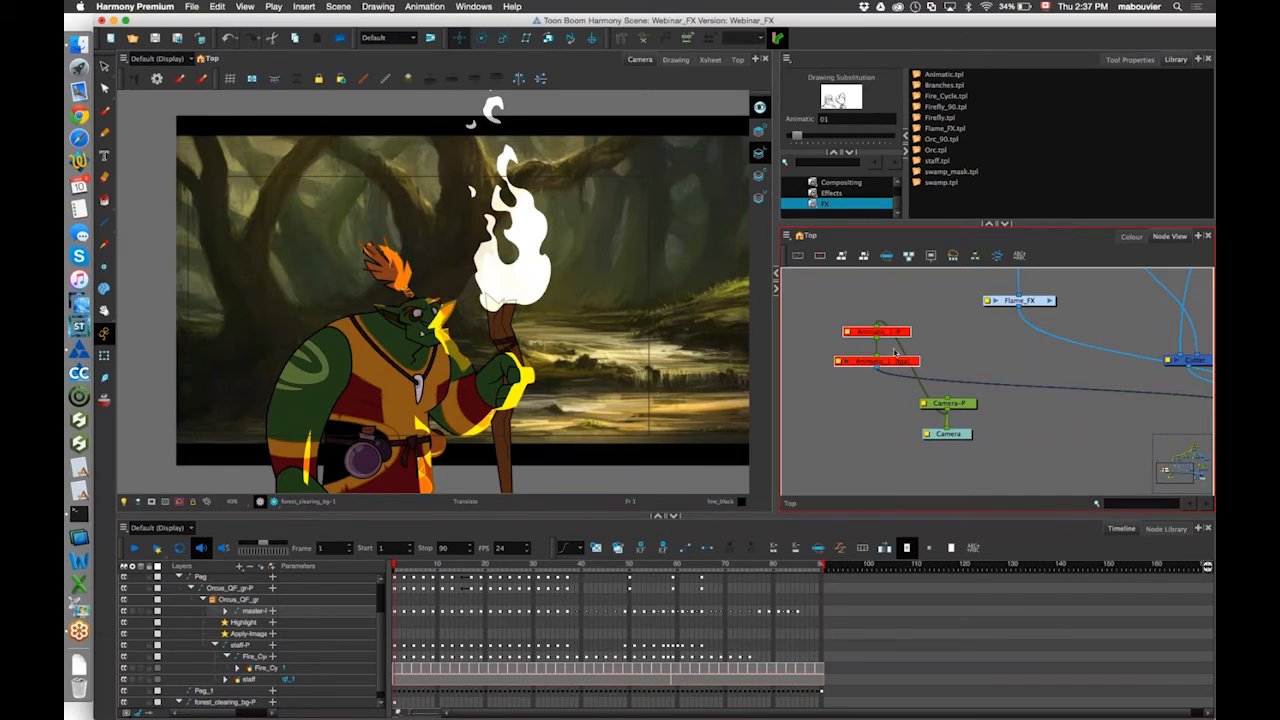
Add the Branches.tpl template from the library to the node network and connect it to the Composite.
left_click(994, 148)
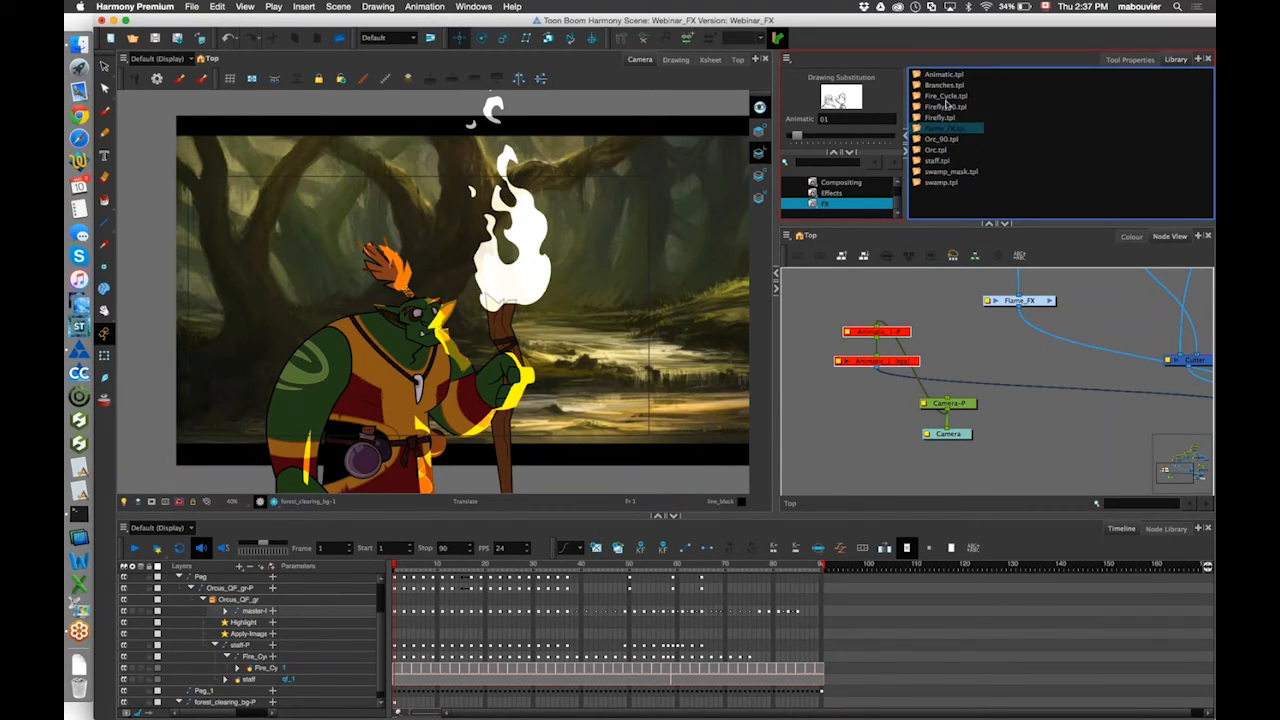
left_click(944, 85)
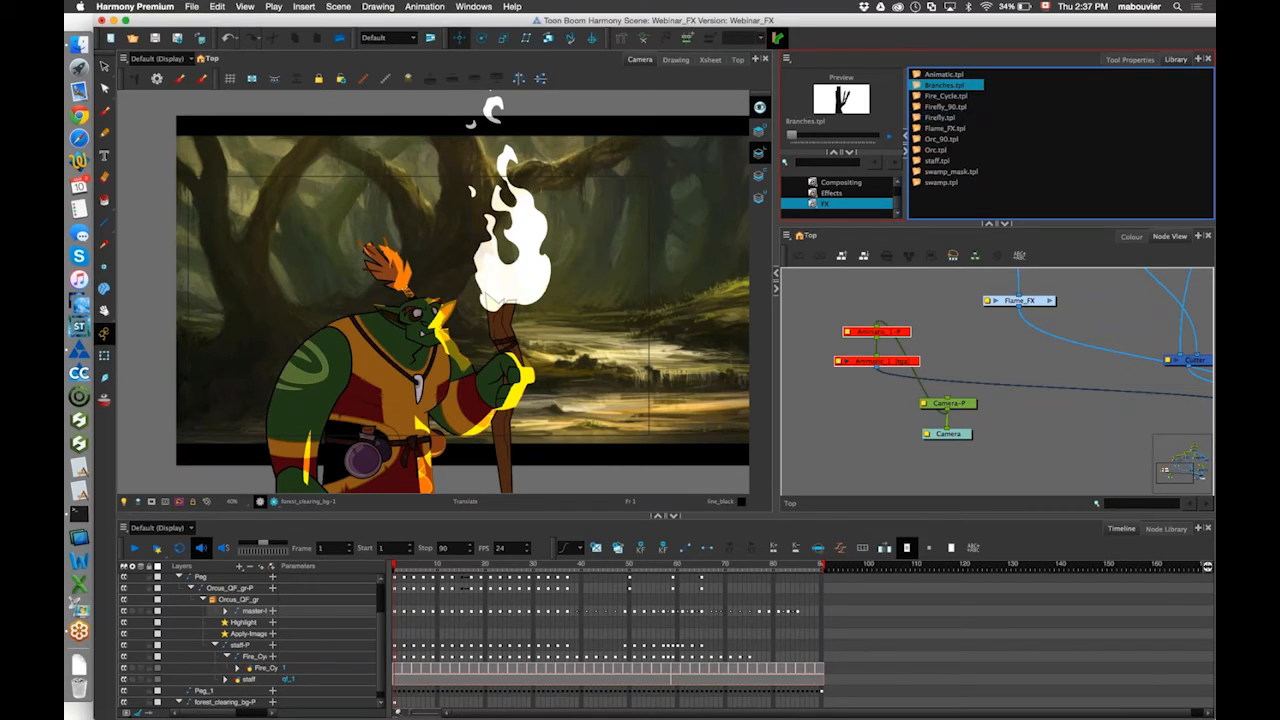
left_click_drag(944, 85, 1103, 371)
left_click(1183, 337)
left_click_drag(1183, 337, 870, 345)
left_click_drag(800, 379, 979, 420)
left_click(948, 138)
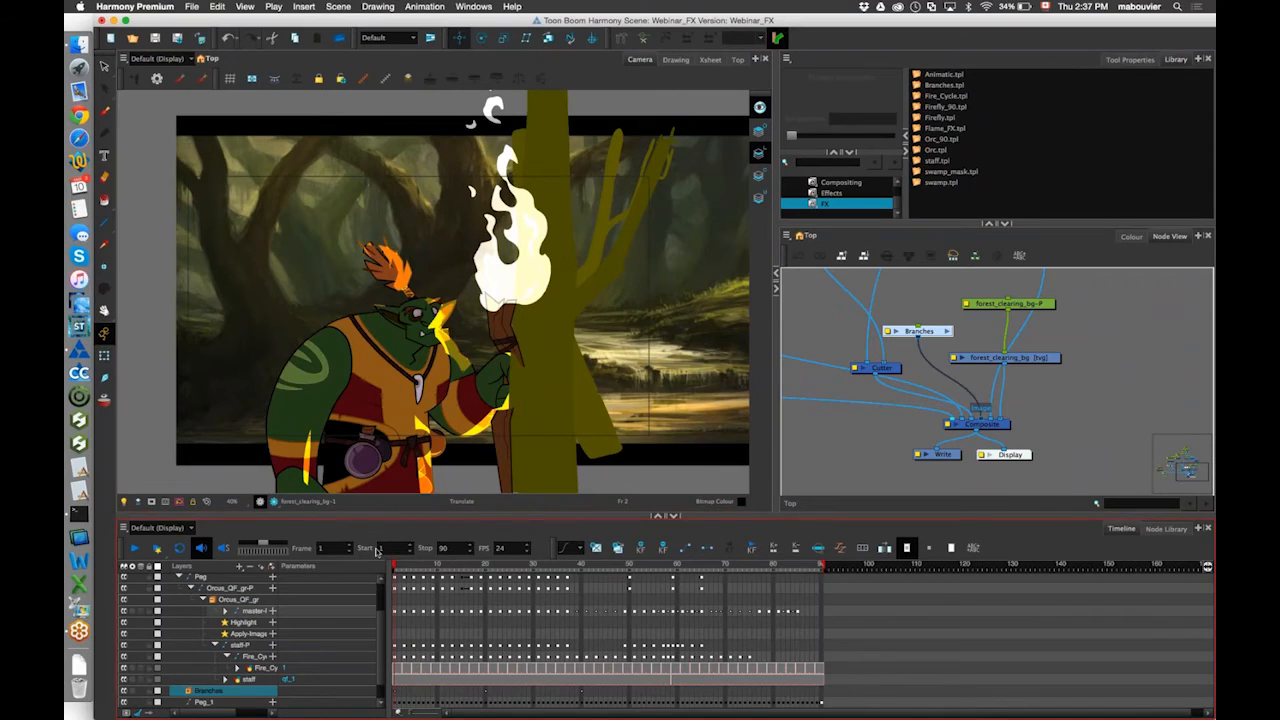
Move the large tree to the left of the orc and the curved trunk to the right of the flame.
left_click(102, 335)
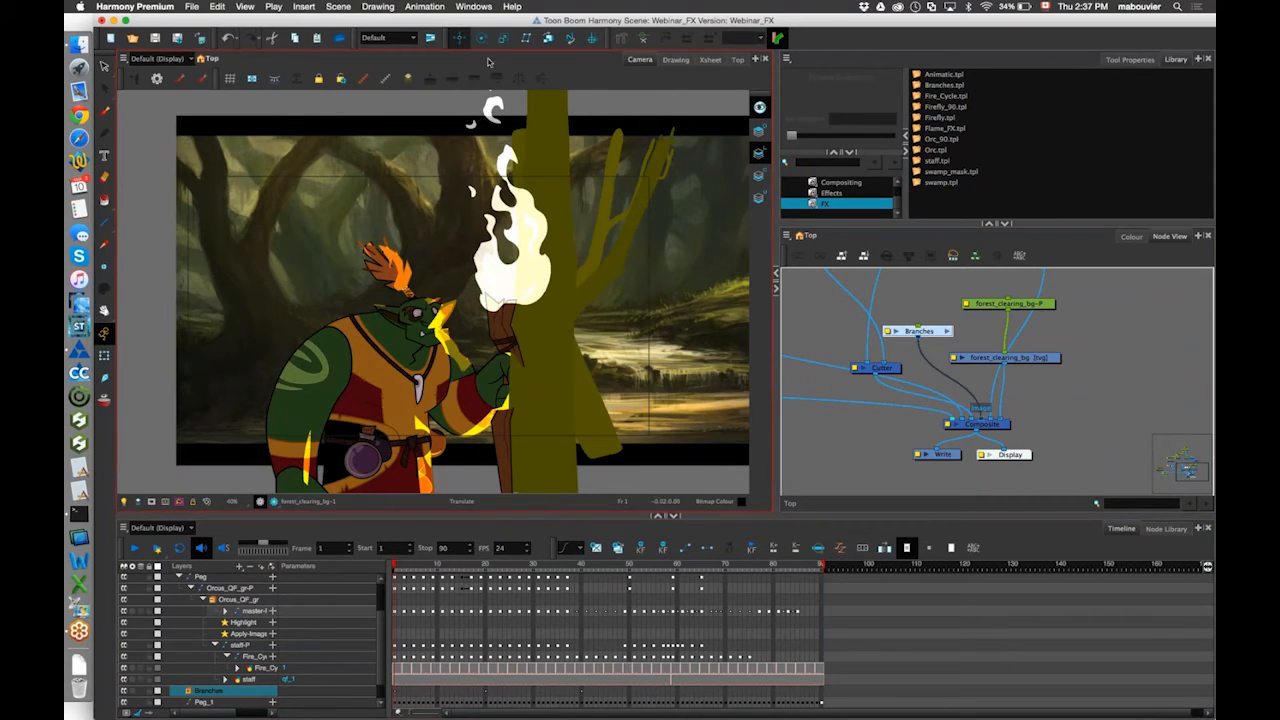
left_click(940, 323)
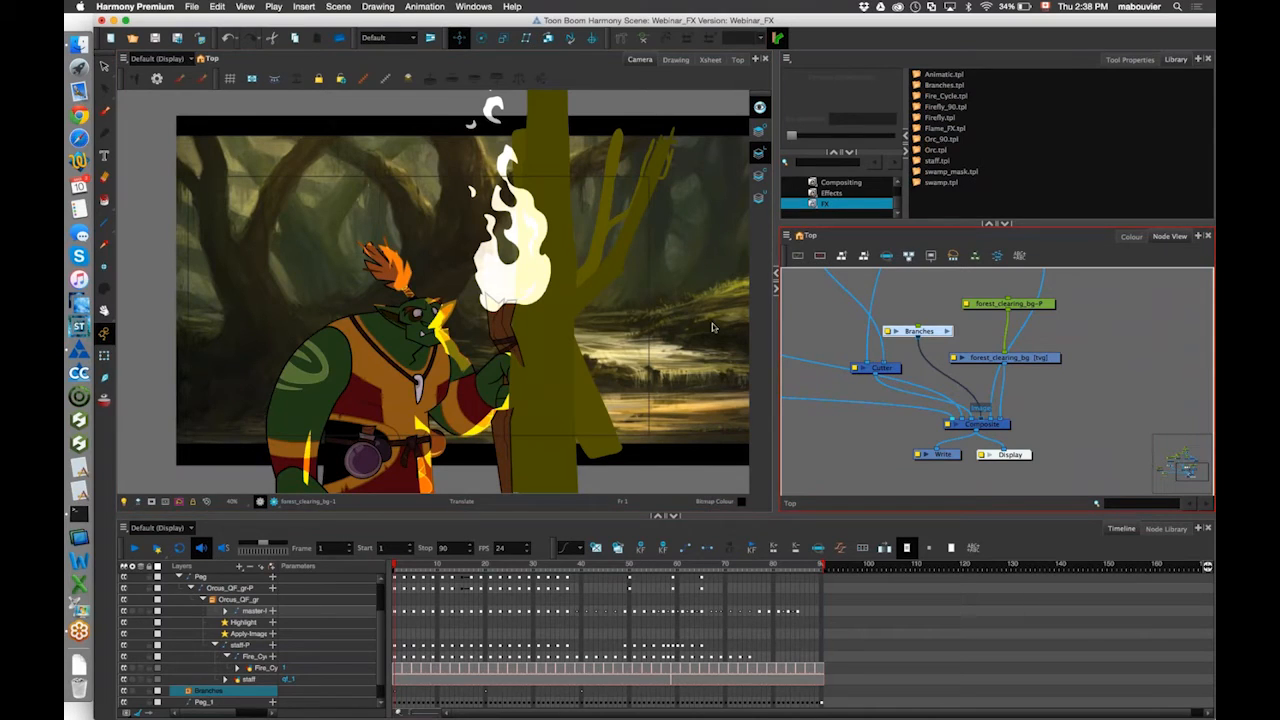
left_click(548, 218)
mouse_move(558, 366)
left_mouse_down()
mouse_move(433, 347)
mouse_move(178, 350)
mouse_move(597, 382)
mouse_move(563, 377)
left_mouse_up()
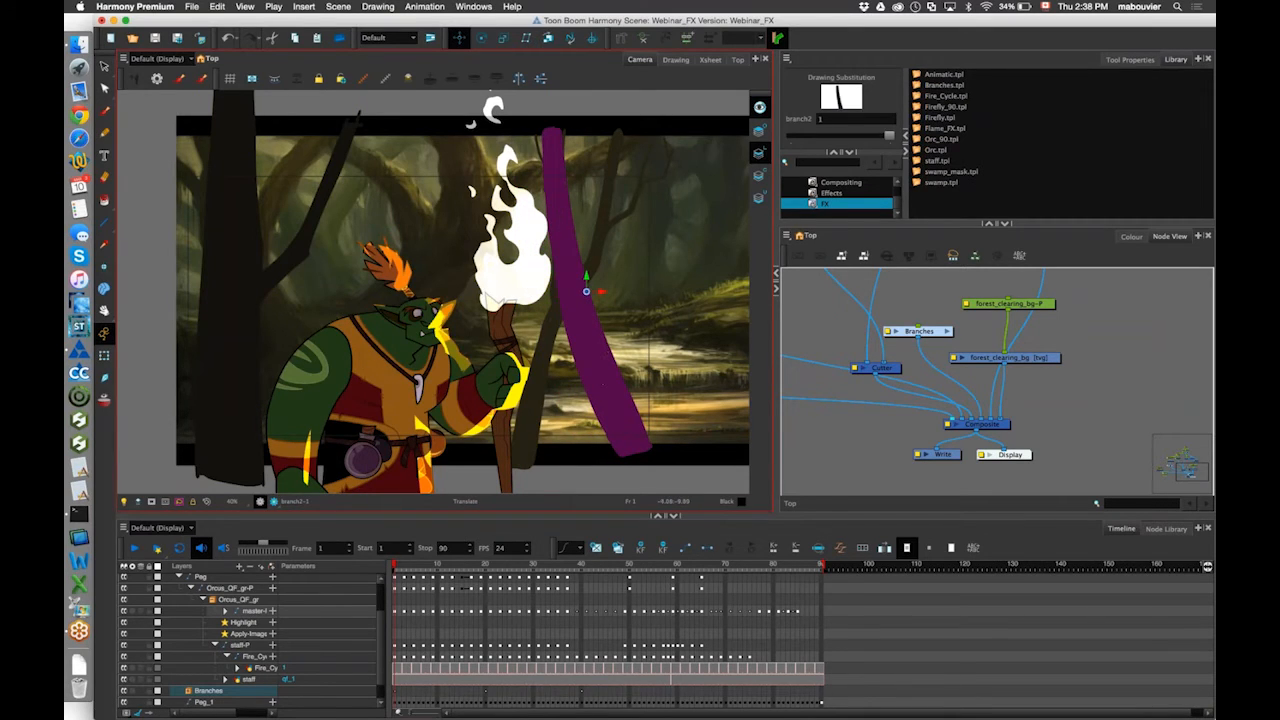
key("super+z")
key("b")
left_click_drag(571, 377, 611, 378)
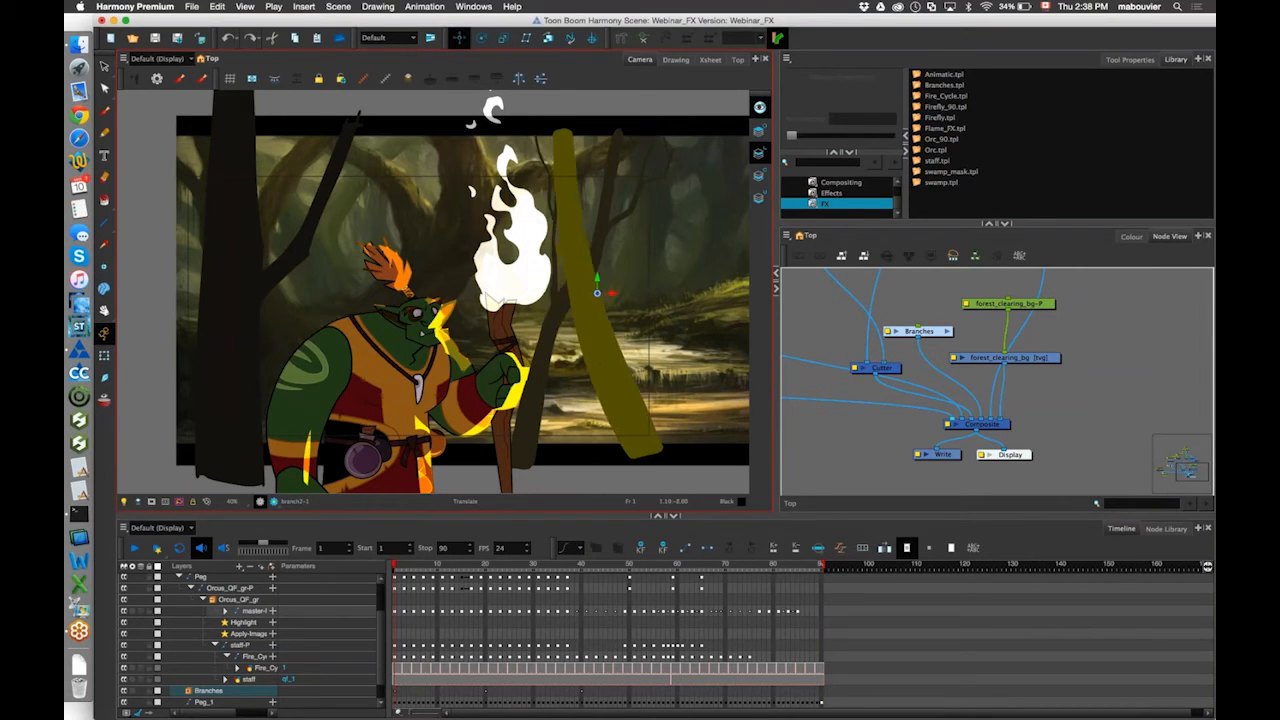
Move the thin forked branch to the left so it crosses in front of the orc.
left_click(534, 392)
key("b")
left_click_drag(534, 391, 452, 400)
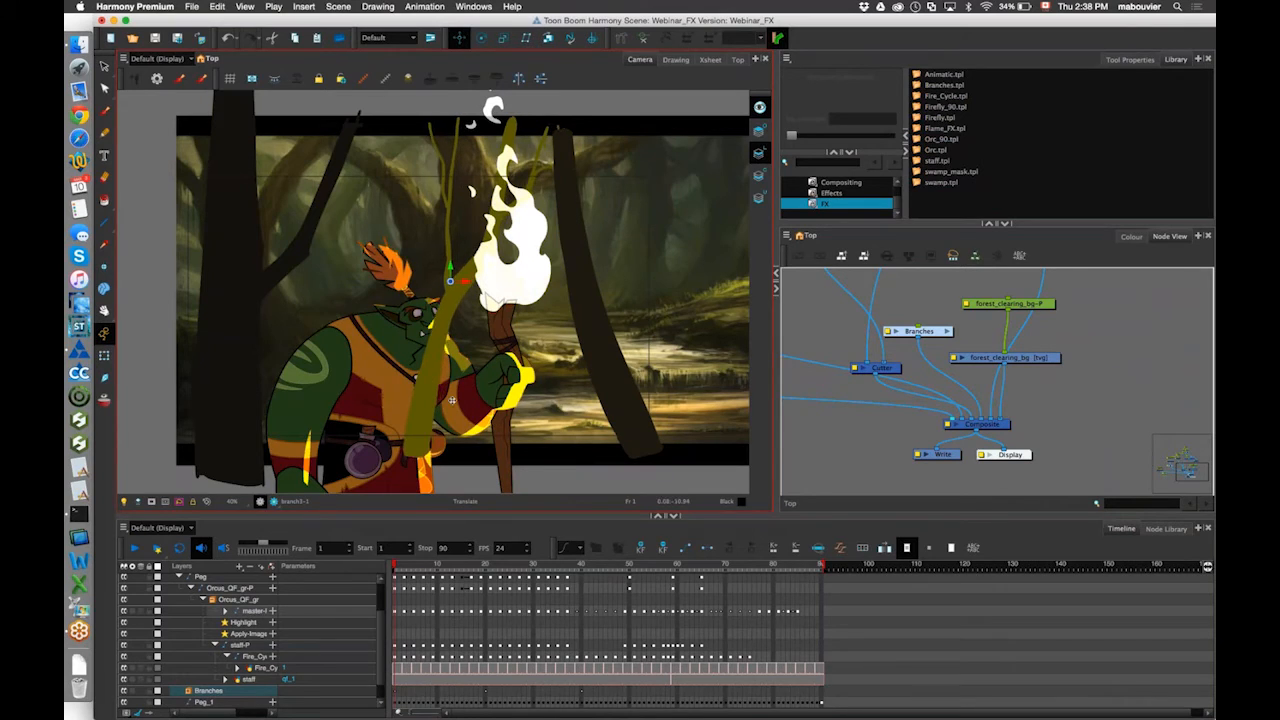
Add a Side view beside the timeline and zoom it out to show the camera cone and layer depths.
left_click(1203, 530)
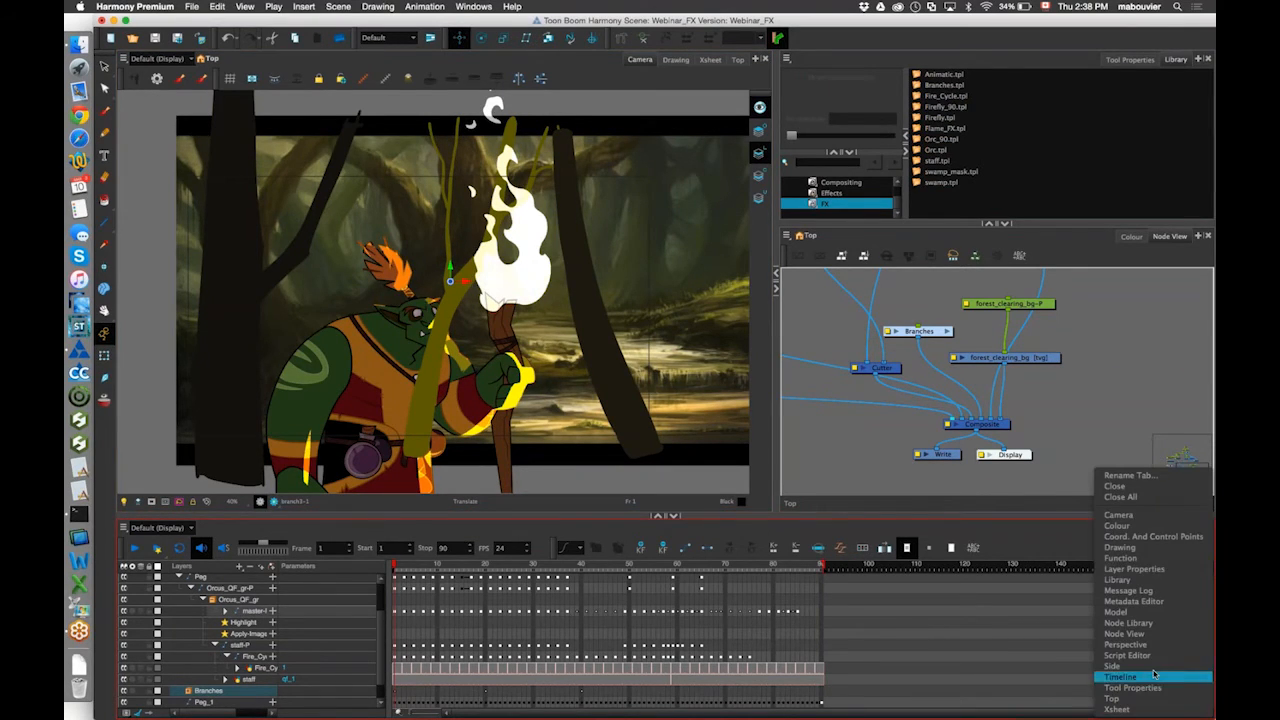
left_click(1150, 622)
key("space")
key("1")
key("1")
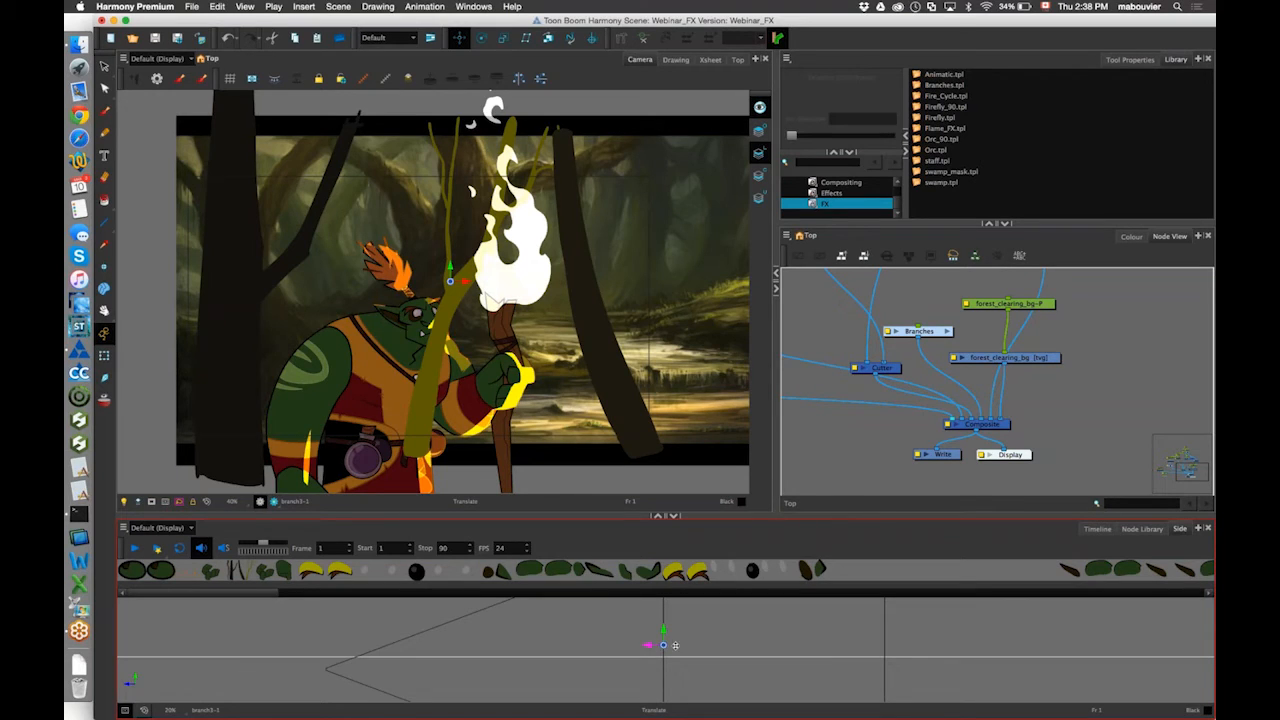
Try to push the thin forked branch farther from the camera in the Side view with Translate, and undo the moves.
left_click_drag(648, 645, 705, 624)
key("Escape")
key("super+s")
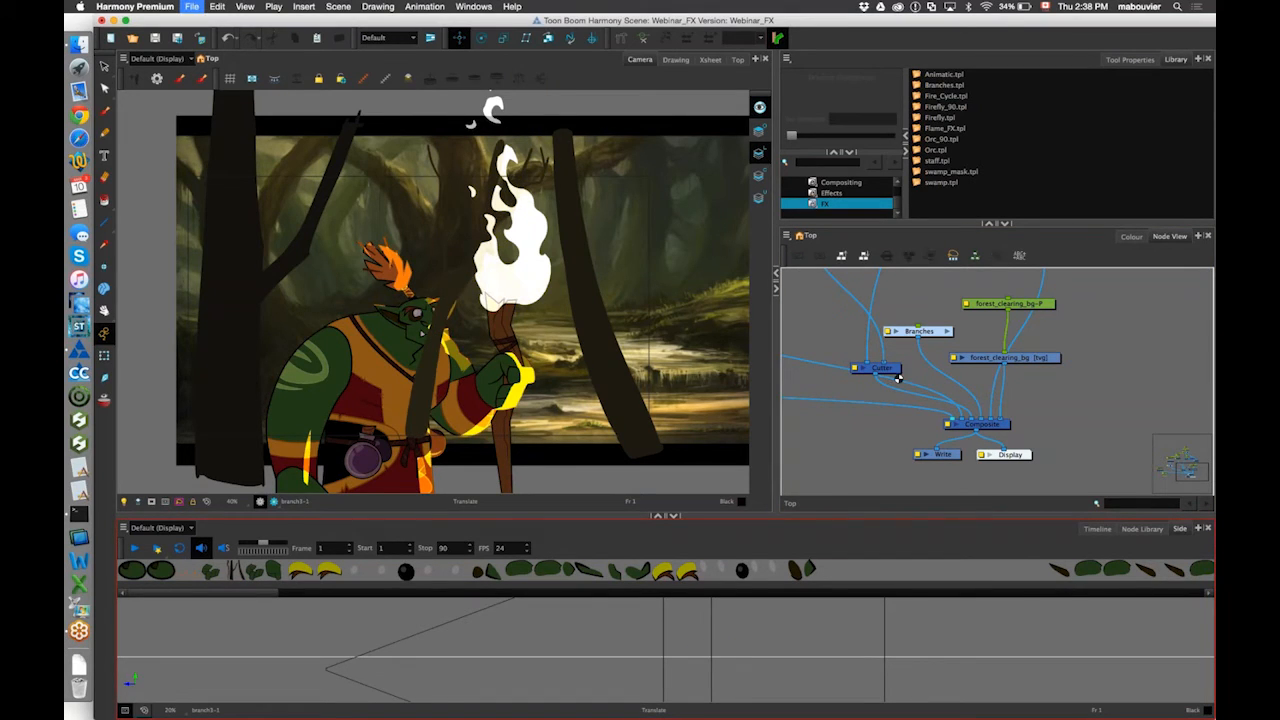
left_click(433, 363)
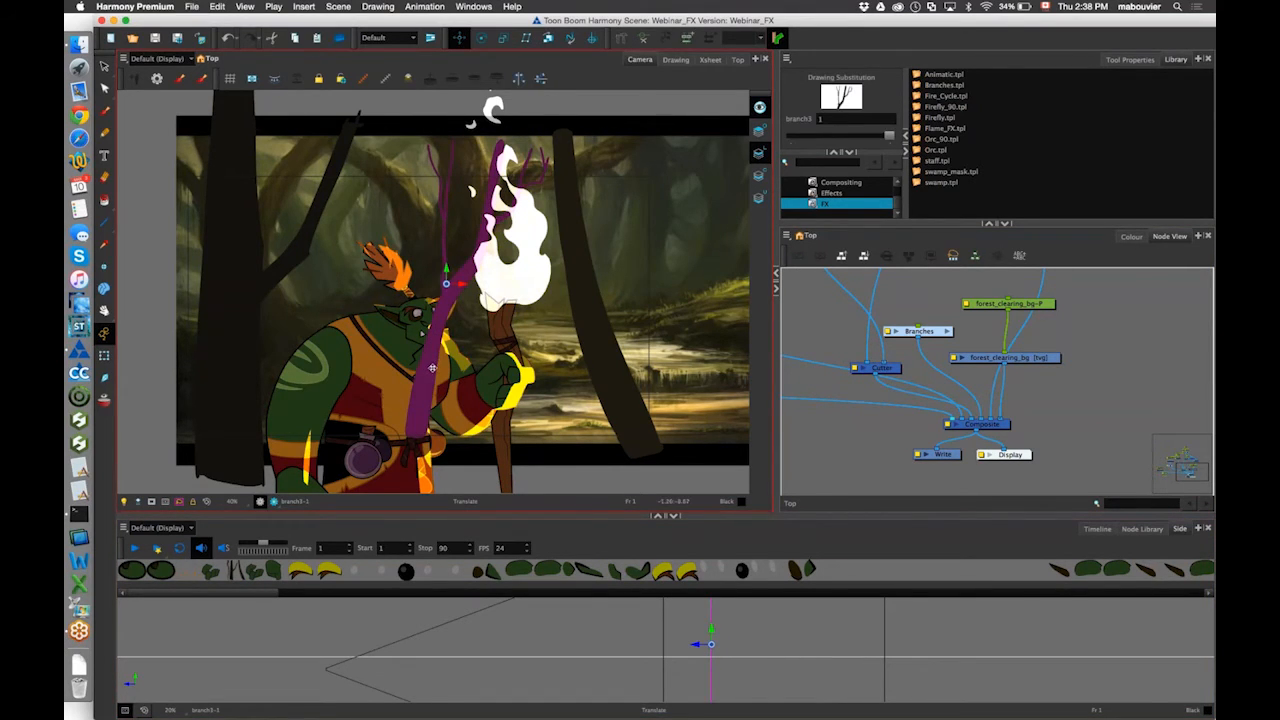
key("b")
mouse_move(732, 645)
left_mouse_down()
mouse_move(719, 659)
mouse_move(677, 645)
mouse_move(766, 651)
mouse_move(743, 657)
left_mouse_up()
key("super+z")
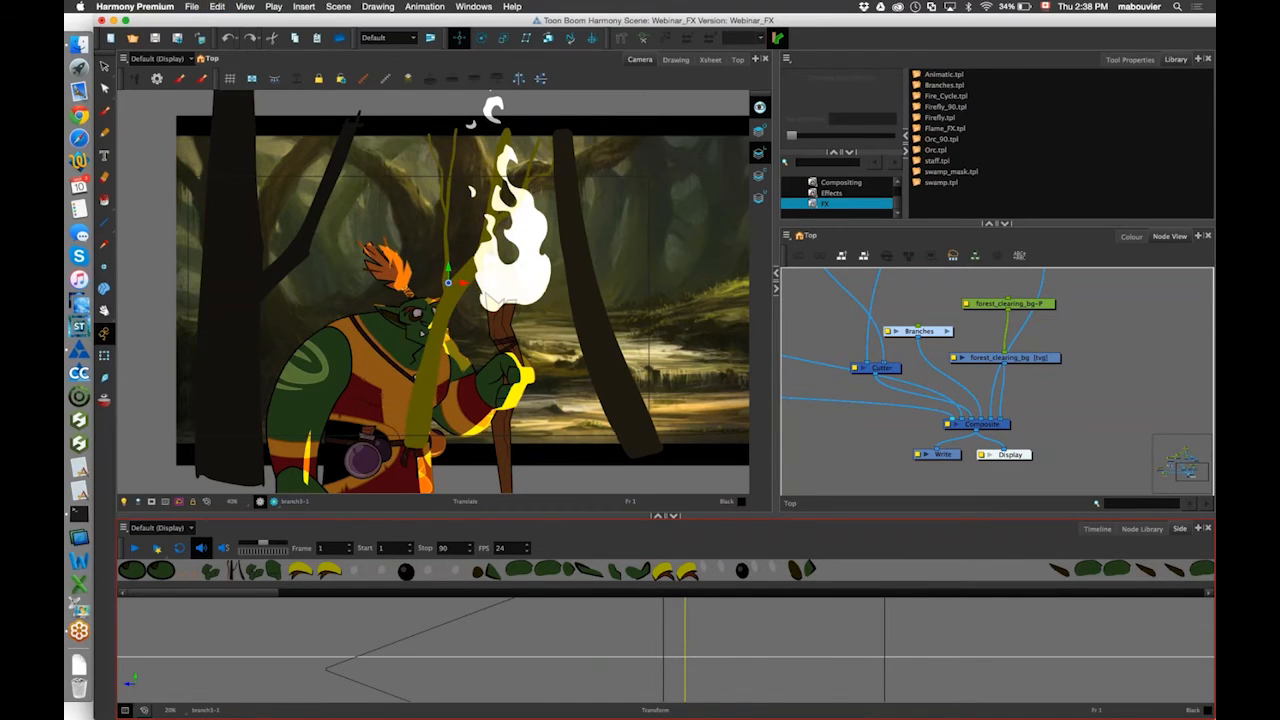
key("super+z")
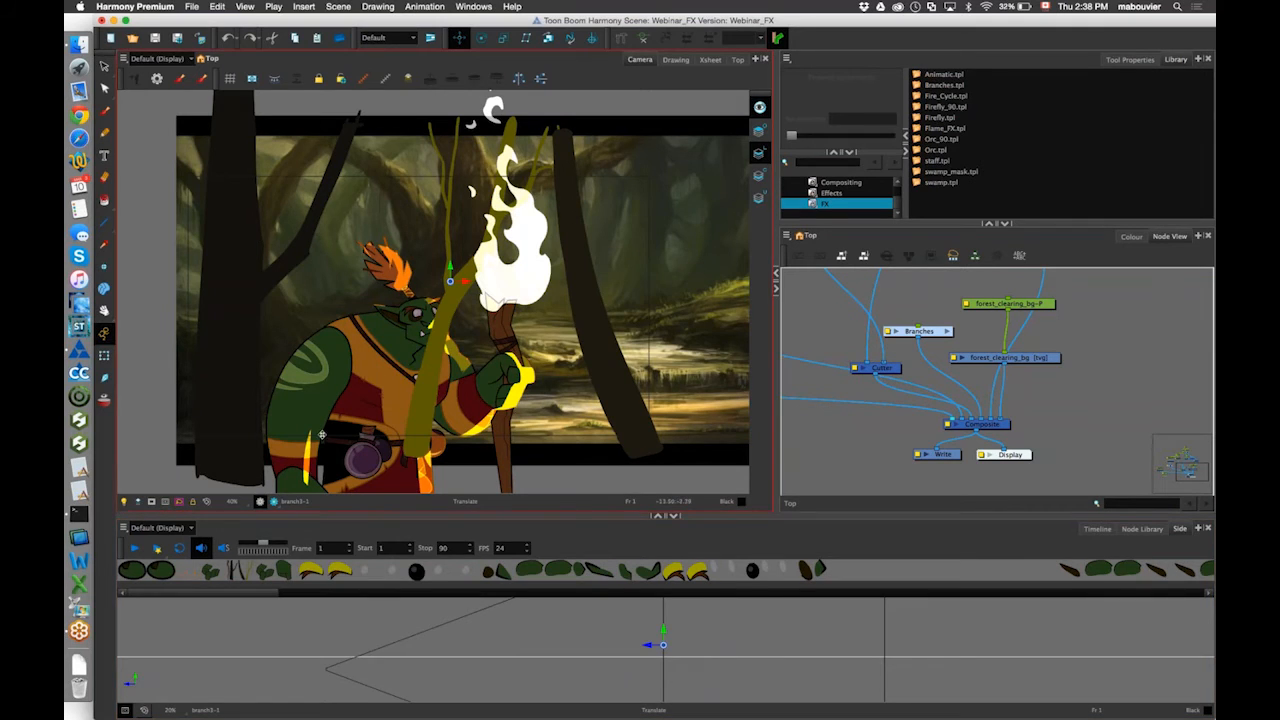
Push the thin forked branch away from the camera in the Side view with the Maintain Size tool.
left_click(1097, 530)
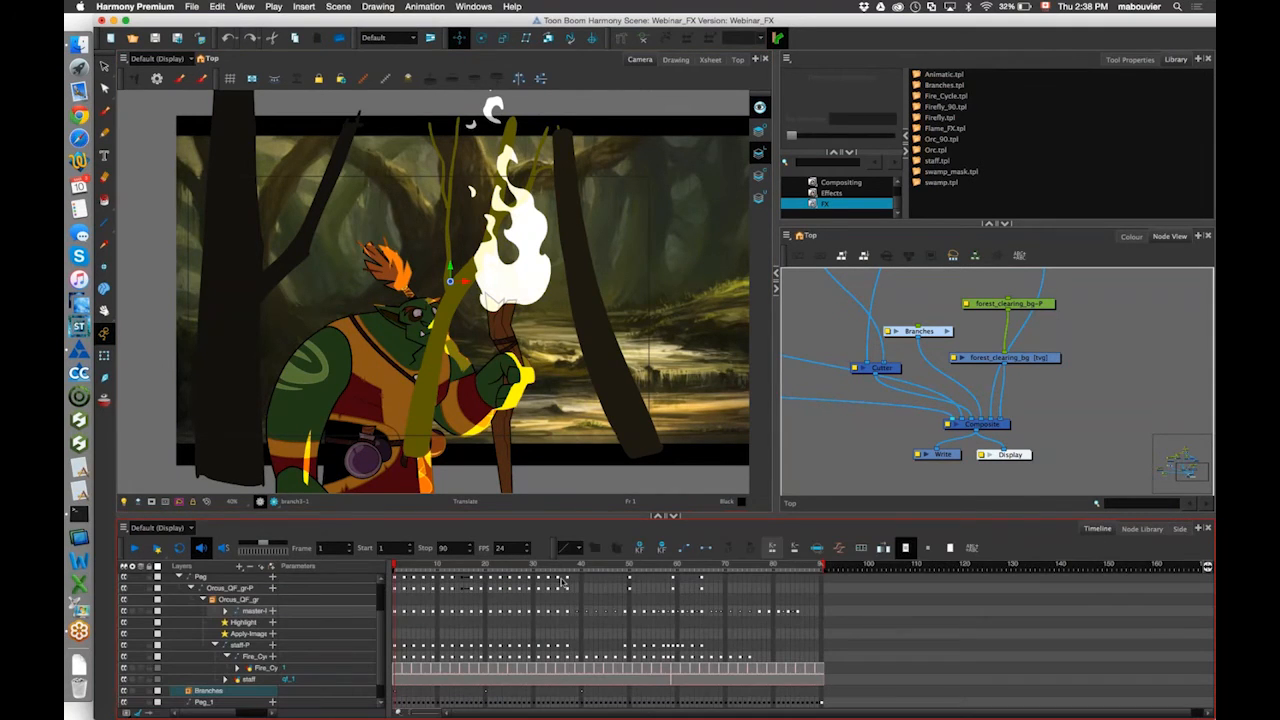
left_click(1181, 529)
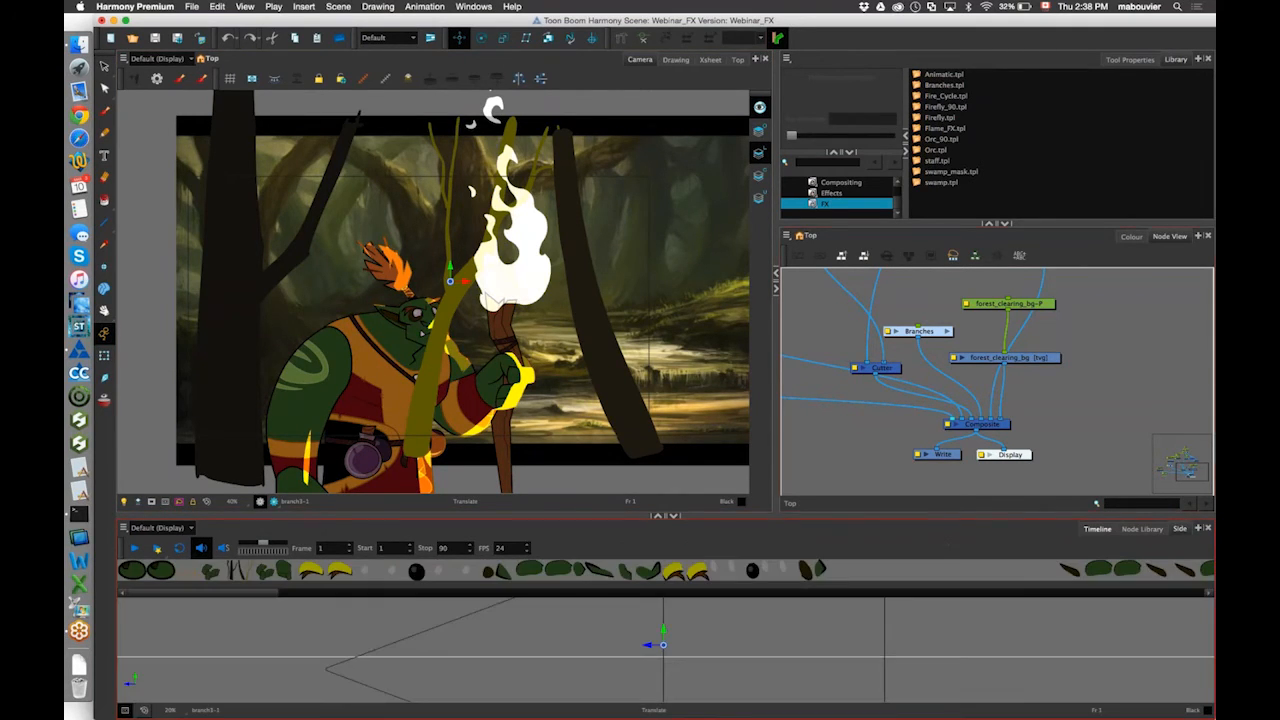
left_click(547, 38)
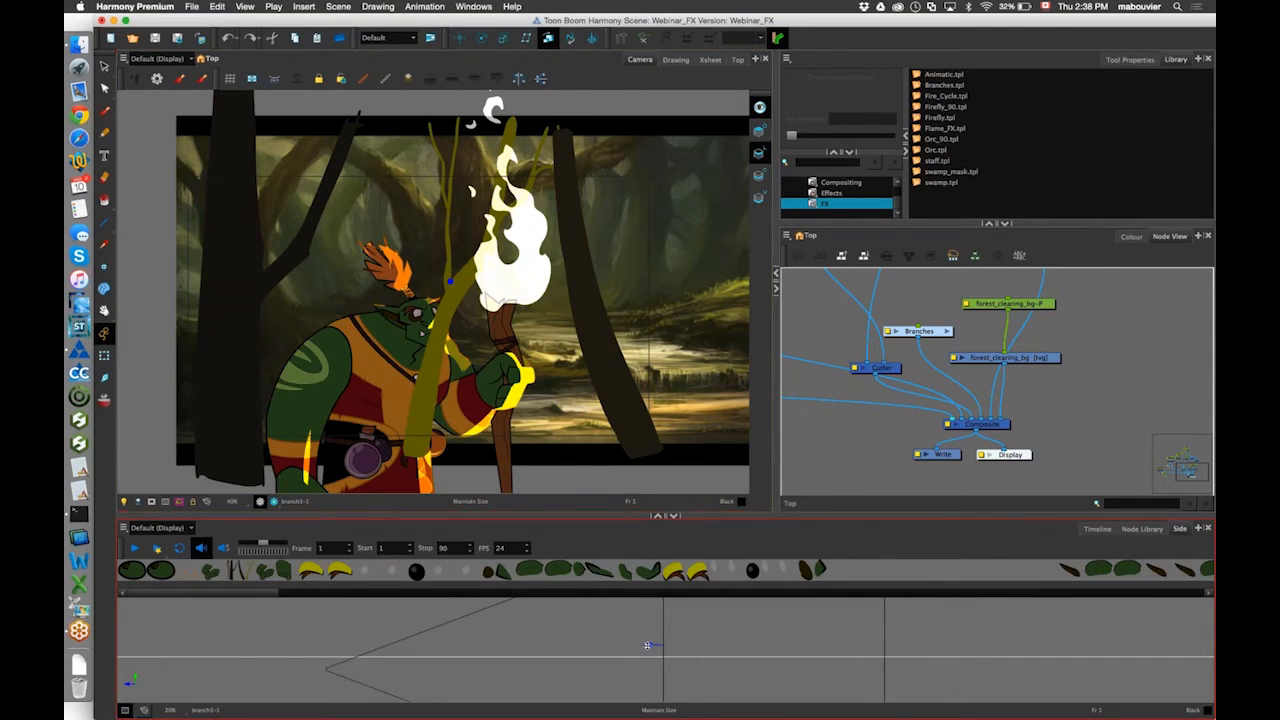
left_click_drag(684, 645, 706, 642)
Bring the curved trunk closer to the camera in the Side view with the Maintain Size tool.
left_click(647, 425)
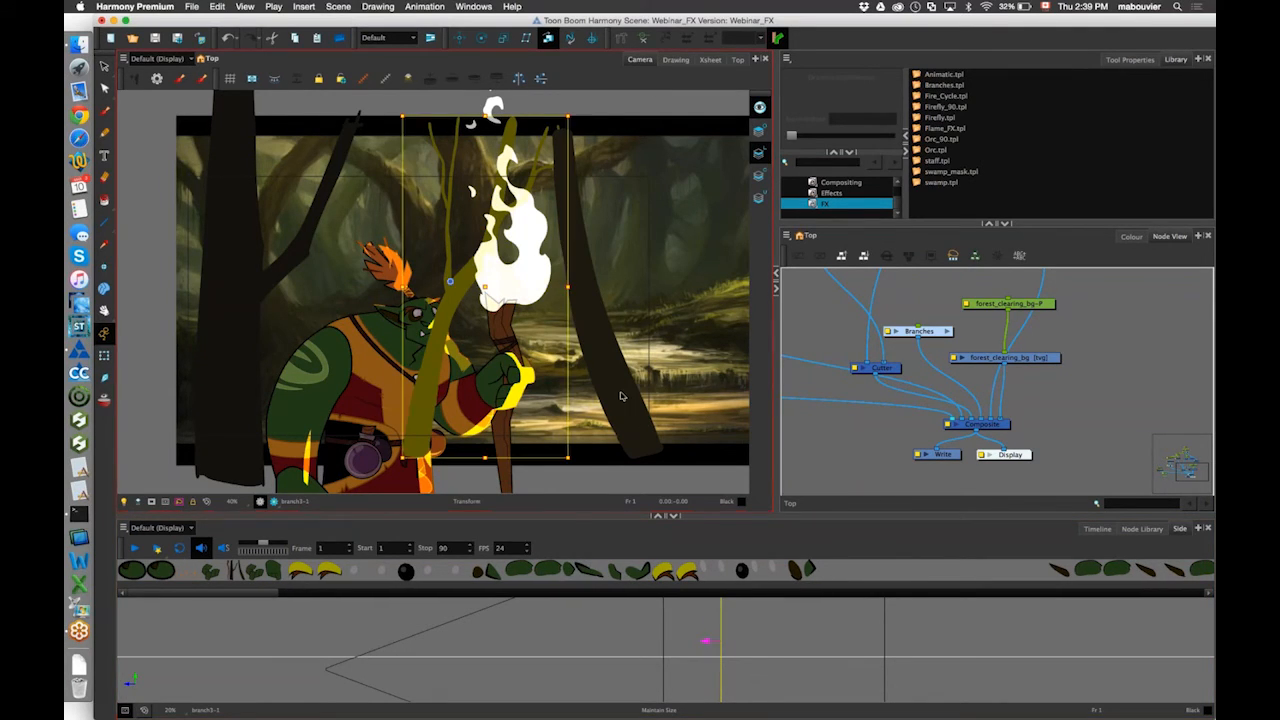
key("b")
left_click(663, 643)
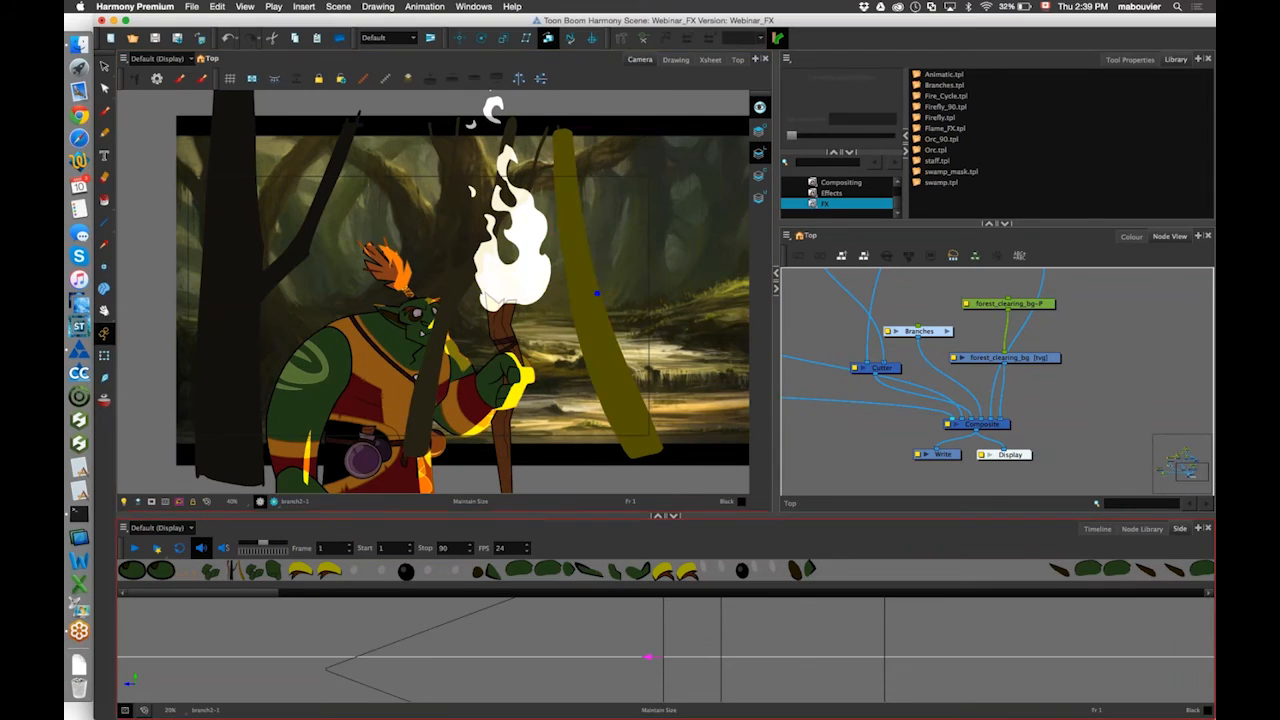
left_click_drag(607, 657, 640, 652)
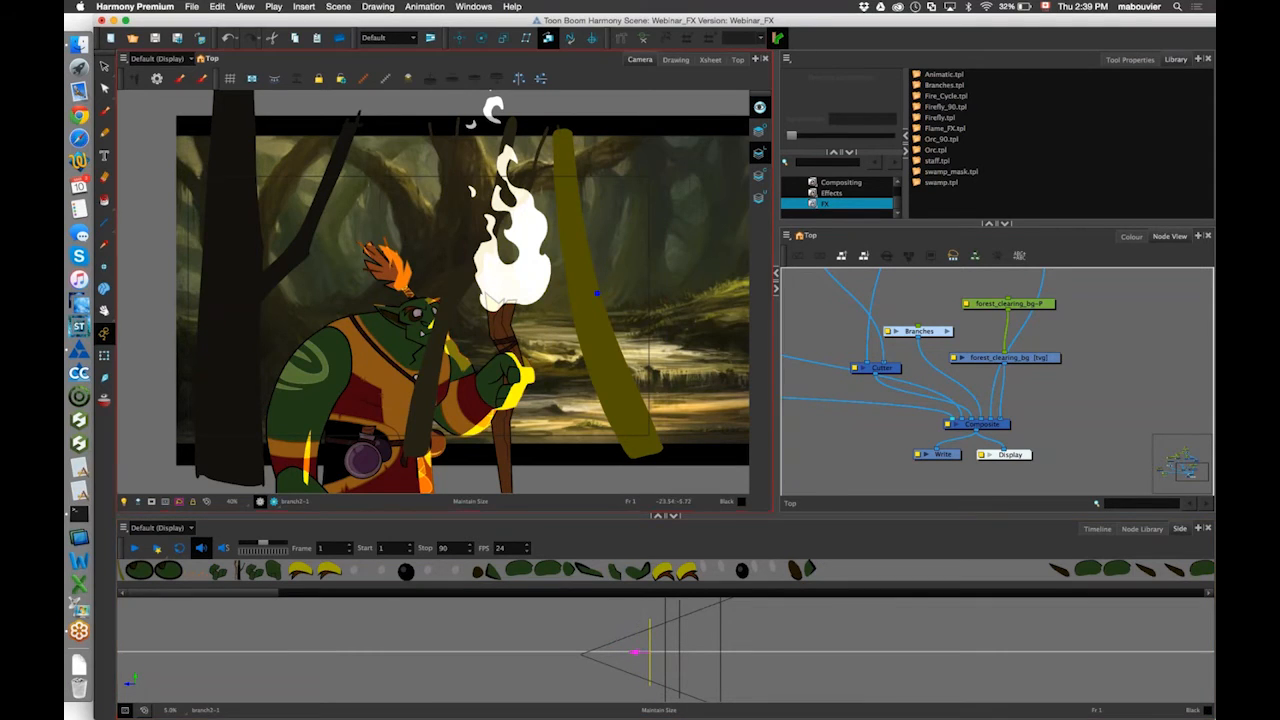
Bring the large trunk with the side branch closer to the camera in the Side view with the Maintain Size tool.
left_click(243, 277)
left_click_drag(649, 650, 649, 659)
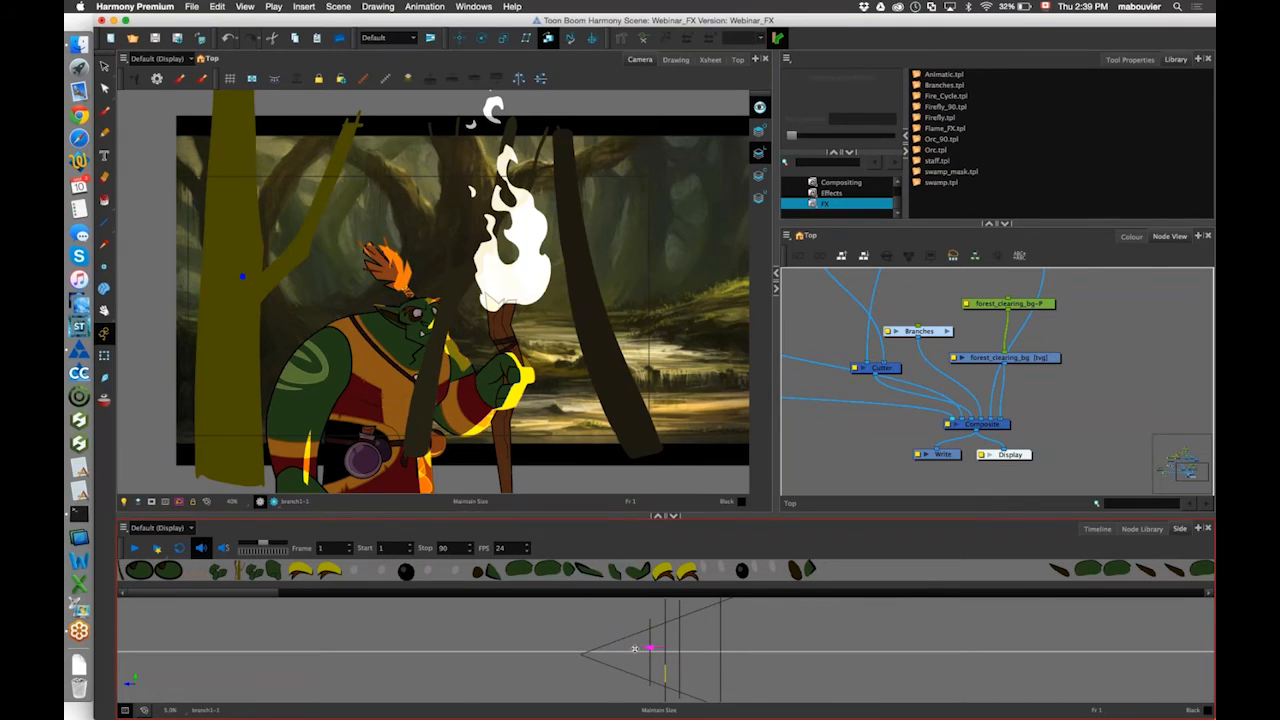
left_click_drag(634, 649, 629, 648)
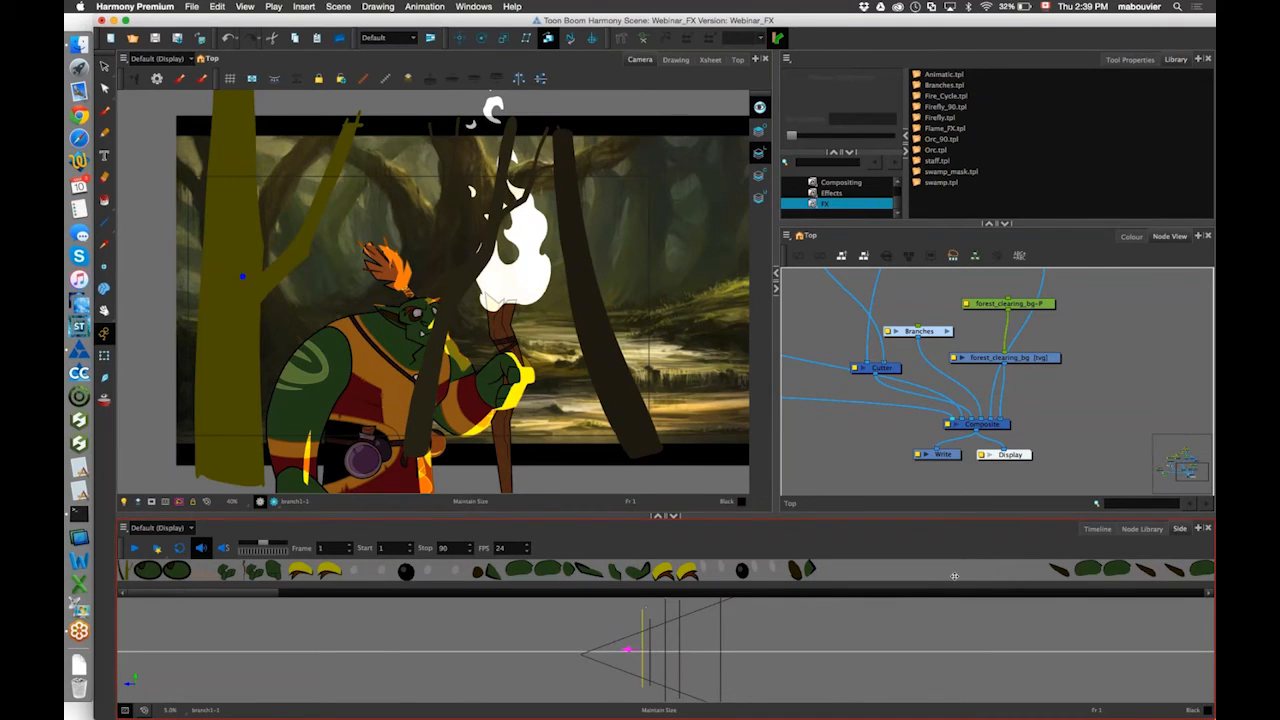
left_click(1097, 528)
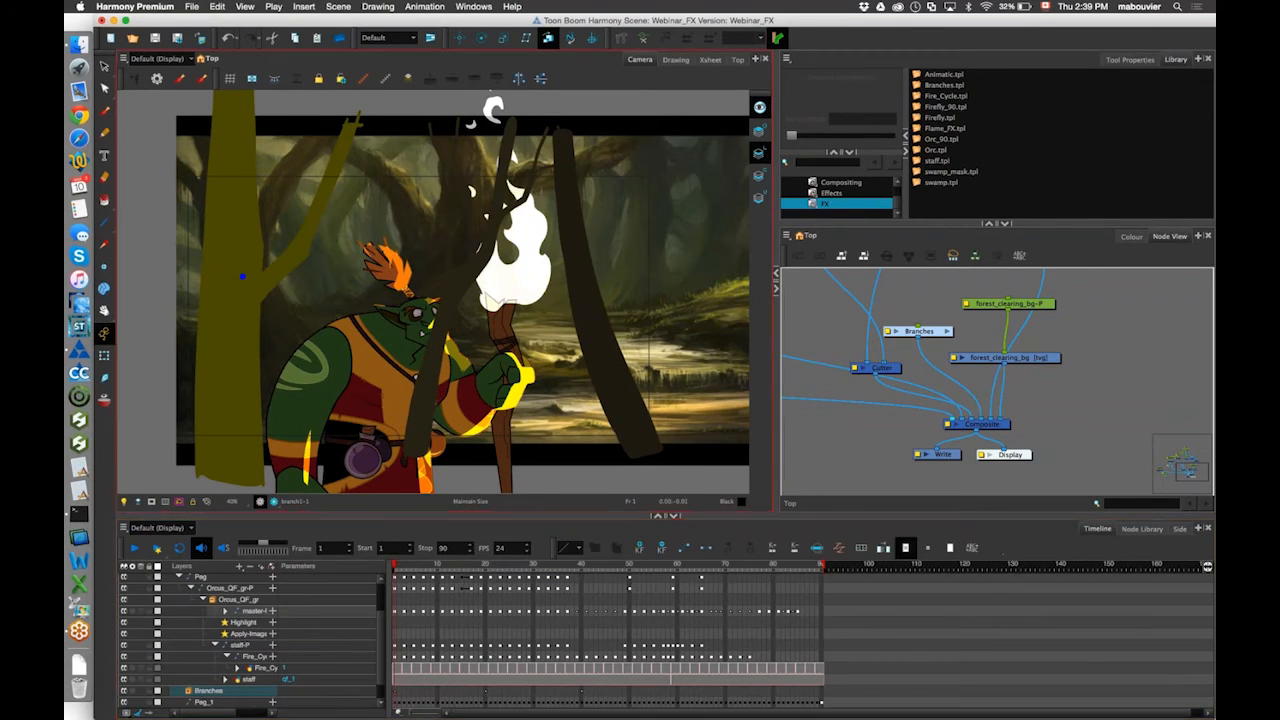
Mask the area outside the camera frame and scrub the opening frames to check the branches.
left_click(834, 324)
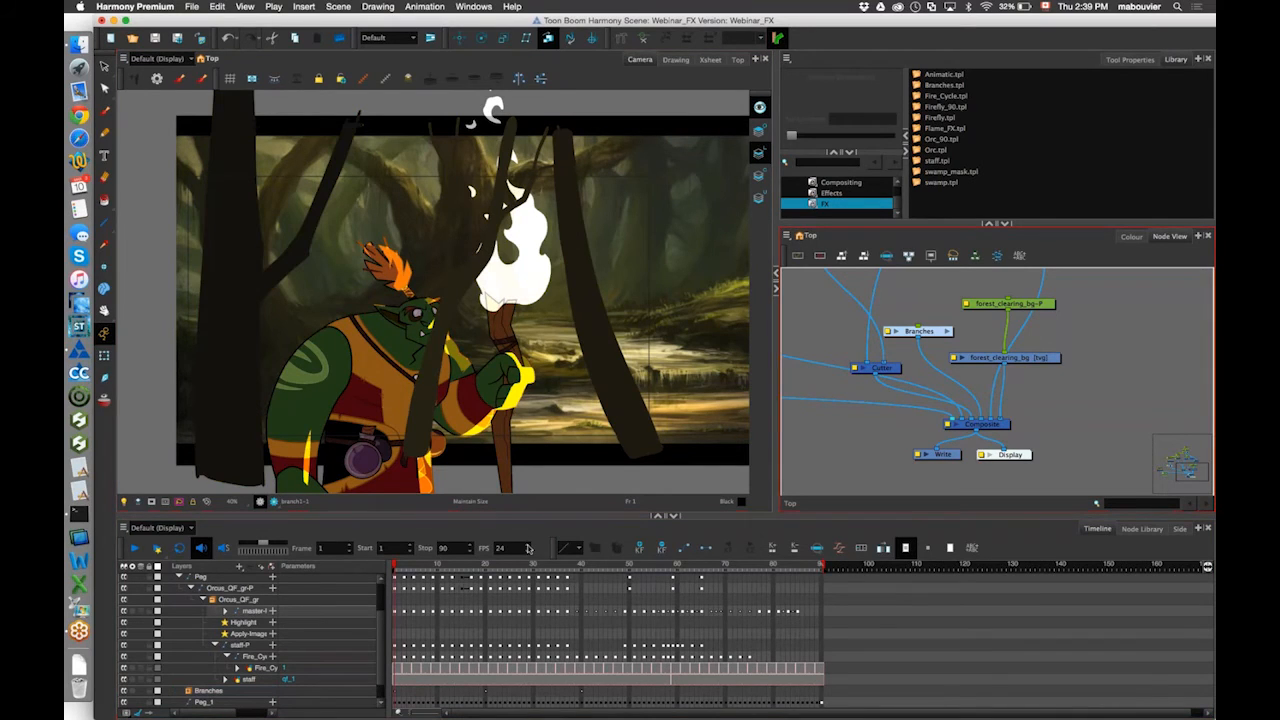
scroll(370, 445, "up", 1)
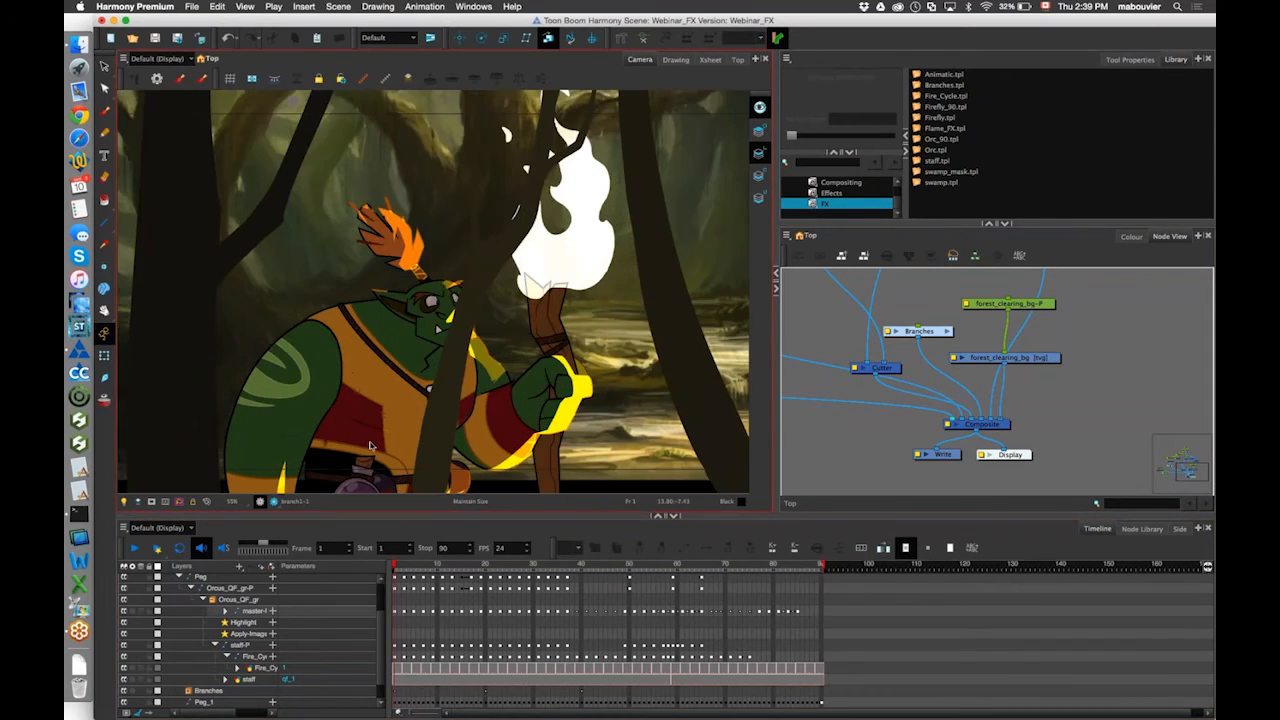
left_click(152, 502)
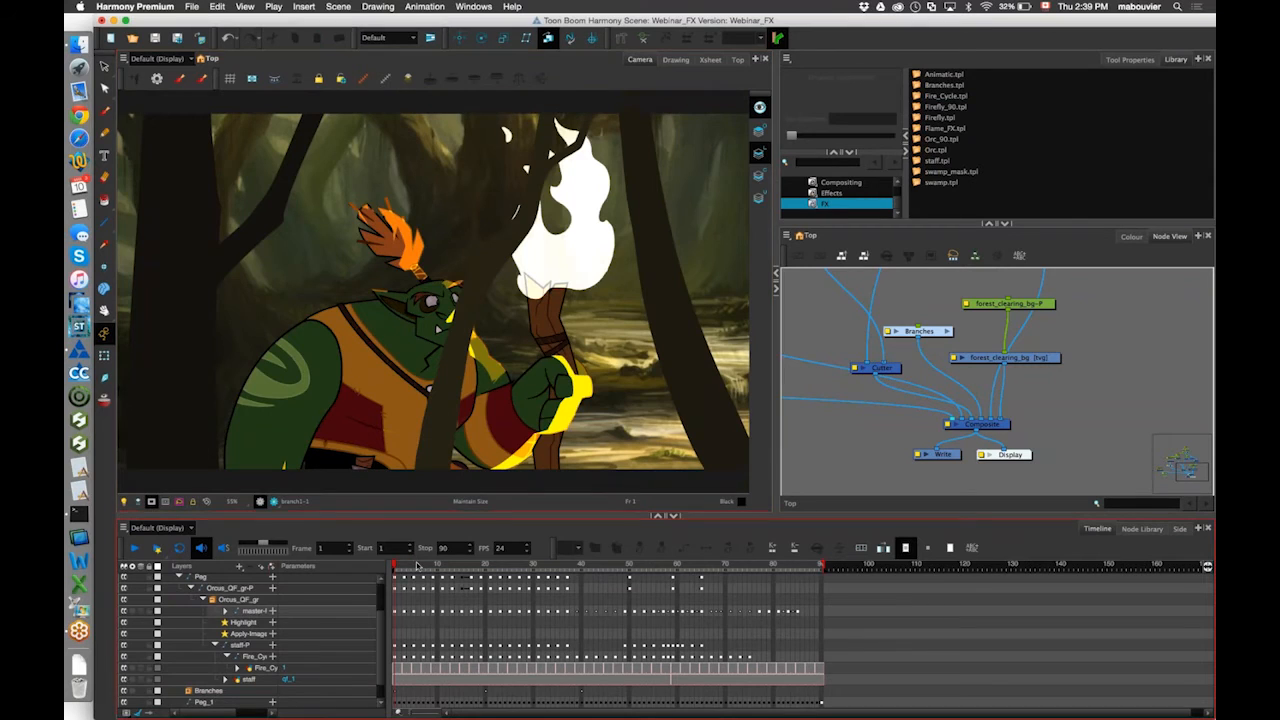
mouse_move(409, 566)
left_mouse_down()
mouse_move(577, 571)
mouse_move(394, 568)
left_mouse_up()
Set the Composite inside the Branches group to Pass Through mode and return to the top-level network.
left_click(857, 399)
left_click_drag(857, 399, 851, 411)
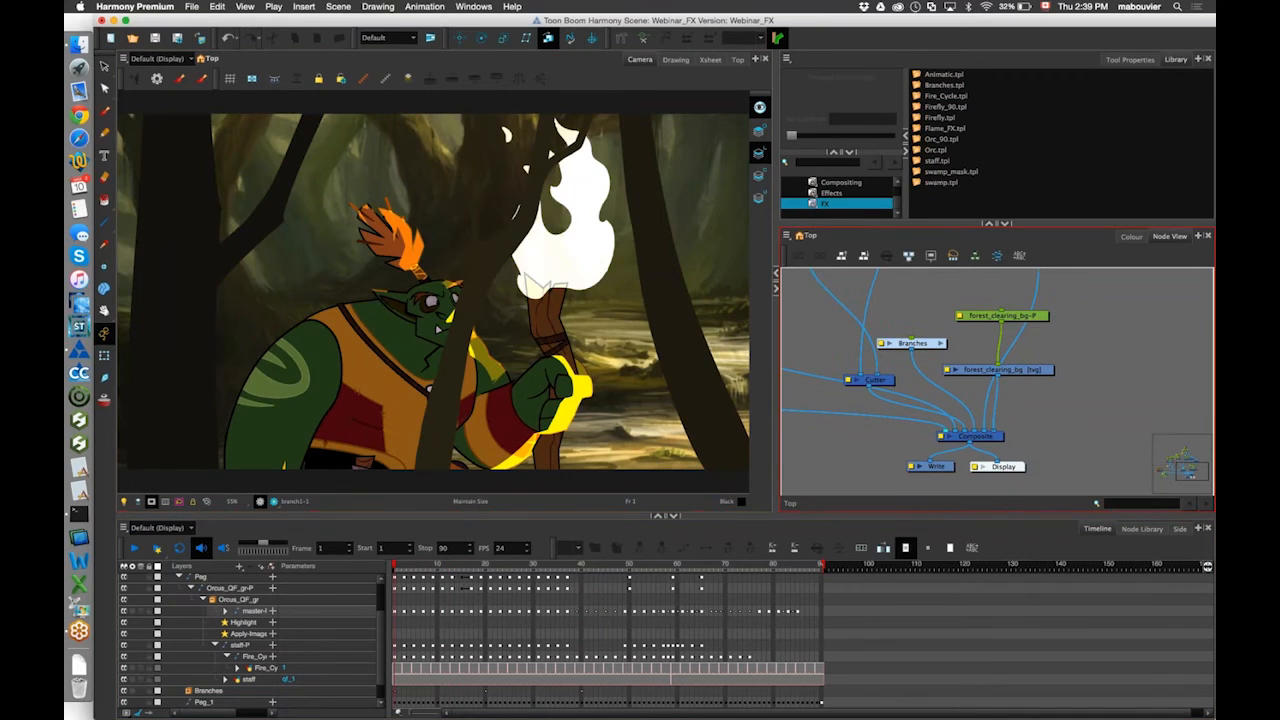
double_click(924, 346)
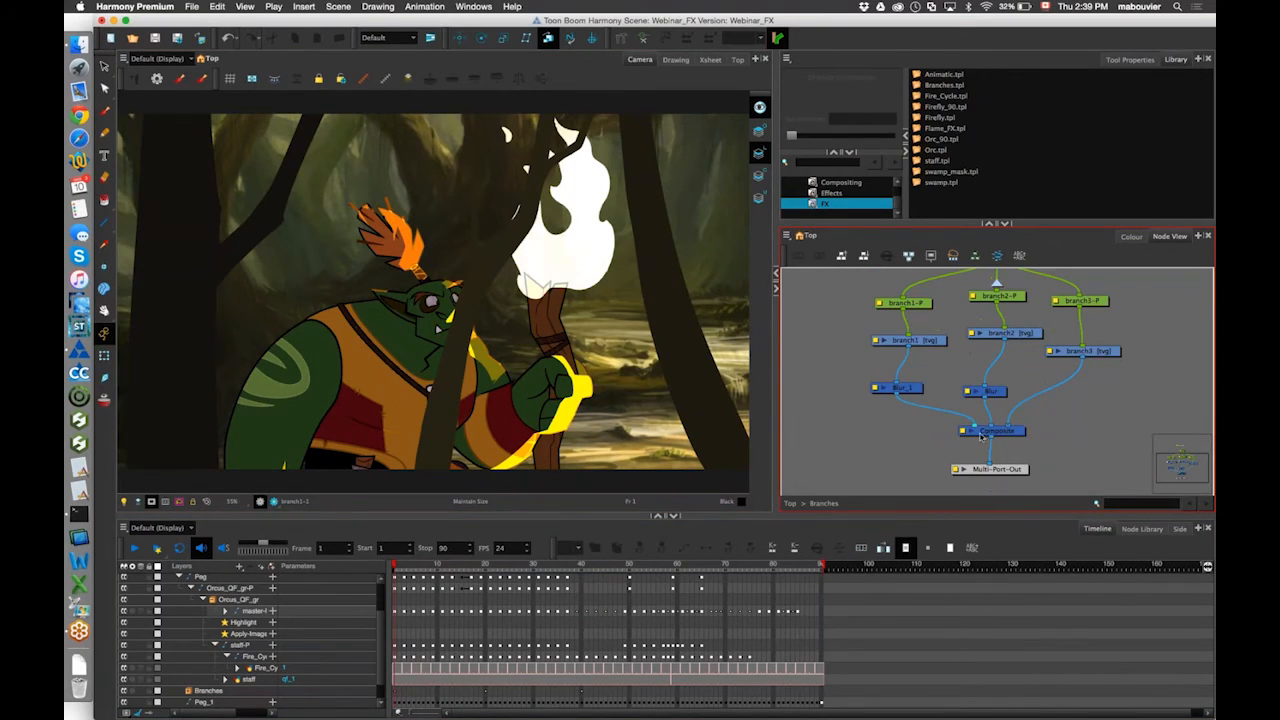
double_click(982, 436)
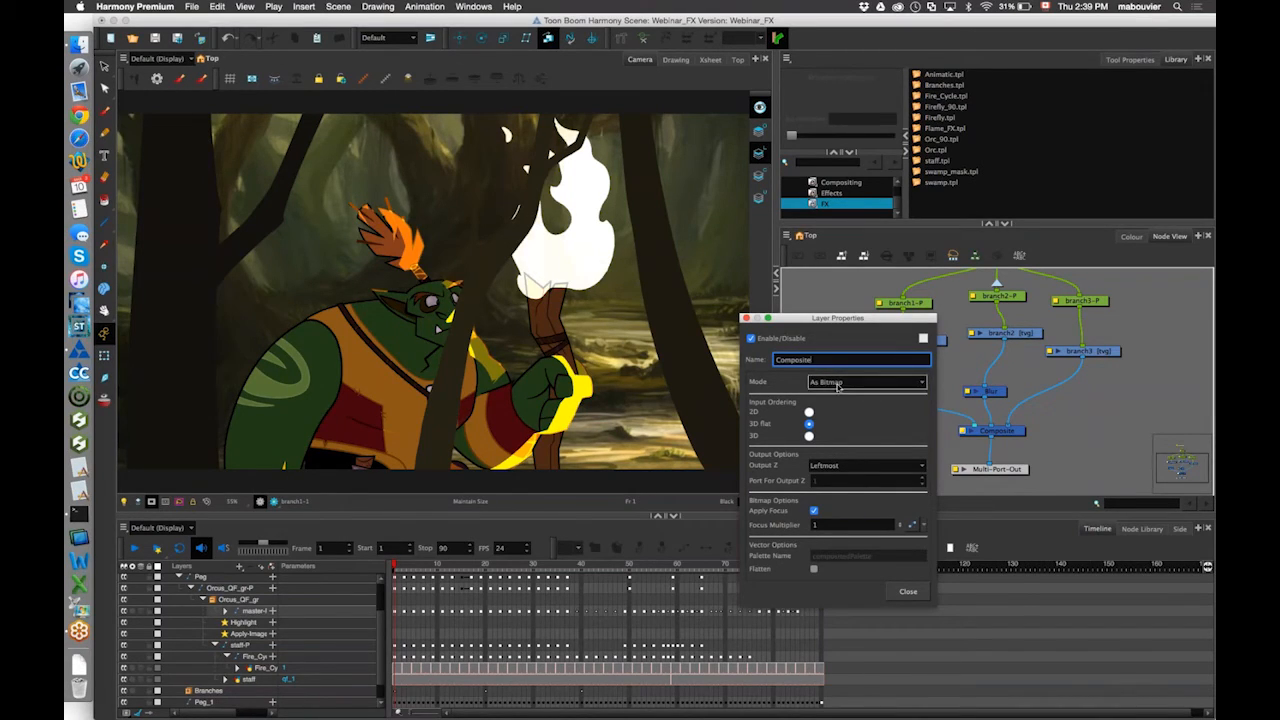
left_click(846, 386)
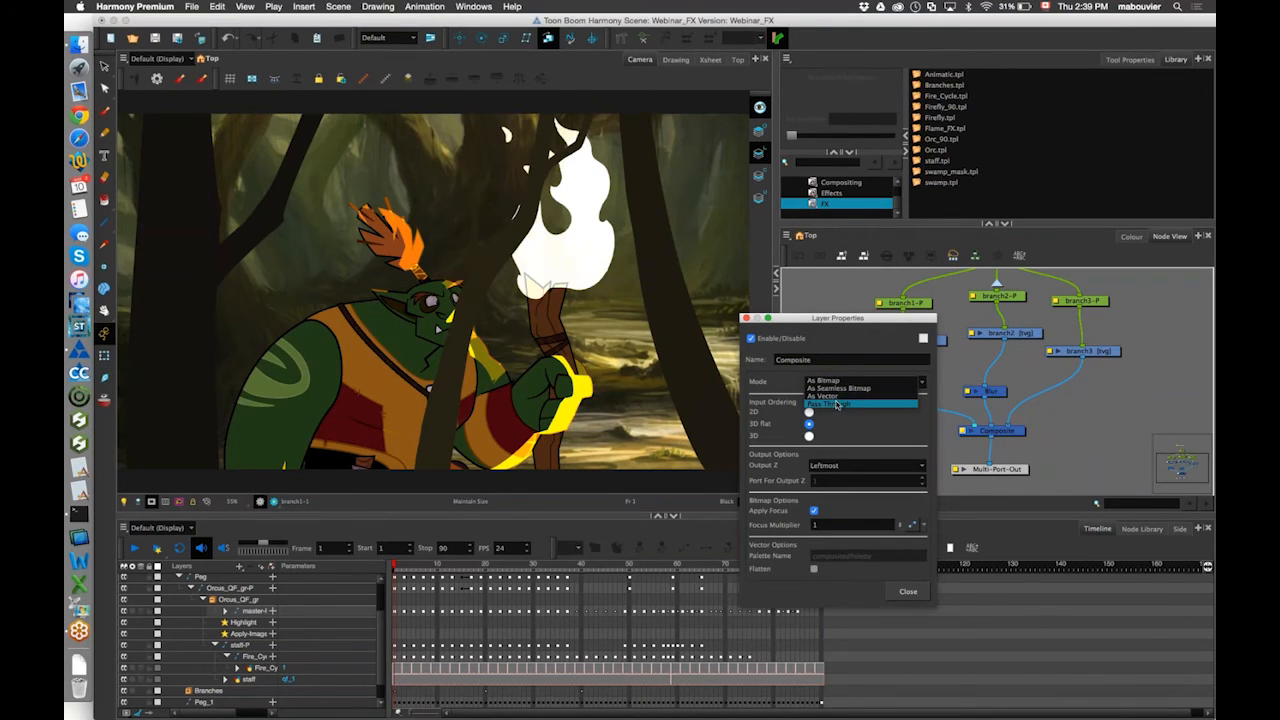
left_click(837, 404)
left_click(910, 591)
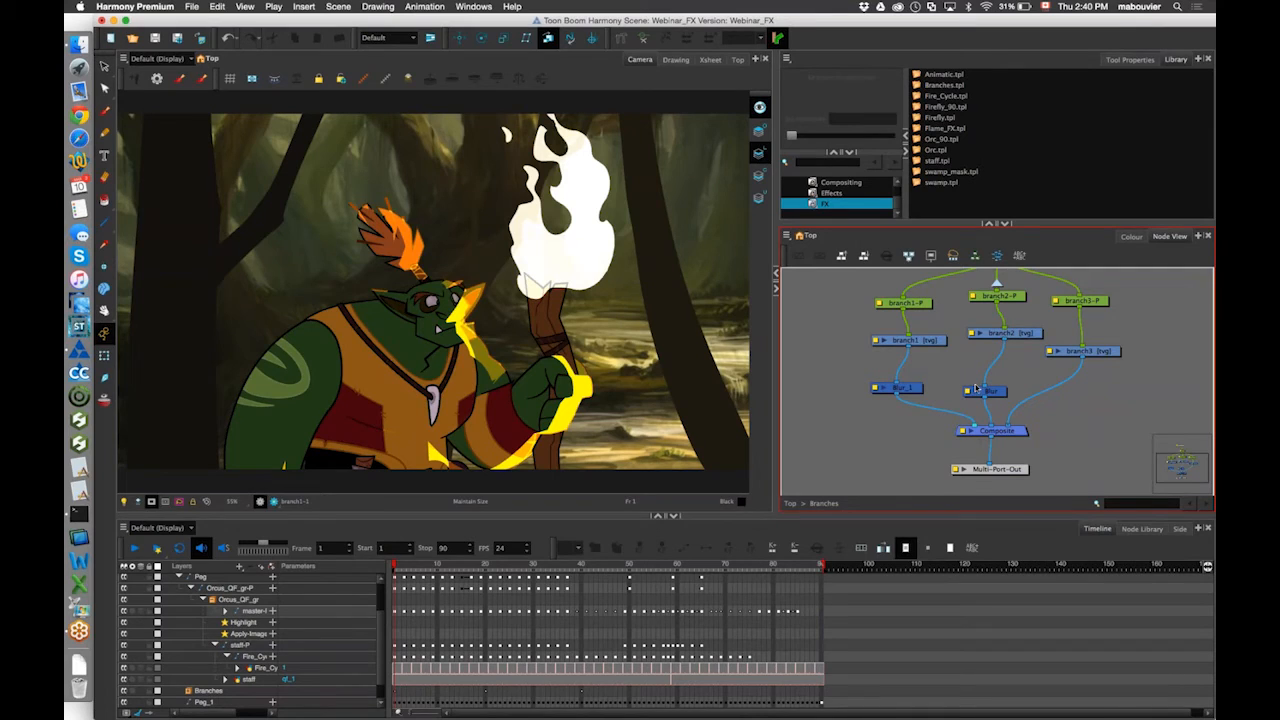
left_click(790, 503)
Play the scene and scrub to frame 72 to check how long the branches stay exposed.
left_click(135, 548)
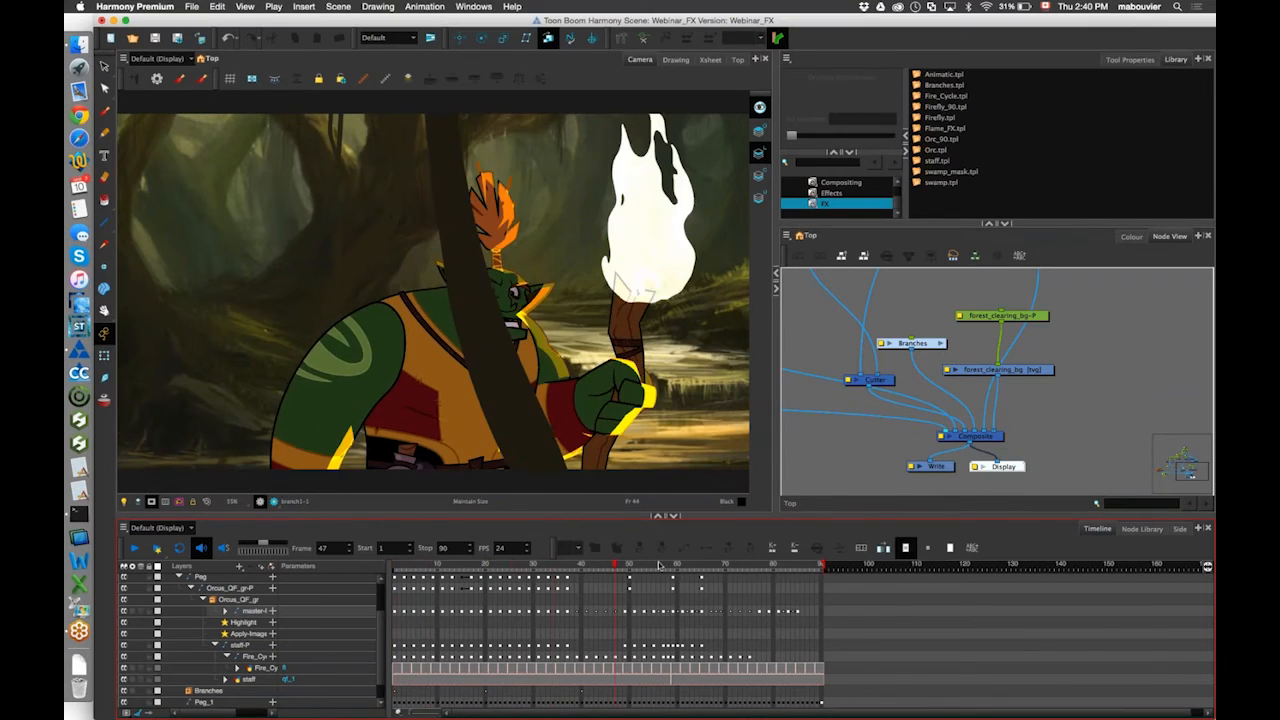
left_click(614, 566)
left_click(104, 356)
left_click(483, 369)
left_click(617, 566)
left_click_drag(617, 567, 735, 573)
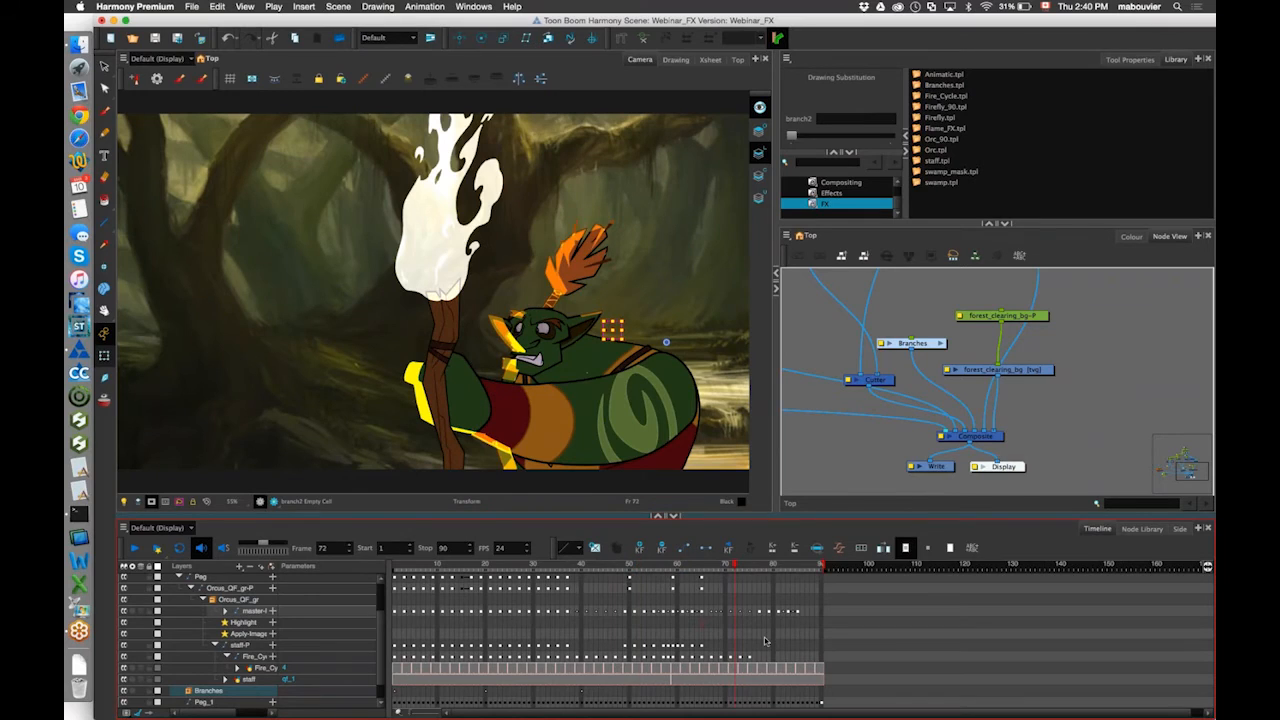
Extend the exposure of branch1, branch2 and branch3 to frame 90.
key("o")
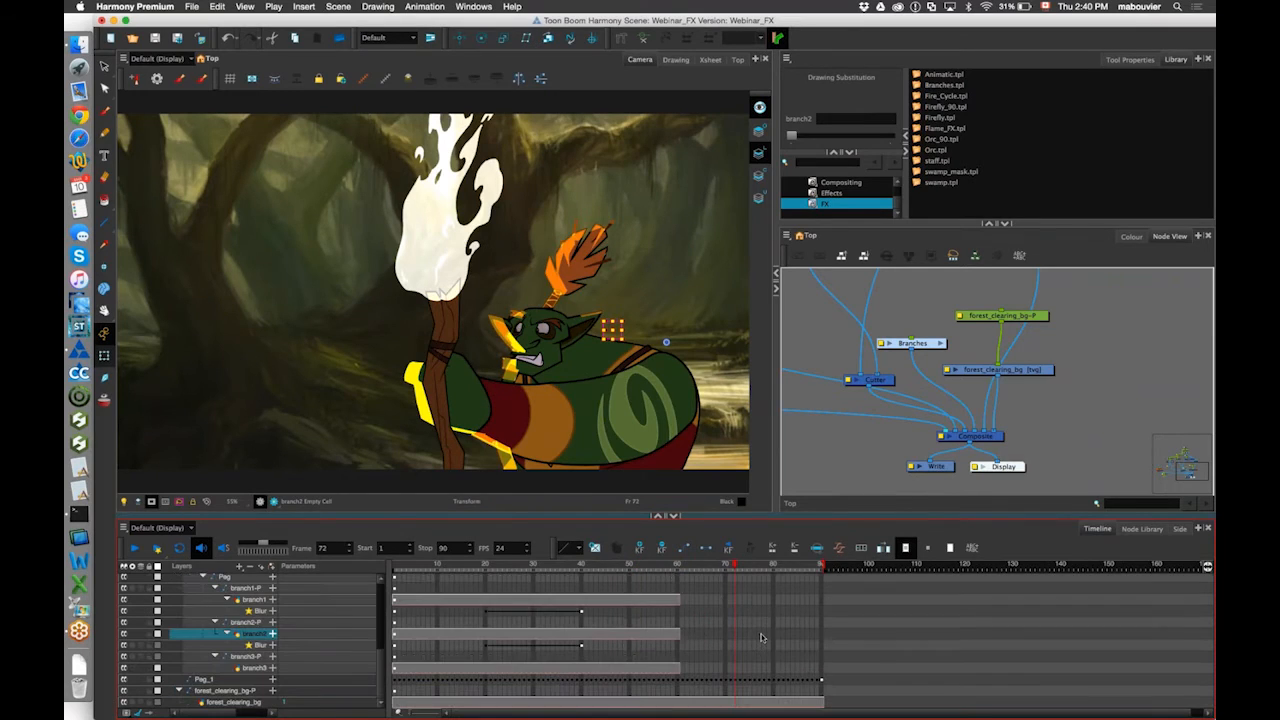
left_click(821, 603)
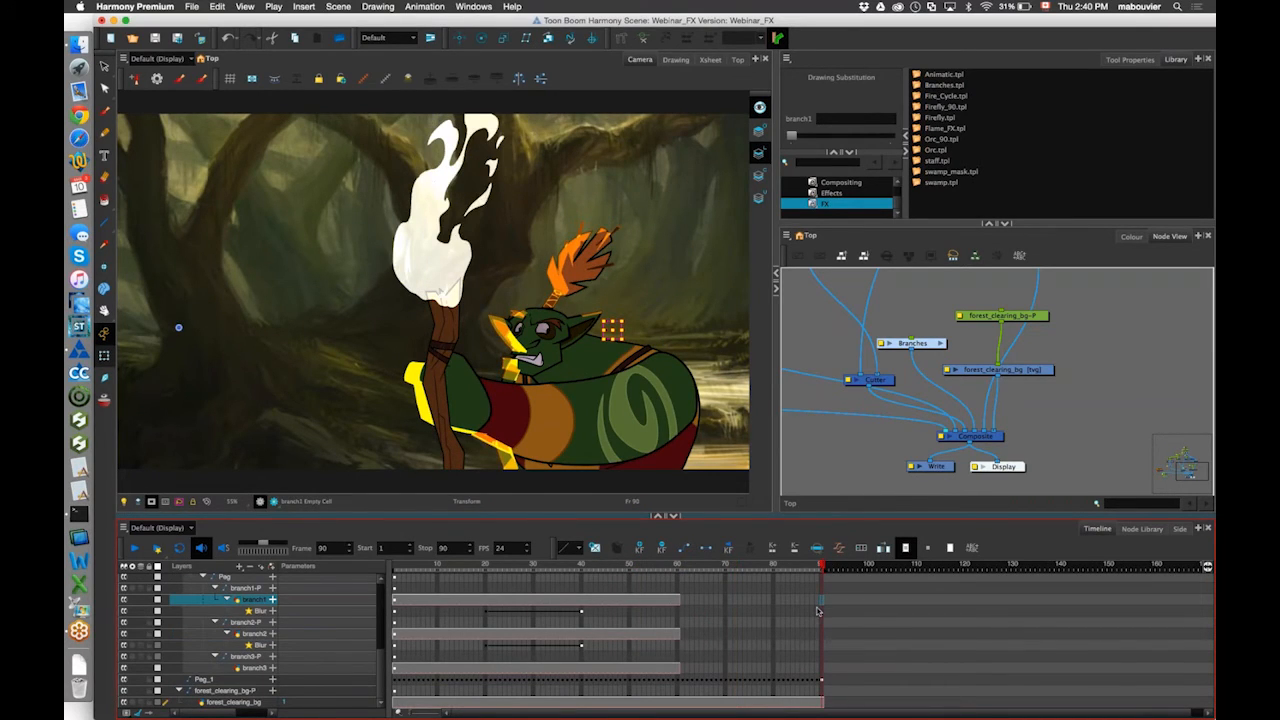
key("F5")
left_click(822, 635)
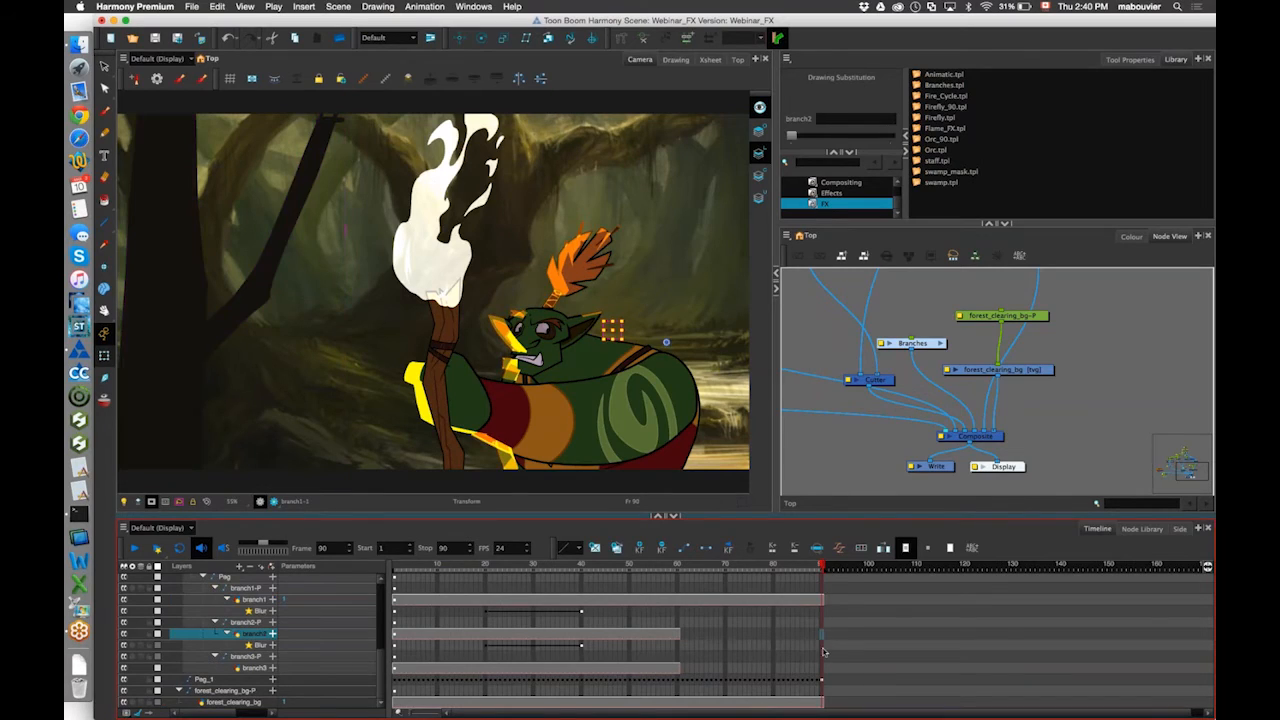
key("F5")
left_click(823, 669)
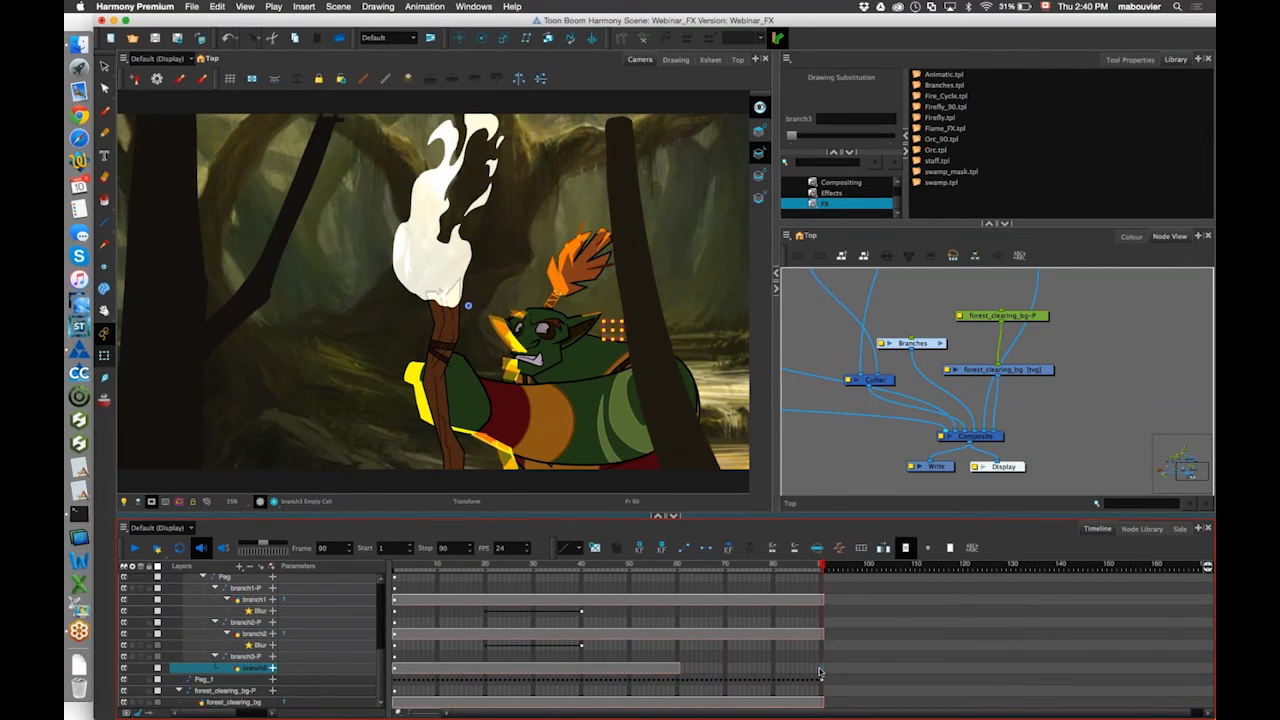
key("F5")
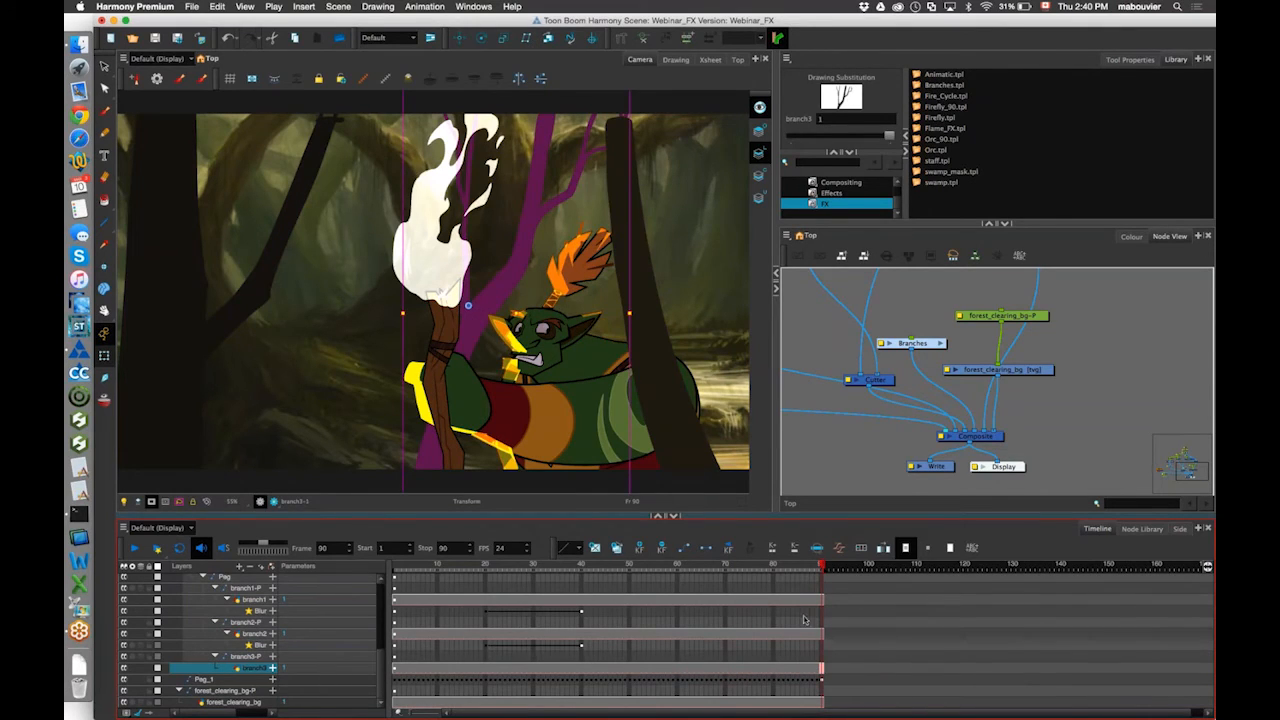
Add a Perspective view and rotate the scene to examine the depth spacing of the layers.
left_click_drag(772, 568, 264, 534)
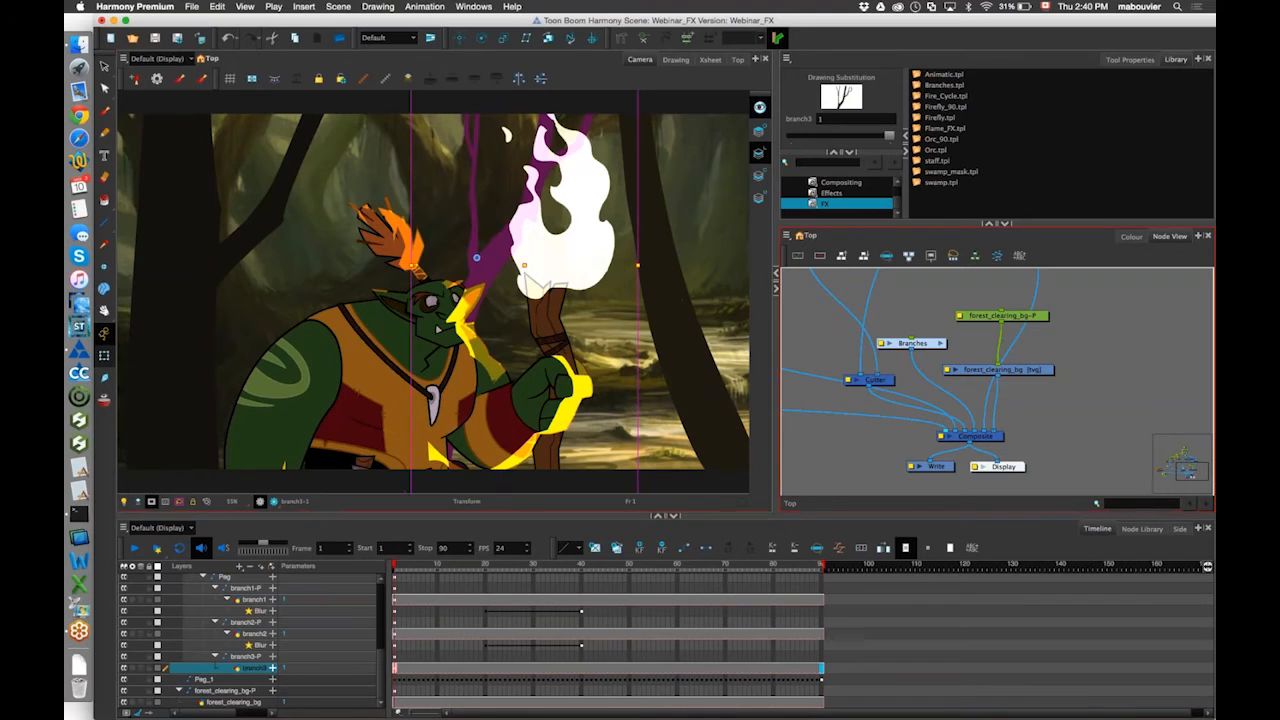
left_click(1085, 415)
key("1")
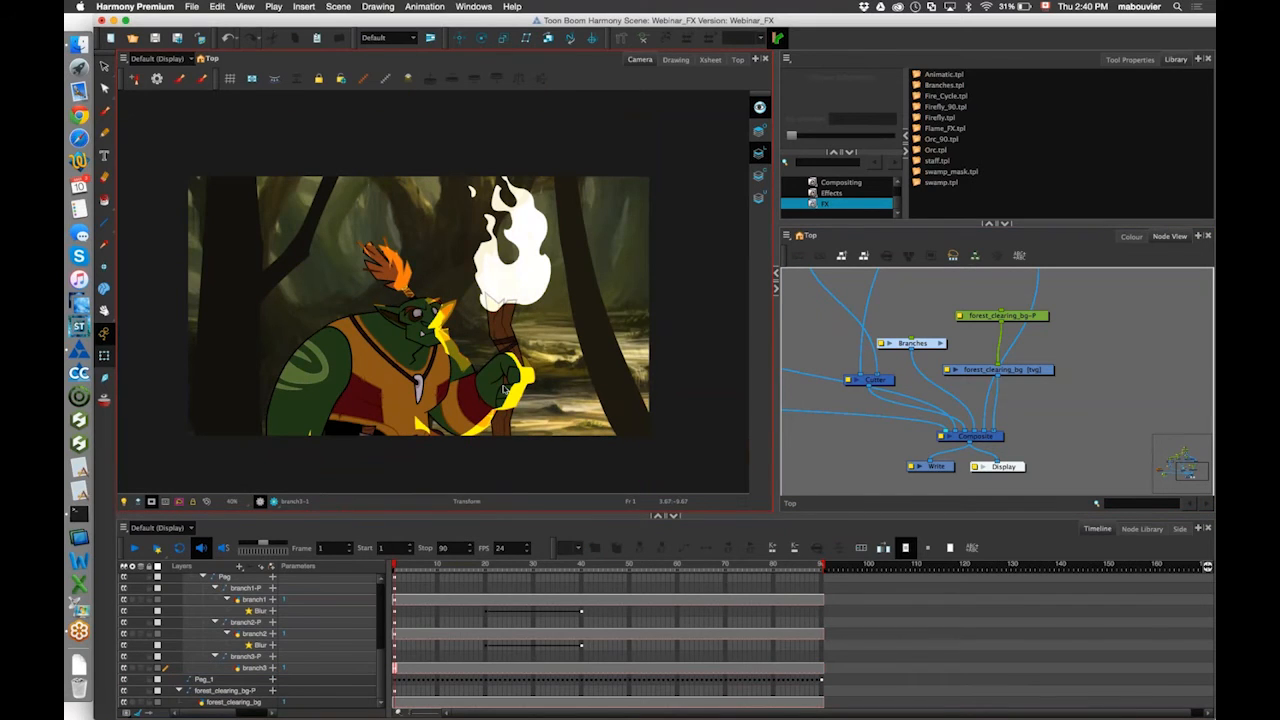
left_click(755, 59)
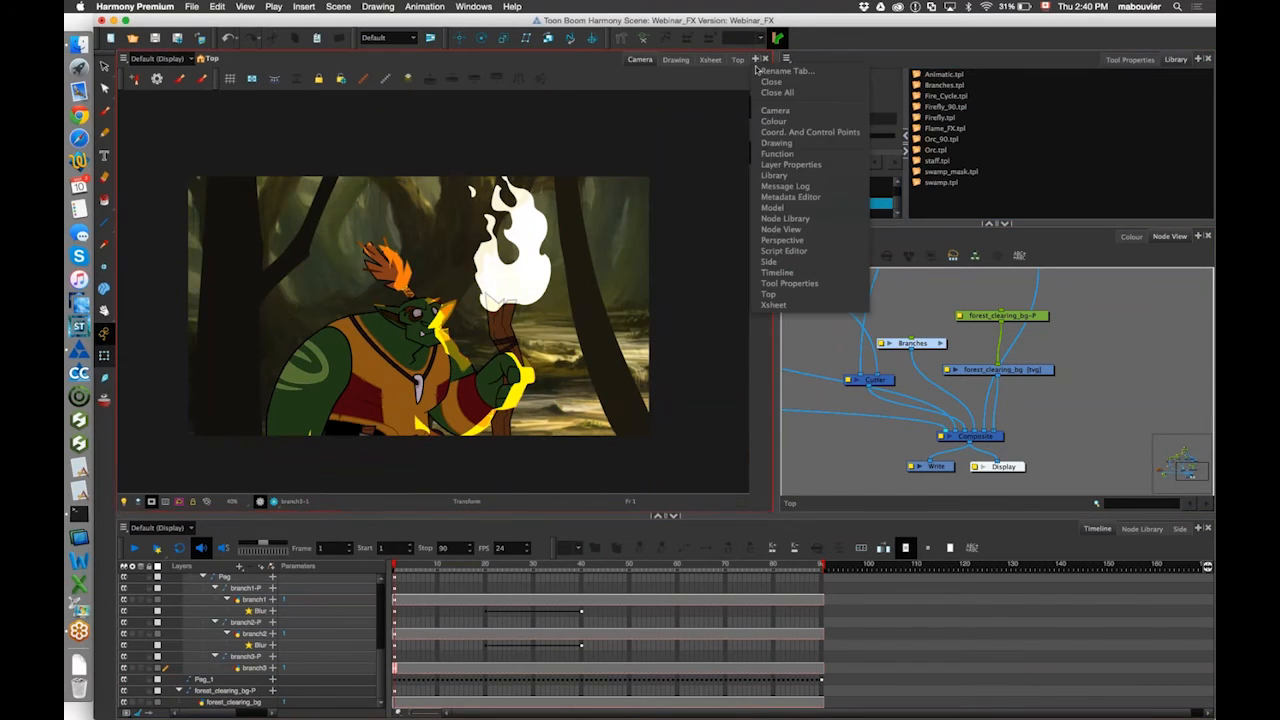
left_click(782, 240)
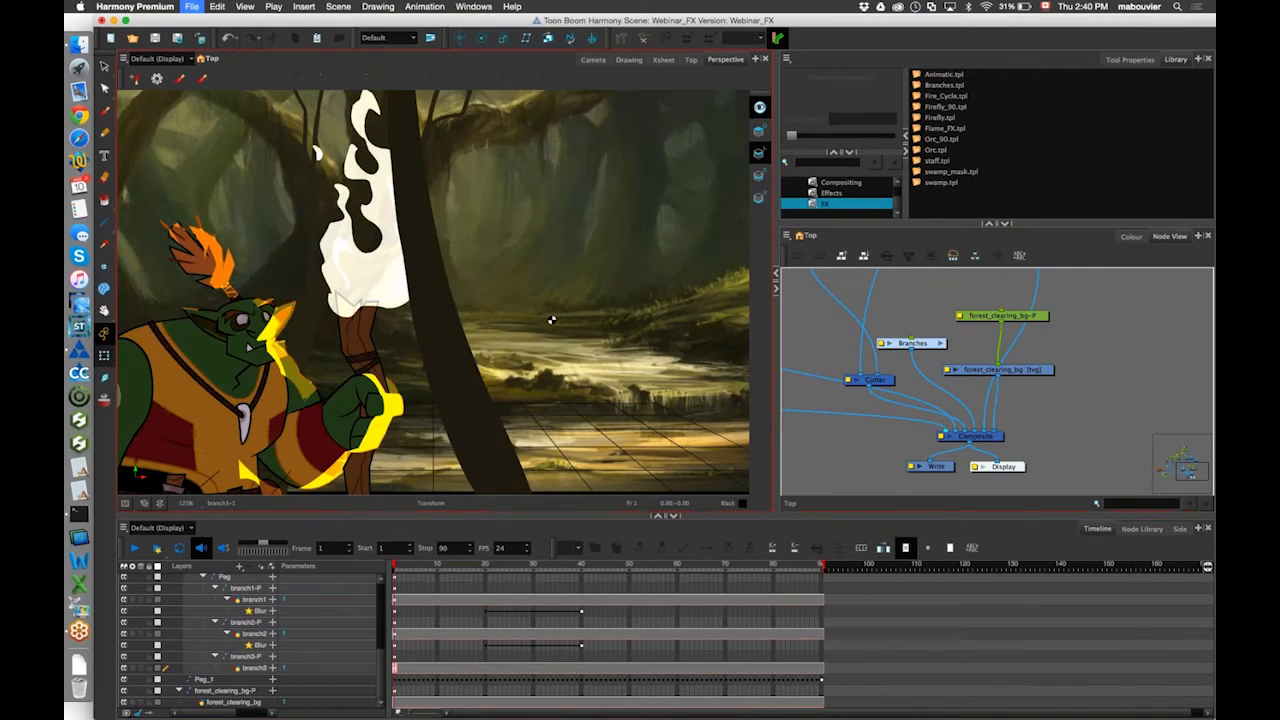
left_click_drag(551, 320, 470, 348)
left_click(594, 62)
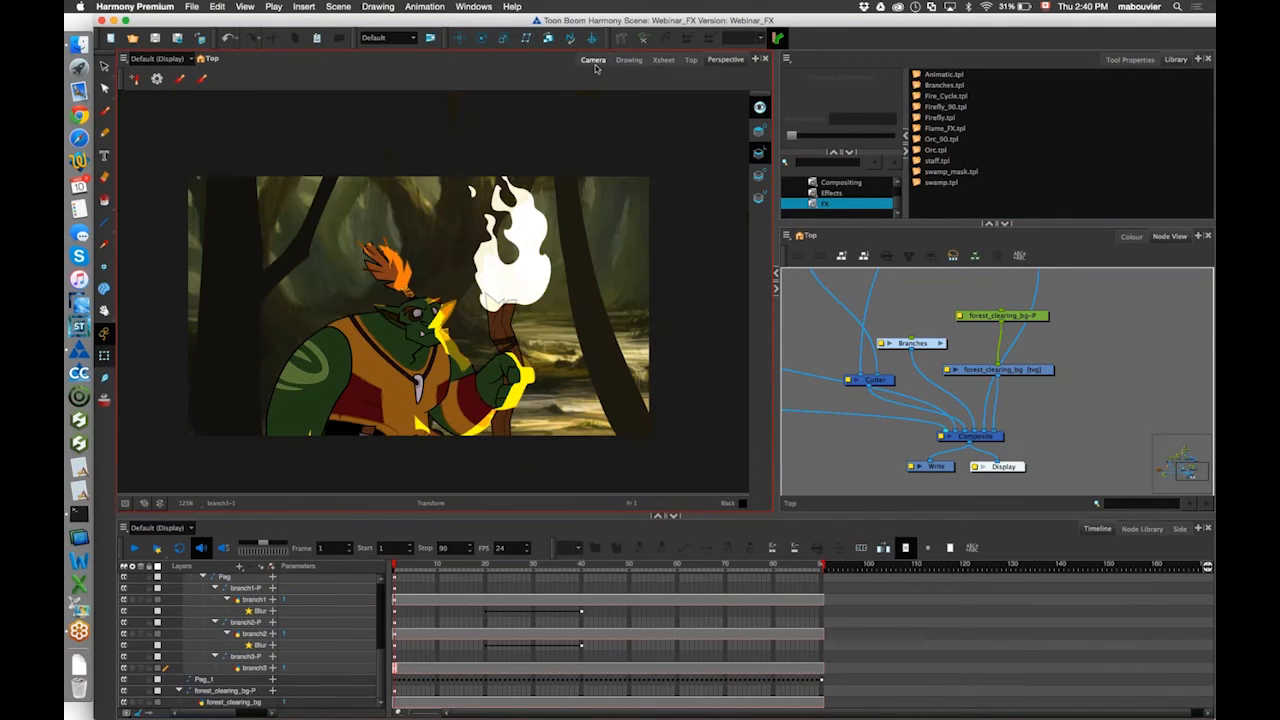
Import the Firefly_90.tpl template from the library into the node network, connected to the main Composite.
key("shift+m")
left_click(441, 569)
left_click_drag(441, 569, 393, 567)
left_click(993, 120)
left_click(957, 118)
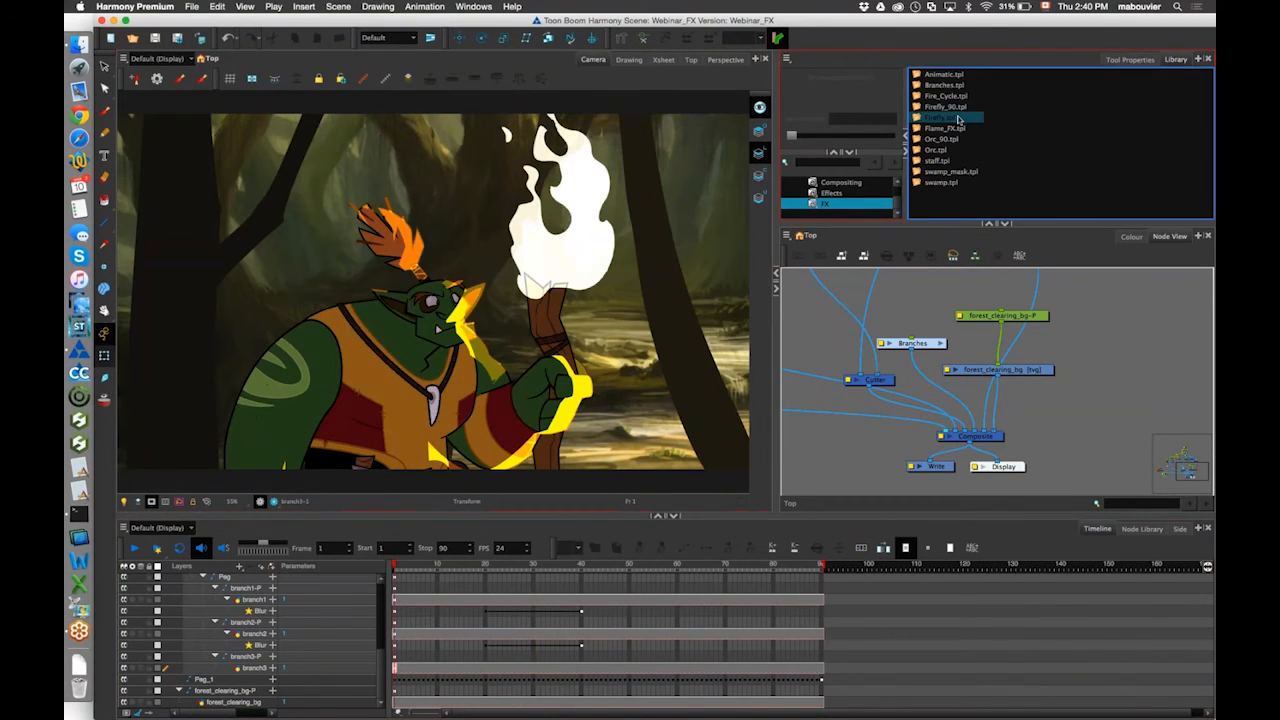
left_click(951, 99)
left_click(954, 107)
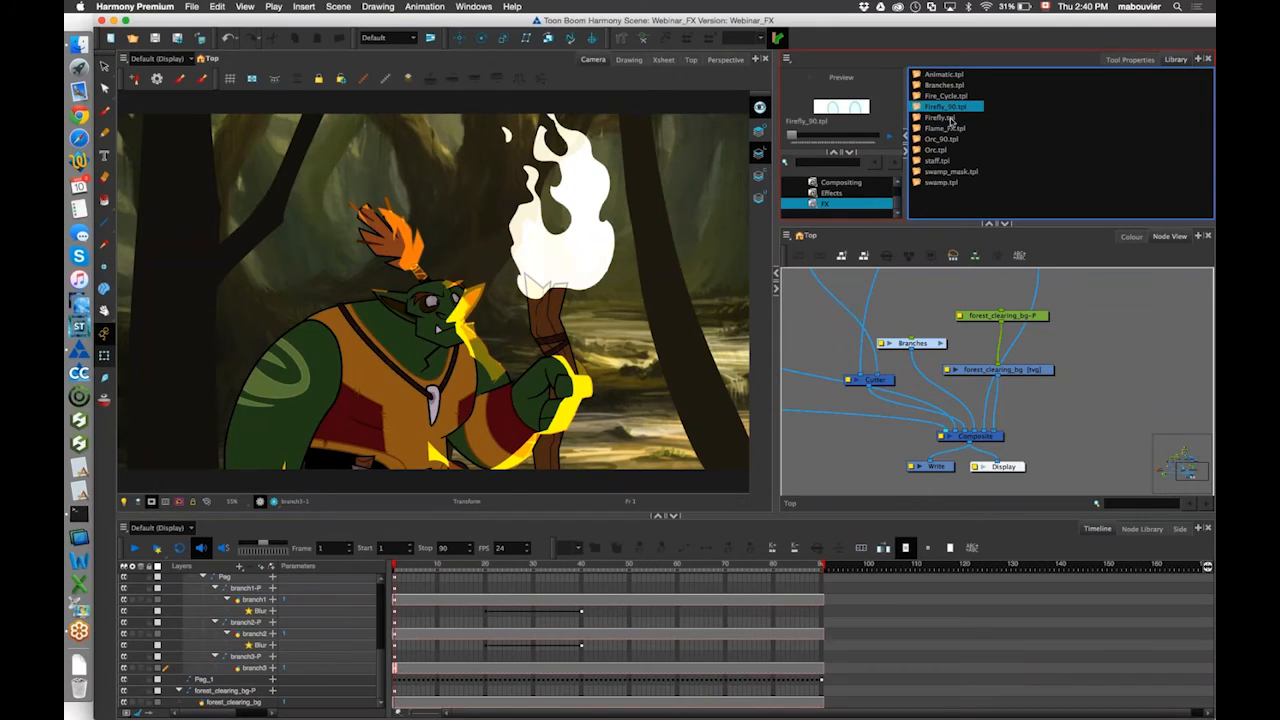
left_click_drag(954, 107, 944, 433)
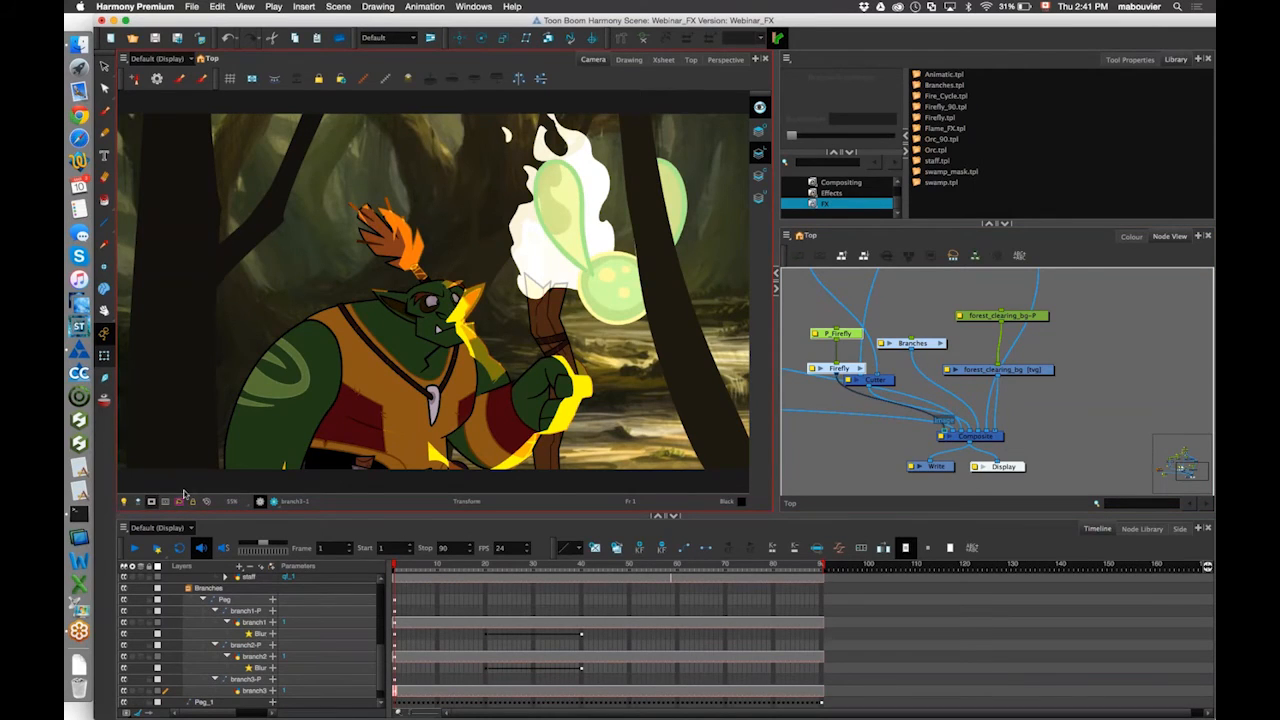
Unmask the camera frame, scale the firefly down slightly and move it outside the frame, past the large trunk.
left_click(152, 502)
key("1")
key("1")
left_click_drag(497, 287, 489, 307)
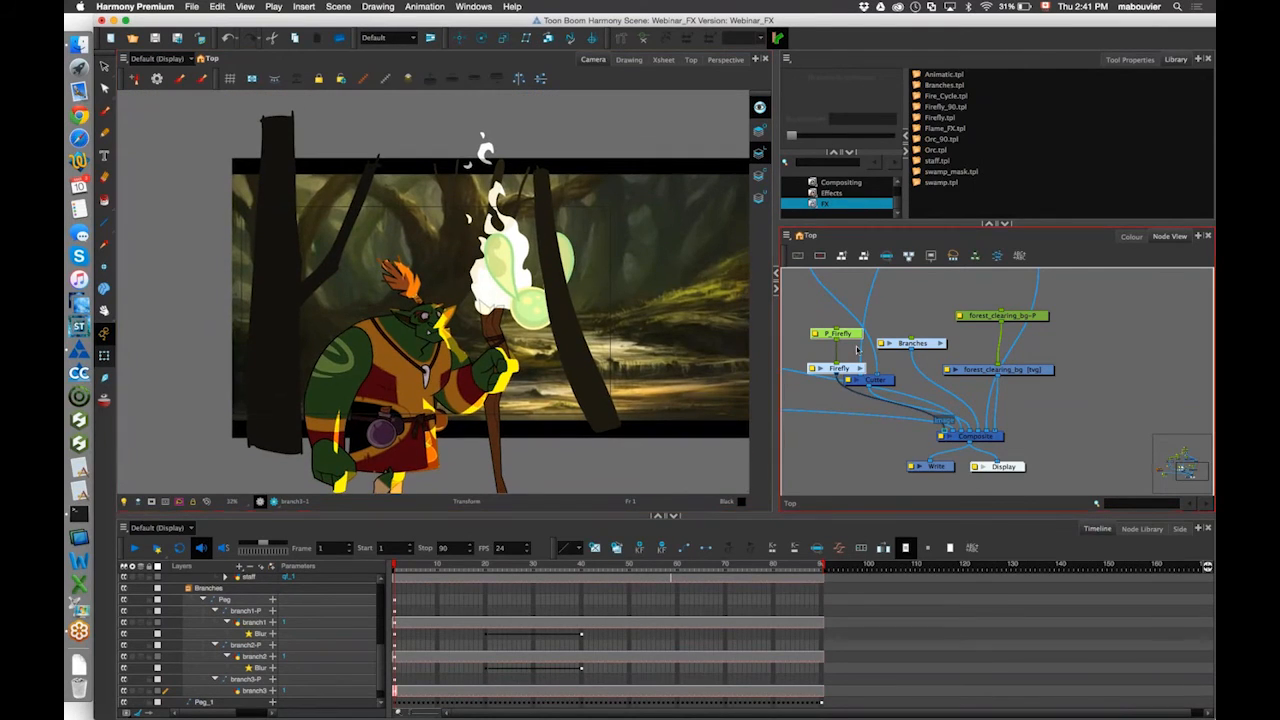
left_click(823, 368)
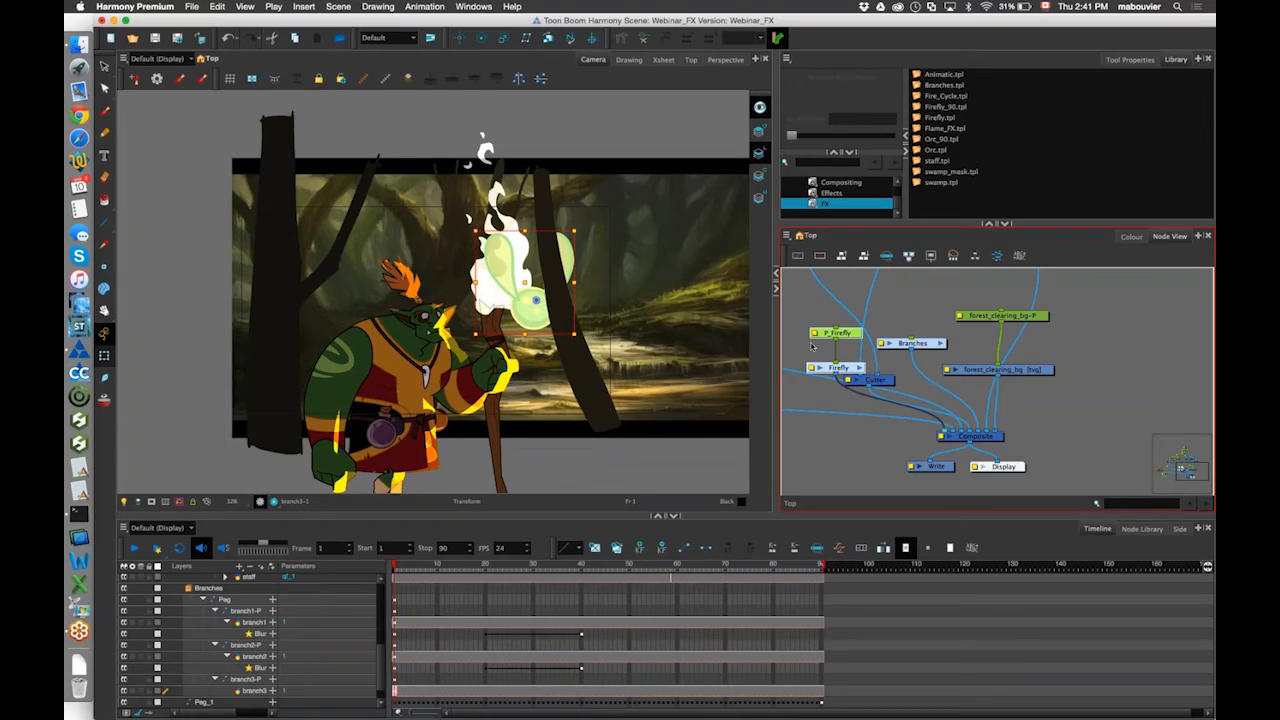
left_click_drag(574, 233, 565, 250)
left_click_drag(423, 278, 194, 247)
Shift the curved trunk's peg branch2-P to the right at frame 16 and again at frame 45.
left_click_drag(396, 568, 466, 575)
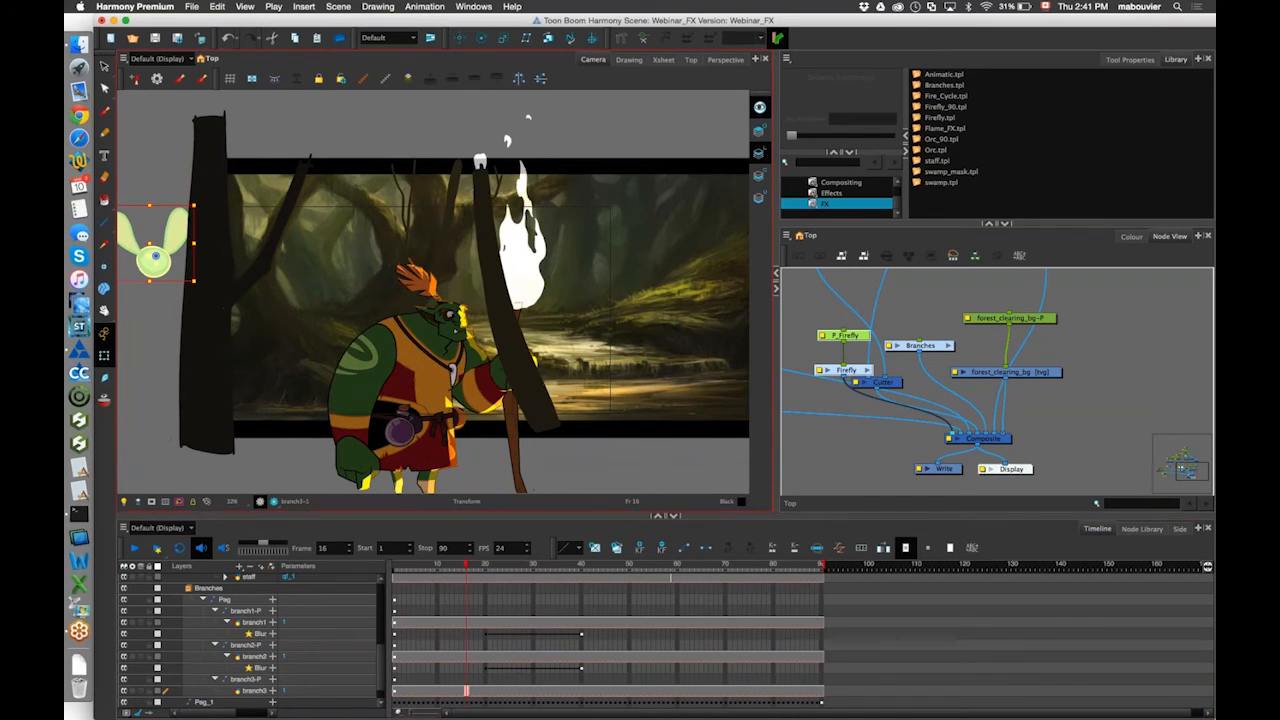
left_click(505, 360)
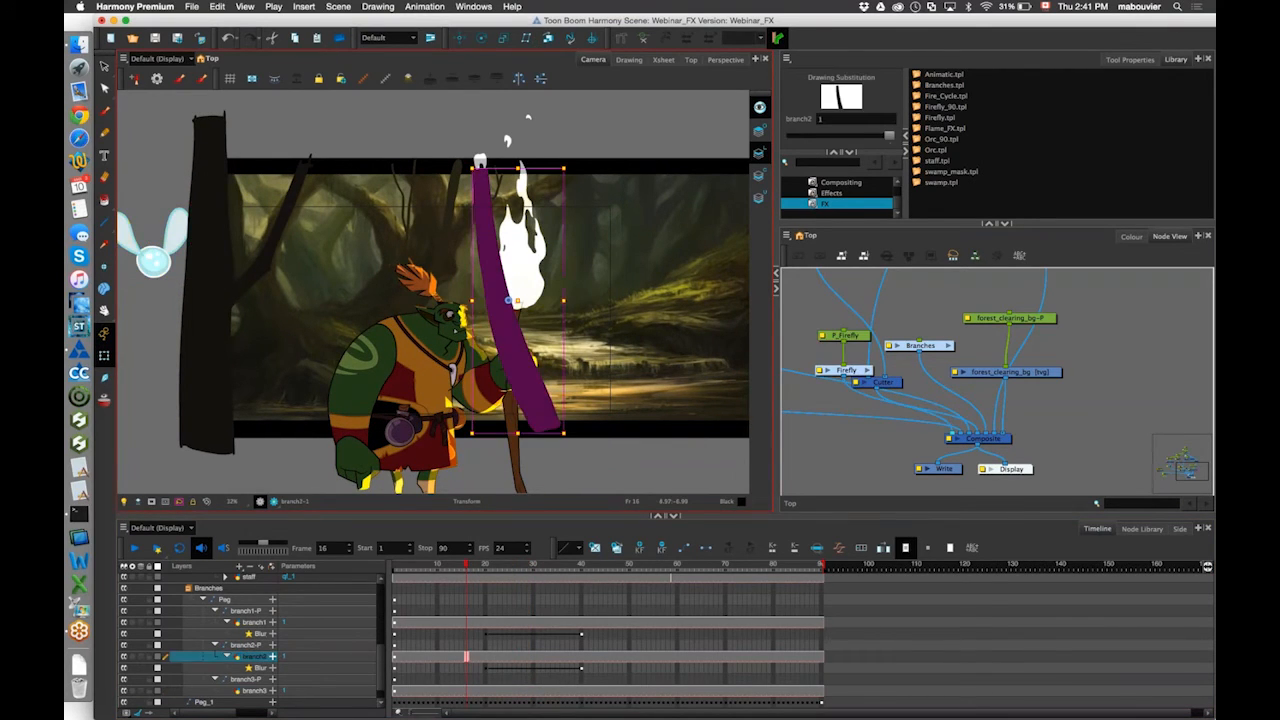
left_click(105, 334)
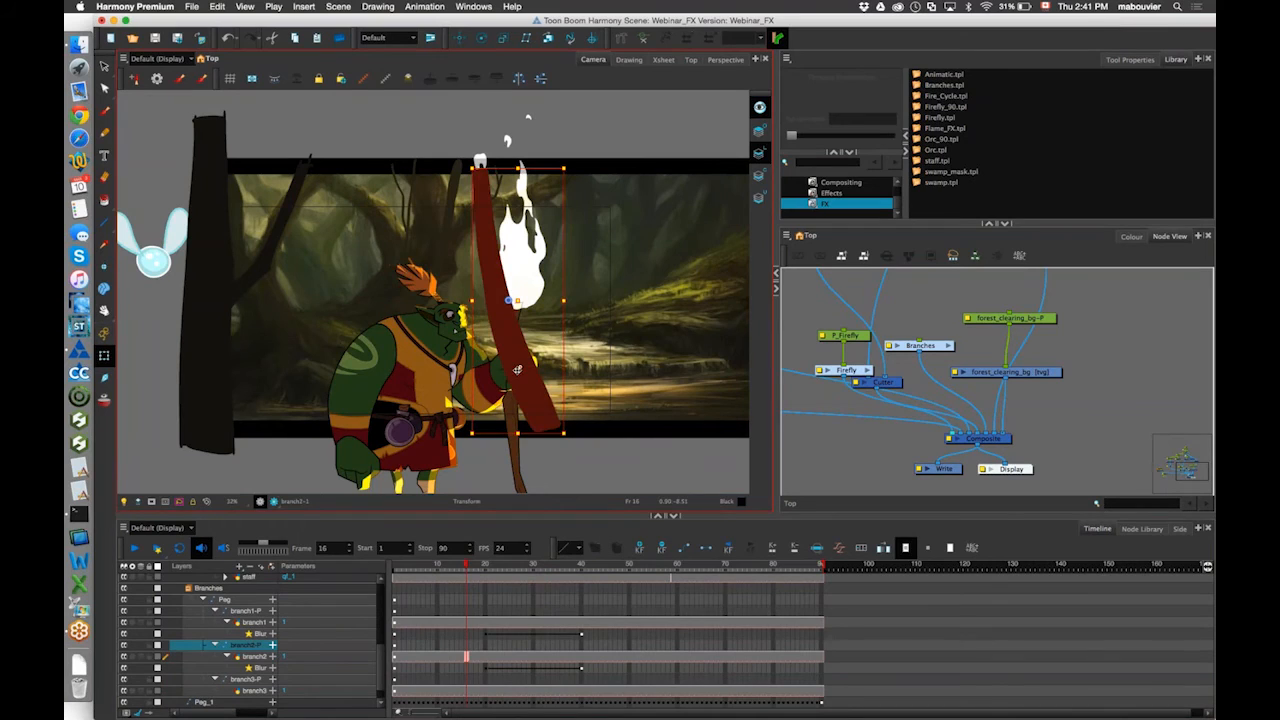
left_click_drag(516, 368, 452, 378)
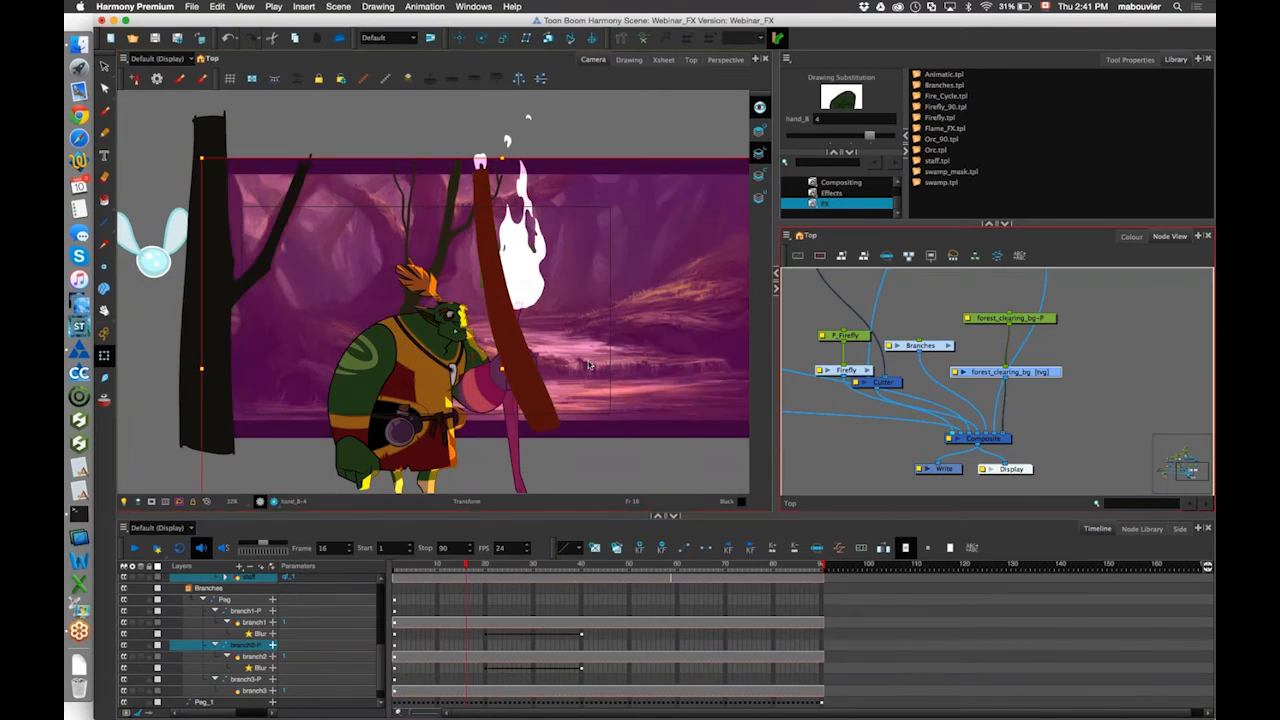
key("Escape")
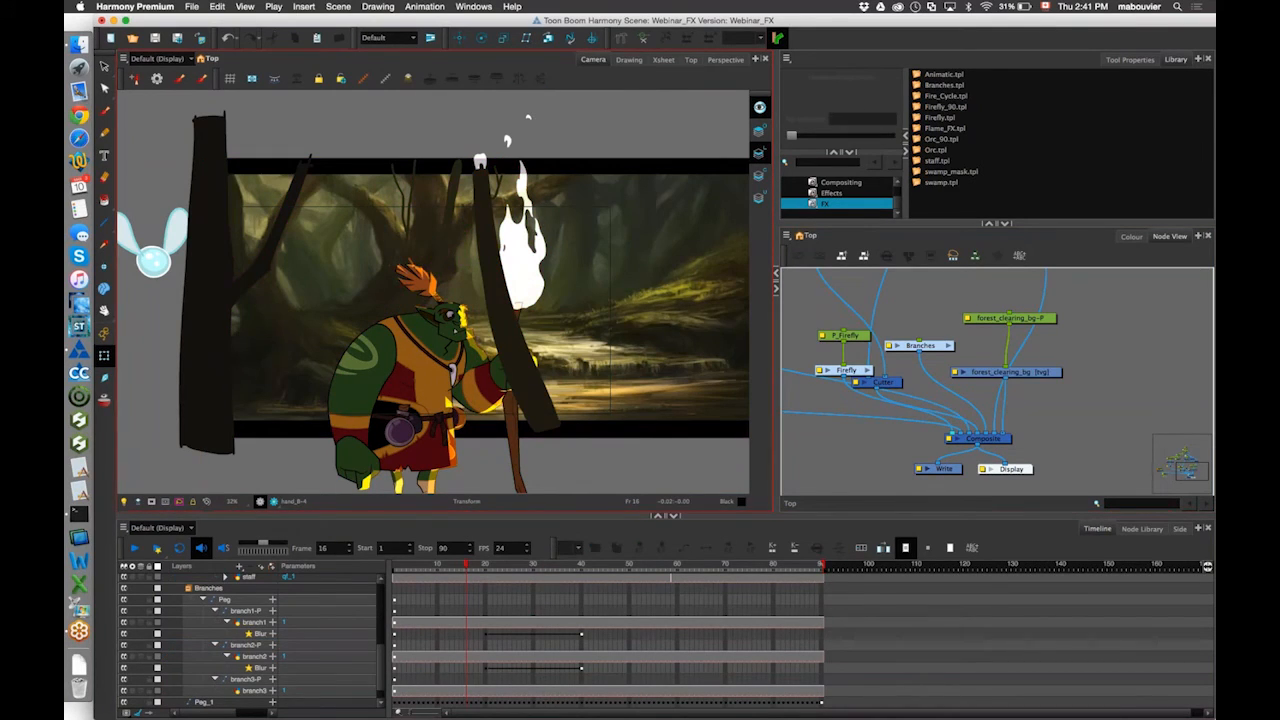
left_click(516, 358)
left_click_drag(516, 358, 559, 358)
left_click_drag(466, 566, 605, 566)
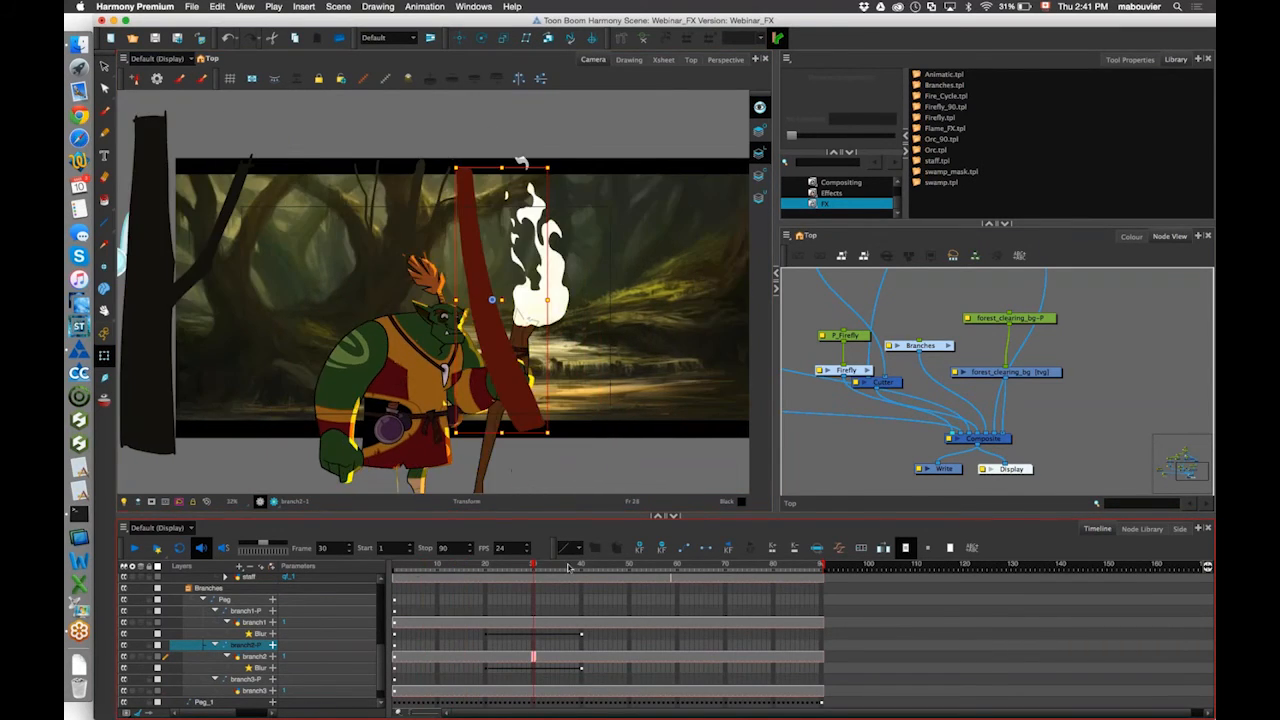
left_click_drag(505, 358, 532, 358)
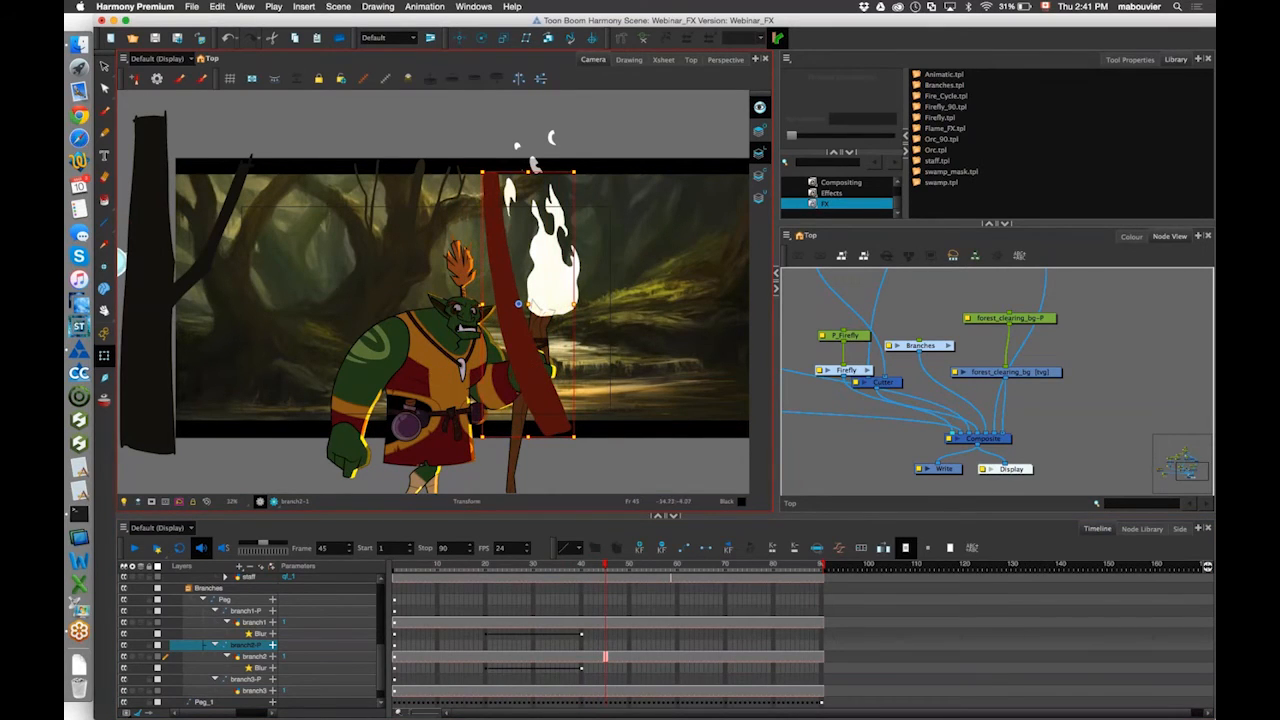
Undo the last small move of the curved trunk, nudge it slightly upward at frame 68, and check its position at frames 1 and 20.
mouse_move(514, 343)
left_mouse_down()
mouse_move(528, 345)
mouse_move(517, 349)
left_mouse_up()
key("super+z")
left_click_drag(607, 568, 716, 578)
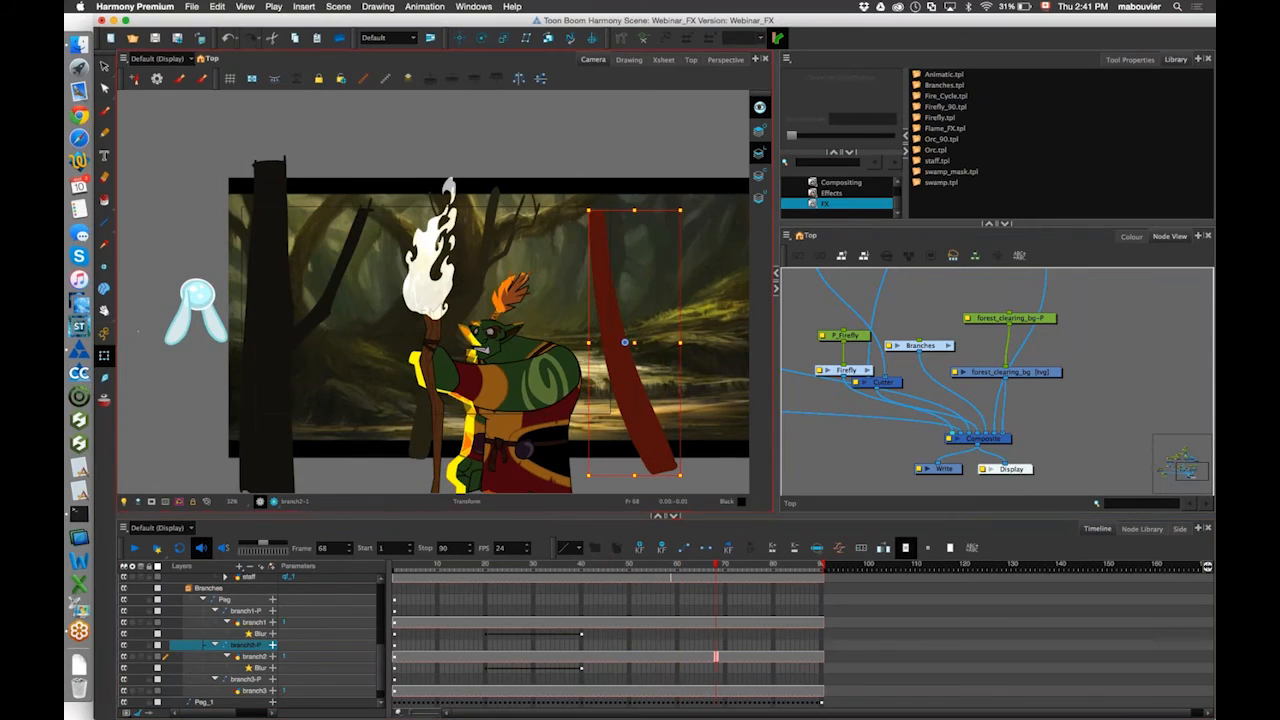
left_click_drag(638, 410, 633, 400)
left_click_drag(706, 570, 320, 498)
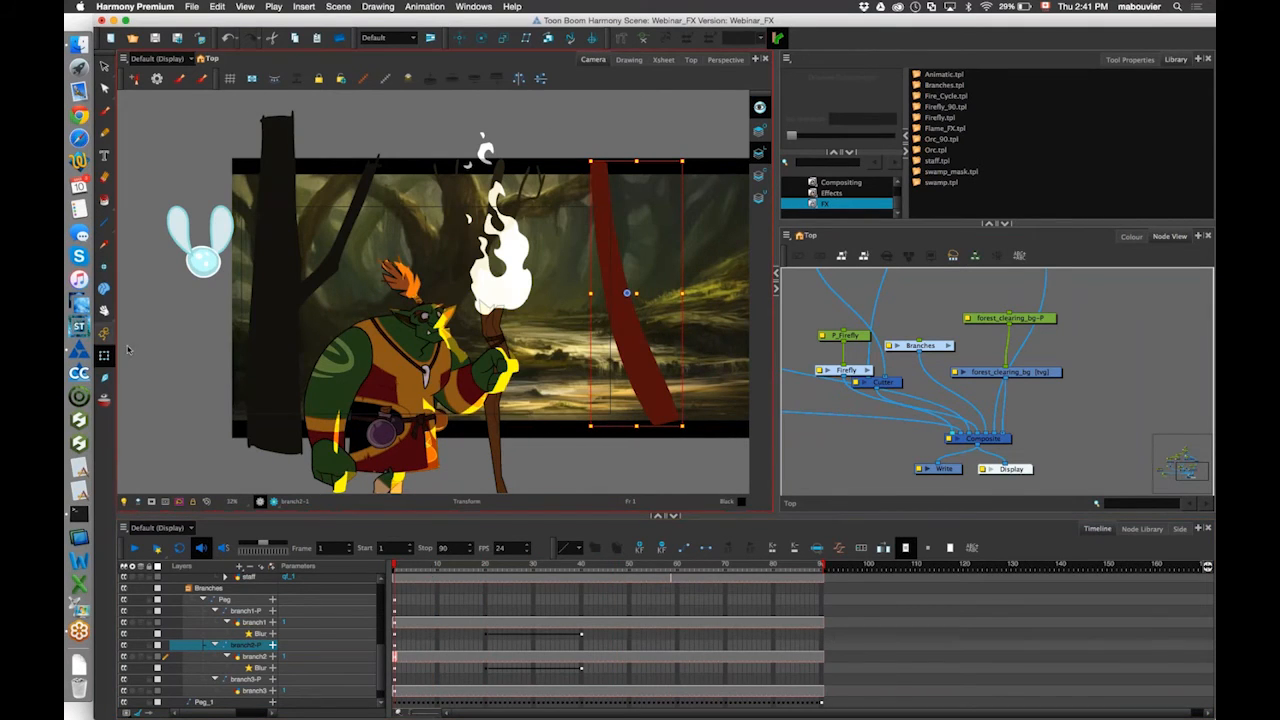
mouse_move(466, 568)
left_mouse_down()
mouse_move(538, 569)
mouse_move(485, 568)
left_mouse_up()
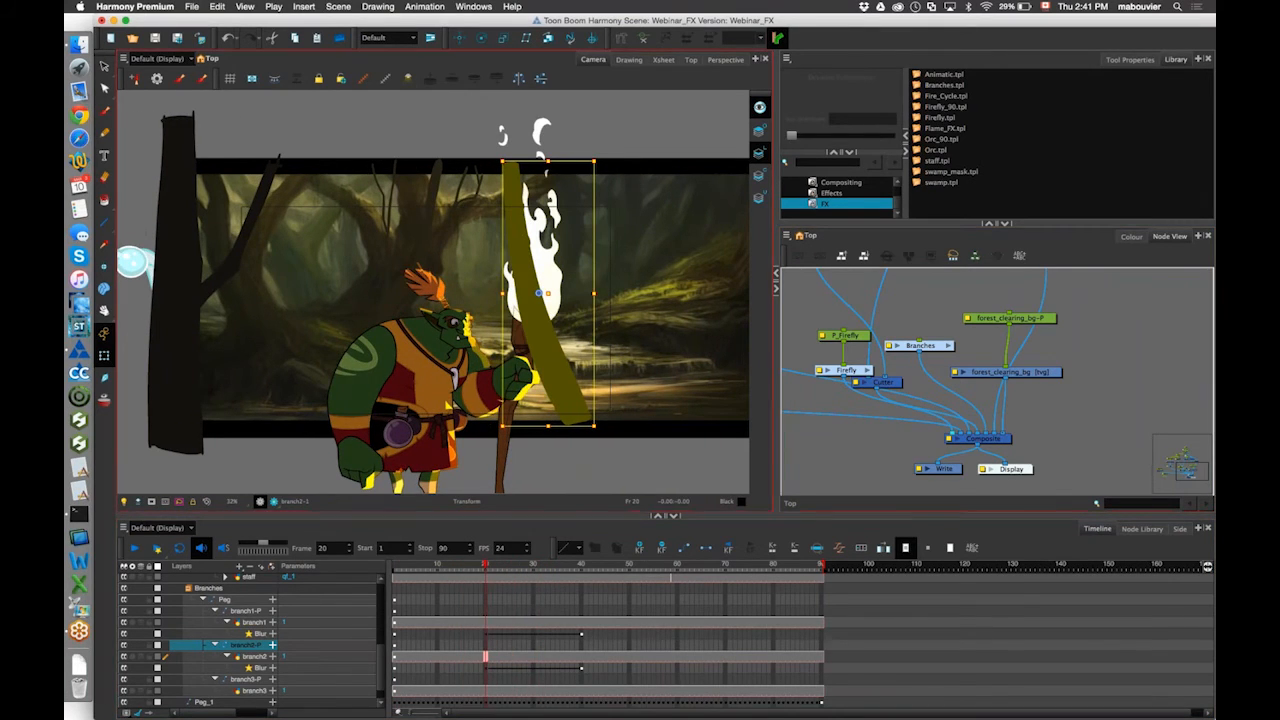
Animate P_Firefly by moving the firefly behind the large trunk at frame 20 and past the orc's head at frame 90, and show its trajectory.
left_click(843, 335)
left_click_drag(156, 256, 220, 236)
left_click_drag(486, 567, 841, 585)
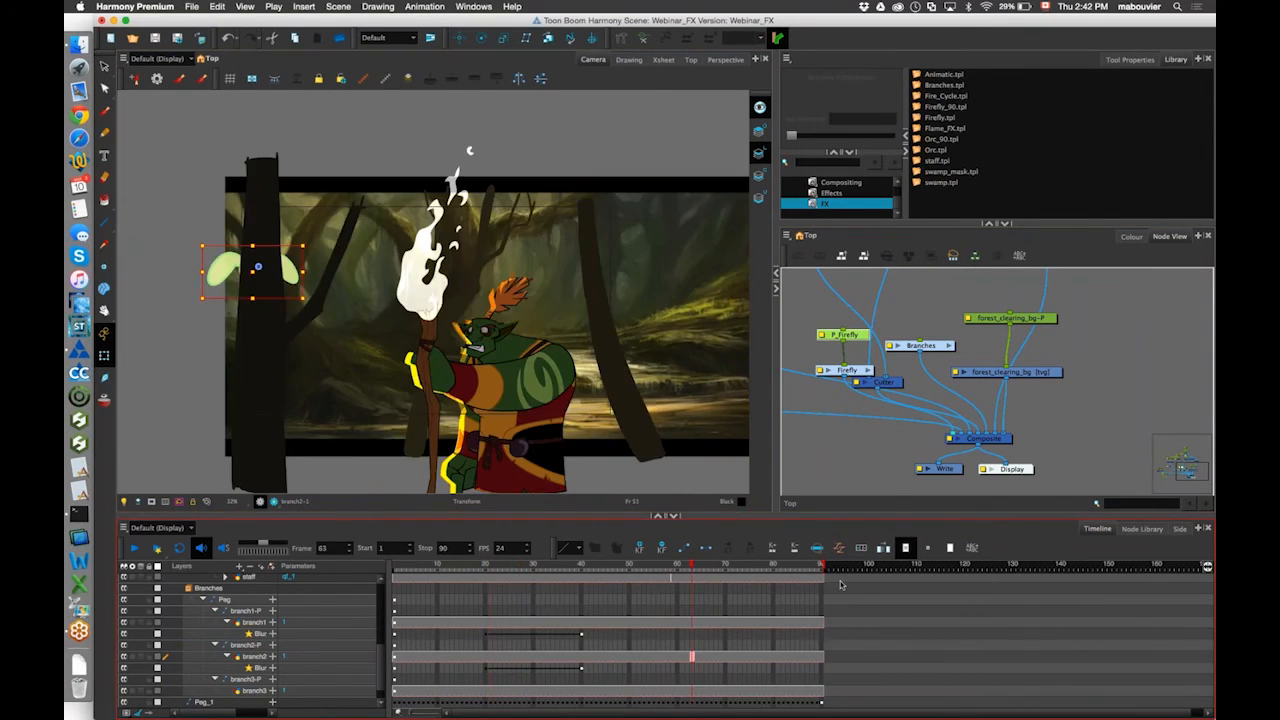
mouse_move(274, 290)
left_mouse_down()
mouse_move(608, 295)
mouse_move(540, 291)
left_mouse_up()
left_click(363, 79)
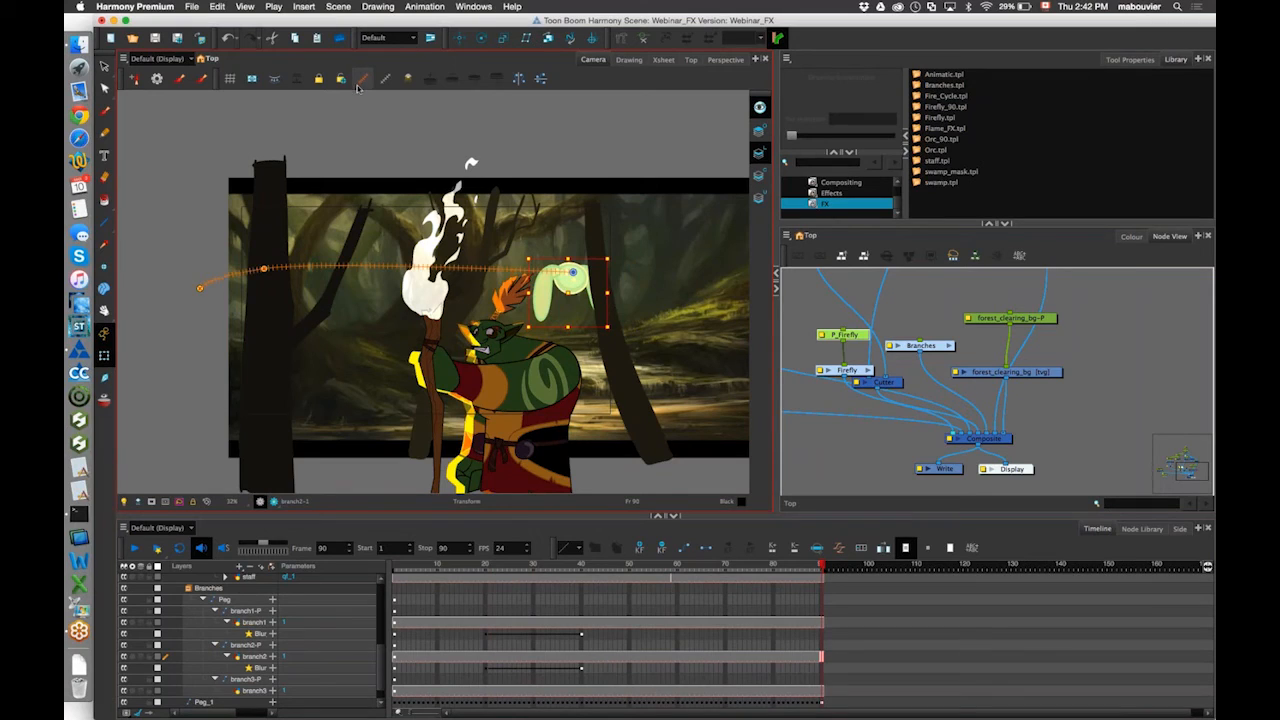
At frame 60, add two control points to the firefly's trajectory and lower the stretch between the large trunk and the flame.
left_click_drag(812, 572, 471, 572)
key("Return")
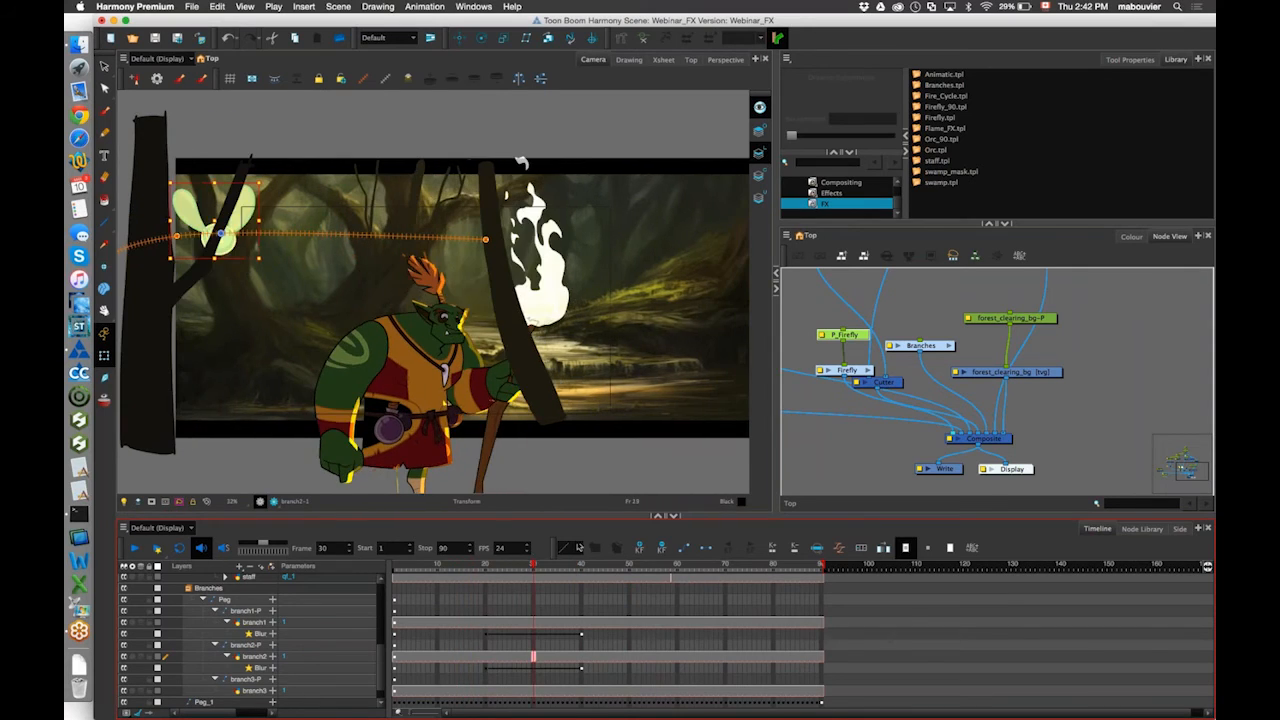
left_click(726, 568)
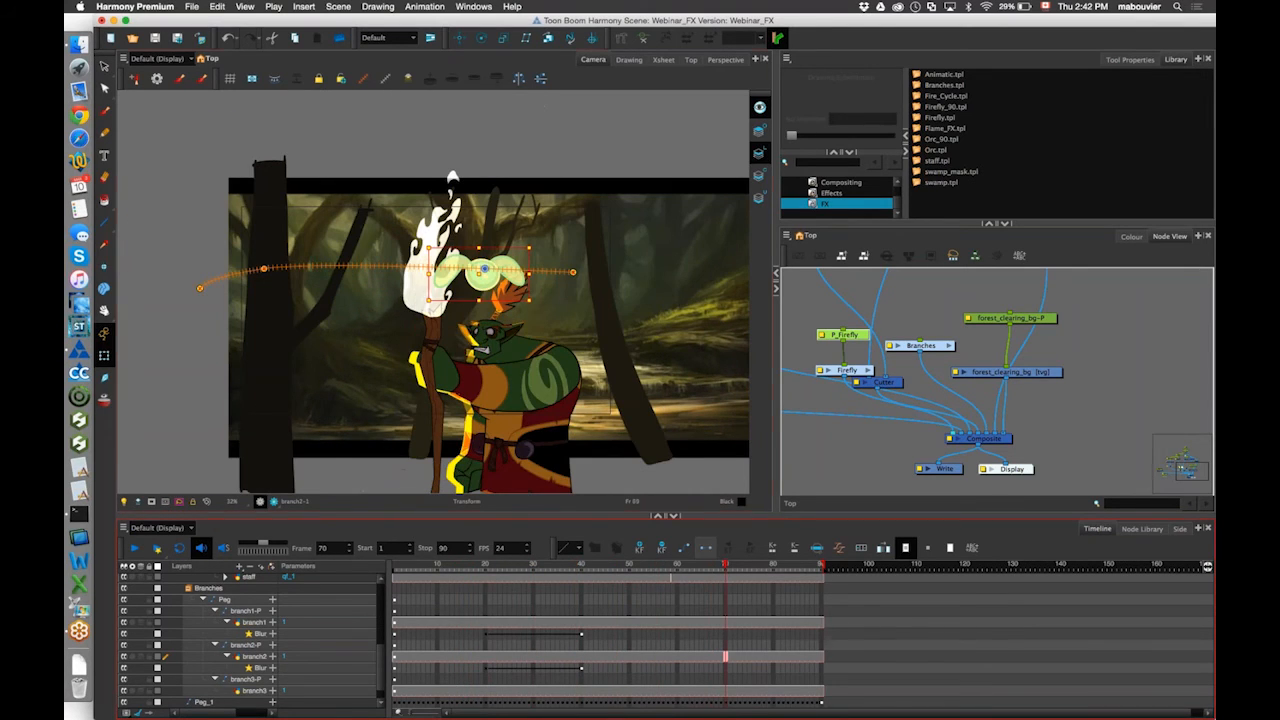
left_click_drag(729, 571, 678, 570)
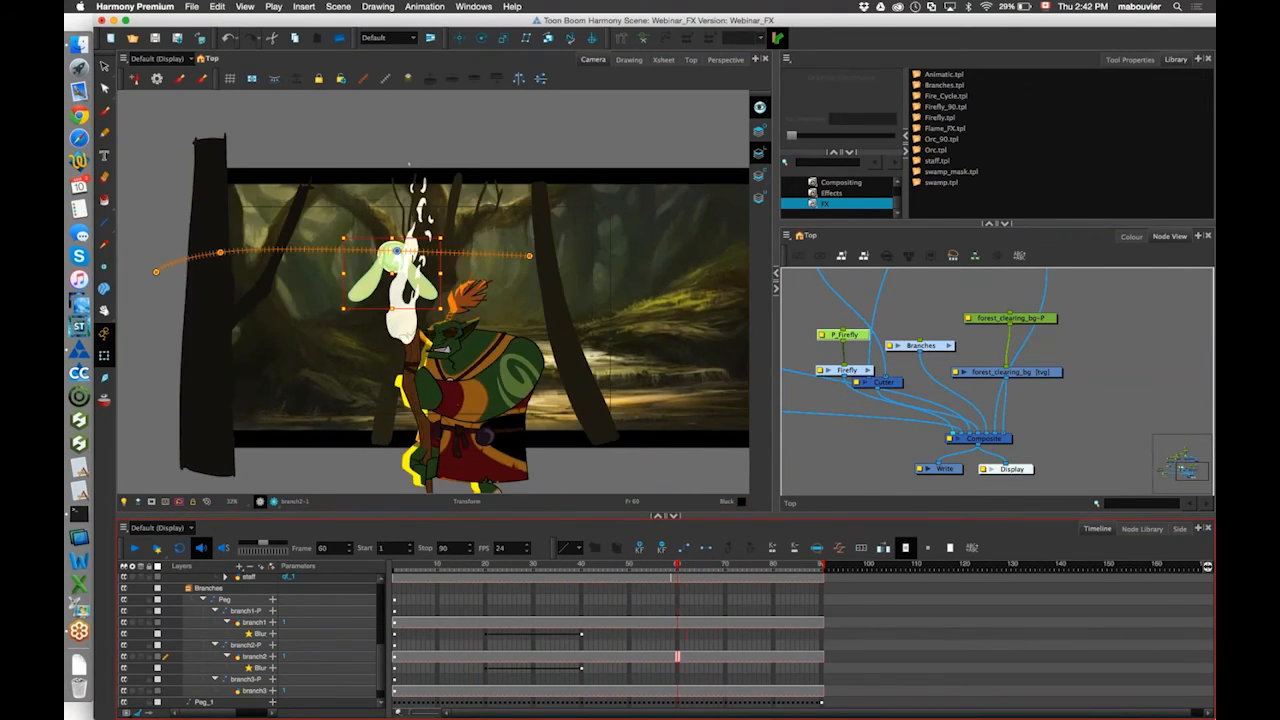
key("2")
key("2")
key("space")
left_click_drag(495, 231, 521, 257)
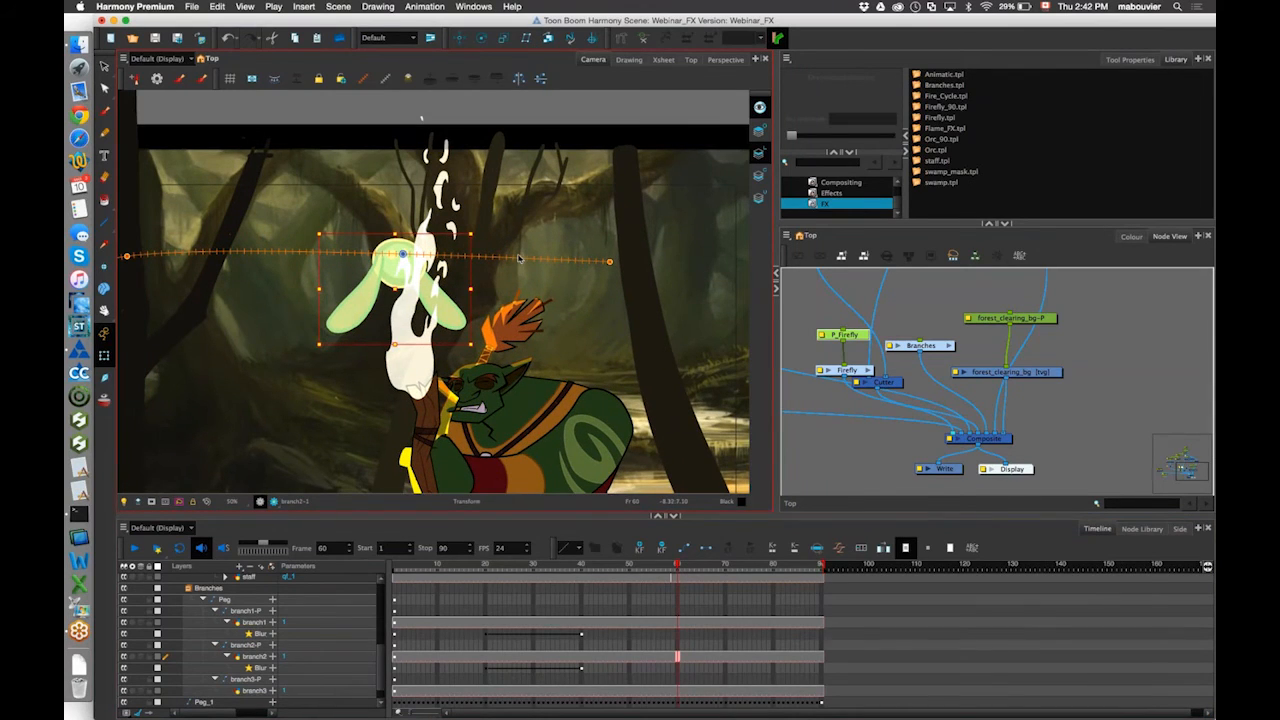
left_click(519, 259)
left_click_drag(249, 256, 233, 290)
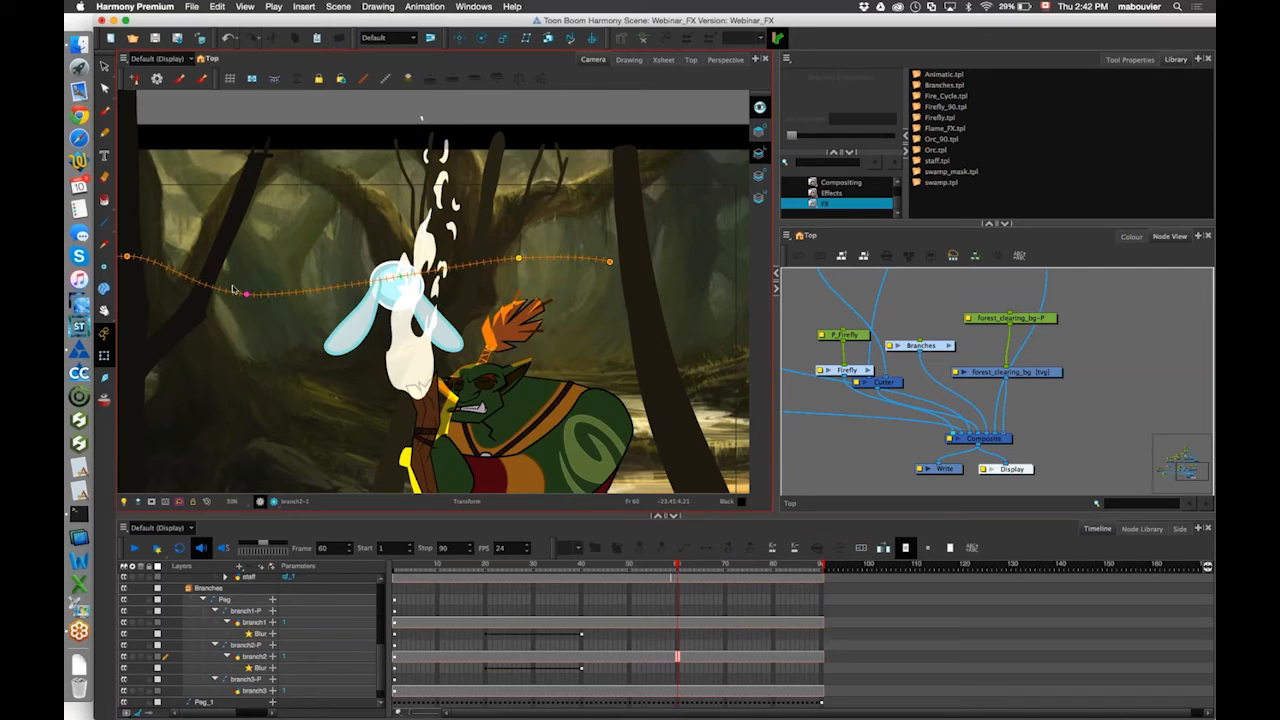
left_click_drag(127, 262, 133, 310)
left_click_drag(246, 296, 246, 291)
Pull the trajectory down beside the flame and at the orc's feather, and move its end point slightly up and outward.
left_click(519, 260)
mouse_move(514, 280)
left_mouse_down()
mouse_move(565, 283)
mouse_move(495, 279)
mouse_move(555, 281)
mouse_move(512, 310)
mouse_move(506, 264)
left_mouse_up()
left_click_drag(246, 288, 238, 331)
left_click_drag(506, 264, 495, 342)
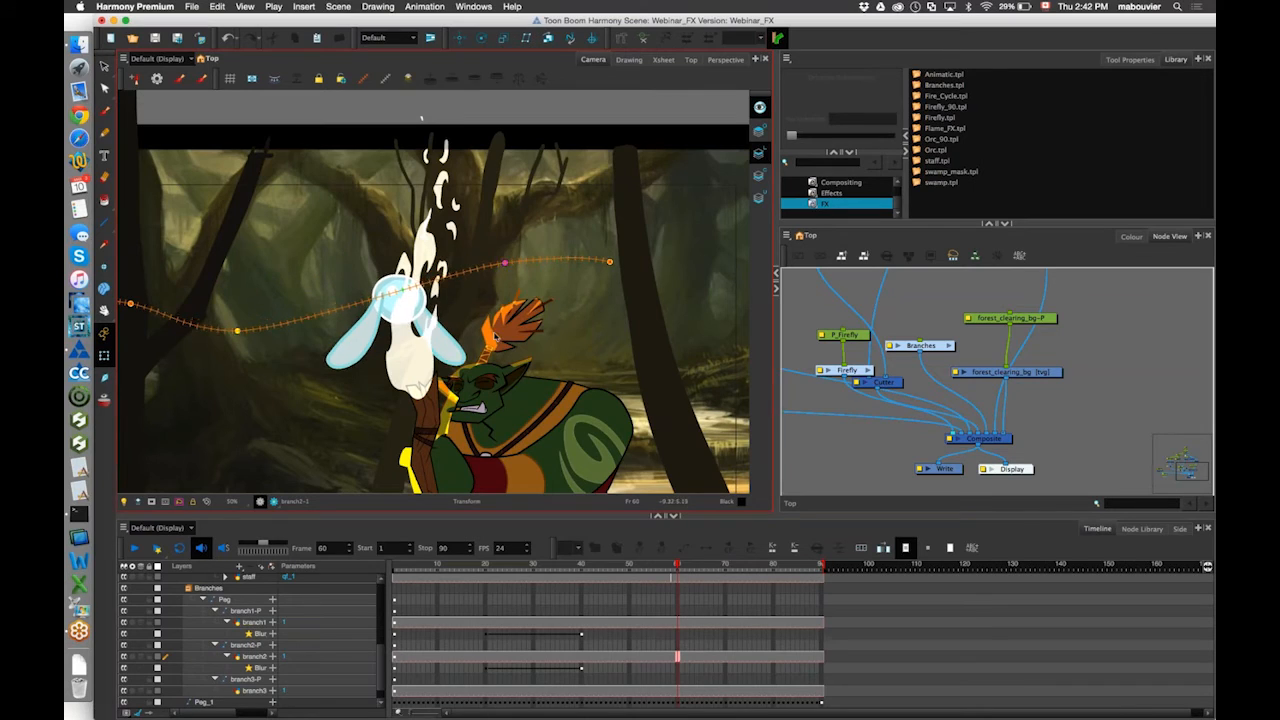
left_click(611, 263)
left_click_drag(611, 262, 627, 257)
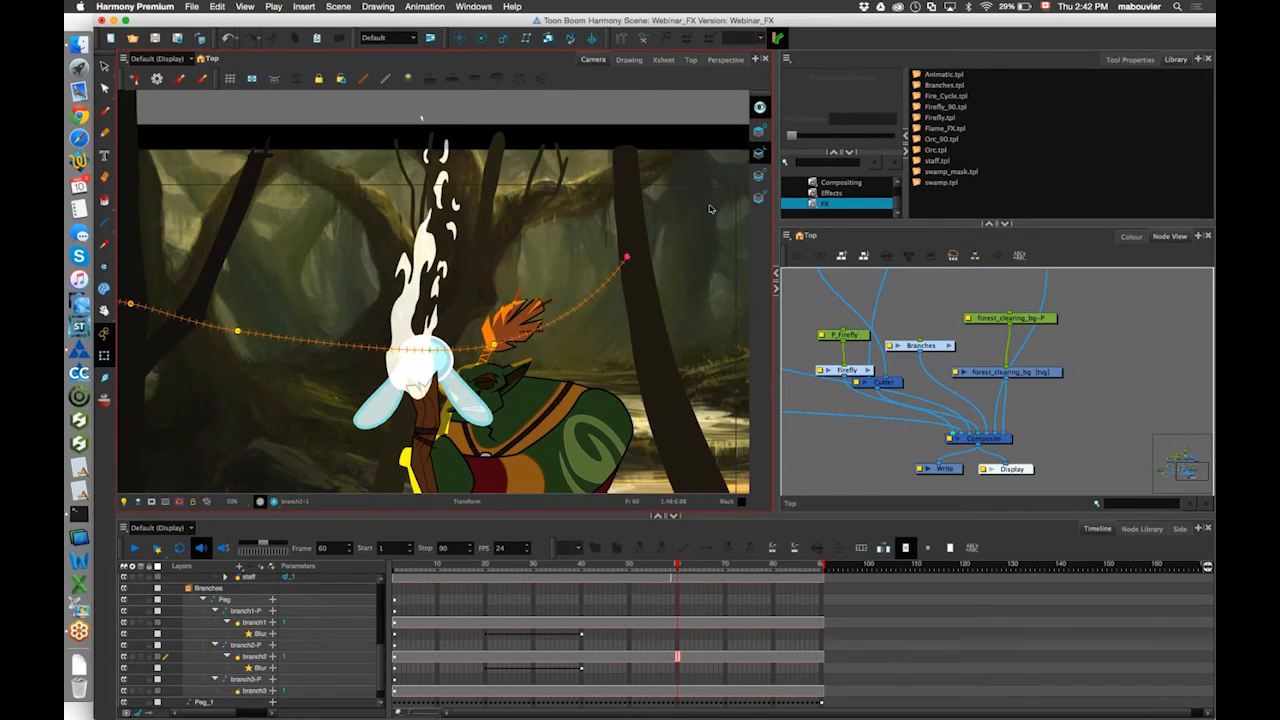
In the Top view, shape the firefly's path in depth so it starts toward the camera and curves behind the orc.
left_click(690, 60)
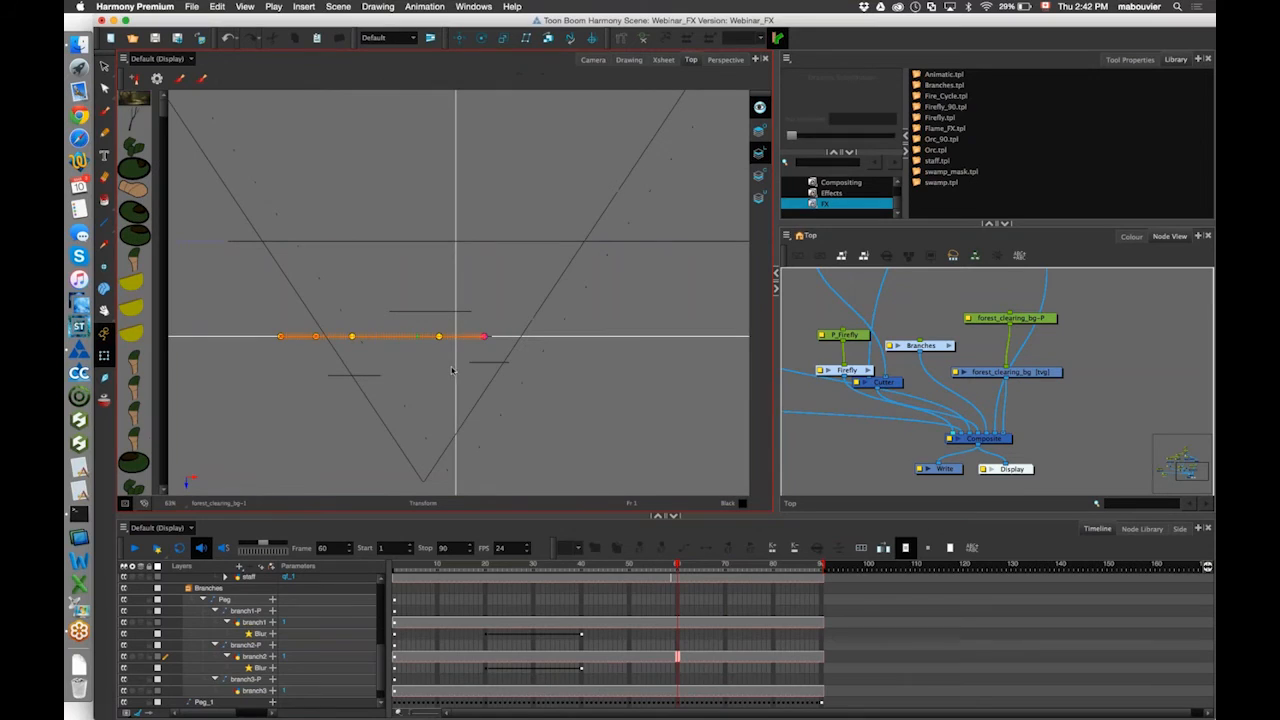
left_click_drag(316, 336, 347, 390)
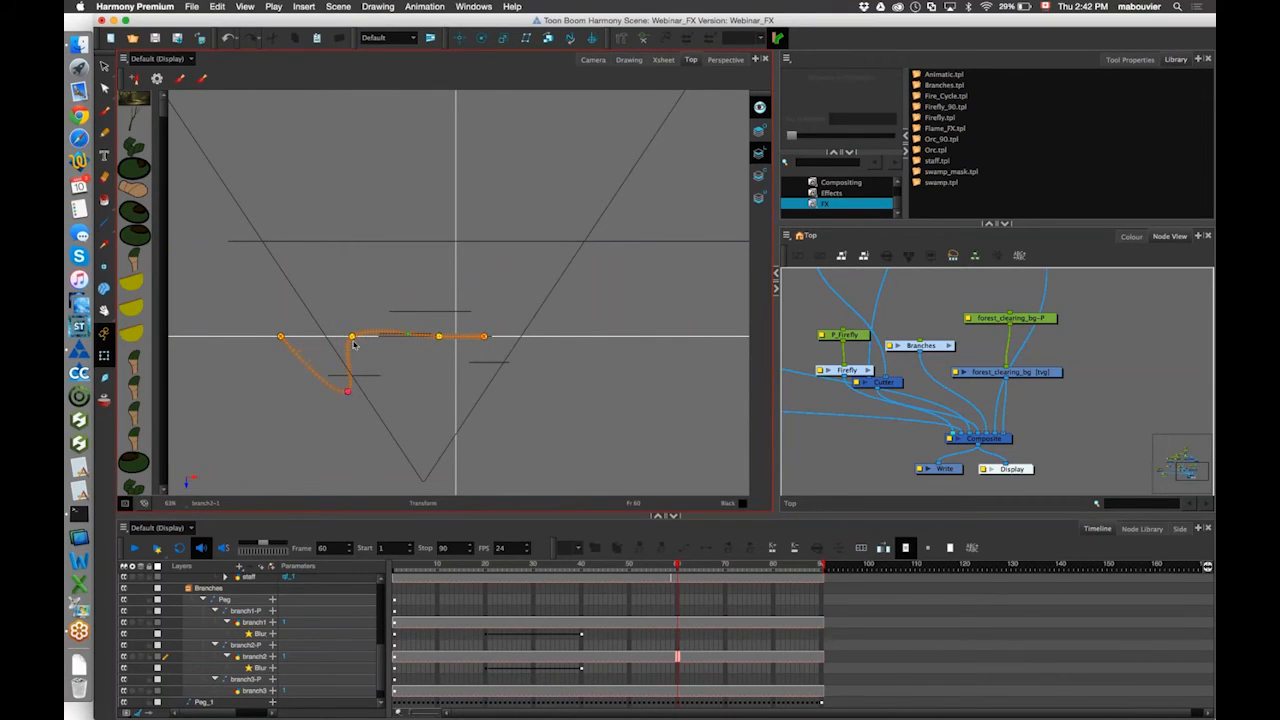
left_click_drag(352, 336, 491, 379)
left_click(462, 358)
left_click(423, 316)
left_click_drag(390, 359, 461, 355)
left_click_drag(379, 351, 386, 351)
Adjust the path's frontmost point around frame 19 so the firefly passes in front of the large trunk.
left_click_drag(677, 566, 441, 567)
left_click_drag(293, 466, 435, 381)
key("2")
left_click_drag(440, 567, 482, 576)
left_click_drag(428, 383, 467, 380)
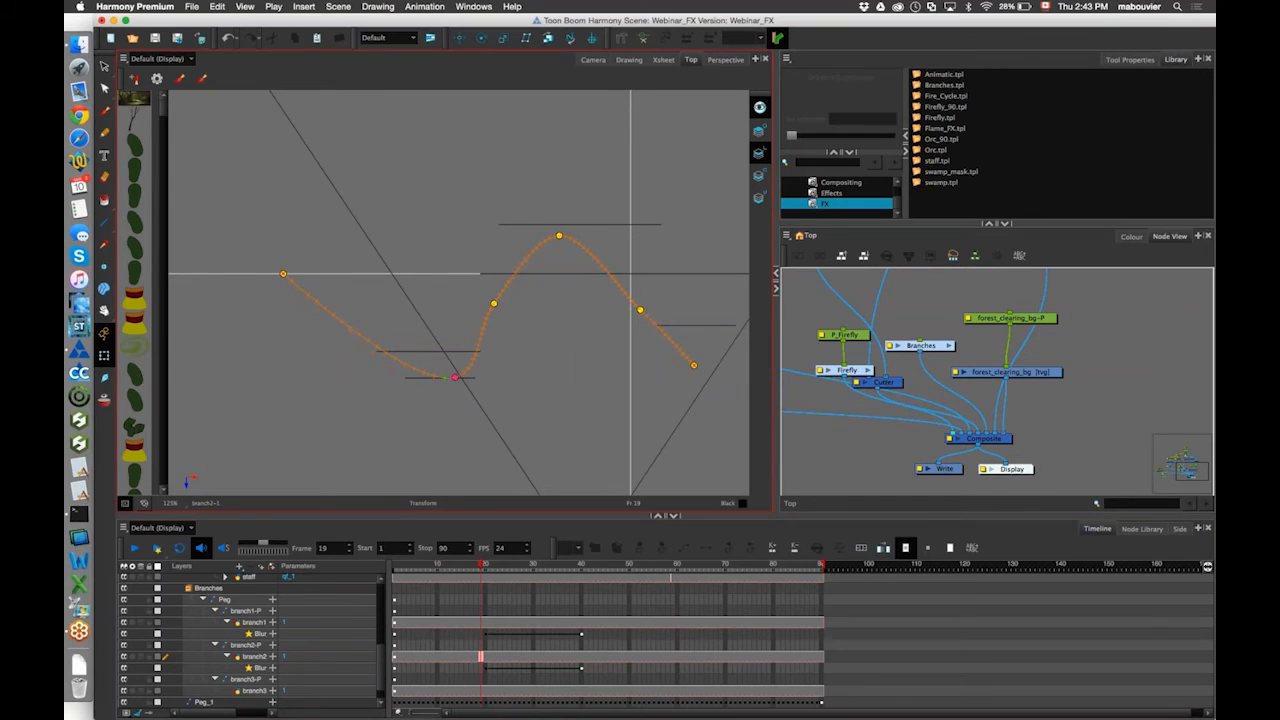
Add a control point near the end of the firefly's path and pull the last points inward in depth at frame 90.
left_click(504, 566)
left_click_drag(530, 568, 749, 566)
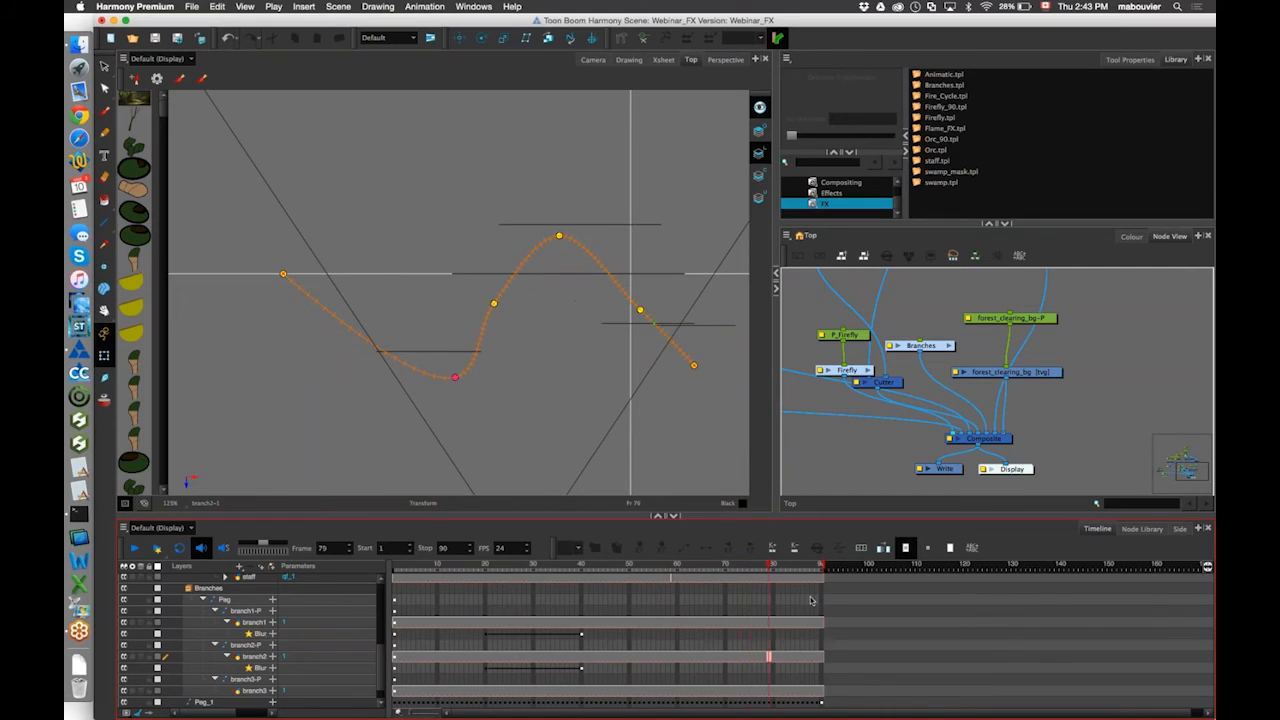
left_click(633, 318)
left_click_drag(633, 318, 628, 321)
key("p")
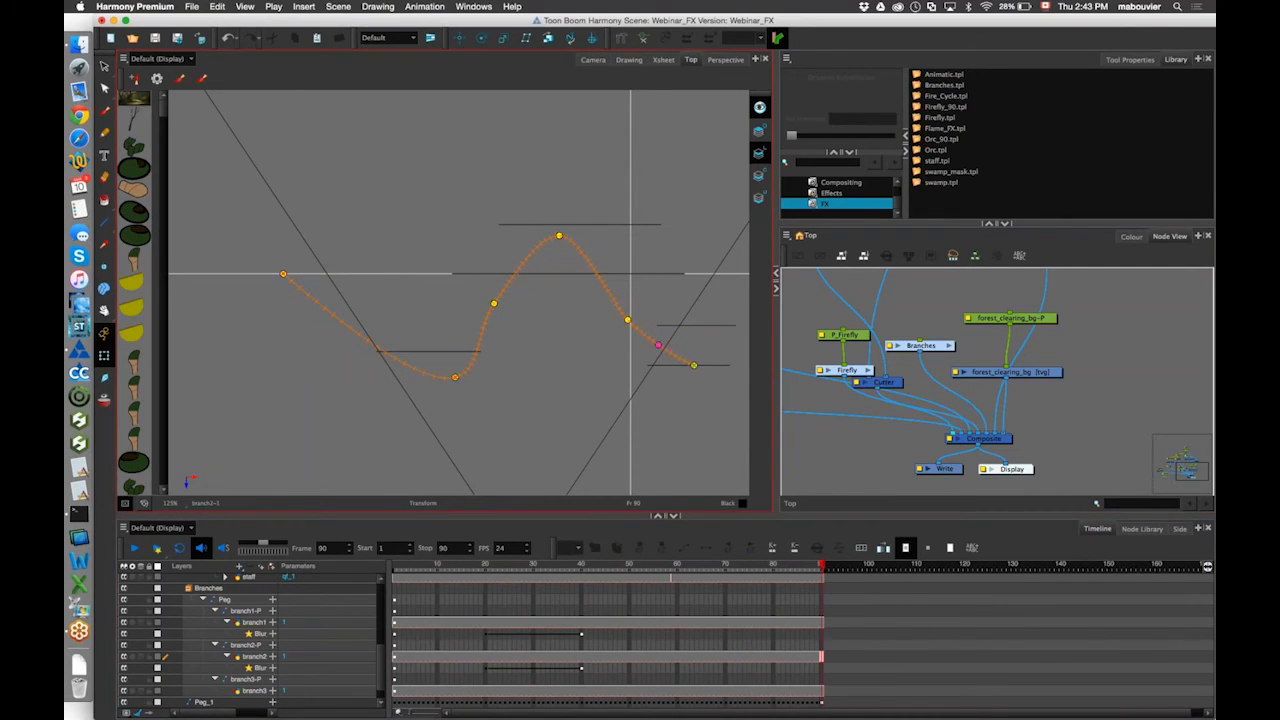
left_click_drag(696, 367, 691, 363)
left_click_drag(631, 323, 660, 349)
left_click(613, 319)
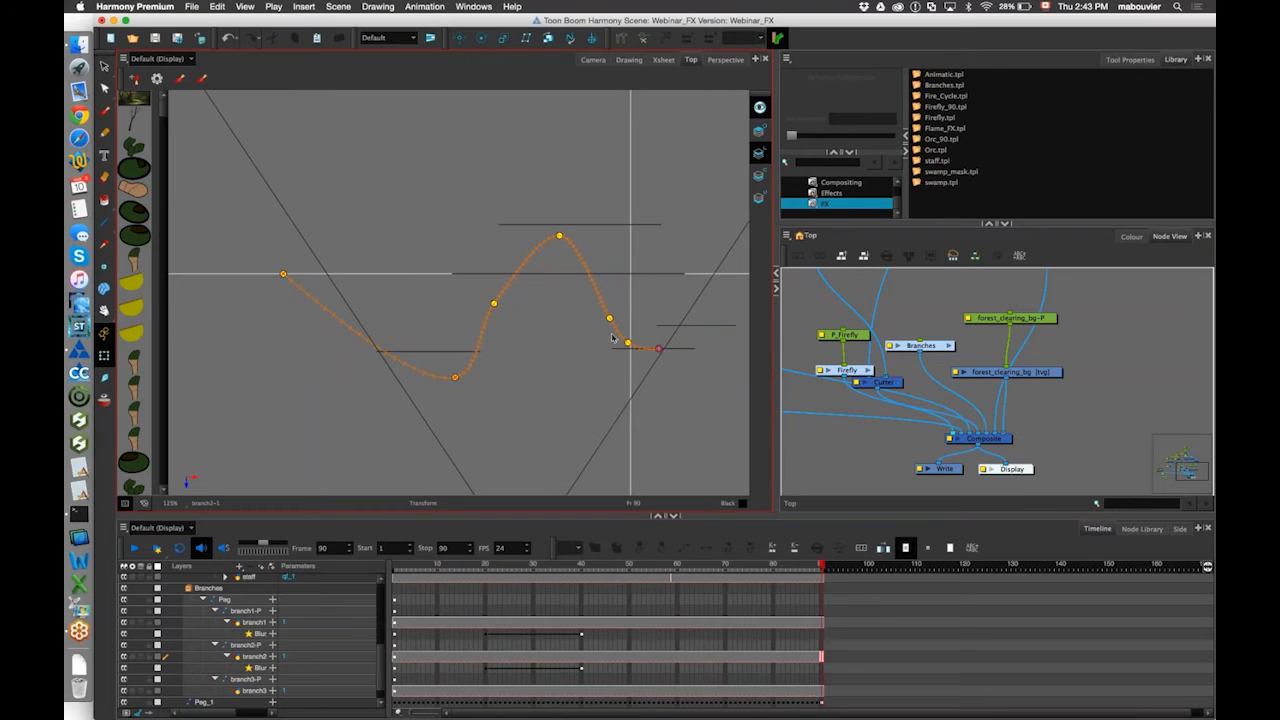
Review the firefly's flight through the camera, dock the Top view beside the Camera view, and nudge the path point behind the orc's back outward.
left_click(600, 62)
left_click_drag(552, 566, 394, 567)
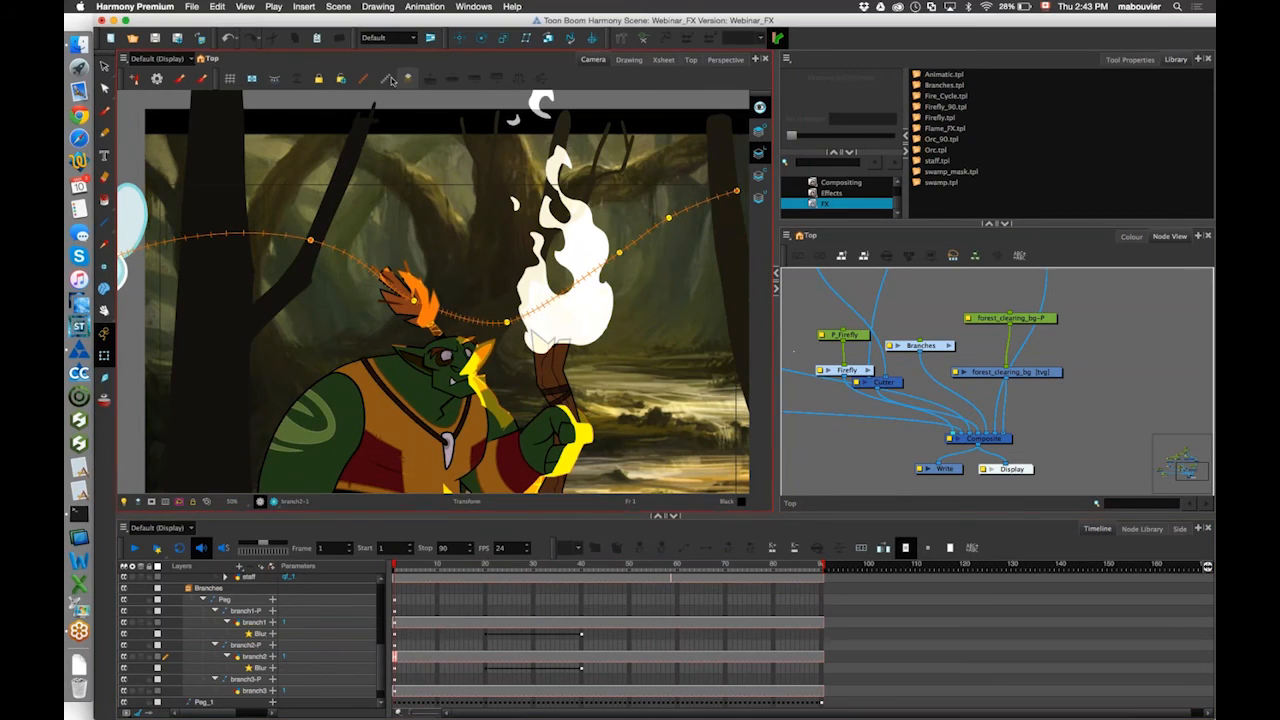
left_click(136, 549)
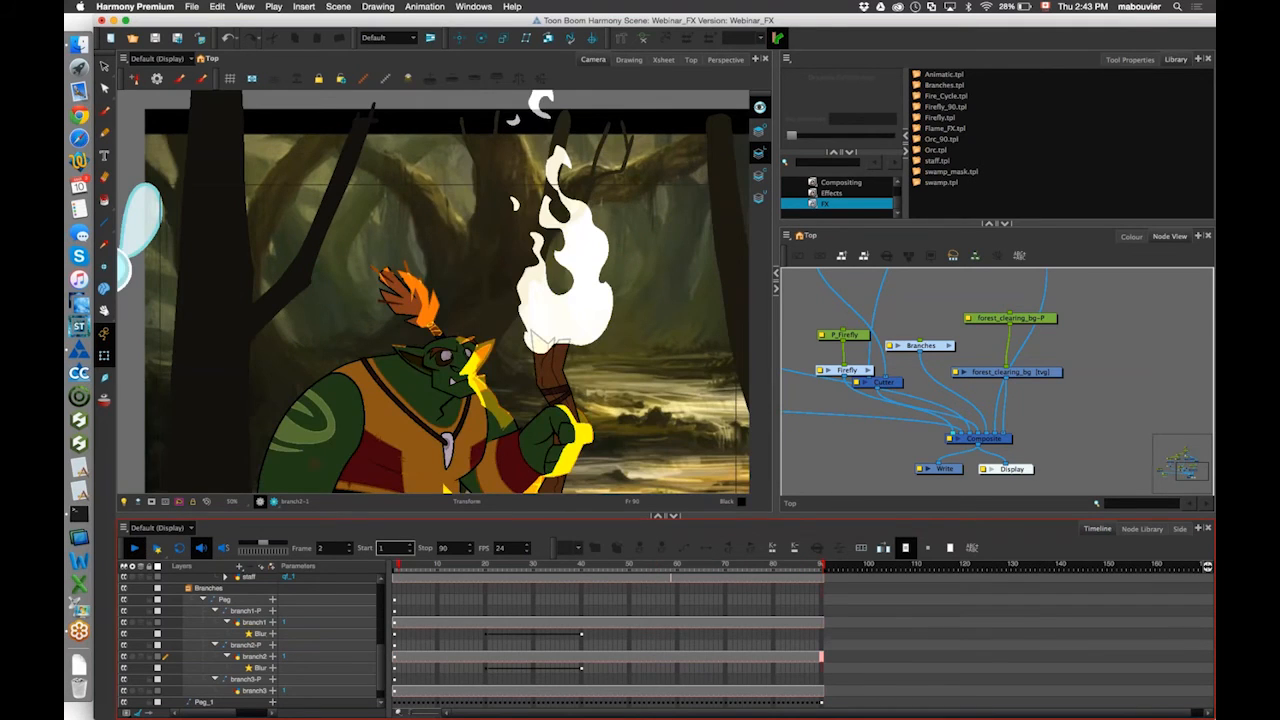
left_click(535, 567)
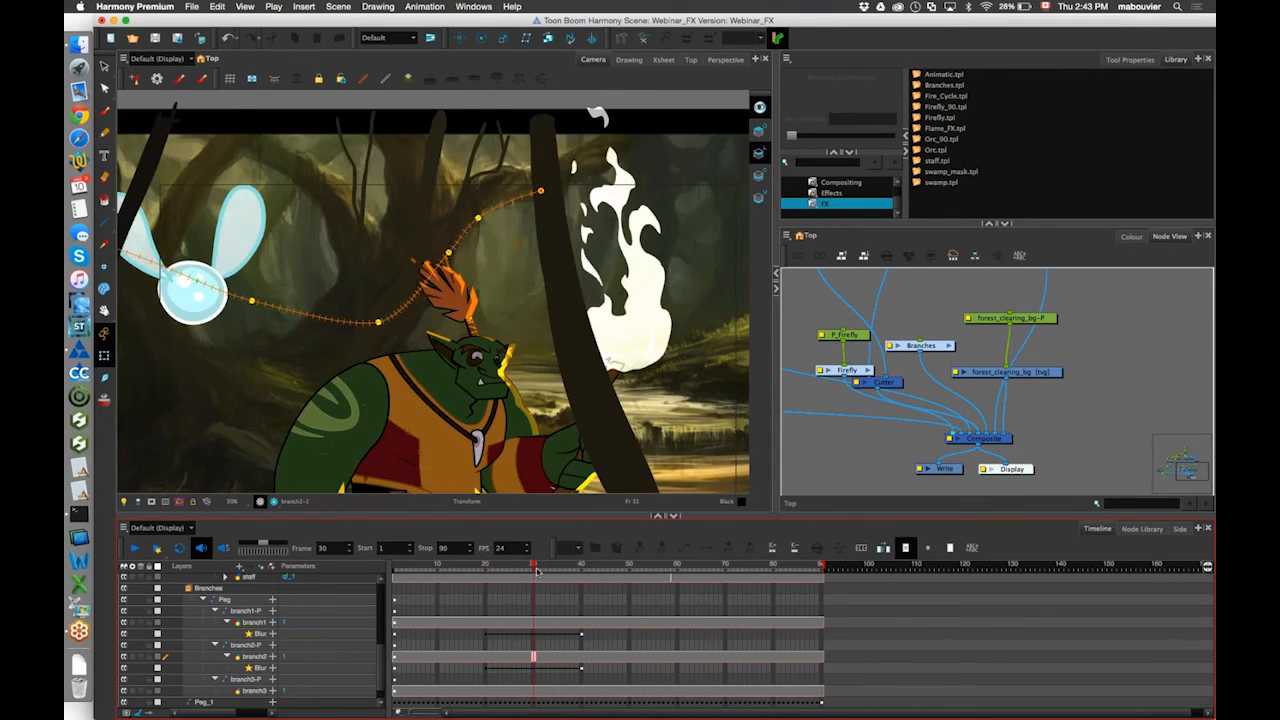
left_click_drag(565, 572, 715, 598)
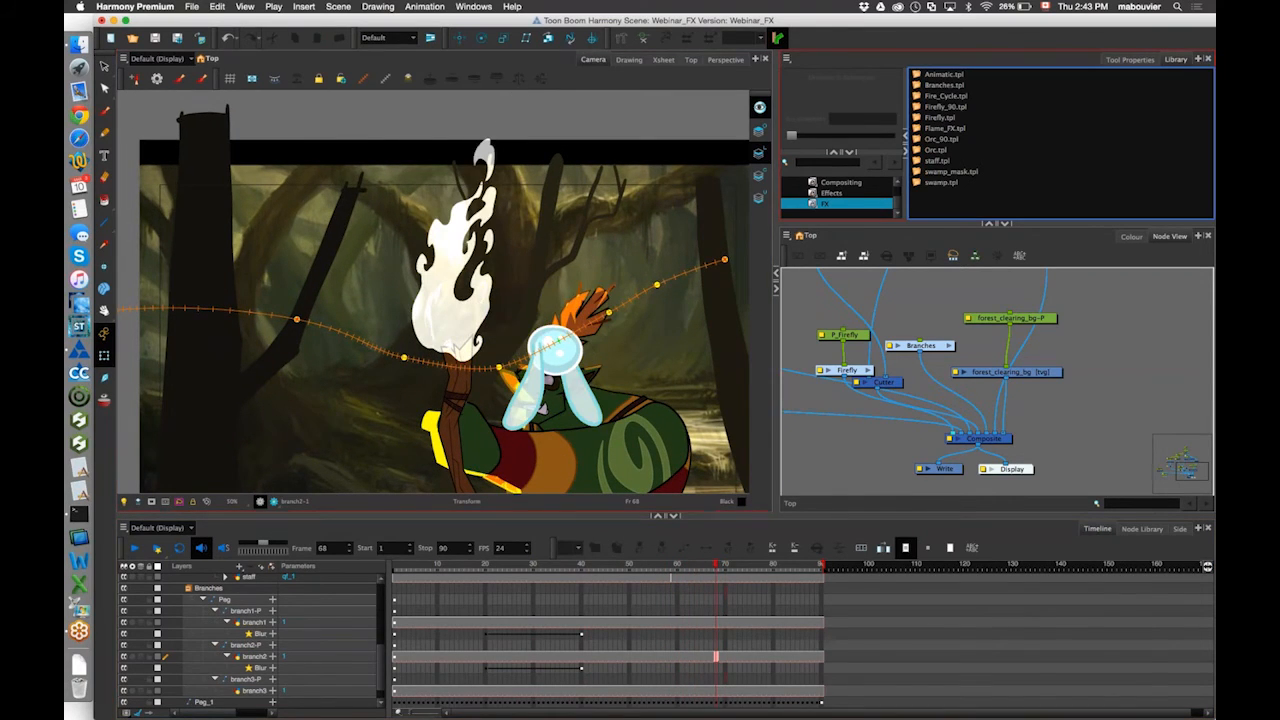
left_click(691, 59)
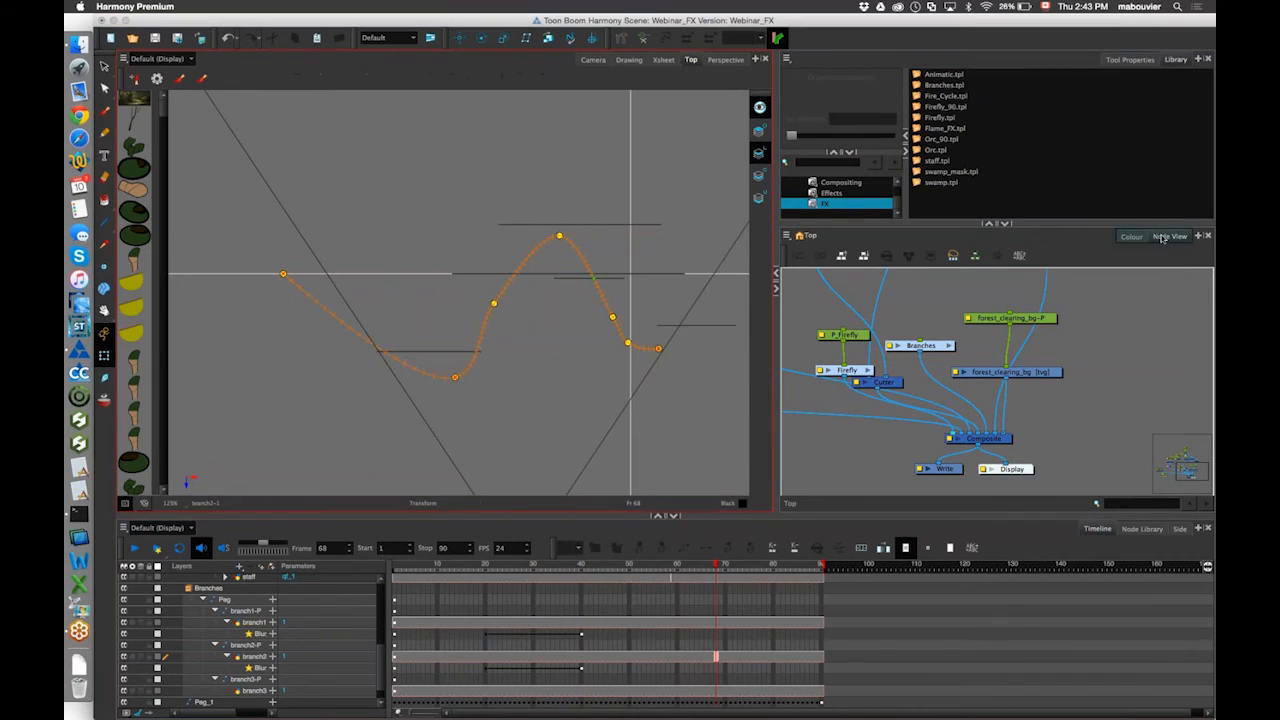
left_click_drag(1163, 243, 1163, 242)
left_click_drag(1007, 340, 919, 338)
left_click_drag(1097, 392, 1117, 381)
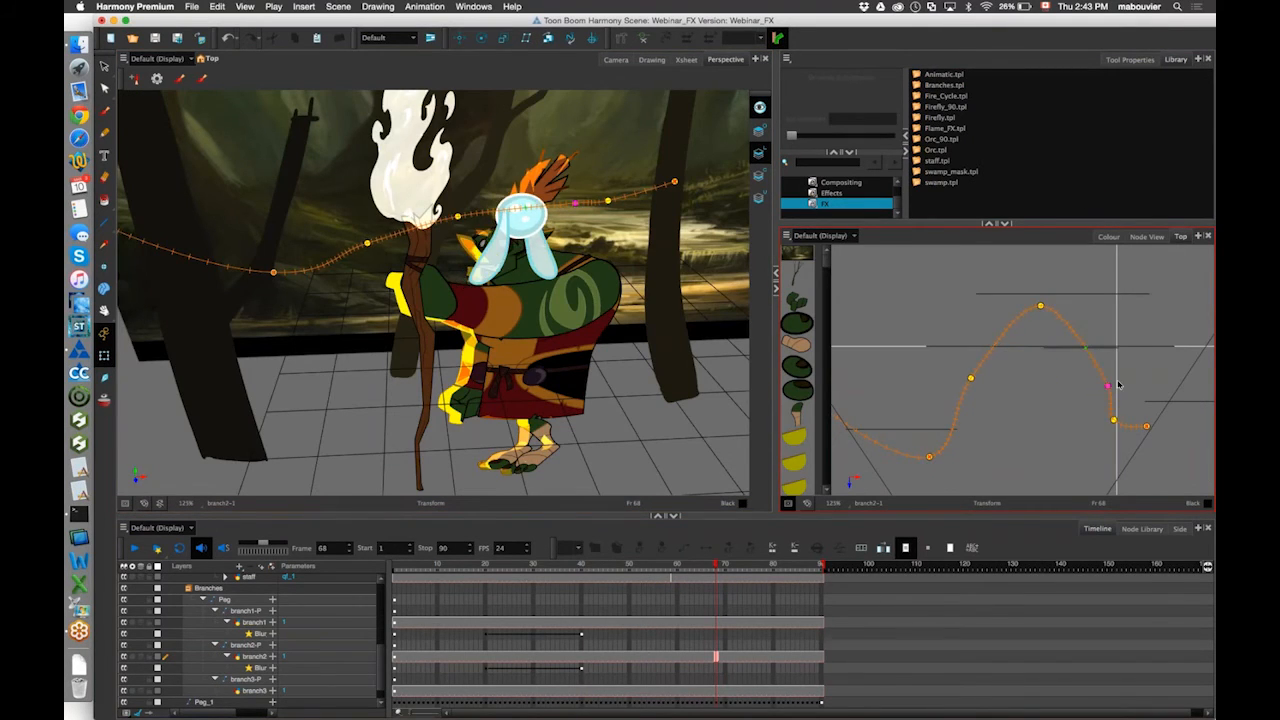
left_click(616, 59)
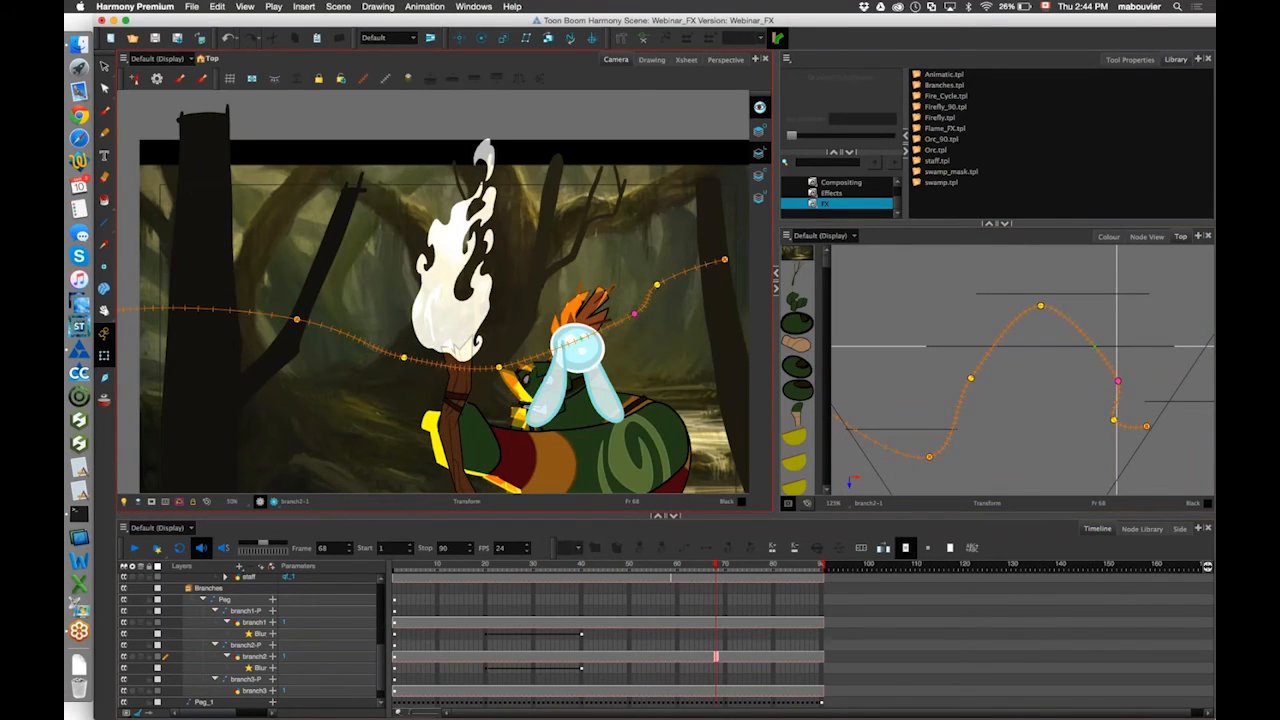
Fine-tune the path's deepest point, the point before it, and the end section in the Top view.
left_click(1039, 305)
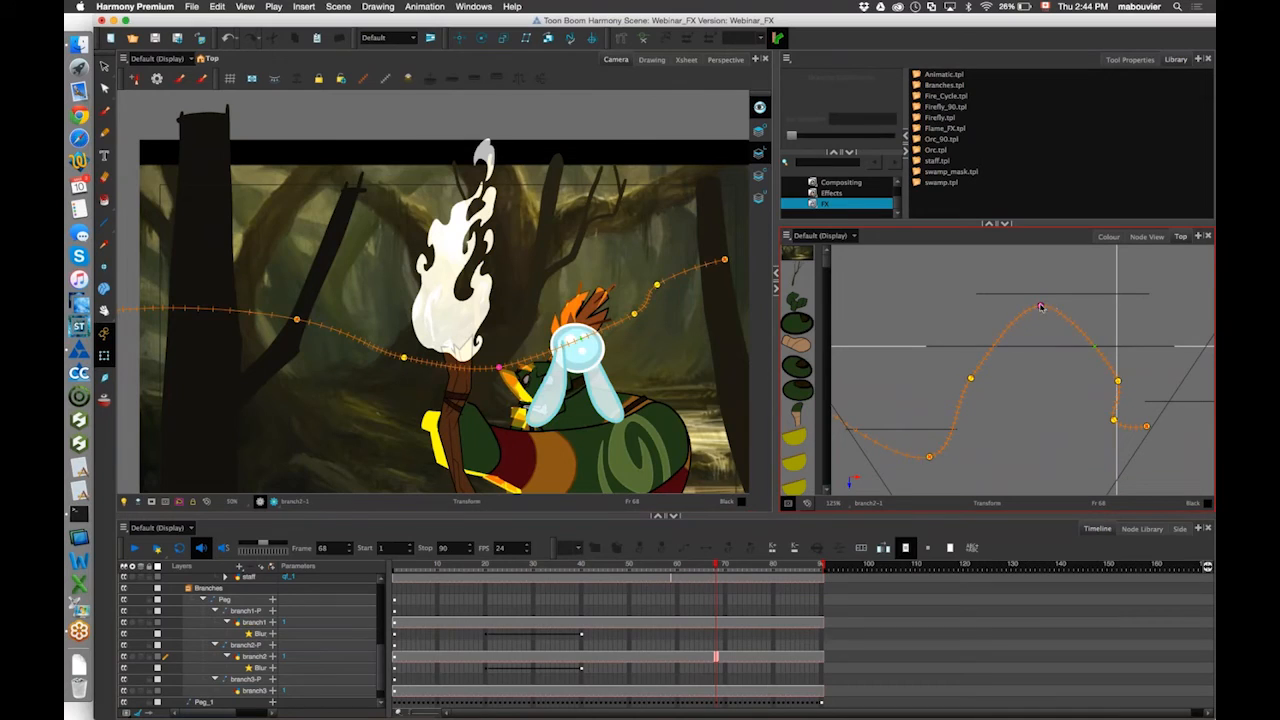
left_click_drag(1061, 313, 1055, 304)
left_click_drag(968, 383, 961, 380)
left_click(1116, 421)
left_click_drag(1127, 425, 1142, 424)
At frame 13, pull the path's start point toward the camera so the firefly enters in front of the large trunk.
left_click_drag(723, 566, 453, 558)
left_click_drag(883, 443, 991, 419)
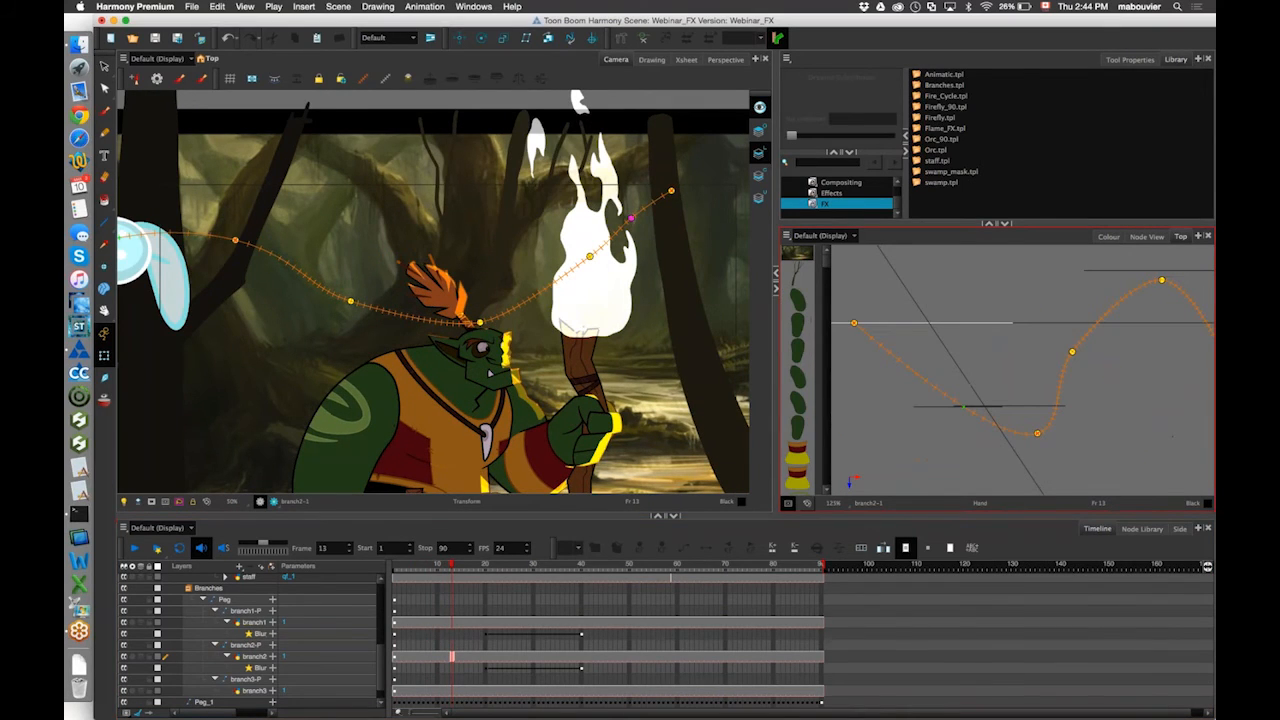
left_click_drag(854, 324, 915, 429)
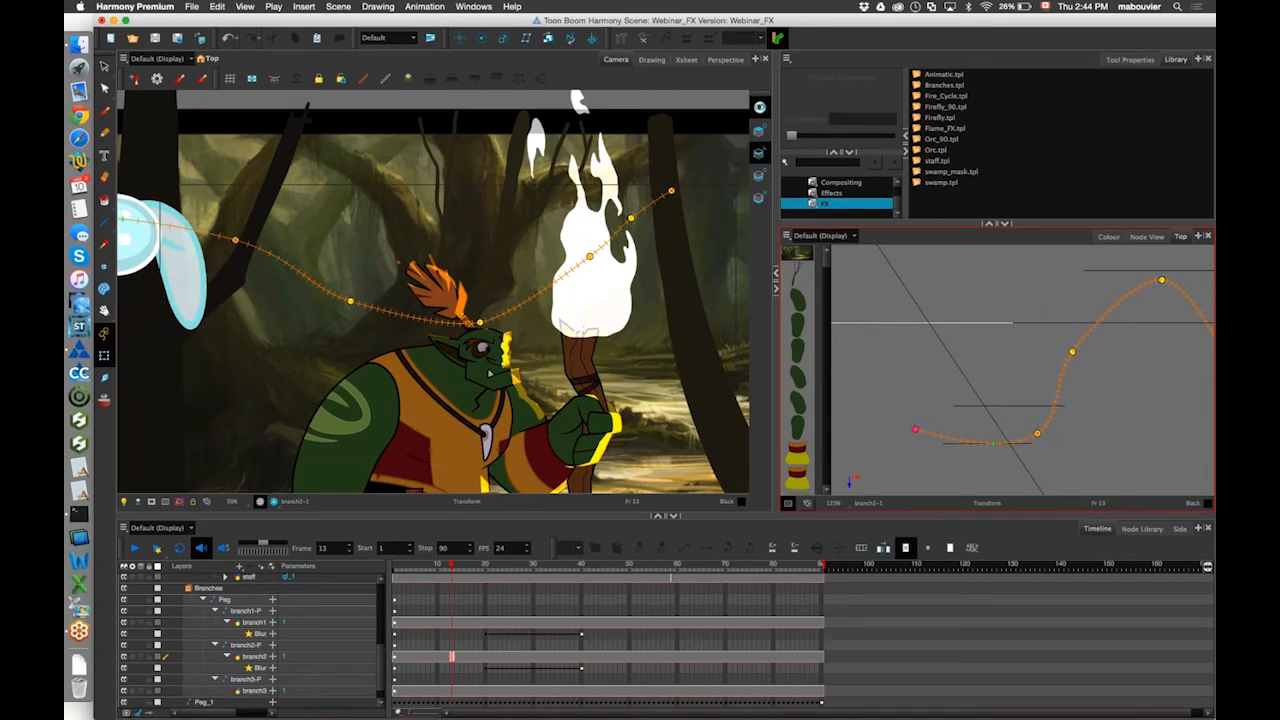
At frame 76, refine the depth of the path's descending point and its end point near the curved trunk.
left_click(447, 565)
left_click_drag(404, 566, 754, 591)
left_click_drag(1100, 370, 936, 380)
left_click_drag(1072, 365, 1078, 354)
left_click_drag(1090, 410, 1095, 411)
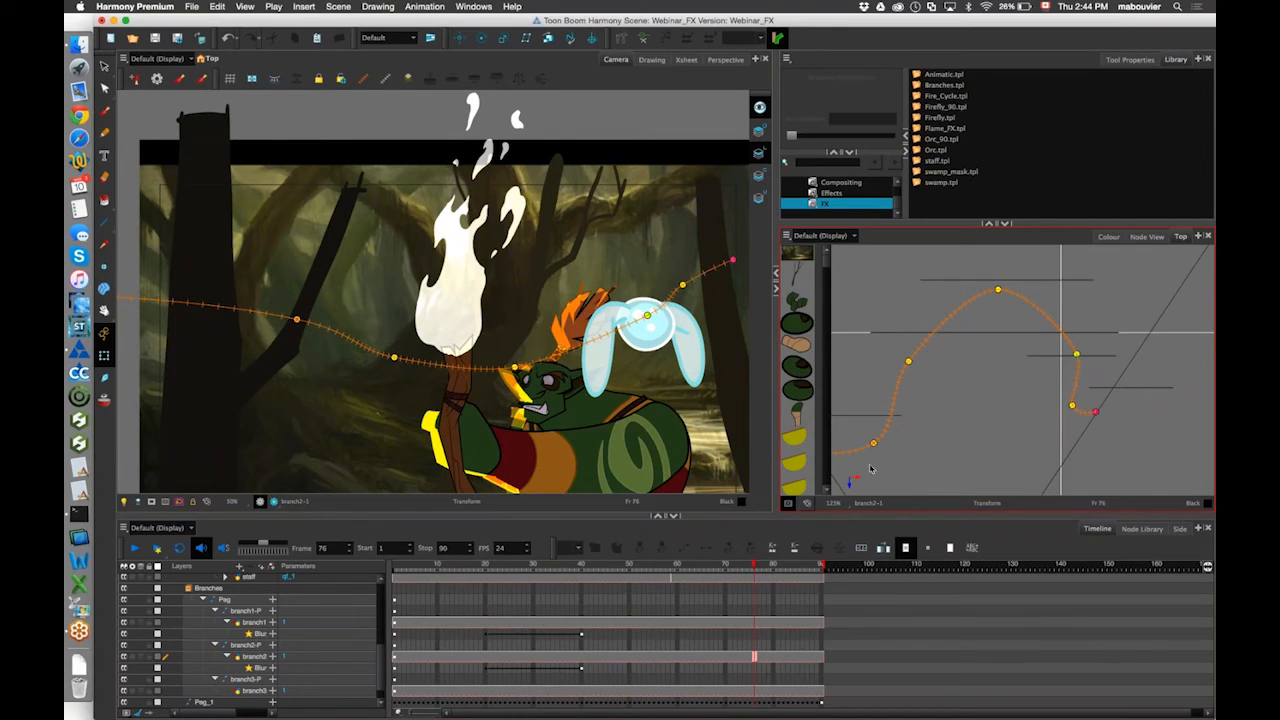
Play back the scene through the camera to check the firefly's flight, and return to the node network.
left_click_drag(754, 566, 782, 571)
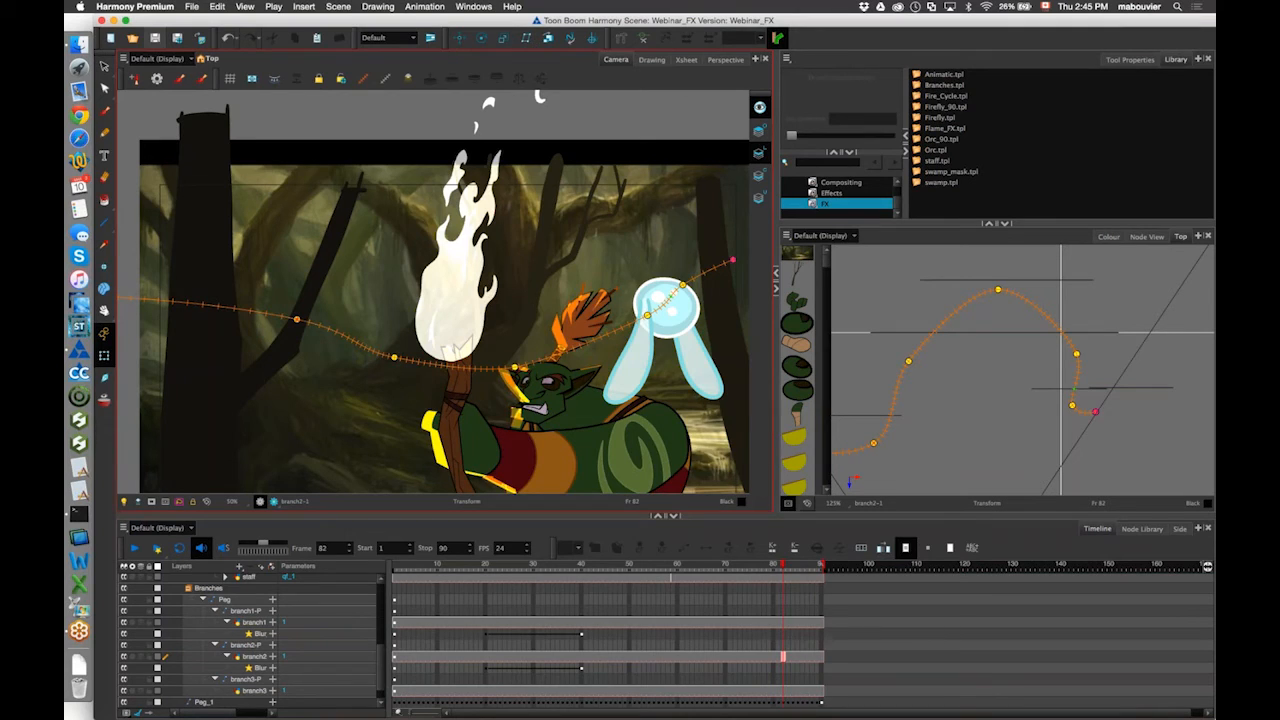
scroll(433, 292, "up", 1)
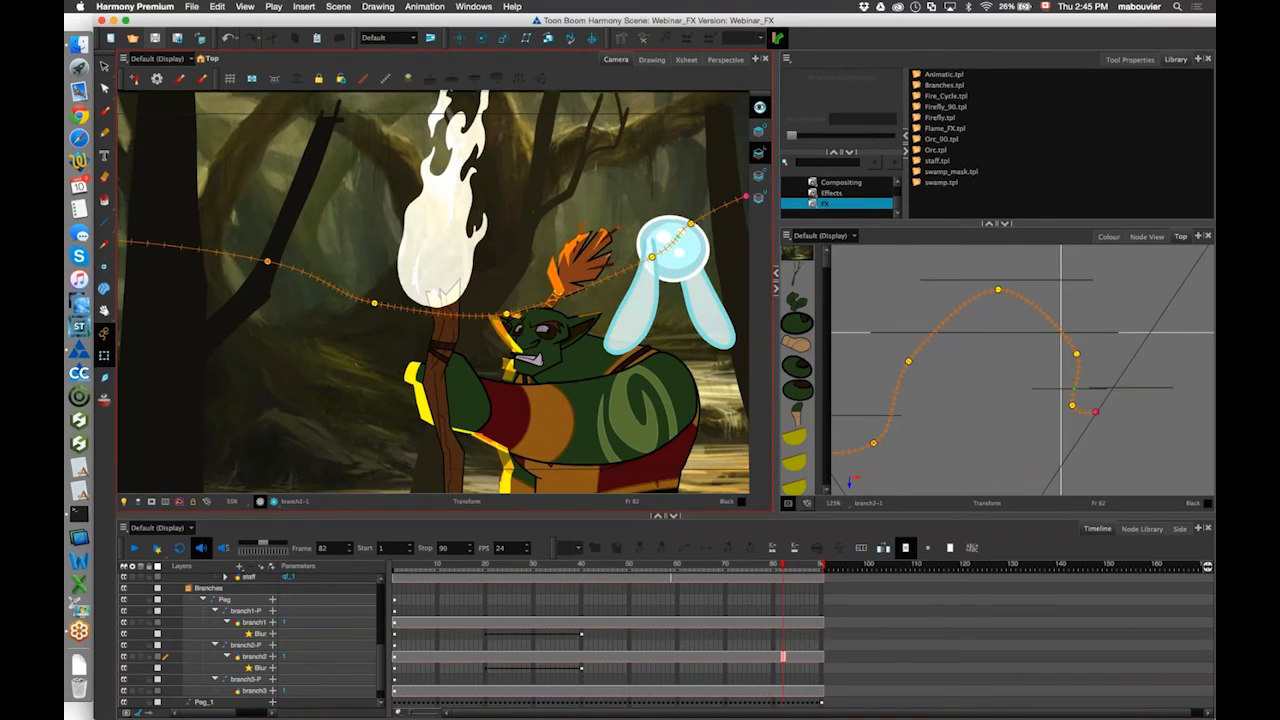
left_click(150, 551)
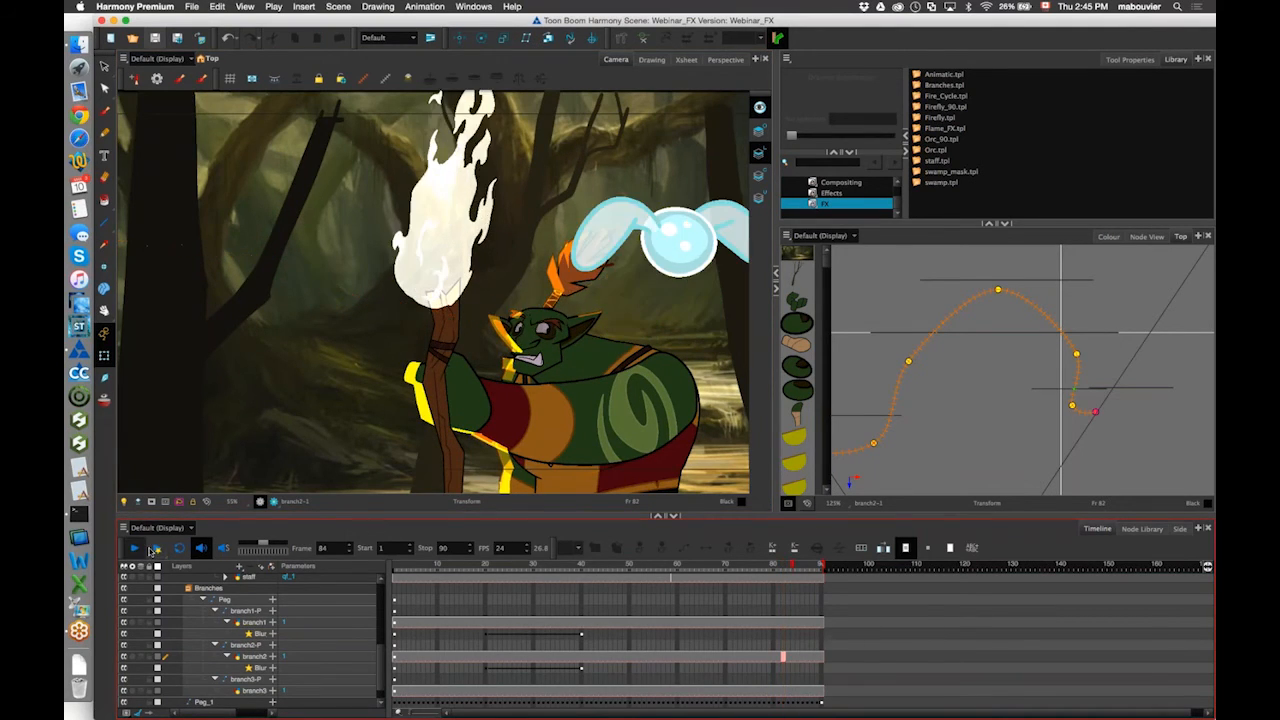
left_click(138, 551)
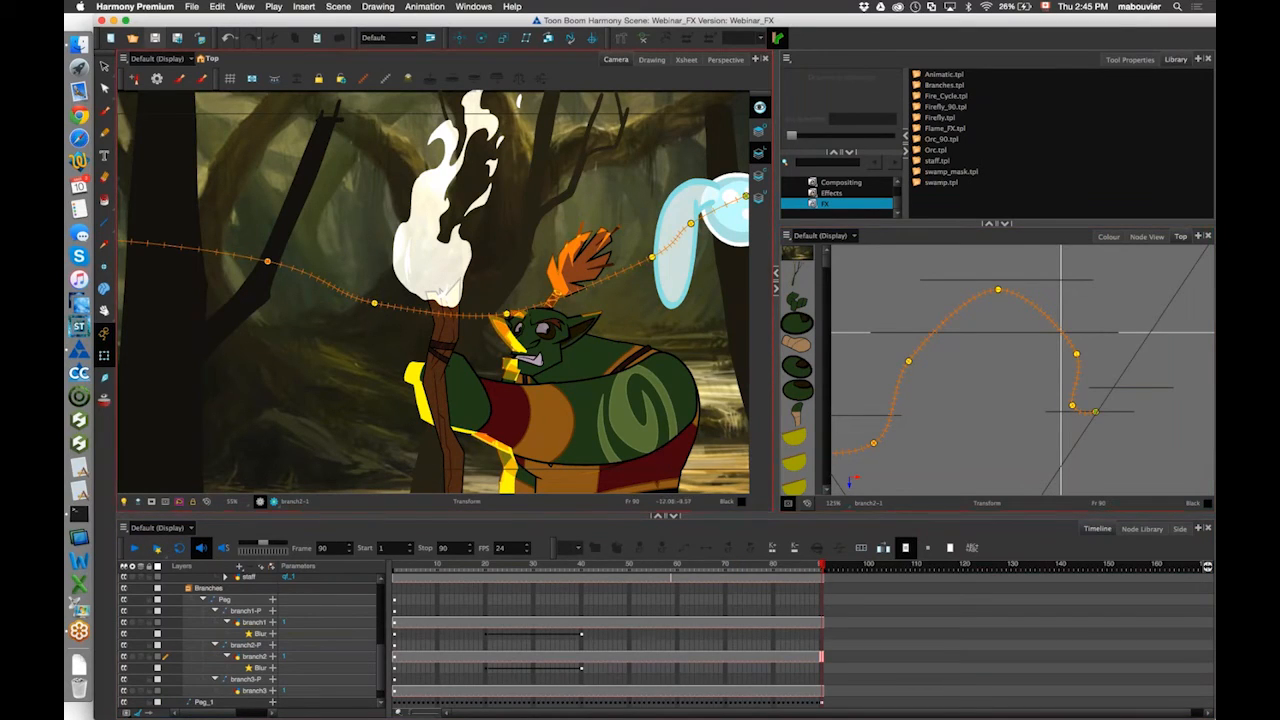
key("2")
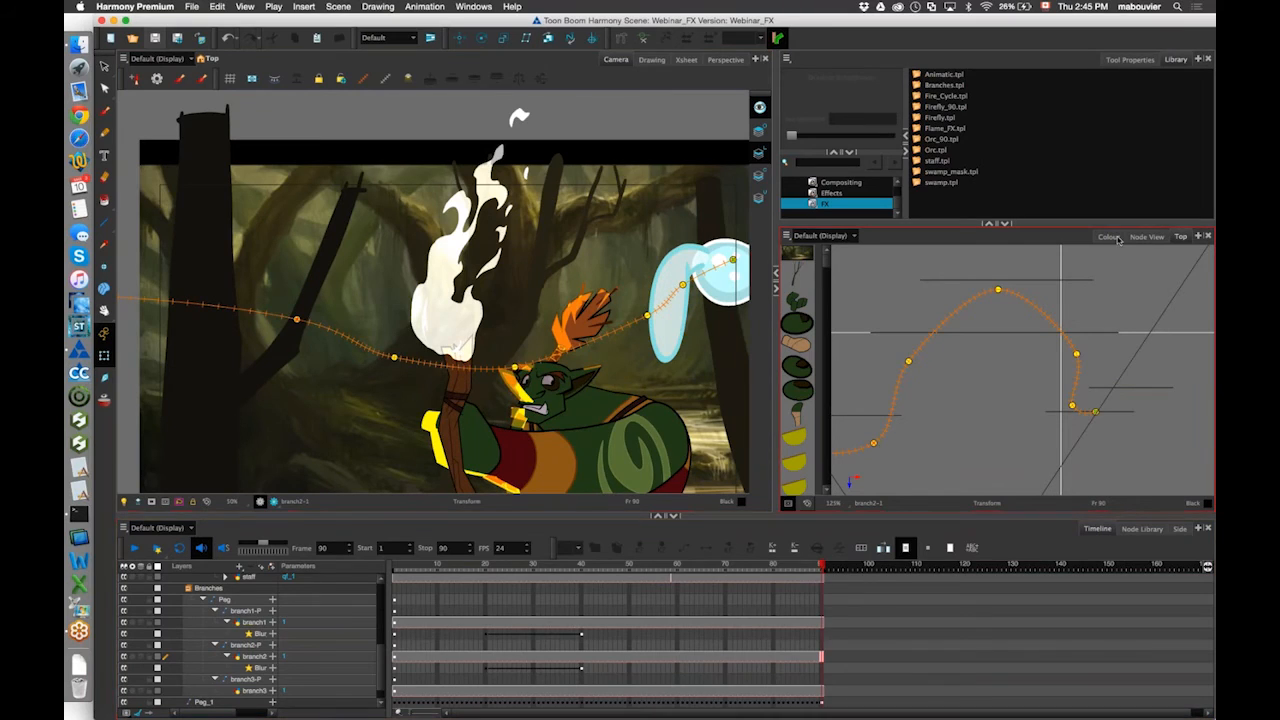
left_click(1147, 237)
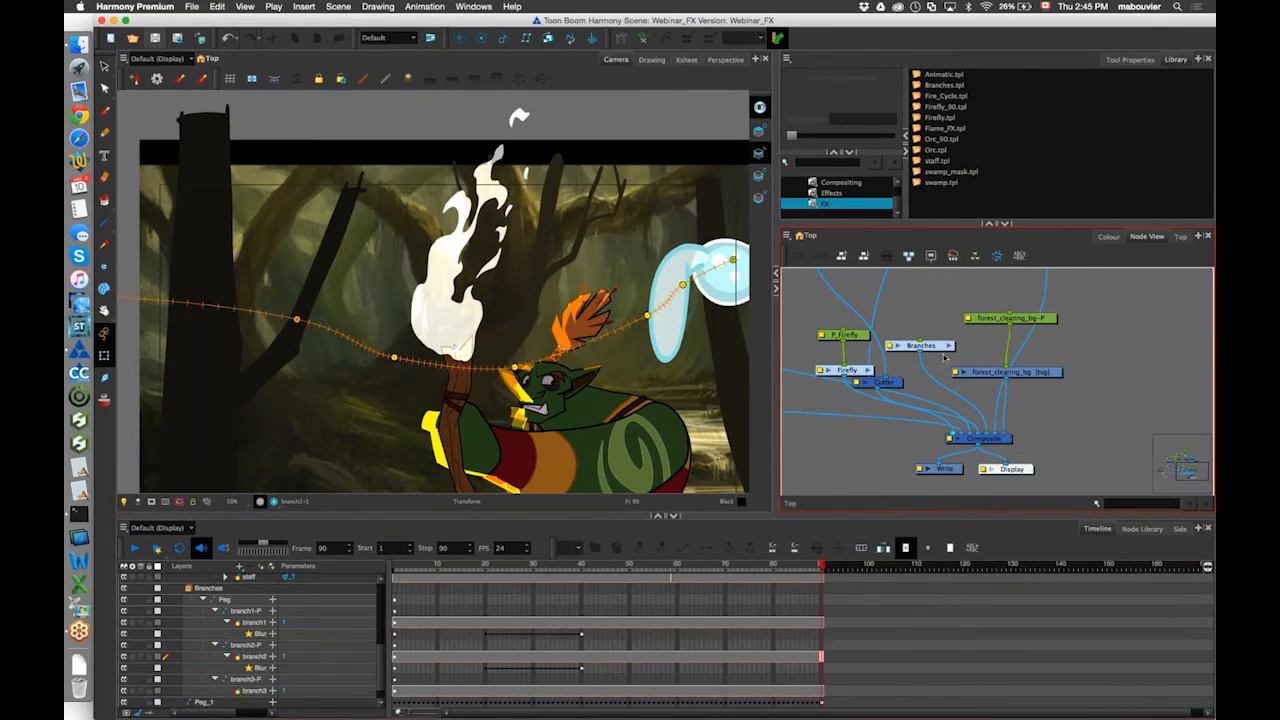
Spread out the node network by lowering the Composite node and separating the Firefly, Cutter and Branches nodes above it.
left_click_drag(982, 364, 1029, 300)
left_click(1058, 432)
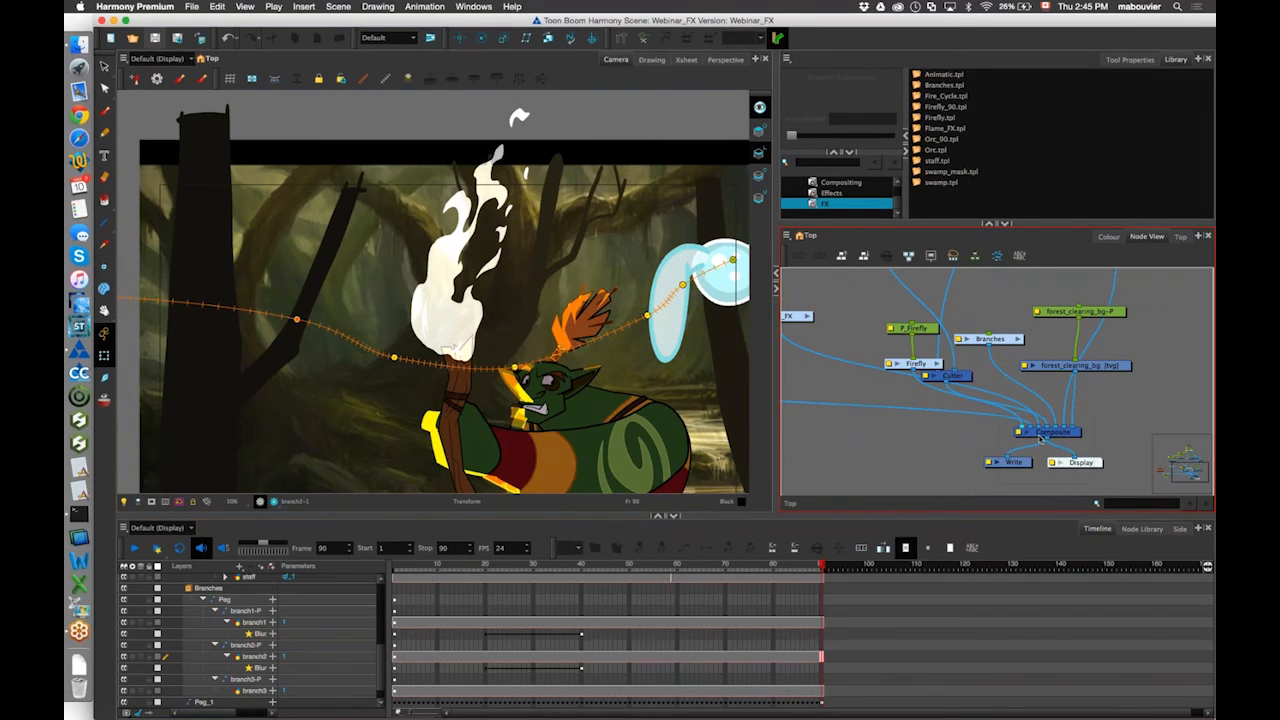
left_click_drag(1058, 432, 1001, 462)
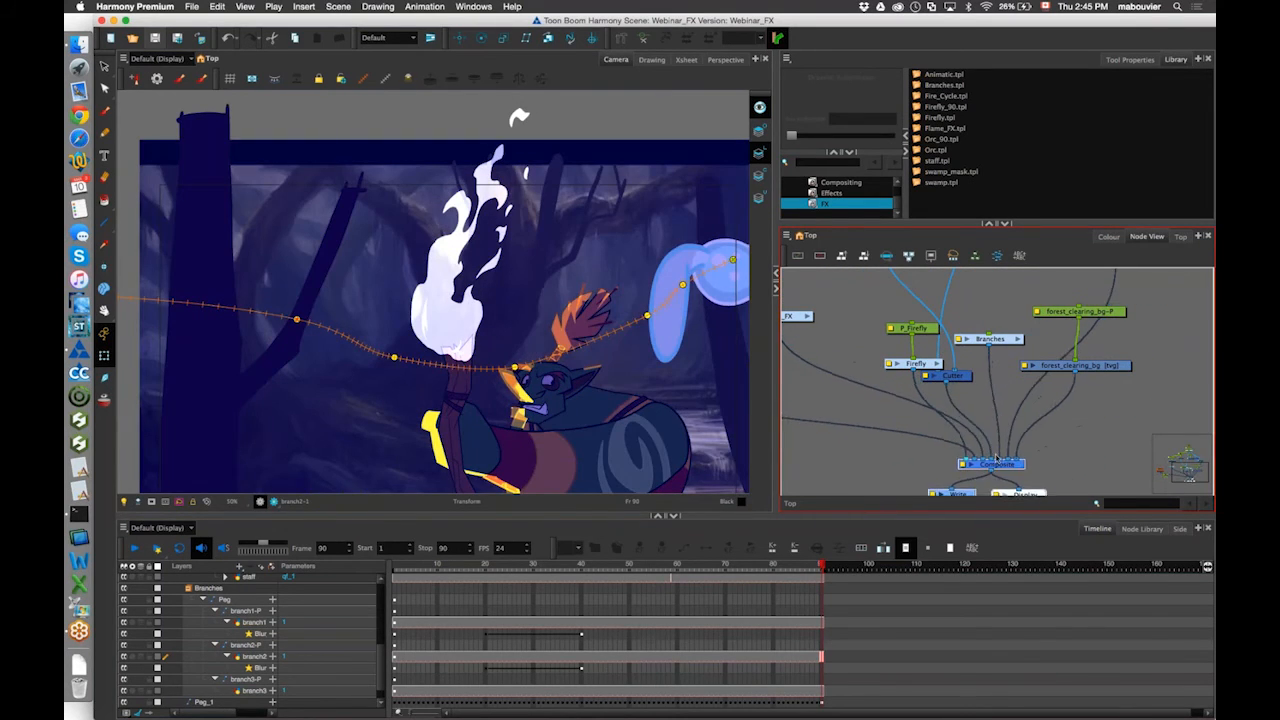
left_click_drag(962, 380, 1012, 461)
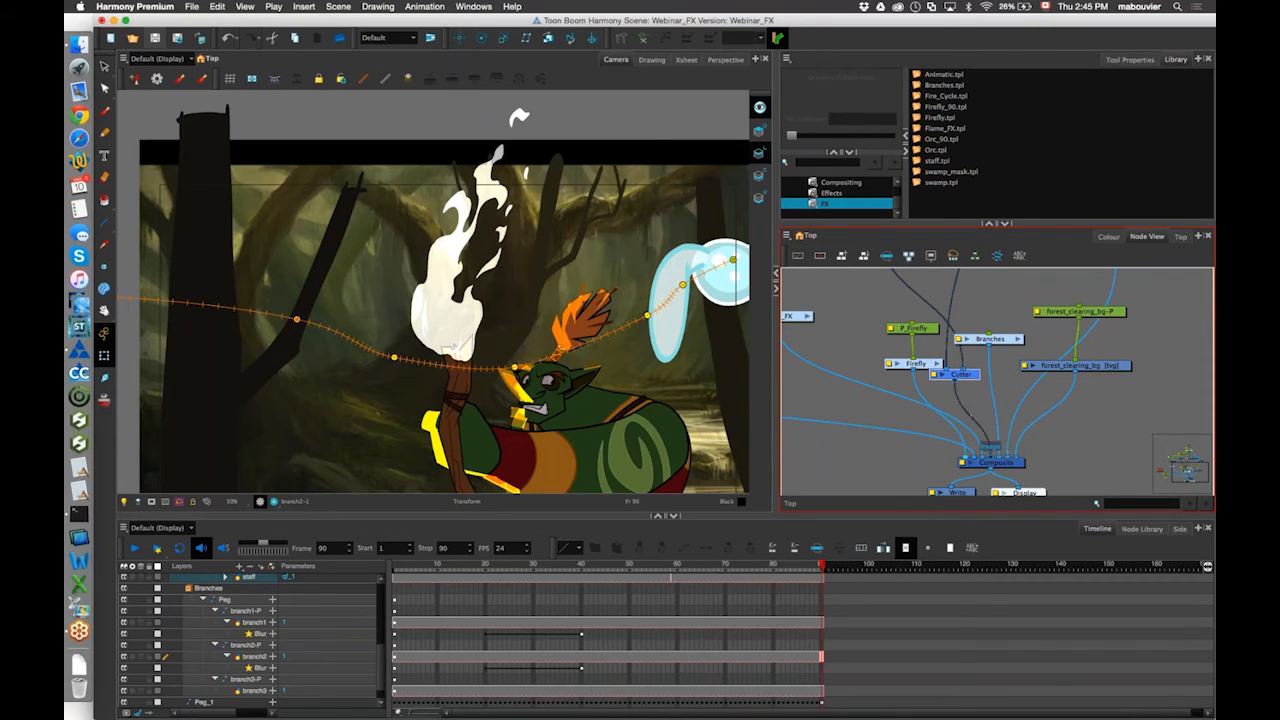
scroll(1012, 461, "up", 5)
scroll(995, 380, "down", 3)
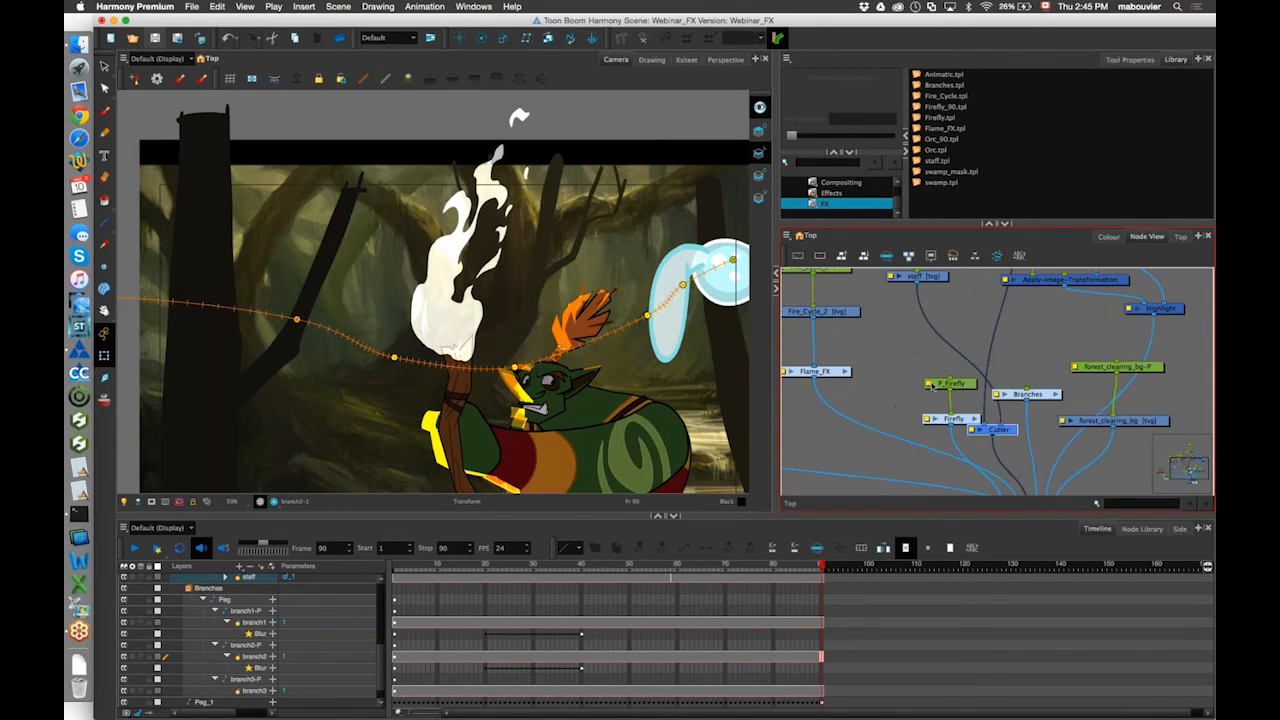
left_click_drag(940, 420, 881, 402)
left_click_drag(1040, 397, 978, 417)
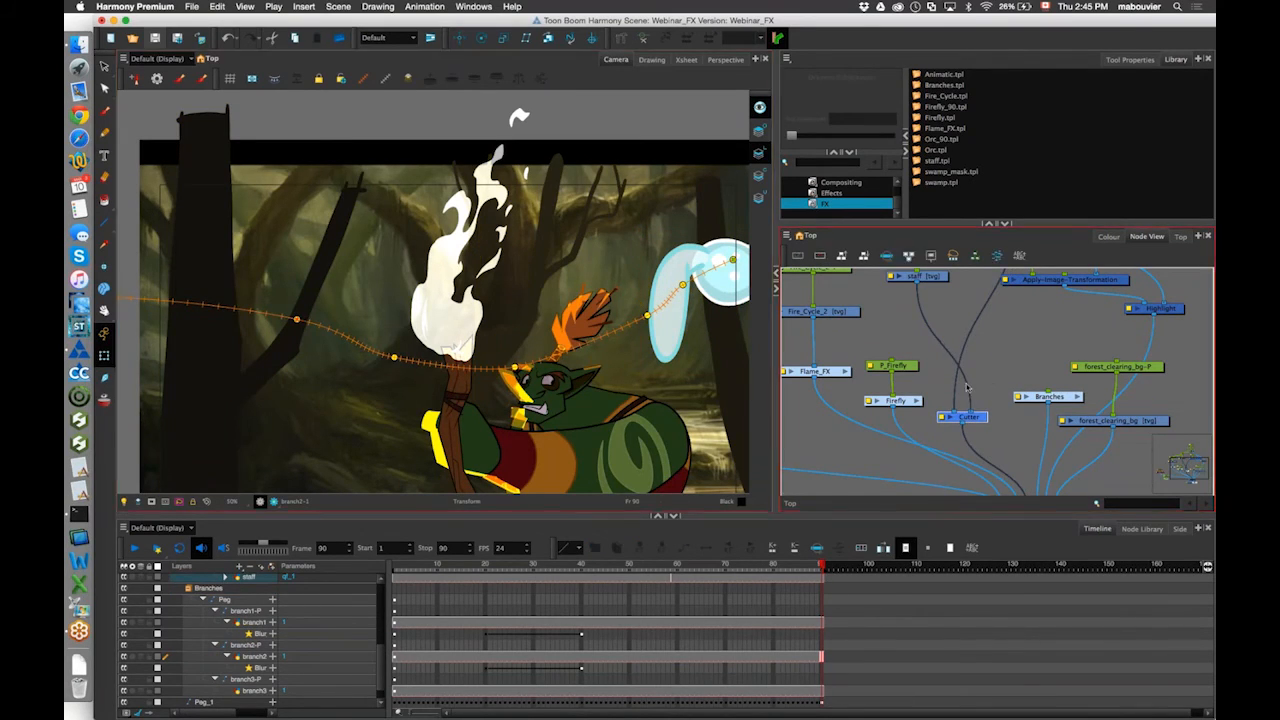
left_click_drag(1000, 340, 980, 415)
At frame 84, render a preview of the orc to check the cutter and highlight effects, and return to the OpenGL view.
left_click(822, 568)
left_click_drag(822, 568, 793, 565)
left_click_drag(975, 371, 967, 301)
left_click_drag(530, 416, 524, 368)
scroll(524, 368, "up", 1)
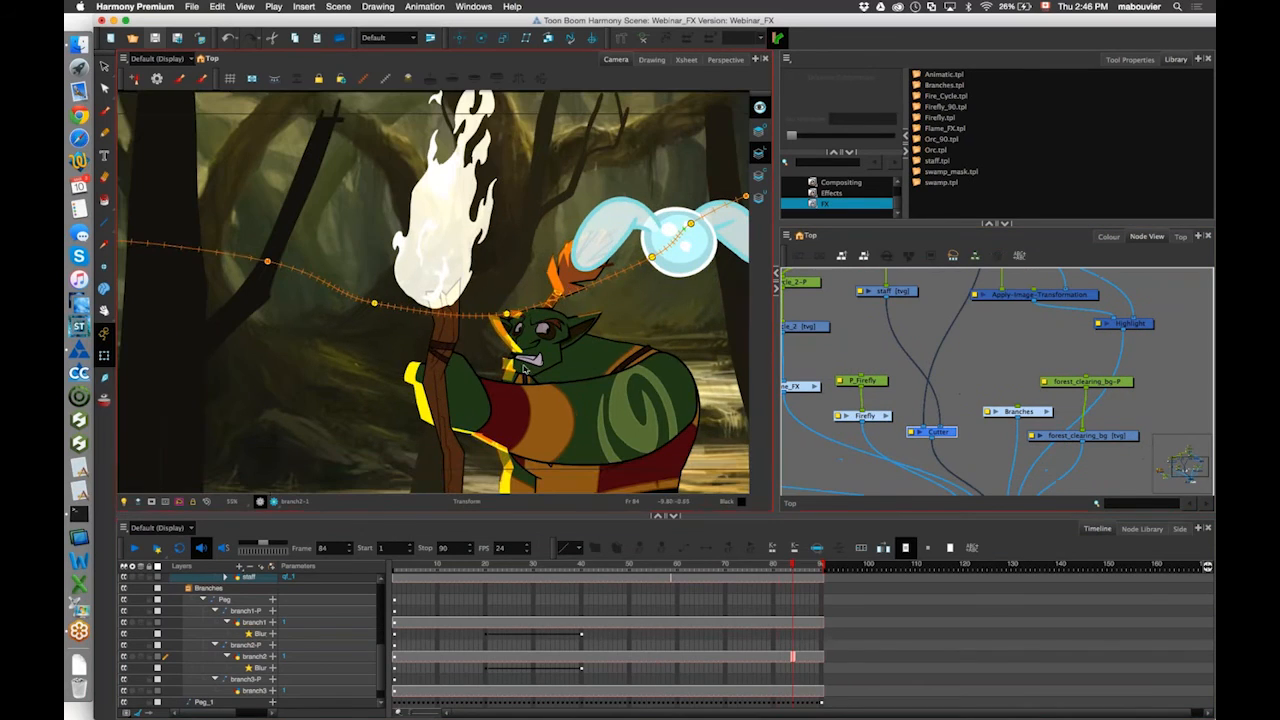
left_click(276, 502)
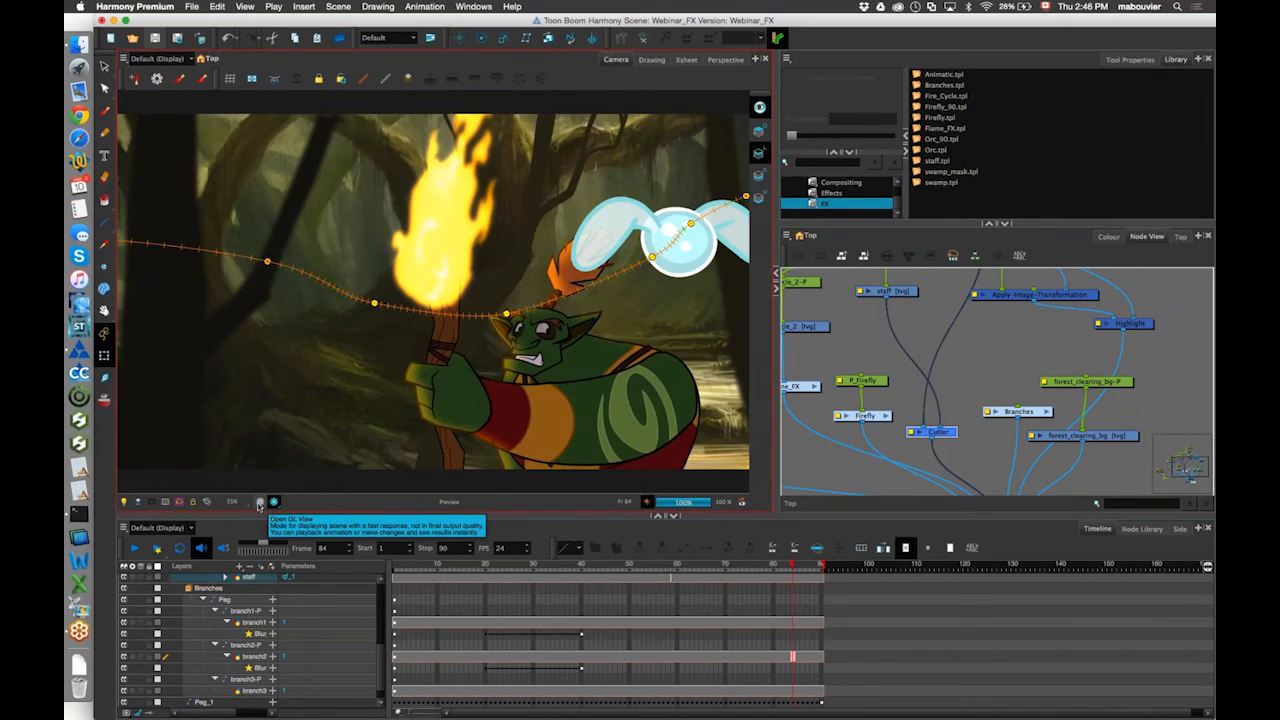
left_click(260, 502)
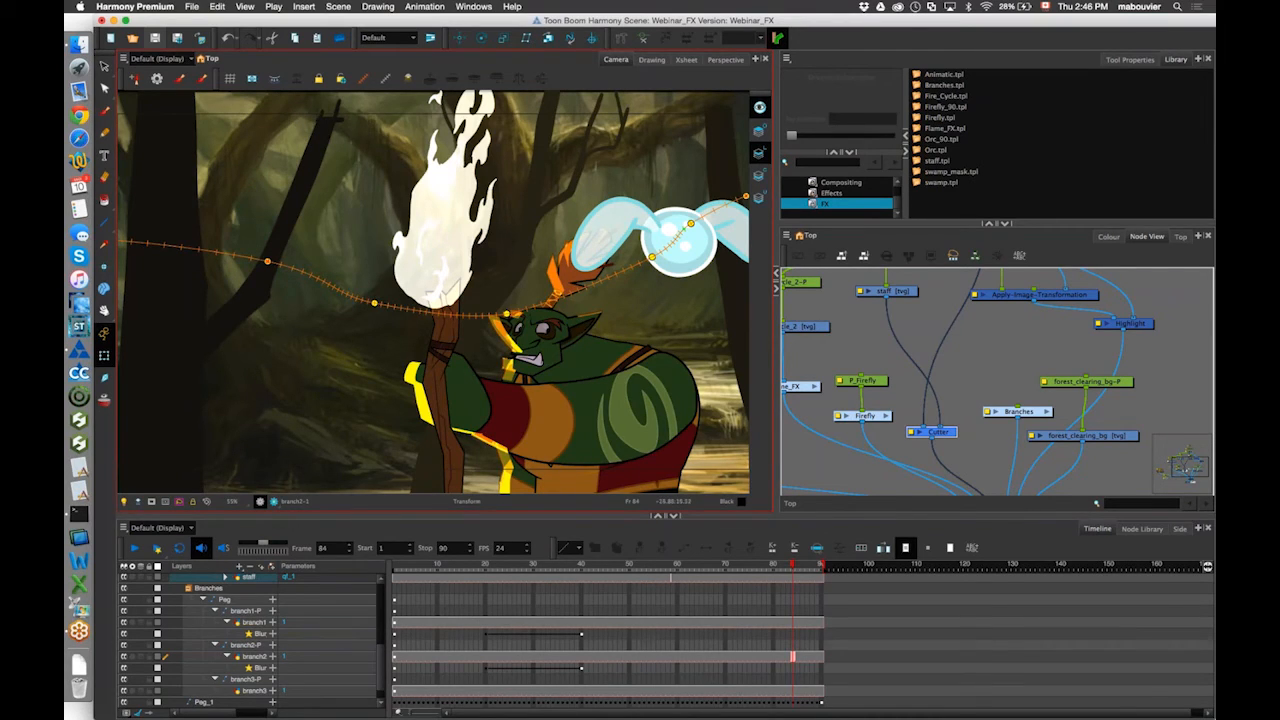
Review the effects options in the OpenGL preferences, including composite passthrough for all effects.
left_click(147, 8)
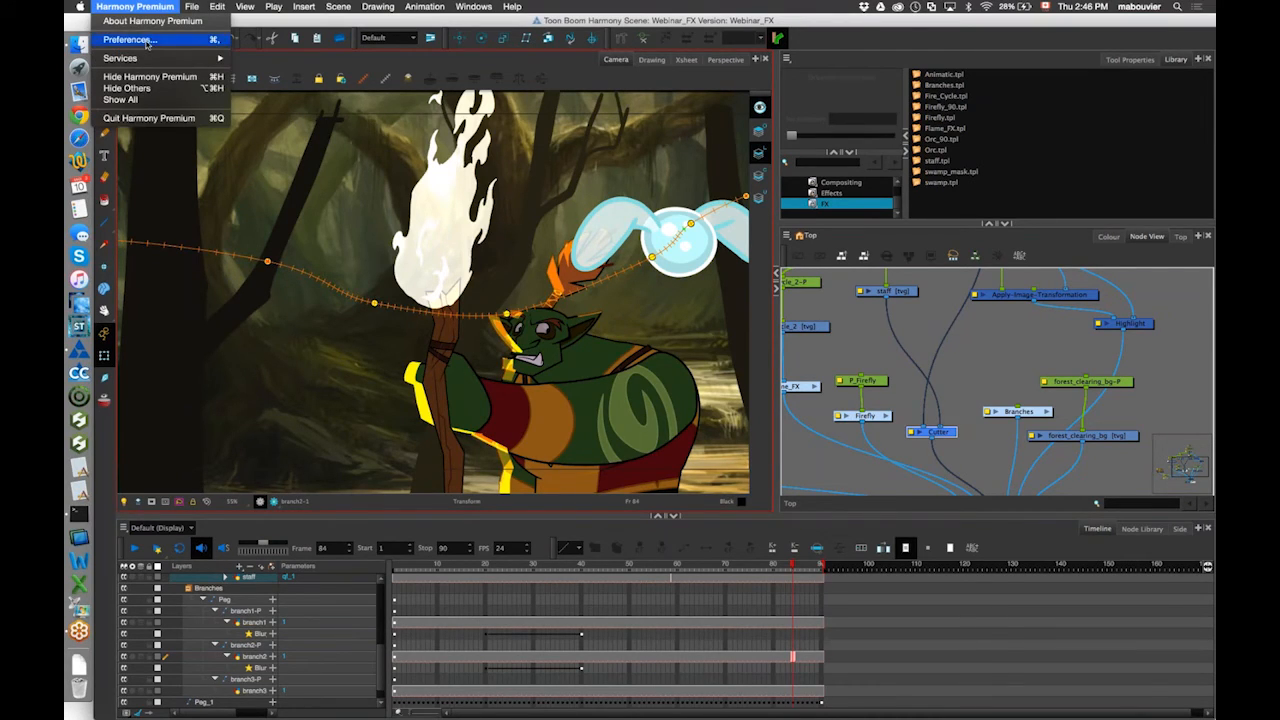
left_click(147, 40)
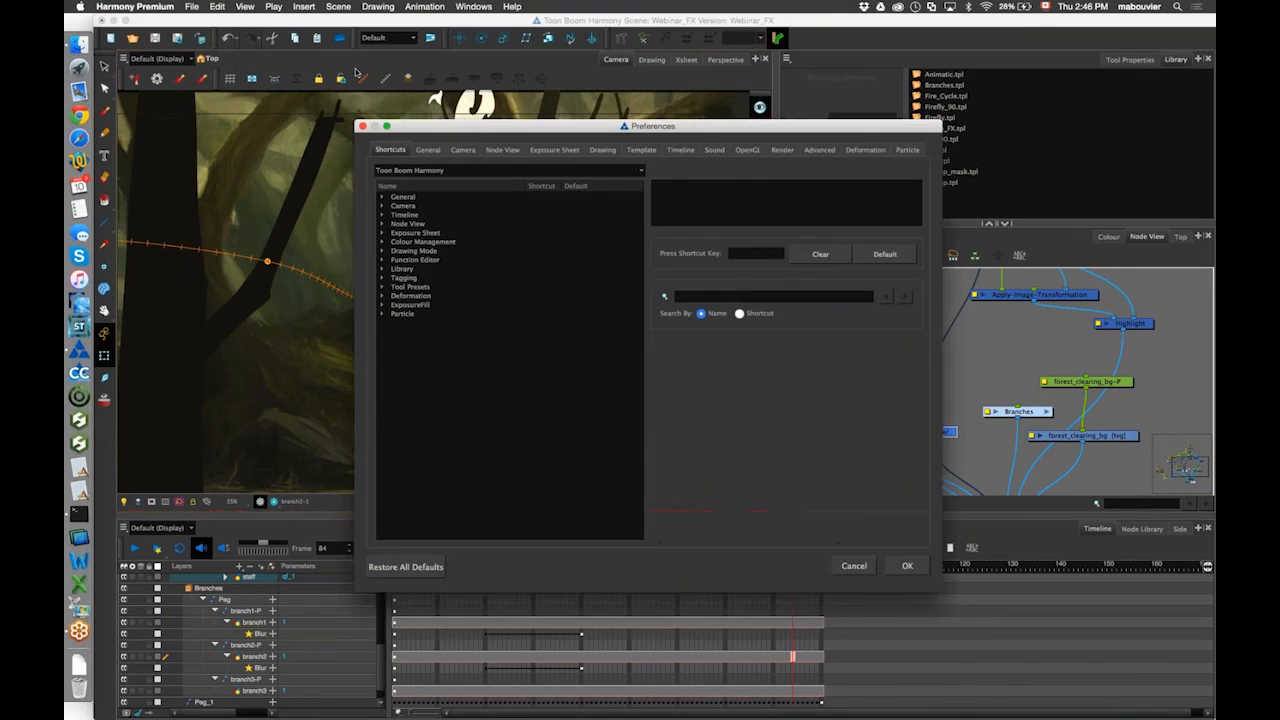
left_click(747, 151)
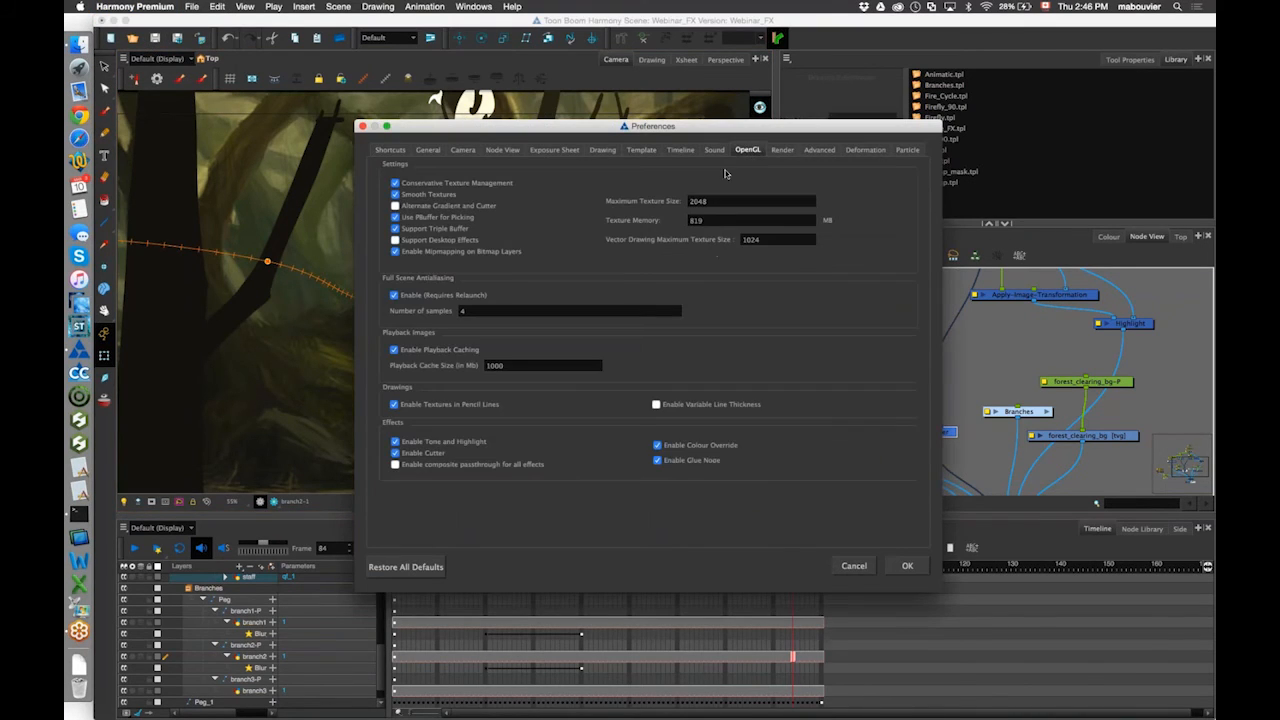
left_click(452, 468)
left_click(907, 566)
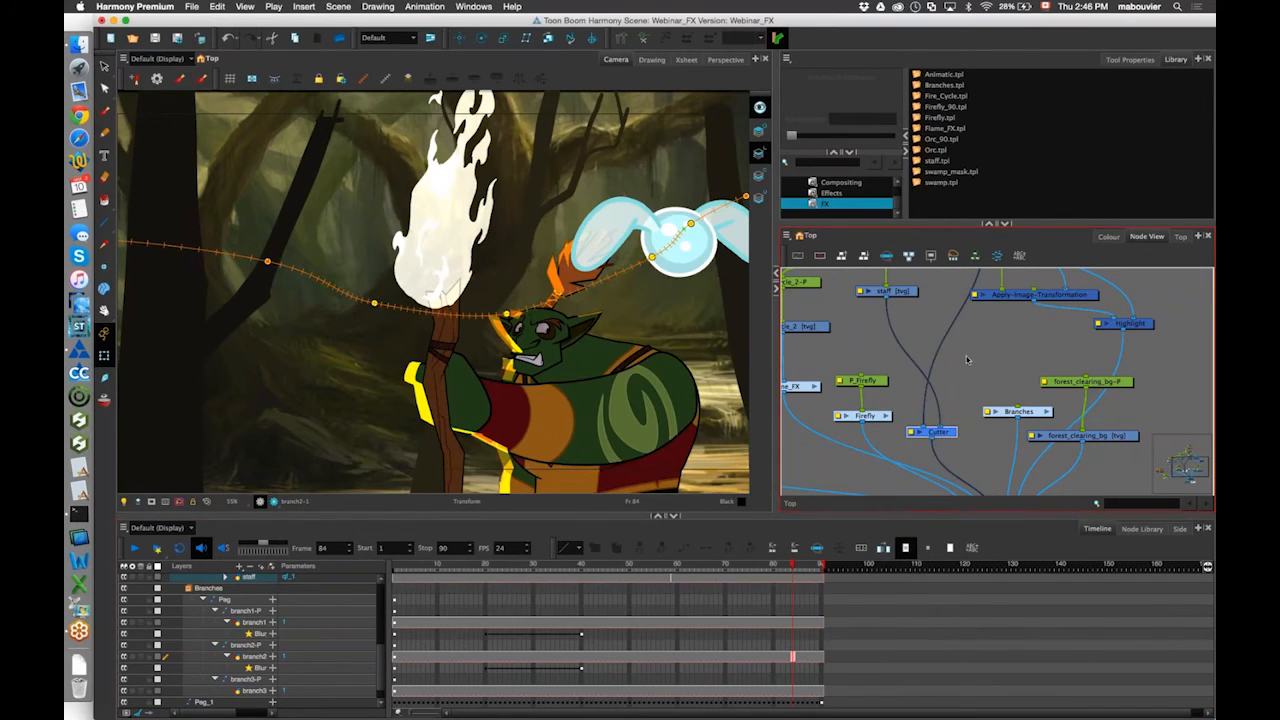
Compare the rendered and OpenGL views again at frame 84, and recheck the OpenGL effects preferences.
left_click_drag(793, 565, 777, 569)
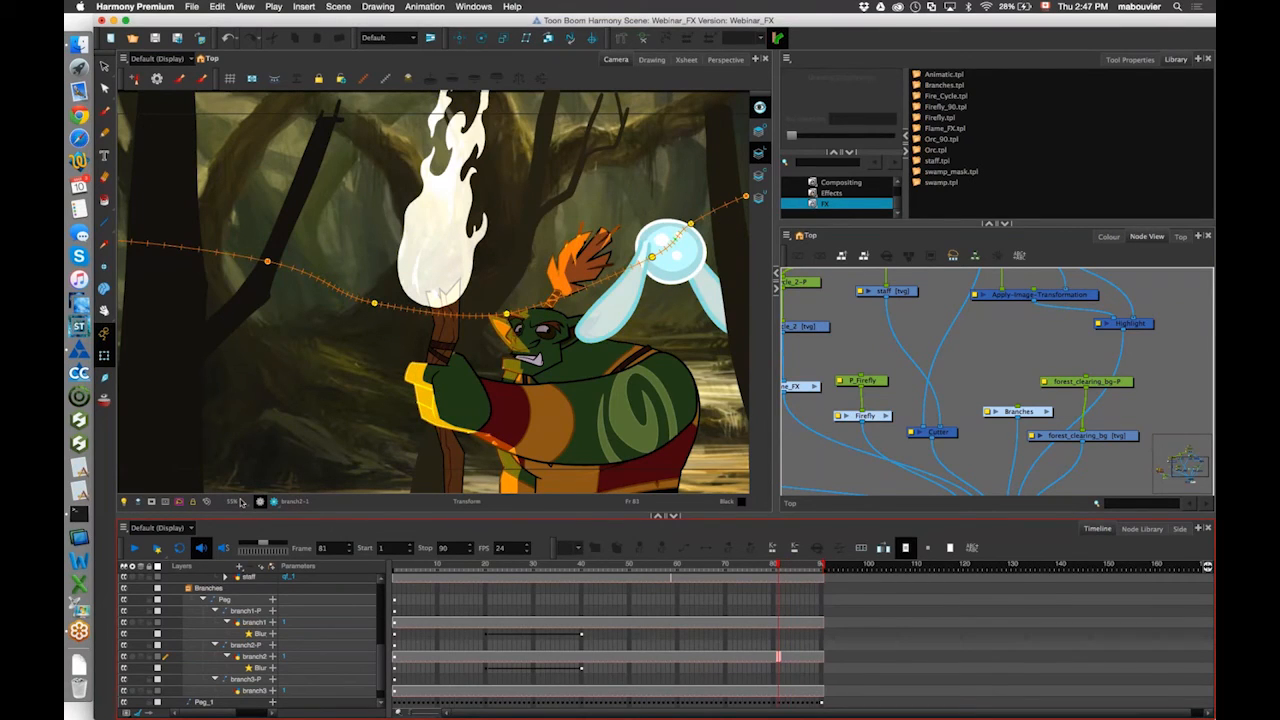
left_click(274, 502)
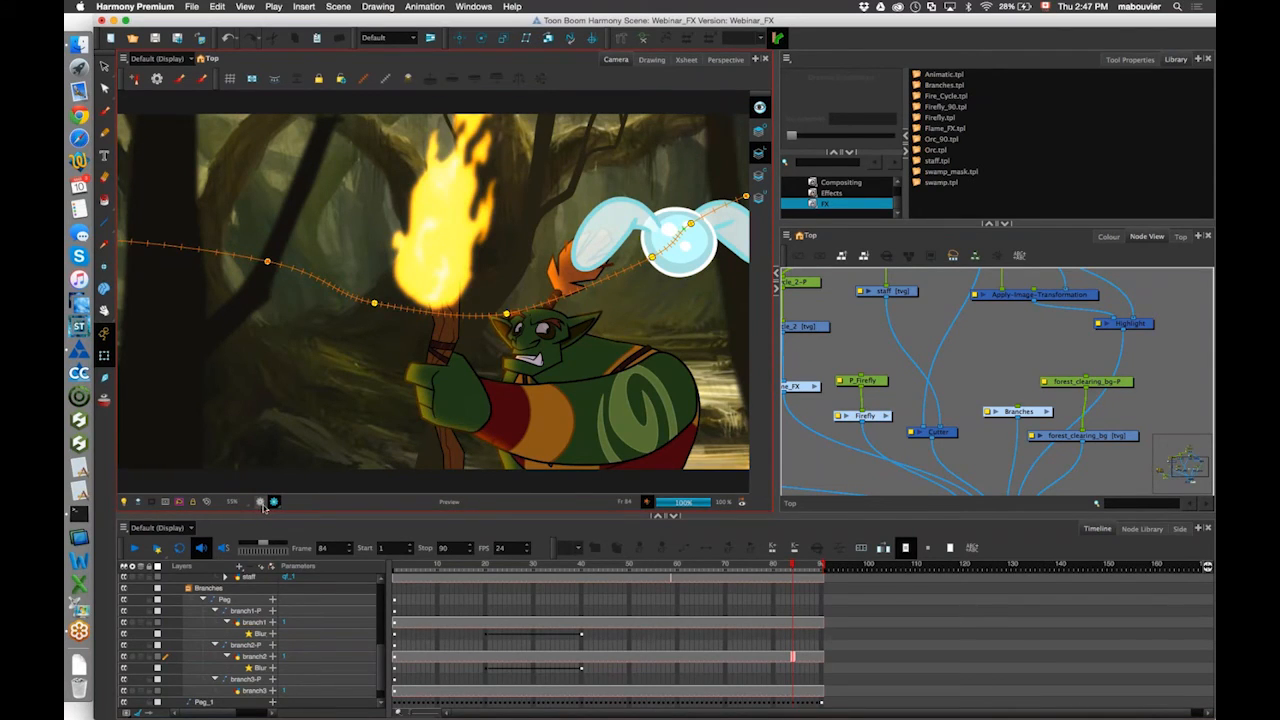
left_click(261, 503)
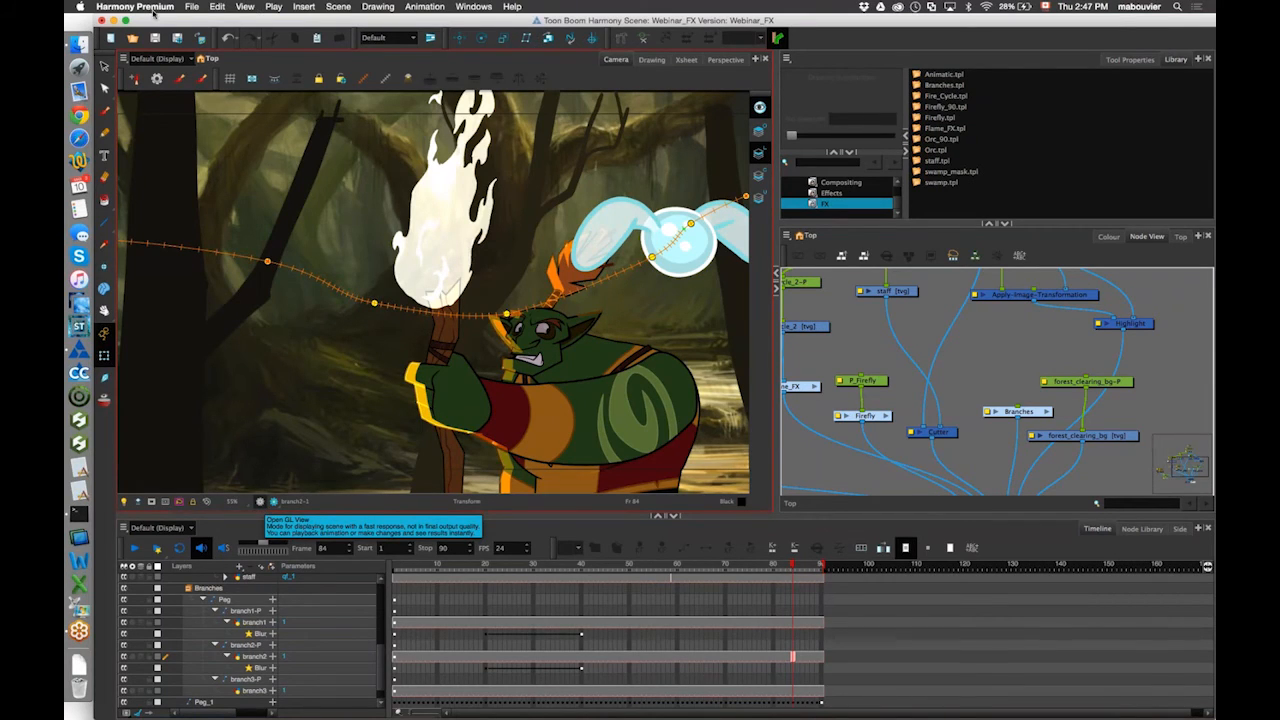
key("super+comma")
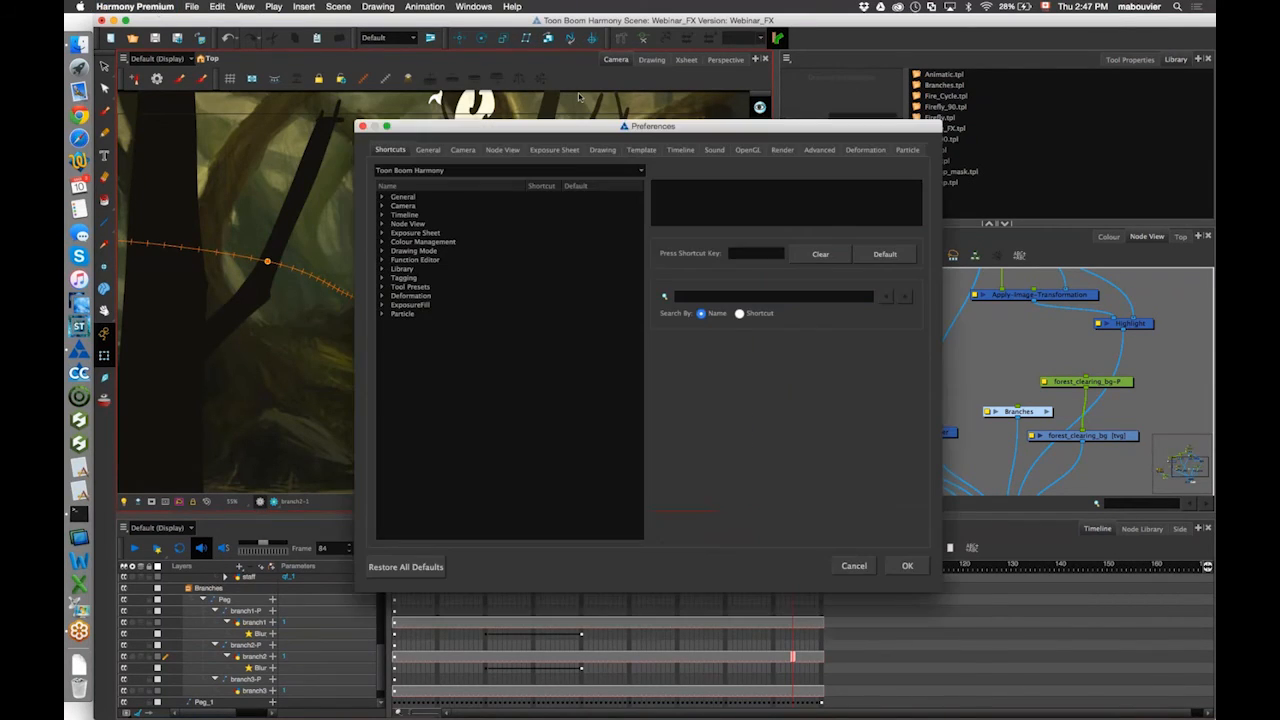
left_click(750, 150)
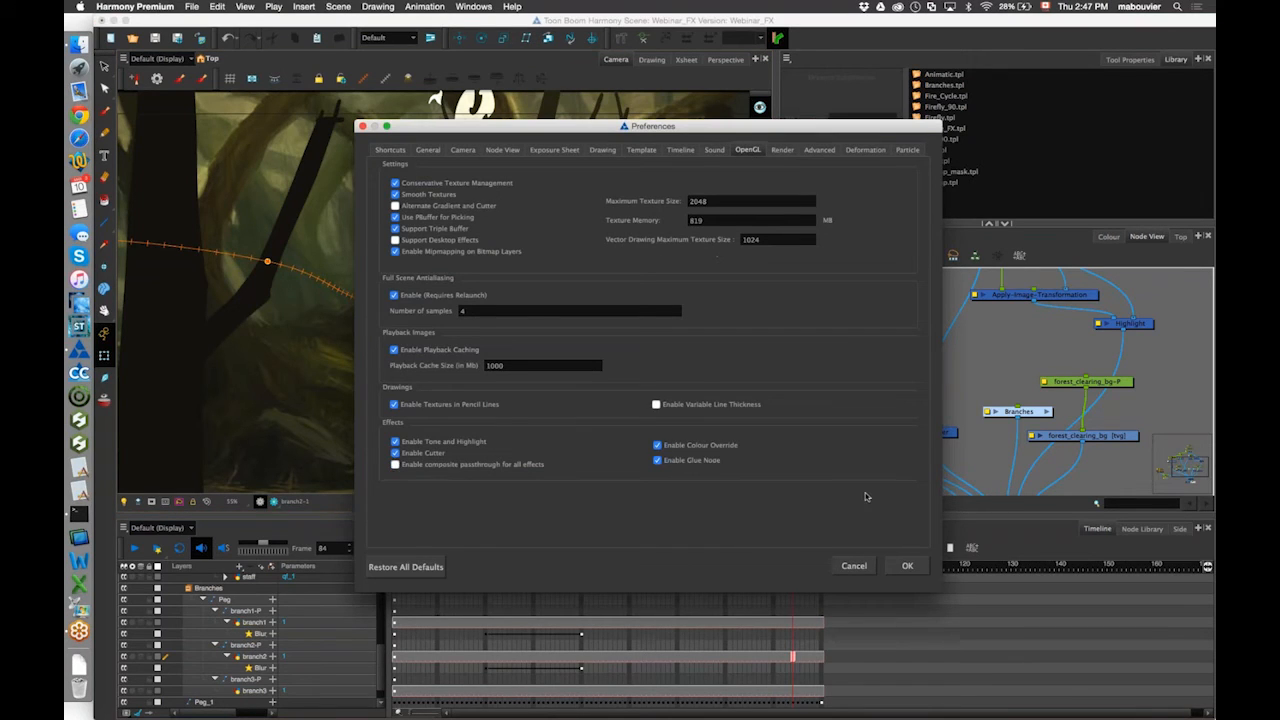
left_click(905, 566)
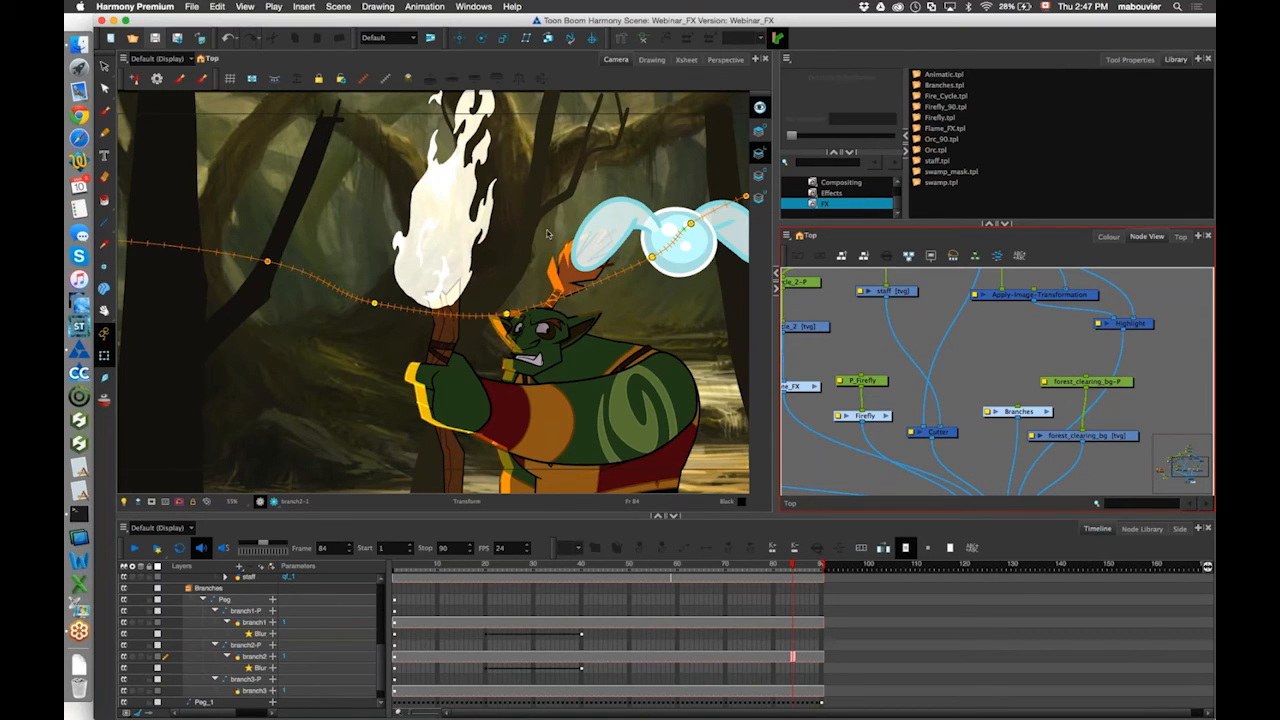
left_click(881, 407)
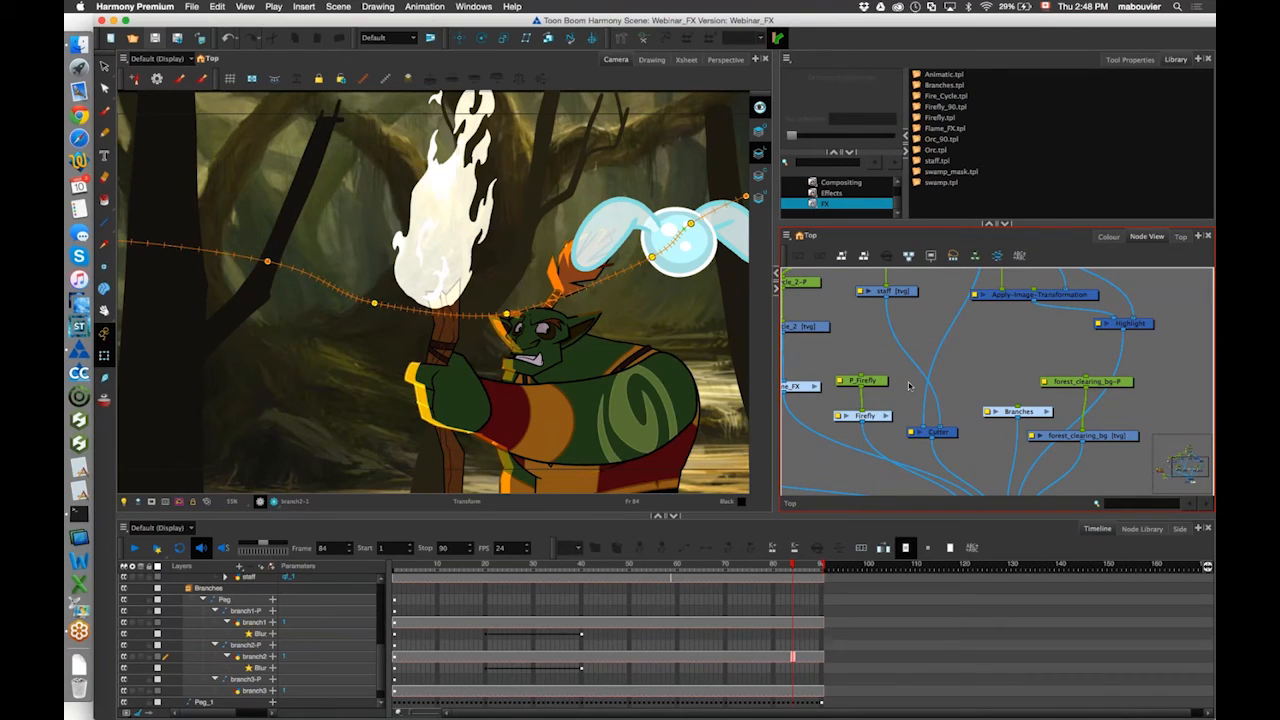
left_click_drag(229, 21, 229, 21)
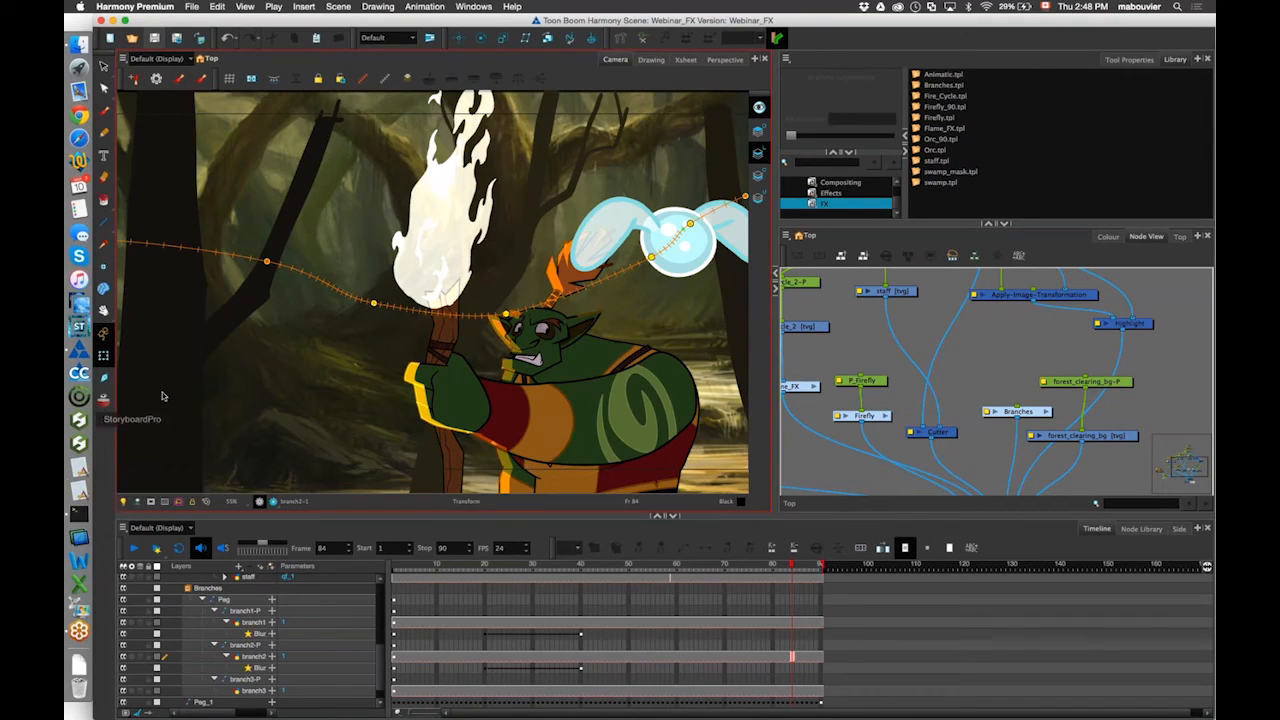
left_click(834, 501)
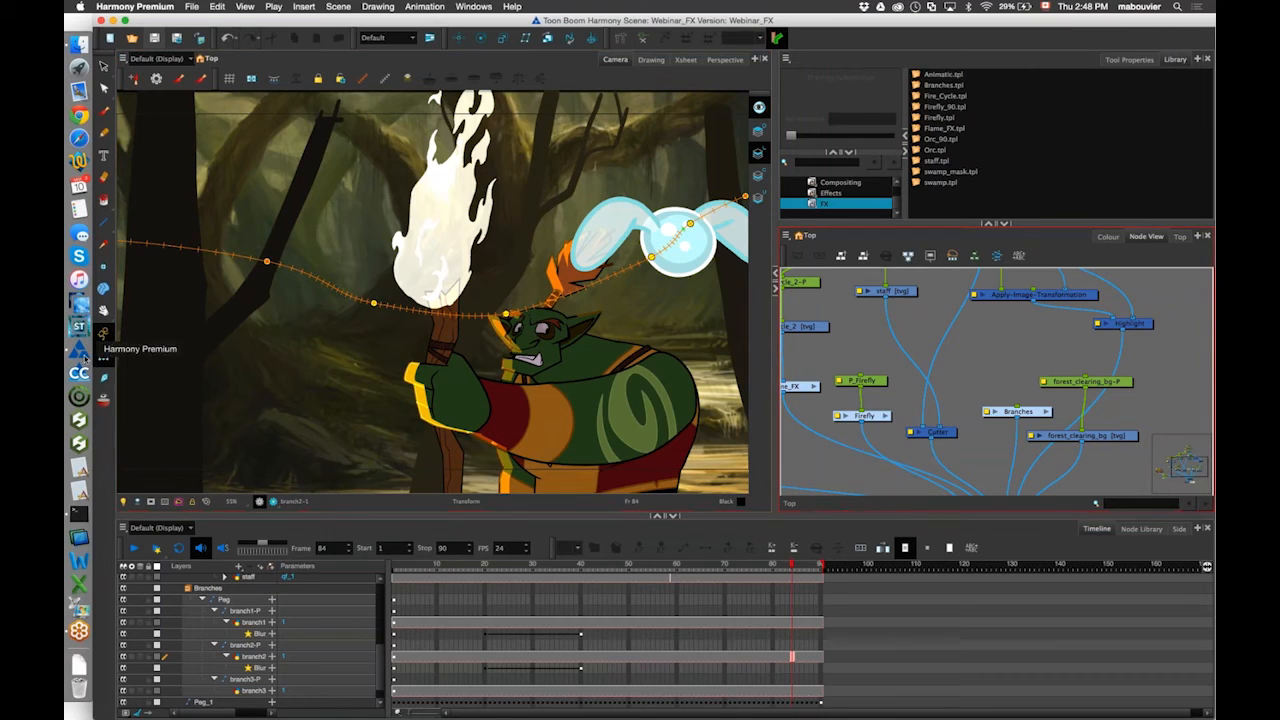
left_click(505, 408)
Launch a new instance of Harmony Premium from its application folder and choose to work offline.
left_click(79, 349, "super")
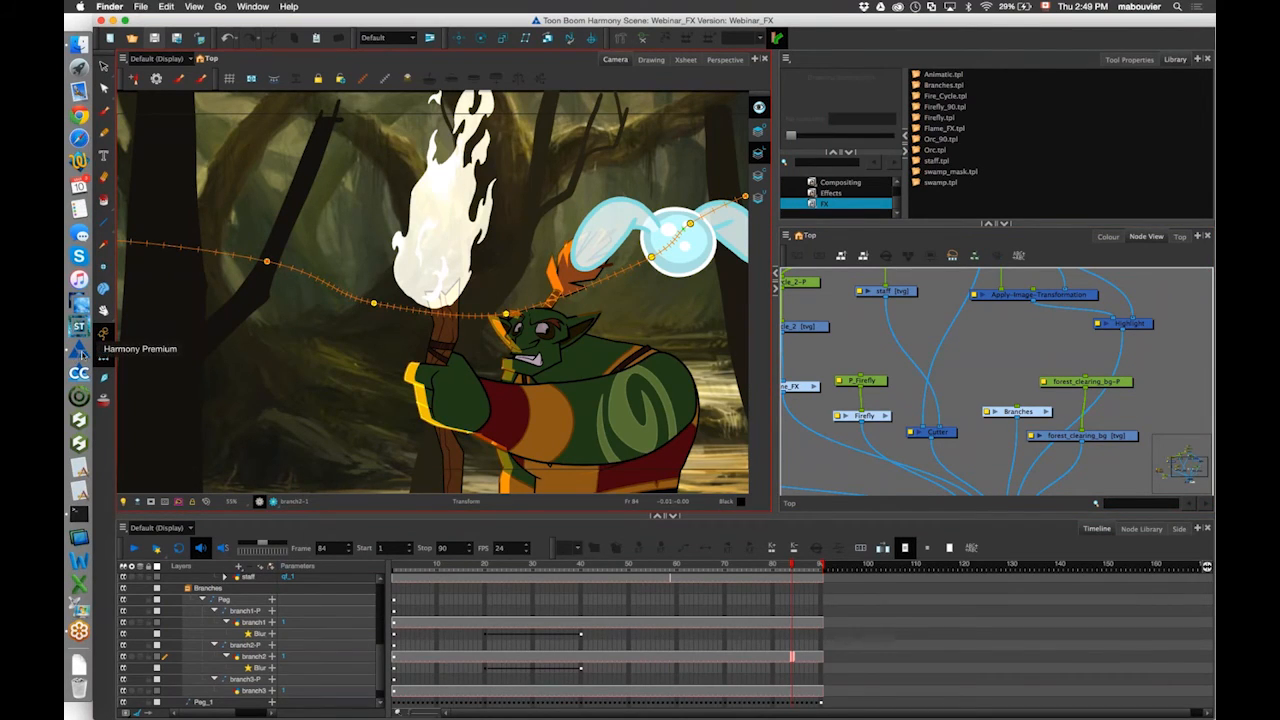
double_click(538, 262)
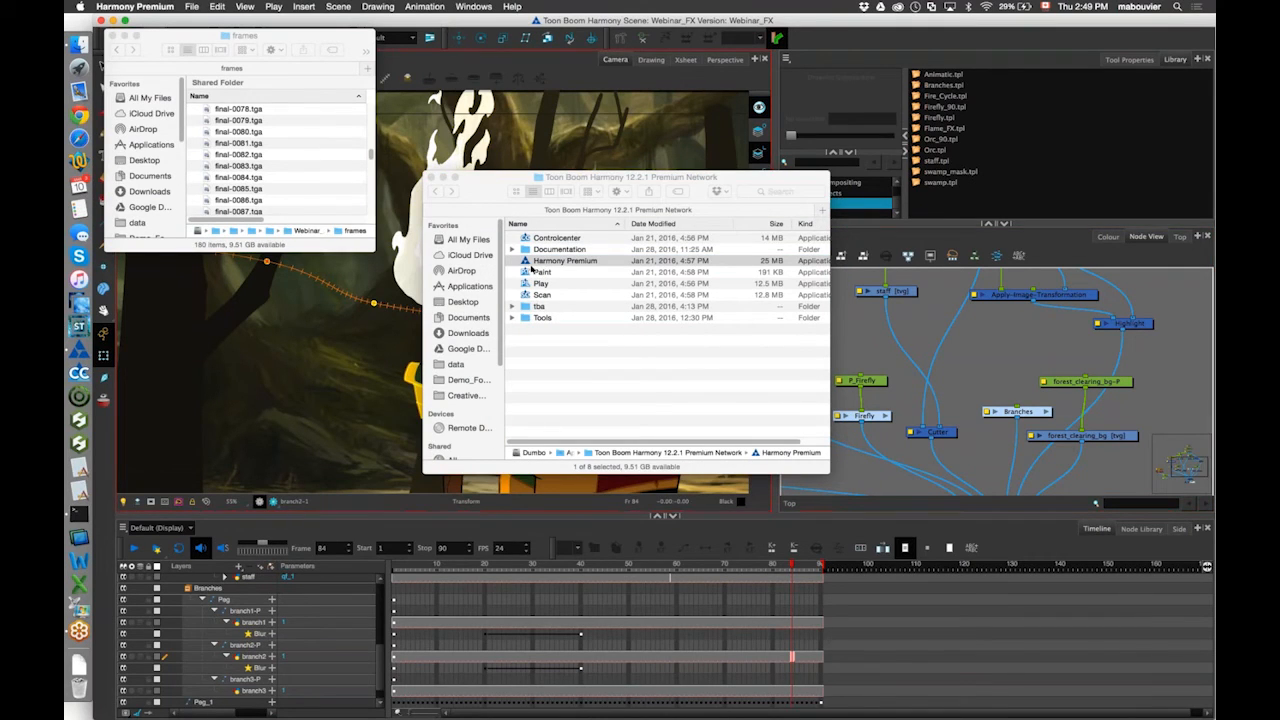
left_click_drag(507, 200, 503, 213)
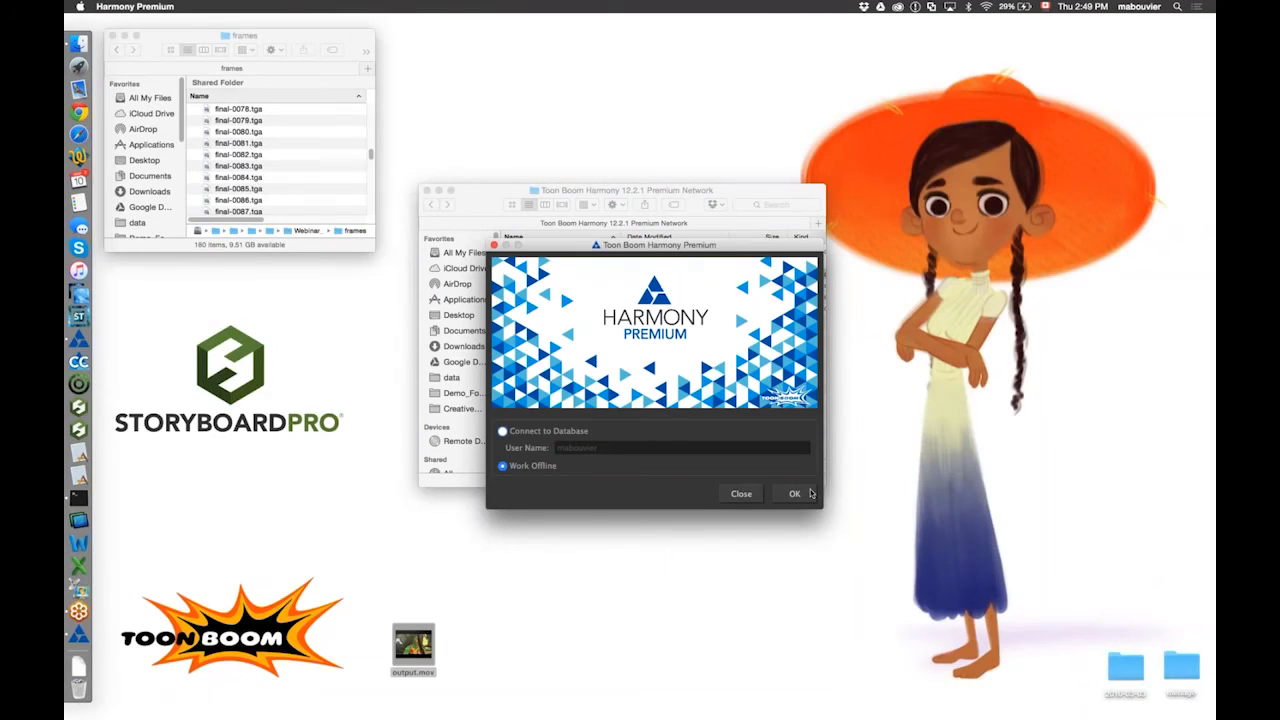
left_click(794, 493)
Create a new scene named Planets with the HDTV_1080p24 camera size.
left_click_drag(671, 192, 672, 193)
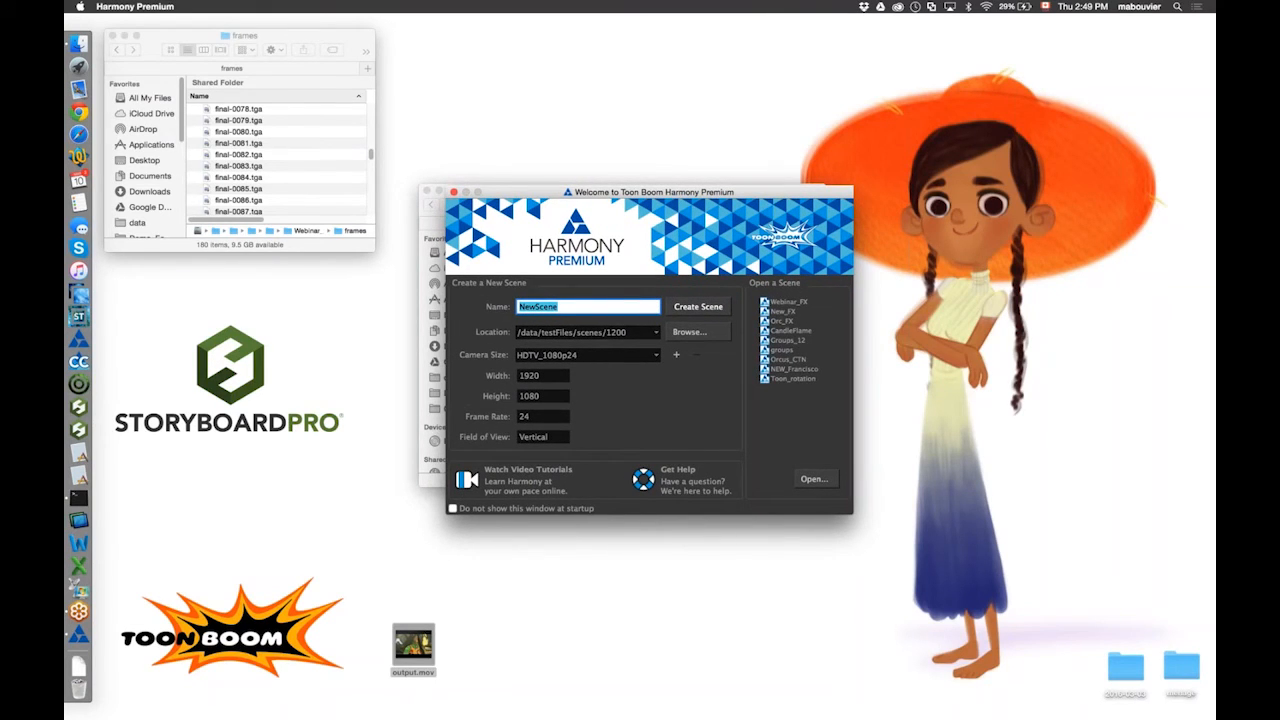
type("Planets")
key("Return")
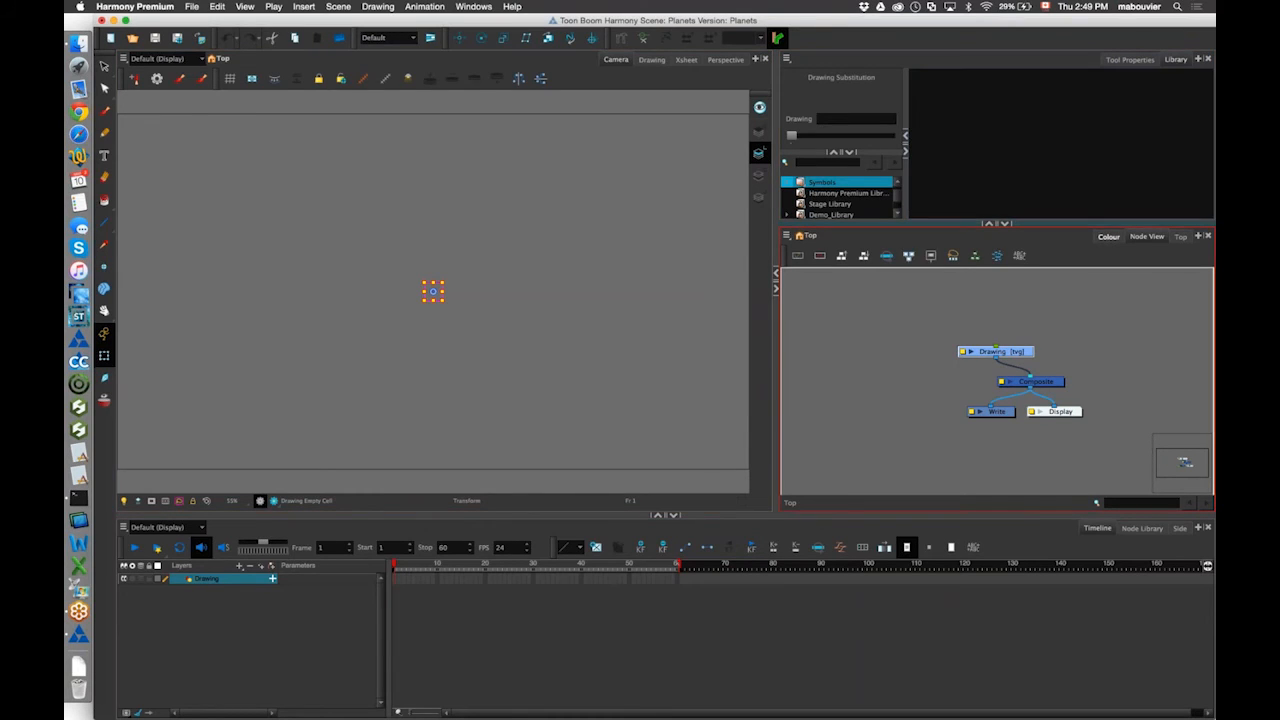
Enlarge the library, open the Comp 101 templates folder under Compositing, and display its templates as thumbnails.
left_click_drag(843, 223, 843, 290)
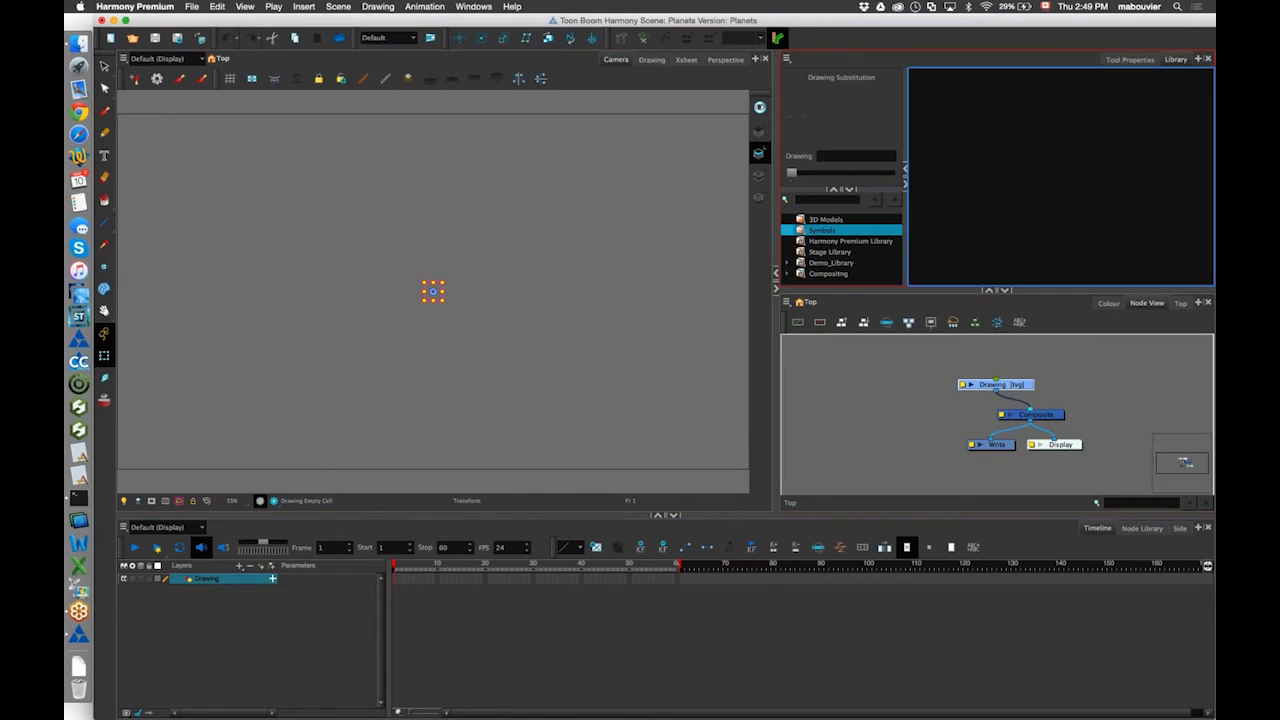
left_click(799, 275)
left_click(788, 274)
left_click_drag(836, 290, 836, 337)
scroll(812, 300, "down", 2)
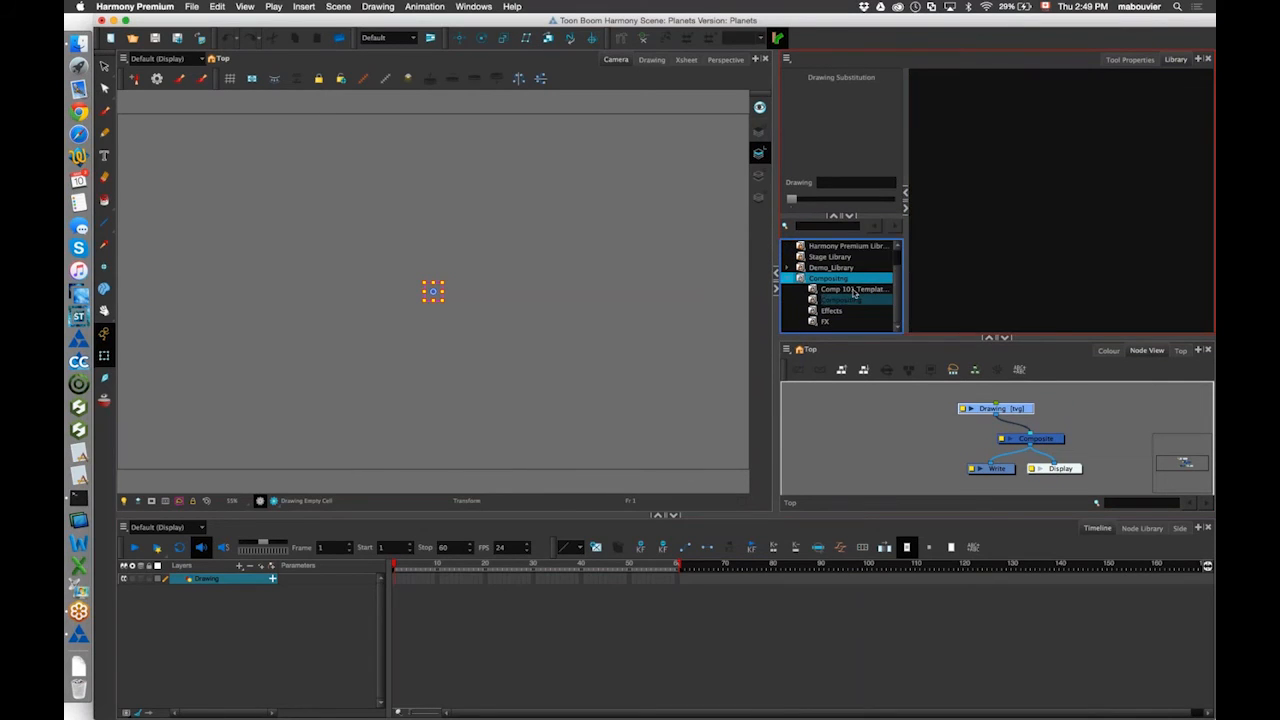
left_click(856, 290)
right_click(1100, 283)
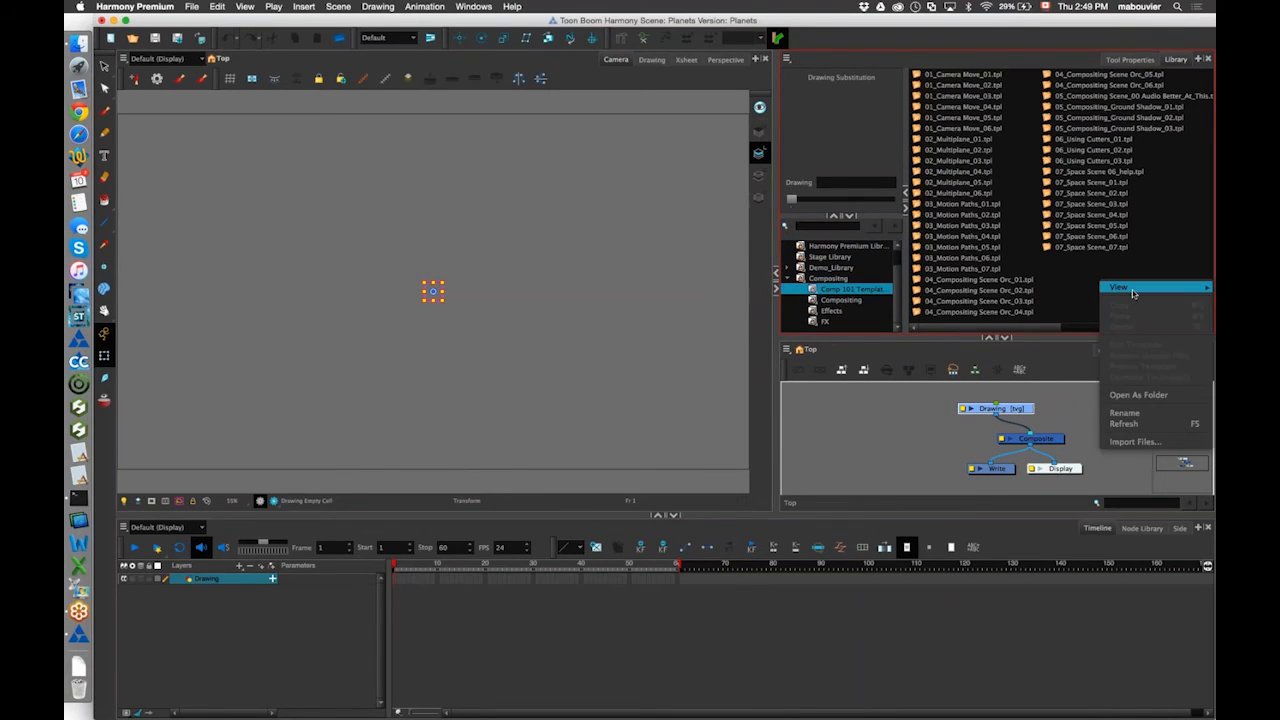
mouse_move(1132, 289)
left_click(1066, 300)
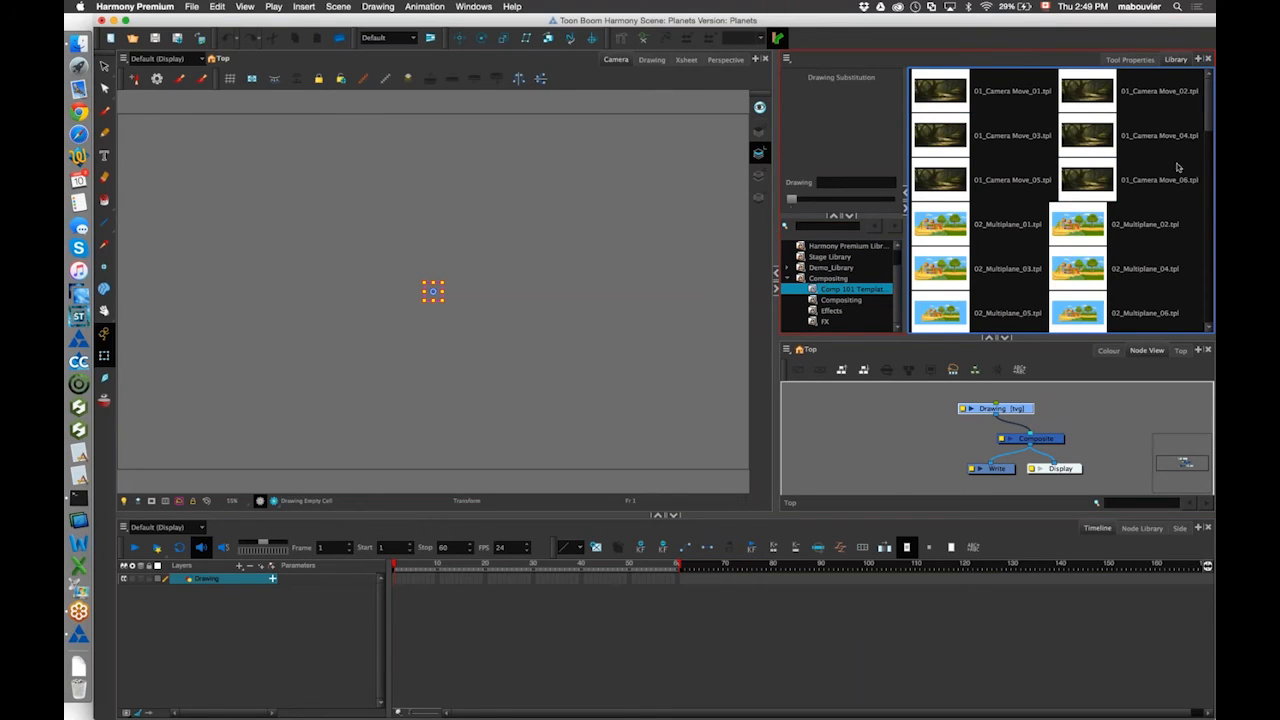
Import the template 07_Space Scene_07.tpl into the scene's camera view.
left_click_drag(1207, 122, 1205, 295)
left_click(948, 310)
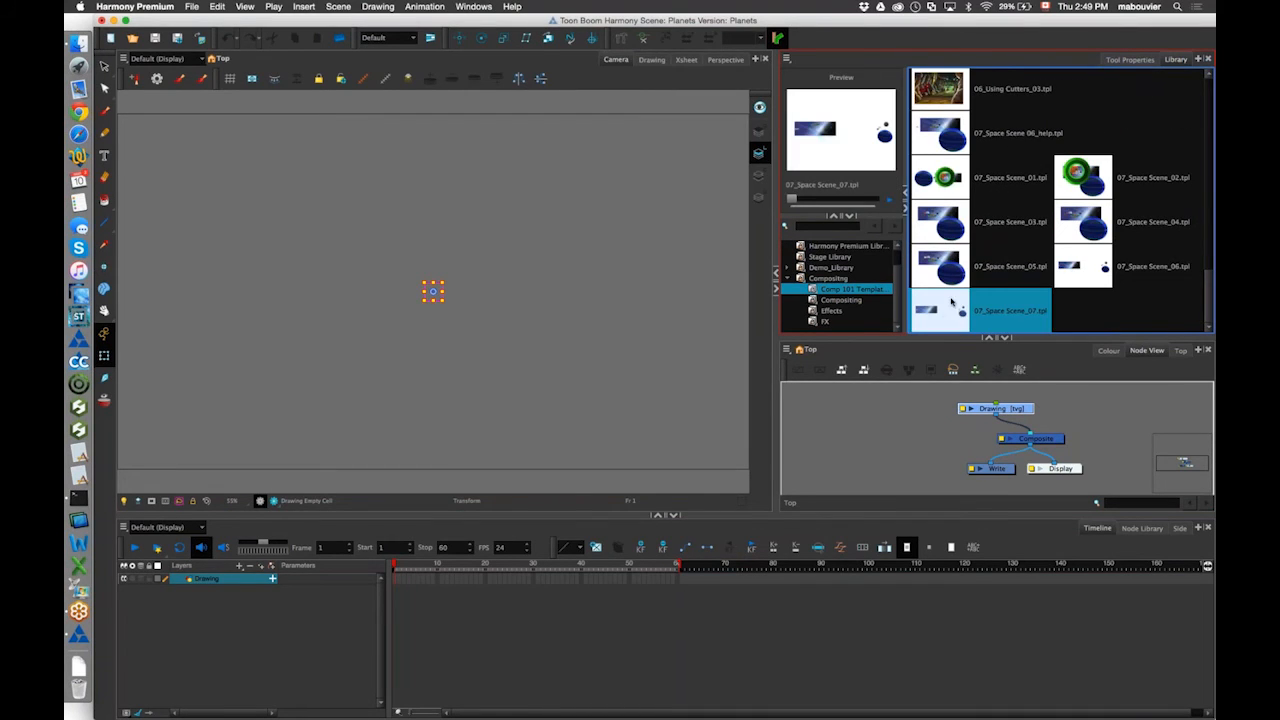
left_click_drag(948, 312, 391, 256)
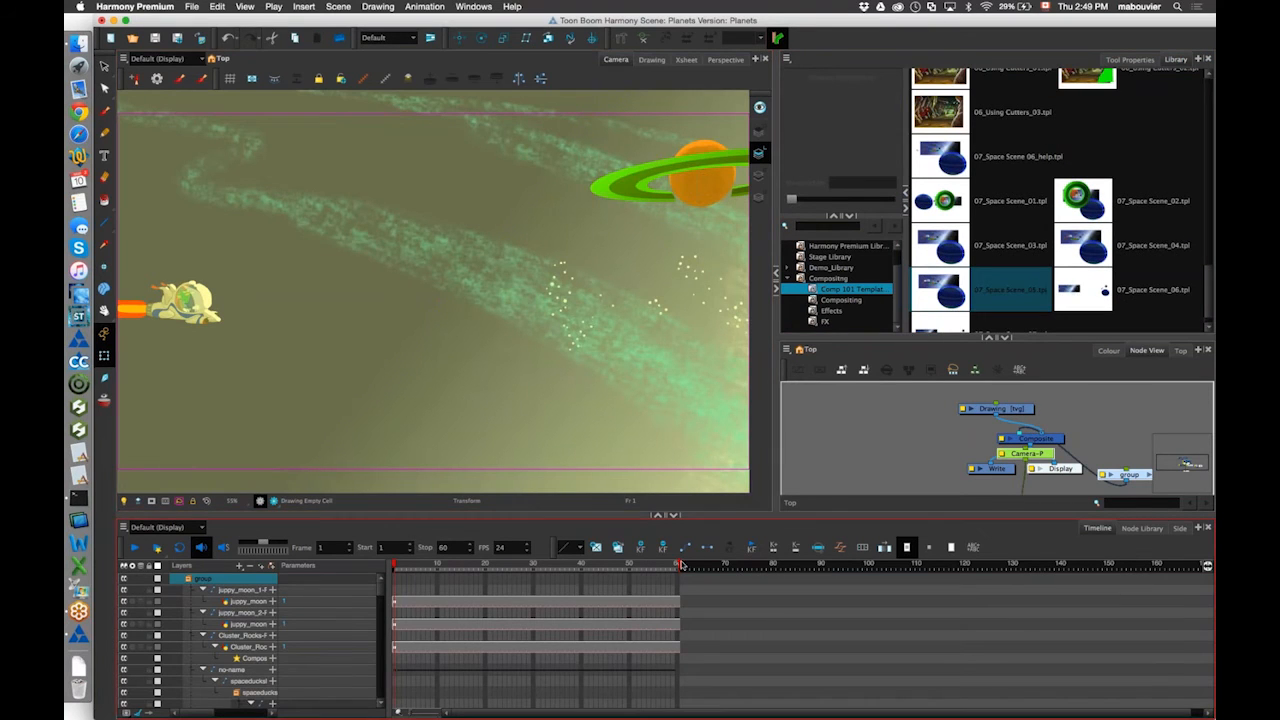
Extend the scene length to 236 frames.
mouse_move(741, 577)
left_mouse_down()
mouse_move(1213, 585)
mouse_move(1128, 565)
left_mouse_up()
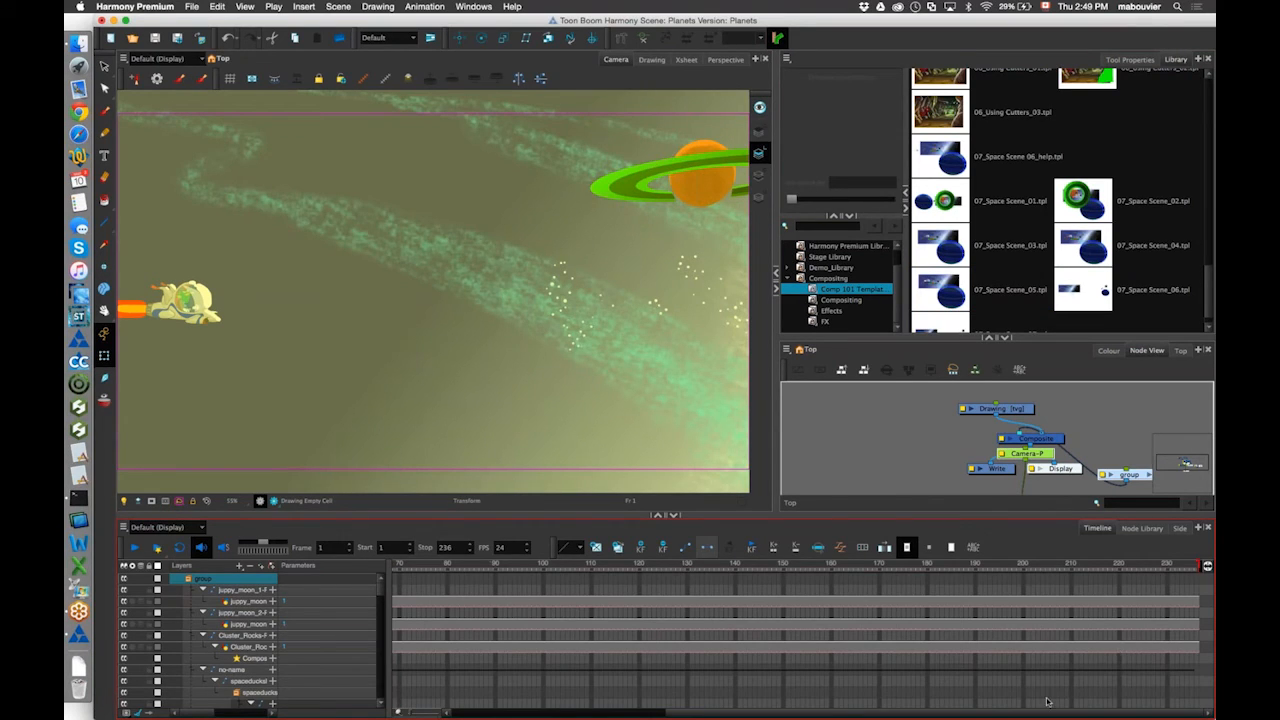
left_click(1209, 416)
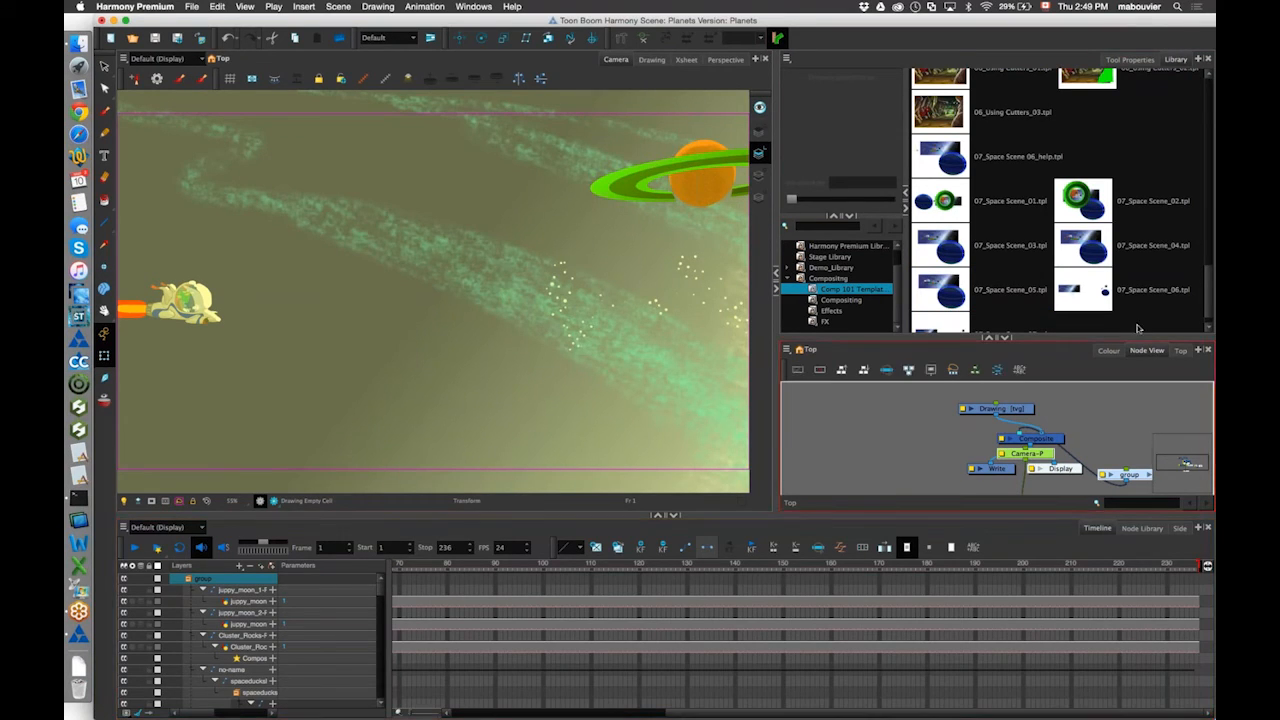
left_click(1207, 566)
scroll(1200, 600, "right", 8)
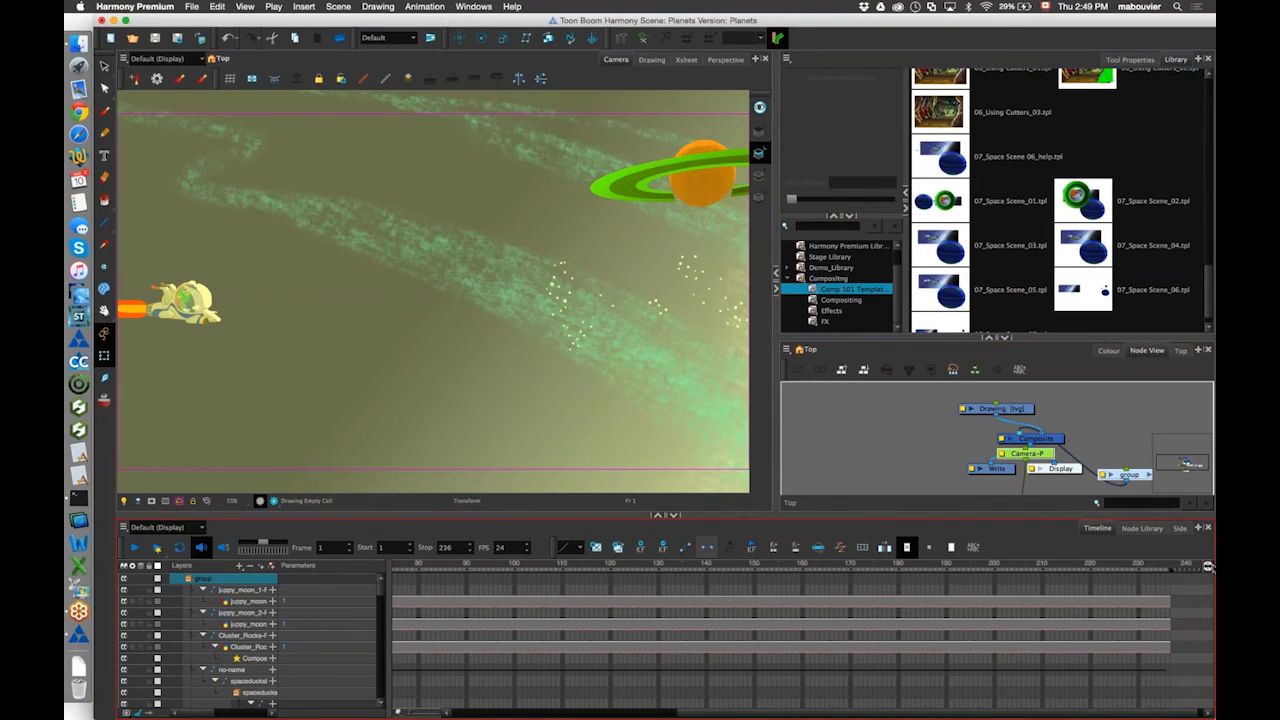
Extend the scene length to 243 frames and clear the selection.
left_click_drag(1194, 566, 1060, 568)
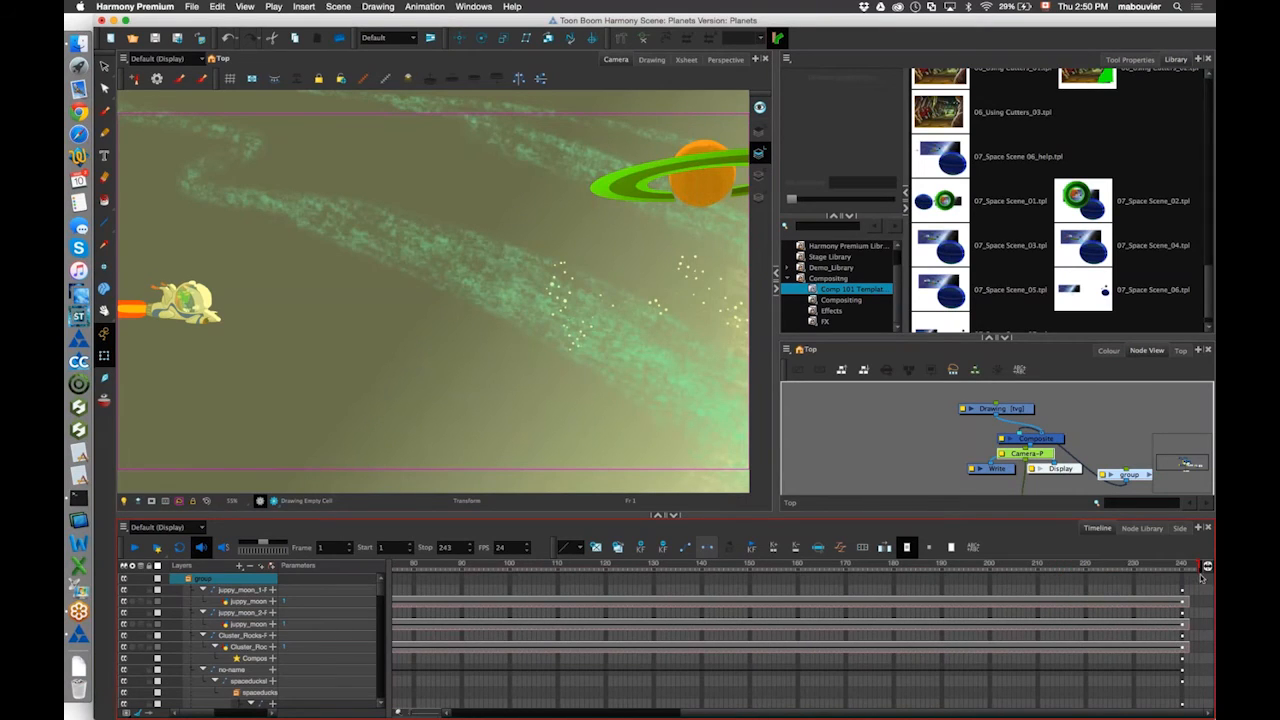
left_click_drag(1199, 567, 1206, 566)
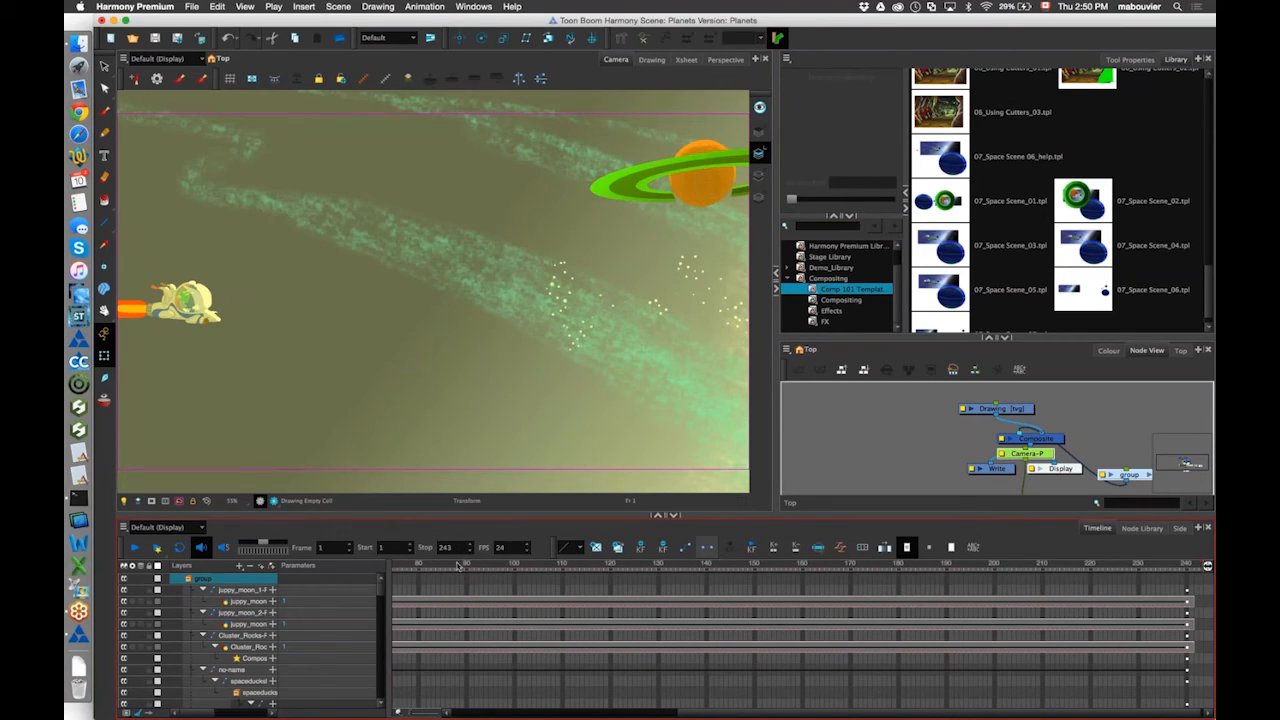
left_click(855, 466)
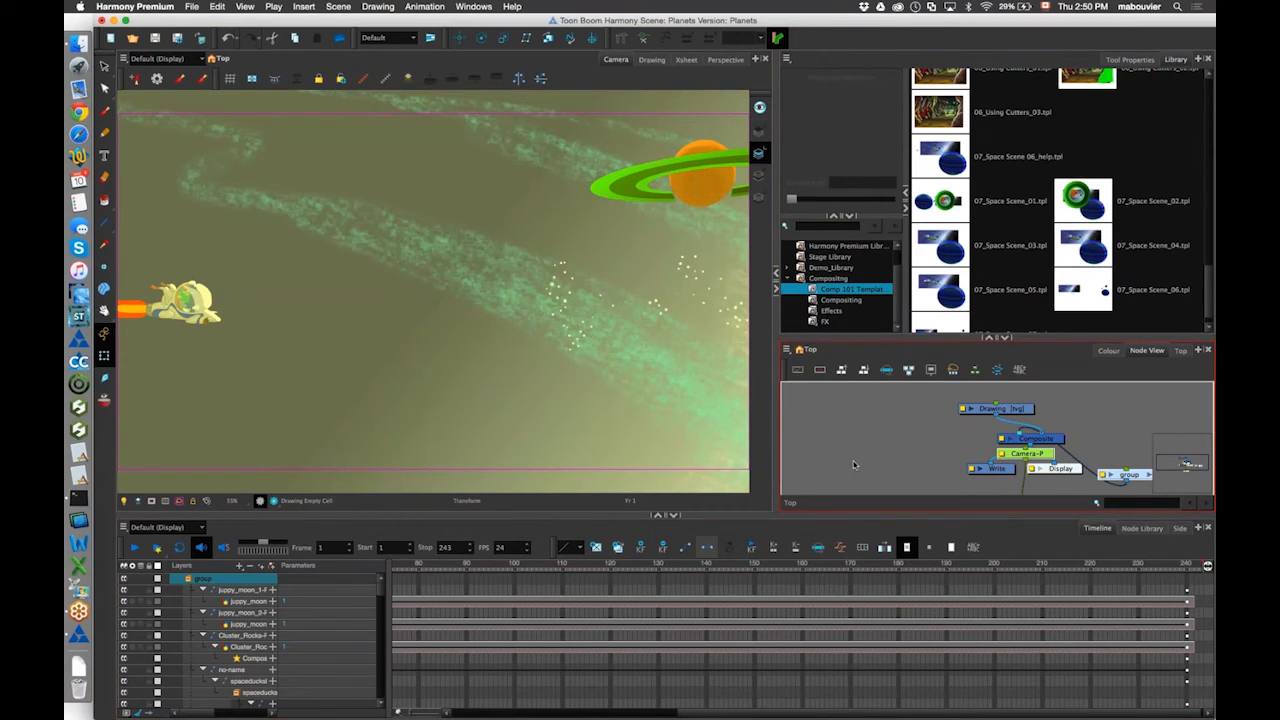
left_click(650, 430)
left_click(855, 450)
left_click(650, 430)
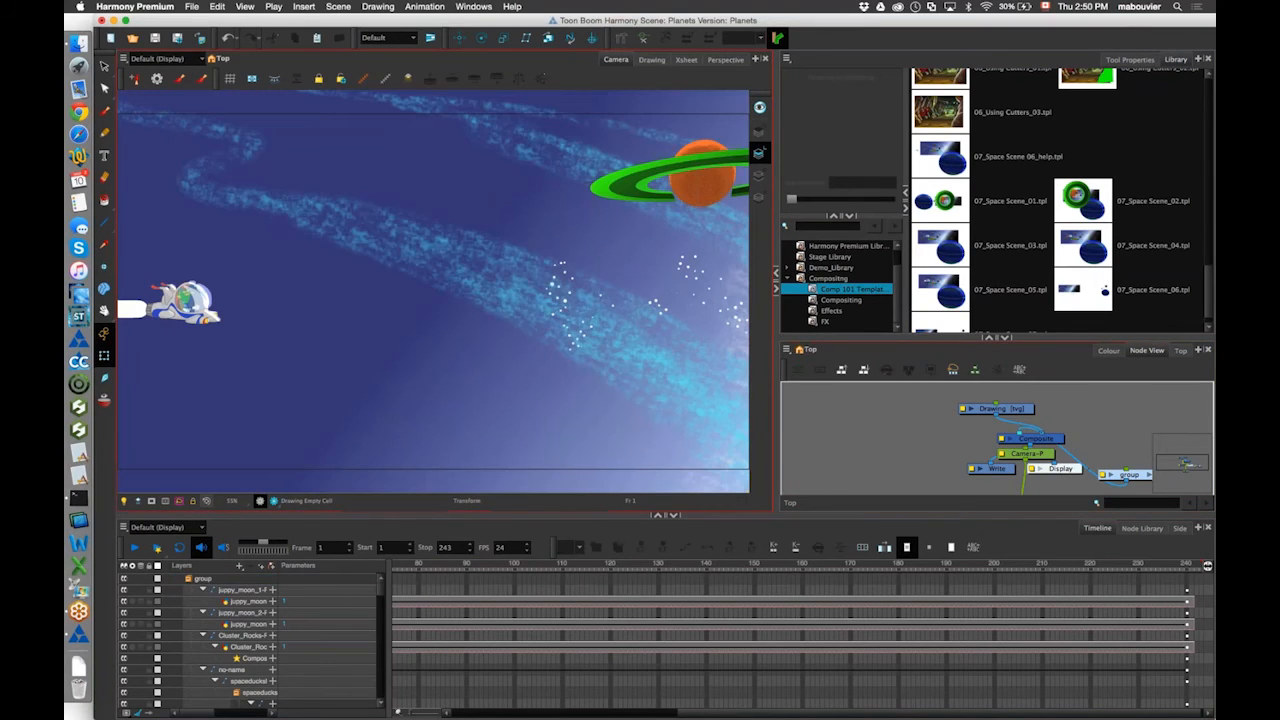
Play back the space scene in the camera view.
key("space")
left_click_drag(222, 257, 170, 307)
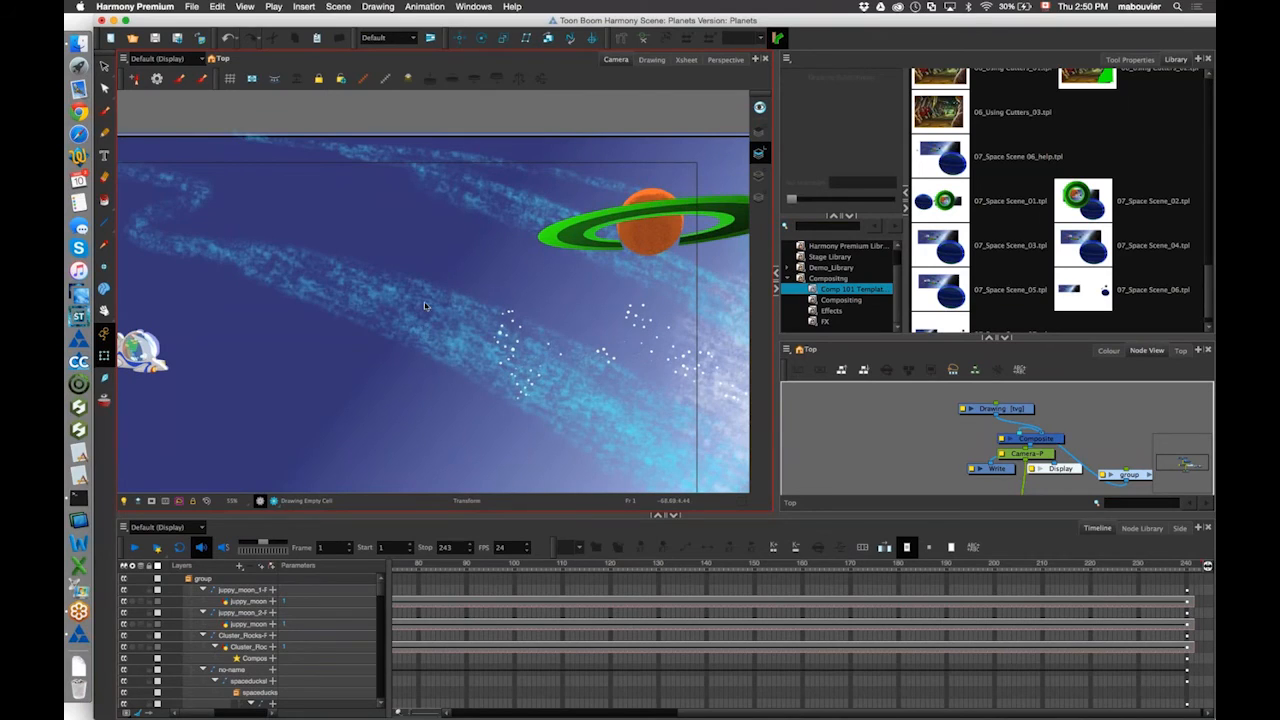
left_click_drag(524, 410, 574, 377)
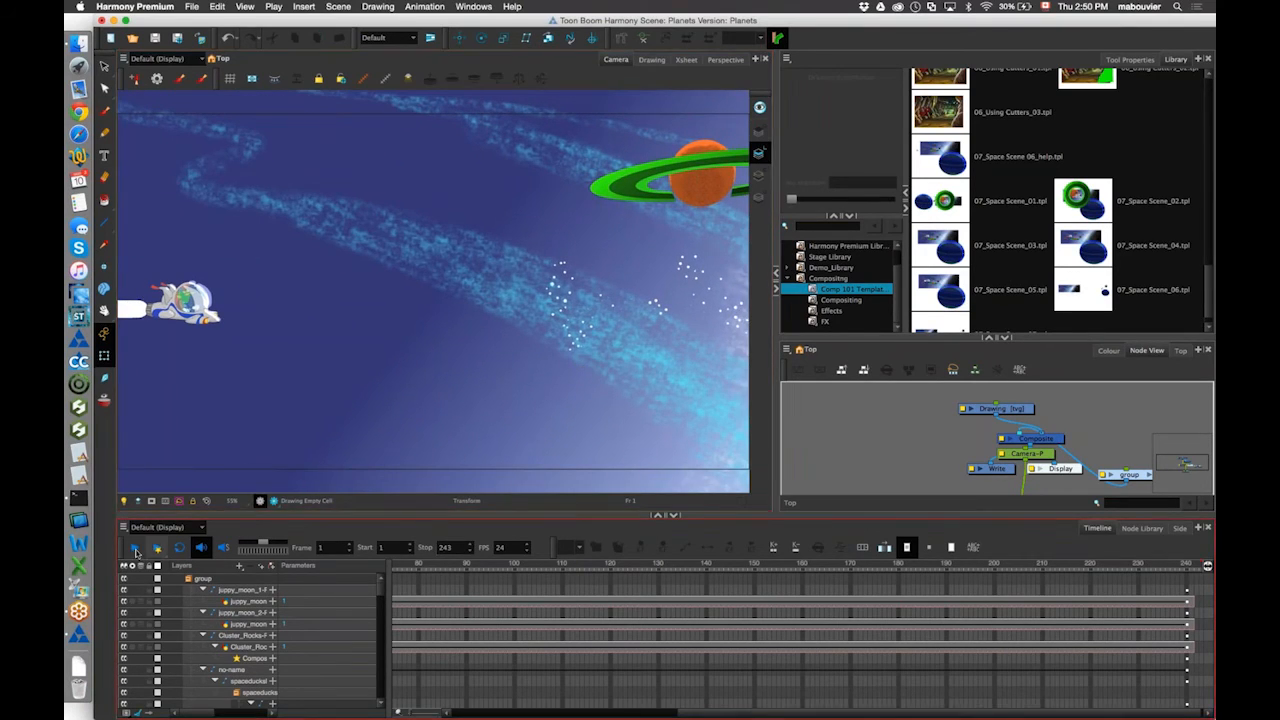
left_click(135, 549)
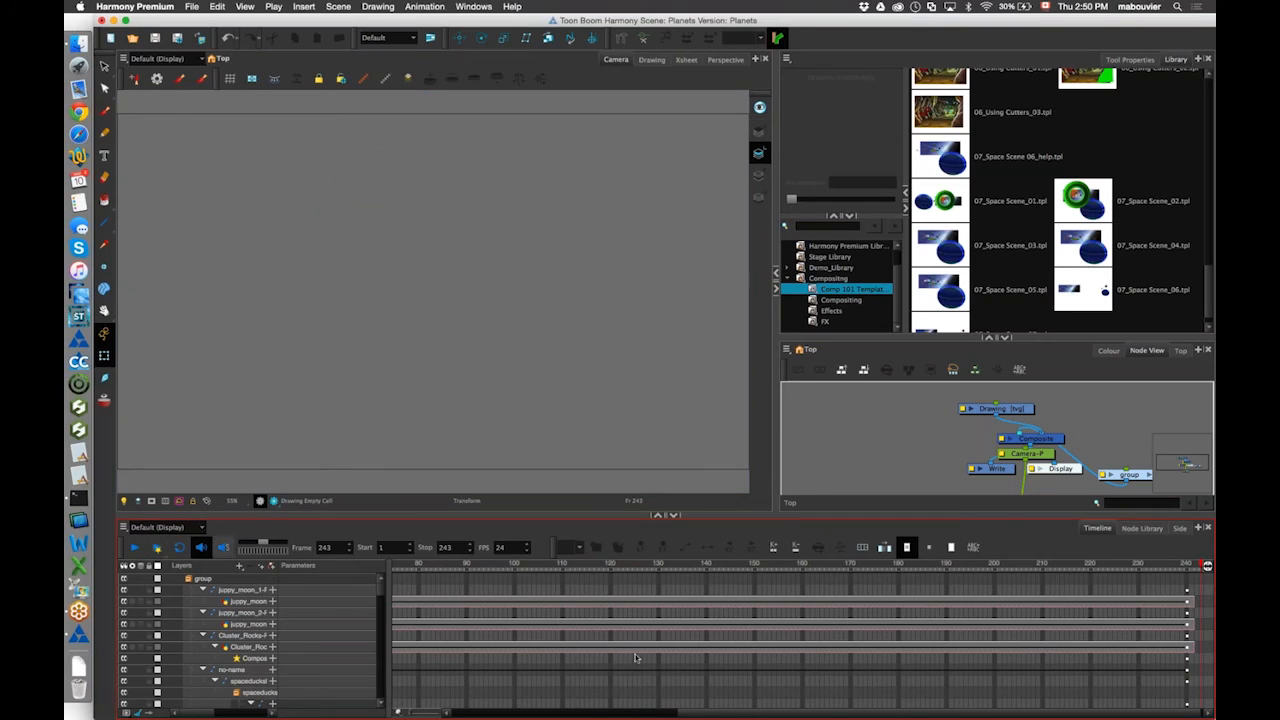
Shorten the scene to 241 frames and bring the playhead back to frame 2.
left_click_drag(827, 711, 850, 711)
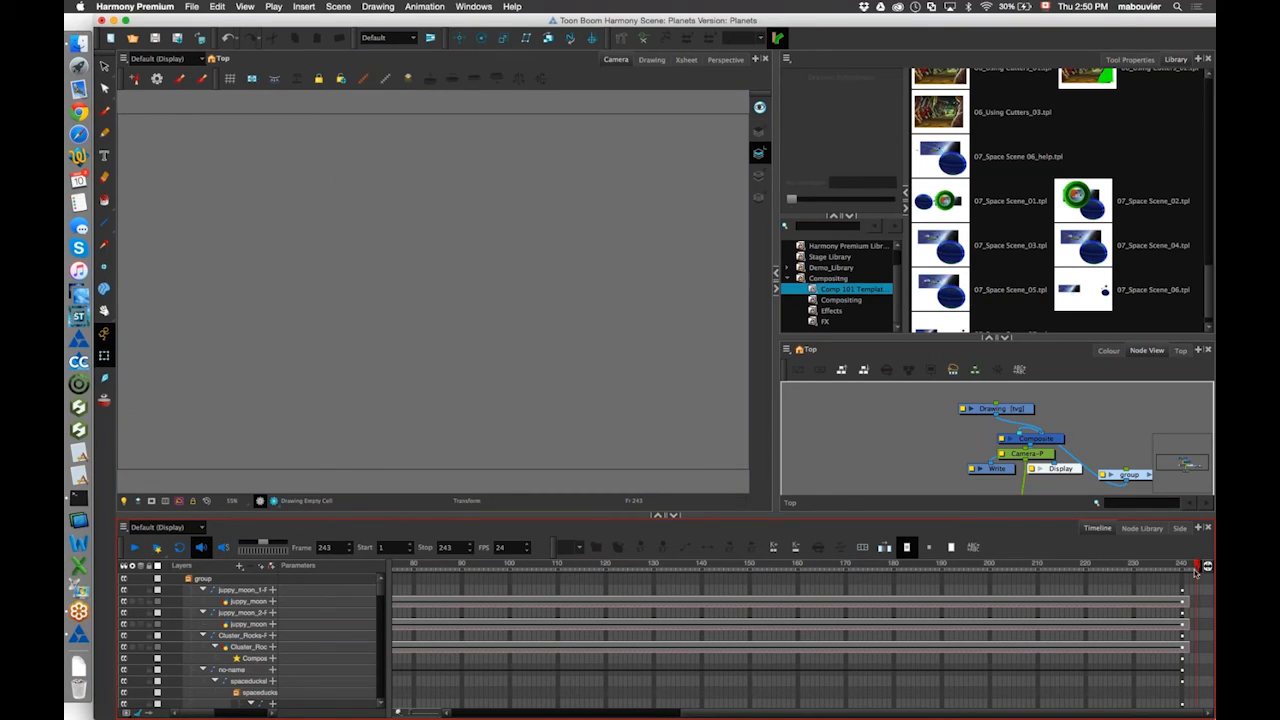
left_click_drag(1198, 569, 157, 566)
Examine the depth arrangement of the planet, rocks, starship and background from different angles in the perspective view.
left_click(725, 60)
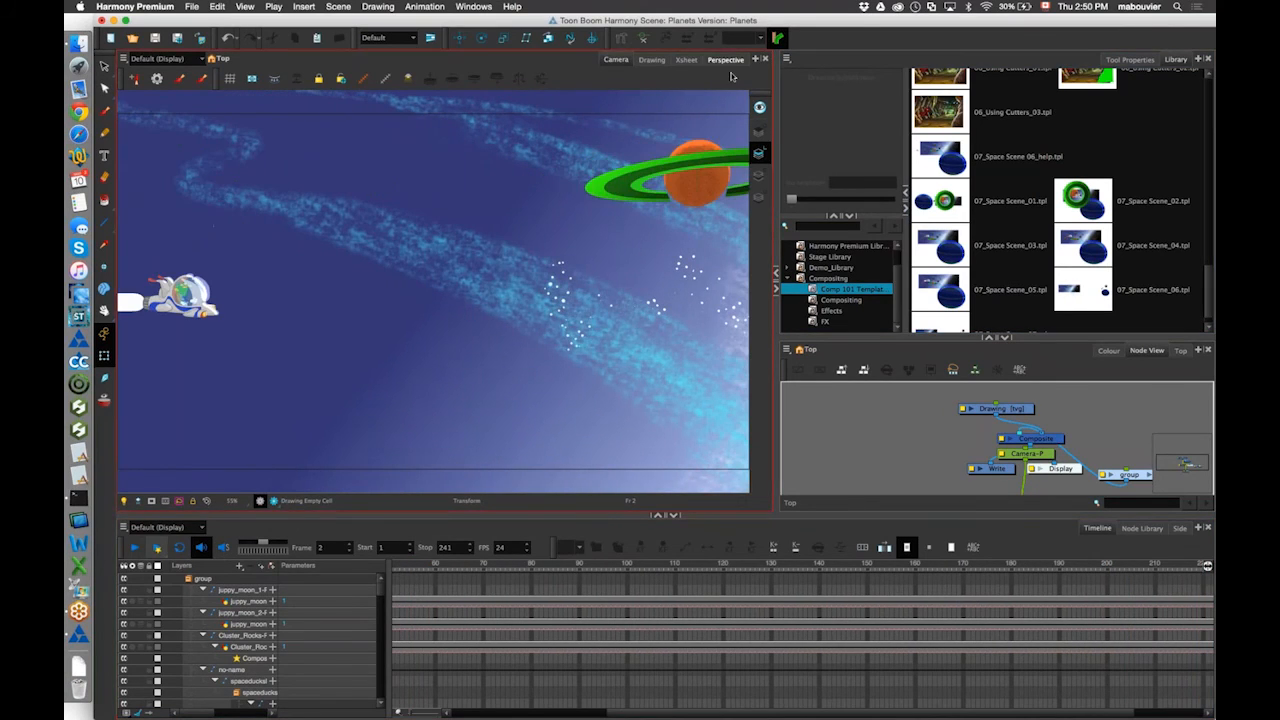
left_click_drag(455, 310, 400, 445)
scroll(466, 335, "down", 3)
scroll(420, 400, "down", 3)
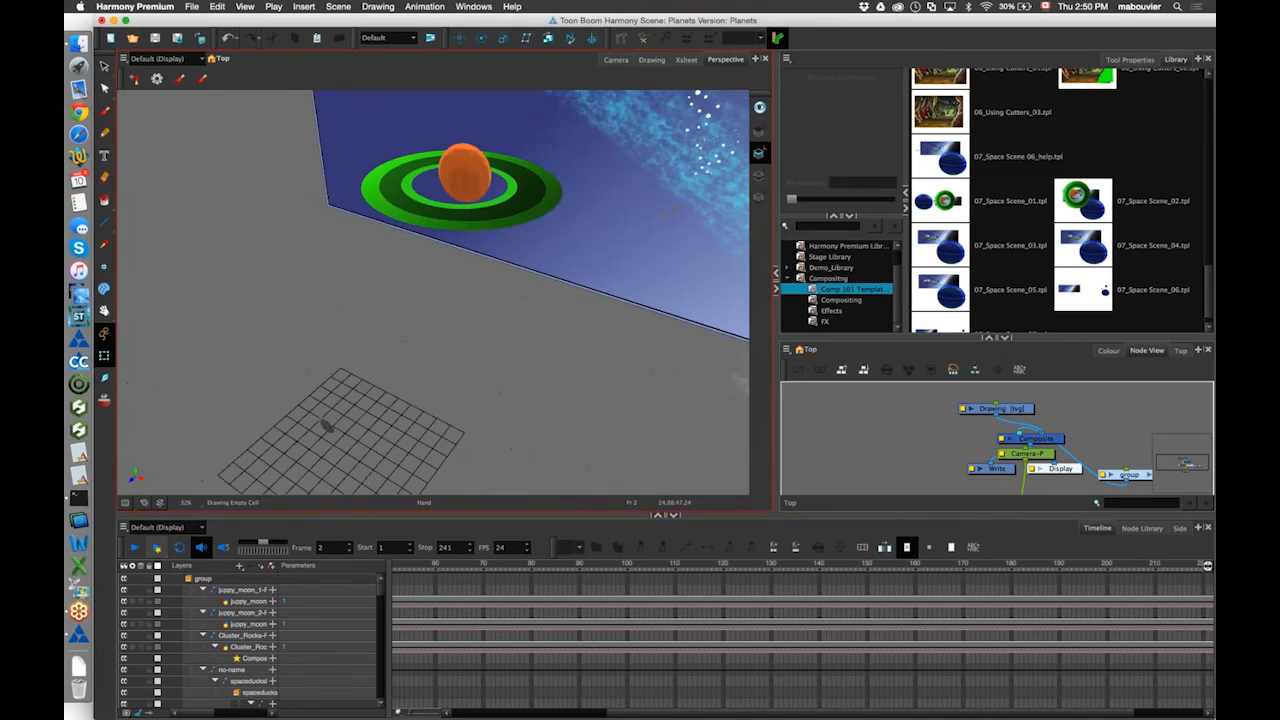
left_click_drag(440, 340, 484, 312)
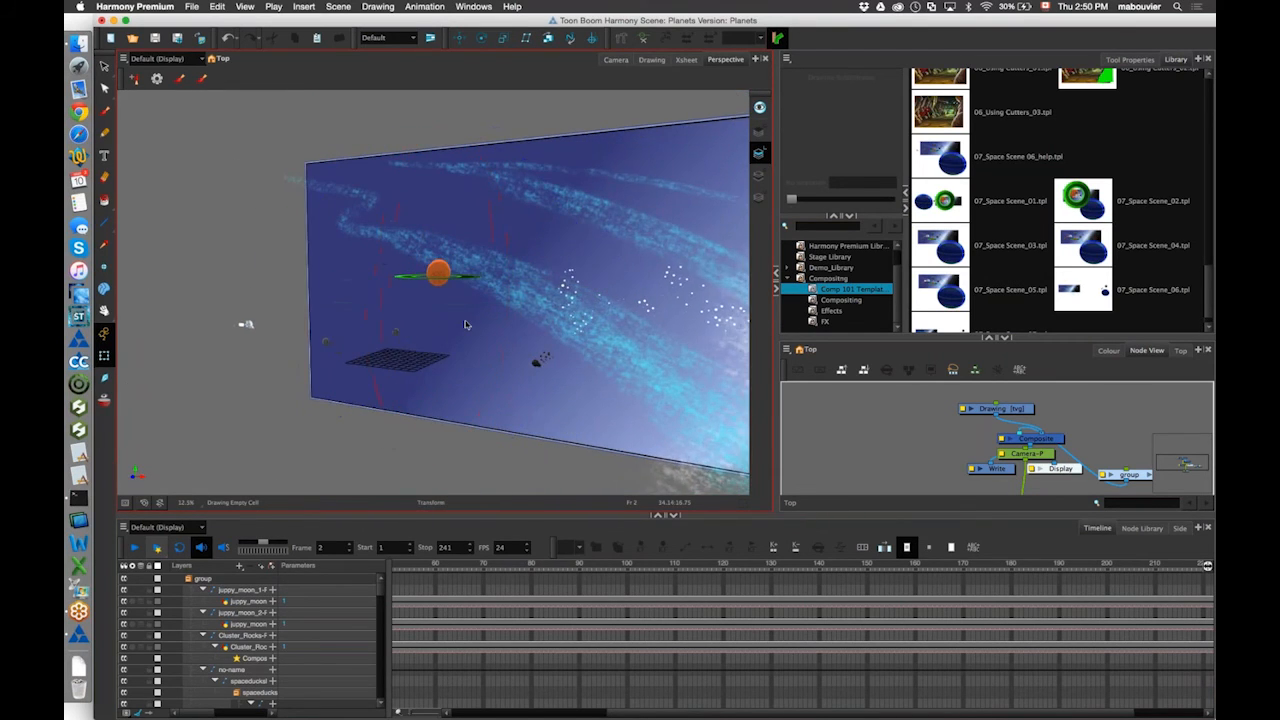
scroll(484, 312, "up", 2)
left_click_drag(498, 358, 668, 352)
Set the playback start to frame 3 and advance to frame 55 before returning to the perspective view.
left_click(616, 59)
left_click(409, 546)
left_click_drag(408, 566, 556, 565)
left_click(726, 60)
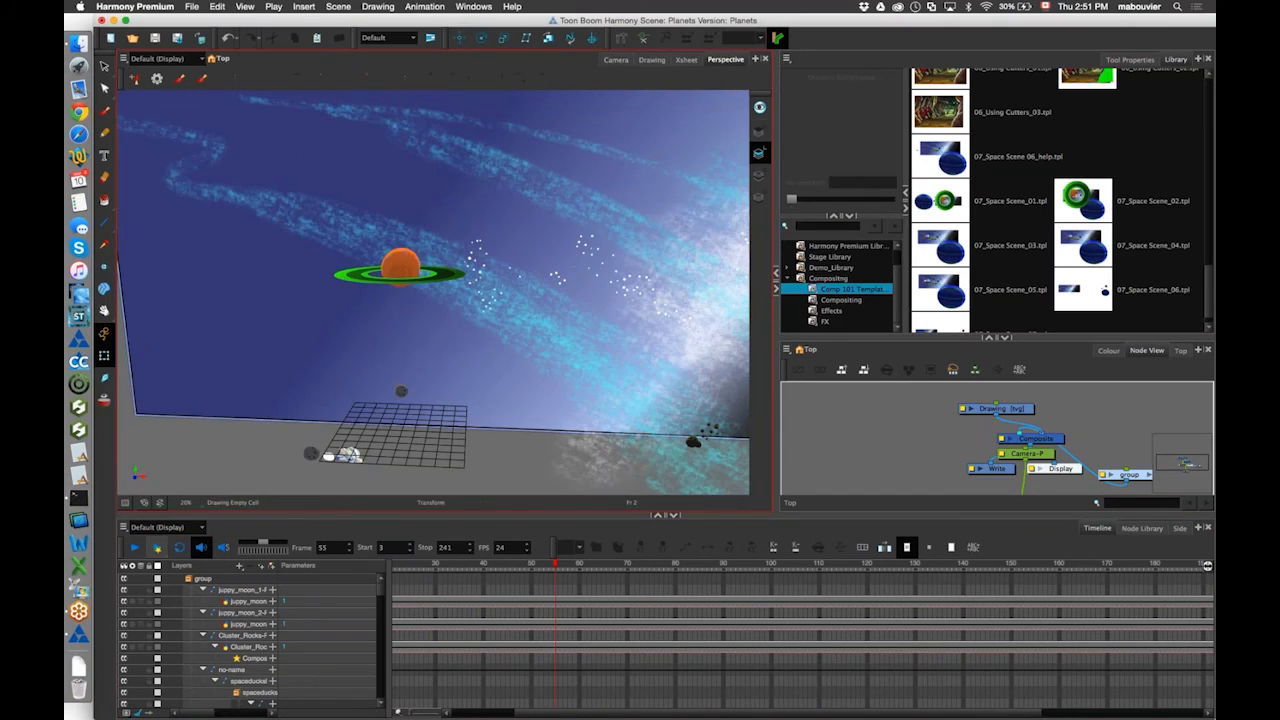
Move the Camera-P node away from the Composite node and enter the imported template's group.
left_click(924, 443)
left_click_drag(924, 443, 810, 363)
left_click_drag(920, 384, 821, 463)
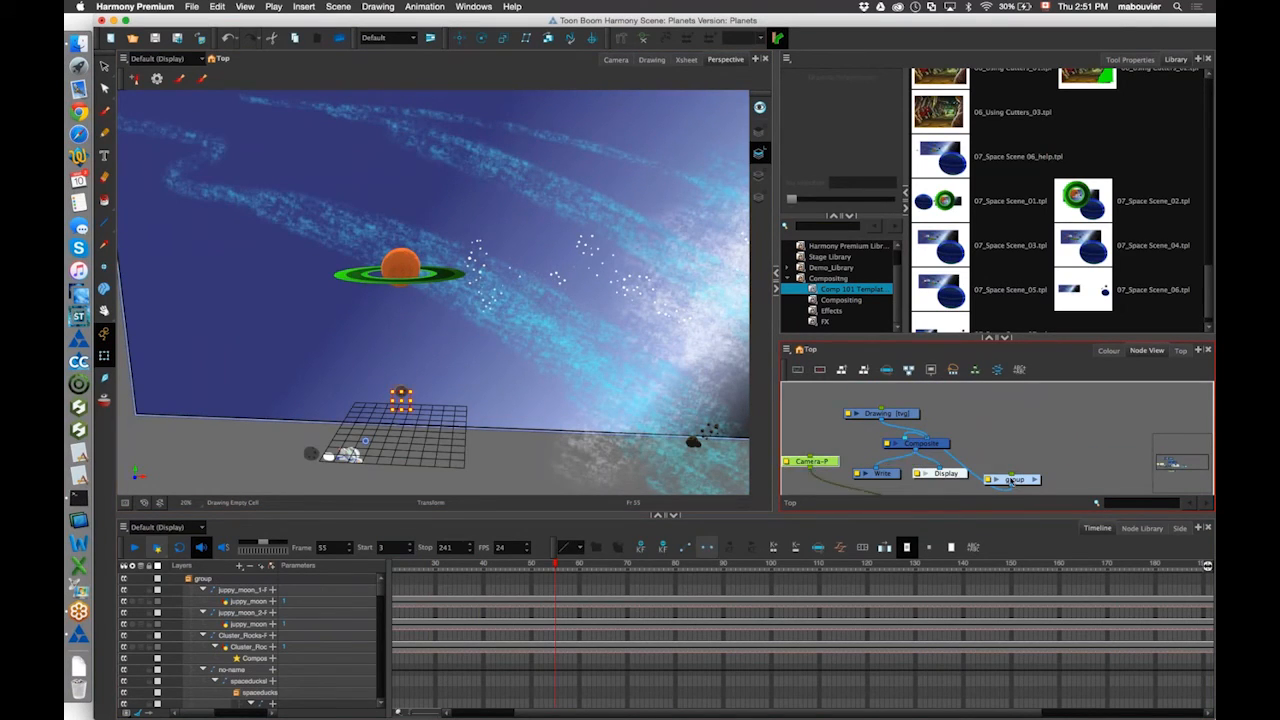
double_click(1012, 481)
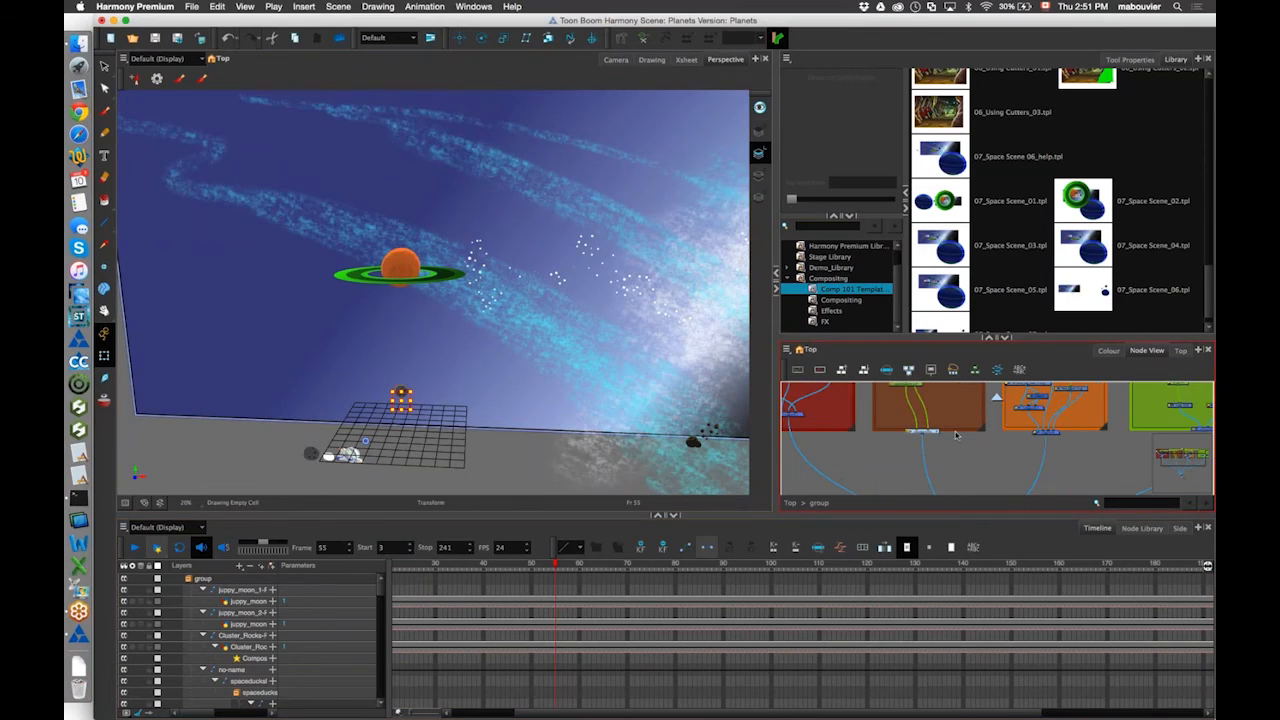
Look inside the spaceduckship group's node network and return to the parent group.
left_click(960, 410)
double_click(960, 410)
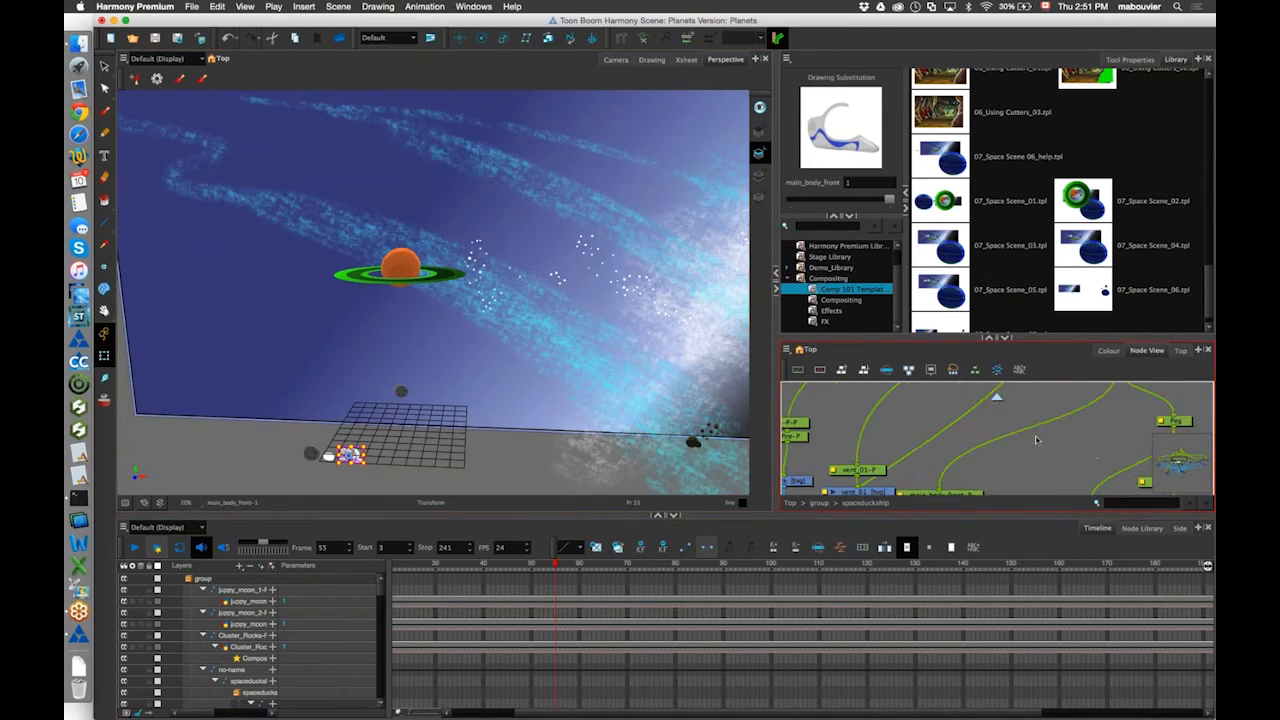
key("b")
key("b")
left_click_drag(950, 400, 980, 490)
left_click(996, 398)
left_click_drag(996, 400, 1050, 417)
Select the upper peg of the STARSHIP section and show its motion path in the camera view.
key("2")
key("2")
key("2")
key("2")
left_click_drag(965, 475, 1009, 462)
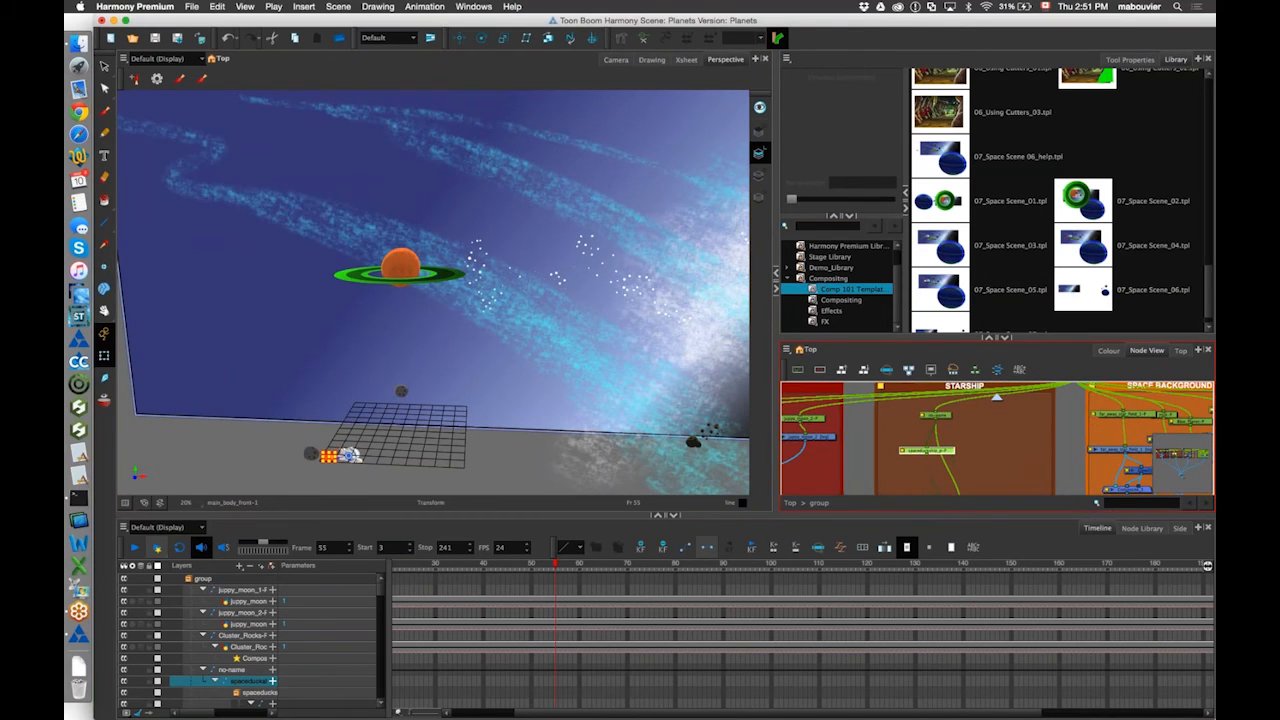
left_click(616, 59)
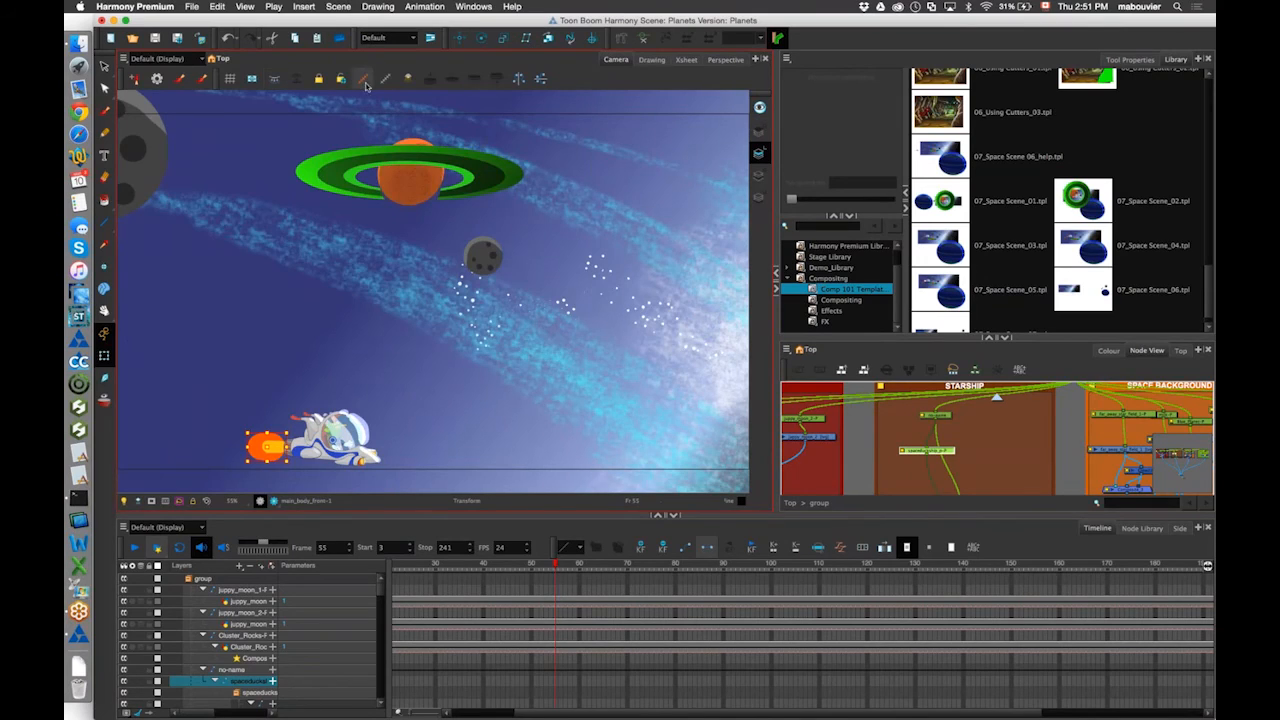
left_click_drag(963, 415, 949, 437)
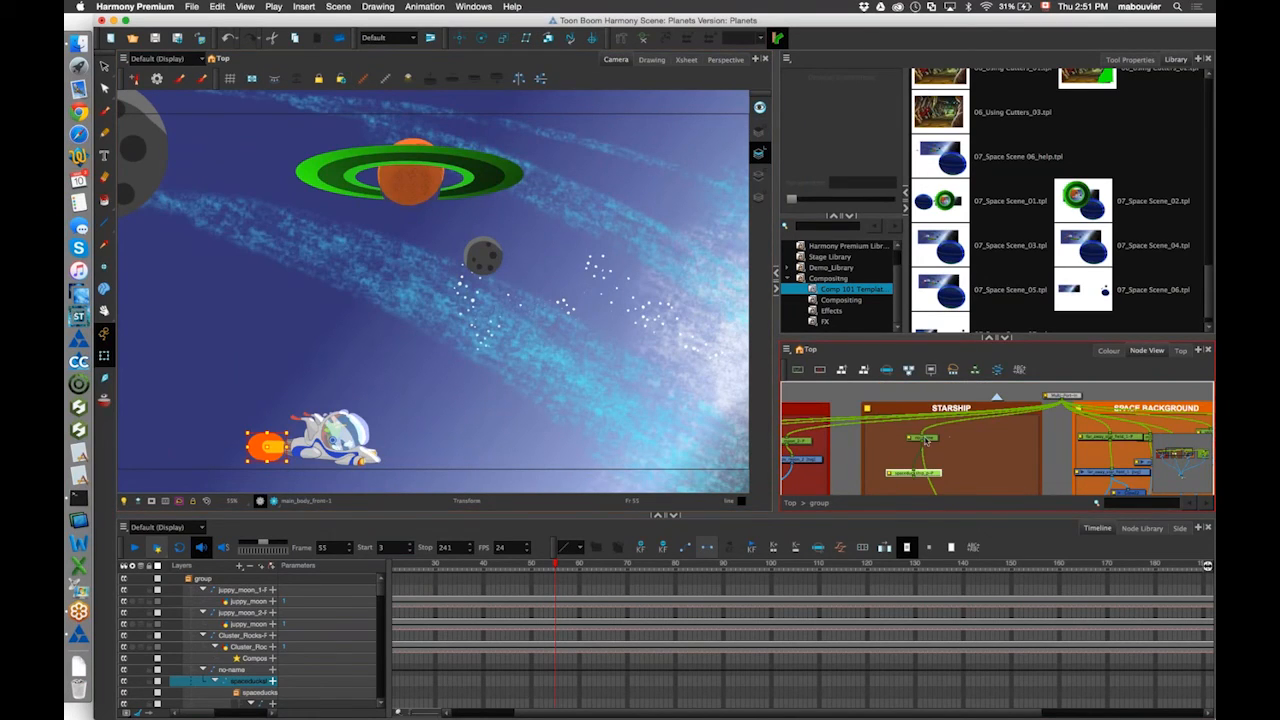
left_click(926, 439)
left_click(363, 79)
Zoom out the camera view and scrub back to frame 14 to follow the starship along its path.
key("space")
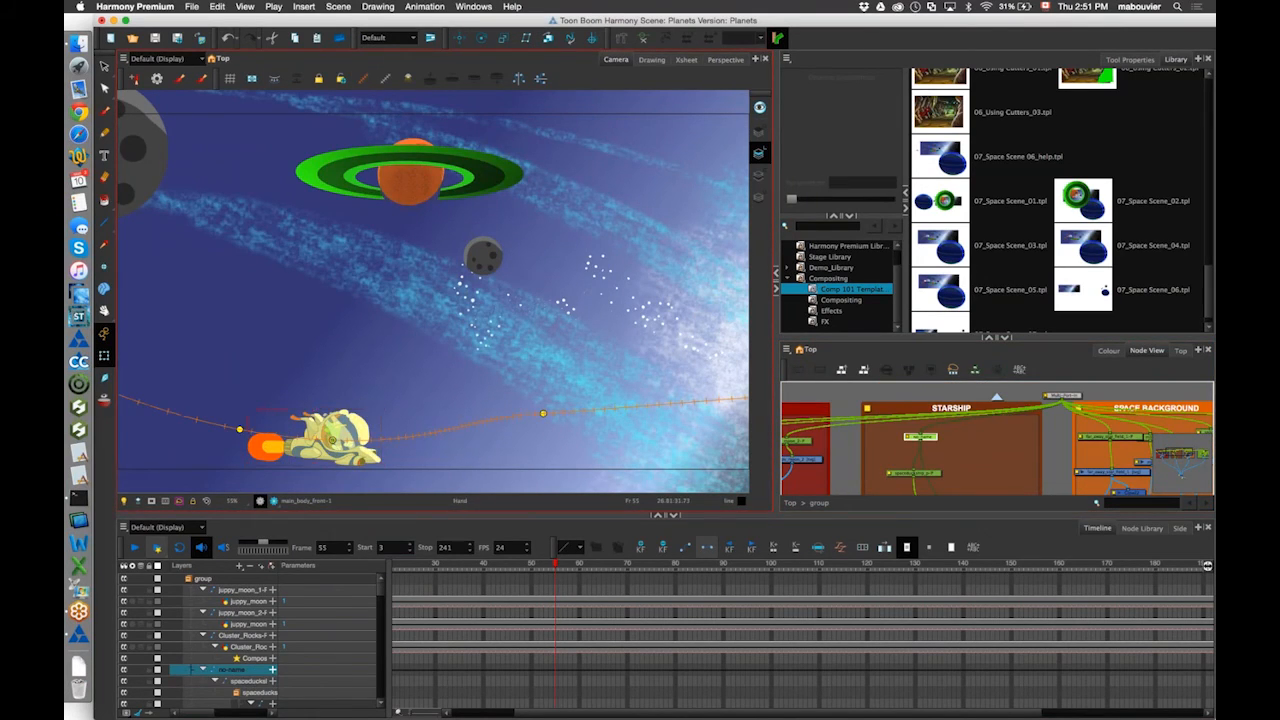
left_click_drag(385, 320, 433, 294)
key("1")
key("1")
key("1")
left_click_drag(551, 569, 395, 571)
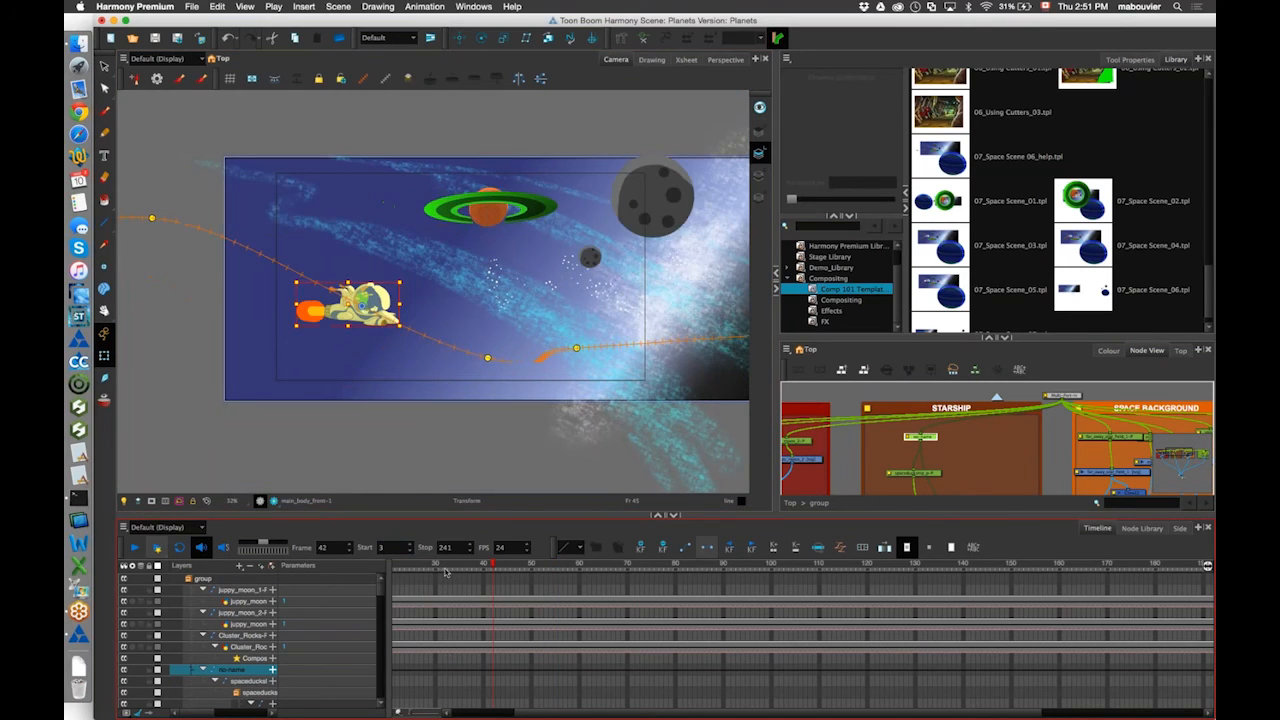
Follow the starship's path in the perspective view up to frame 99 and return to frame 1 in the camera view.
left_click(726, 59)
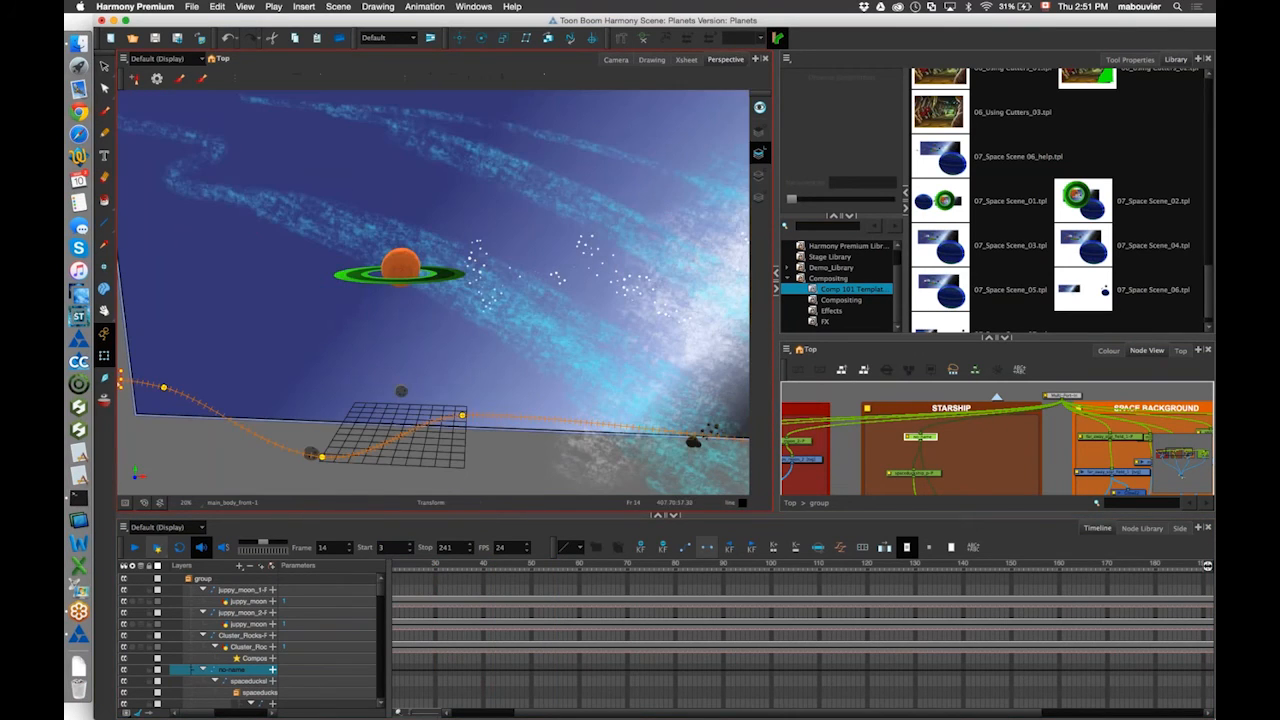
left_click_drag(440, 372, 468, 412)
left_click_drag(511, 708, 445, 709)
left_click_drag(417, 566, 866, 596)
left_click_drag(590, 424, 640, 315)
left_click_drag(602, 385, 705, 392)
left_click(615, 59)
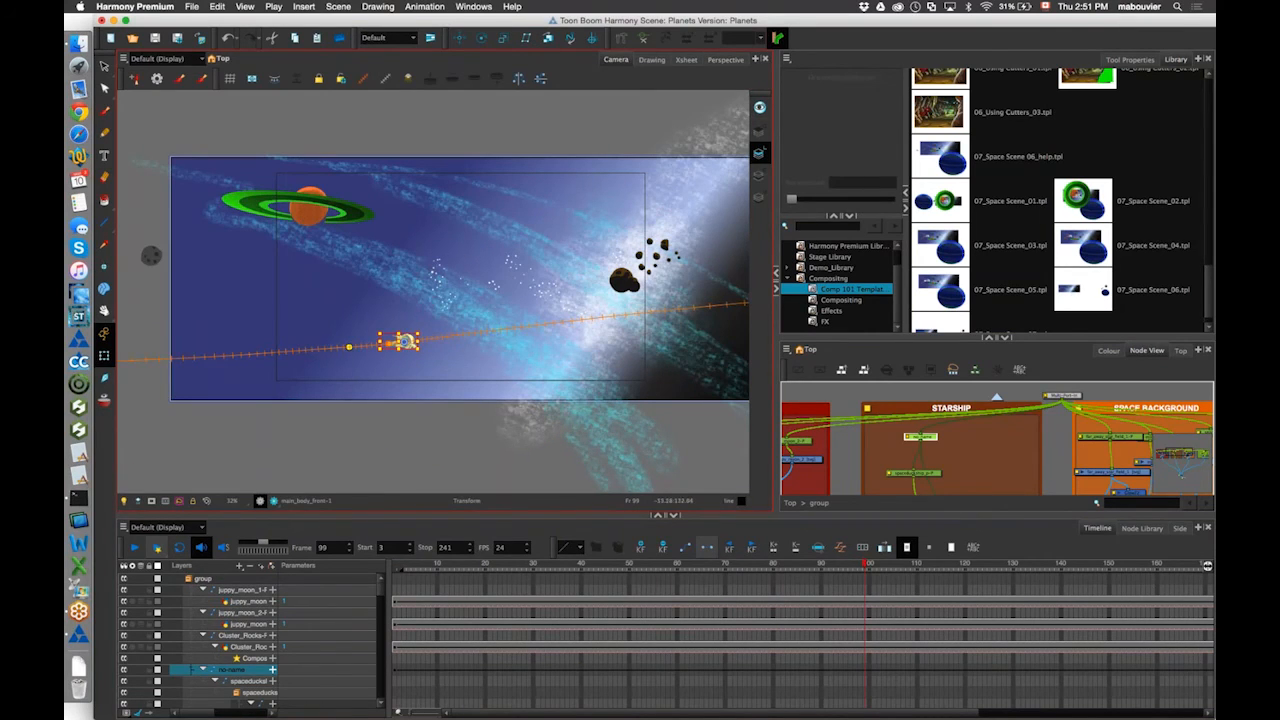
left_click_drag(445, 567, 394, 567)
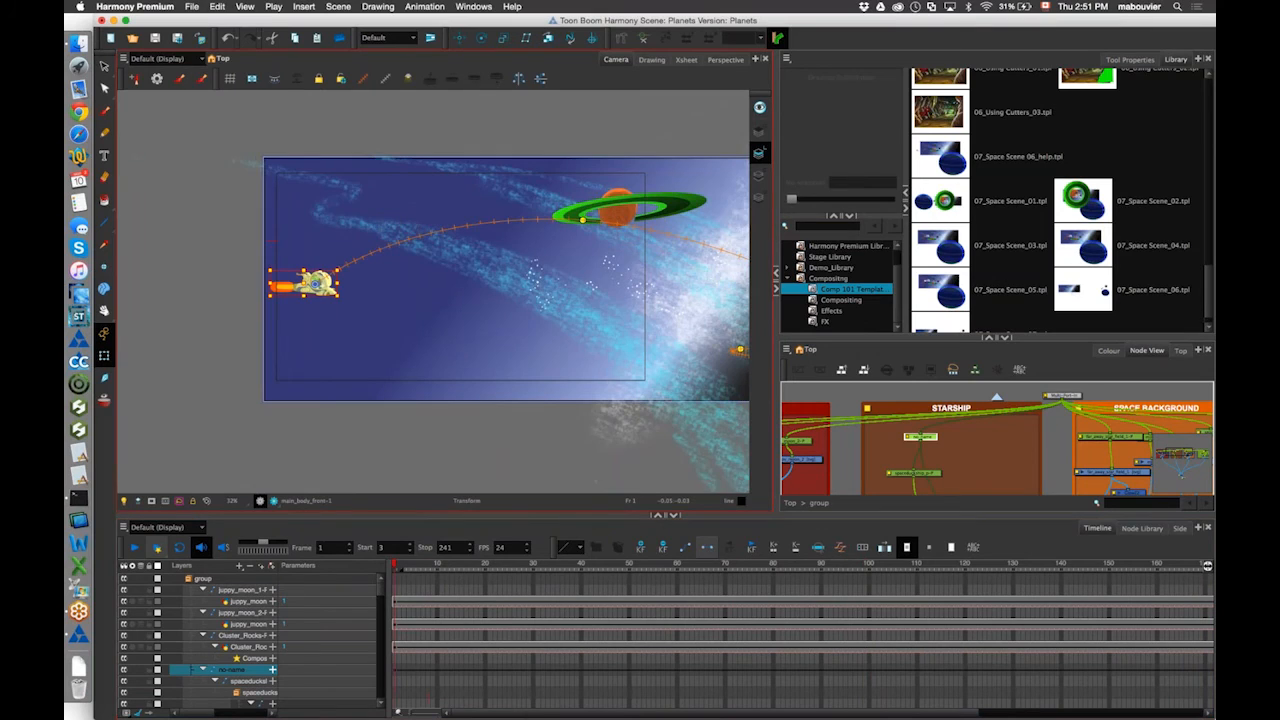
Inspect the orange planet and its green rings up close, and view the rings' flat artwork in the Drawing view.
scroll(683, 192, "up", 5)
left_click(514, 251)
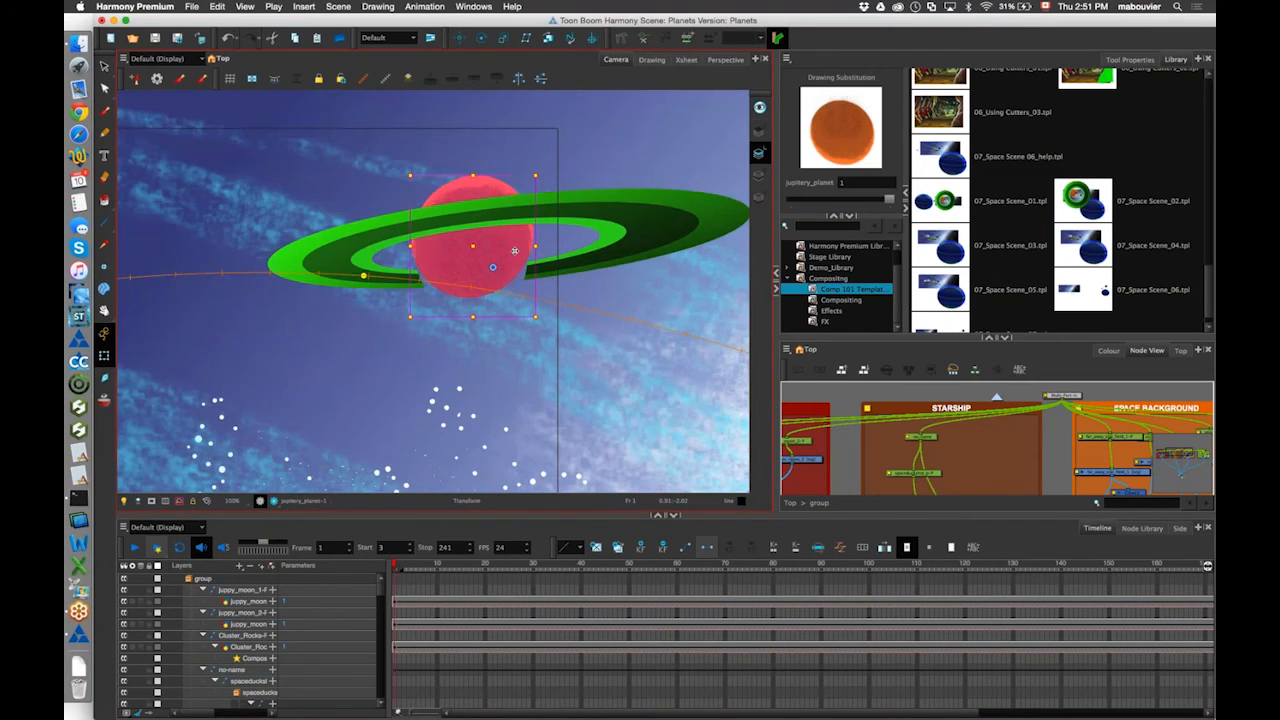
left_click(614, 227)
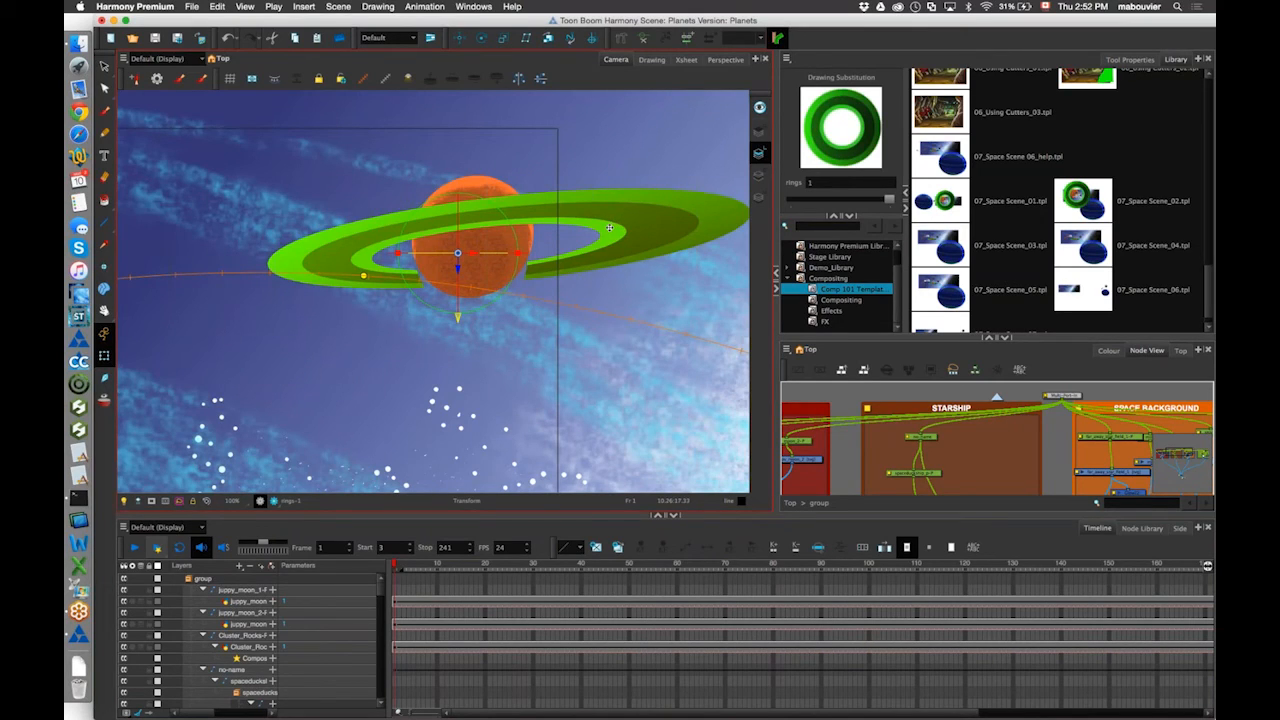
left_click(651, 60)
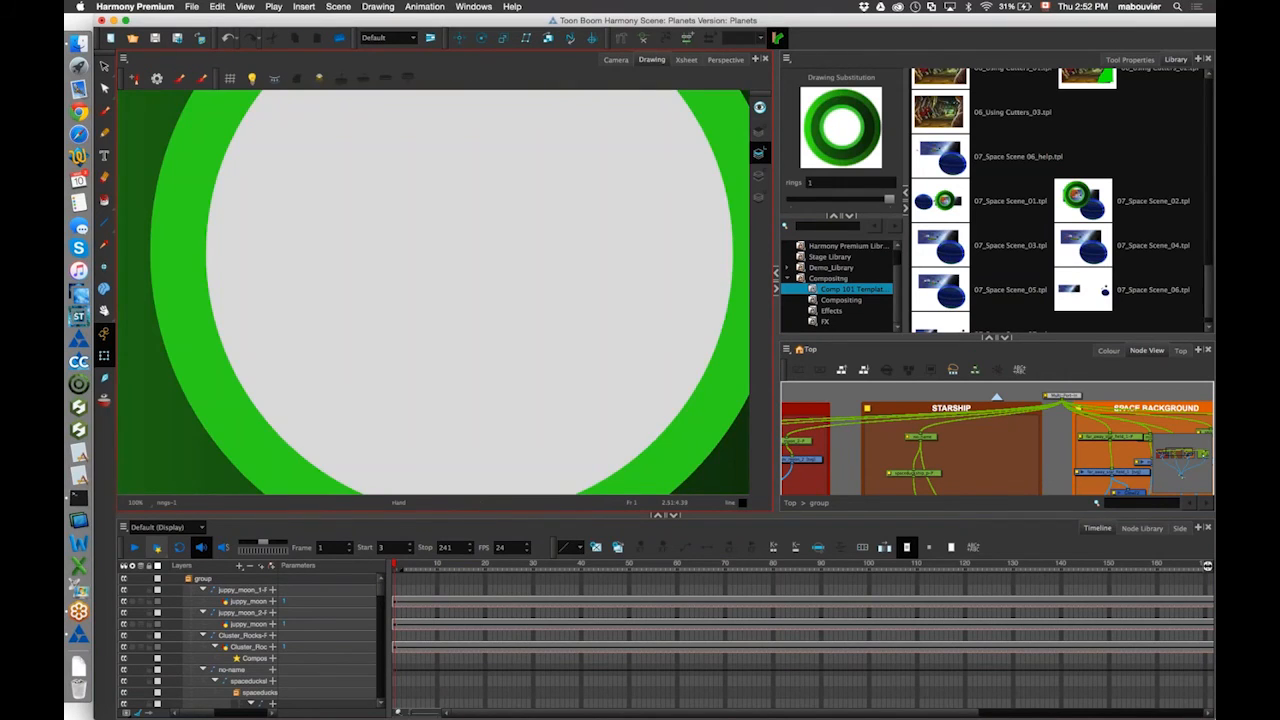
scroll(506, 258, "down", 5)
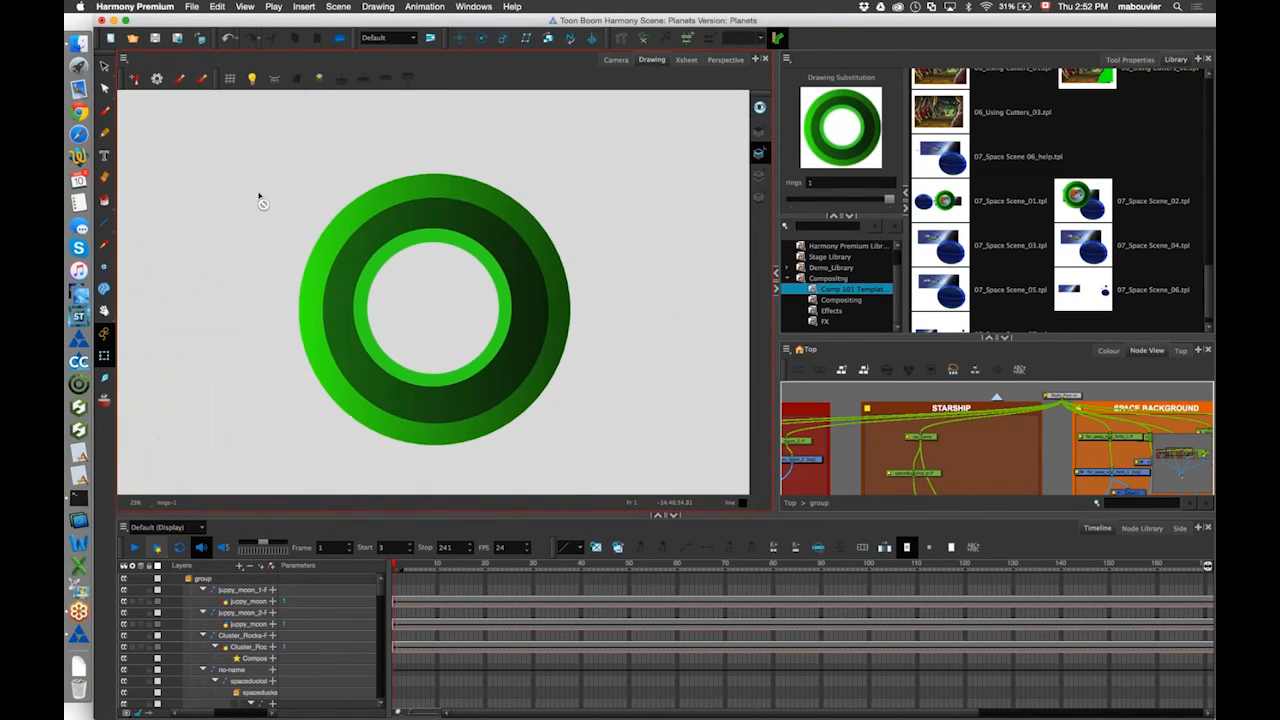
left_click(616, 60)
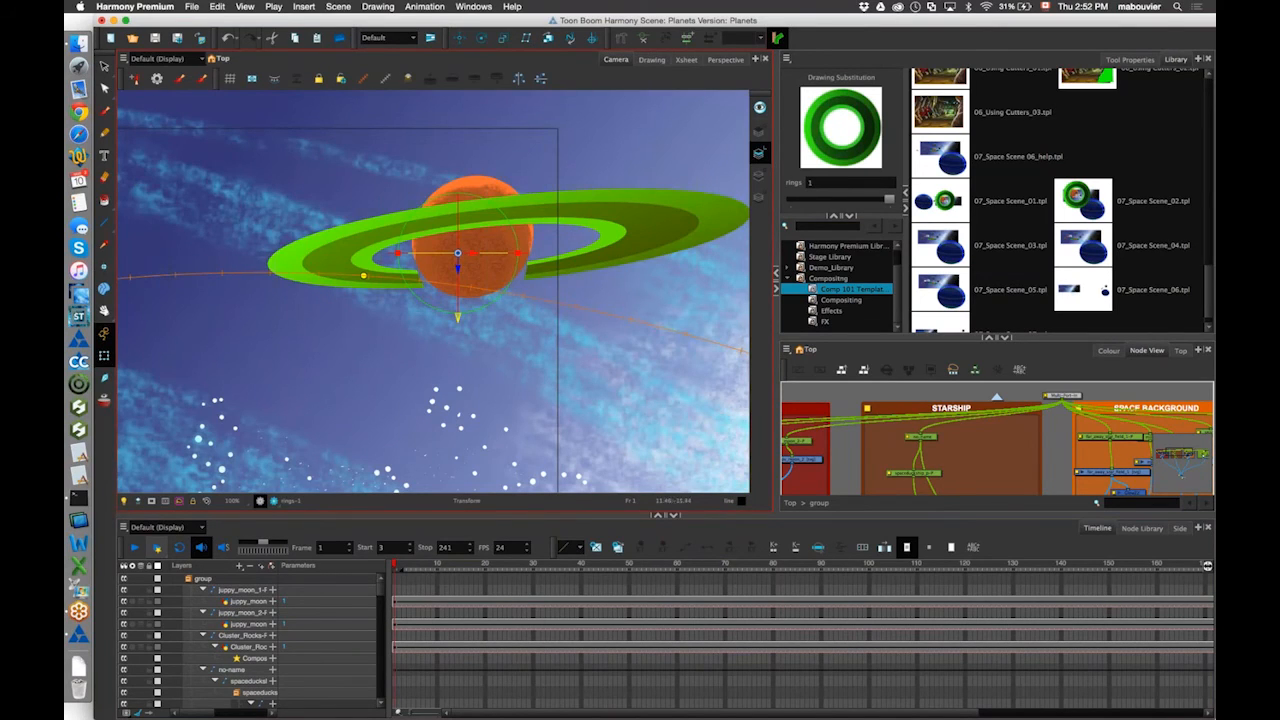
Try to transform the planet's rings with the 3D manipulator and undo the change.
left_click_drag(452, 257, 470, 294)
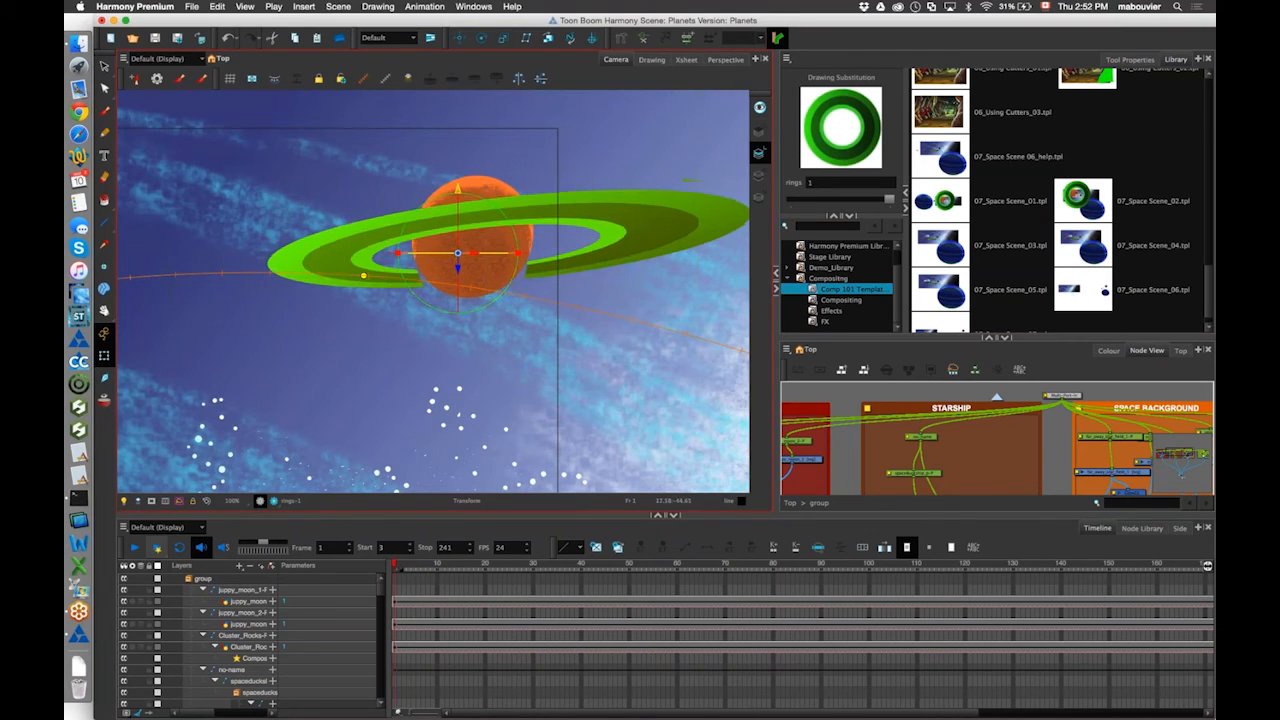
key("super+z")
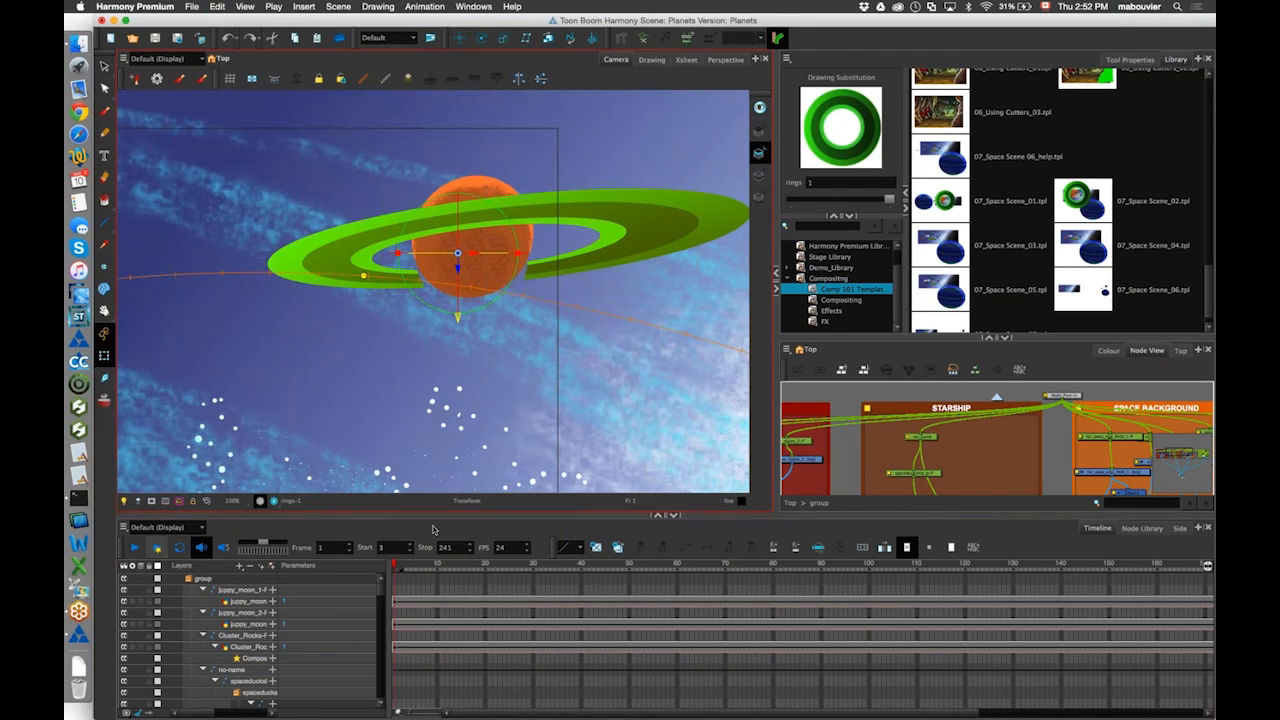
Render a preview of frame 1, clear the selection and reset the camera view to full frame.
left_click(274, 501)
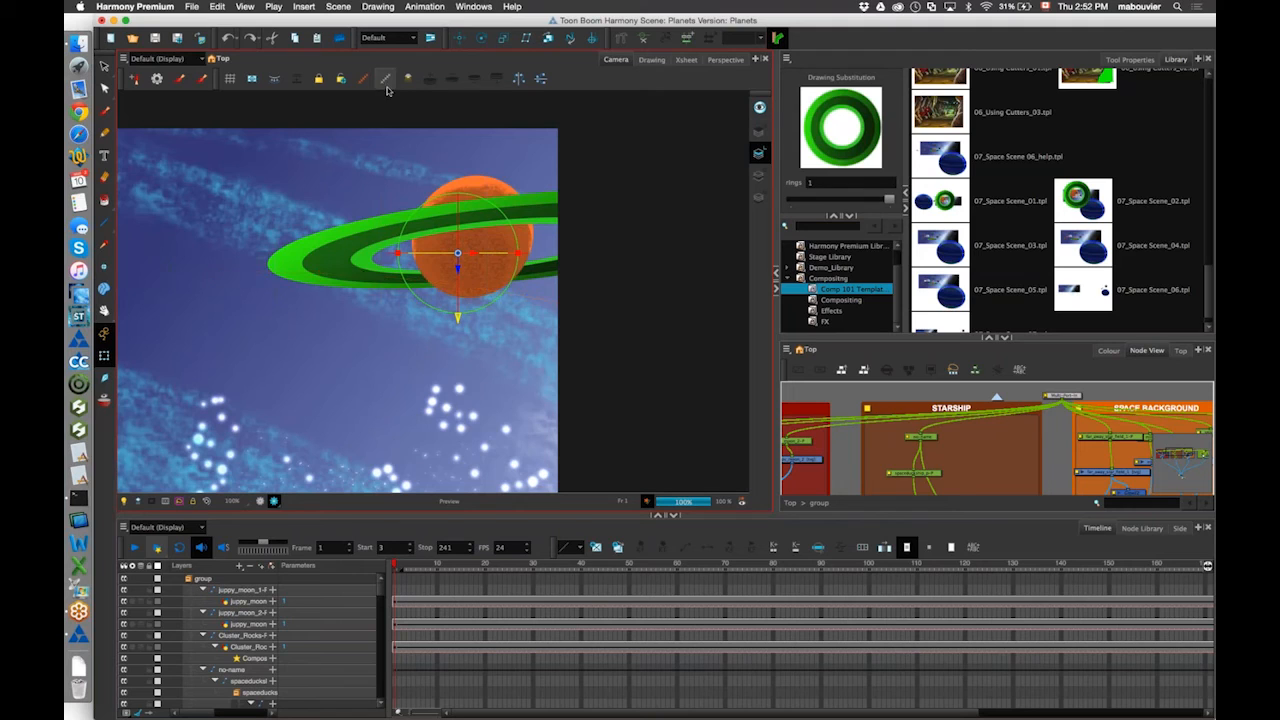
left_click(218, 573)
left_click(356, 287)
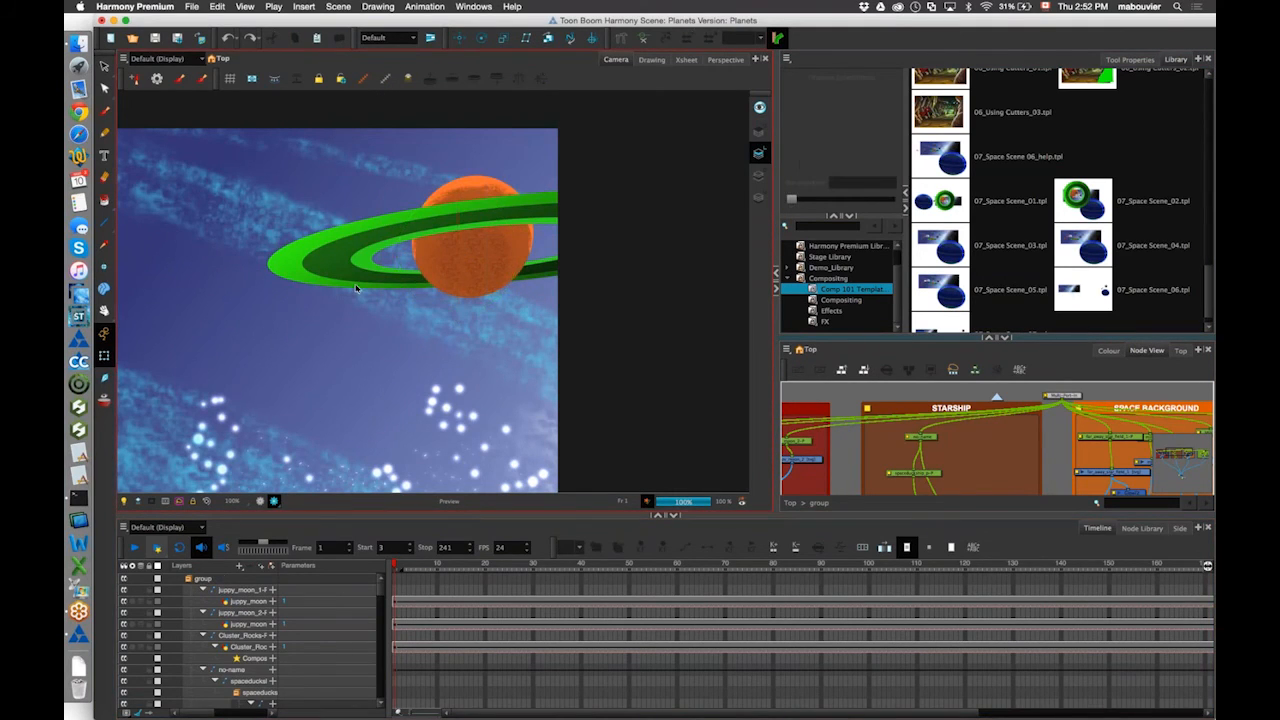
key("shift+m")
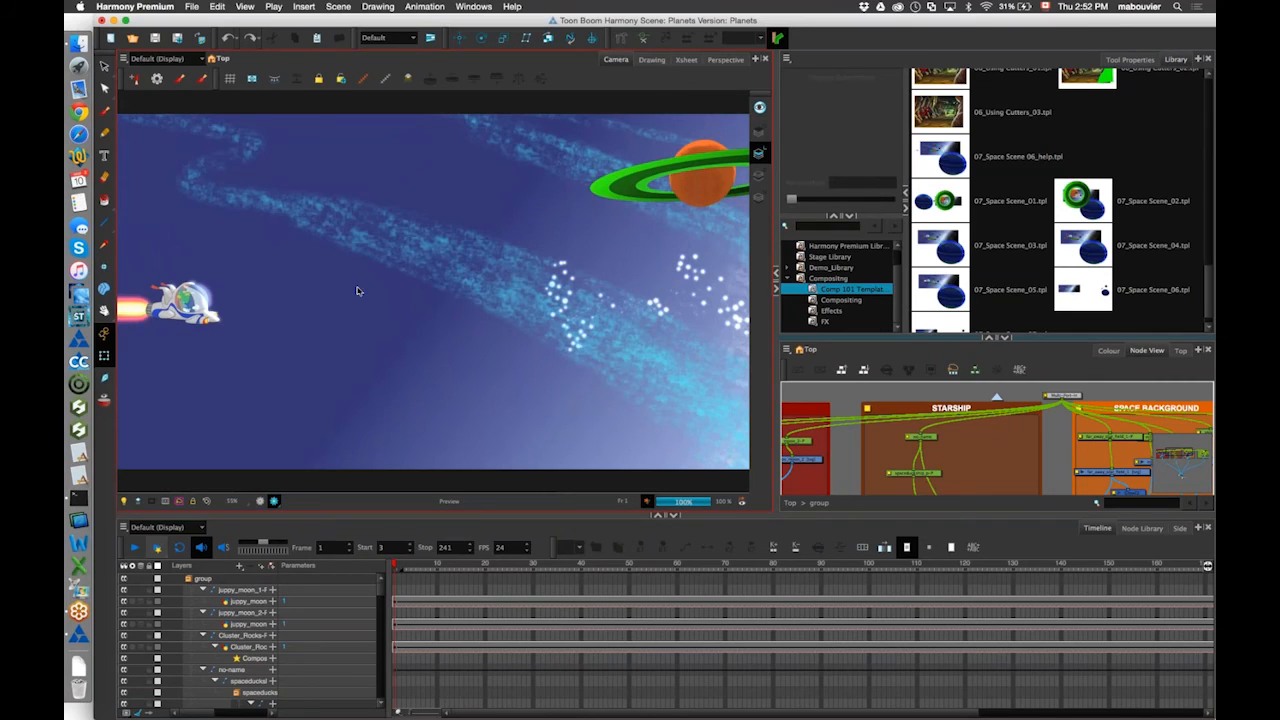
Leave the render preview and open the Webinar_FX scene without saving the changes to the Planets scene.
left_click(260, 501)
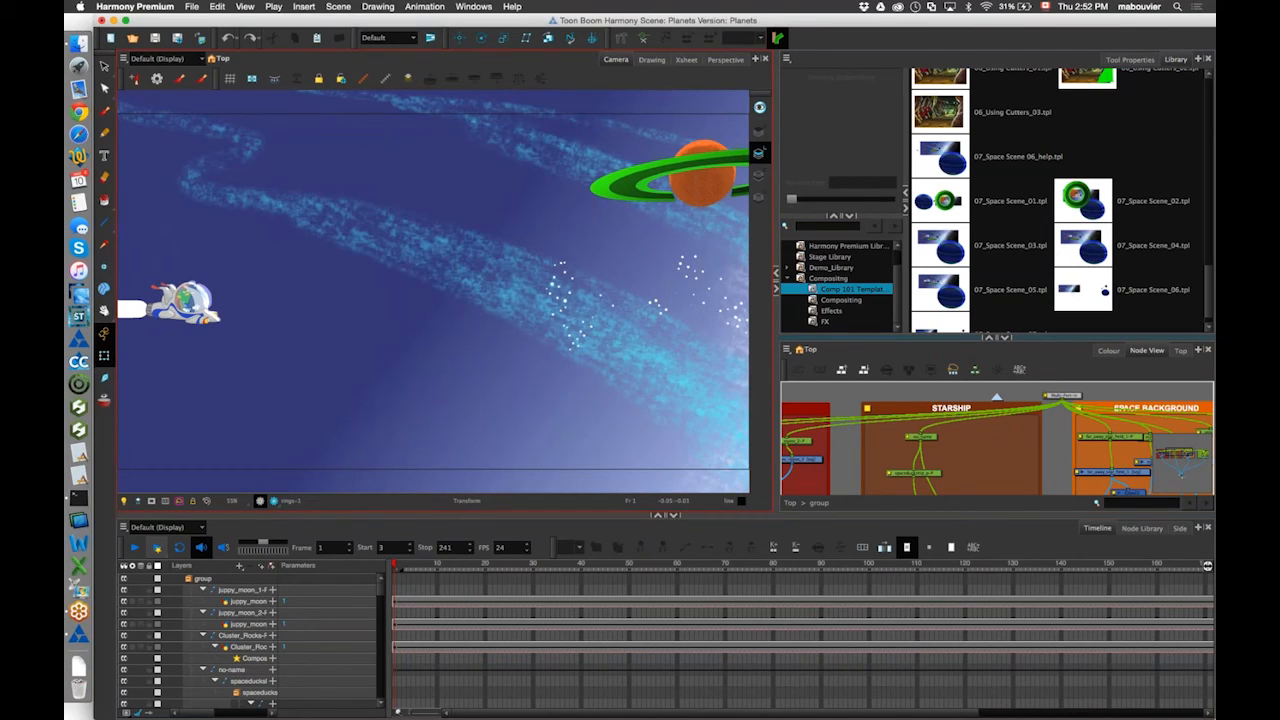
left_click(191, 7)
mouse_move(232, 46)
left_click(414, 46)
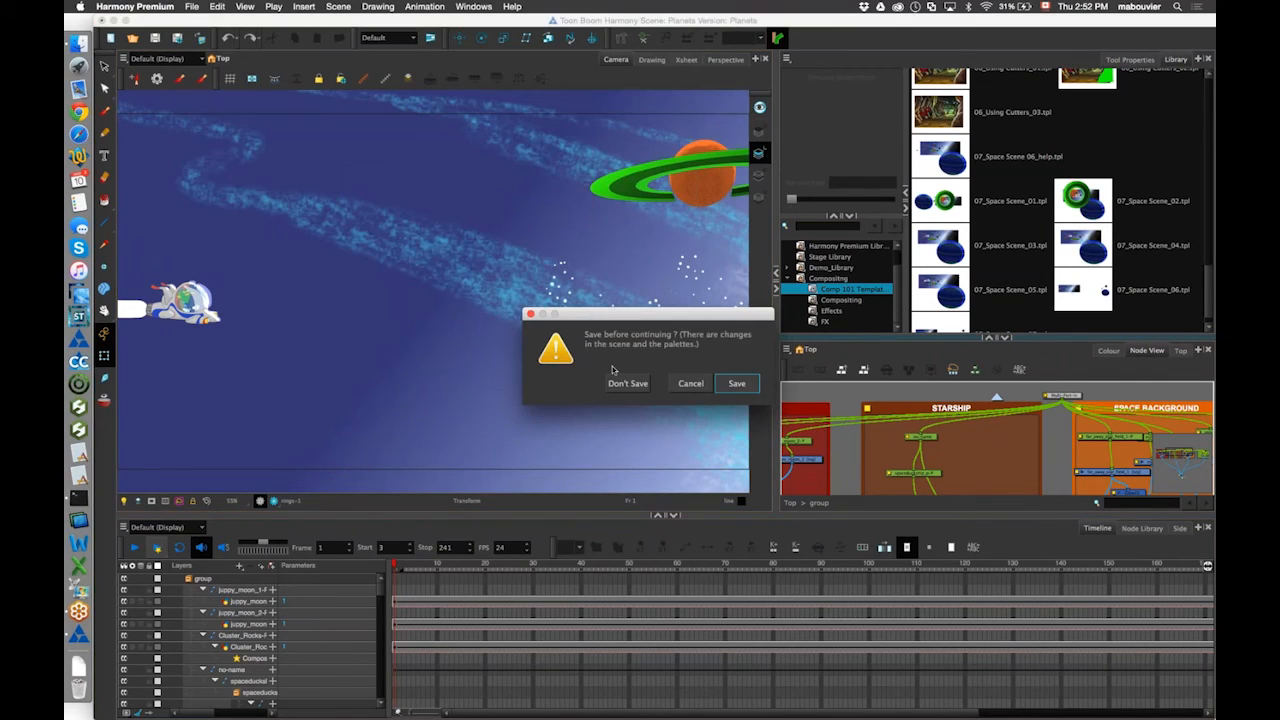
left_click(622, 383)
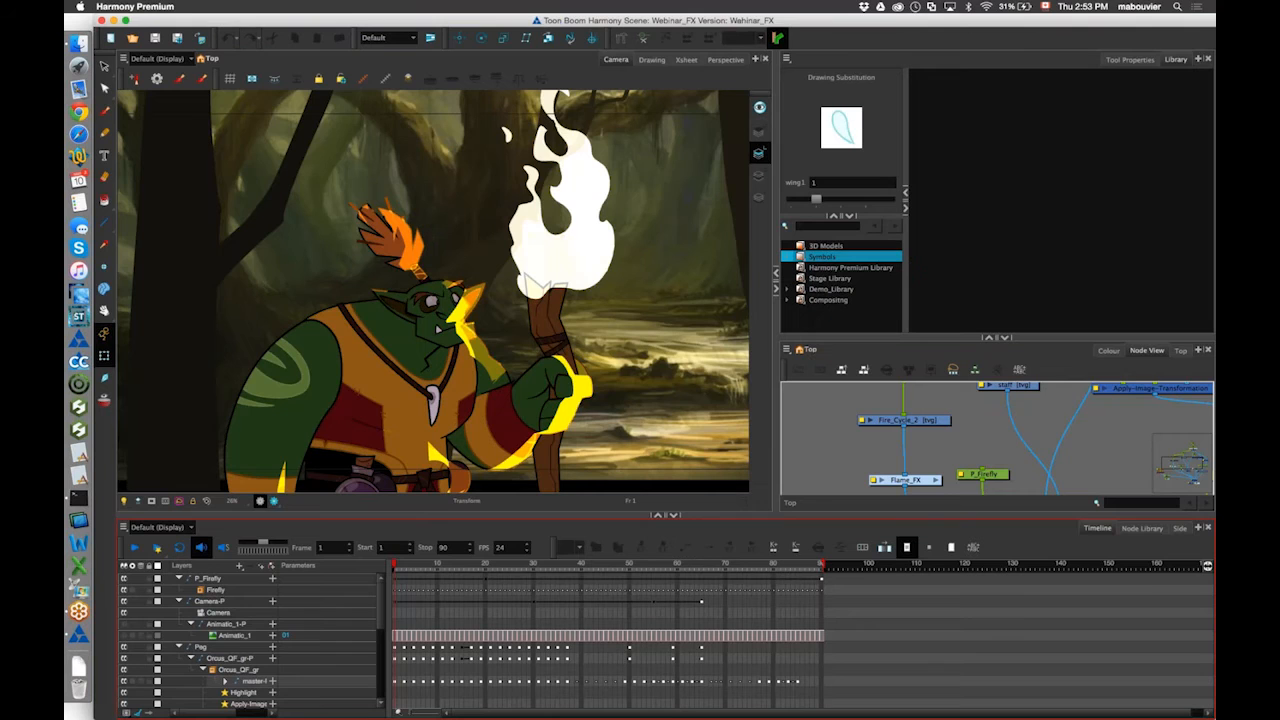
Review the torch-bearing character's animation in the camera view at frames 57 and 13.
key("Return")
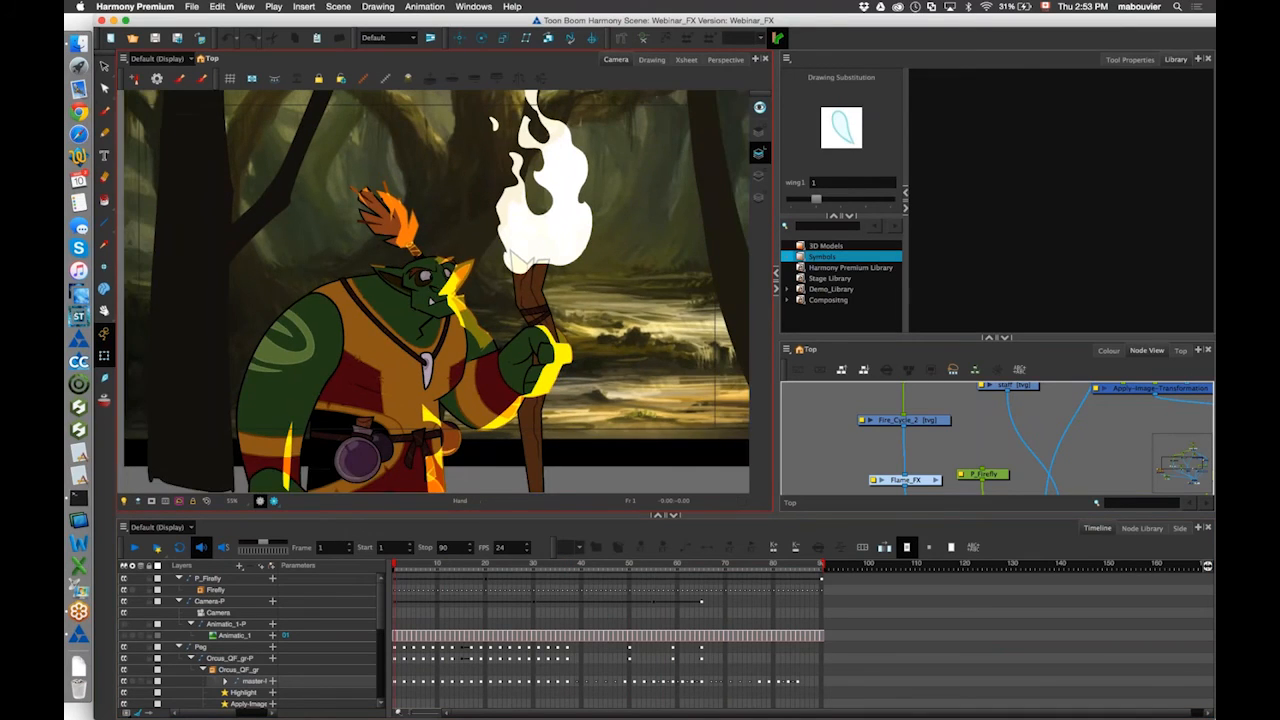
key("2")
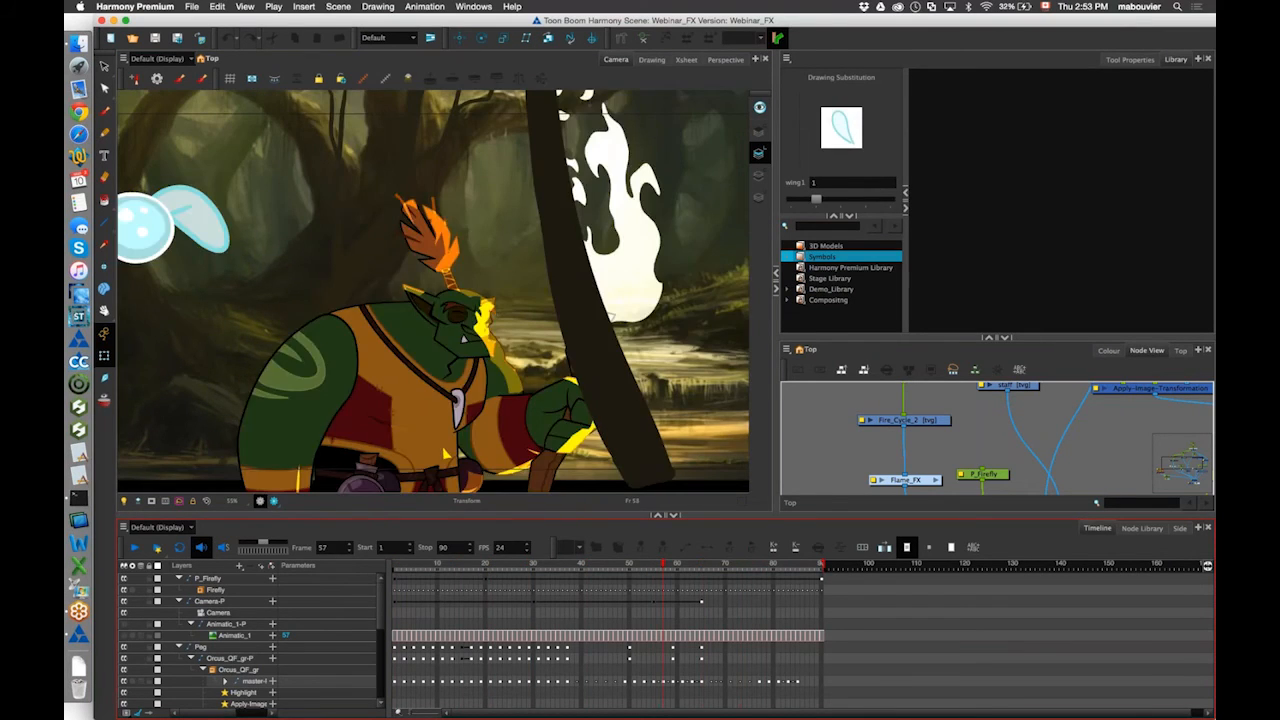
left_click(662, 567)
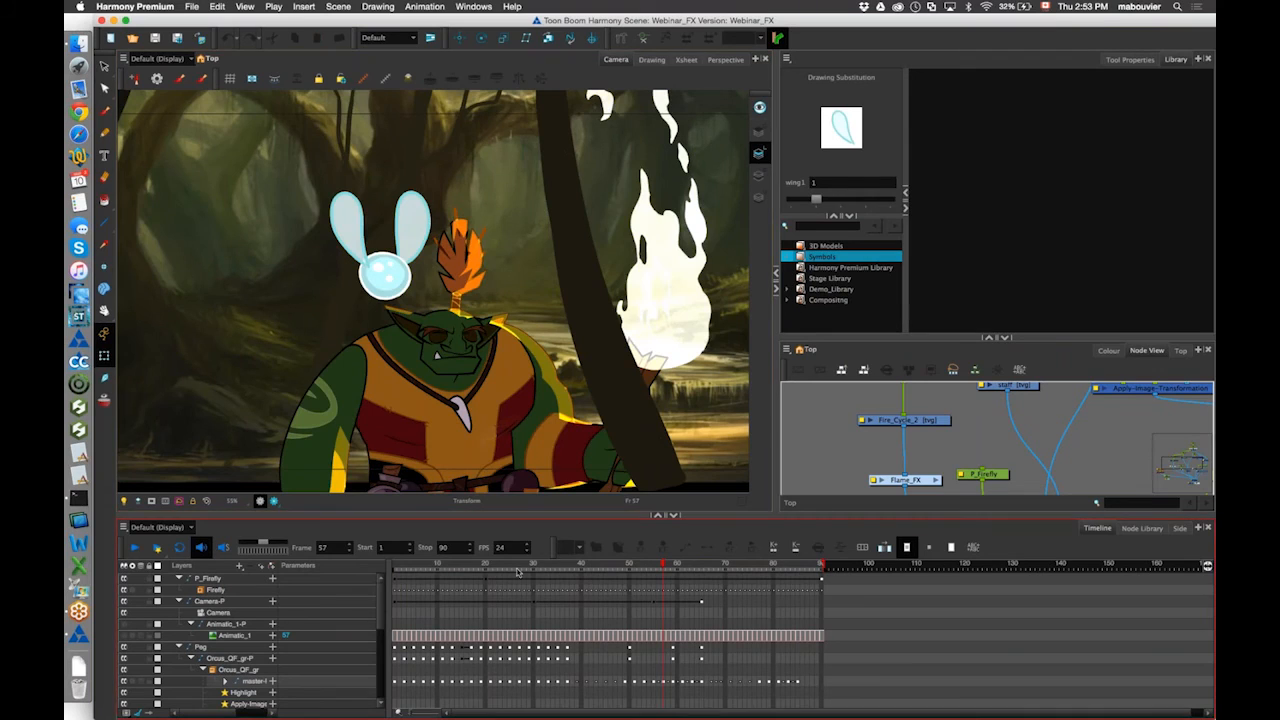
left_click(461, 567)
Find the Render Preview node in the library and insert it between the Flame_FX group and the composite.
left_click(1141, 528)
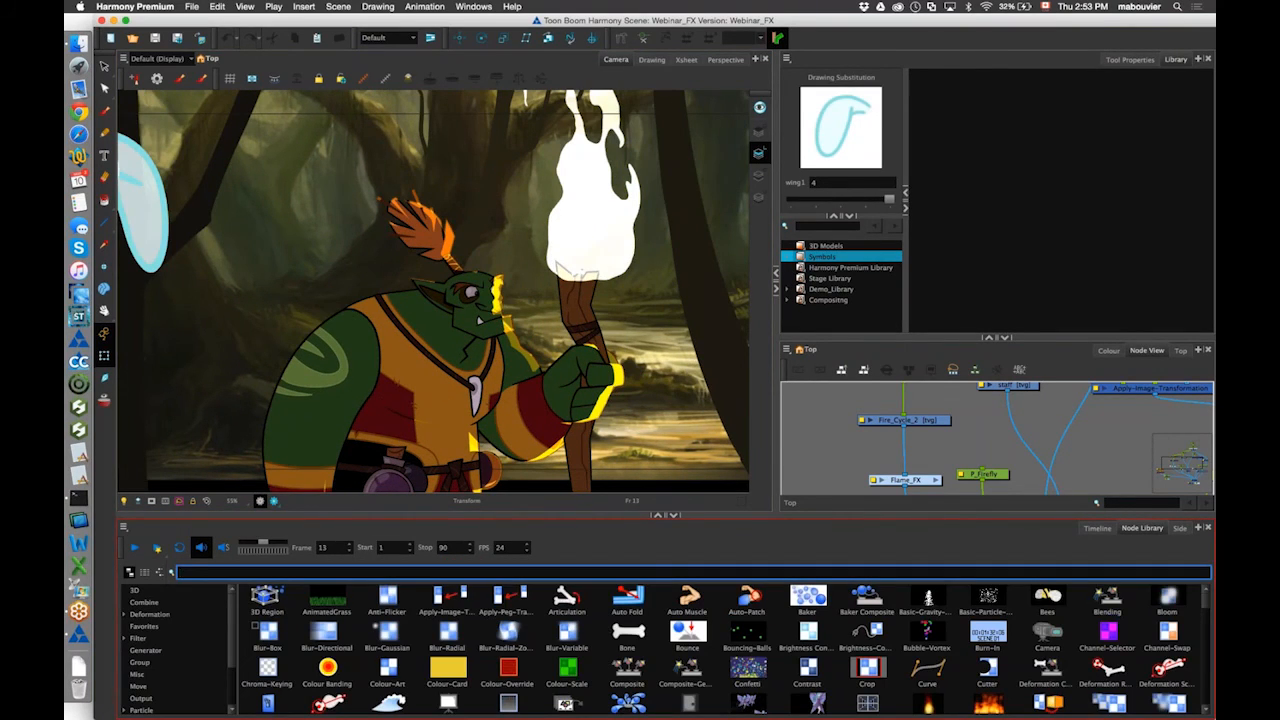
type("previ")
left_click(991, 441)
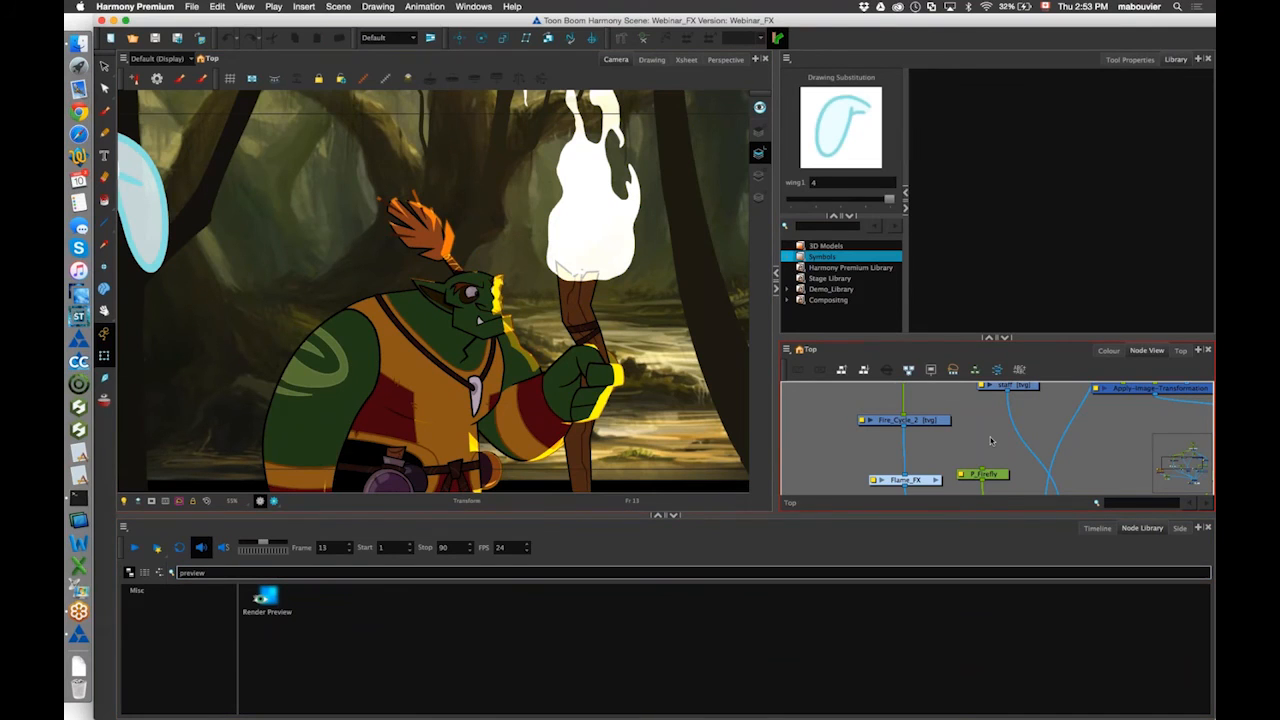
scroll(991, 441, "down", 5)
left_click(266, 599)
left_click_drag(268, 599, 882, 428)
left_click(1097, 528)
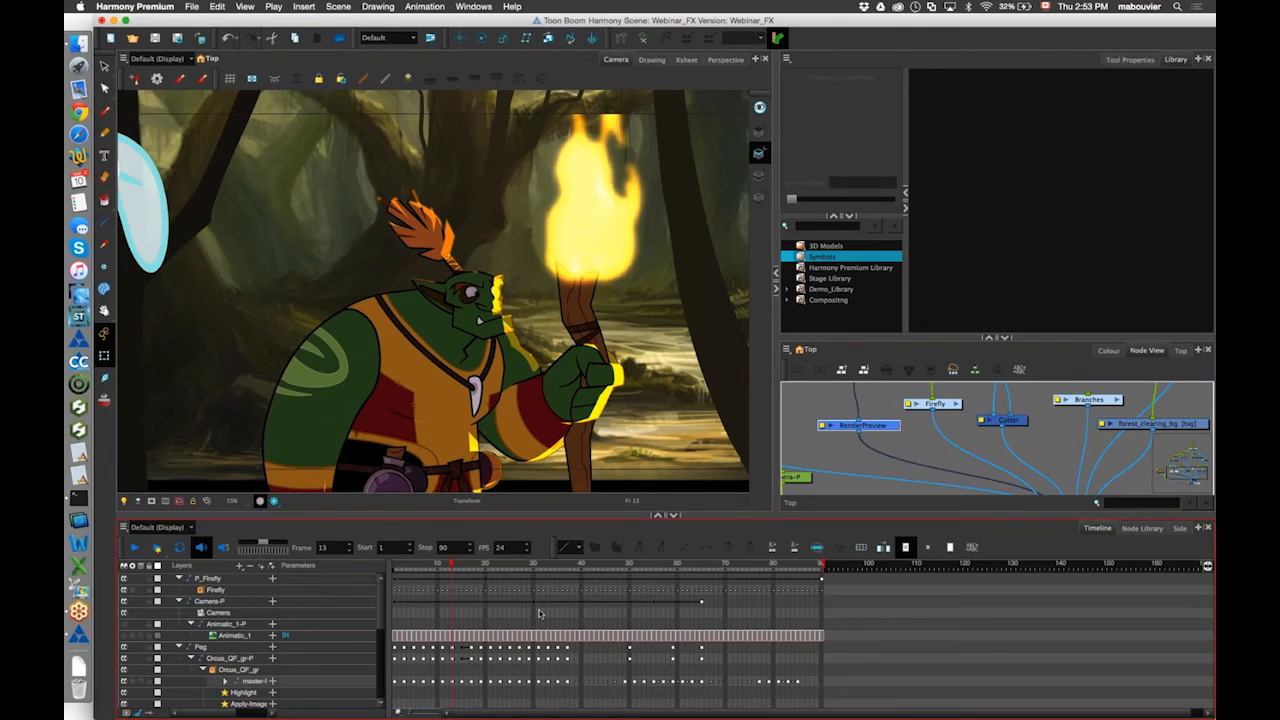
Turn on the camera mask and play the scene with its rendered flame from frame 1.
scroll(545, 612, "down", 10)
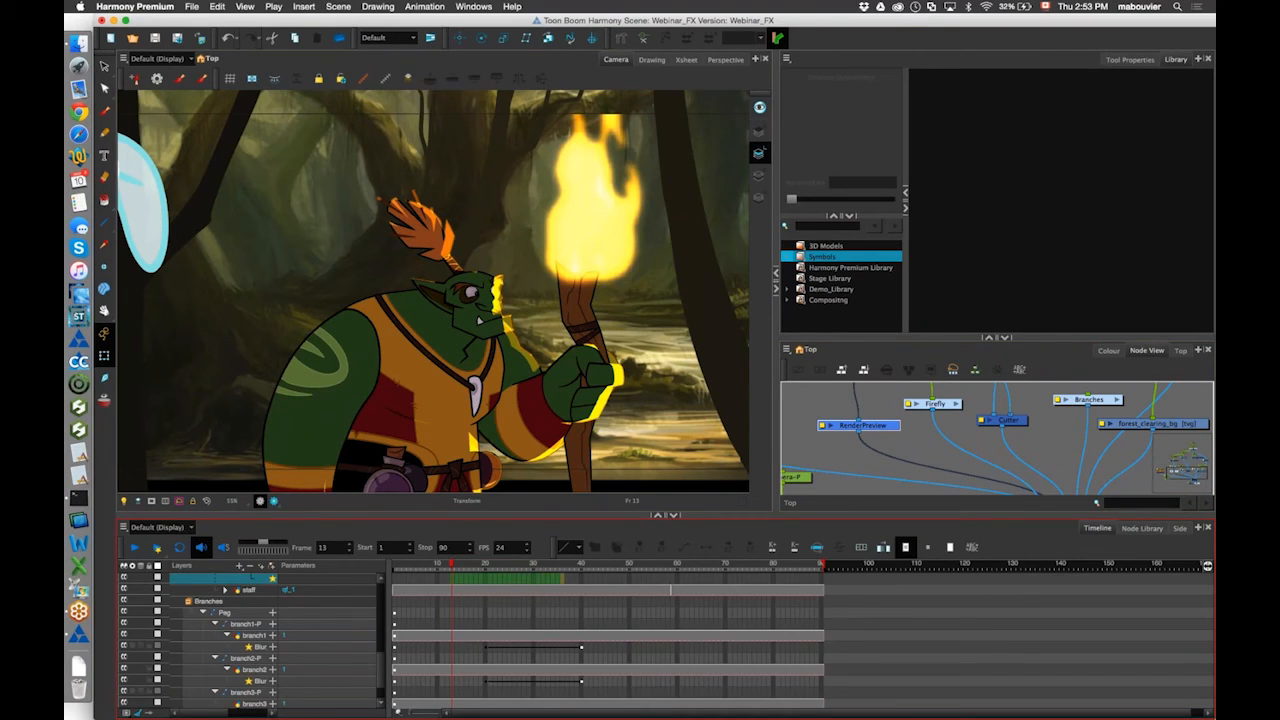
scroll(396, 641, "up", 4)
scroll(396, 641, "down", 1)
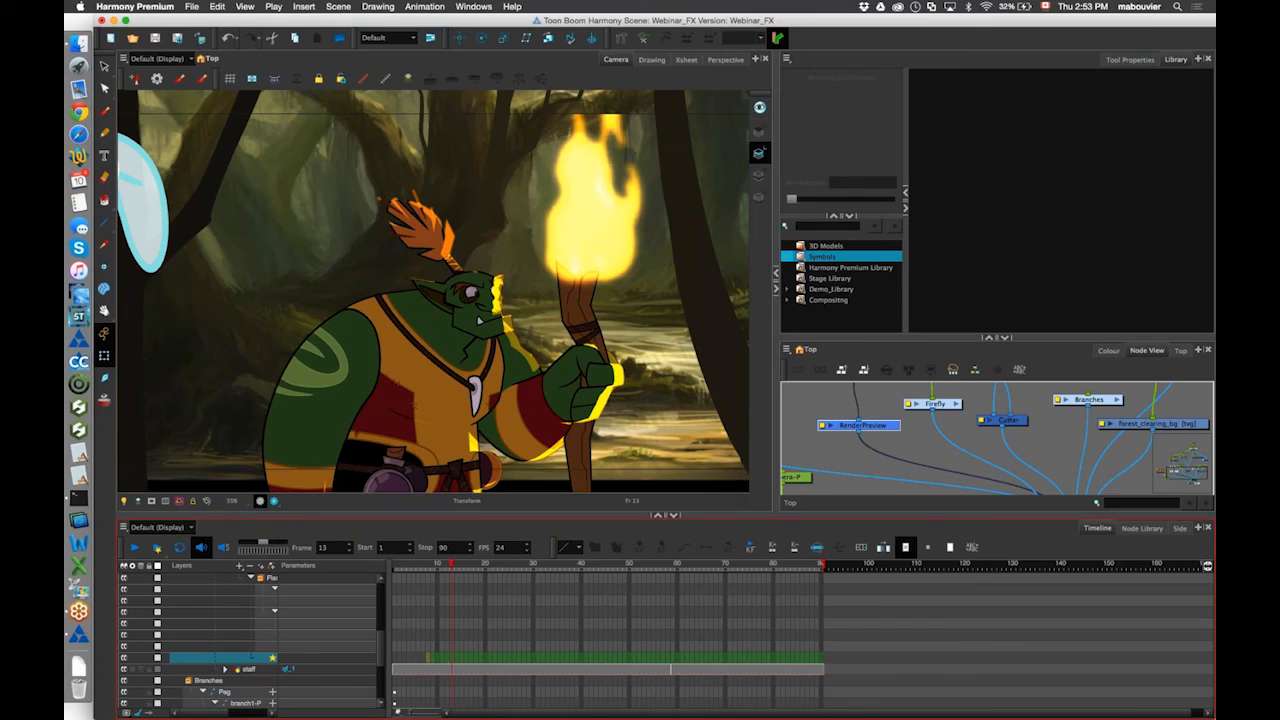
left_click_drag(452, 567, 318, 547)
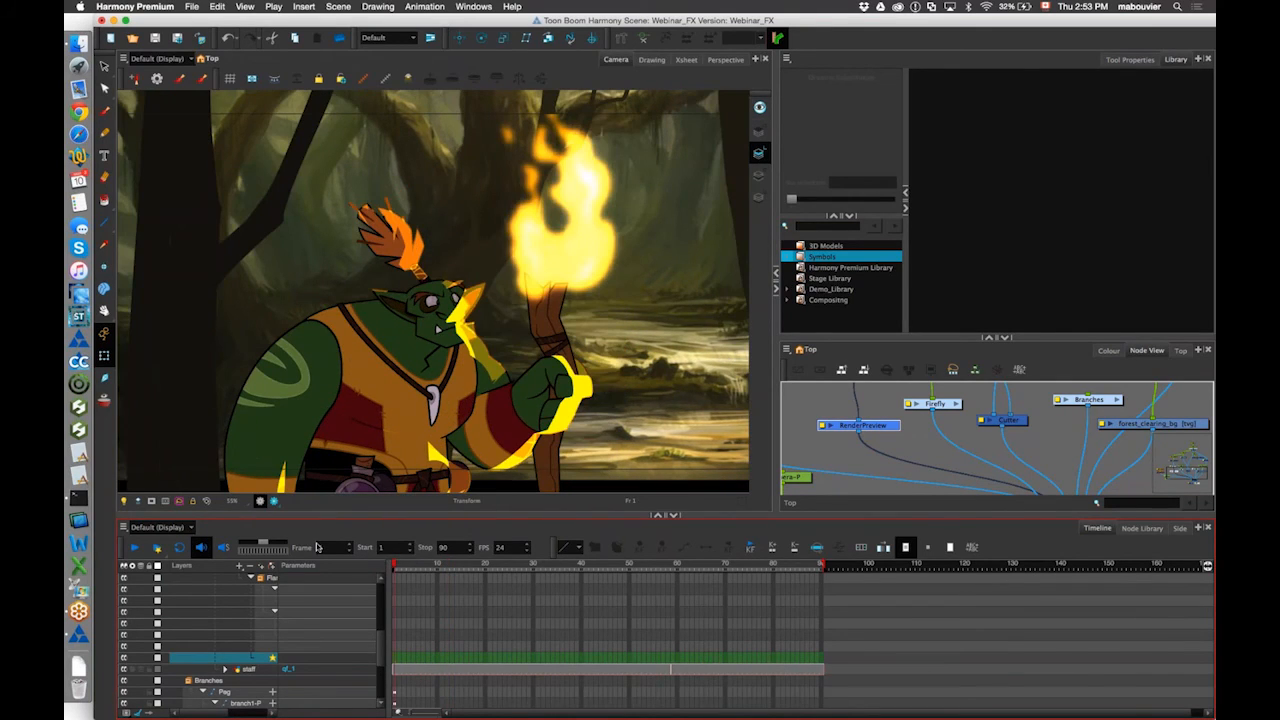
left_click(151, 500)
left_click(135, 547)
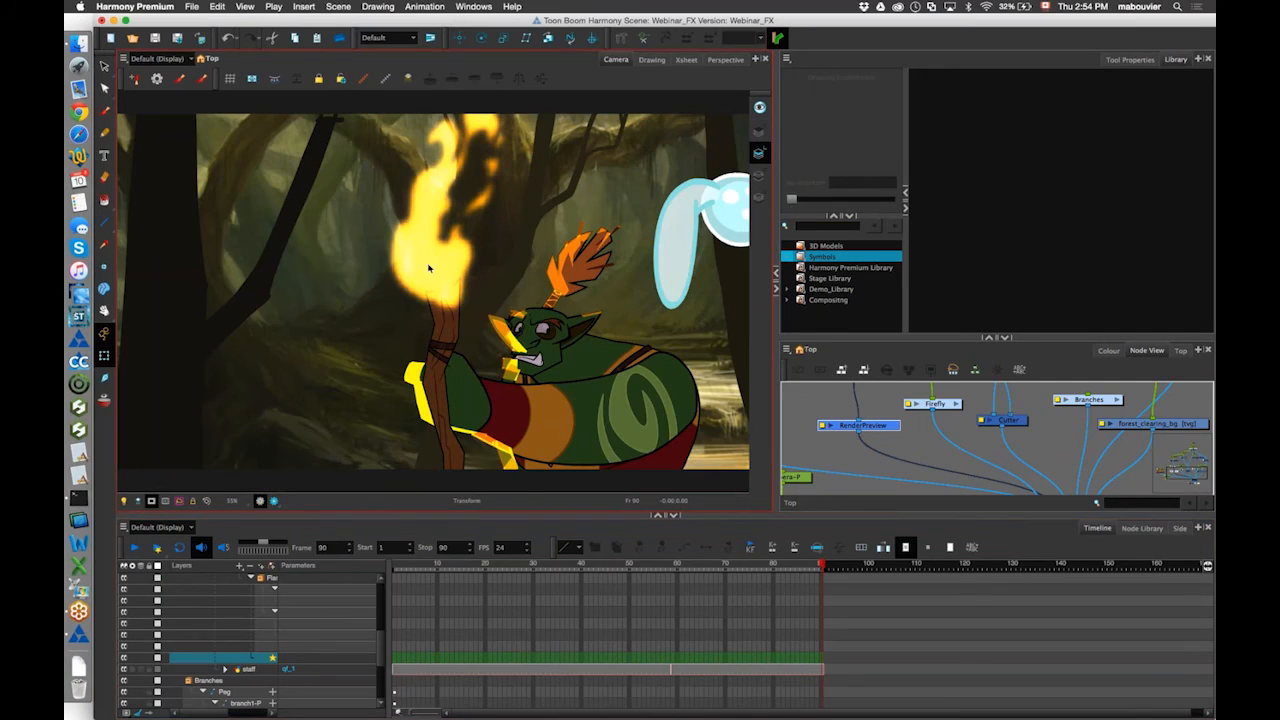
Set the Render Preview node's preview resolution to 1/2 and compare the flame at frame 1.
scroll(425, 273, "up", 3)
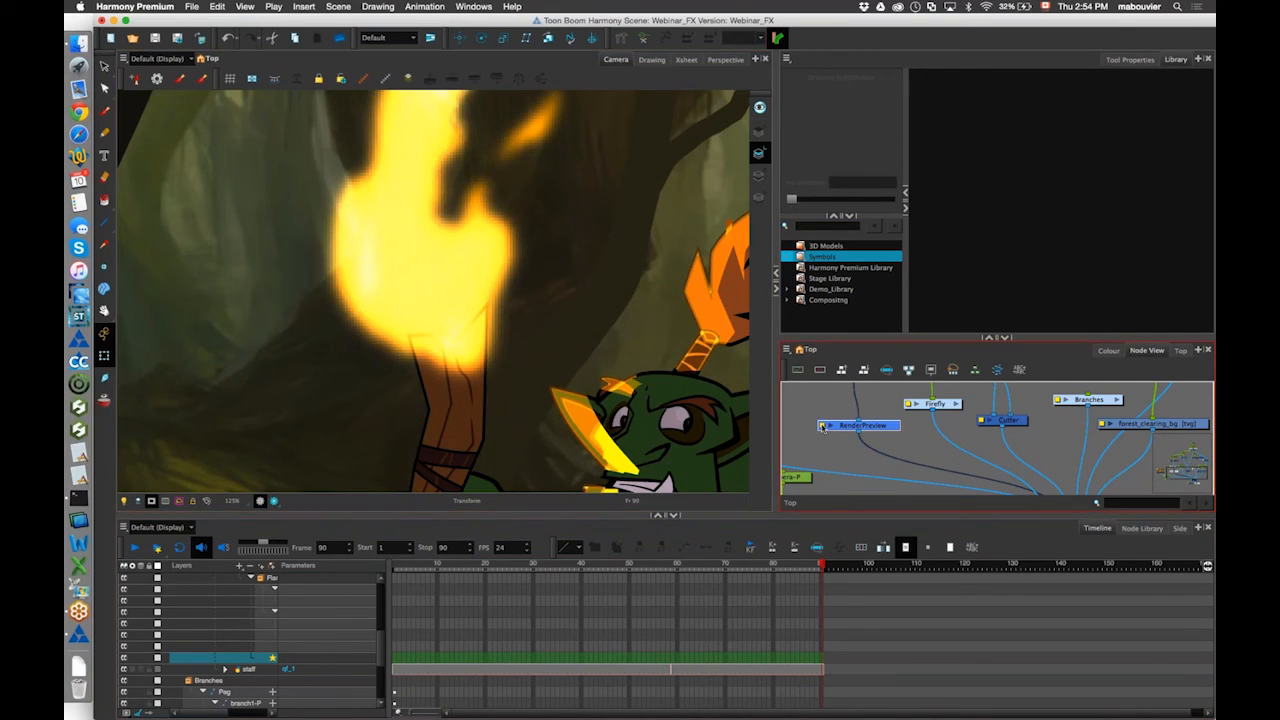
left_click(822, 425)
left_click_drag(455, 211, 953, 456)
left_click_drag(1030, 338, 1030, 213)
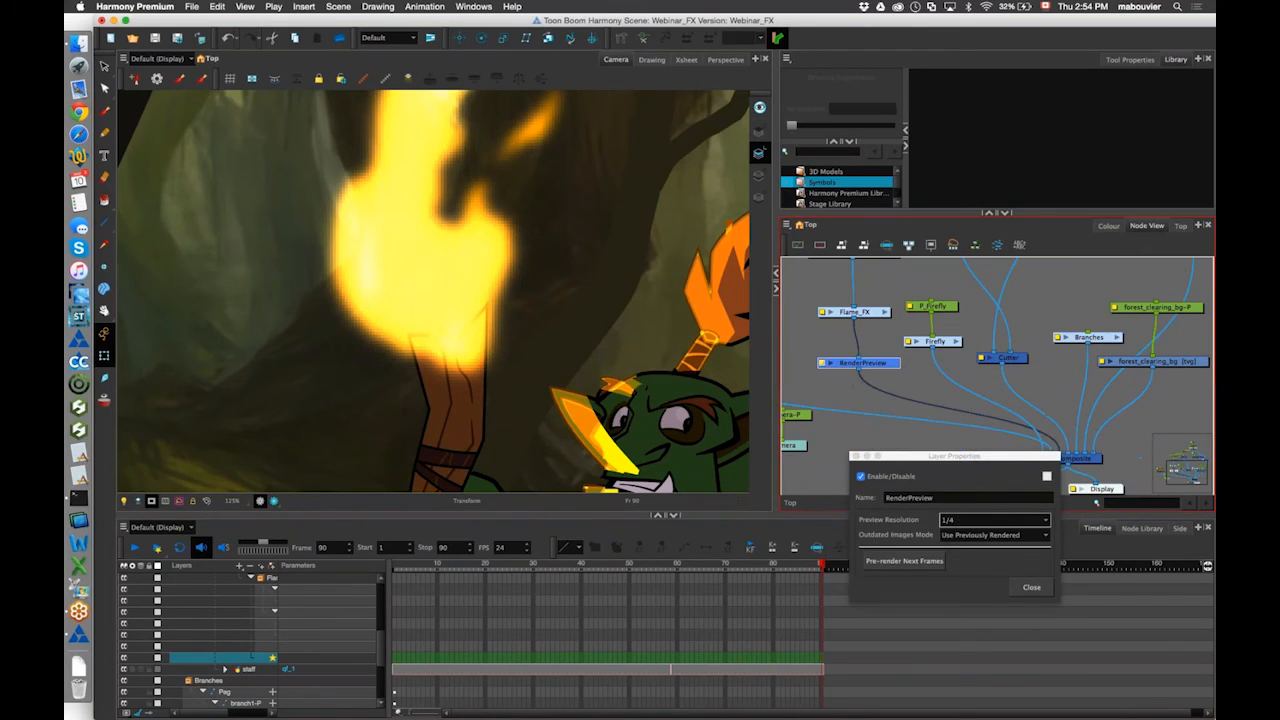
left_click(1004, 521)
left_click(993, 528)
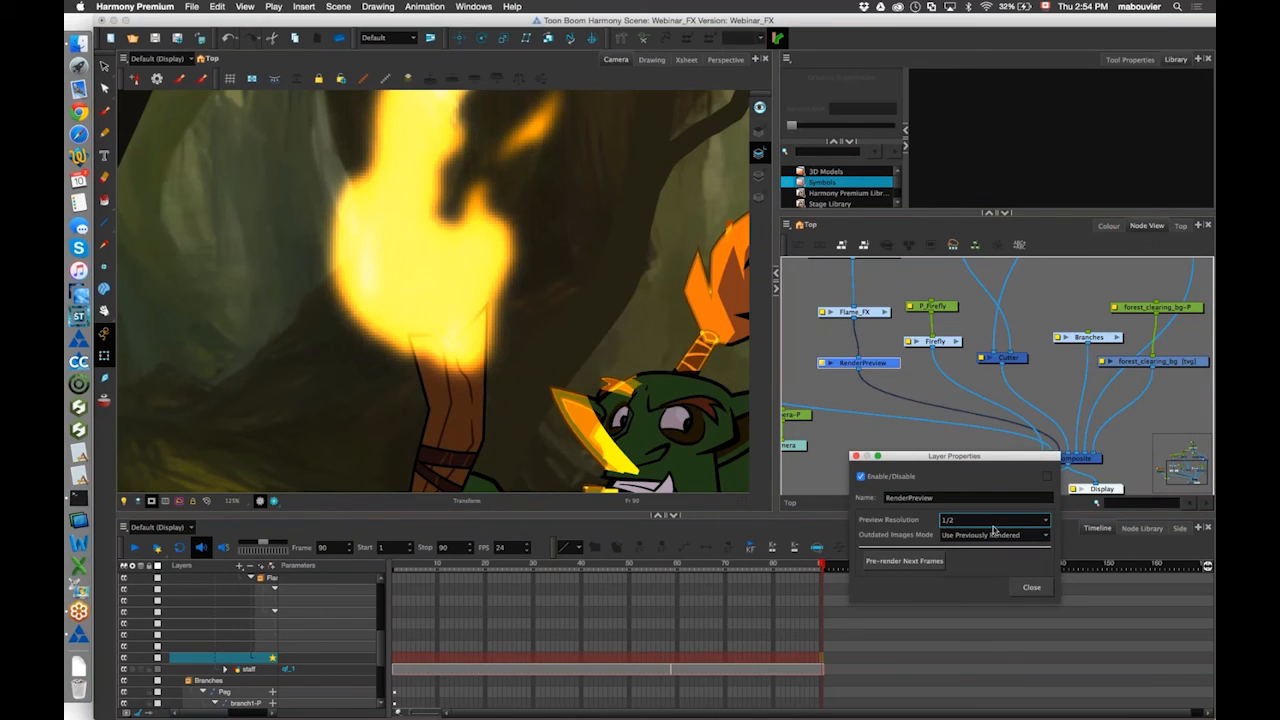
left_click_drag(818, 567, 394, 567)
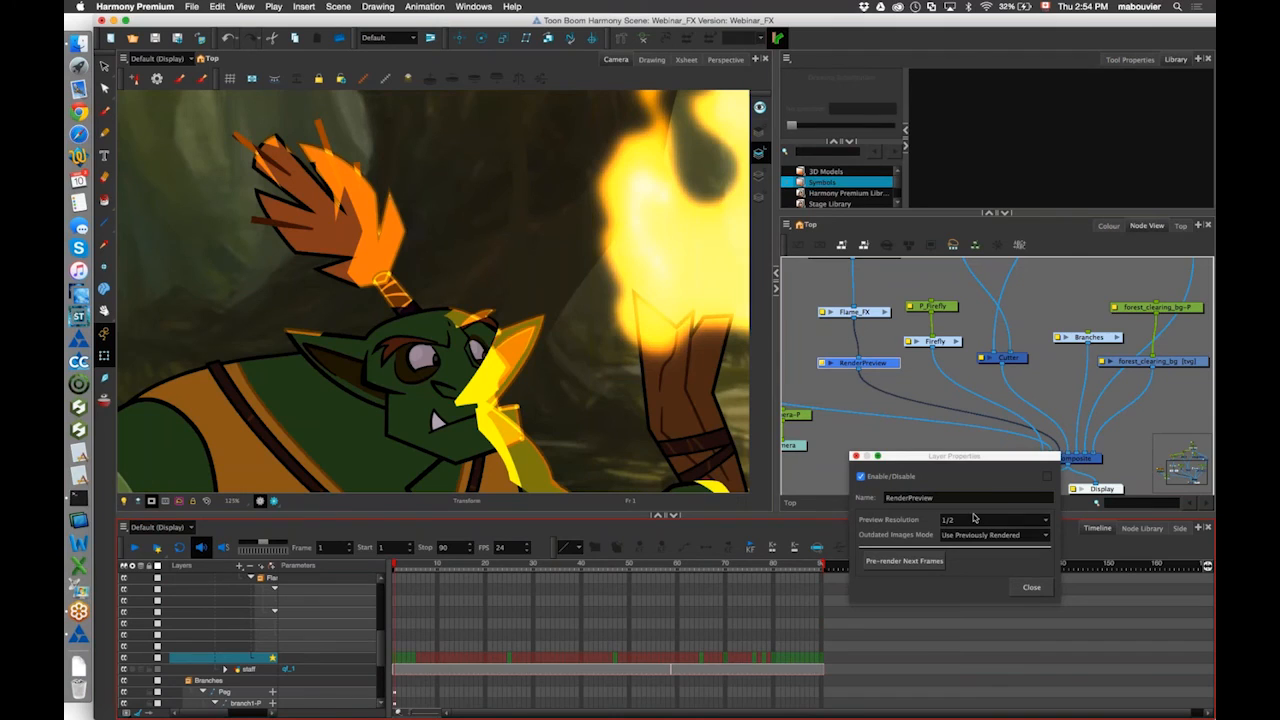
Set the Render Preview node's preview resolution to 1/1 and close its properties.
left_click(967, 521)
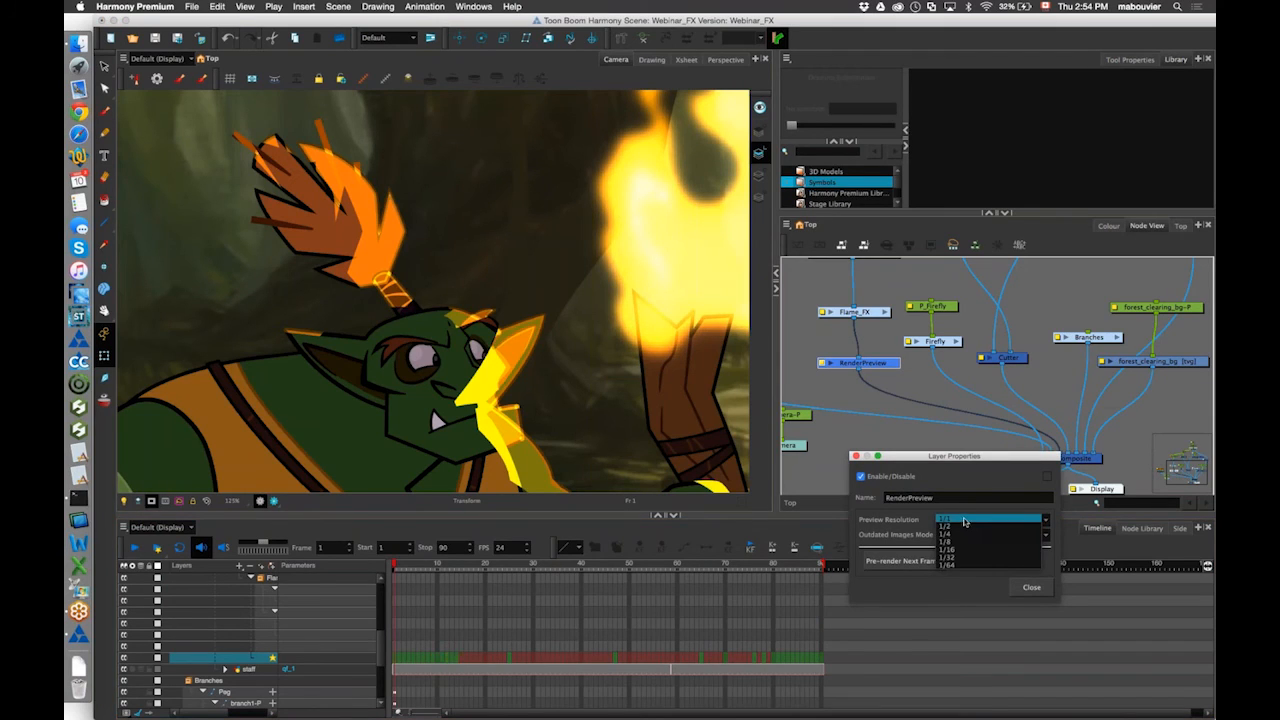
left_click(965, 518)
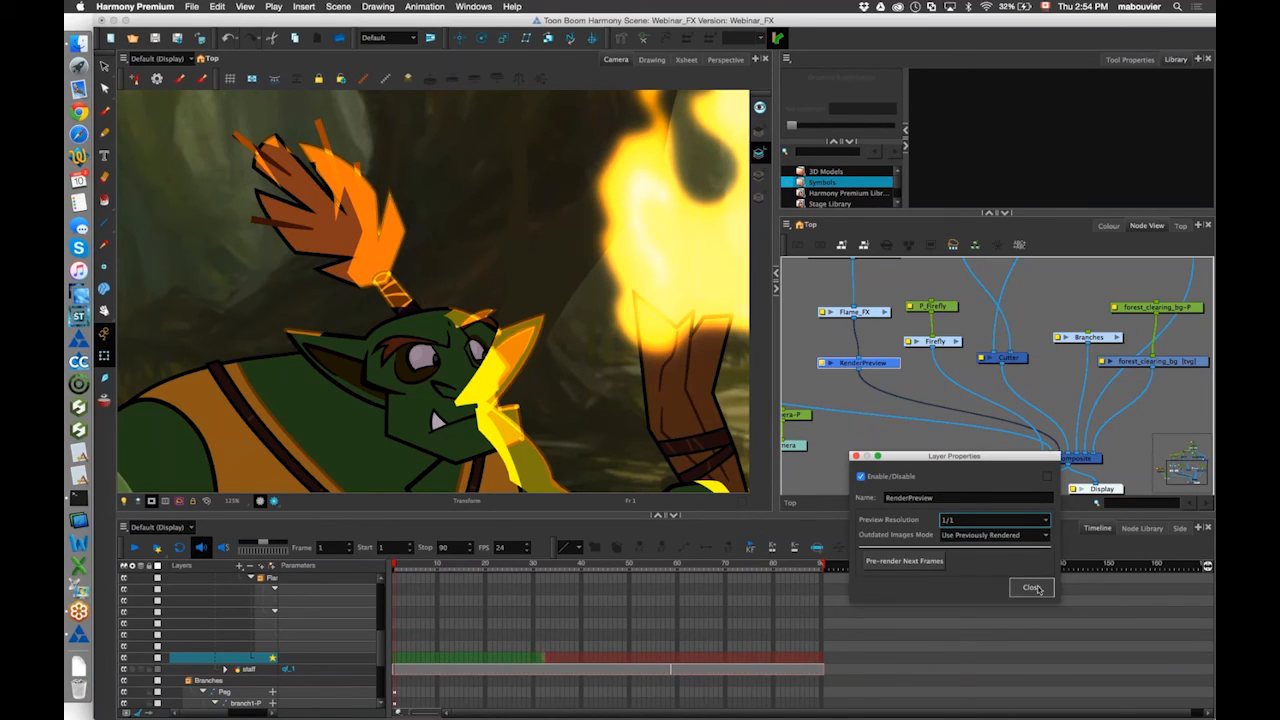
left_click(1031, 588)
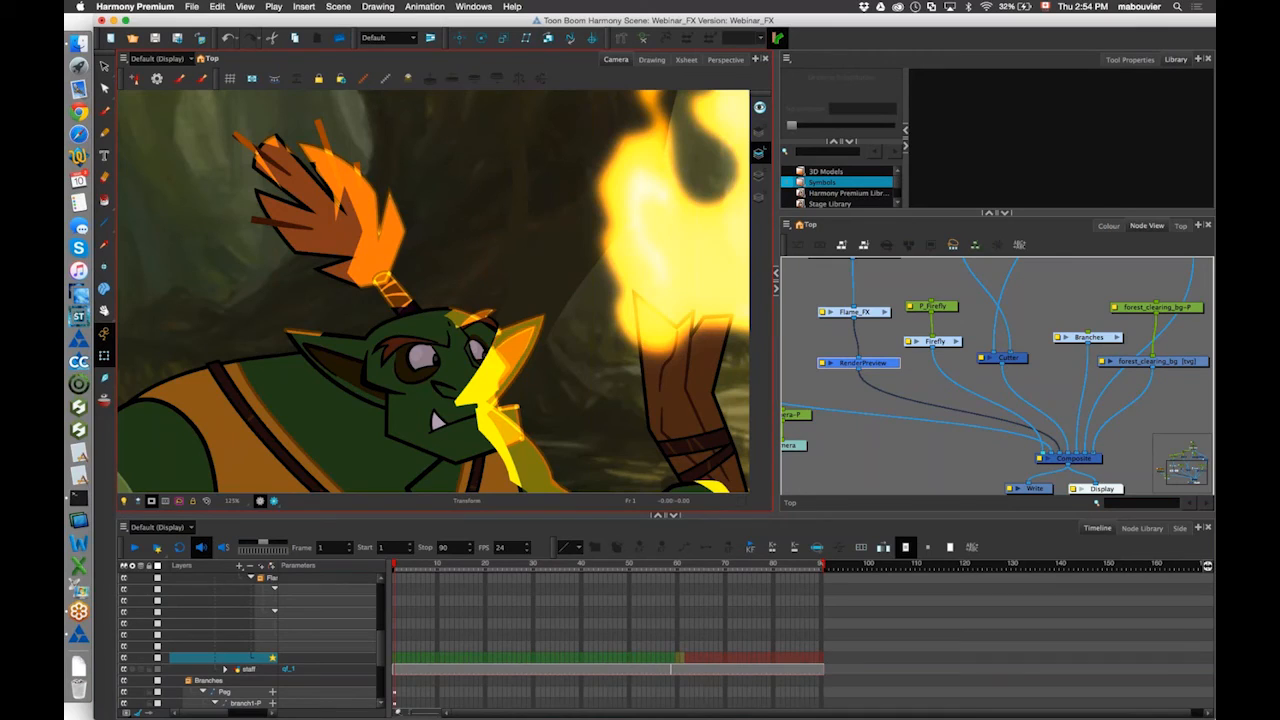
Play the scene with the flame rendered at full resolution and return to frame 1.
left_click(838, 363)
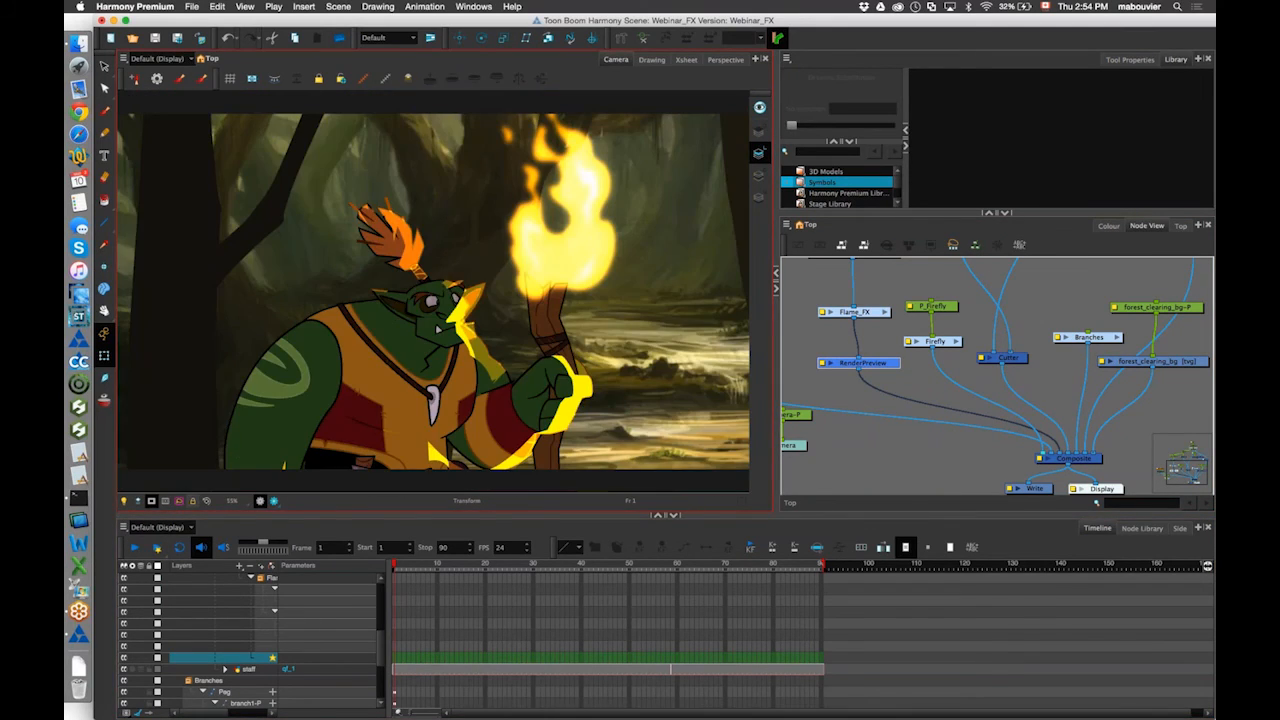
left_click(137, 548)
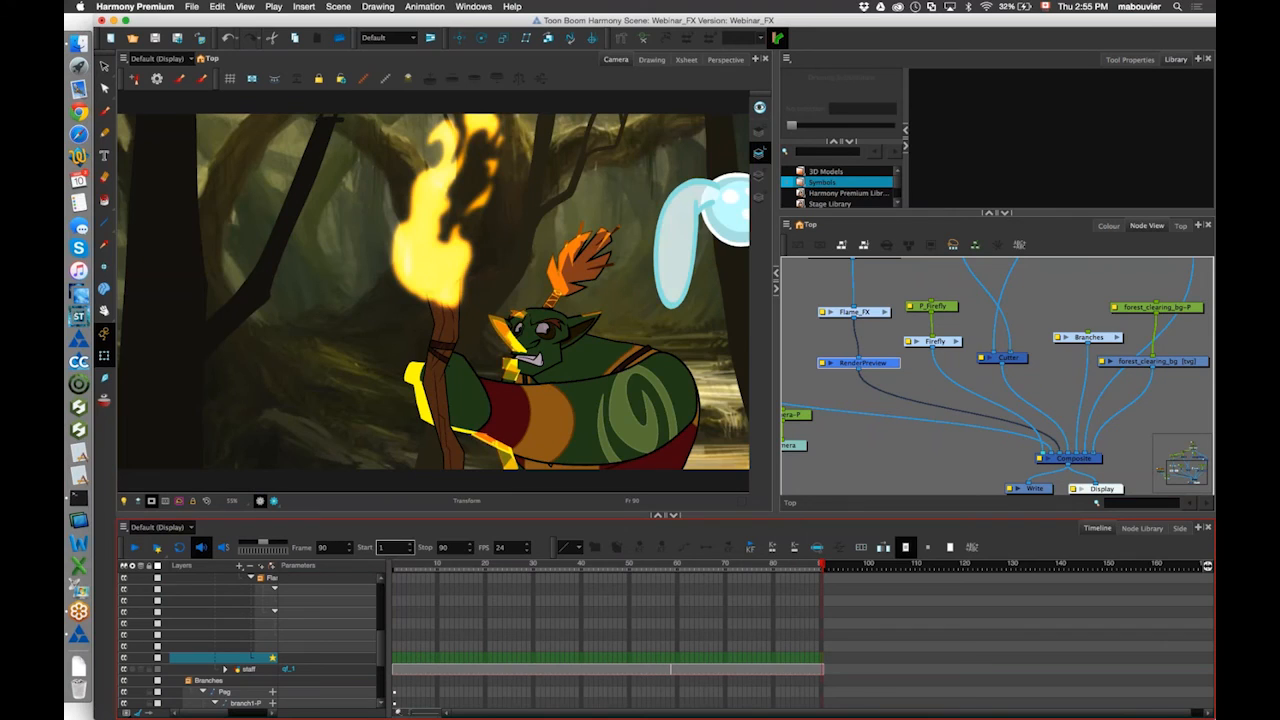
left_click(427, 566)
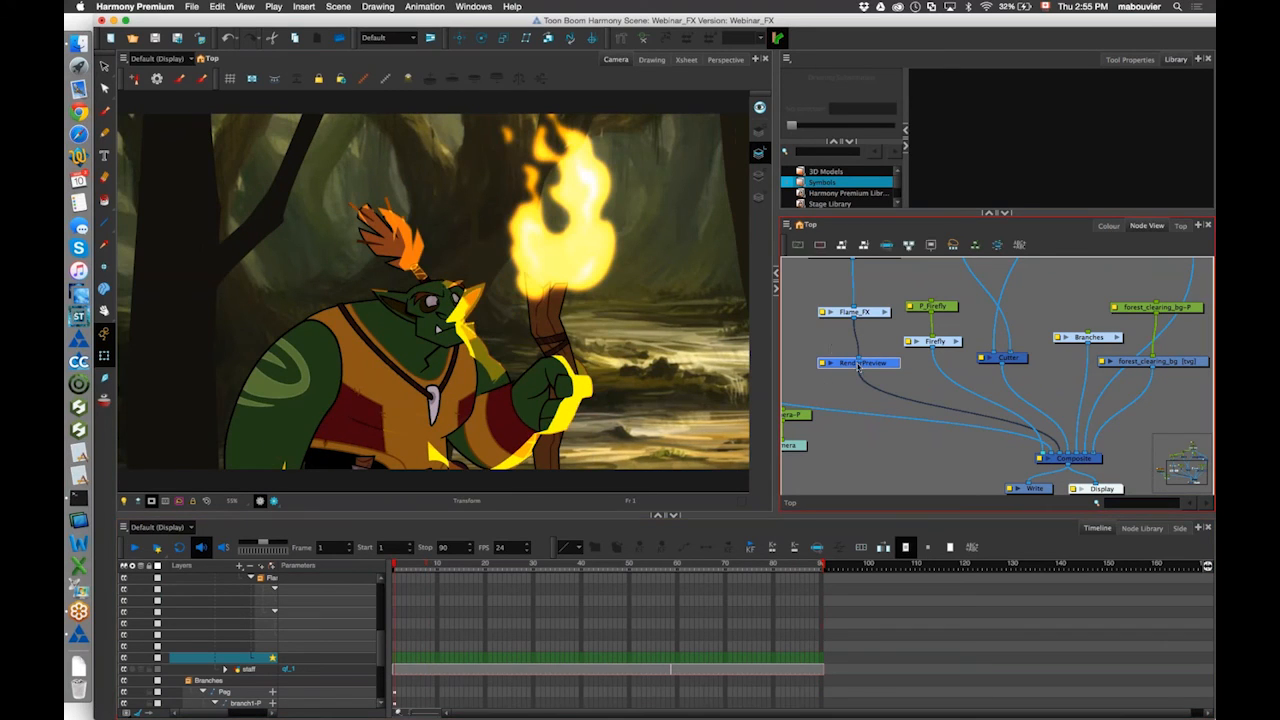
Delete the Render Preview node below the Flame_FX group.
left_click(912, 295)
left_click(884, 363)
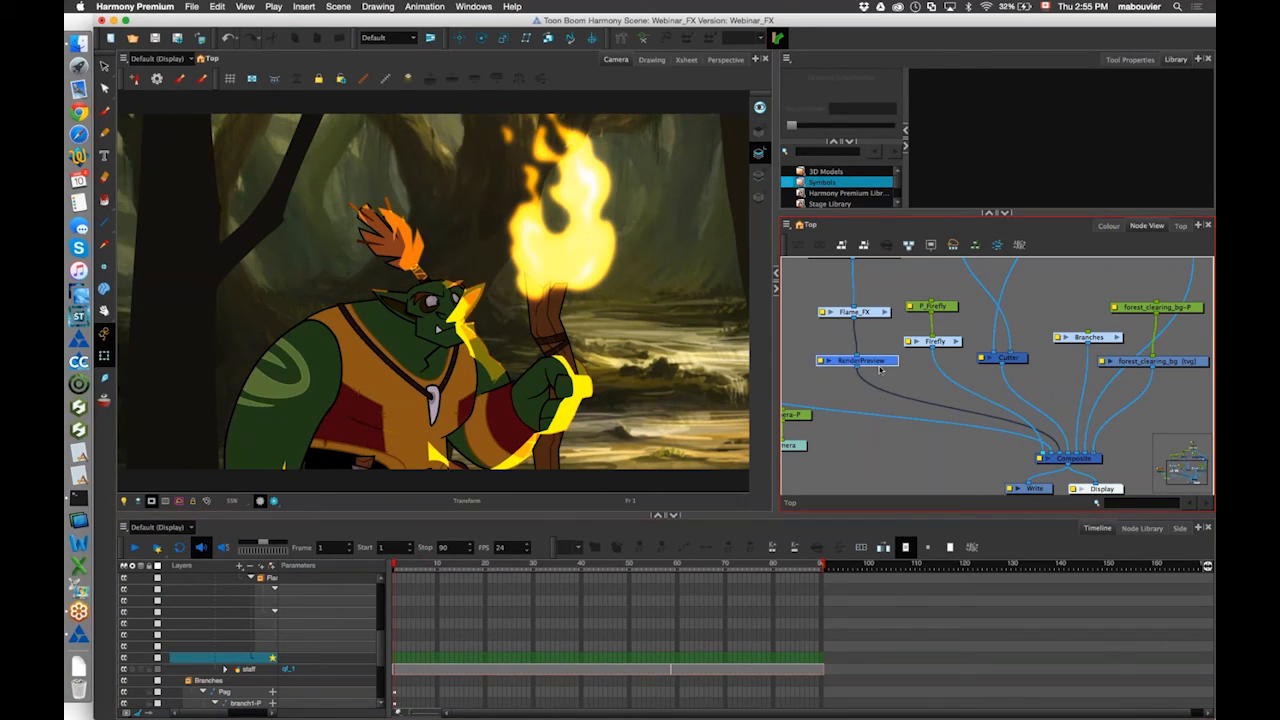
left_click_drag(884, 363, 900, 466)
key("Delete")
Examine the forest scene's layer layout in the Perspective view and locate the firefly nodes in the node network.
left_click_drag(1030, 400, 851, 408)
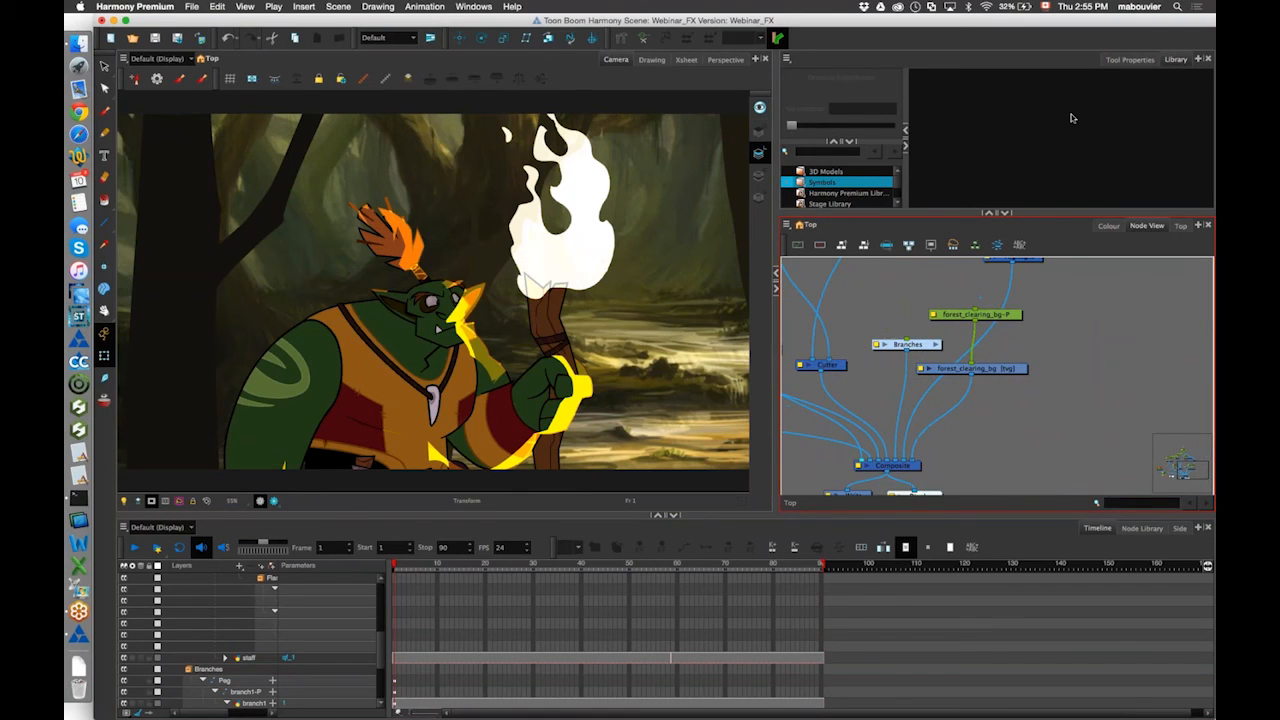
left_click_drag(1050, 213, 1050, 256)
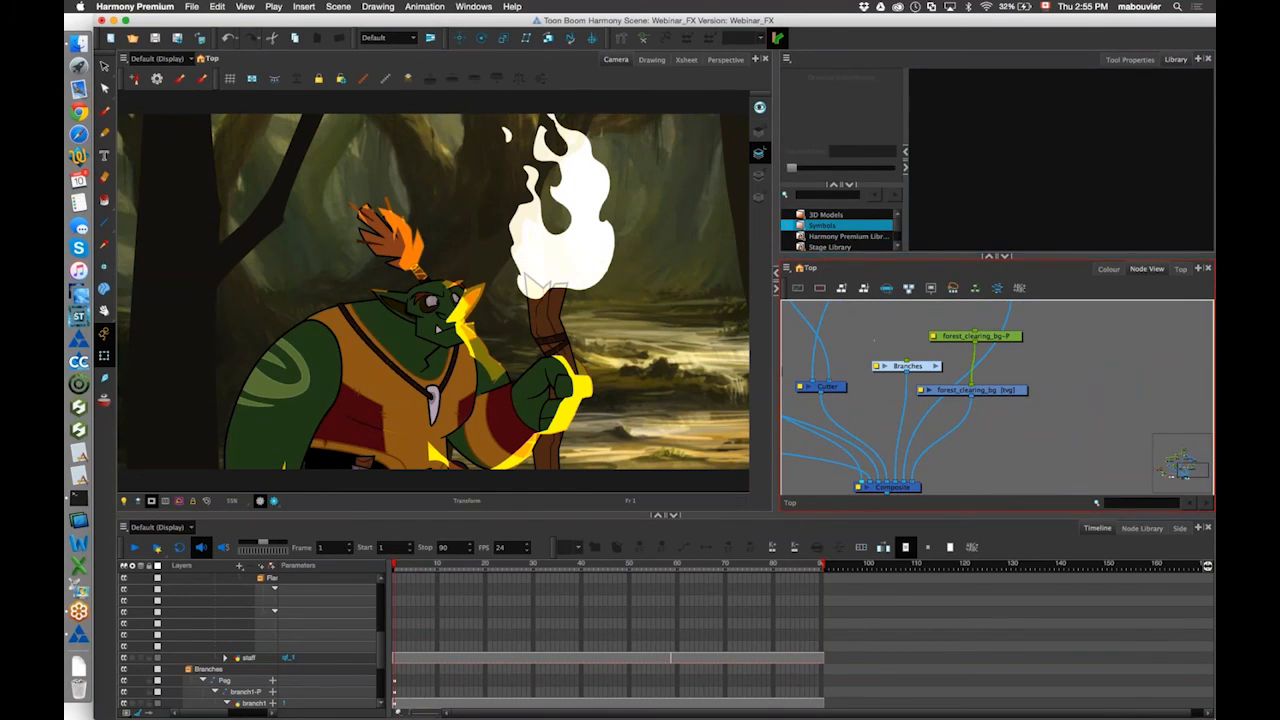
left_click(725, 63)
left_click_drag(617, 241, 700, 334)
scroll(488, 318, "down", 2)
scroll(1014, 406, "up", 3)
scroll(1014, 406, "left", 4)
scroll(934, 420, "down", 2)
Select the P_Firefly peg and display its motion path in the Perspective view.
left_click(918, 416)
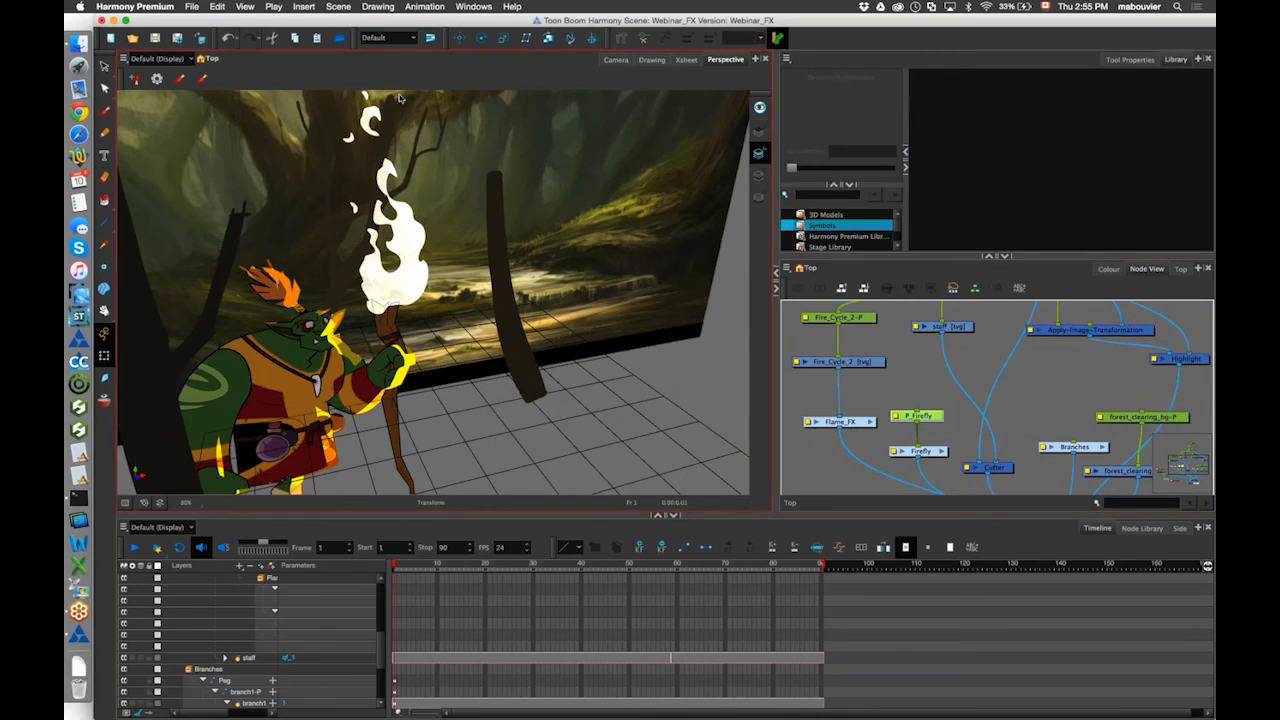
left_click(615, 59)
left_click(352, 79)
left_click(726, 59)
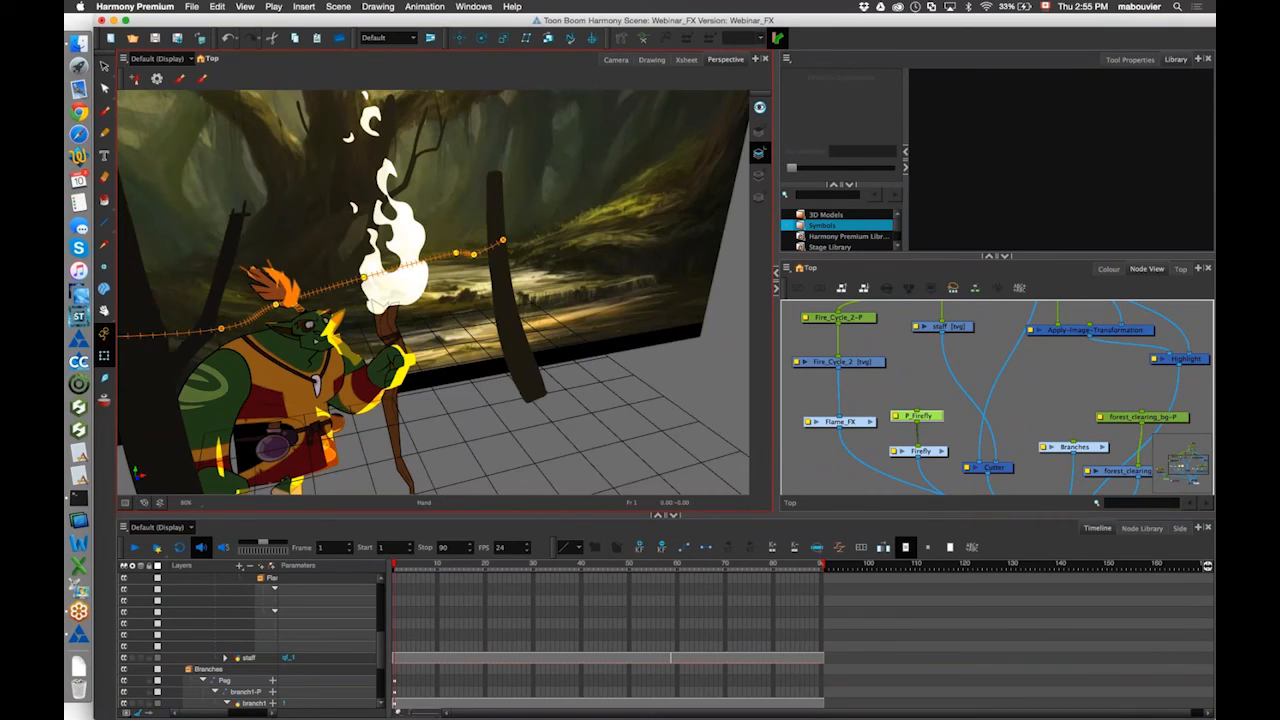
Inspect the firefly's path around the character from the side and above, following it up to frame 42.
left_click_drag(434, 292, 449, 313)
left_click_drag(590, 245, 377, 340)
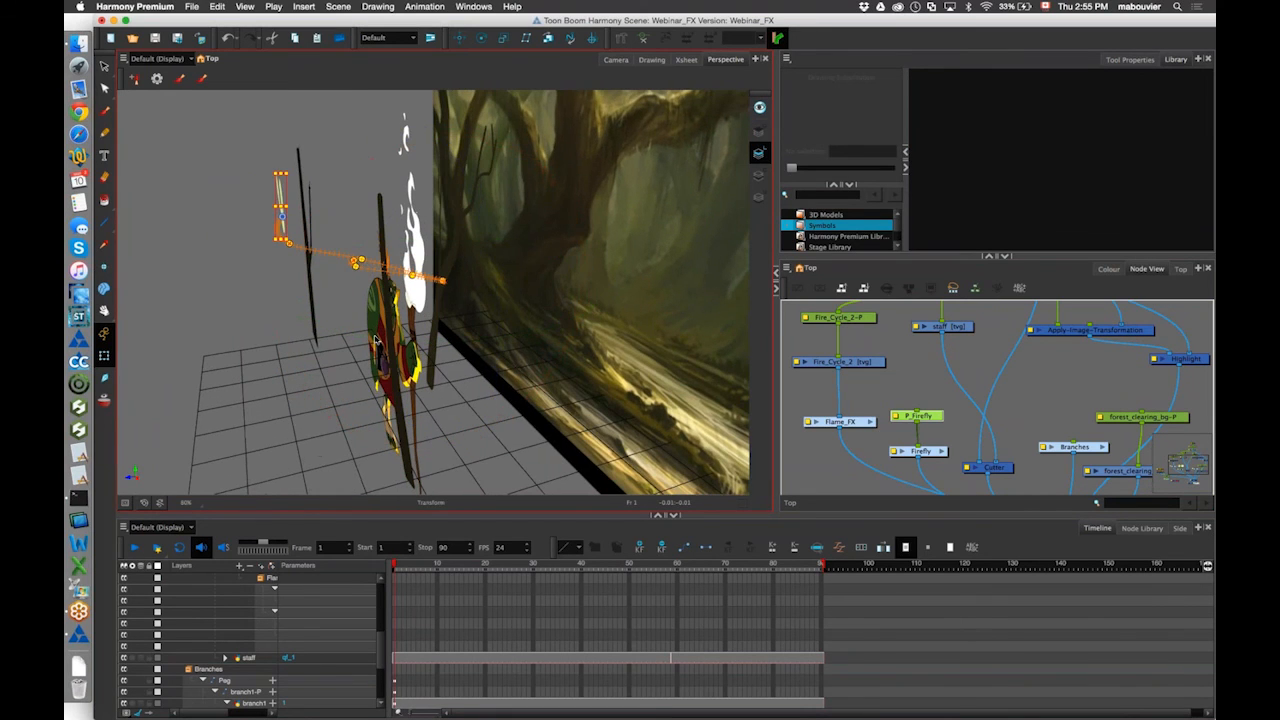
key("super+shift")
left_click_drag(380, 360, 410, 318)
key("space")
left_click_drag(396, 566, 537, 564)
mouse_move(601, 534)
left_mouse_down()
mouse_move(629, 530)
mouse_move(591, 530)
left_mouse_up()
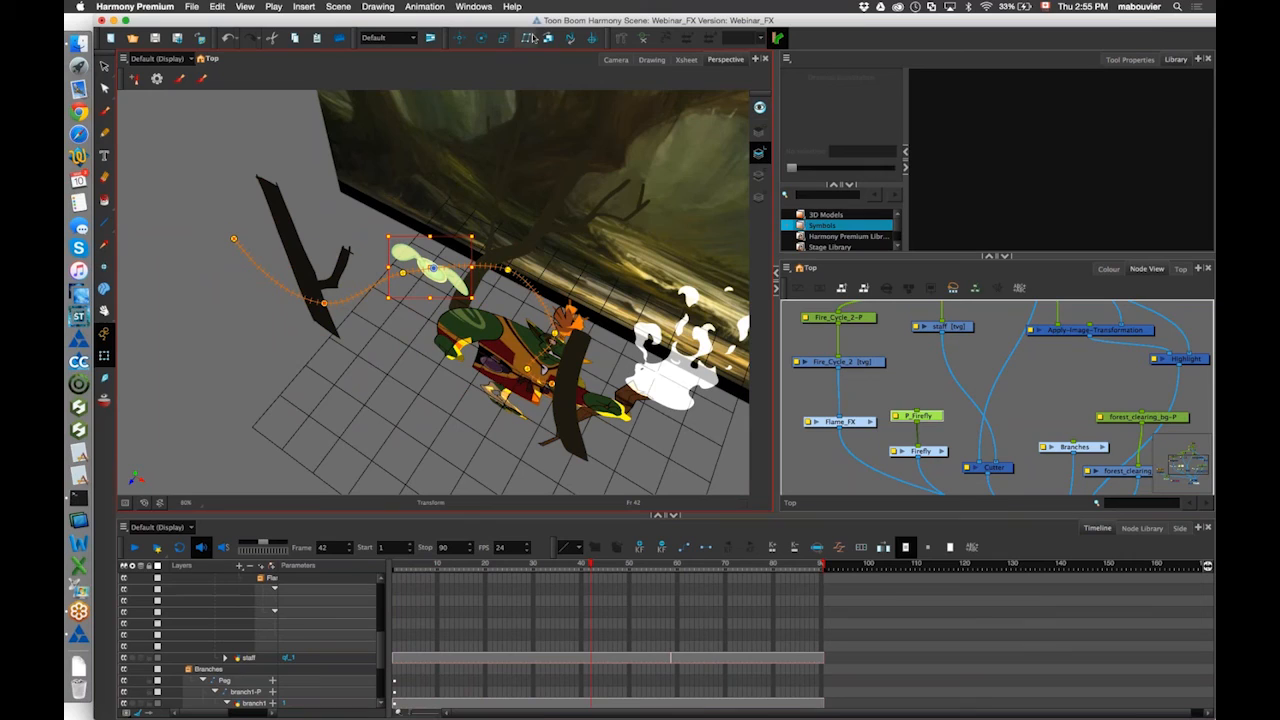
Nudge the firefly's peg slightly at frame 42 with the Transform tool and reset the perspective view.
left_click(460, 39)
left_click(920, 406)
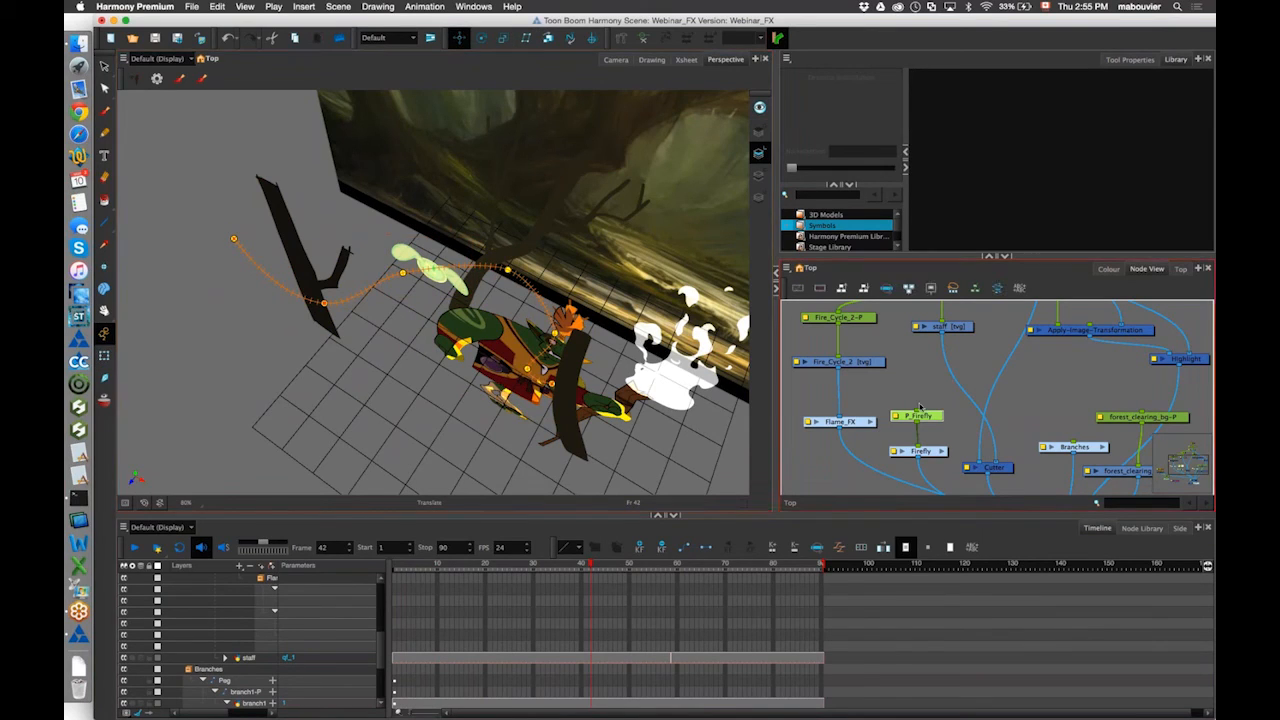
left_click(943, 402)
left_click(920, 415)
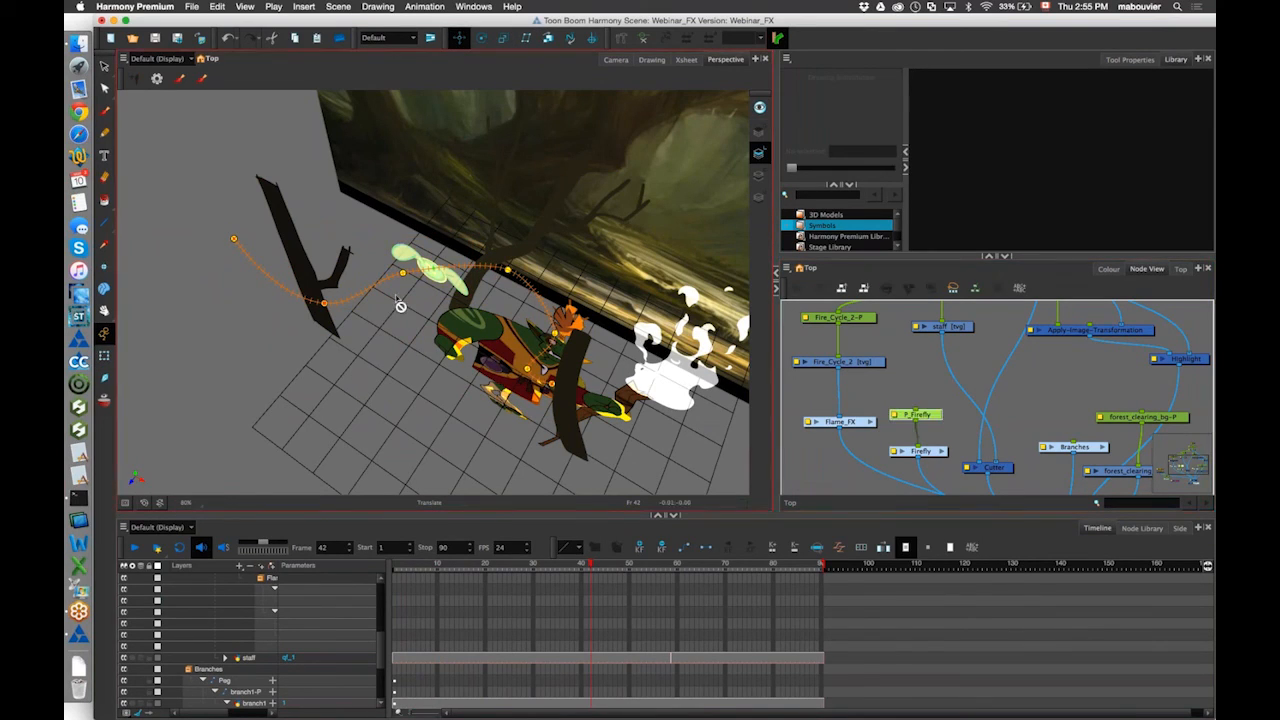
left_click(104, 356)
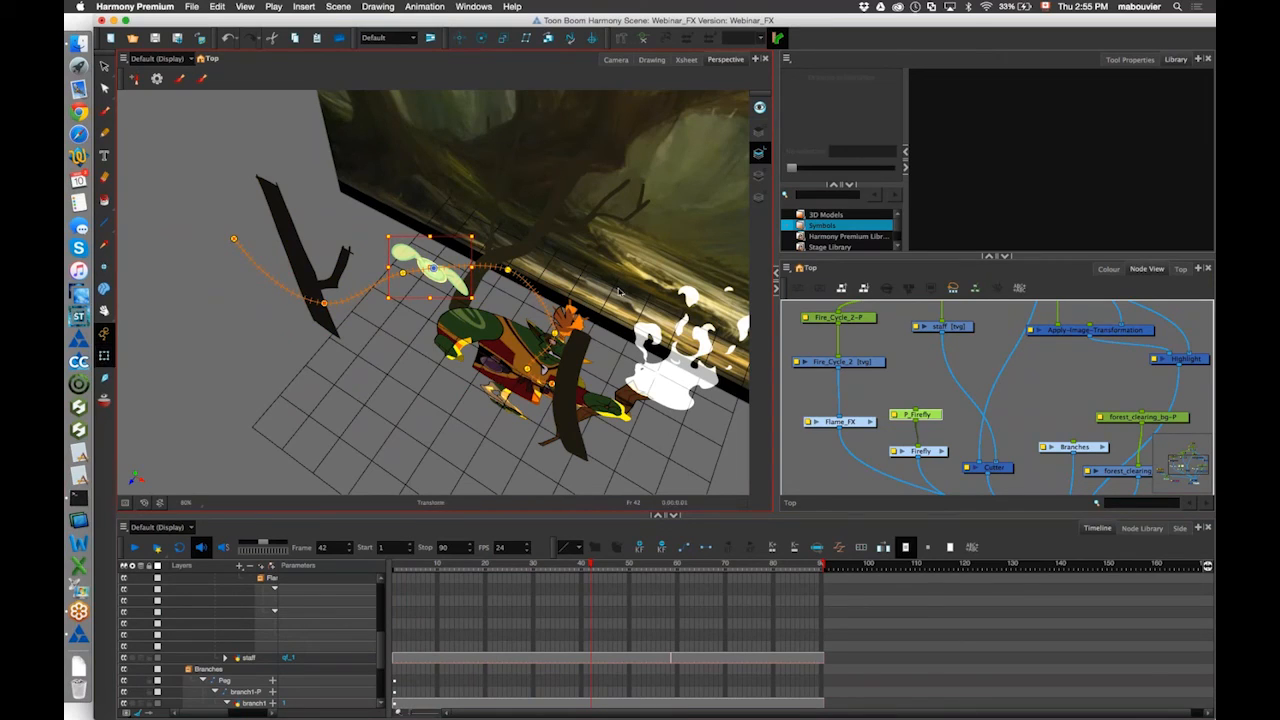
mouse_move(437, 279)
left_mouse_down()
mouse_move(430, 288)
mouse_move(441, 274)
left_mouse_up()
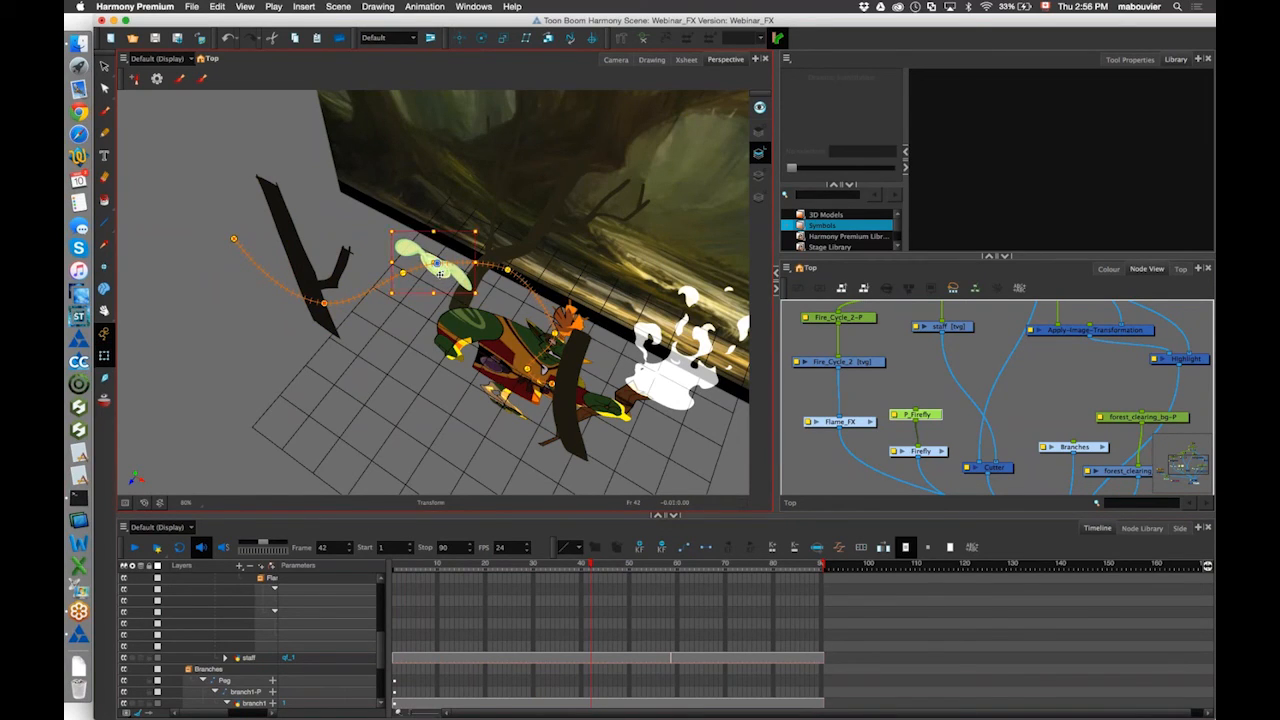
key("shift+m")
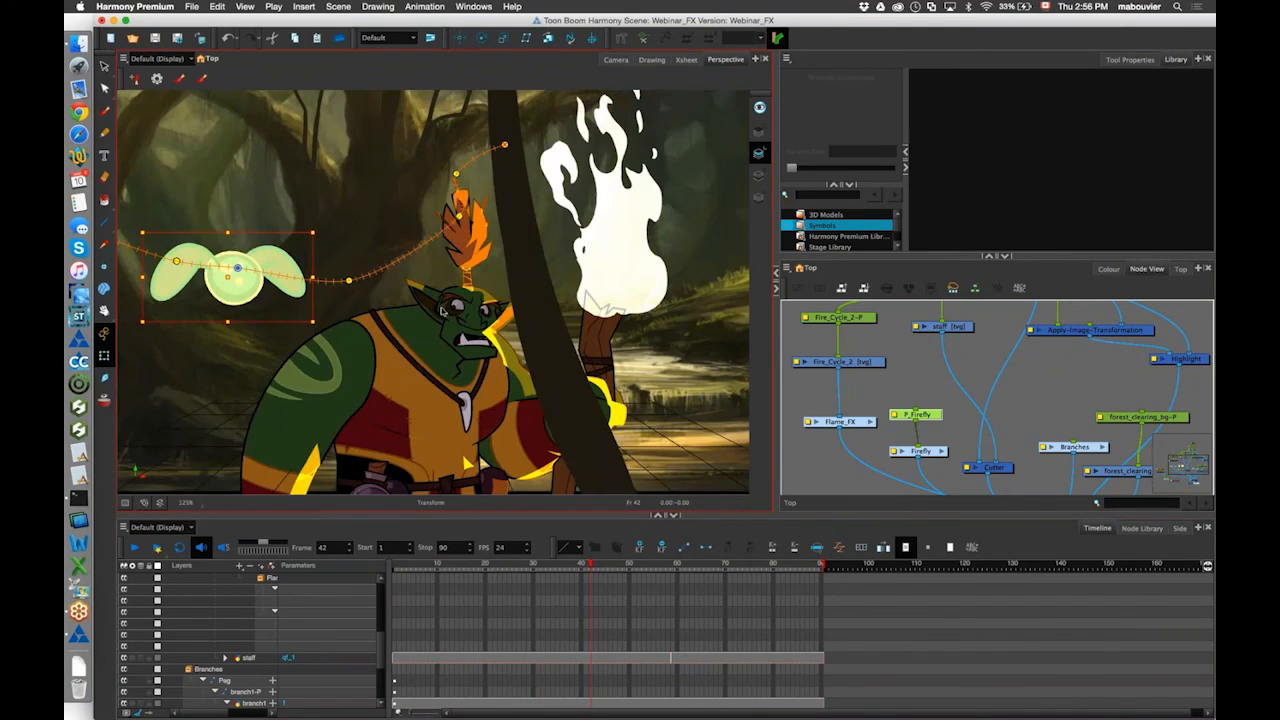
Compare the scene's Camera and Perspective views, viewing the layers from an angle before resetting the perspective.
left_click(616, 59)
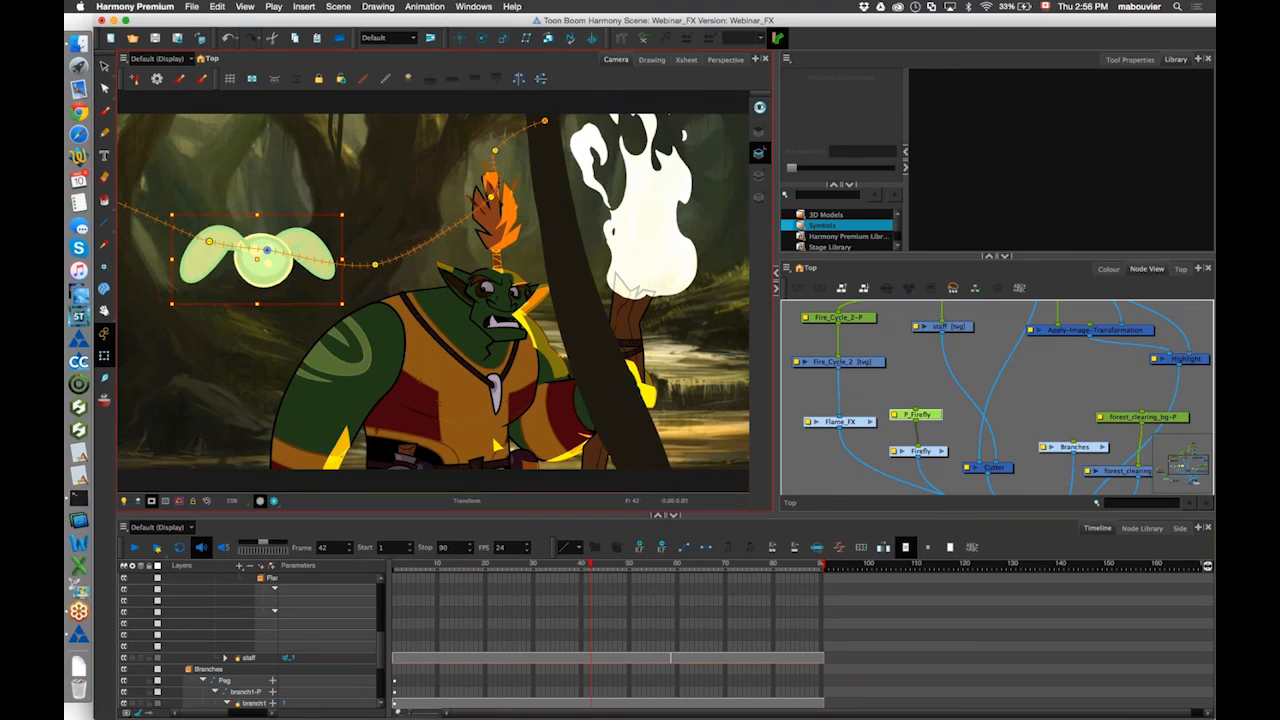
left_click(727, 62)
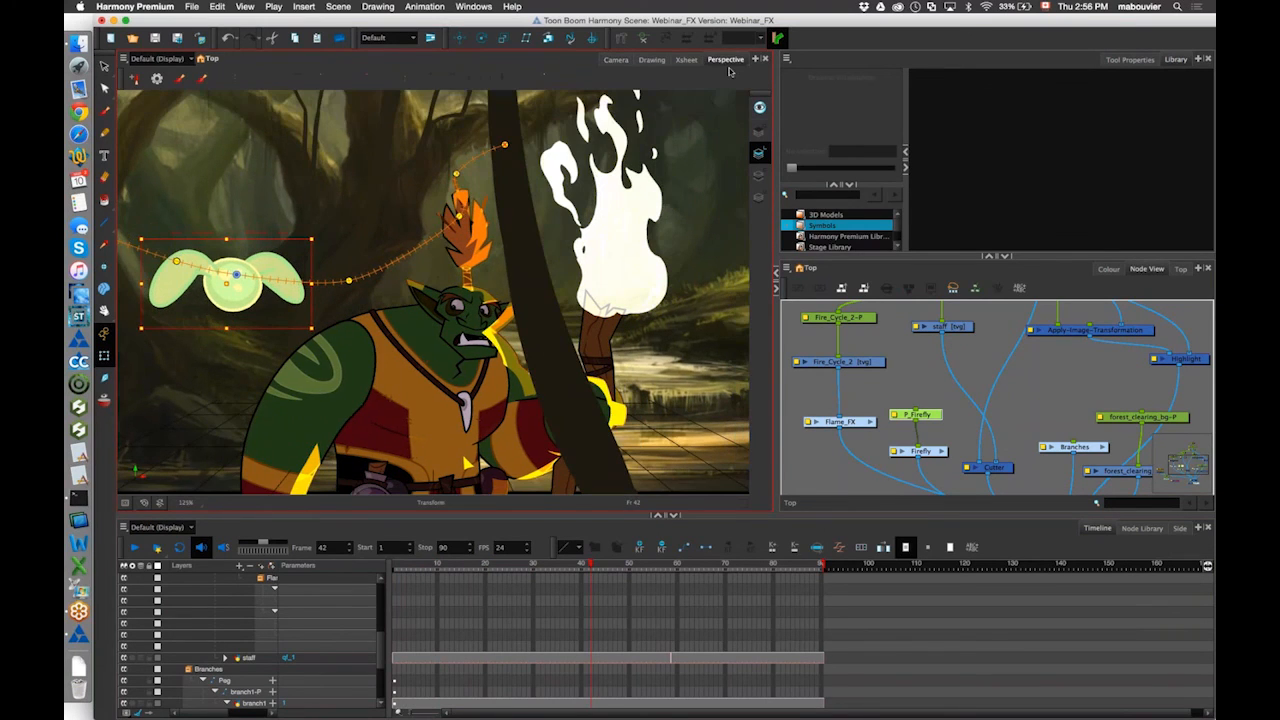
left_click_drag(555, 240, 540, 315)
key("2")
key("super+alt")
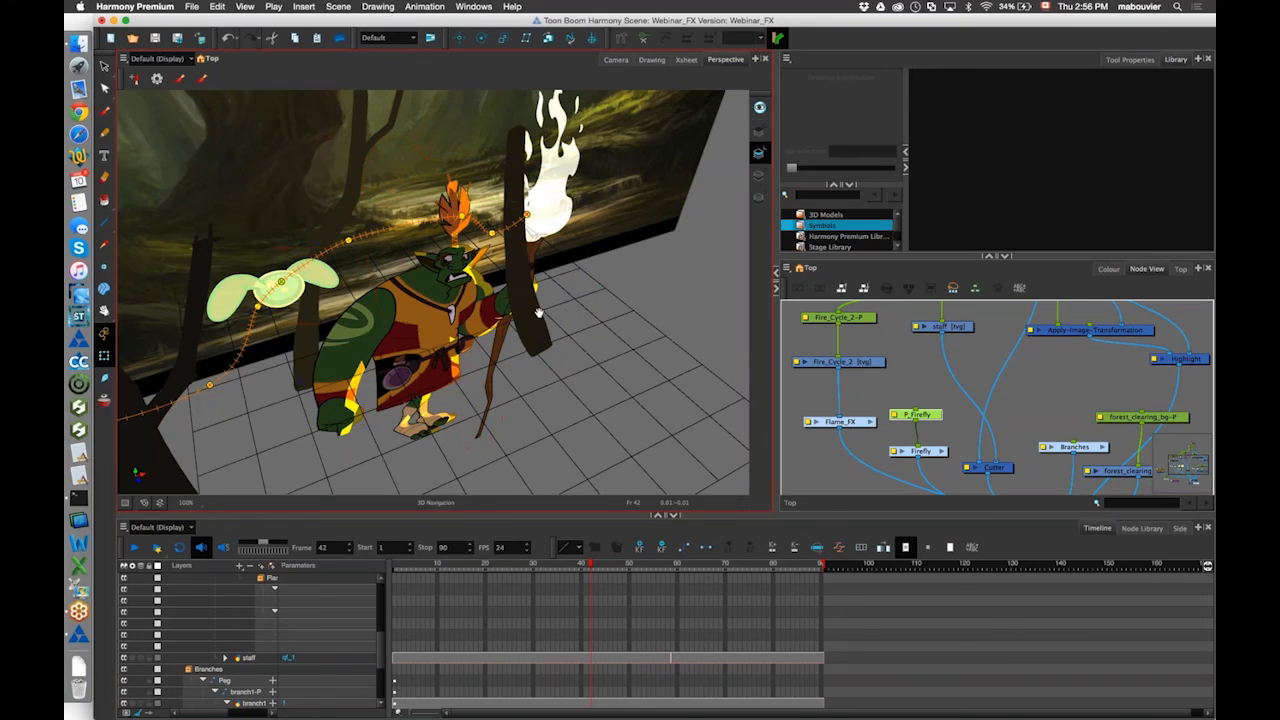
key("shift+m")
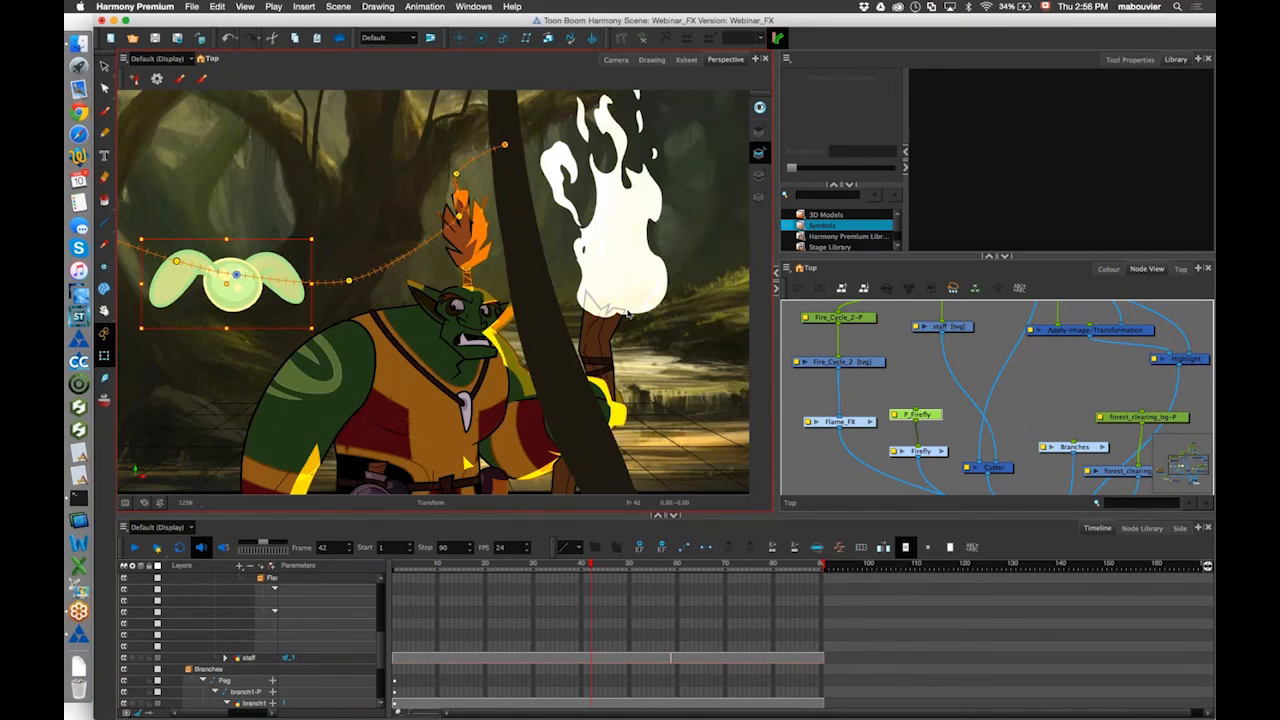
Add the swamp_mask template from the Compositing library's FX folder to the node network beside forest_clearing_bg.
left_click(1049, 381)
left_click_drag(1049, 381, 888, 251)
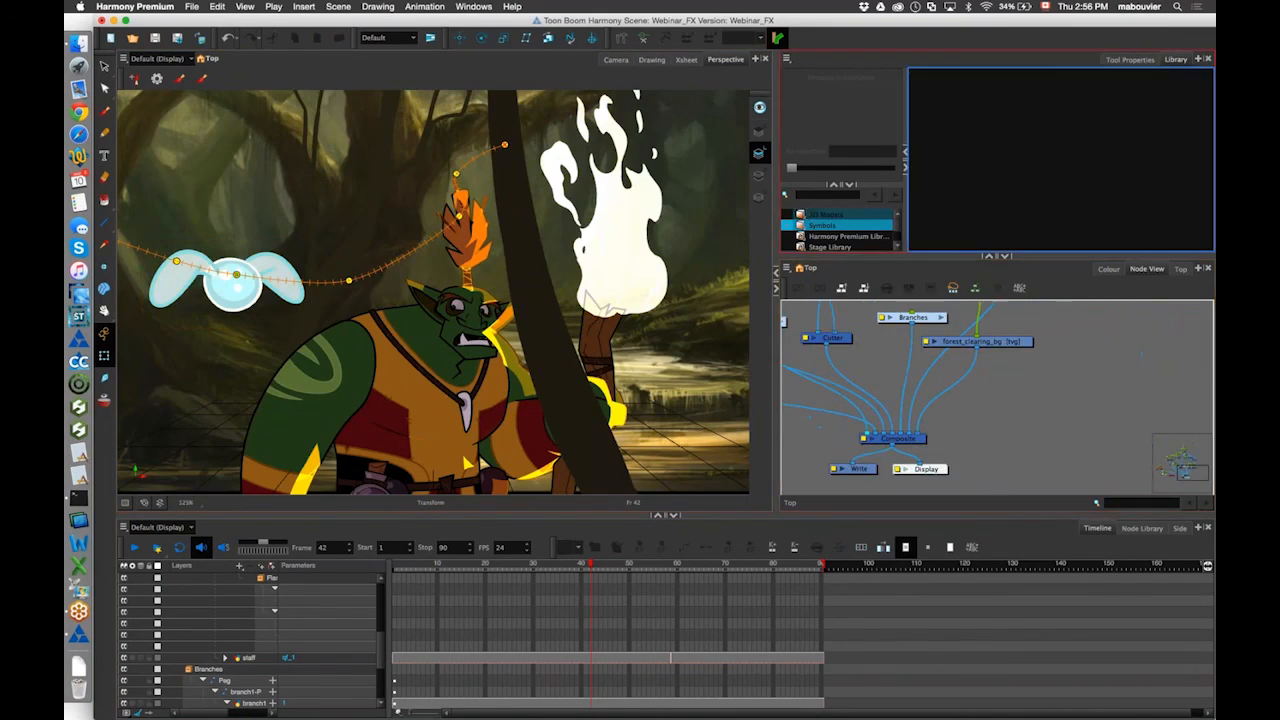
left_click(898, 244)
left_click(788, 238)
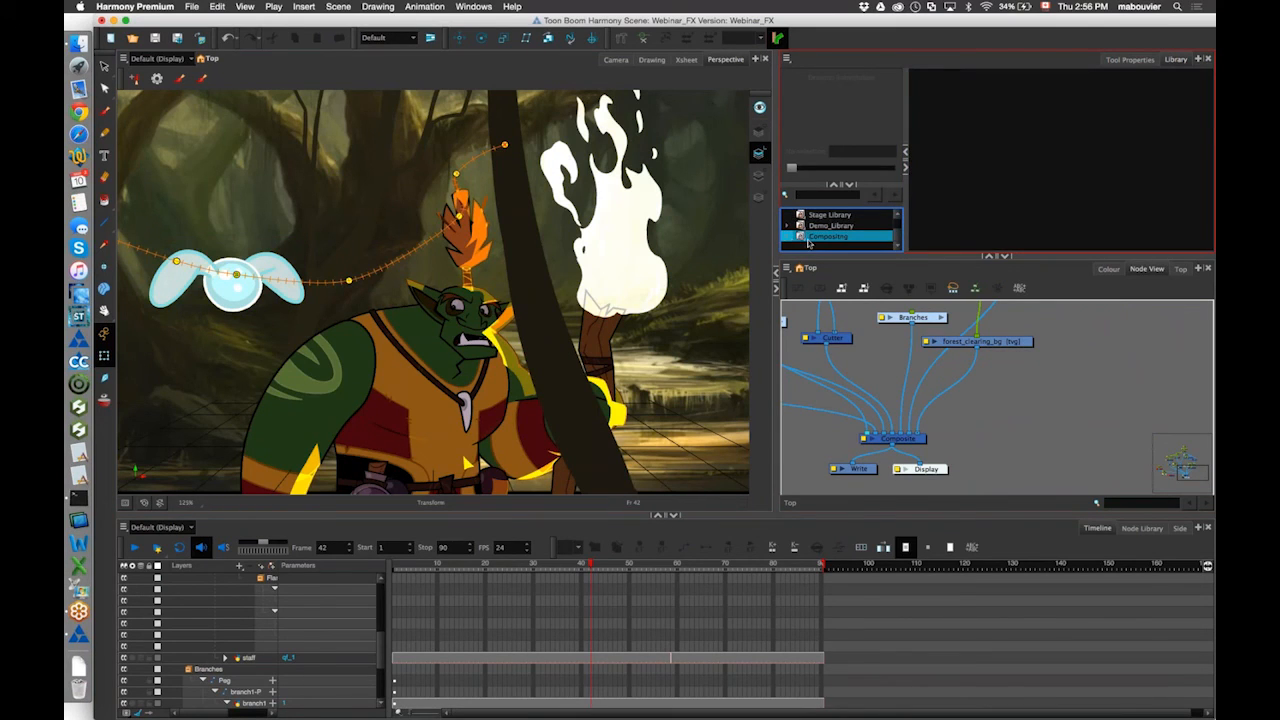
left_click_drag(870, 257, 870, 302)
left_click(825, 290)
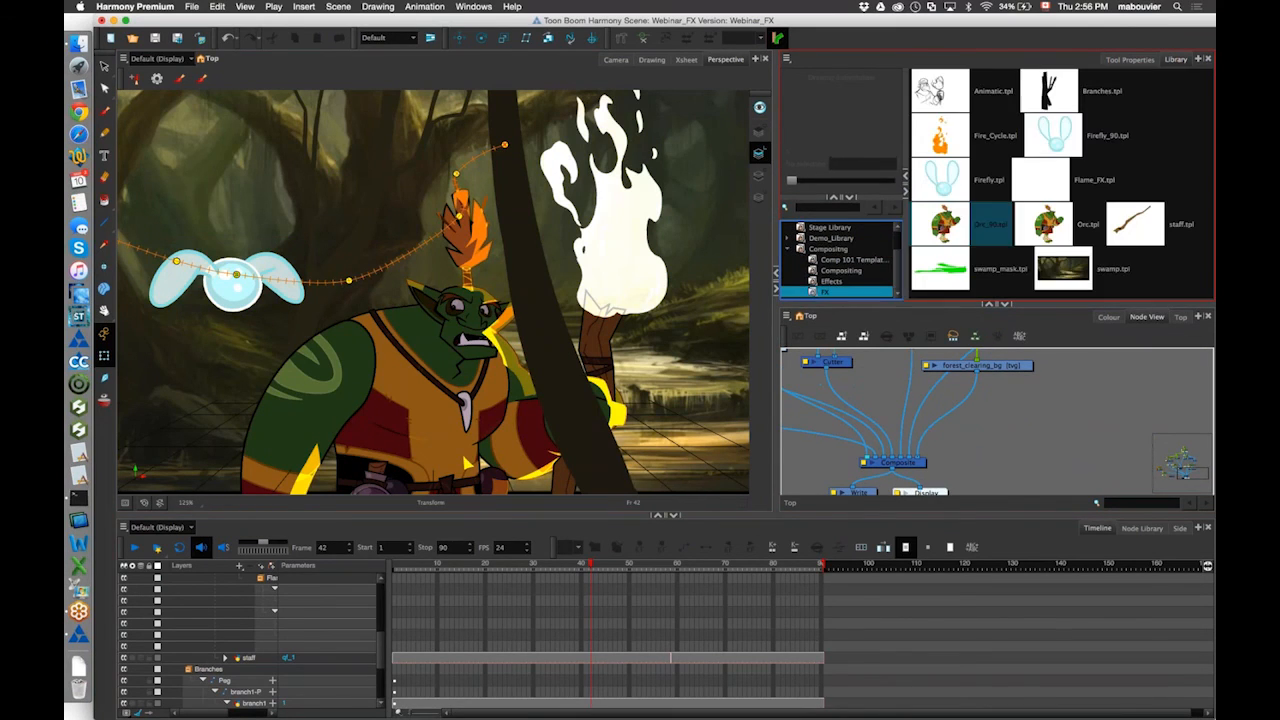
left_click(970, 280)
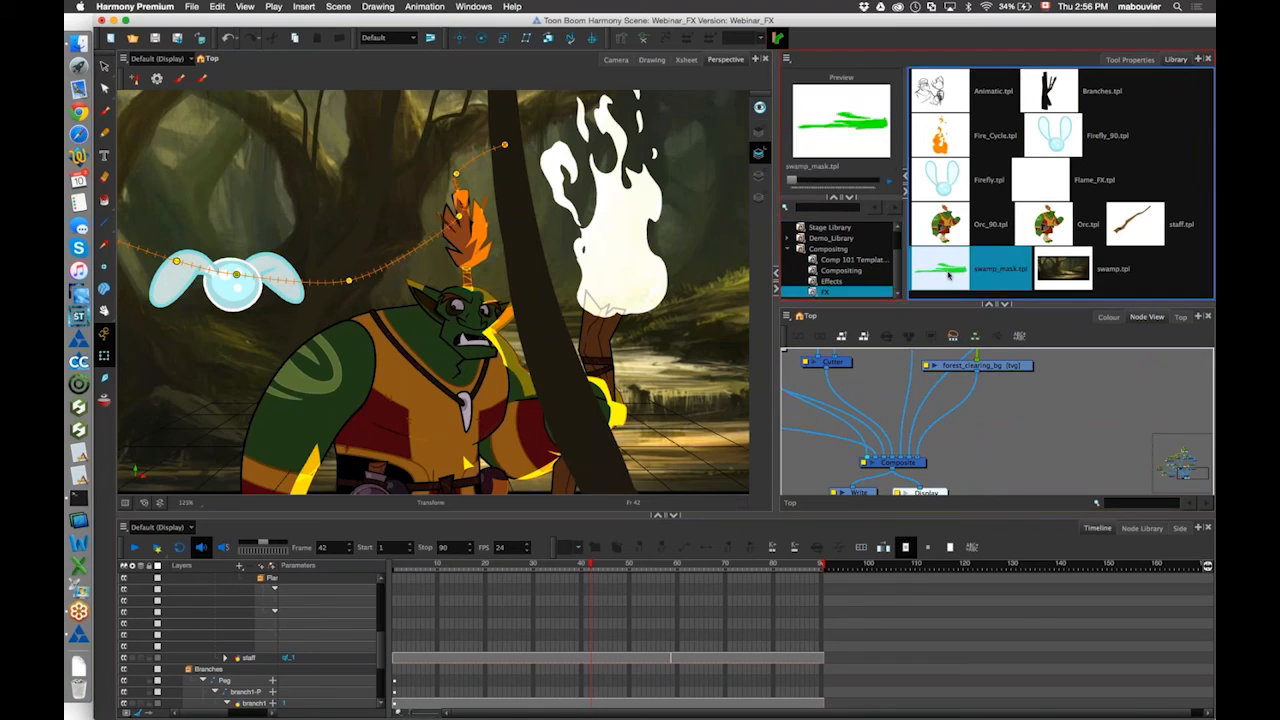
left_click(1095, 406)
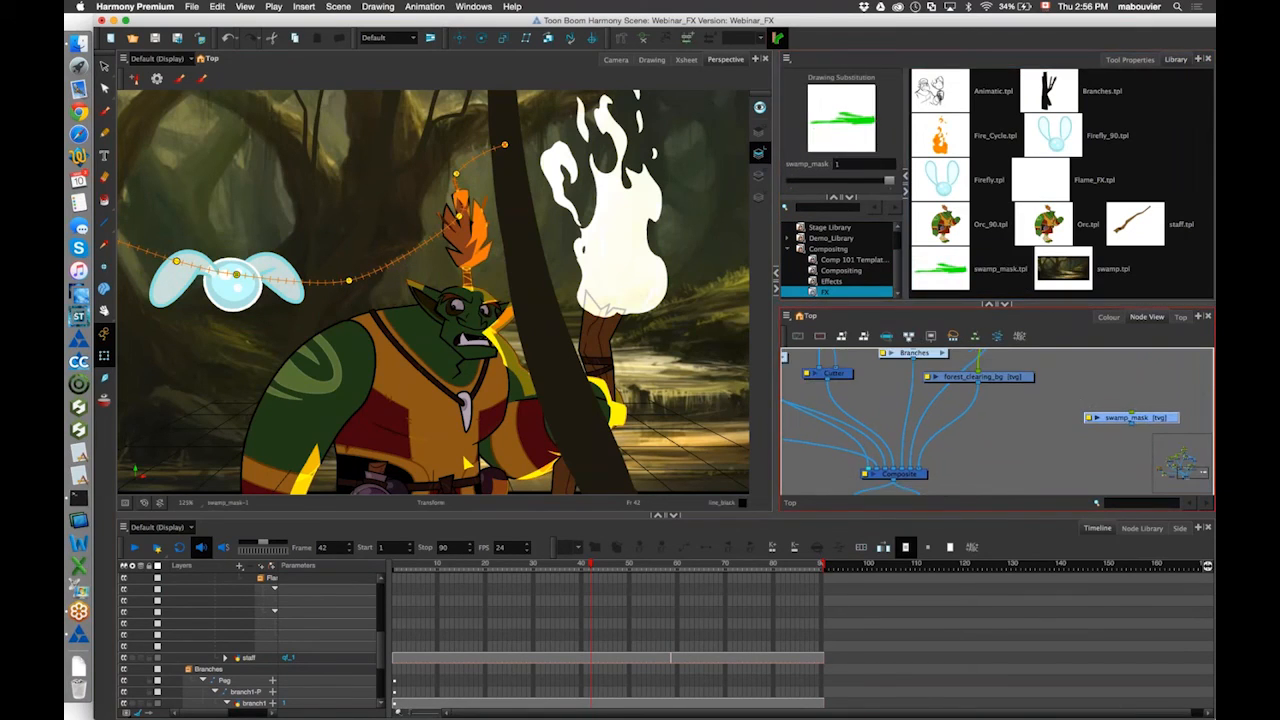
left_click_drag(1095, 417, 1040, 407)
Search the Node Library for "turbu" and add a Turbulence node below swamp_mask.
left_click(1142, 528)
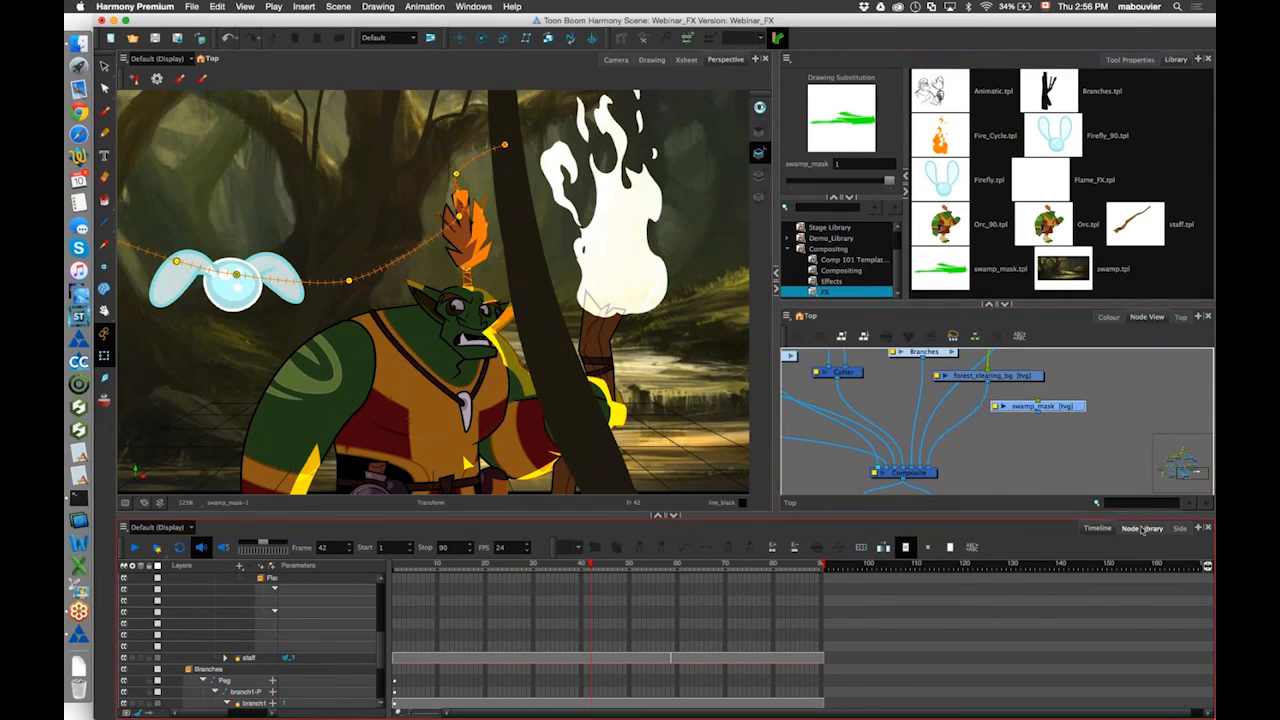
left_click(260, 573)
key("super+a")
key("BackSpace")
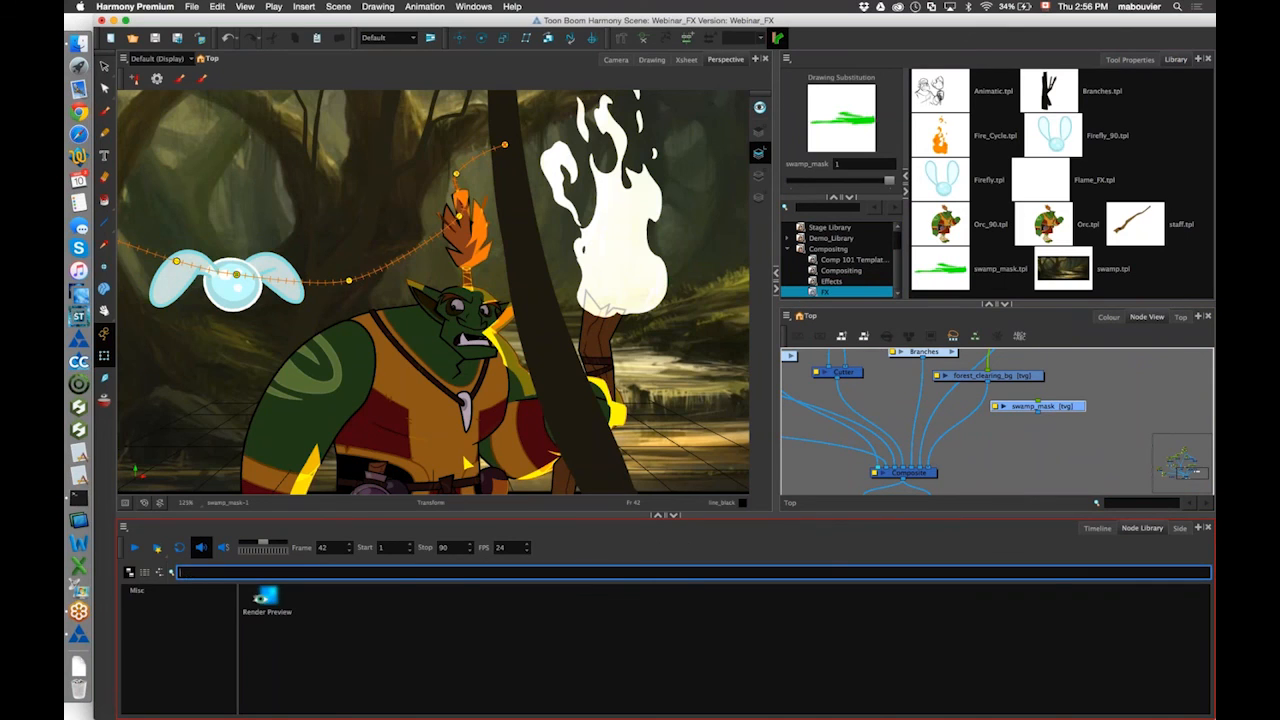
type("tur")
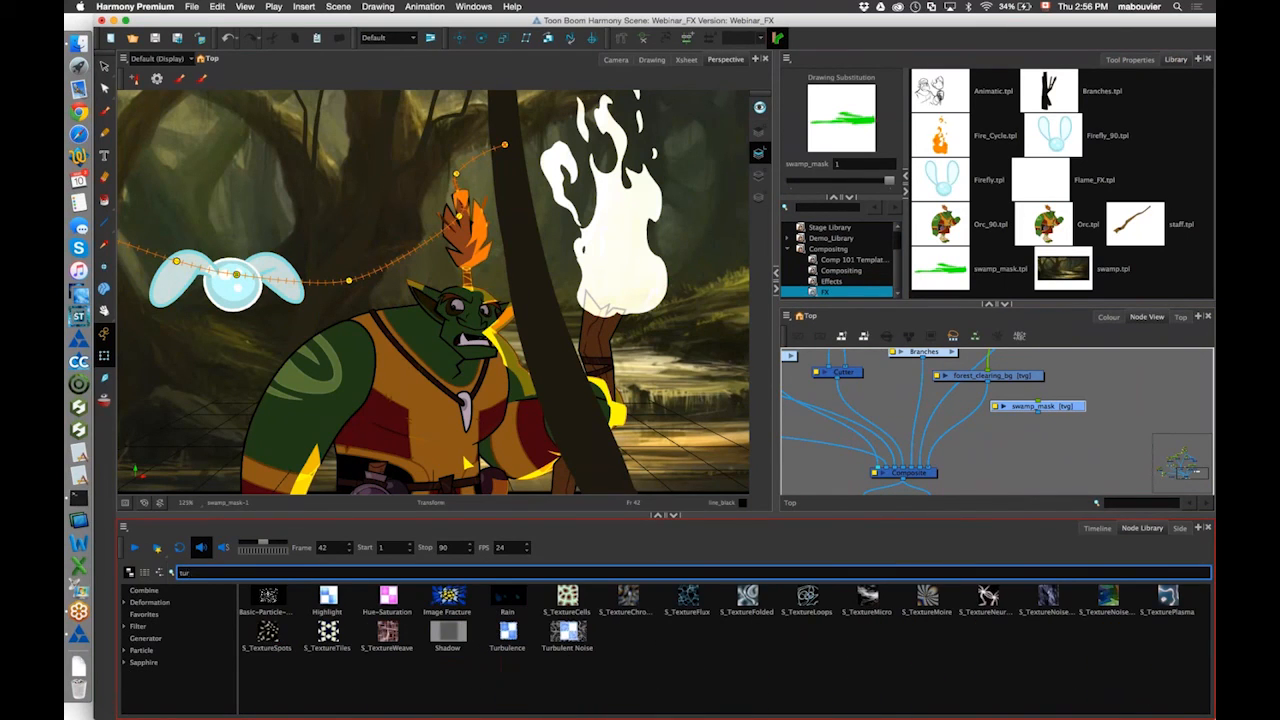
type("bu")
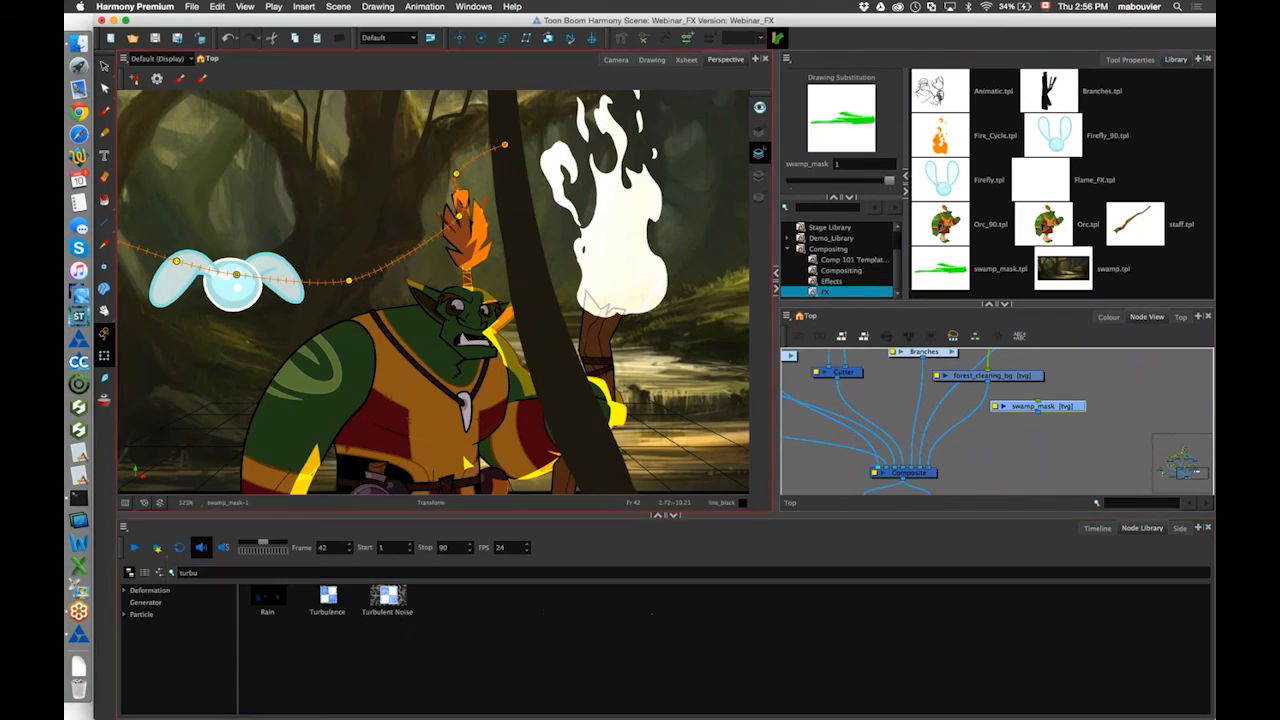
left_click_drag(327, 598, 1024, 440)
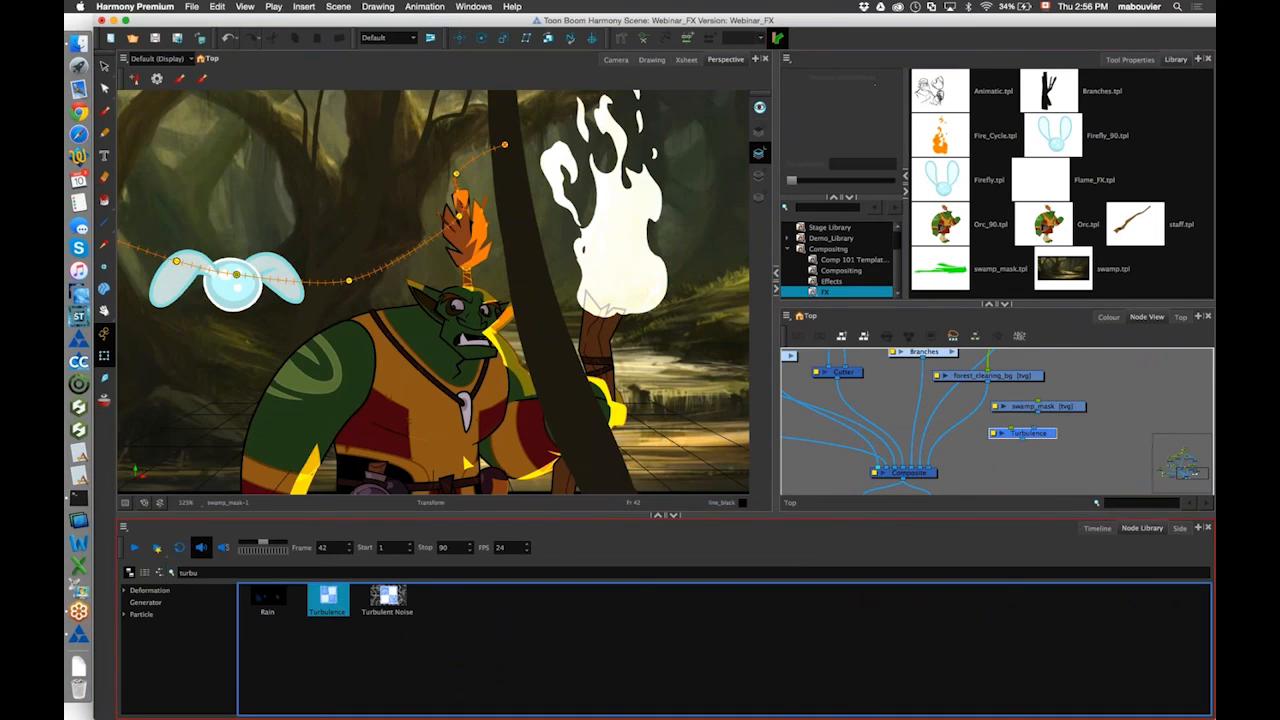
Enlarge the node network area and wire the Turbulence effect between forest_clearing_bg and the Composite.
left_click_drag(1045, 386, 1085, 383)
left_click_drag(1006, 304, 1006, 112)
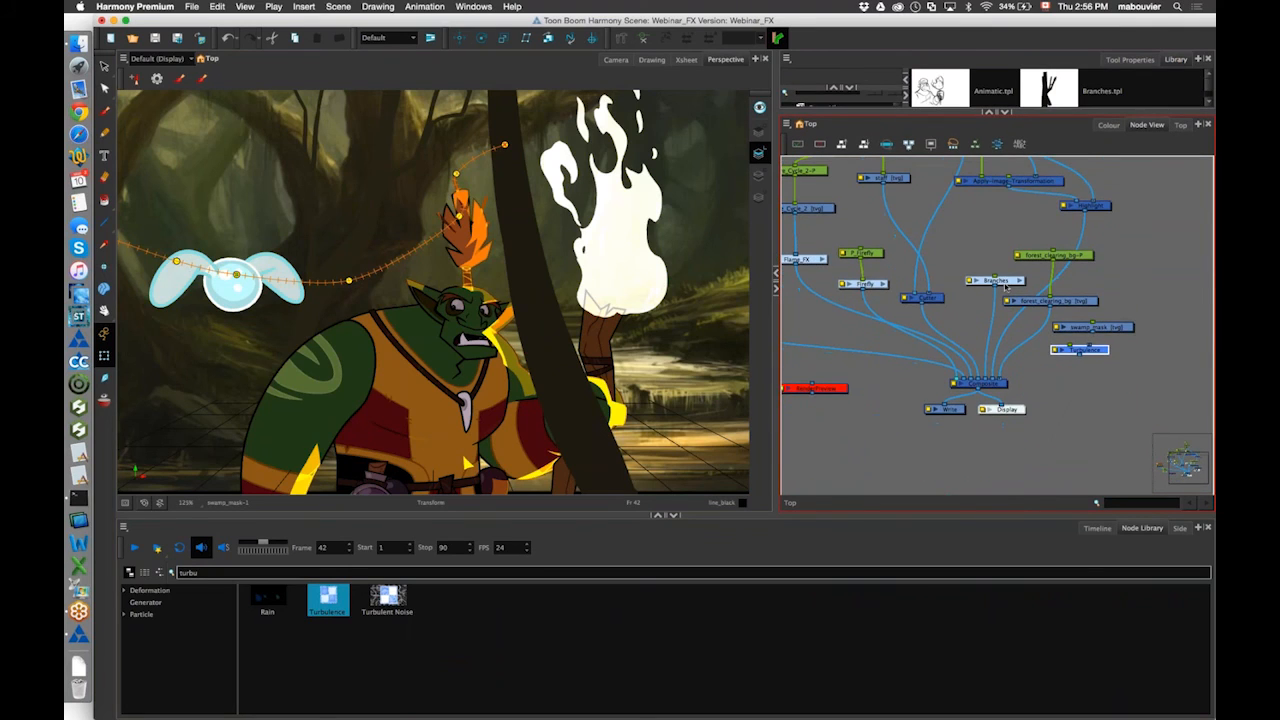
scroll(1006, 286, "up", 3)
left_click(1133, 372)
left_click_drag(1168, 378, 950, 292)
left_click(1035, 202)
left_click_drag(965, 284, 1032, 268)
left_click_drag(1031, 320, 973, 287)
left_click_drag(1107, 369, 1074, 354)
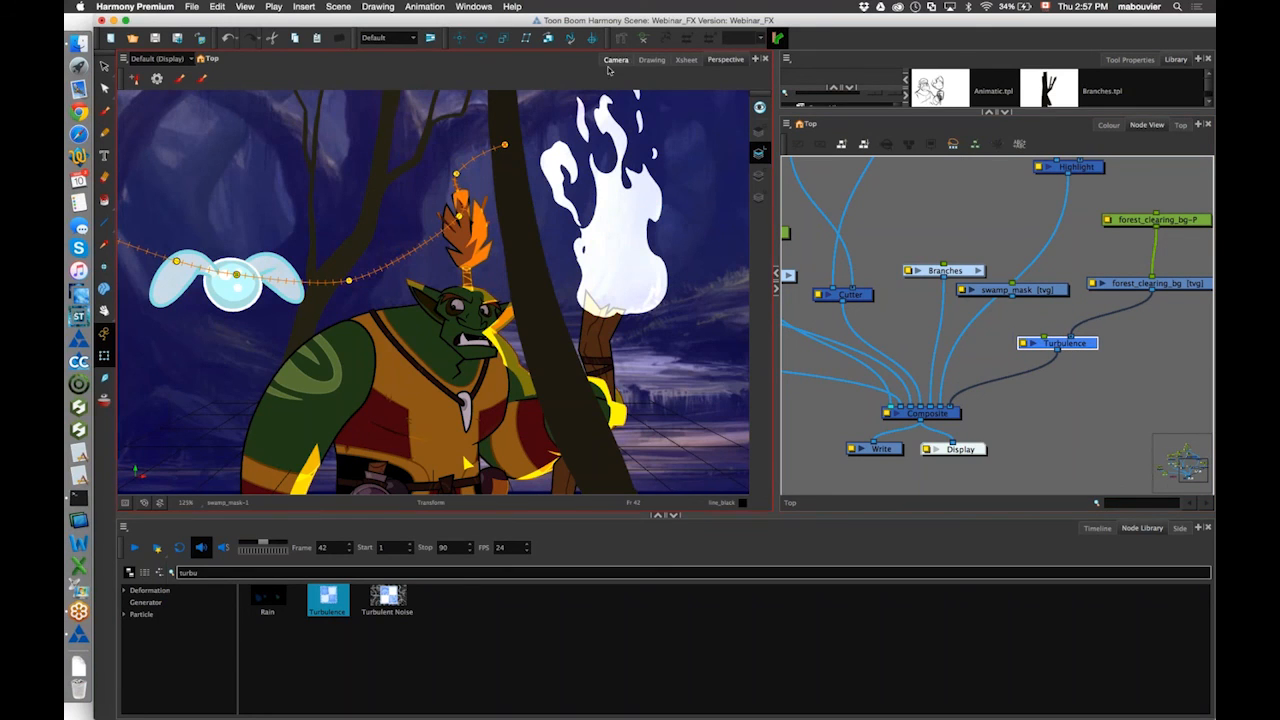
With the Camera view showing, insert the RenderPreview node after Flame_FX and disable it.
left_click(613, 62)
left_click(837, 349)
left_click_drag(837, 350, 1166, 351)
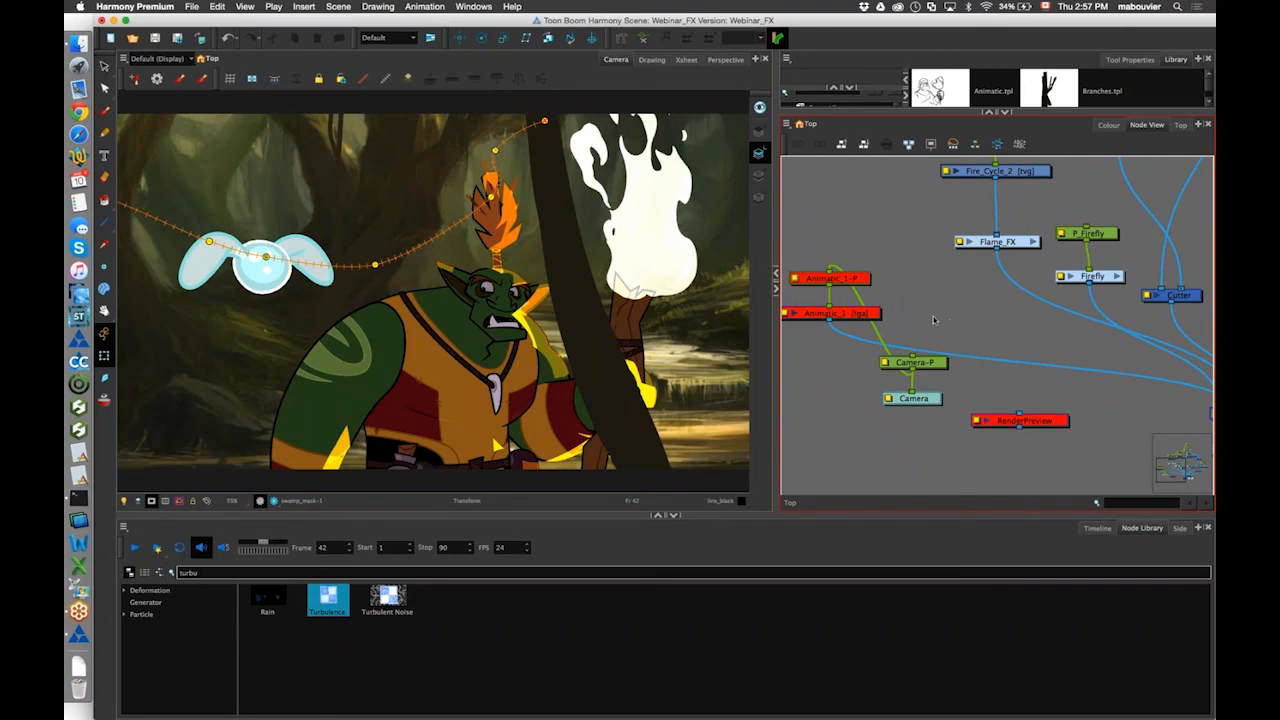
left_click_drag(1046, 424, 1052, 302)
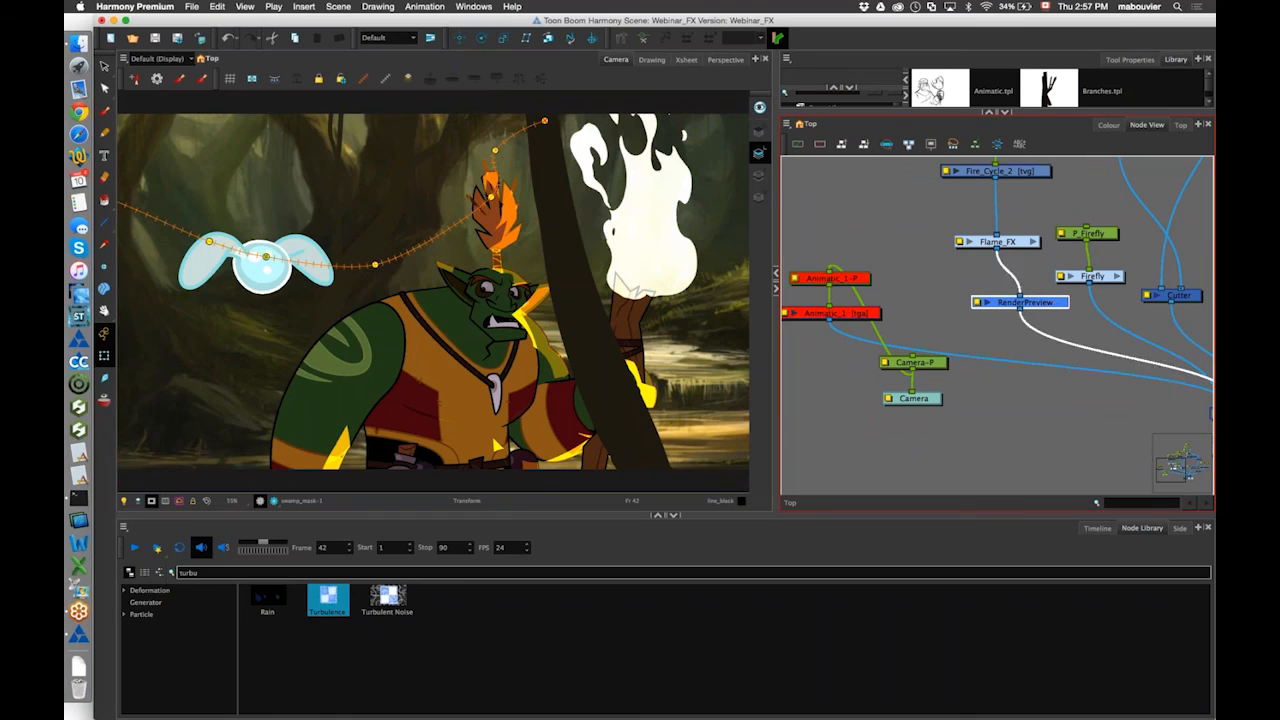
left_click(1037, 302)
key("d")
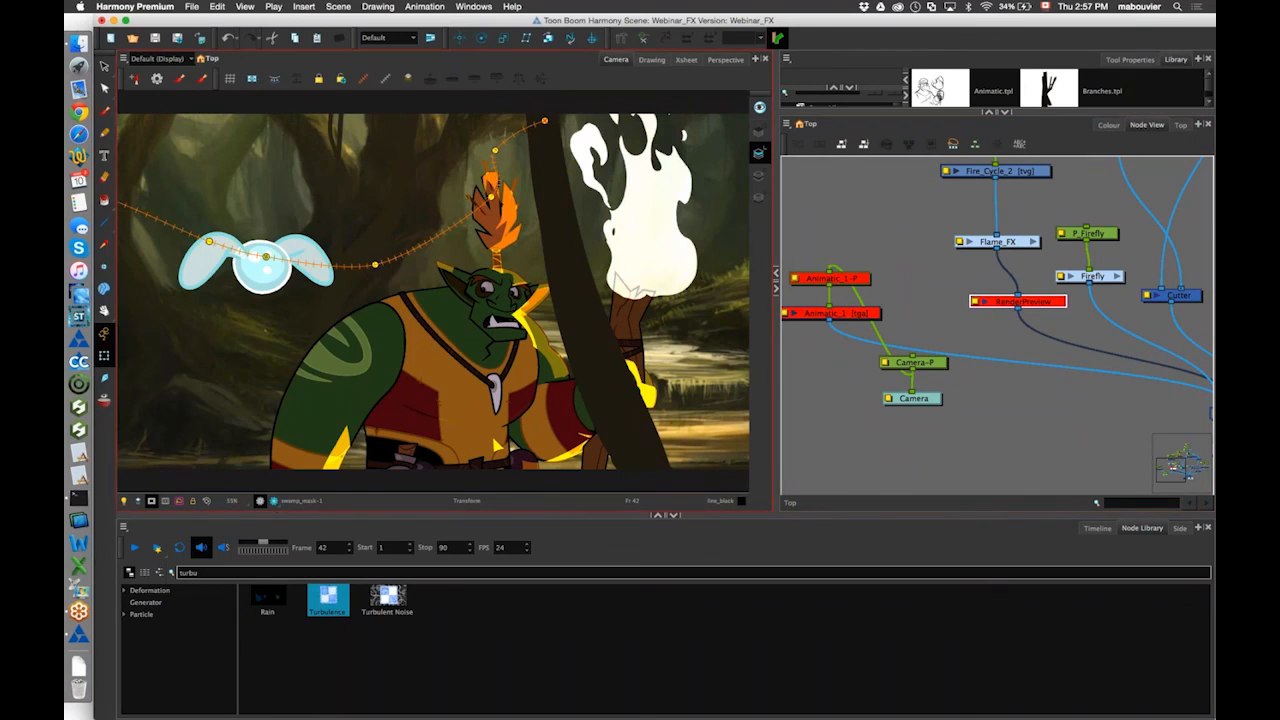
Hide the firefly's motion path while comparing the Camera view's rendered and OpenGL displays.
left_click(275, 501)
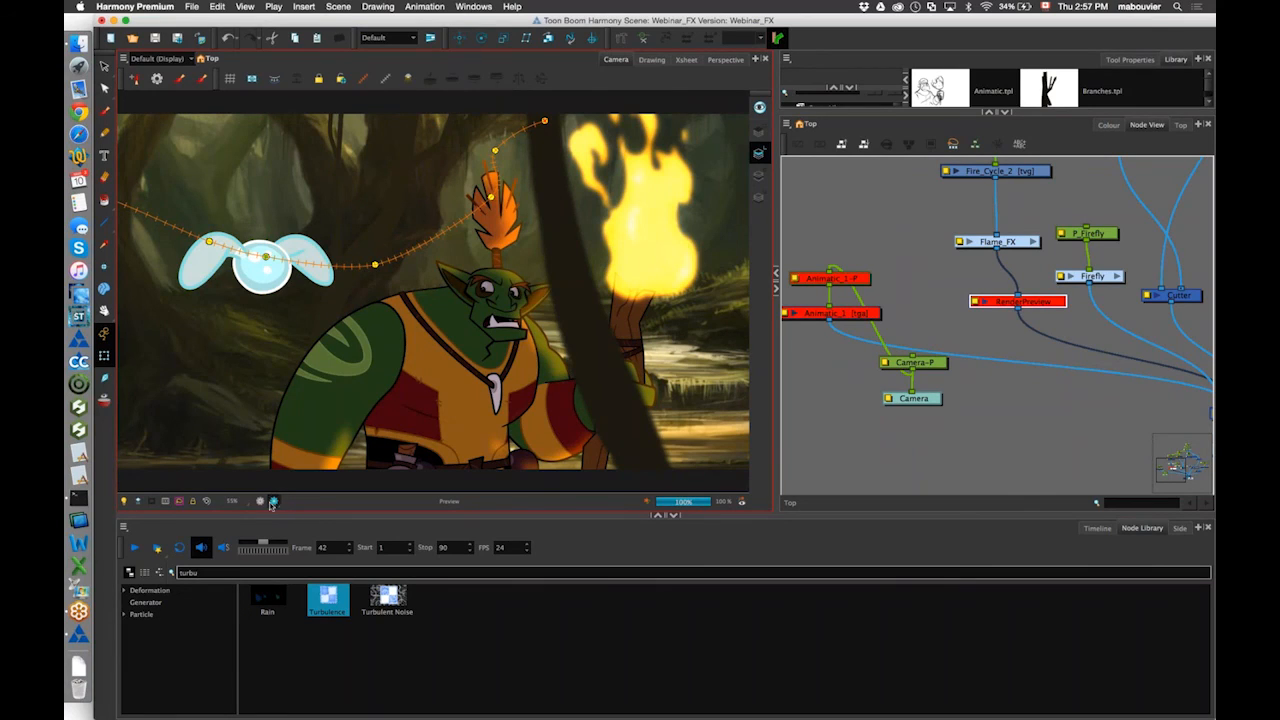
left_click(385, 78)
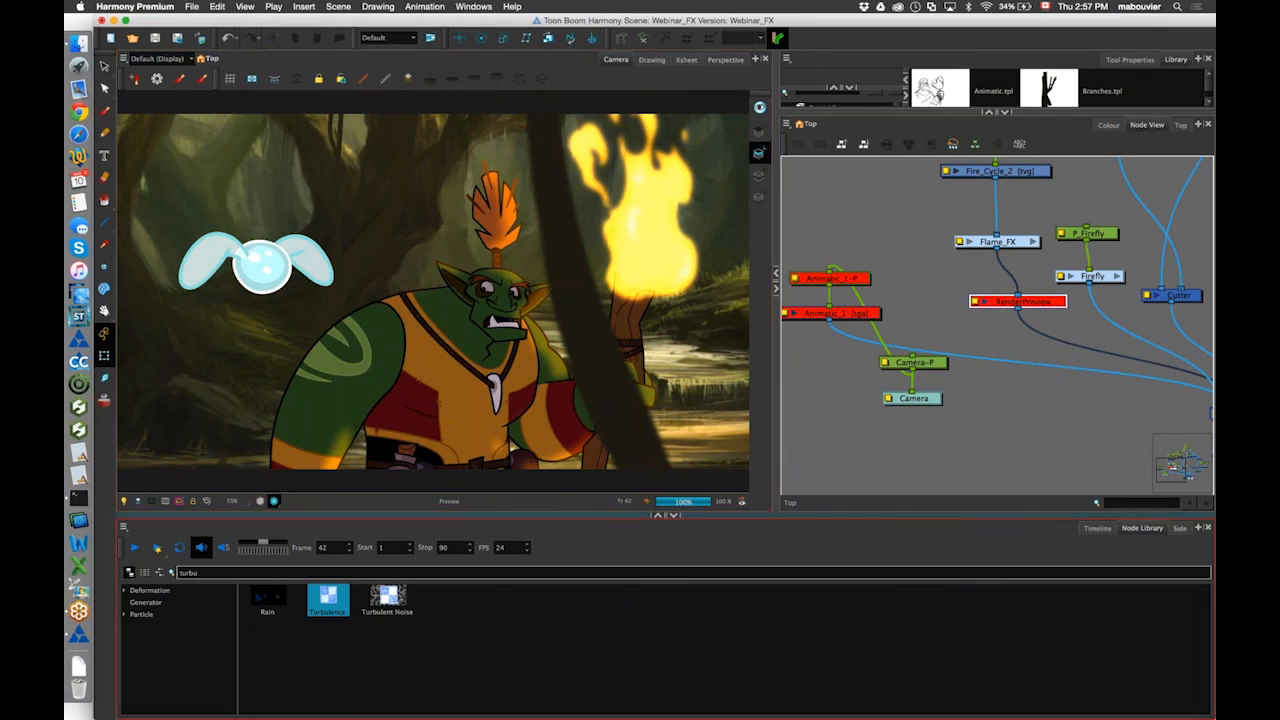
left_click(261, 502)
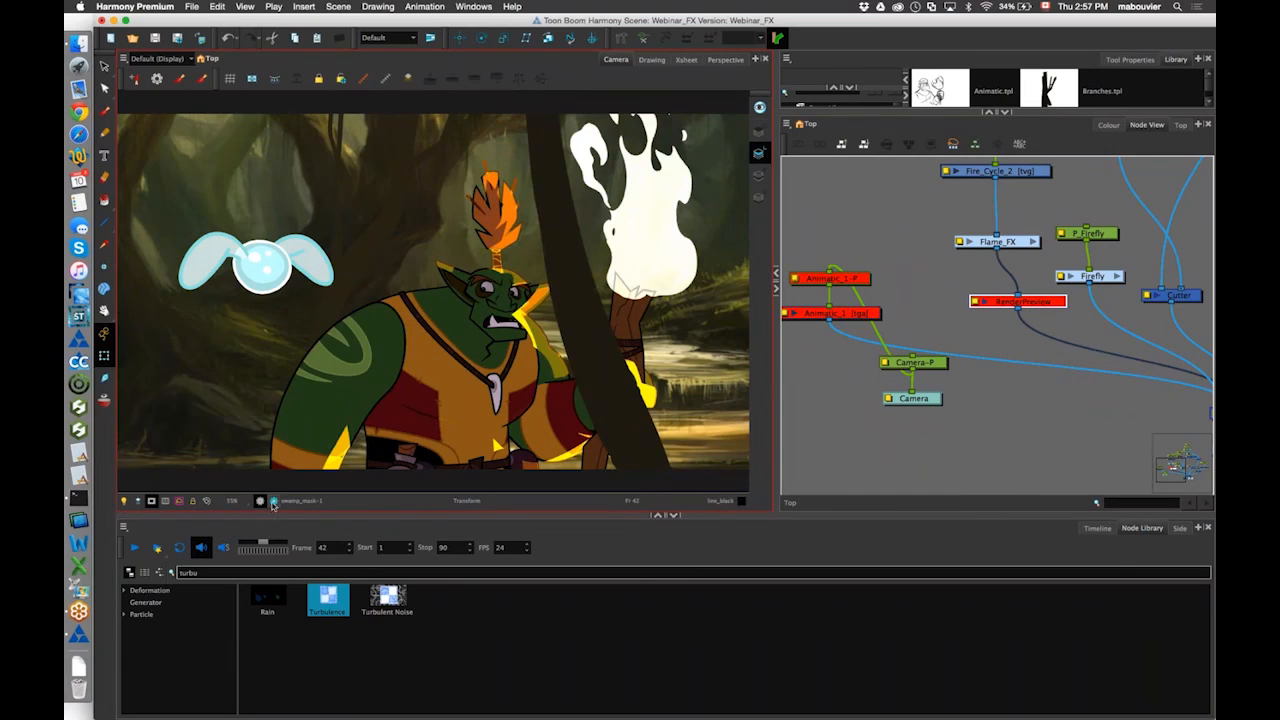
left_click(262, 503)
left_click(261, 502)
Set the Turbulence effect's locked Amount to 15 and its locked Frequency to 15.
left_click_drag(1130, 380, 867, 378)
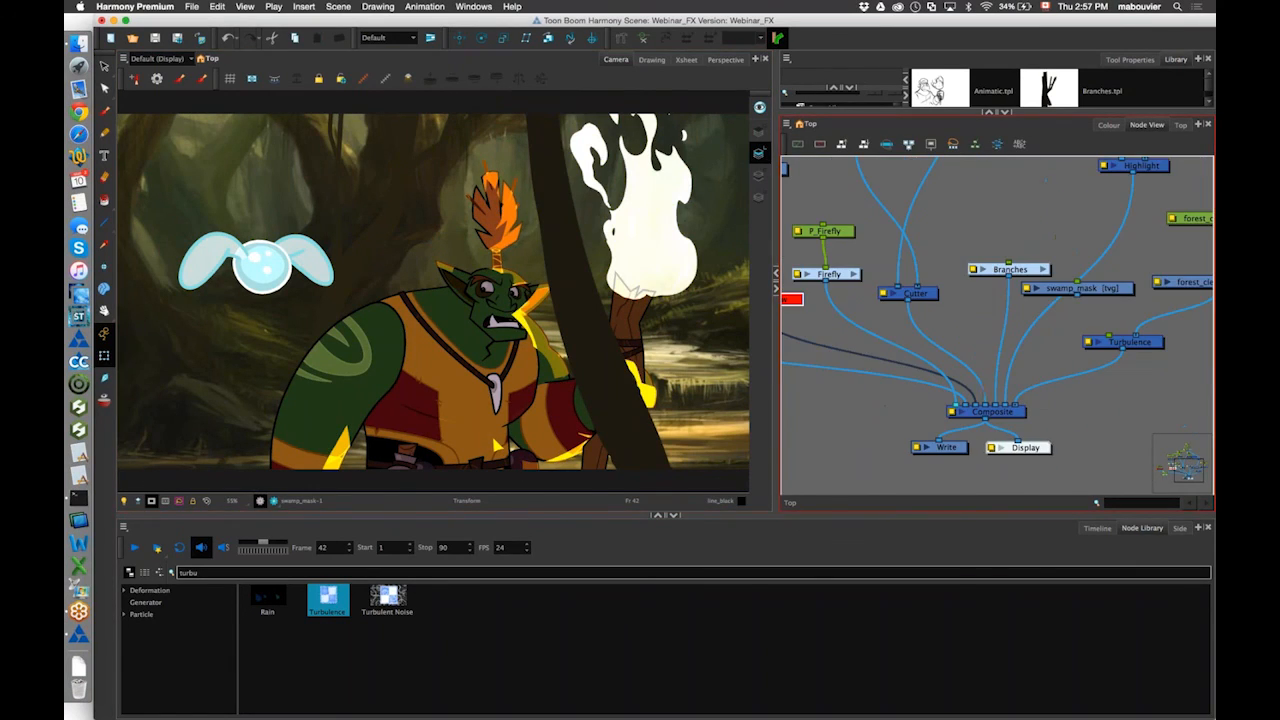
left_click_drag(500, 300, 401, 290)
left_click_drag(1125, 349, 1010, 383)
left_click(975, 378)
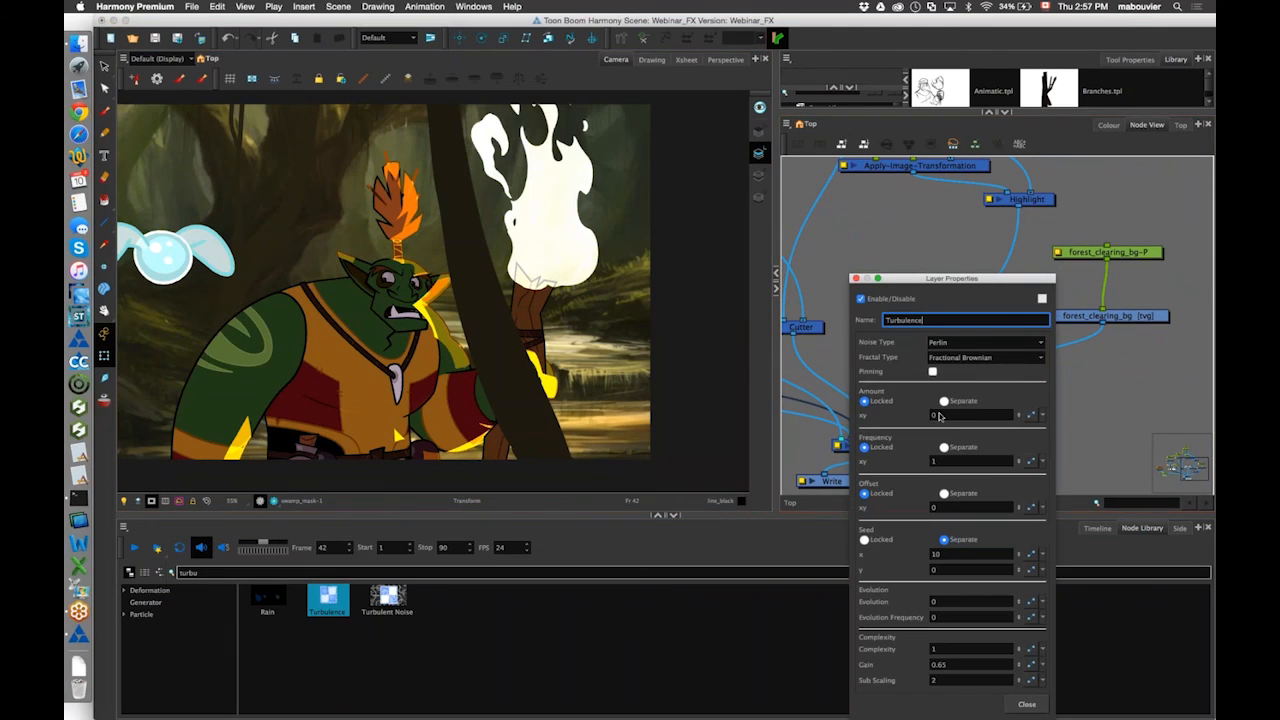
left_click(933, 414)
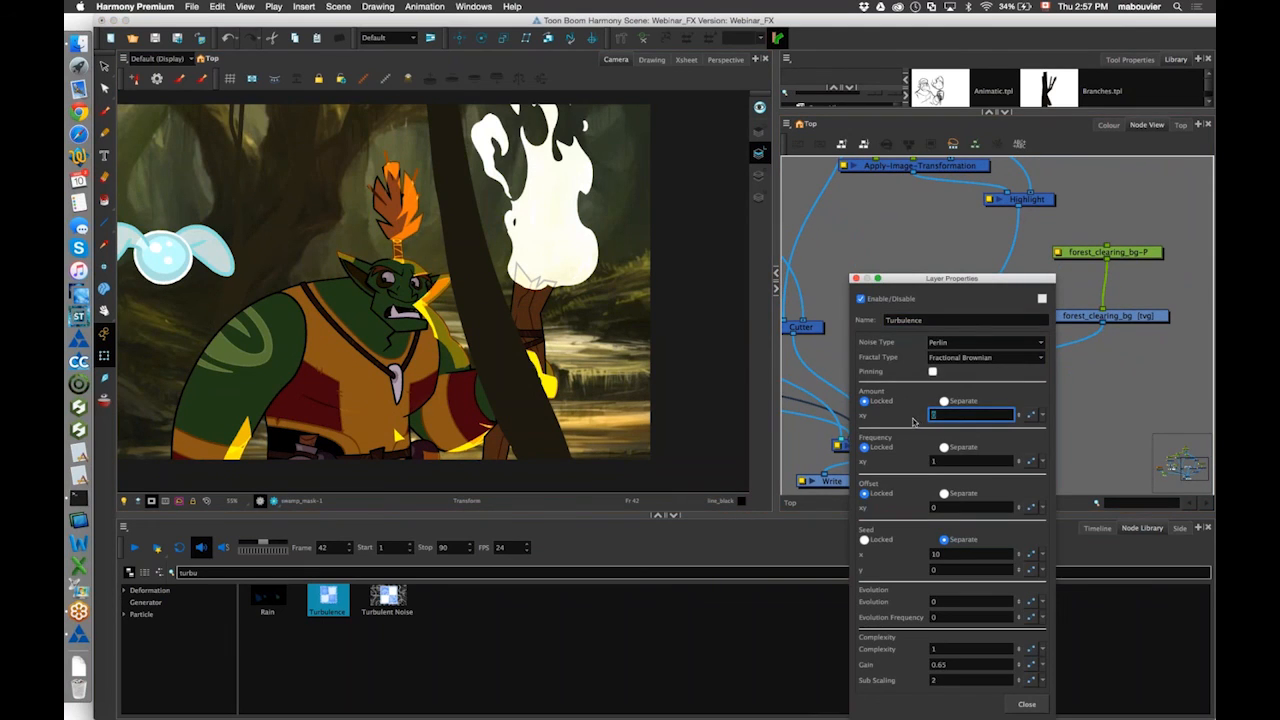
type("15")
key("Tab")
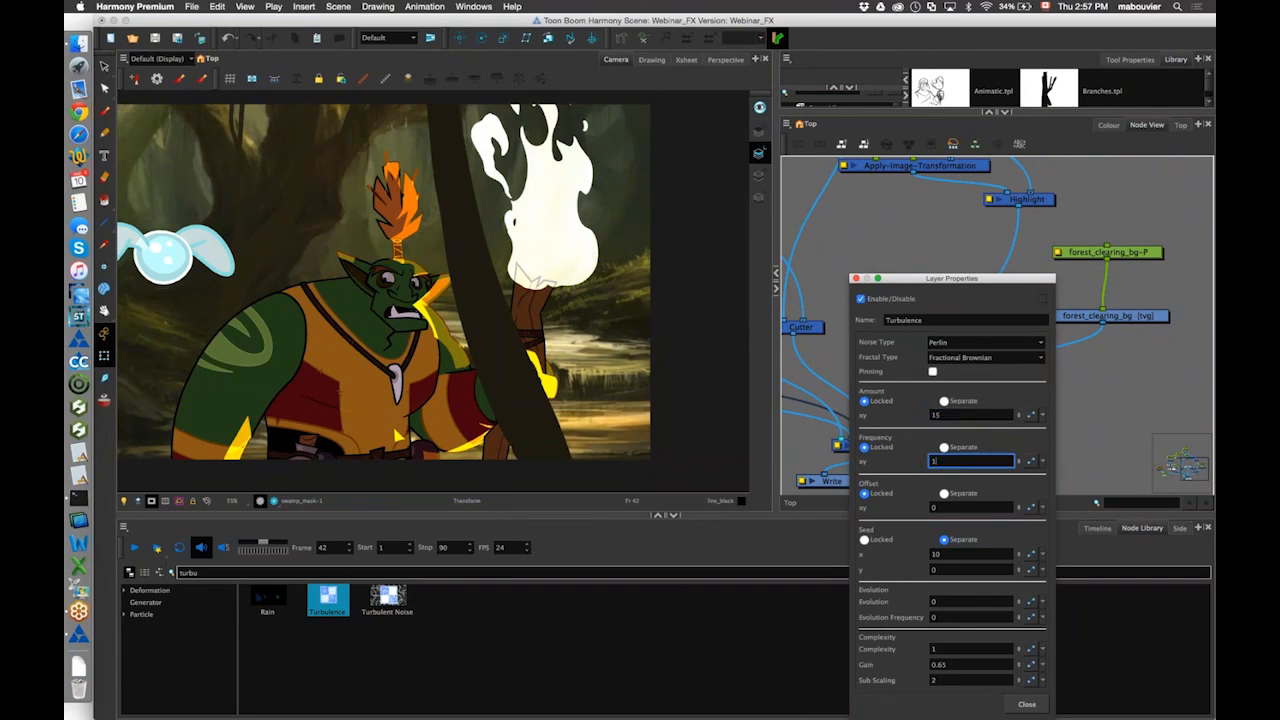
type("15")
left_click_drag(985, 280, 987, 219)
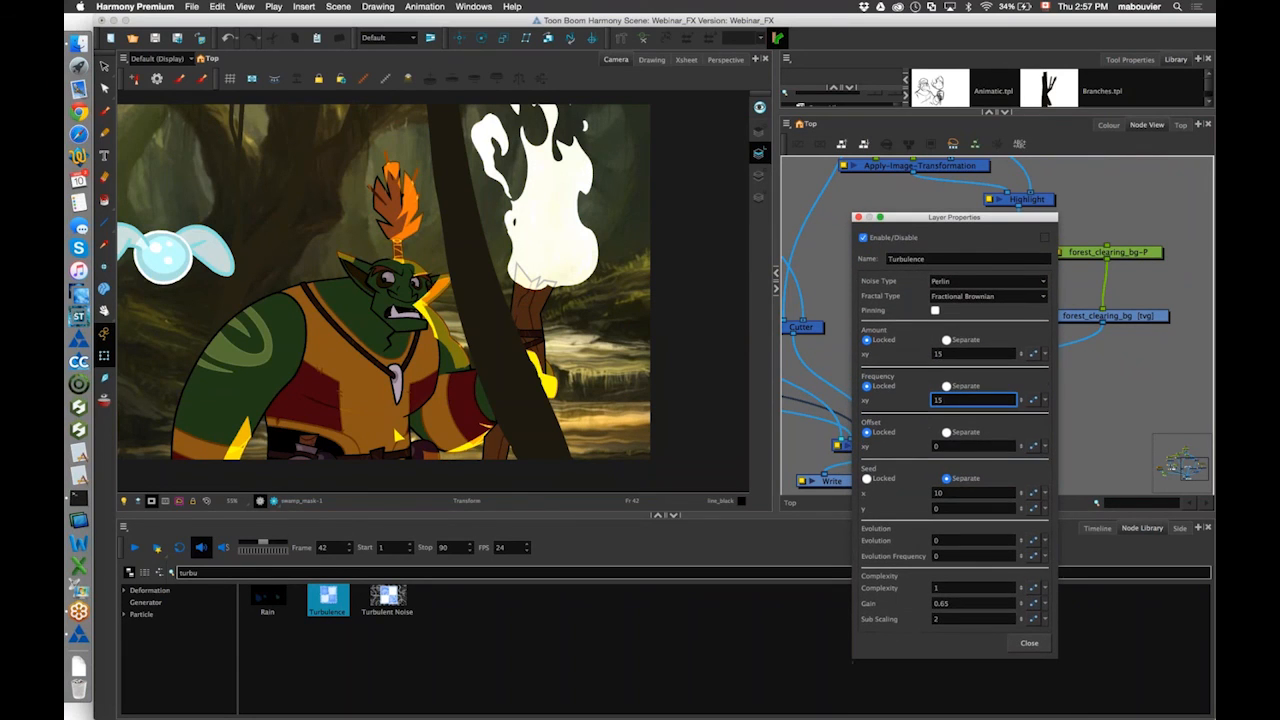
Switch to Safari, load docs.toonboom.com, and open the Harmony 12.2 Premium documentation in a new tab.
left_click(80, 134)
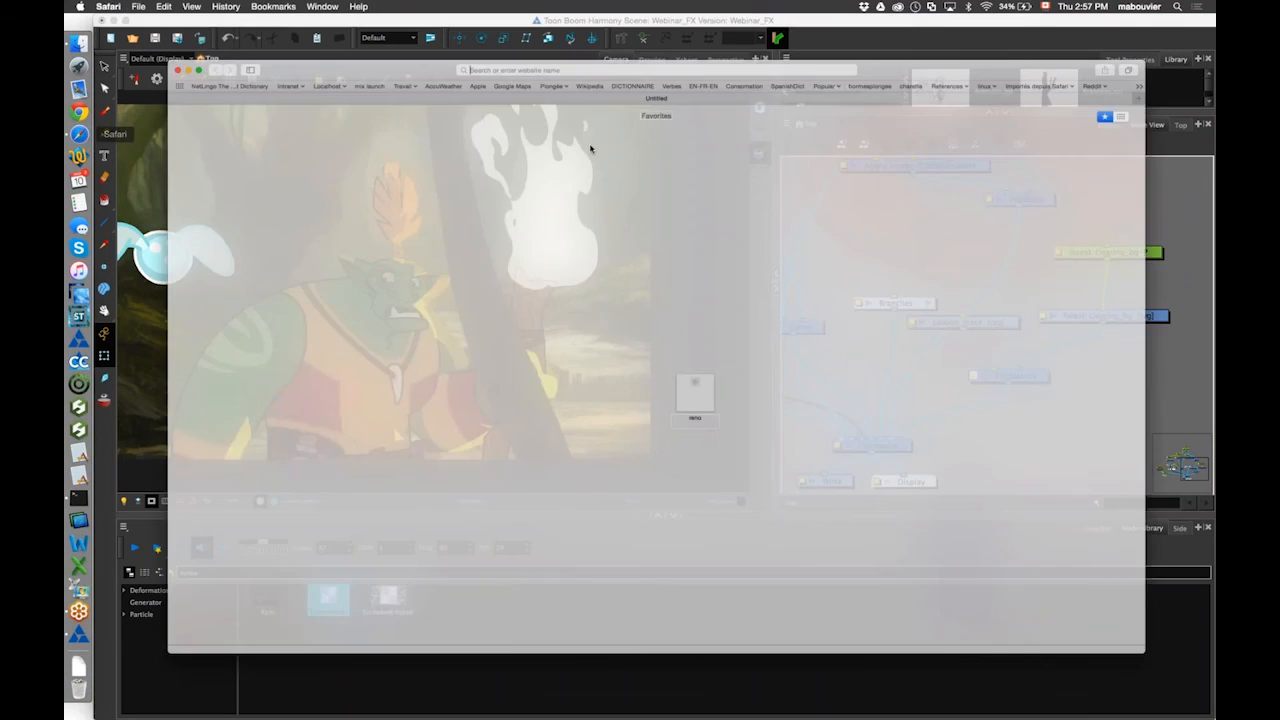
type("docs")
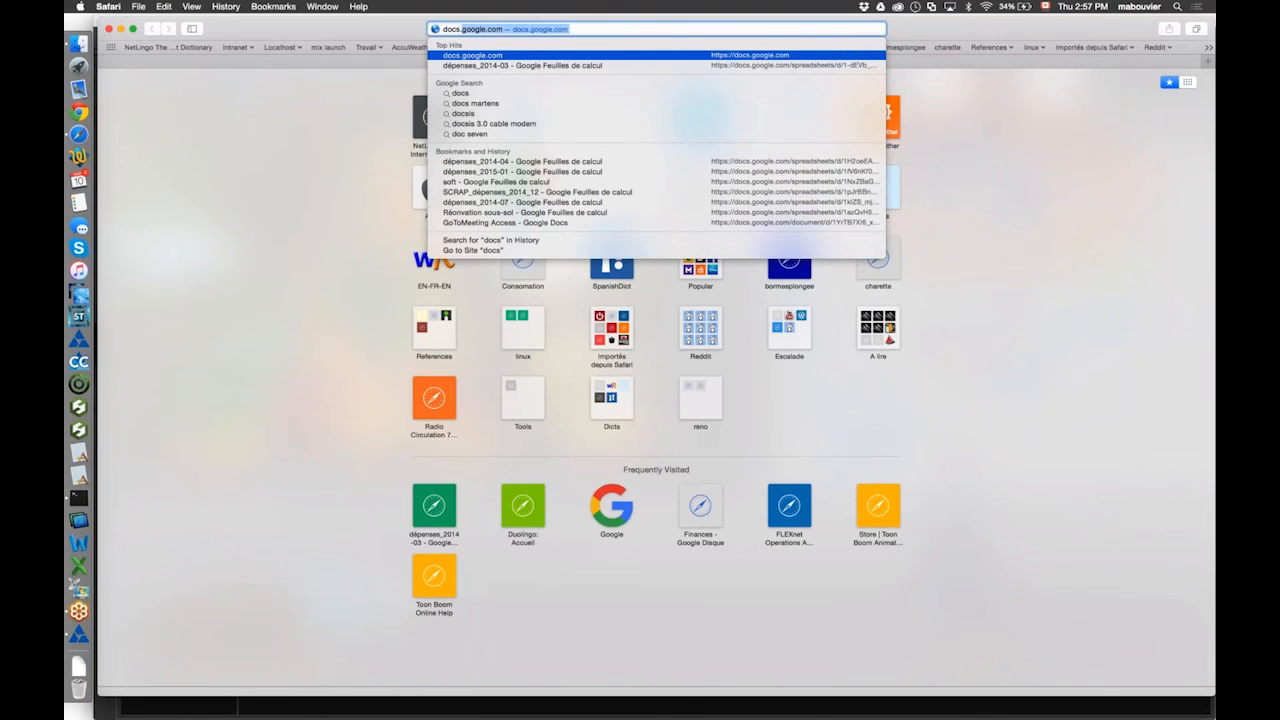
type(".toonboom.com")
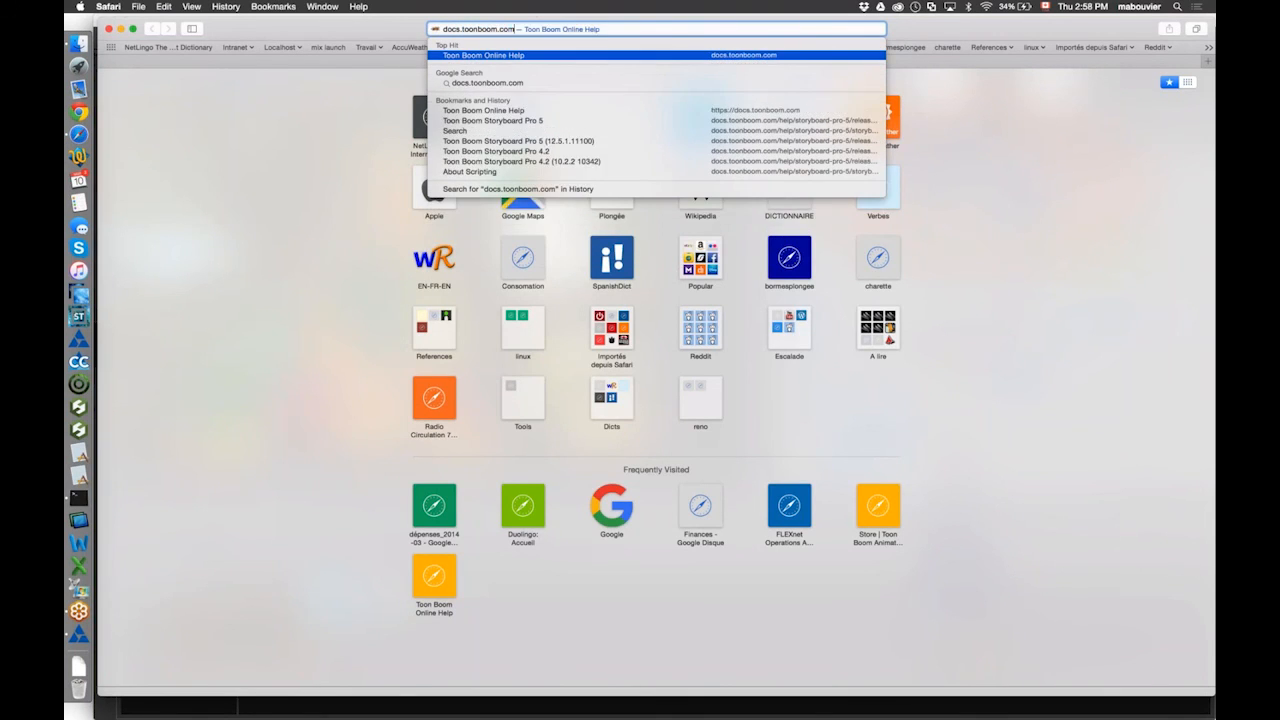
key("Return")
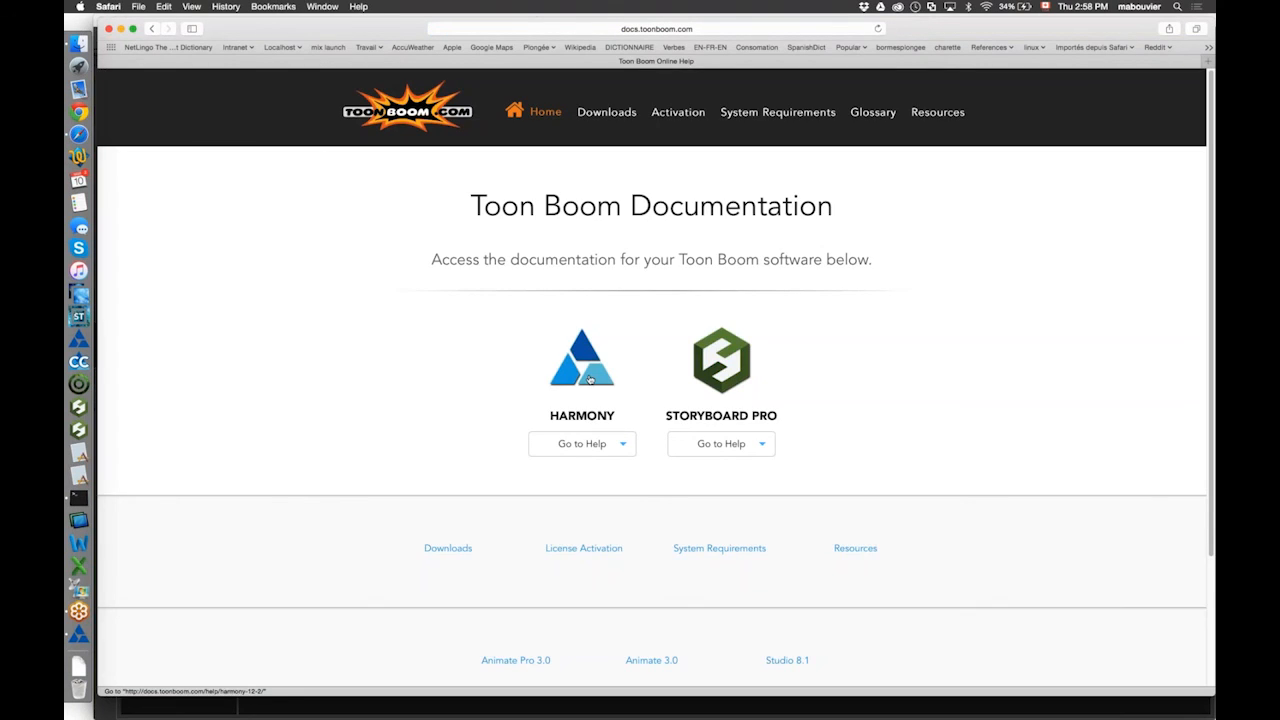
left_click(582, 360)
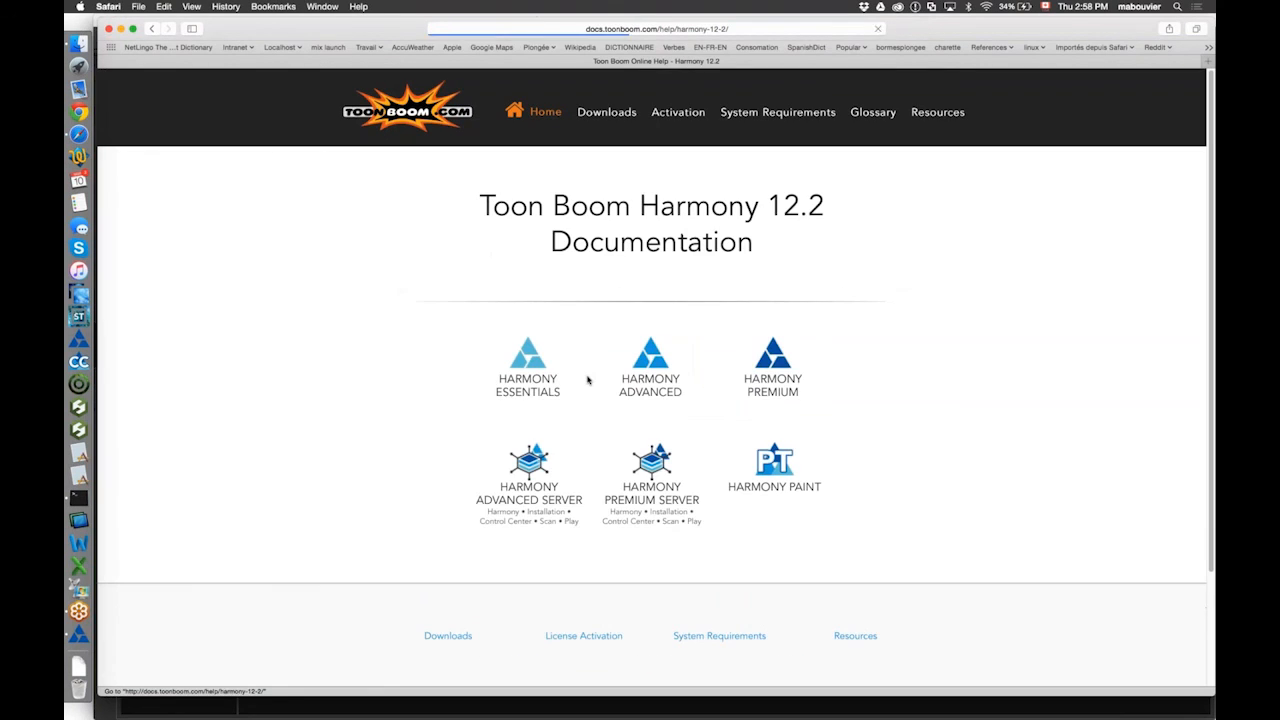
left_click(776, 368, "super")
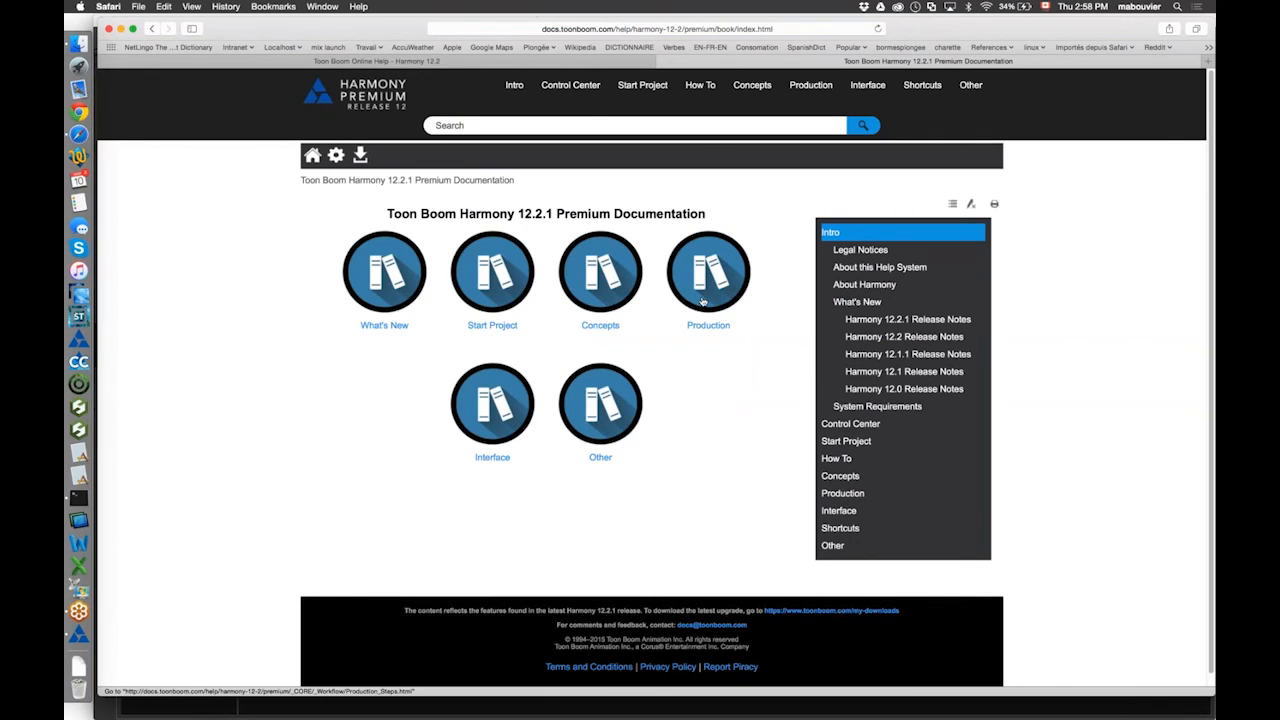
Search the Harmony Premium documentation for "Glow" and open the Glow effect's help page.
left_click(460, 125)
type("Glow")
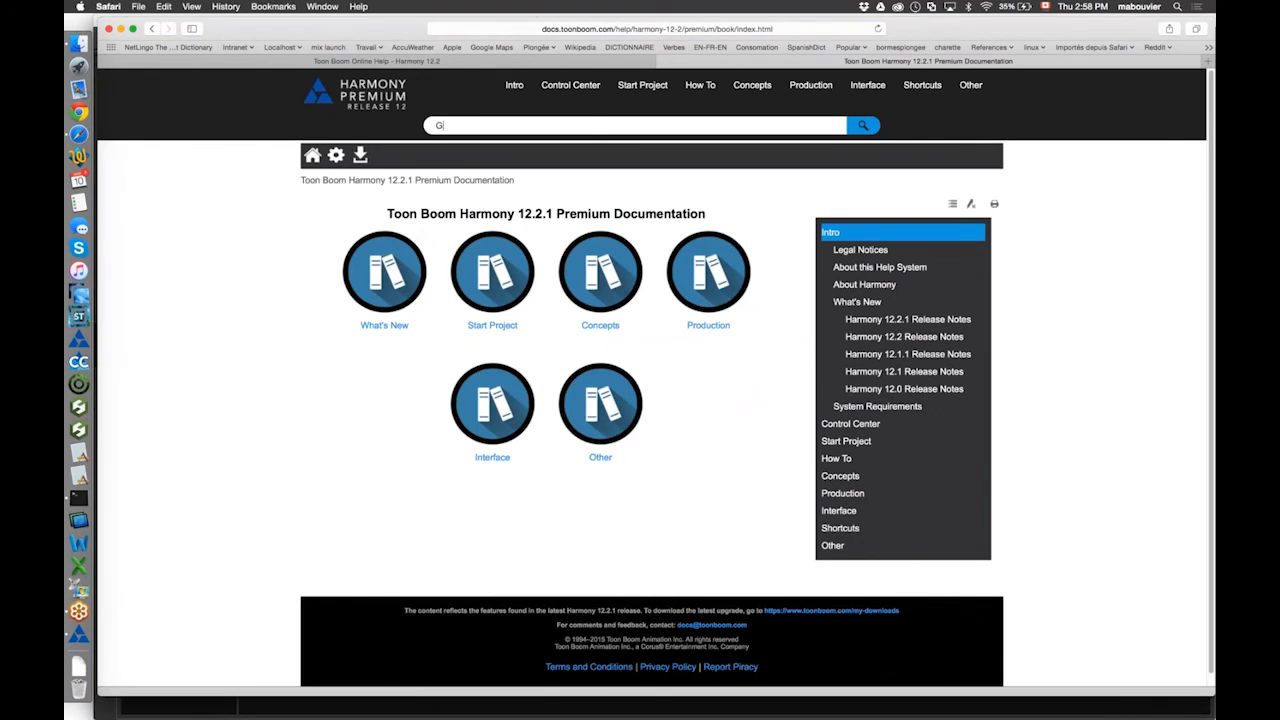
key("Return")
left_click(314, 227)
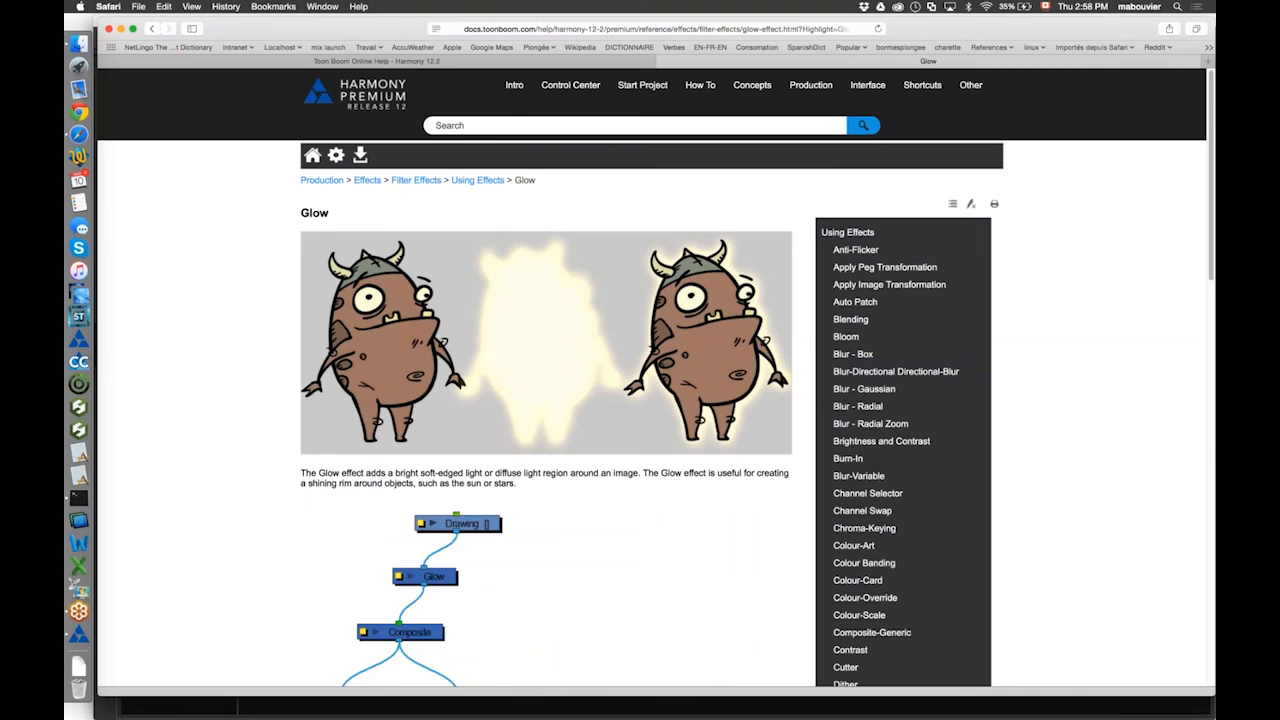
Read through the Glow effect's properties and parameter table, including Truck Factor, Radius and Directional Angle.
scroll(1180, 346, "down", 20)
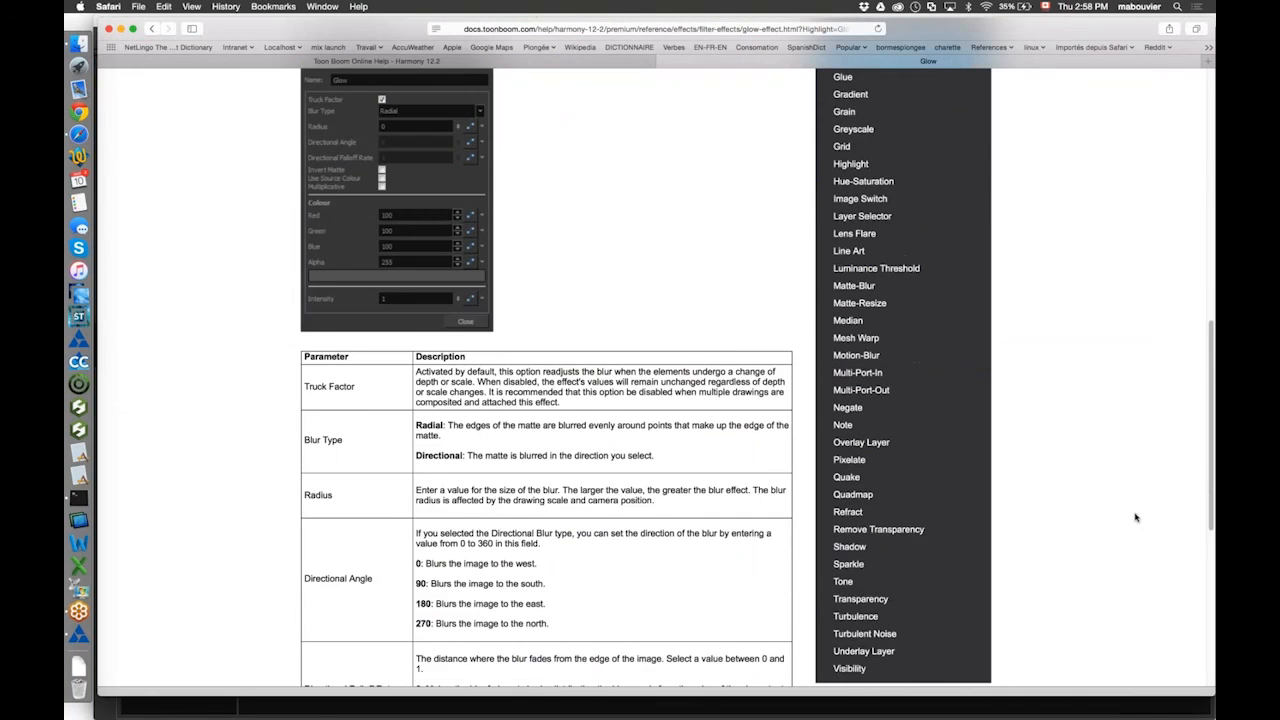
scroll(1135, 517, "down", 10)
scroll(1135, 517, "up", 6)
left_click_drag(316, 219, 354, 219)
left_click_drag(343, 328, 311, 328)
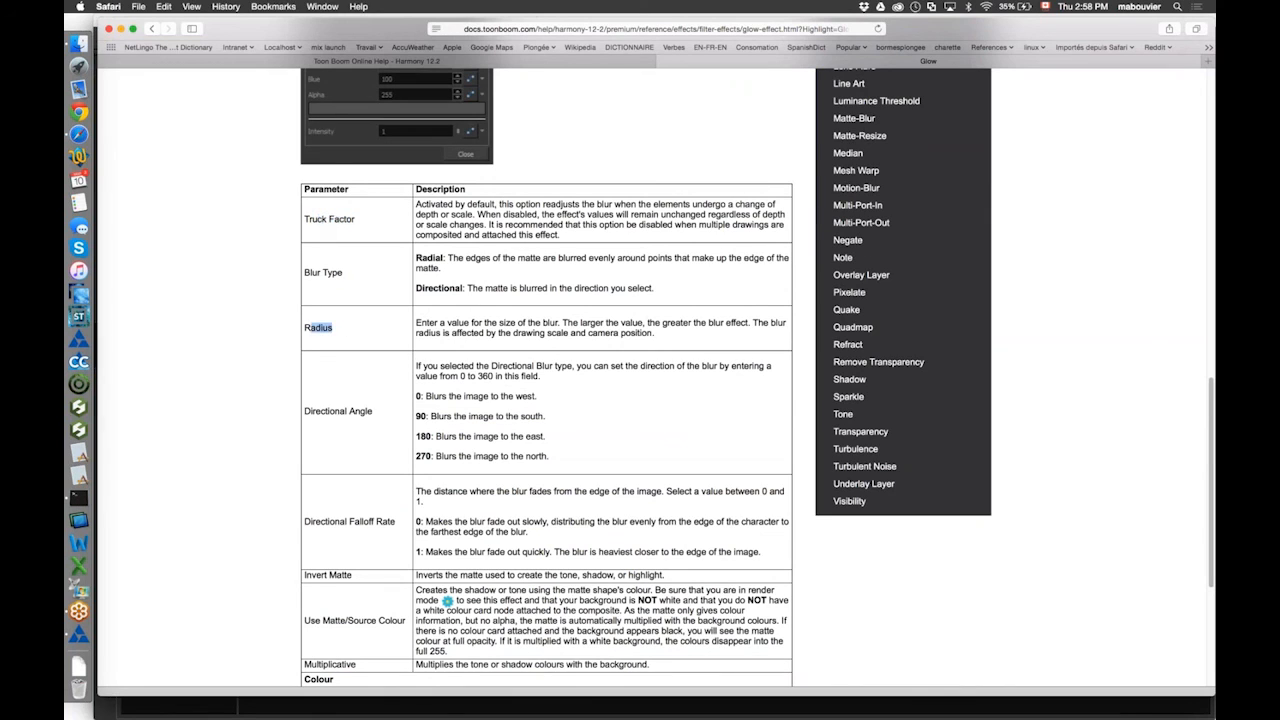
left_click_drag(320, 411, 360, 411)
left_click_drag(1211, 533, 1211, 432)
scroll(870, 178, "up", 7)
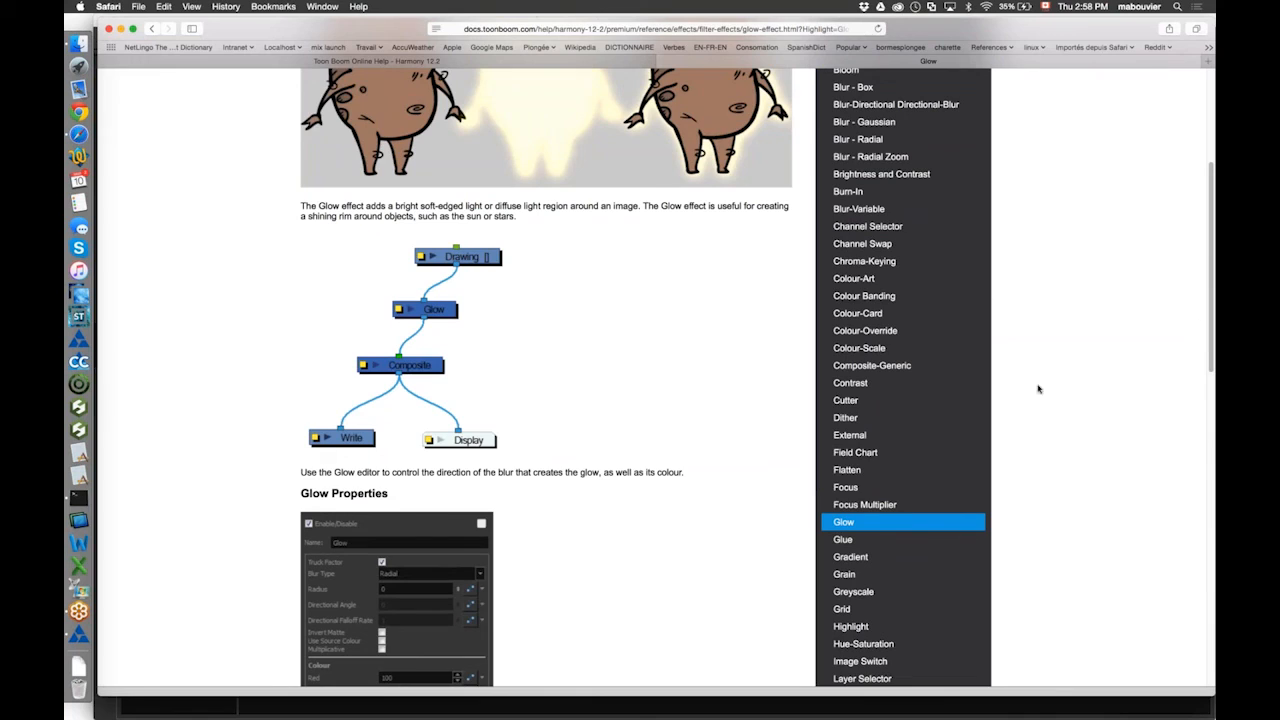
Switch to Harmony, attach a function to the Turbulence effect's separate Seed x, and add a keyframe at frame 1.
key("super+Tab")
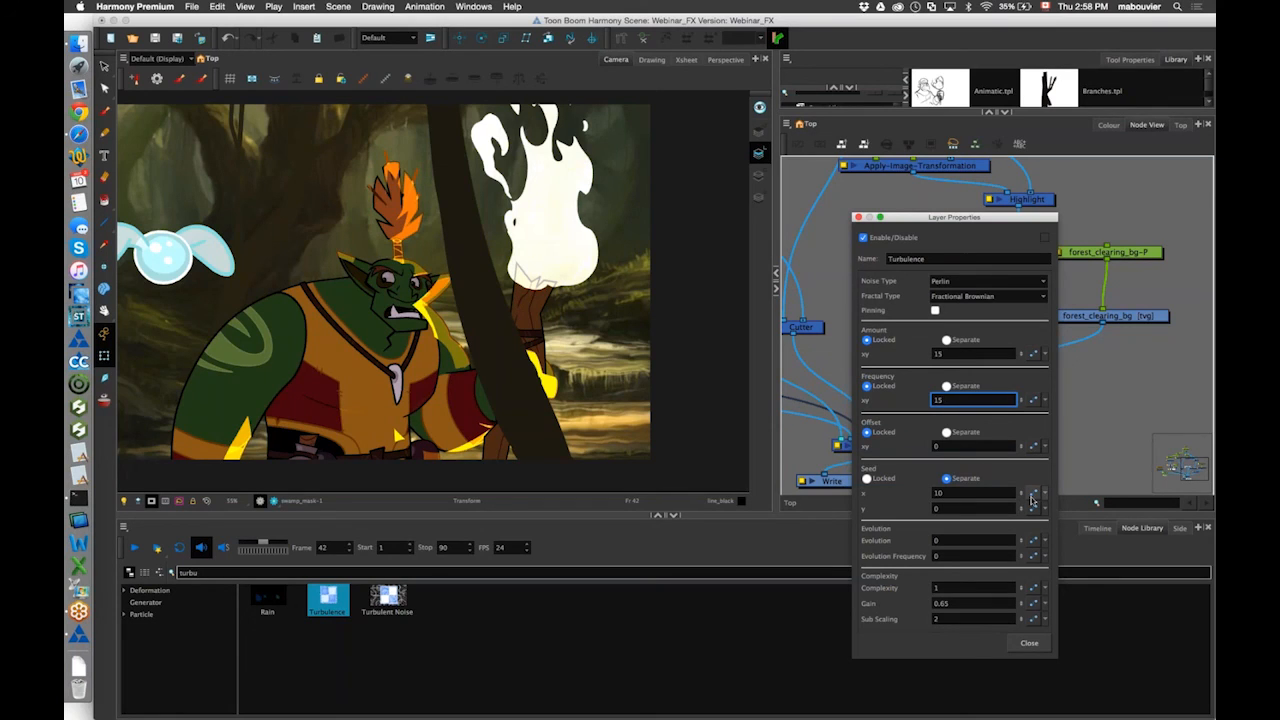
left_click(1032, 497)
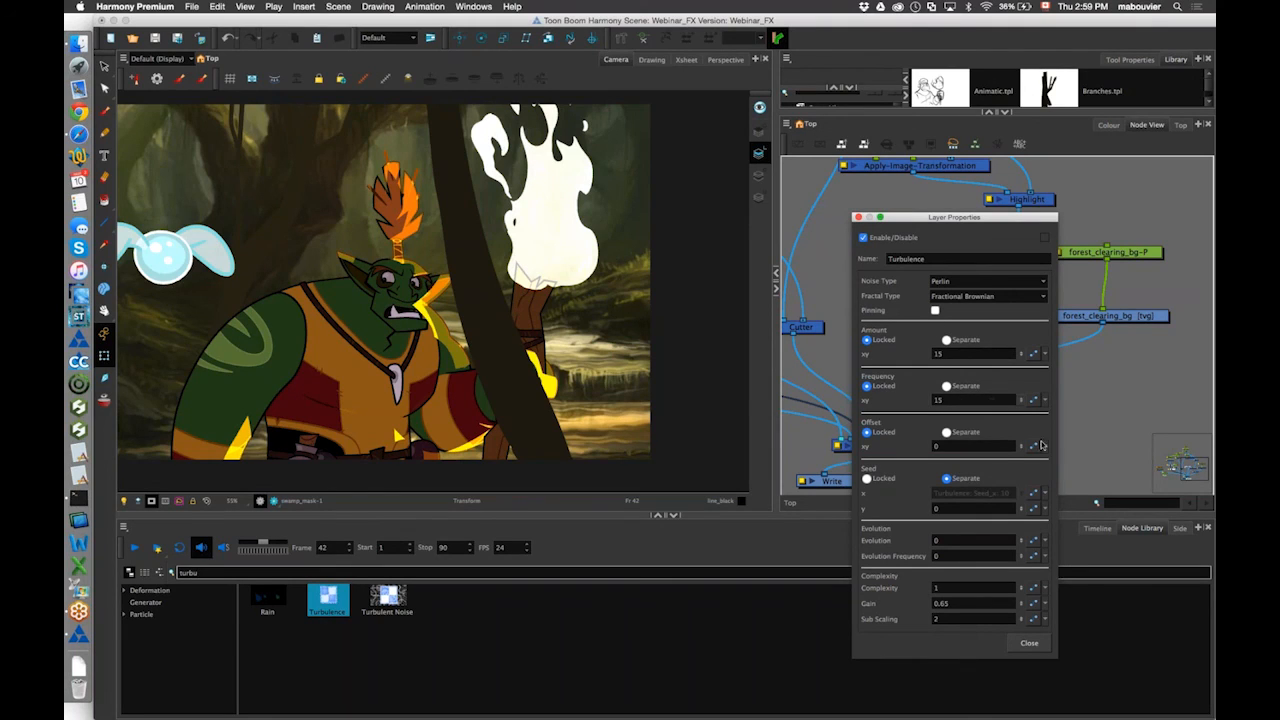
left_click(1033, 497)
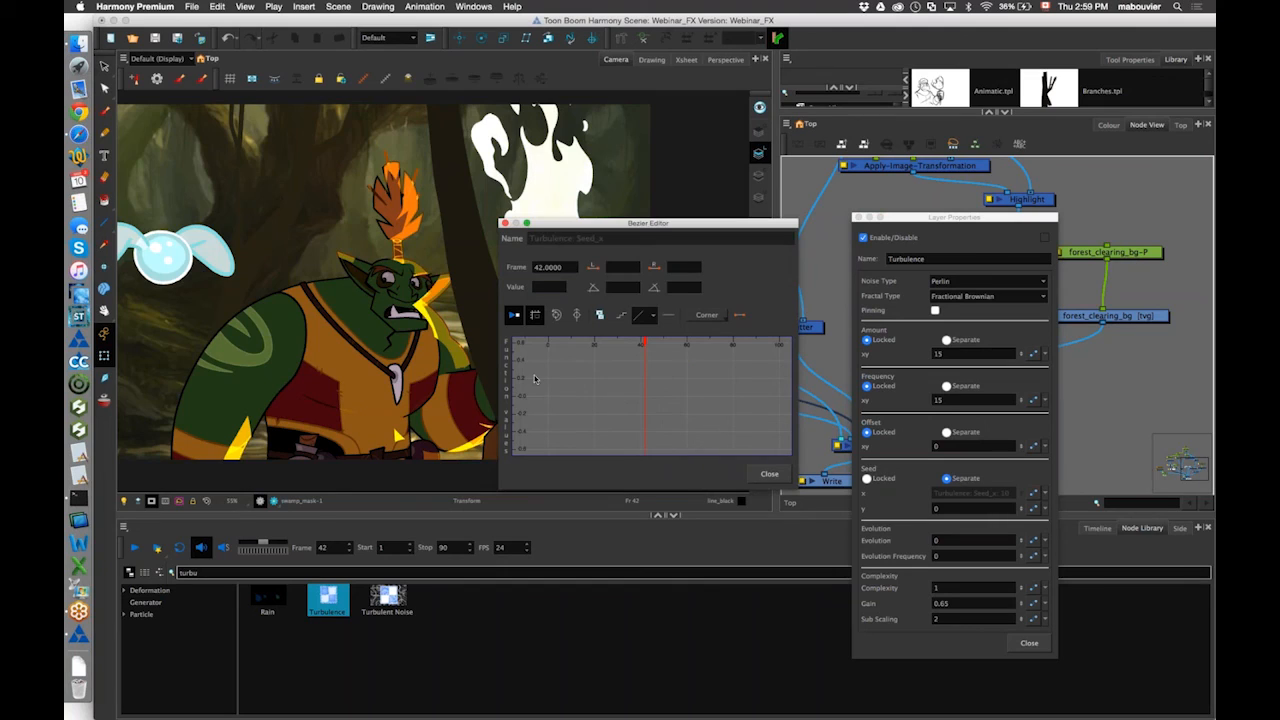
left_click(554, 365)
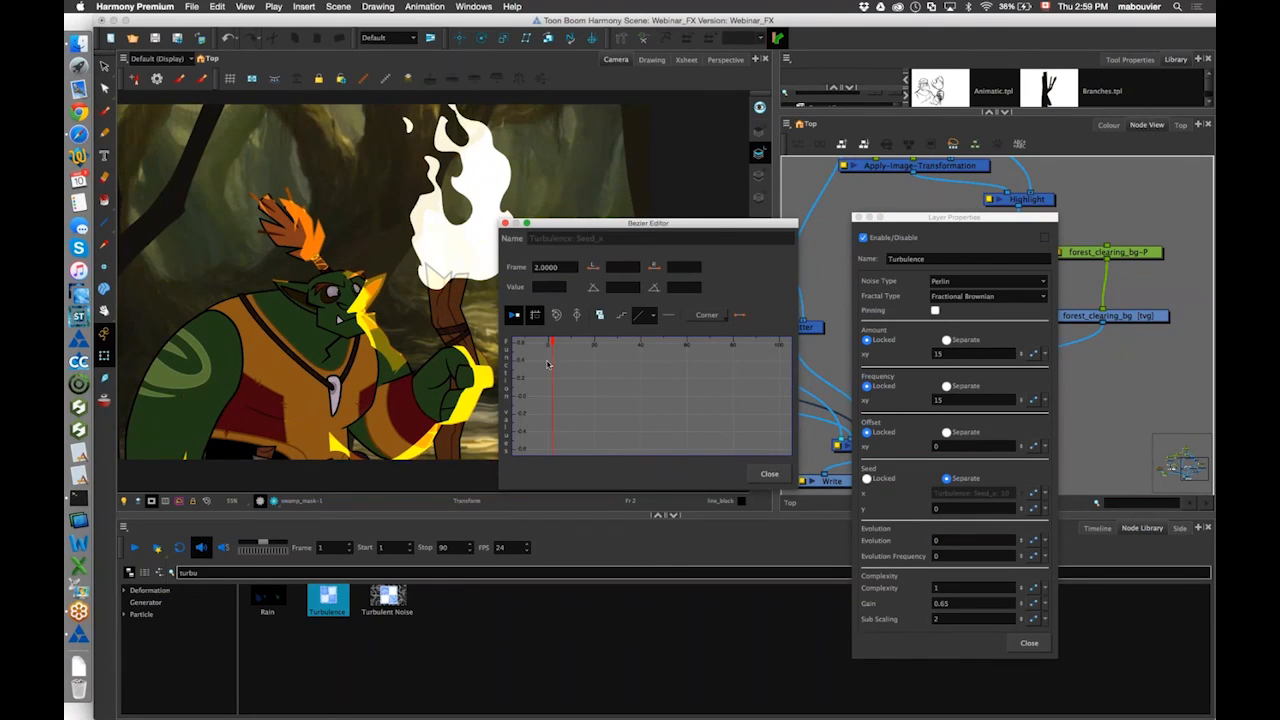
left_click(602, 315)
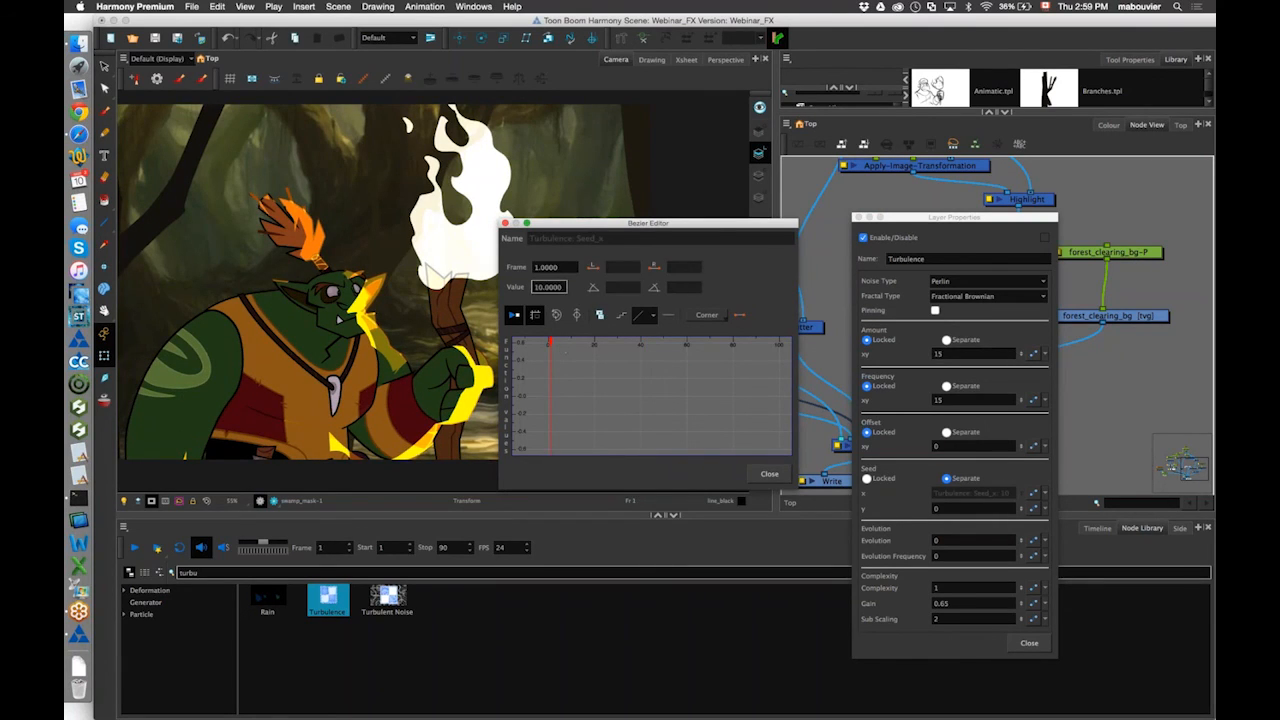
Add a Seed x keyframe with value 20 at frame 90 and close the function editor and Turbulence properties.
left_click(755, 367)
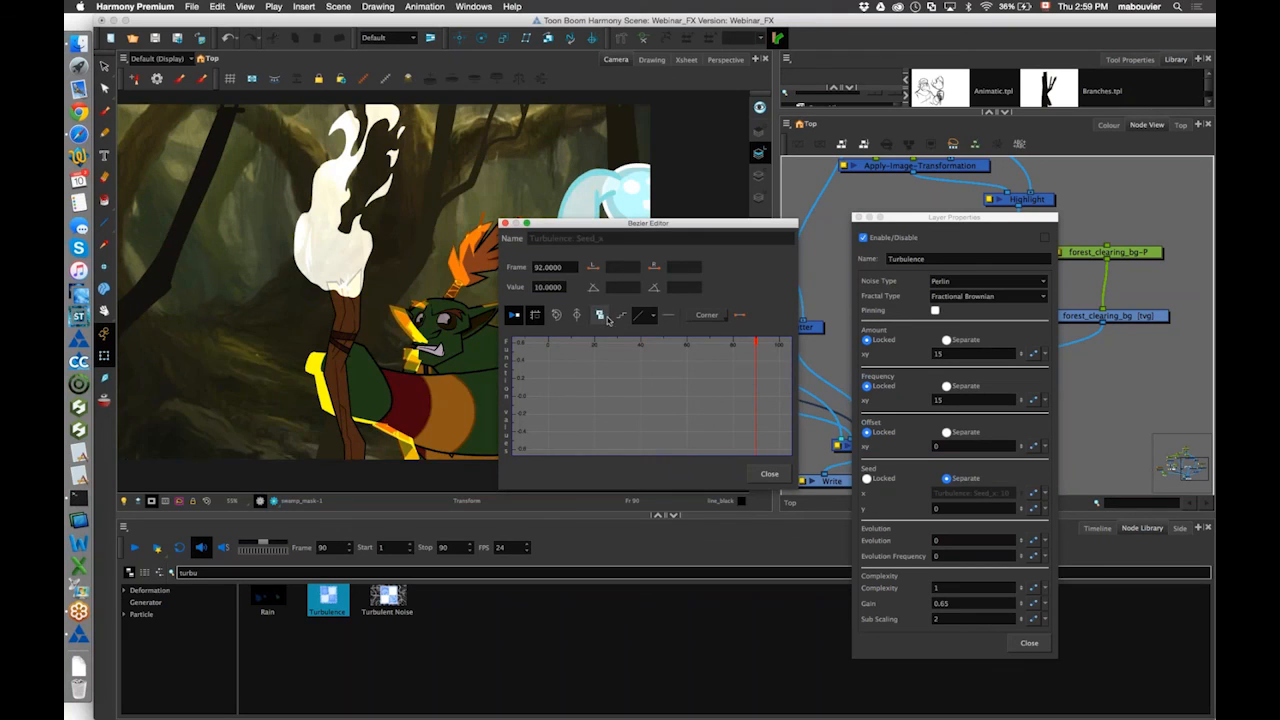
double_click(536, 288)
type("20")
key("Return")
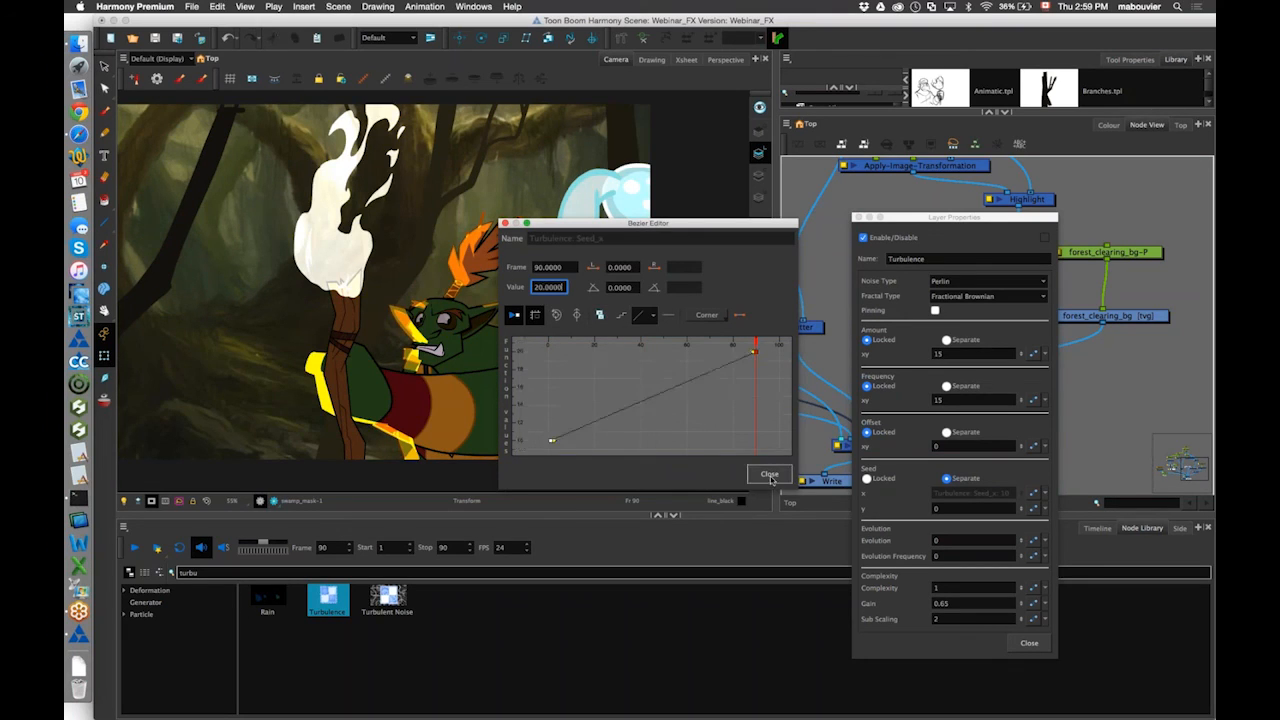
left_click(769, 473)
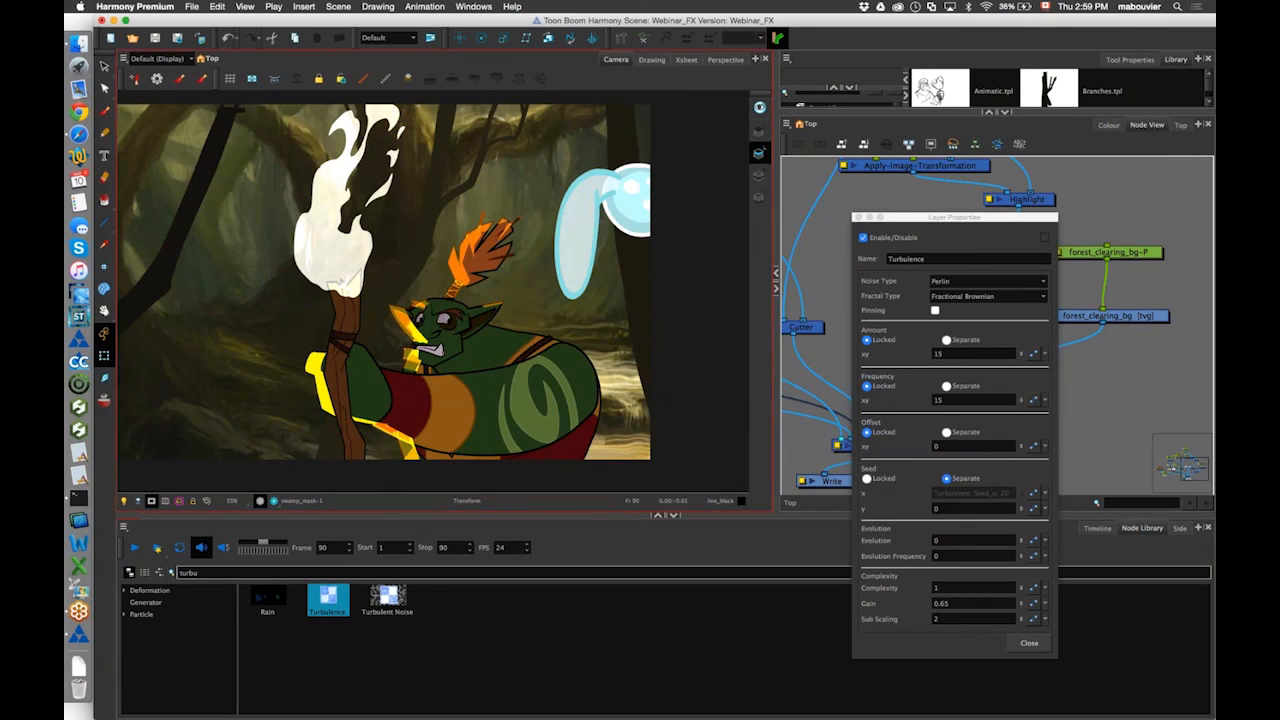
left_click(1030, 643)
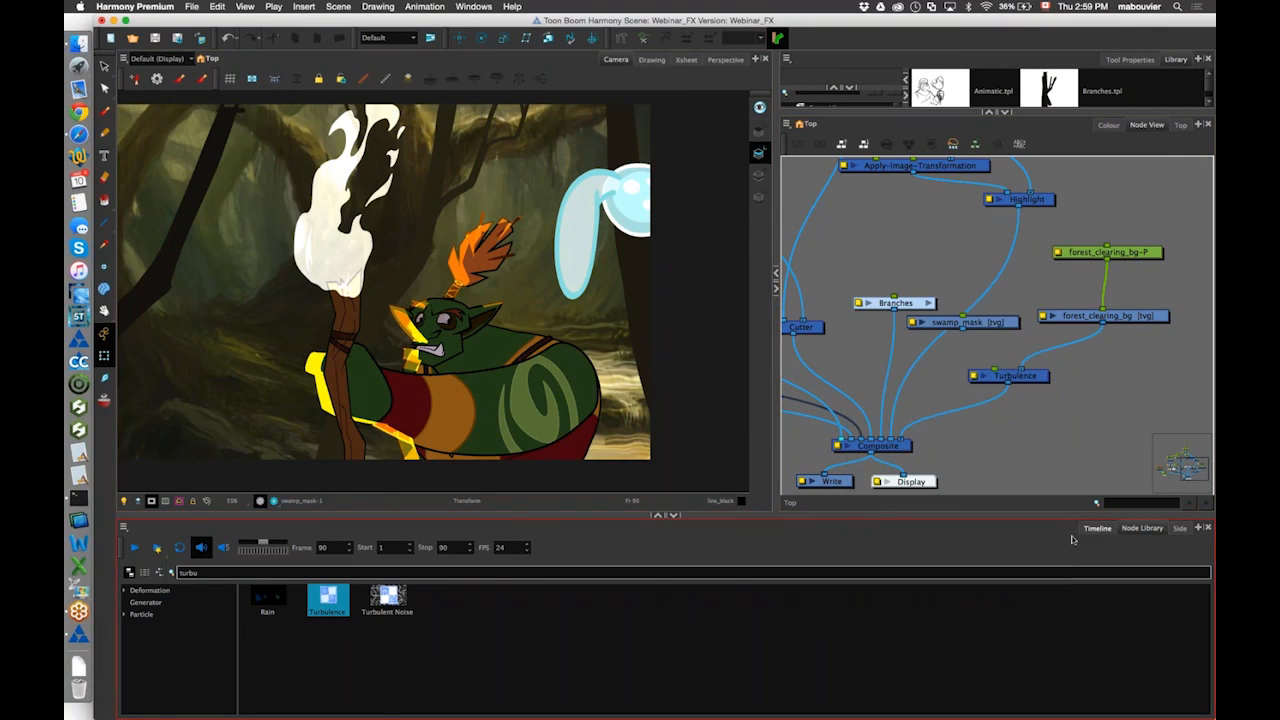
Reset the Camera view and scrub through the timeline to frame 43 to preview the animated background.
left_click(1097, 528)
mouse_move(470, 564)
left_mouse_down()
mouse_move(395, 563)
mouse_move(471, 562)
left_mouse_up()
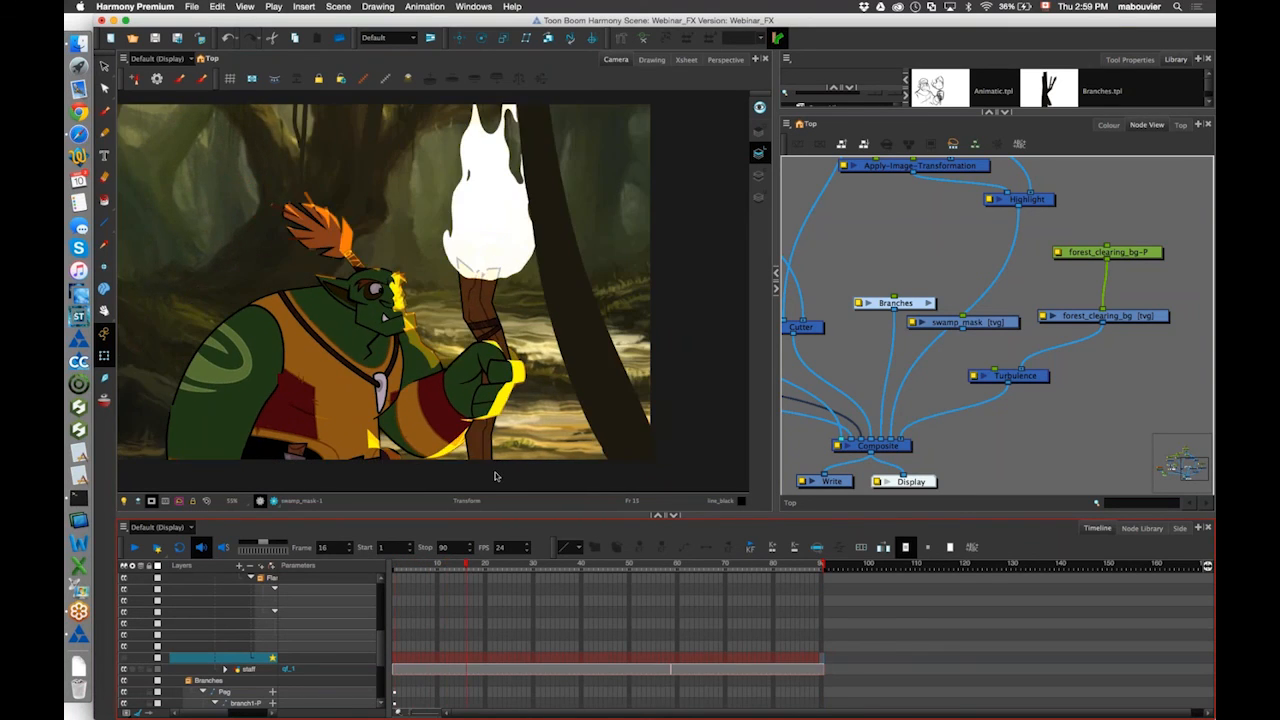
key("shift+m")
left_click_drag(396, 566, 595, 563)
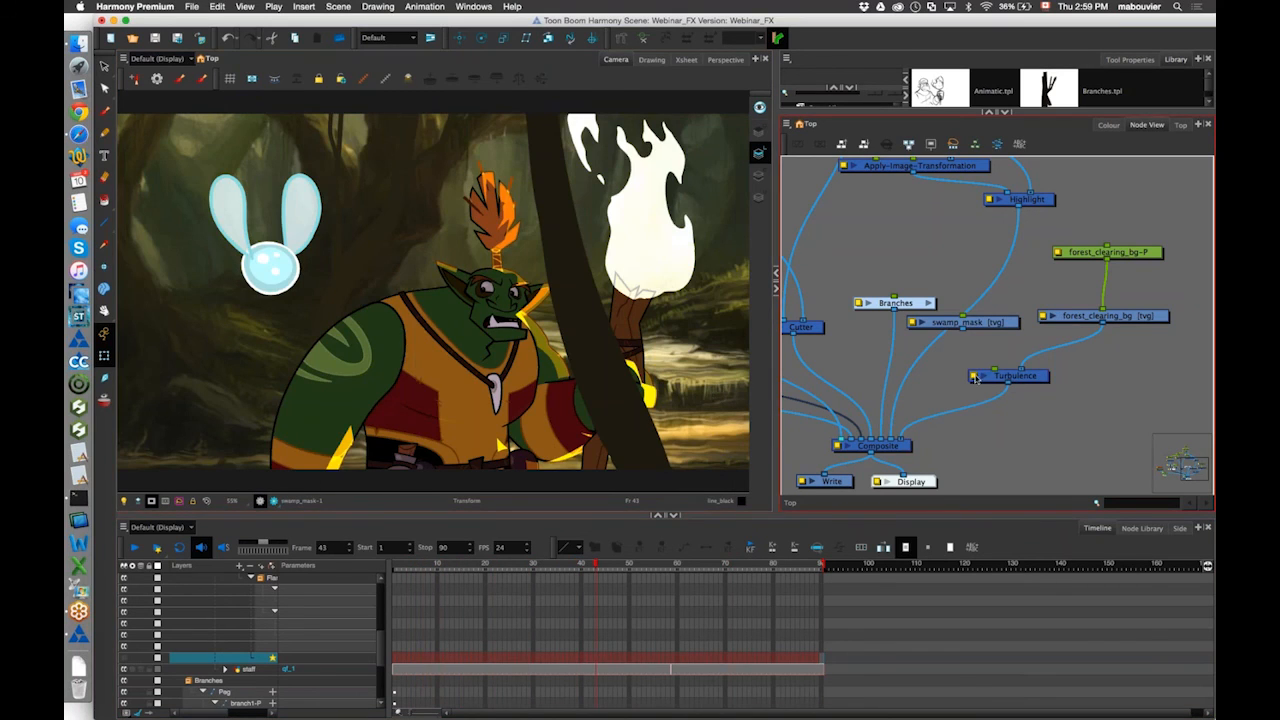
Set the Turbulence effect's locked Frequency to 30 and close its properties.
double_click(978, 377)
left_click(931, 399)
type("45")
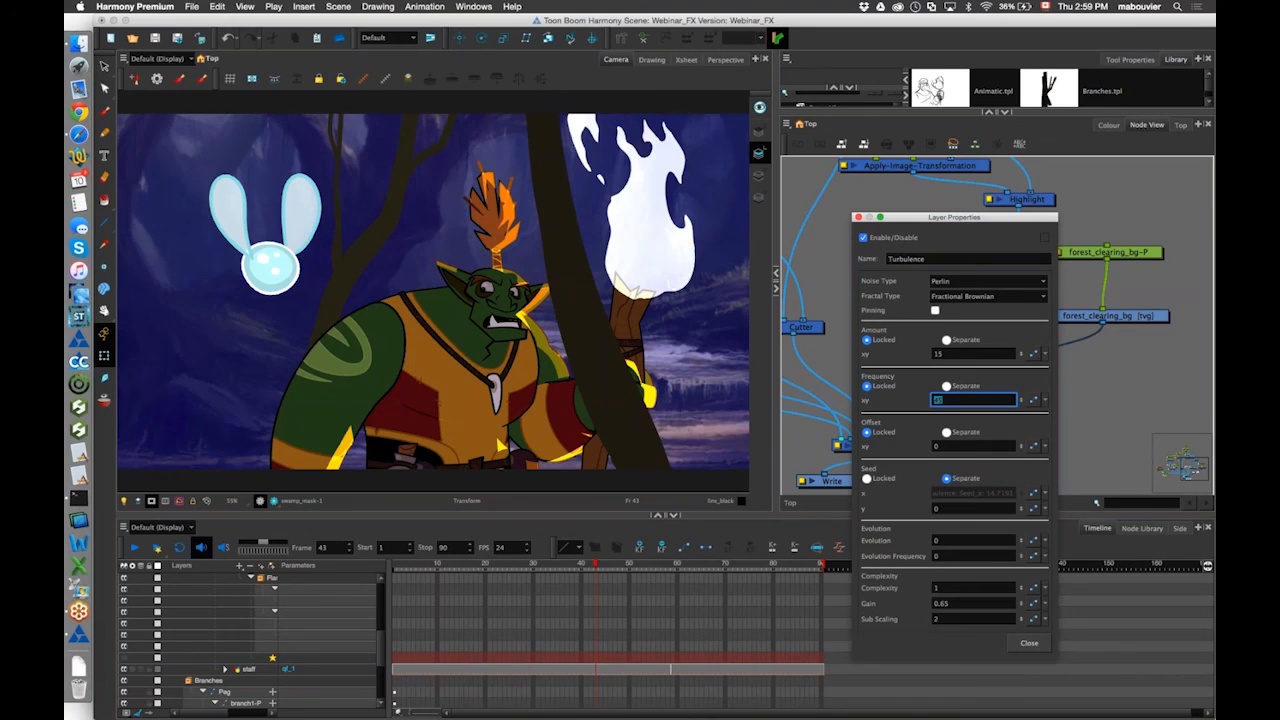
type("30")
left_click(1029, 642)
Connect swamp_mask to the Composite in front of Turbulence, and shift the Turbulence node slightly aside.
left_click_drag(903, 428, 893, 438)
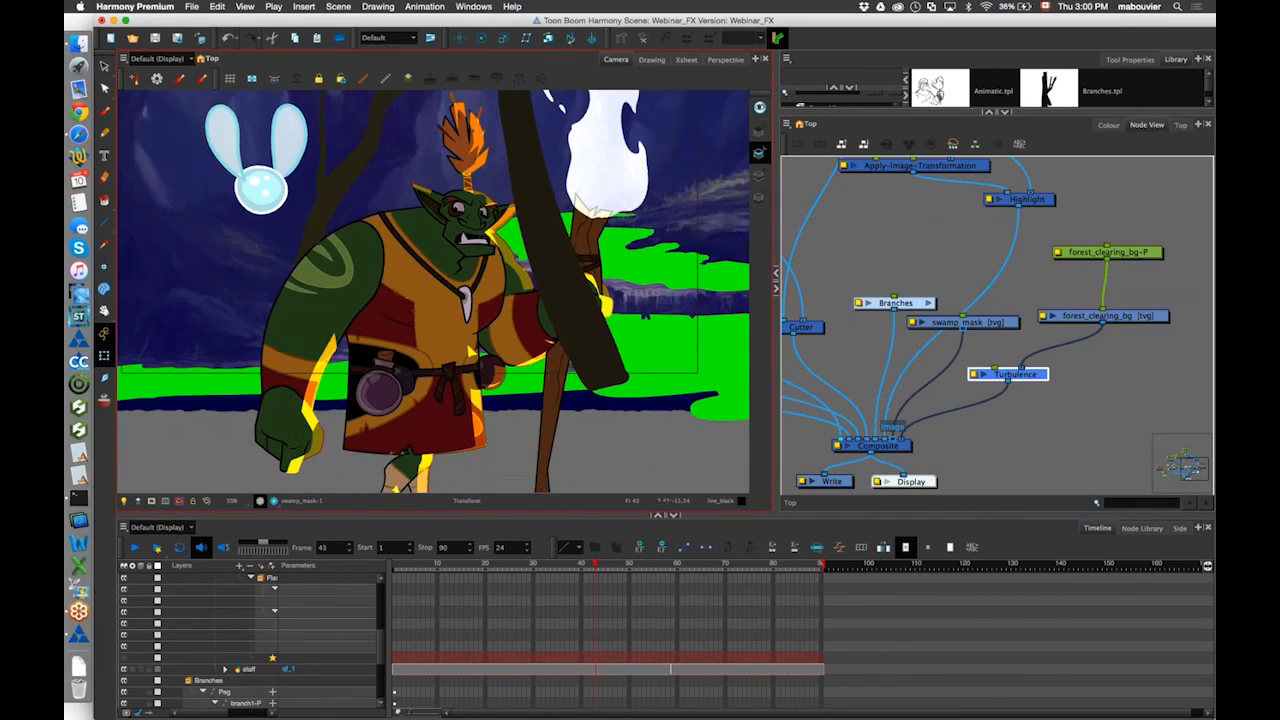
scroll(503, 352, "down", 3)
left_click_drag(1029, 378, 1037, 380)
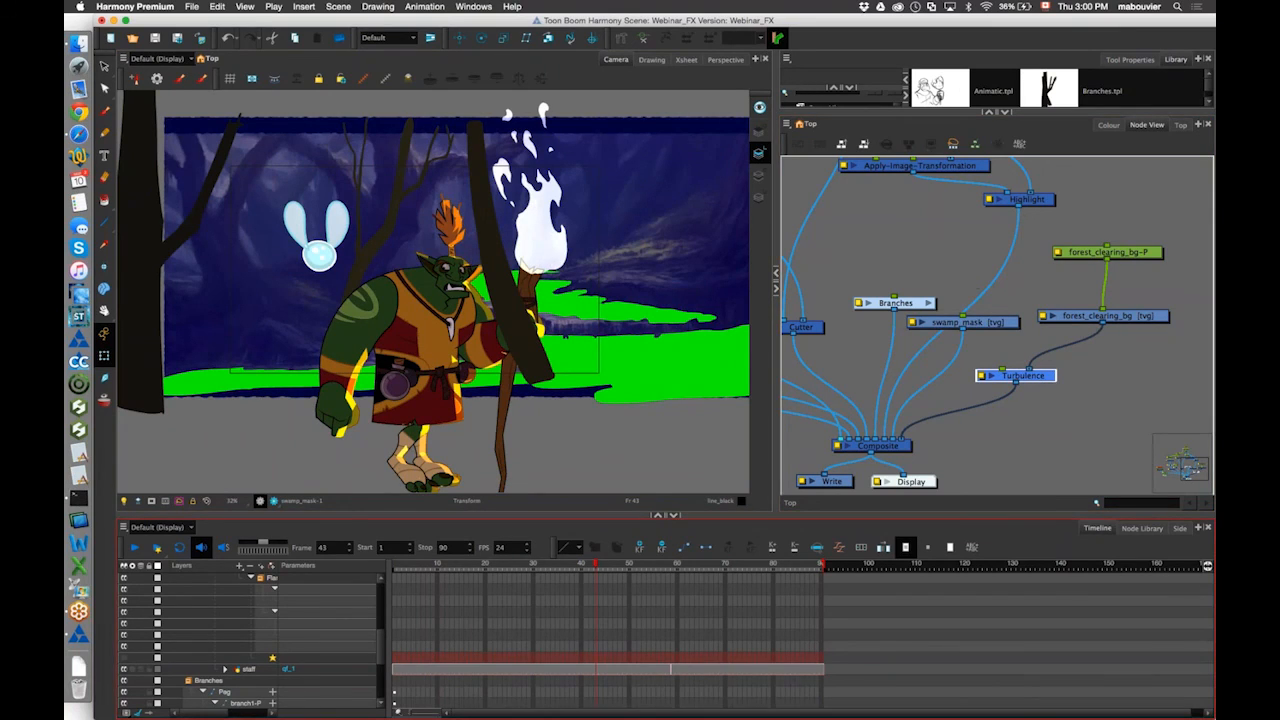
Duplicate the Cutter node, insert the copy between Turbulence and the Composite, and connect swamp_mask to its matte port.
left_click(1143, 528)
left_click(811, 331)
key("super+c")
key("super+v")
left_click_drag(846, 335, 980, 401)
left_click_drag(890, 440, 955, 402)
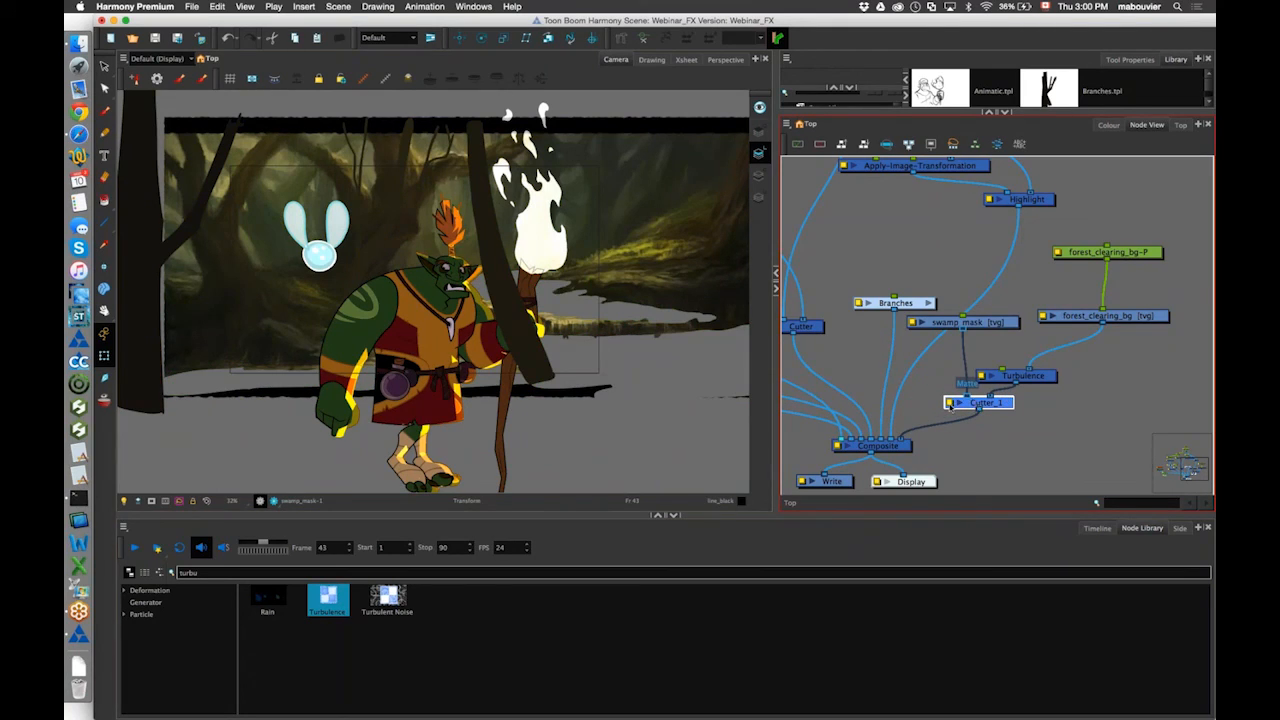
Turn off Inverted on Cutter_1 and connect forest_clearing_bg directly to the Composite behind it.
double_click(950, 403)
left_click(893, 277)
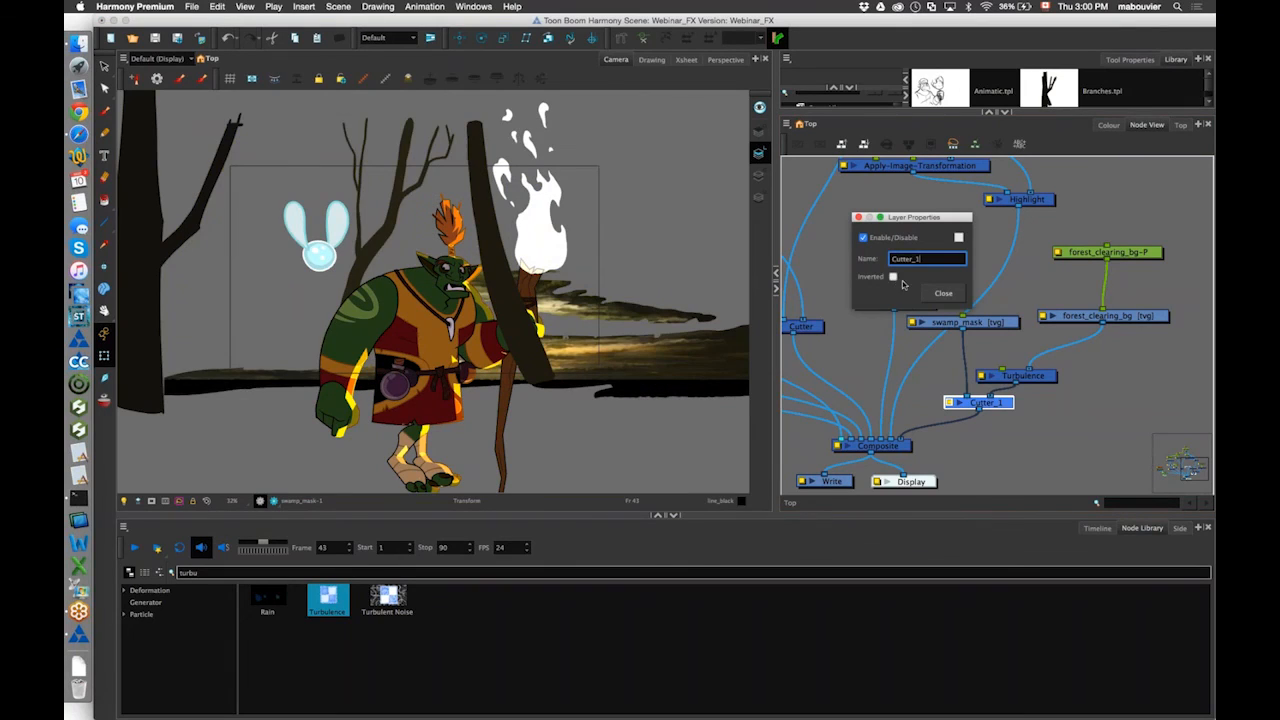
left_click(943, 293)
left_click_drag(1101, 322, 906, 438)
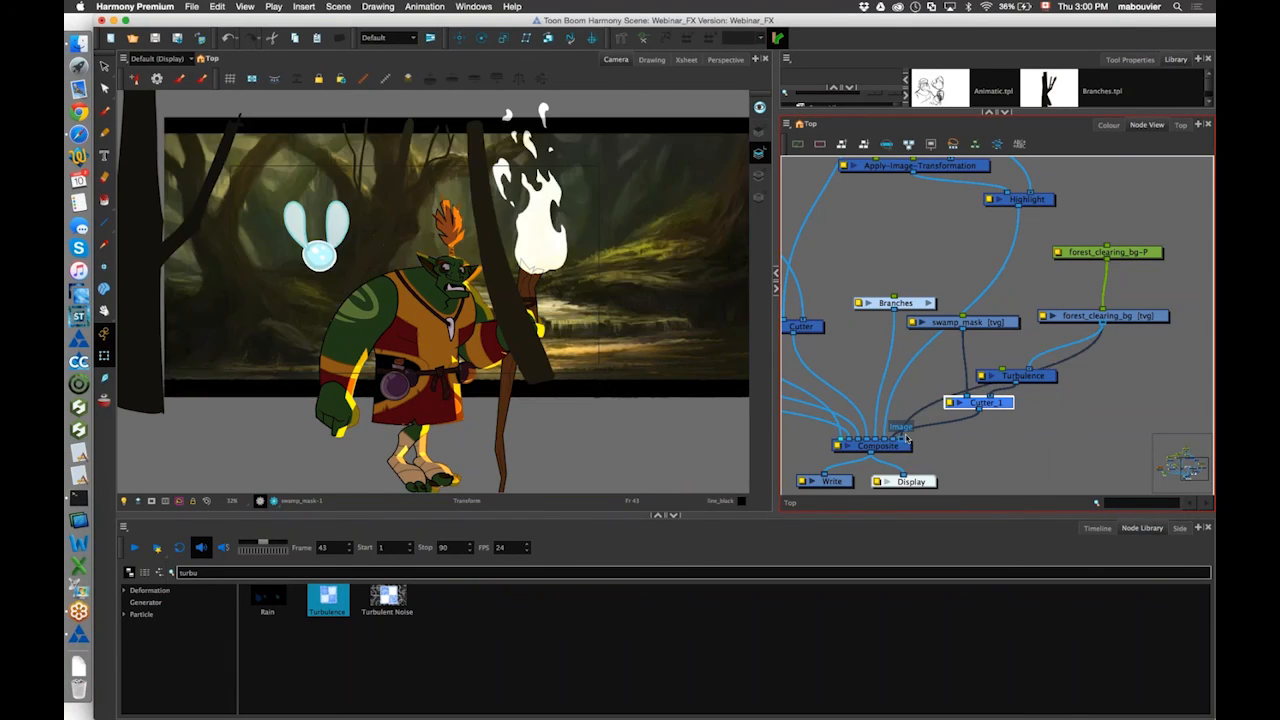
Play the scene from frame 1, then show the rendered Camera view at frame 42.
scroll(387, 238, "up", 3)
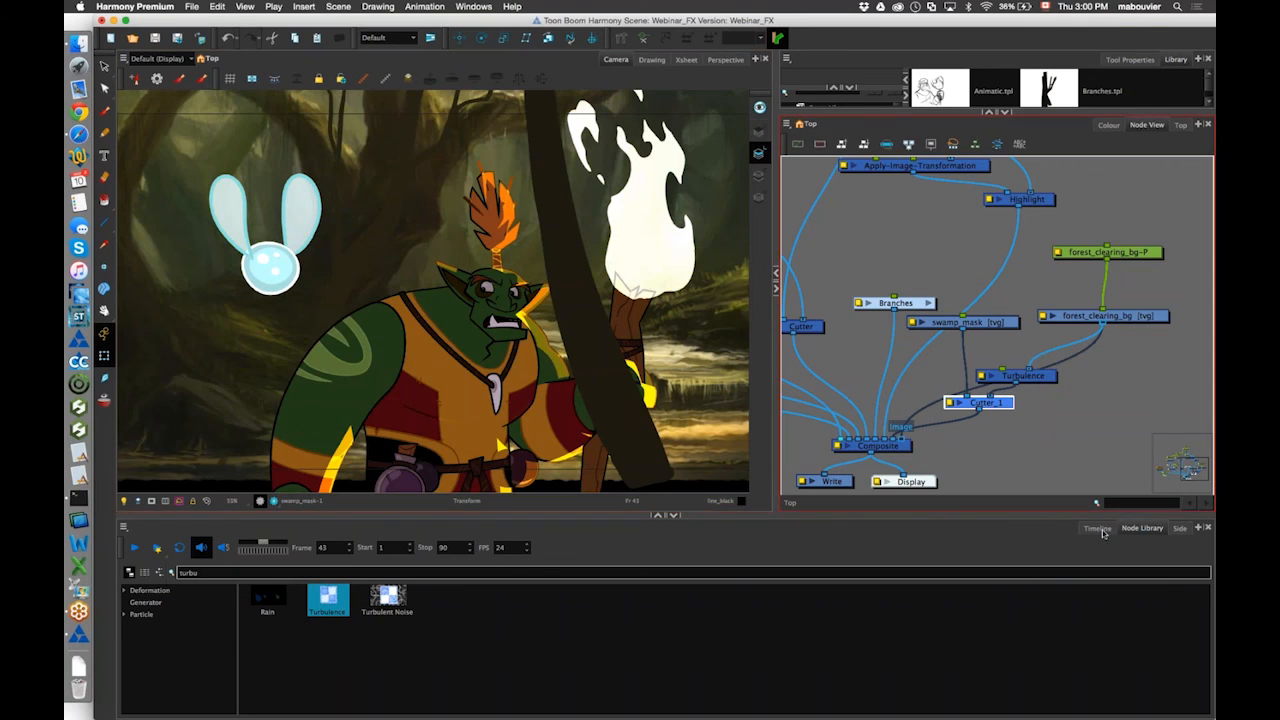
left_click(1099, 529)
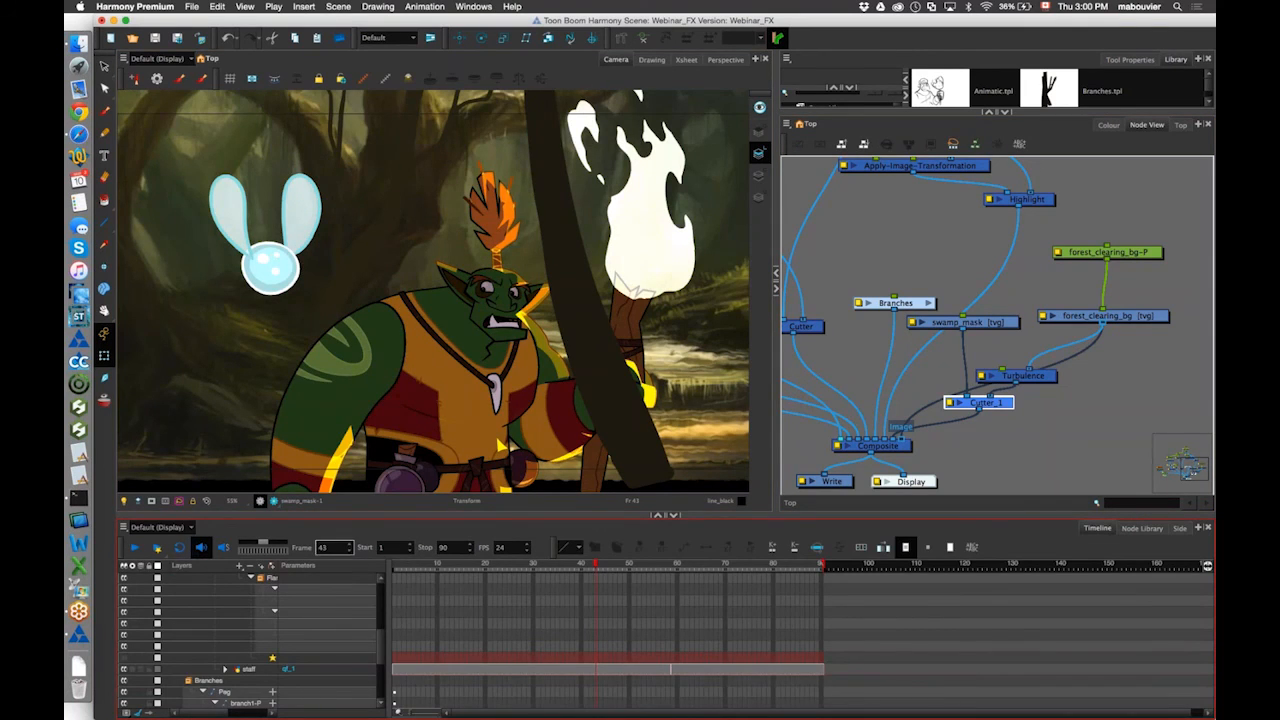
left_click(394, 566)
left_click(137, 548)
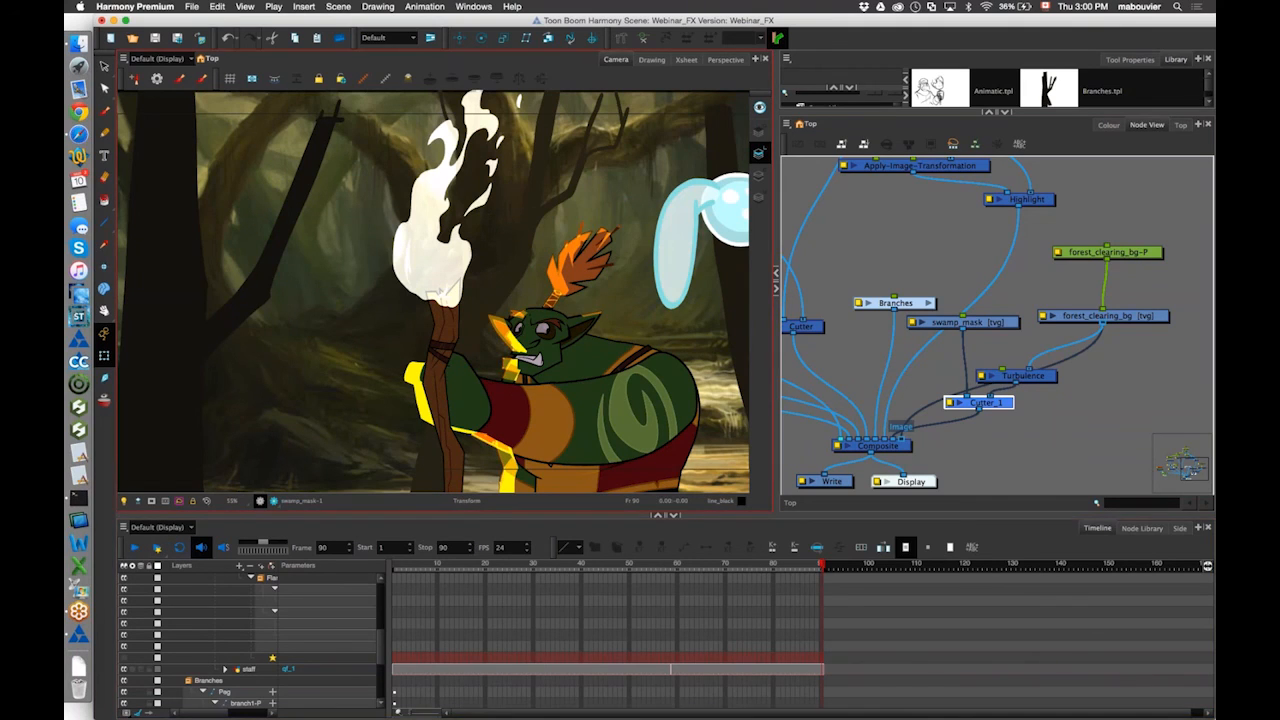
left_click(590, 565)
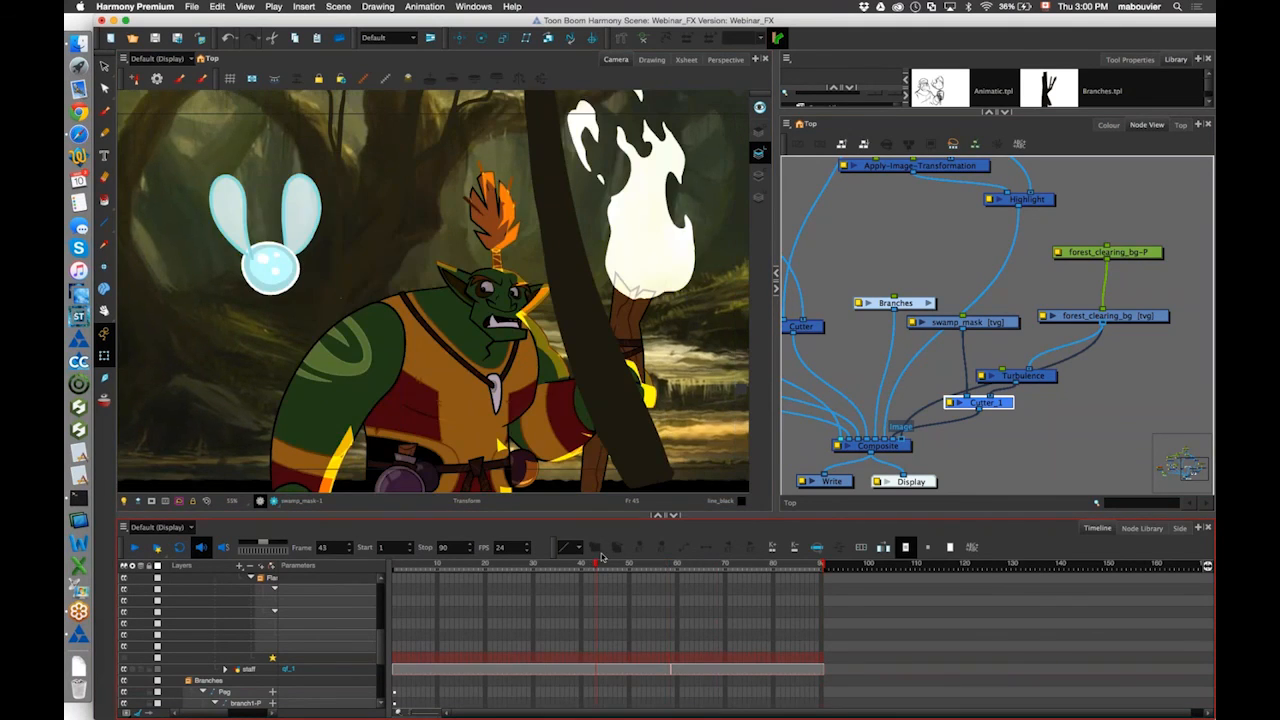
left_click(274, 501)
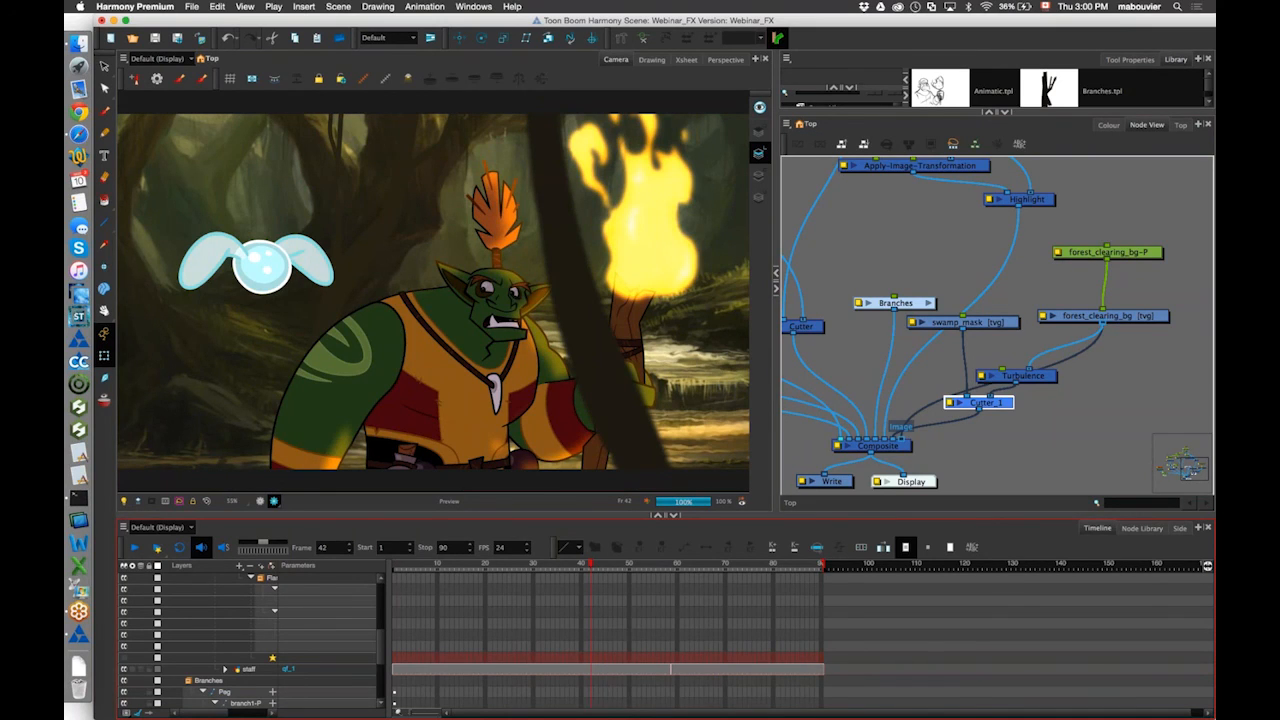
Open the rendered movie output.mov from the desktop in QuickTime Player and play it full screen.
key("F11")
left_click(428, 643)
double_click(413, 645)
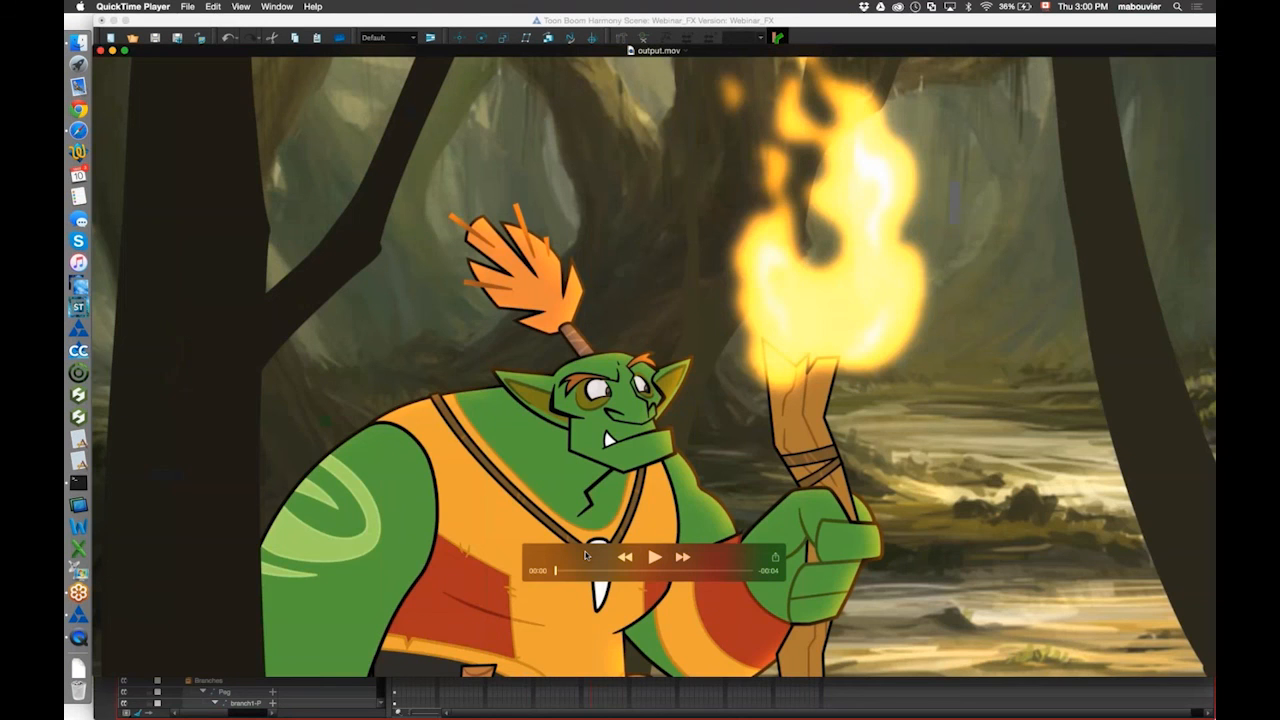
key("super+f")
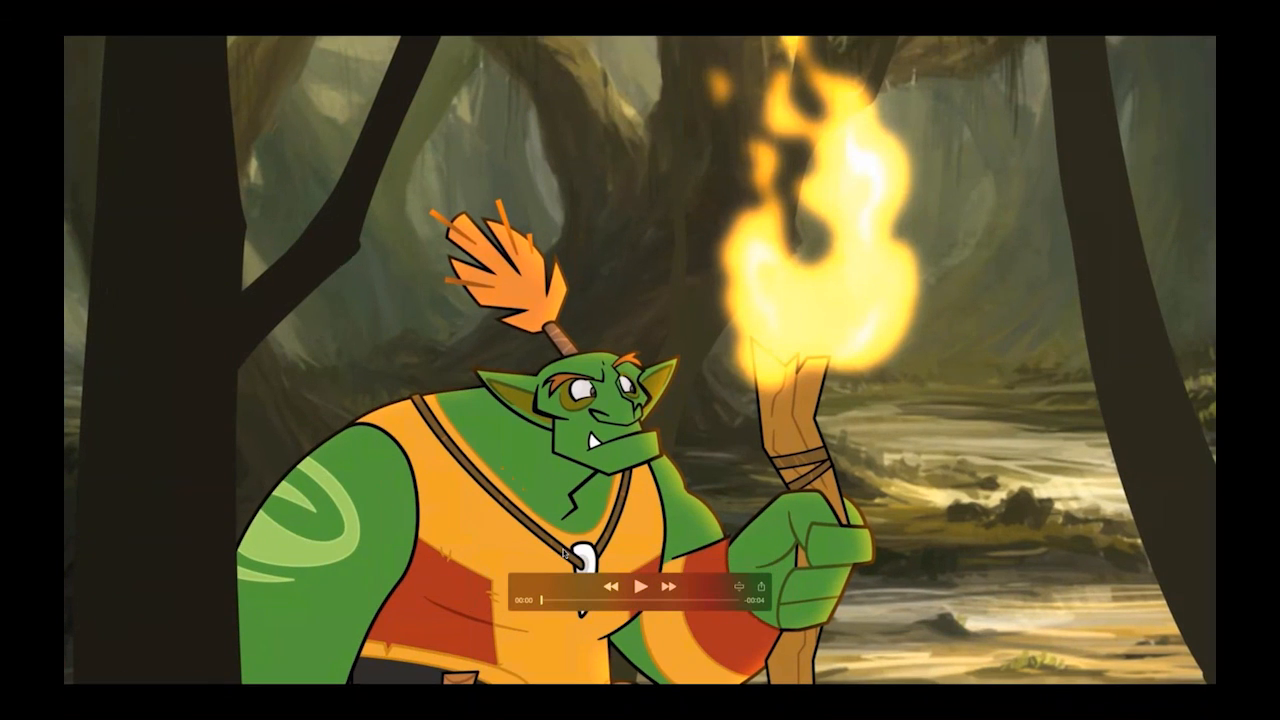
key("space")
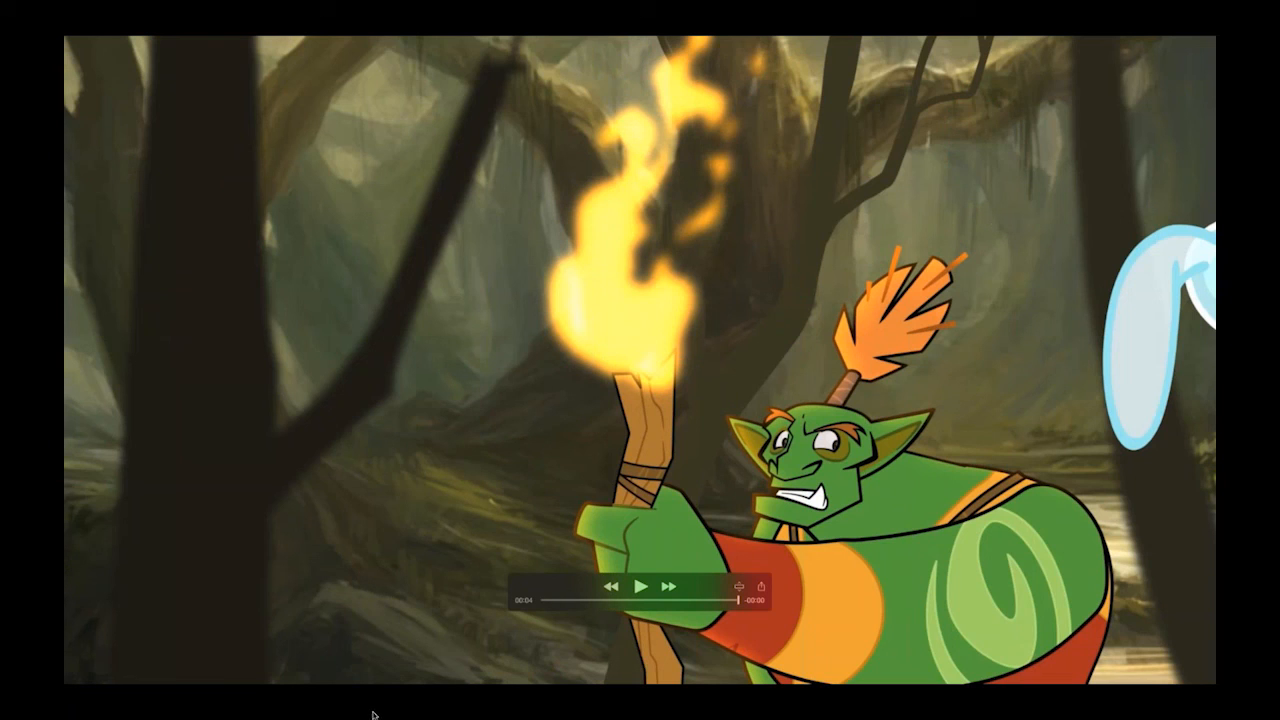
key("space")
Switch back to Harmony, save the scene, and enlarge the Library view to show more templates.
key("super+Tab")
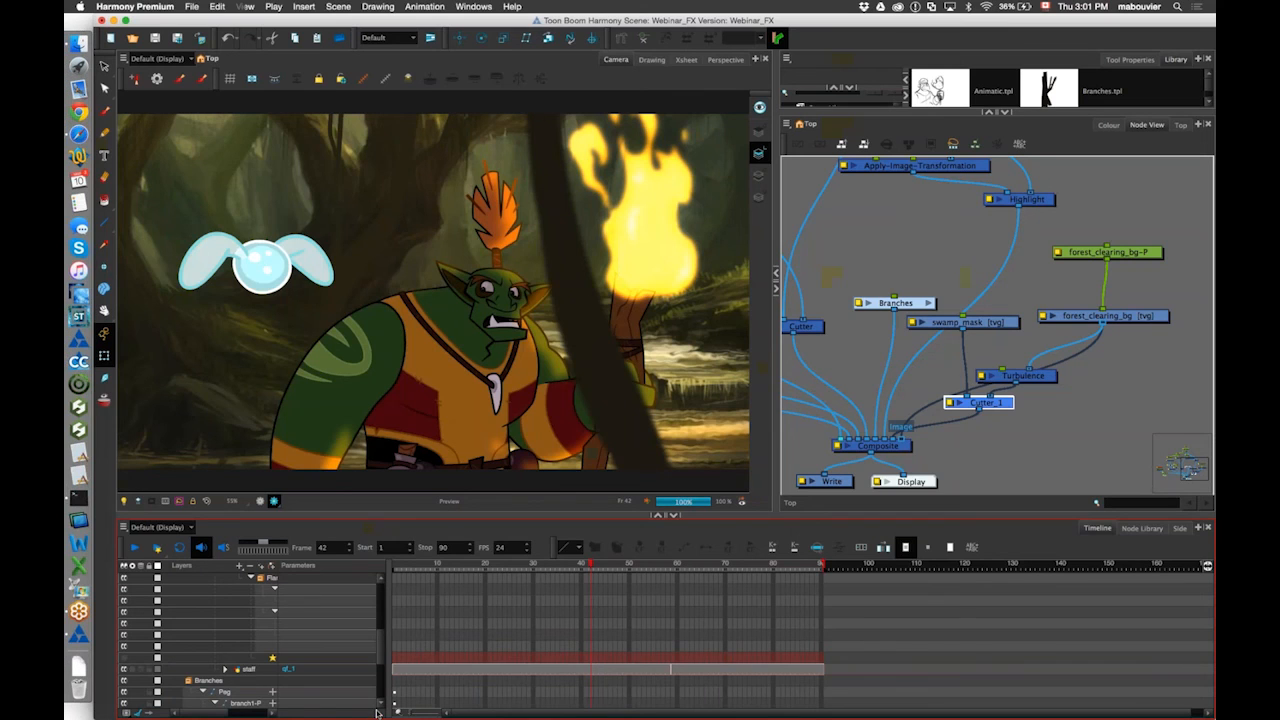
left_click(156, 40)
left_click_drag(997, 112, 997, 190)
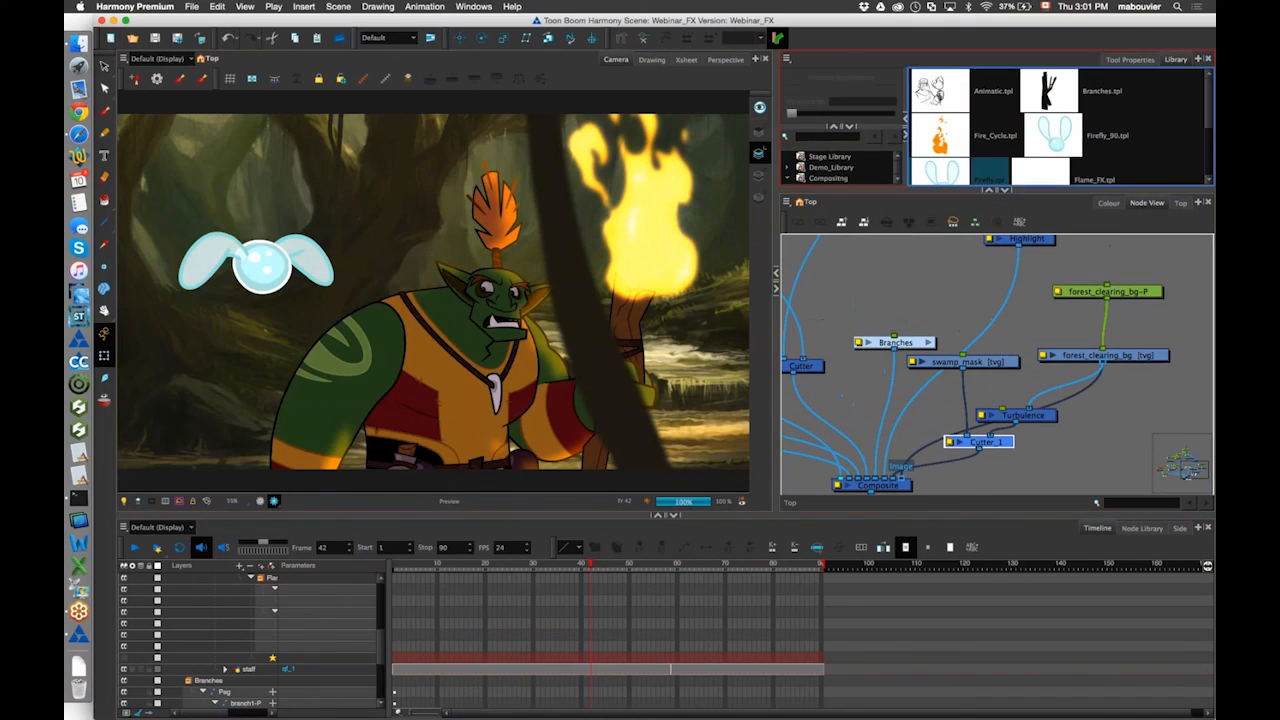